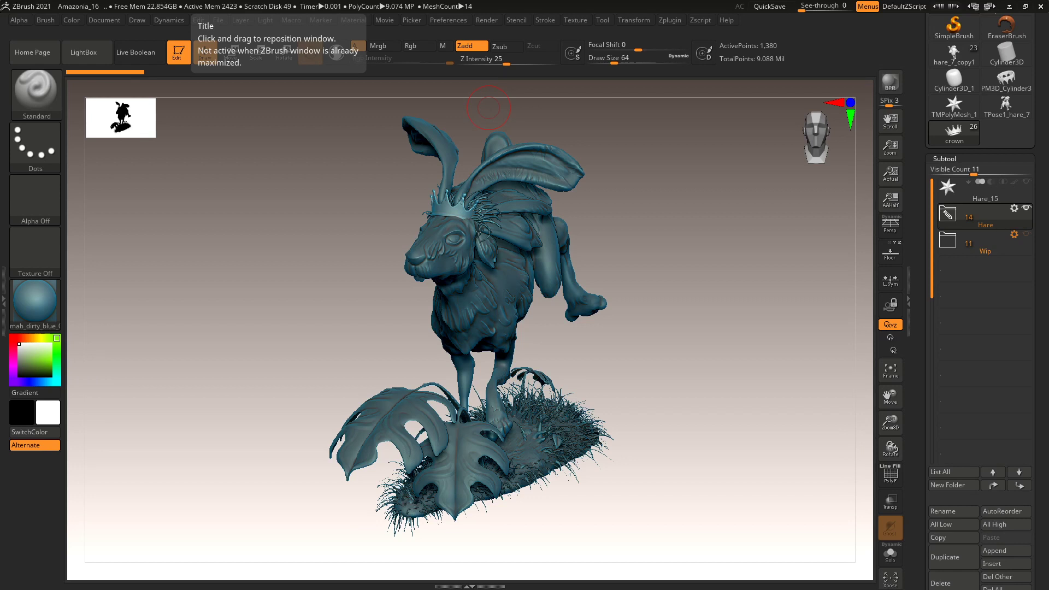
Bring the PureRef board of hare, jungle and parrot references in front of ZBrush.
key(alt+Tab)
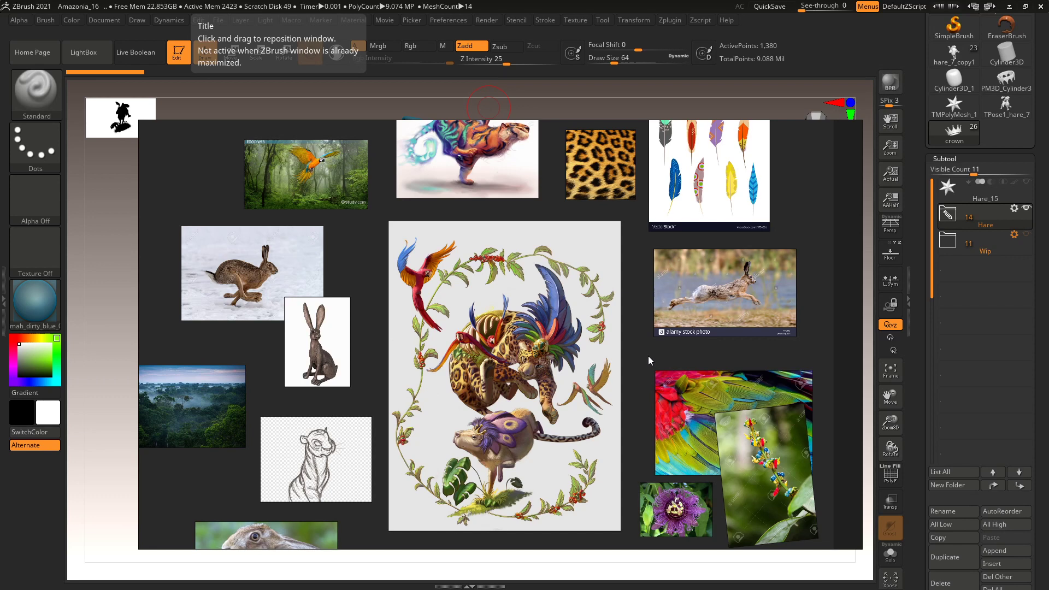
Dismiss the PureRef board's context menu and hide the board to return to the hare sculpt.
right_click(648, 355)
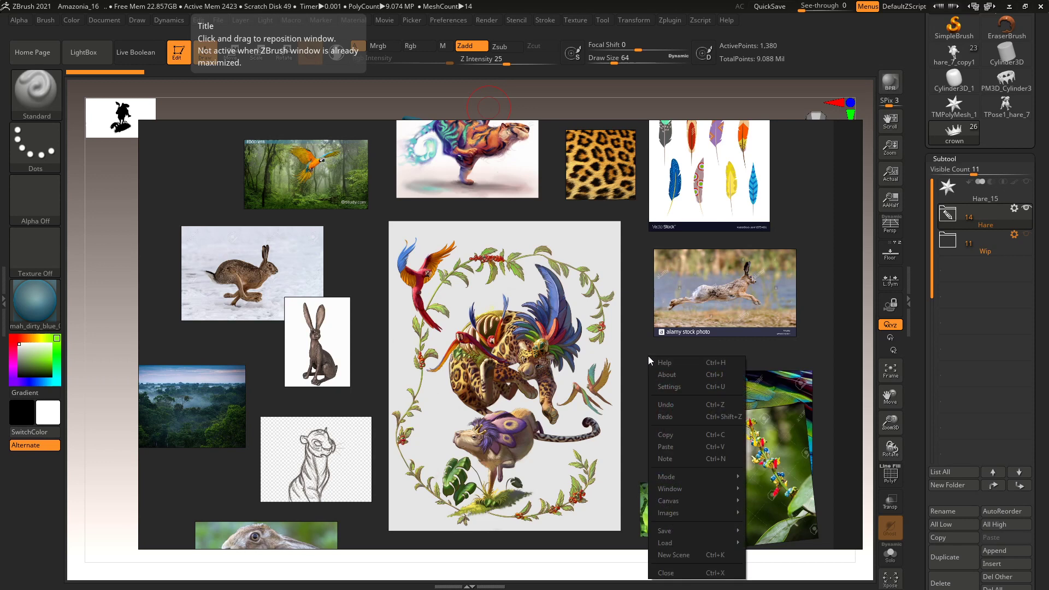
click(639, 337)
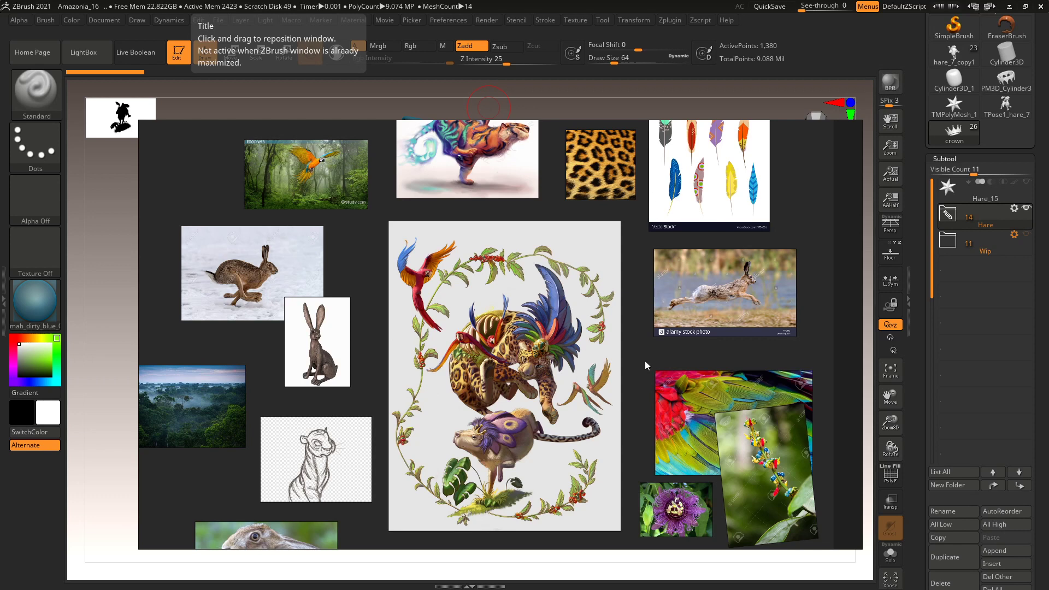
key(alt+Tab)
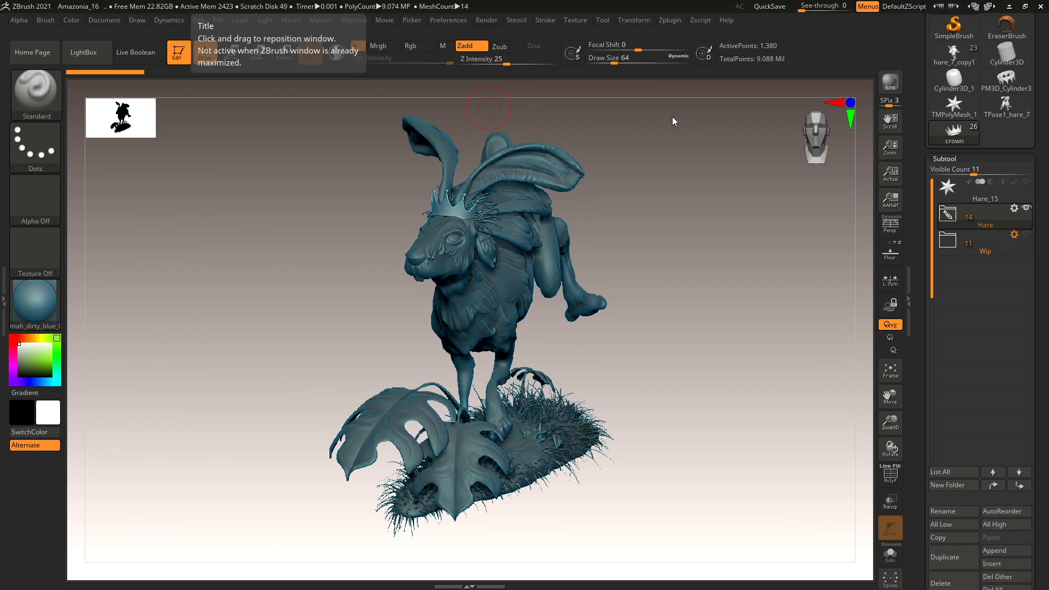
Raise QTransThreshold1 in Preferences > Performance from 0.025 to about 36.5.
drag(680, 330, 674, 327)
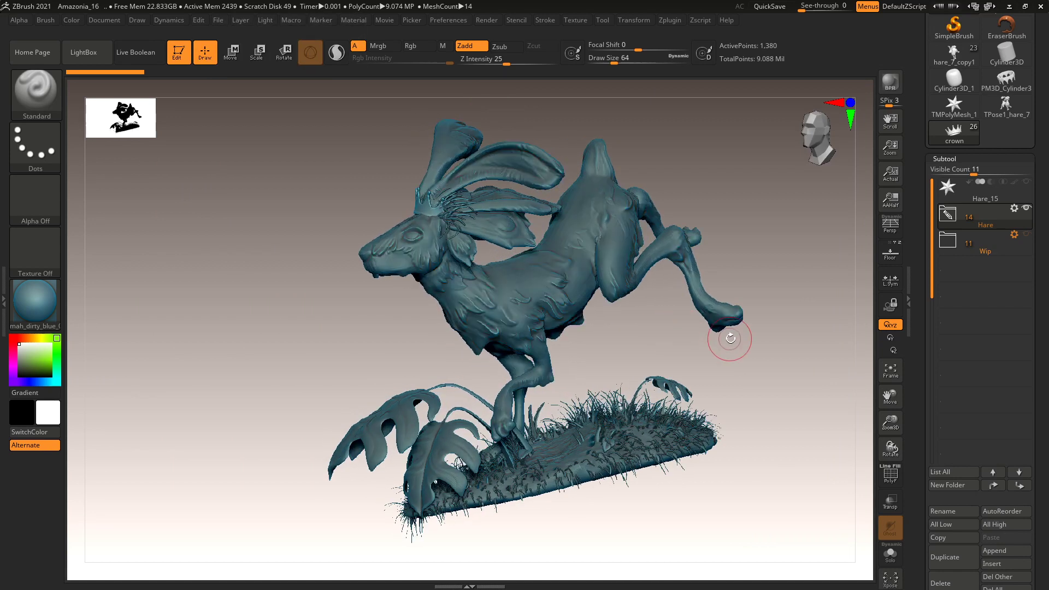
click(547, 21)
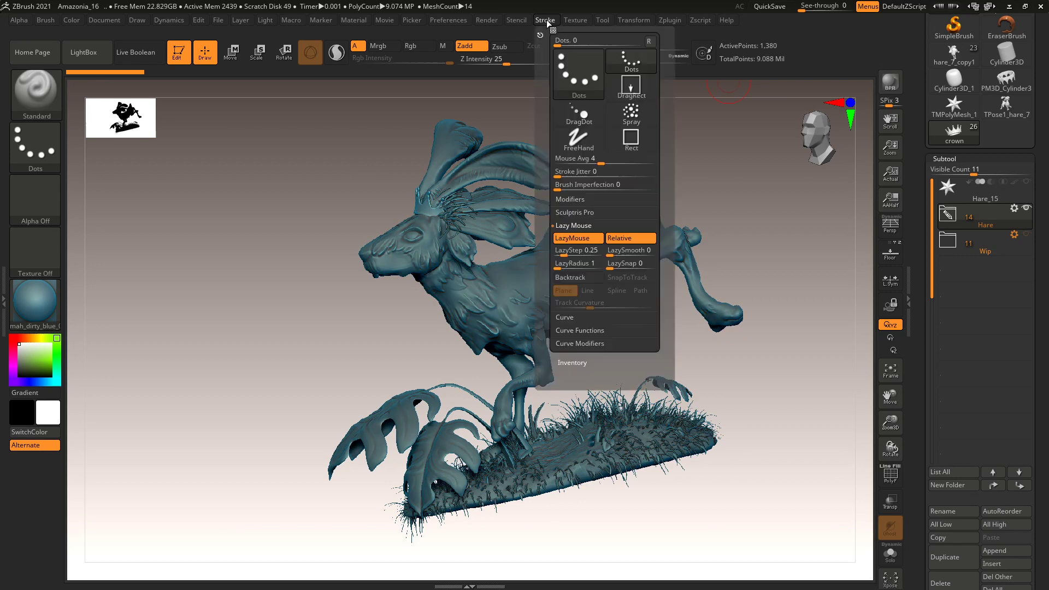
click(454, 21)
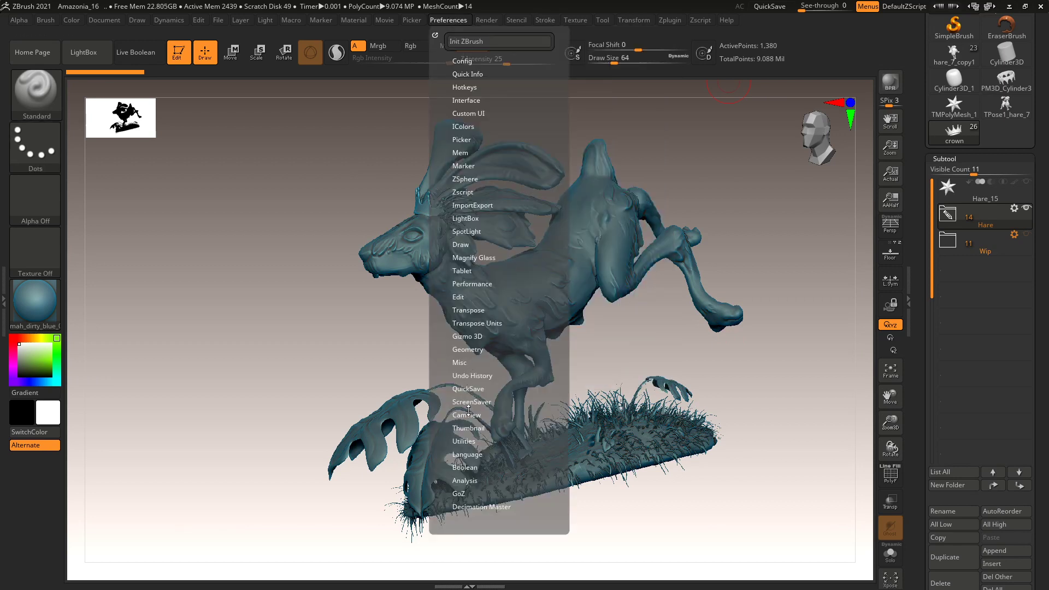
click(472, 283)
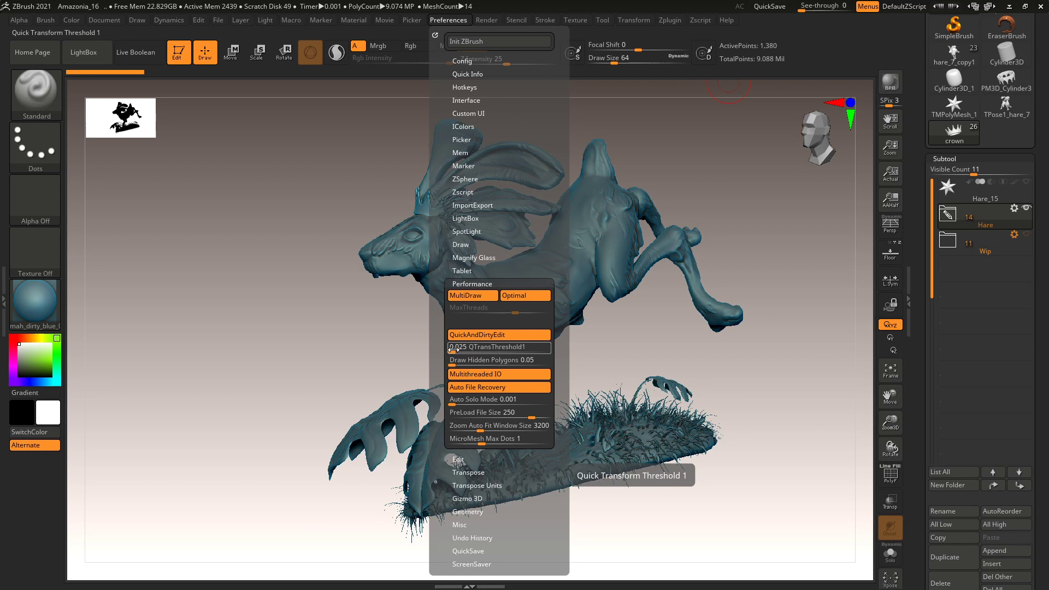
drag(451, 350, 519, 355)
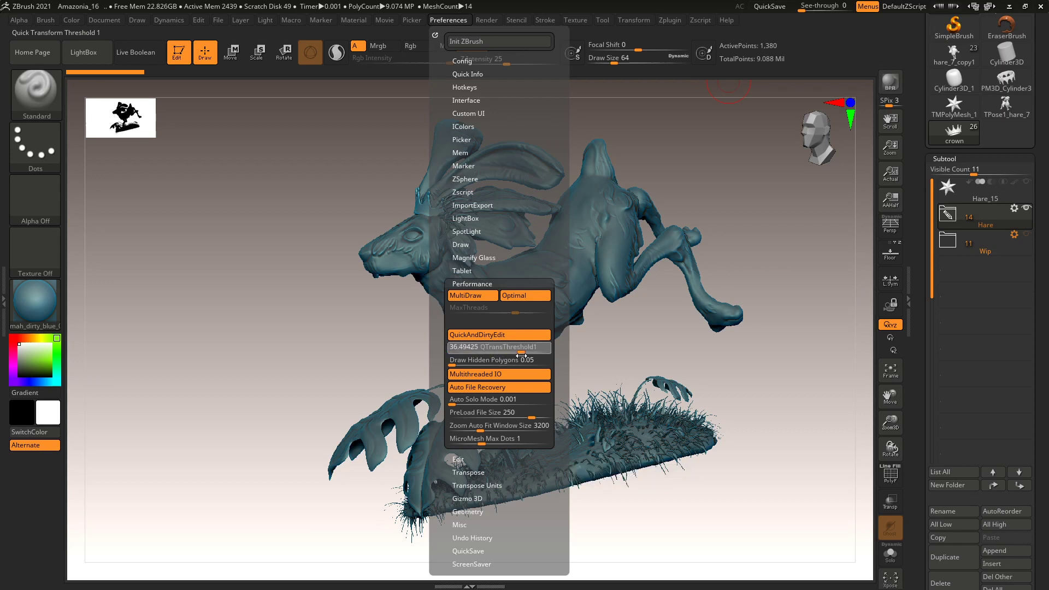
drag(766, 352, 570, 341)
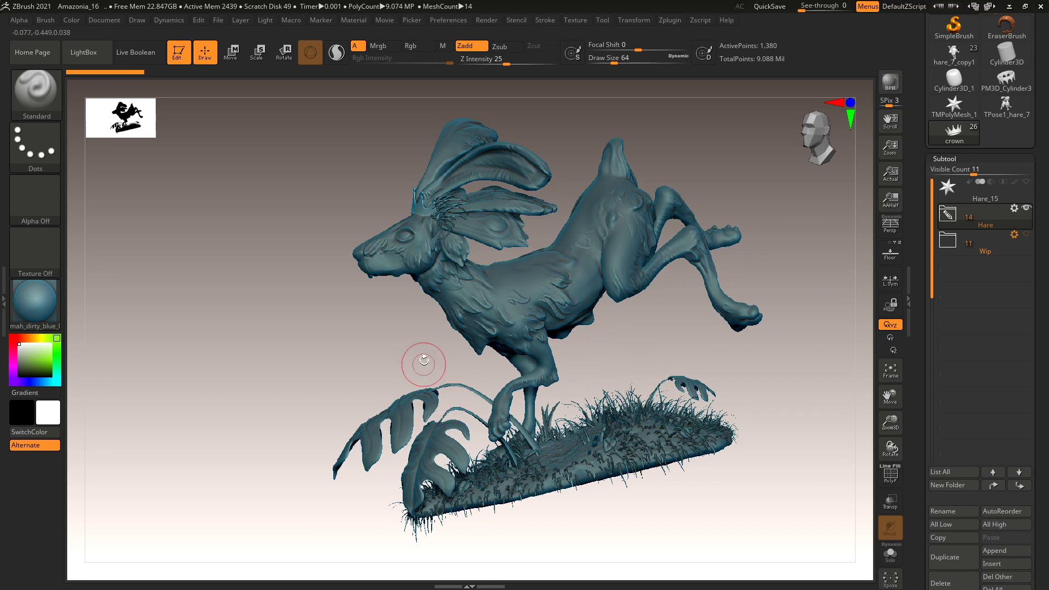
drag(440, 359, 429, 394)
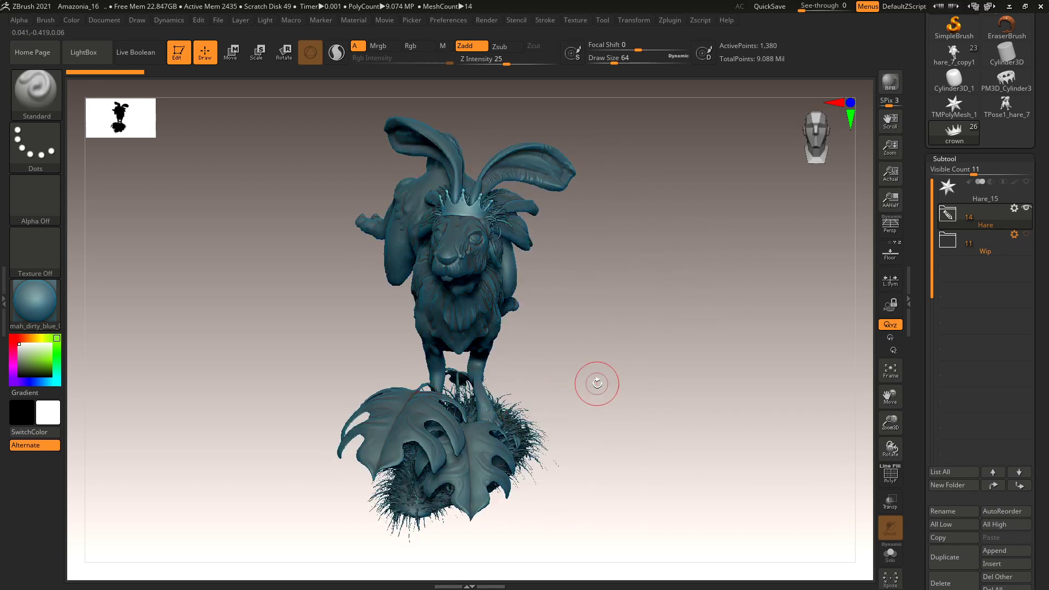
drag(654, 386, 535, 396)
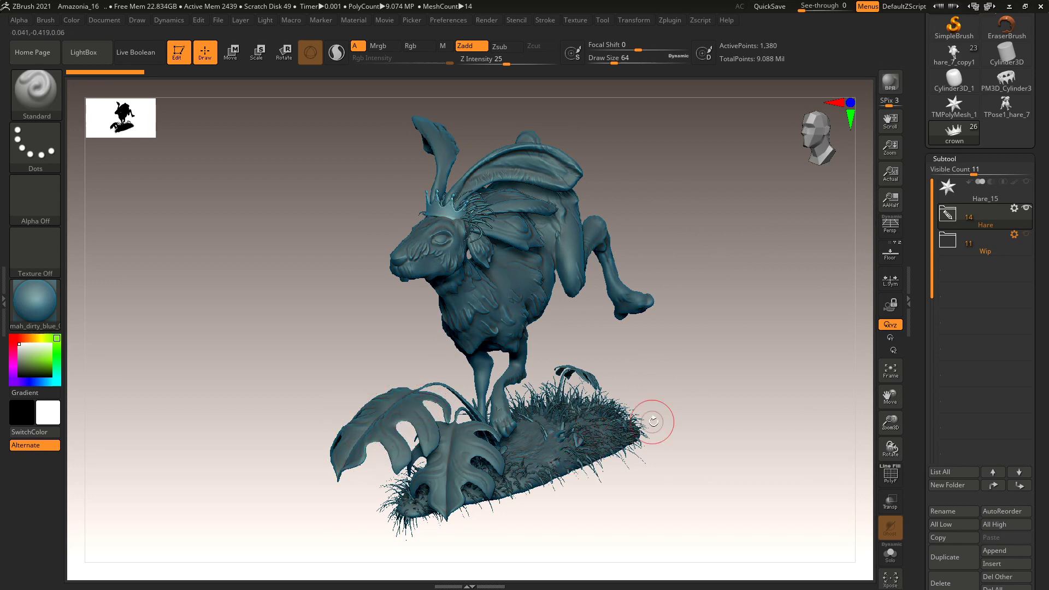
scroll(703, 457, up, 3)
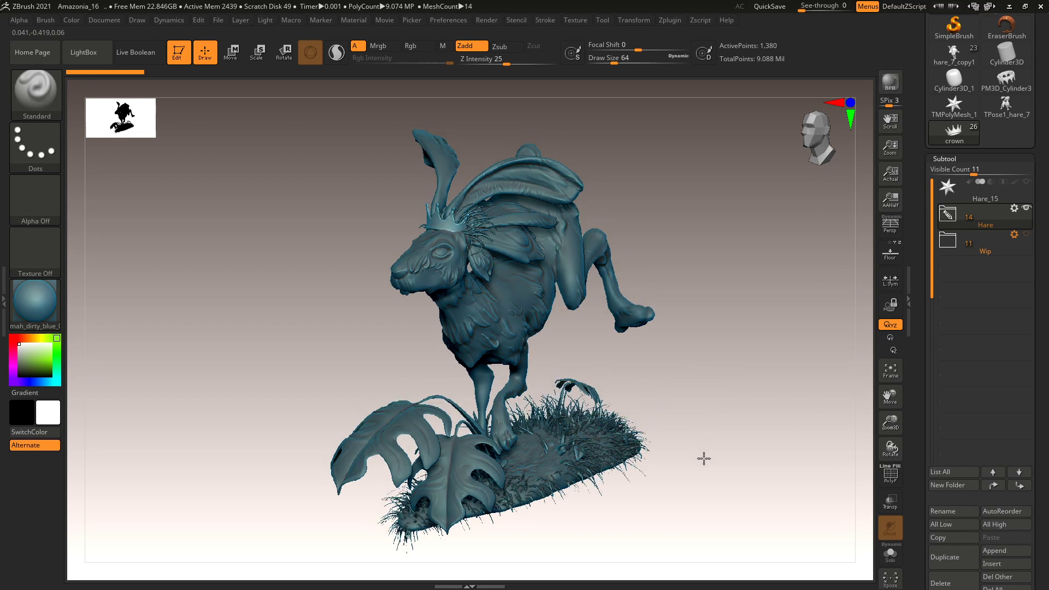
scroll(710, 300, up, 2)
drag(736, 274, 724, 307)
drag(702, 237, 596, 312)
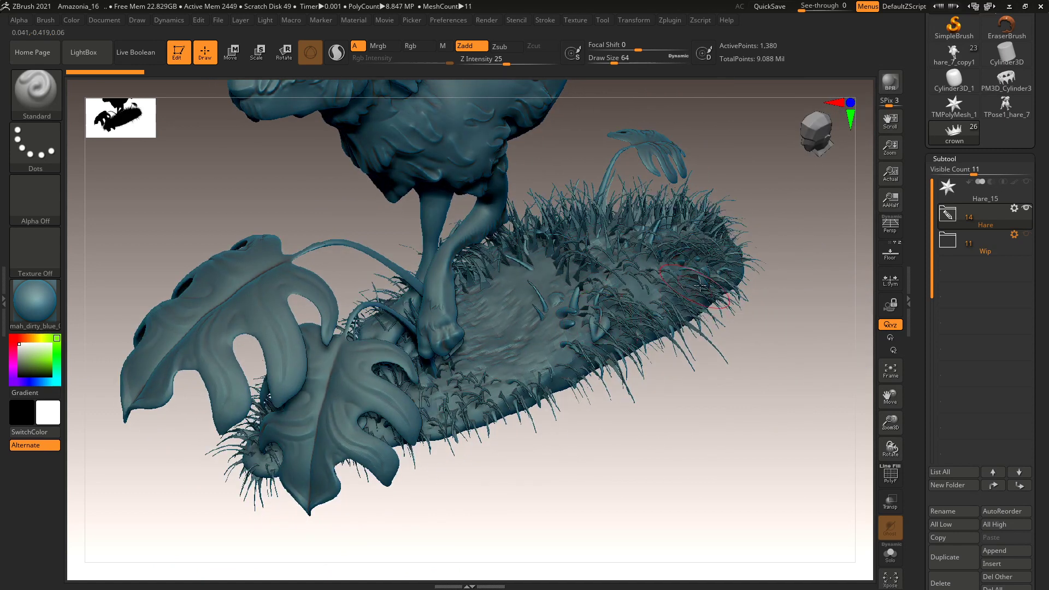
drag(668, 429, 672, 405)
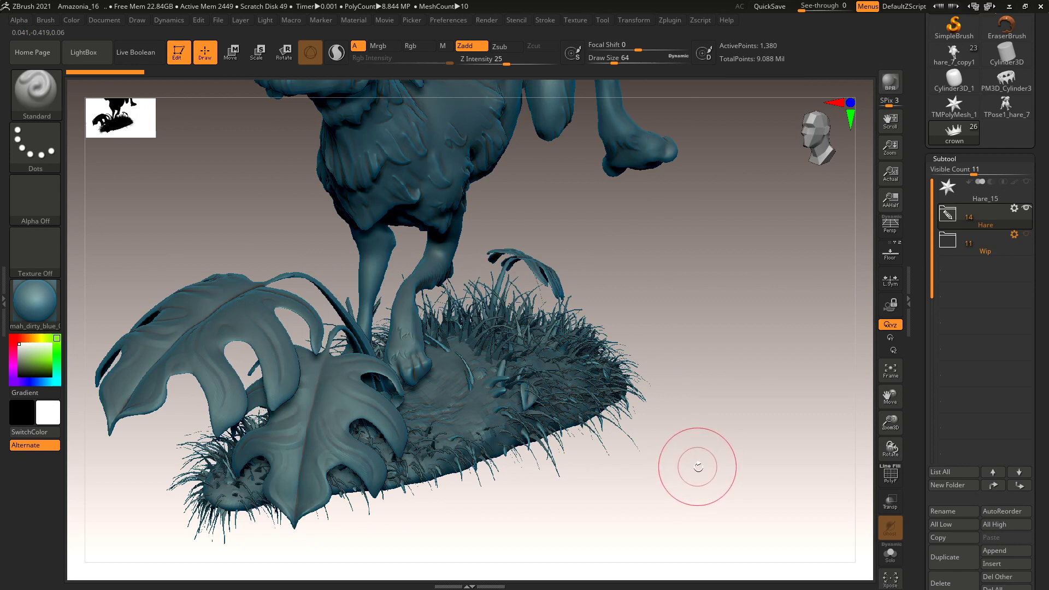
alt+drag(698, 467, 683, 396)
drag(671, 256, 707, 445)
mouse_move(702, 399)
alt+mouse_down()
mouse_move(677, 386)
mouse_move(721, 421)
mouse_move(728, 472)
alt+mouse_up()
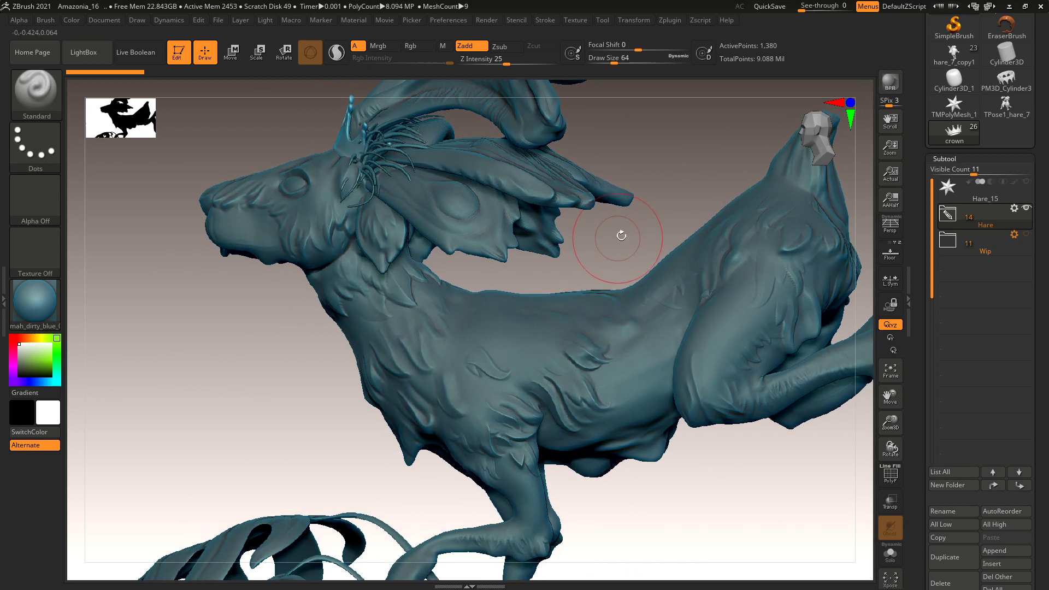
drag(618, 234, 613, 262)
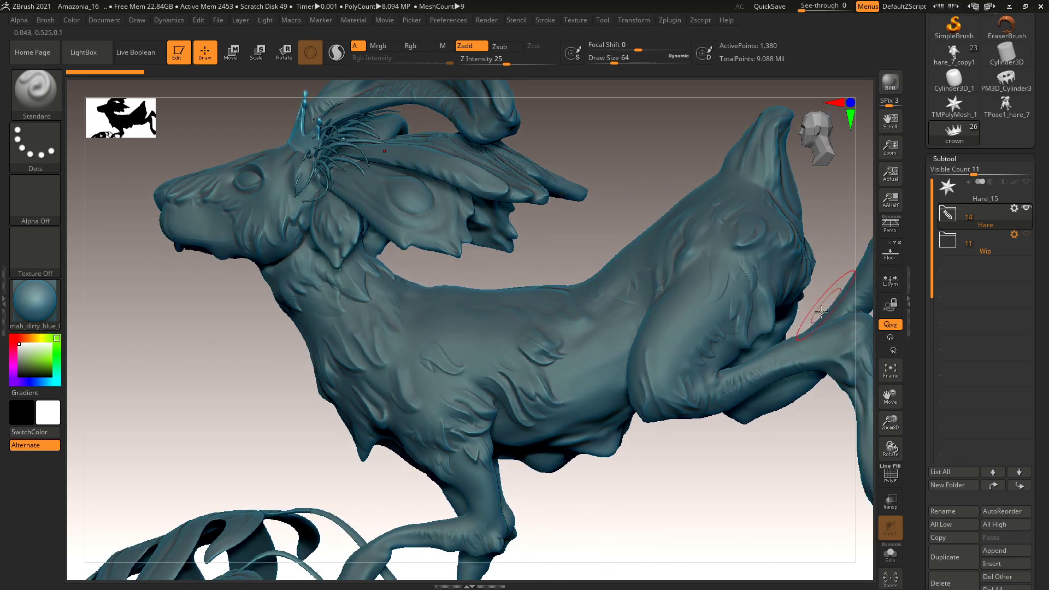
Expand the Hare folder and make polymesh3d_3 the active subtool.
mouse_move(1010, 223)
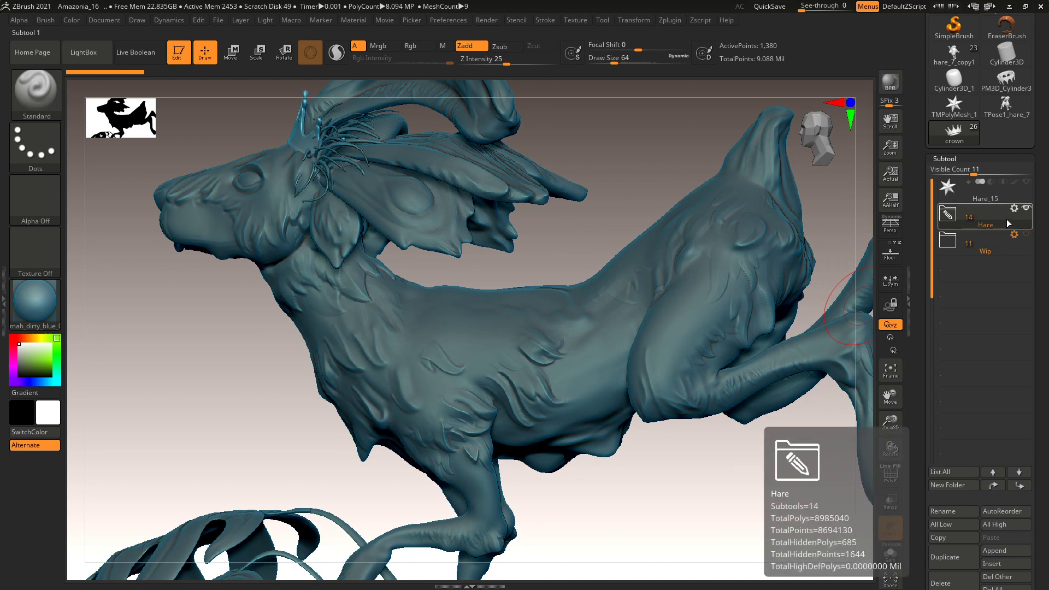
click(968, 228)
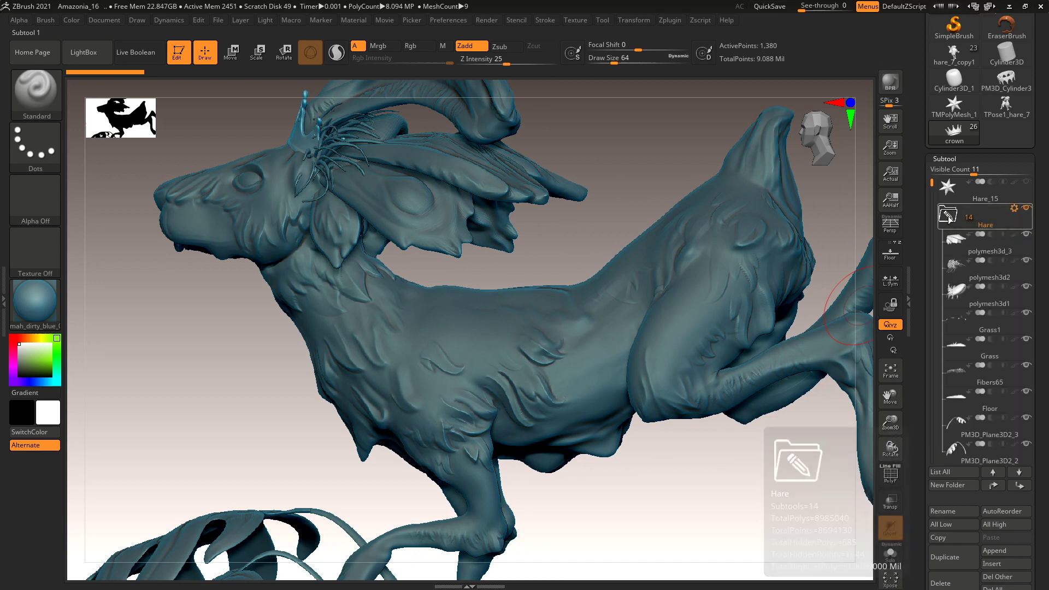
mouse_move(932, 183)
mouse_down()
mouse_move(934, 266)
mouse_move(933, 186)
mouse_up()
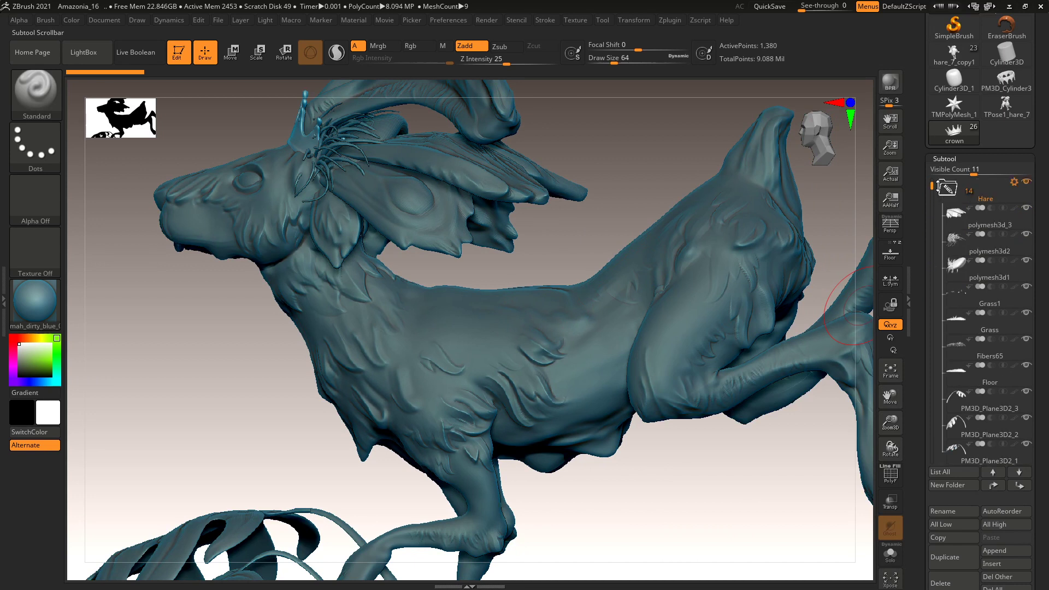
mouse_move(954, 192)
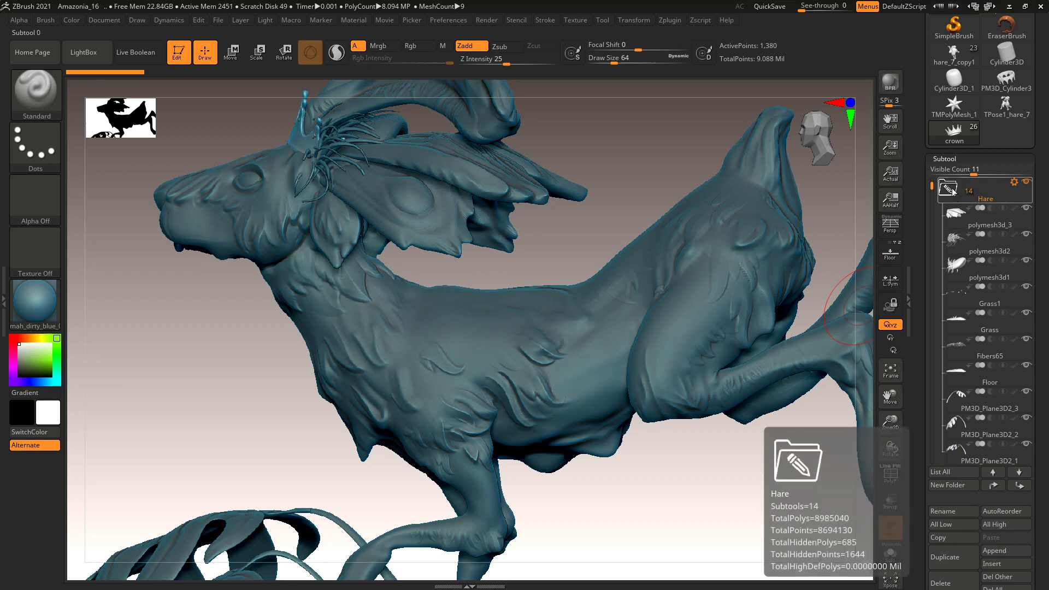
mouse_move(963, 212)
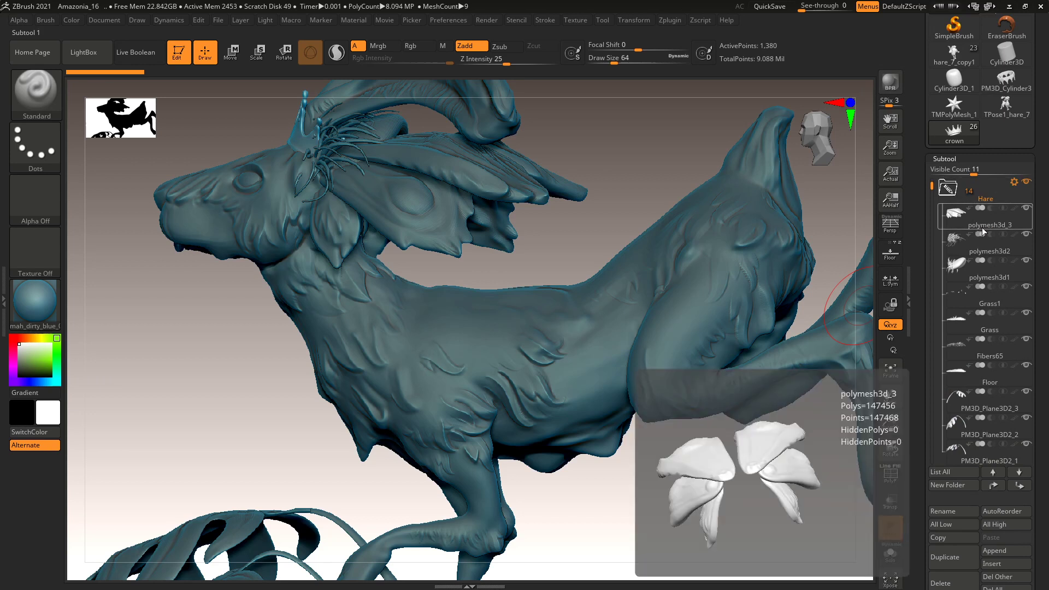
click(989, 225)
click(986, 225)
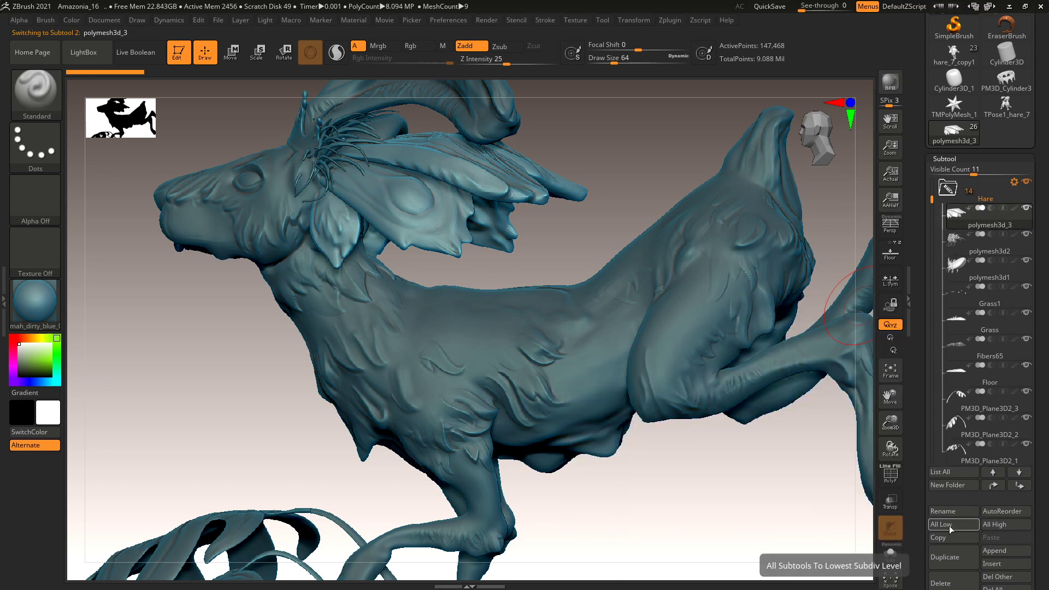
Rename polymesh3d_3 to Plumes and polymesh3d2 to Poils.
click(950, 511)
text(Plumes)
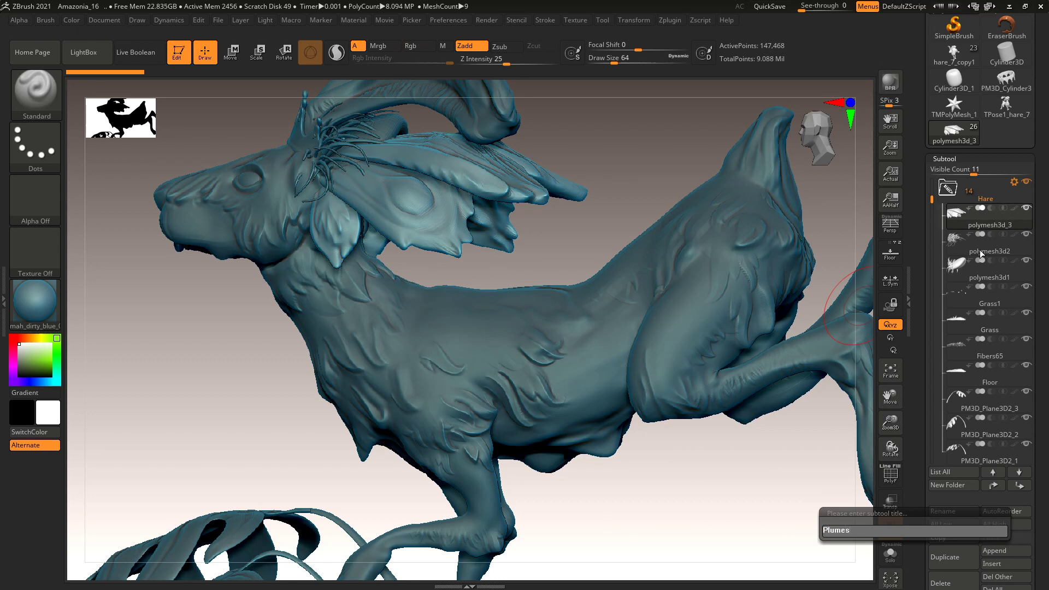
key(Return)
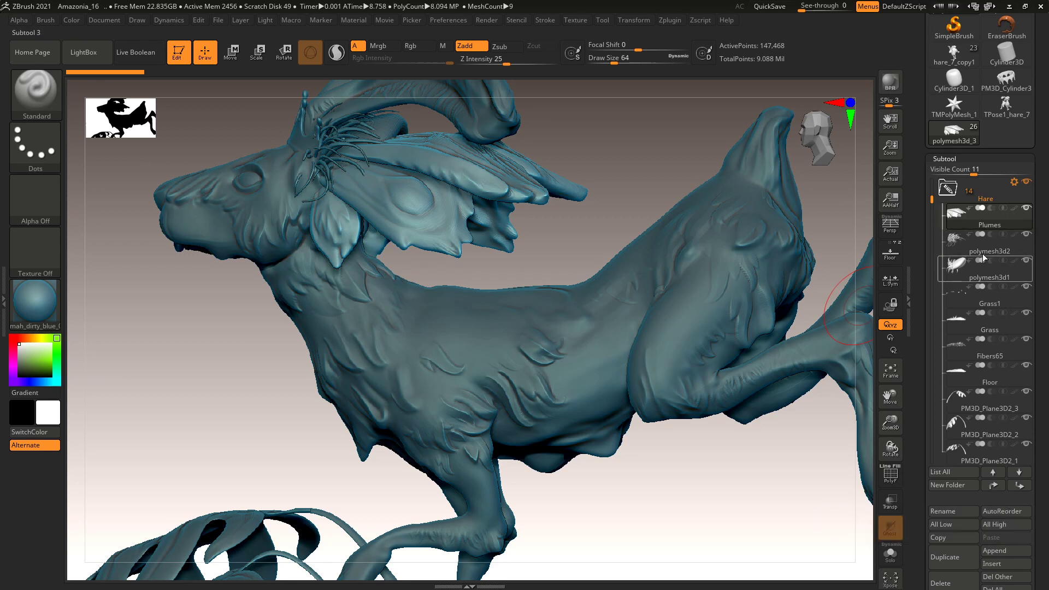
mouse_move(982, 251)
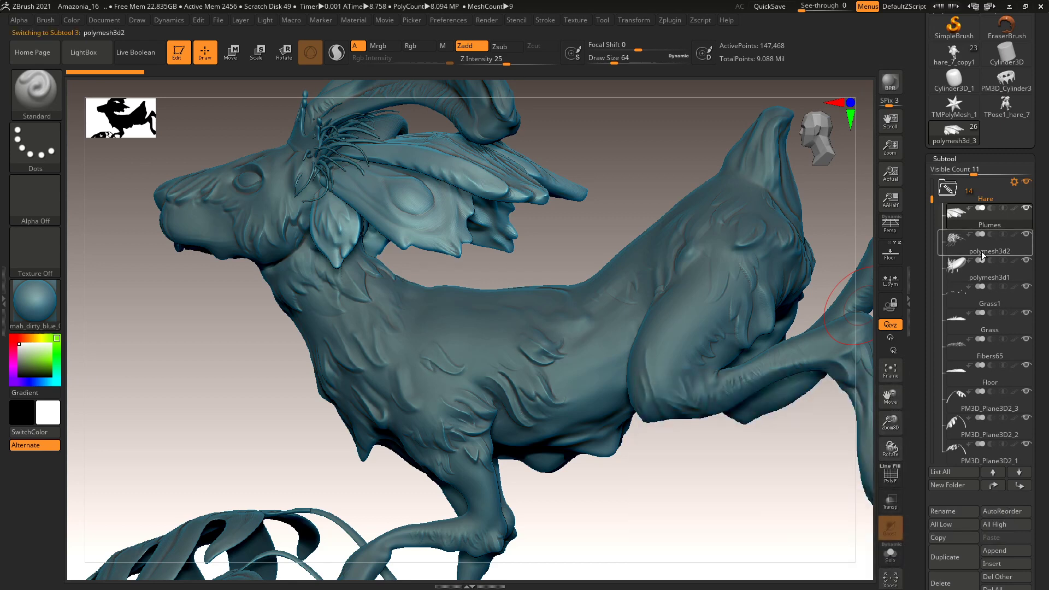
click(983, 251)
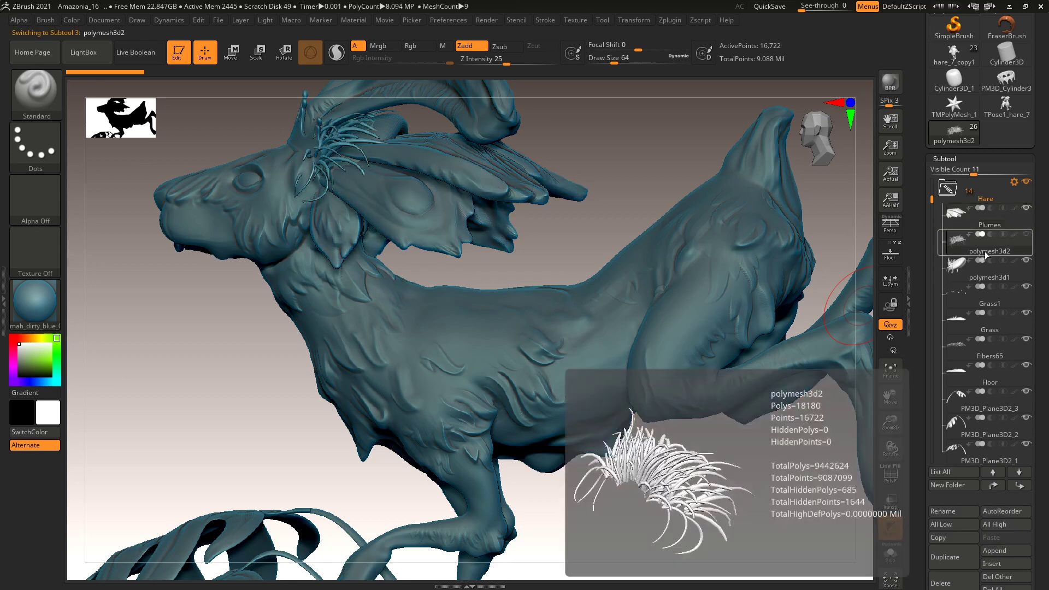
click(953, 513)
text(Poils)
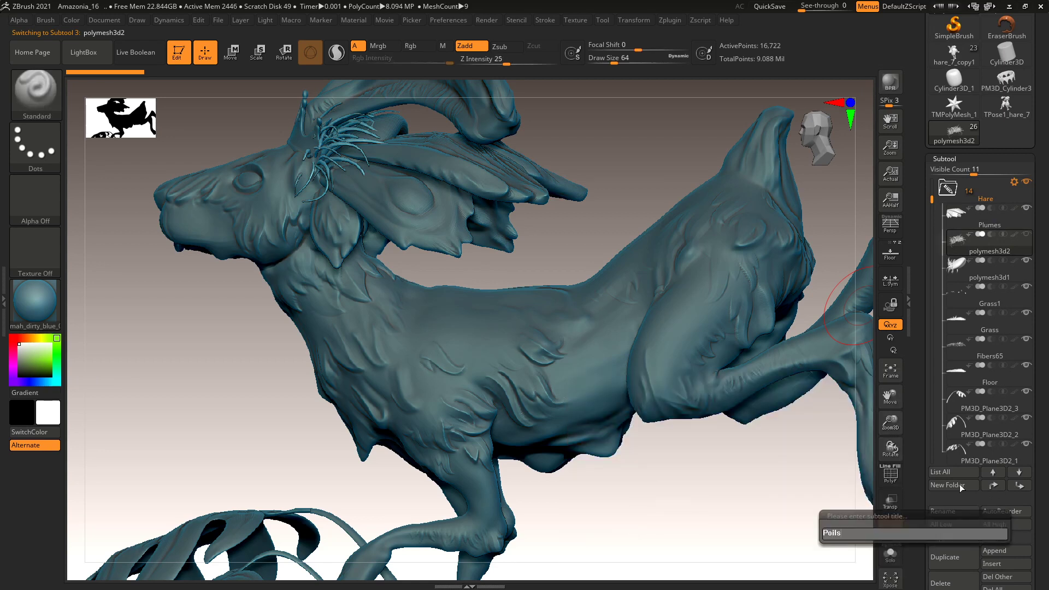
key(Return)
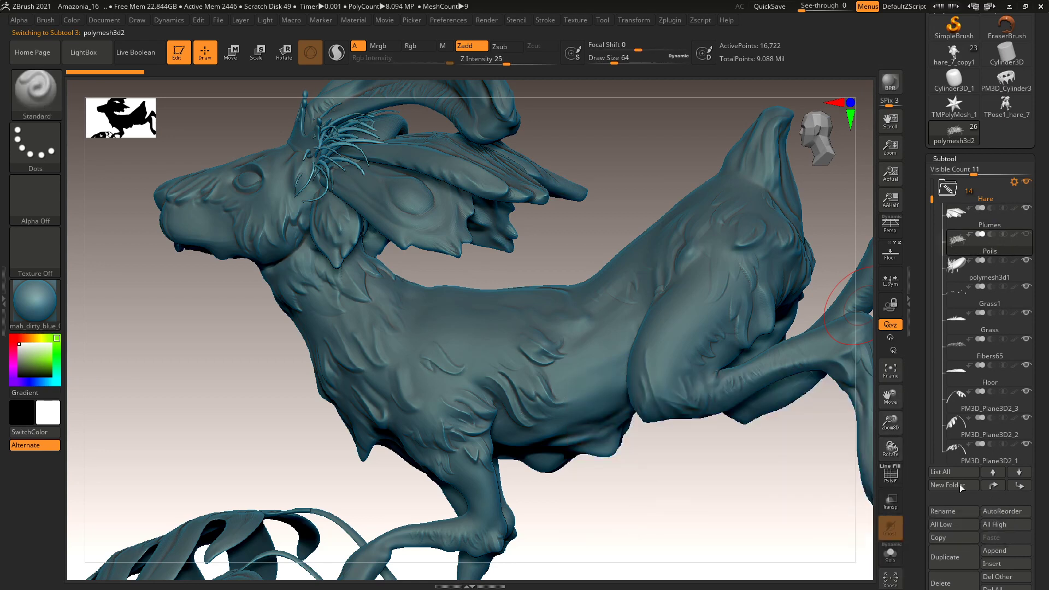
Rename polymesh3d1 to Spikes and Fibers65 to GrassFibers.
click(1008, 278)
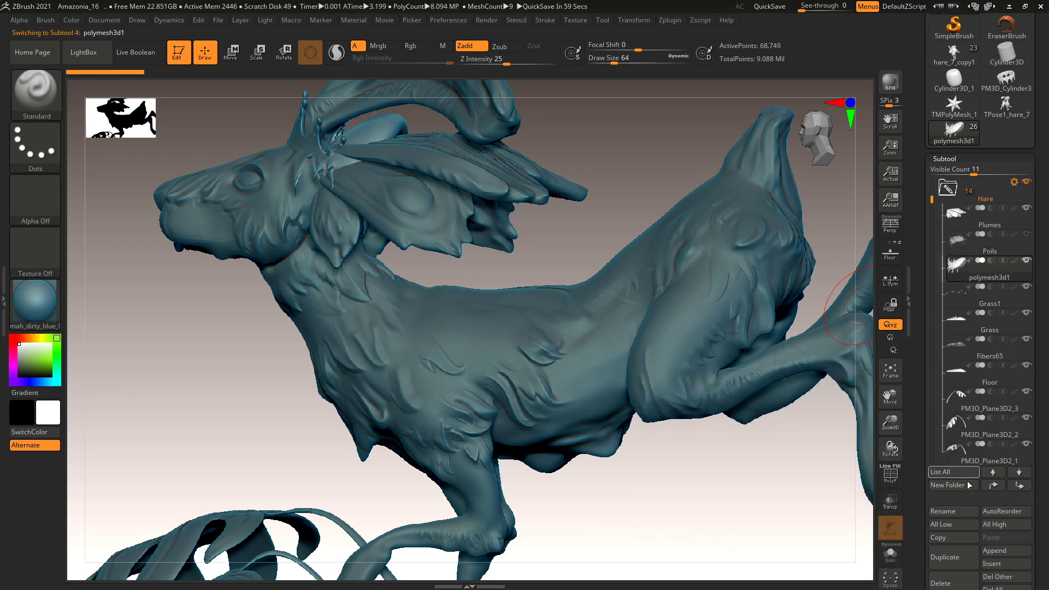
click(954, 511)
text(S)
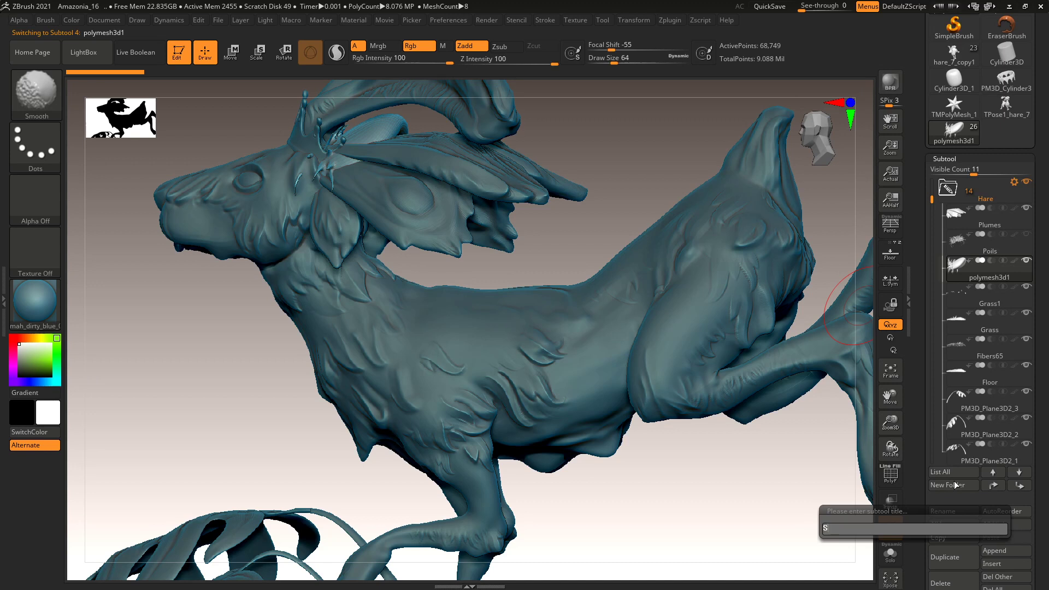
text(pikes)
key(Return)
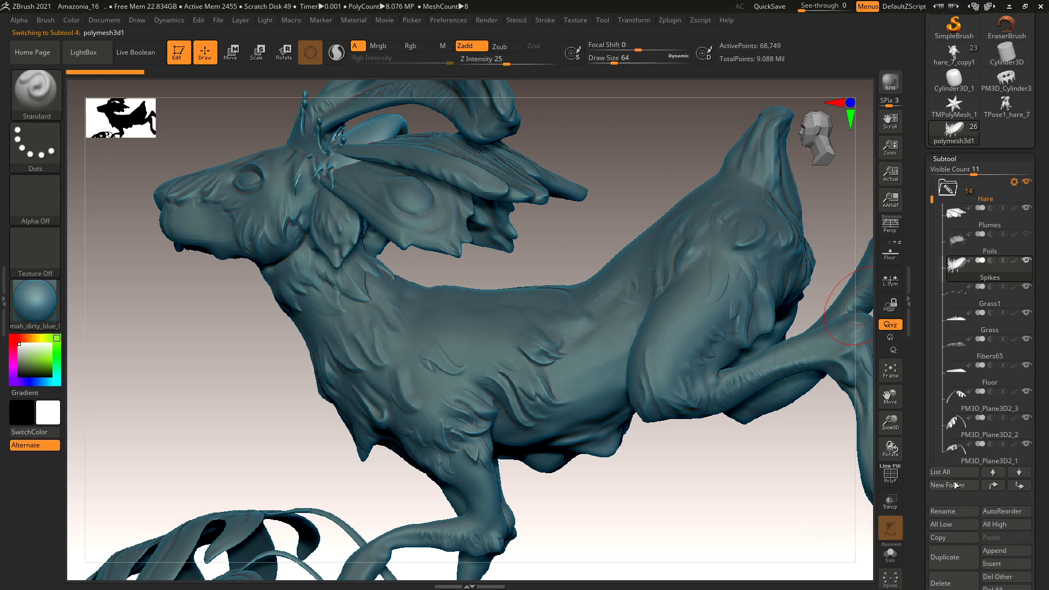
mouse_move(997, 357)
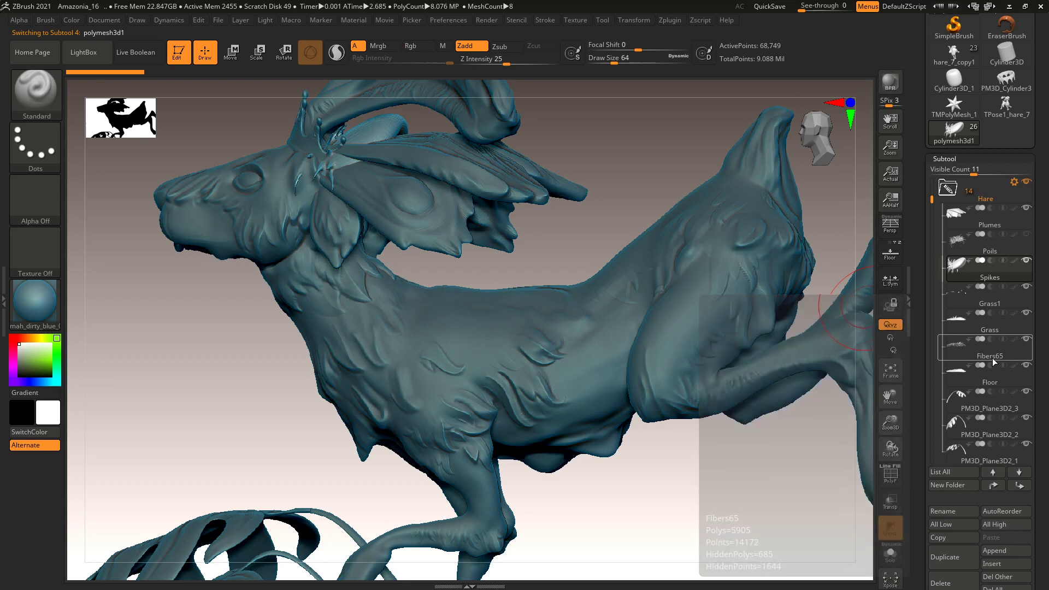
click(993, 359)
mouse_move(993, 330)
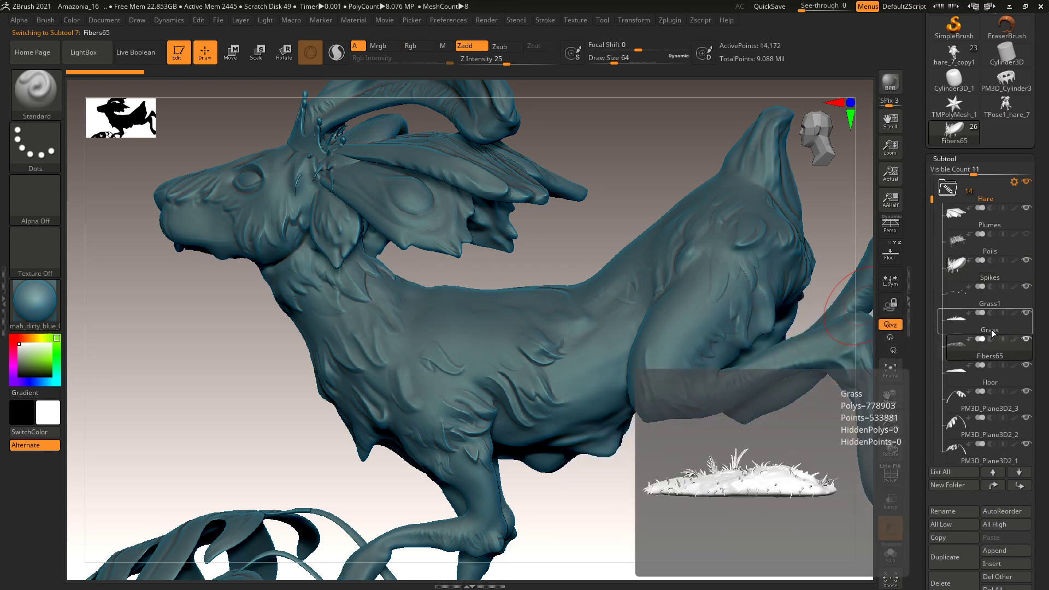
mouse_move(996, 359)
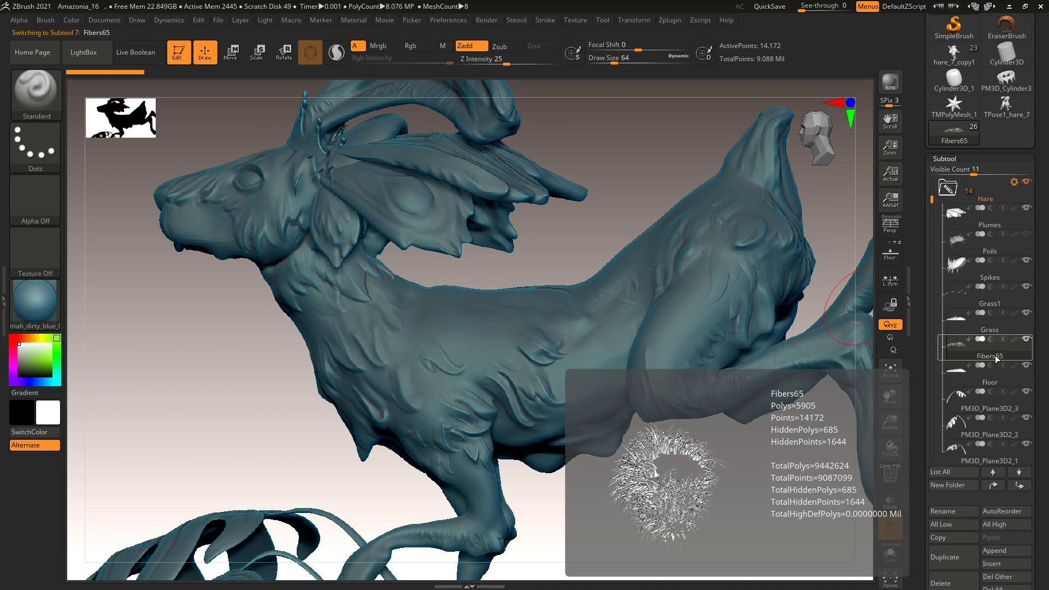
click(954, 512)
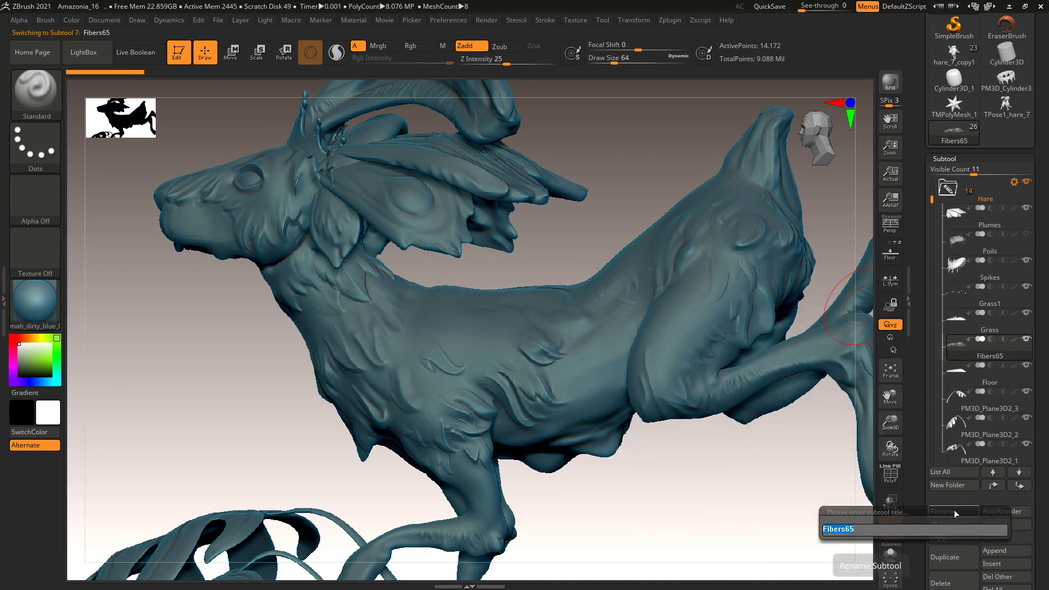
text(Grass)
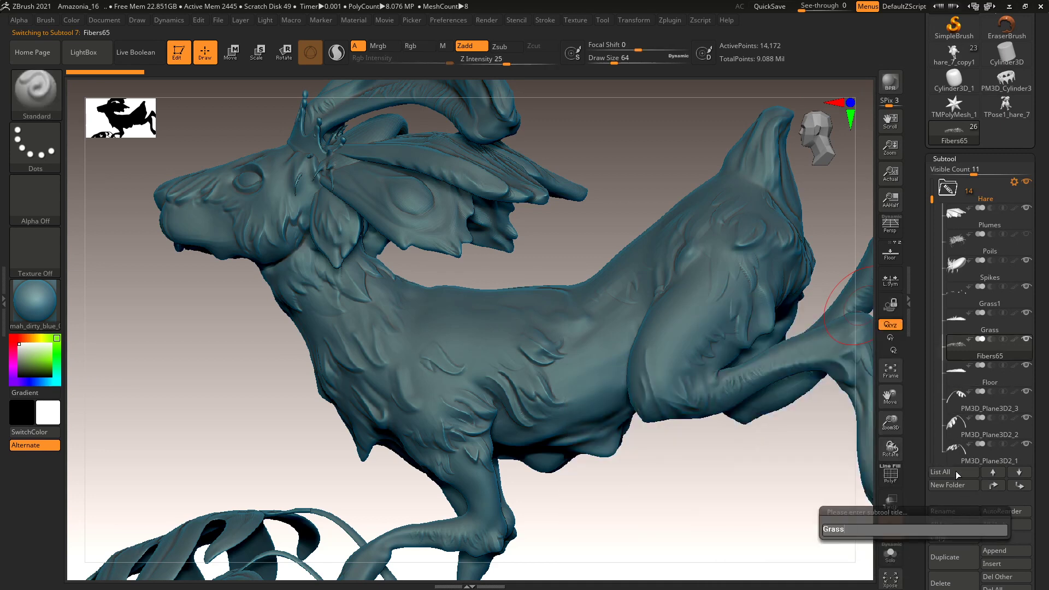
text(Fibers)
key(Return)
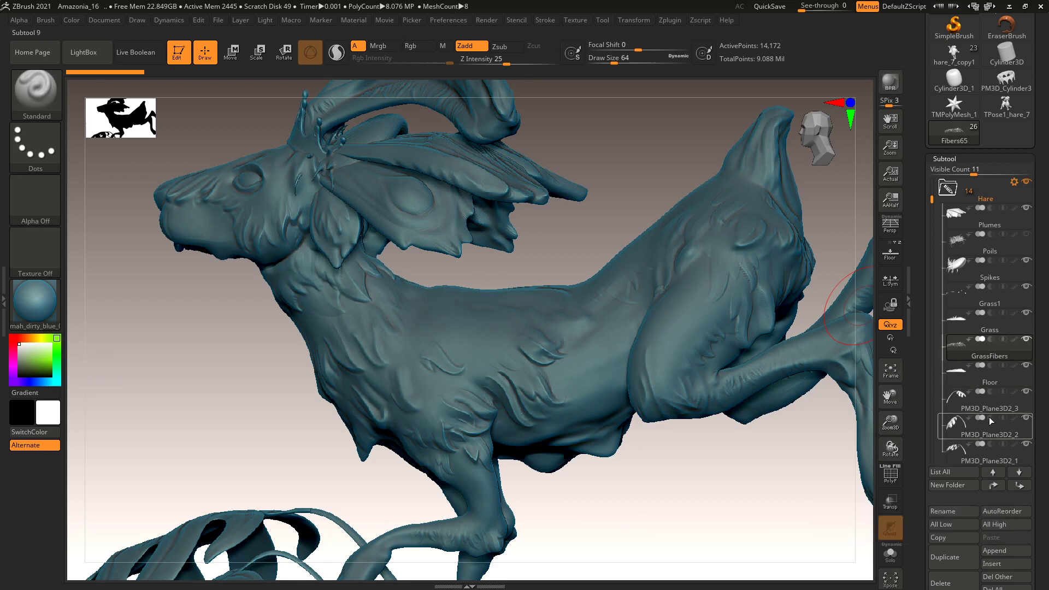
Rename leaf subtools PM3D_Plane3D2_3 to Leaf_1 and PM3D_Plane3D2_2 to Leaf_2.
click(984, 408)
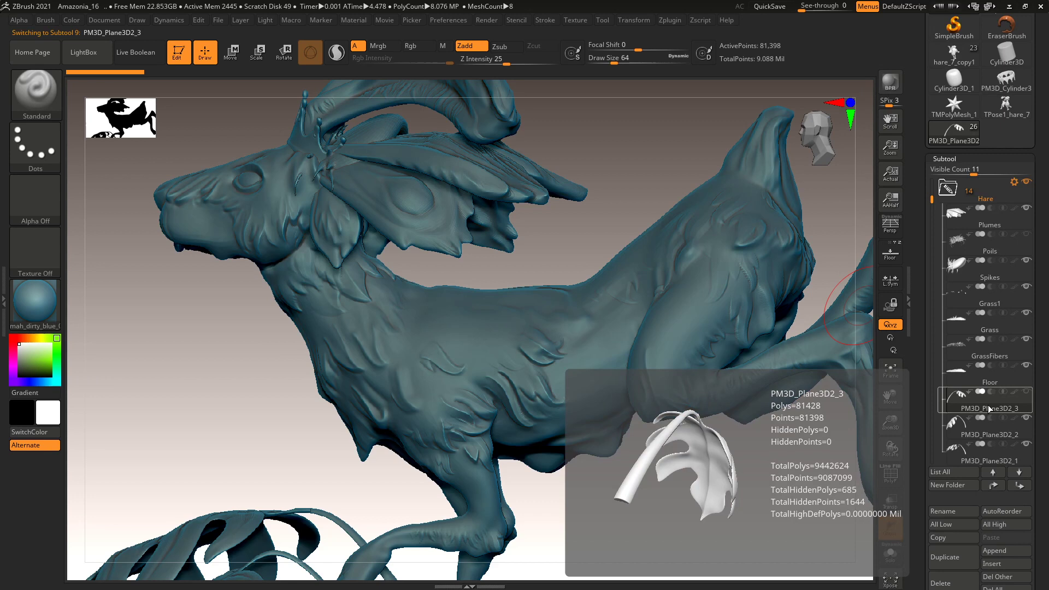
click(971, 513)
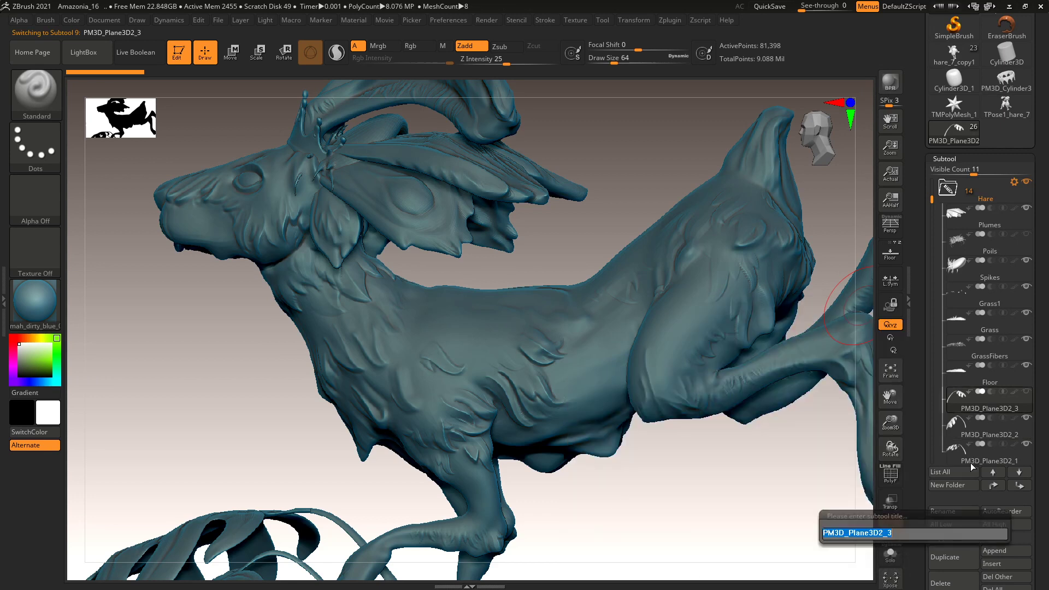
text(Leaf_1)
key(Return)
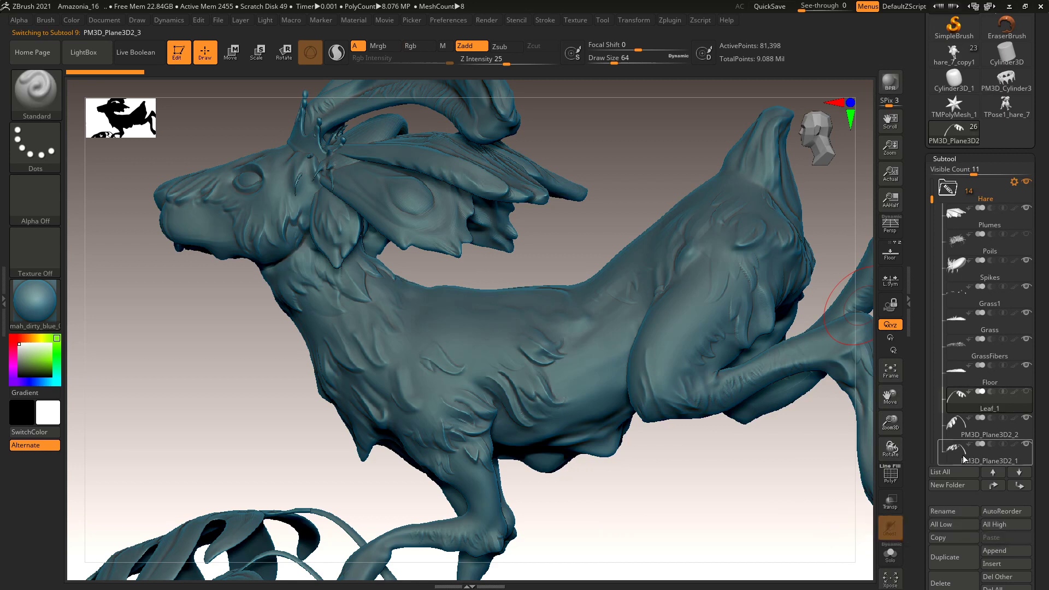
click(955, 437)
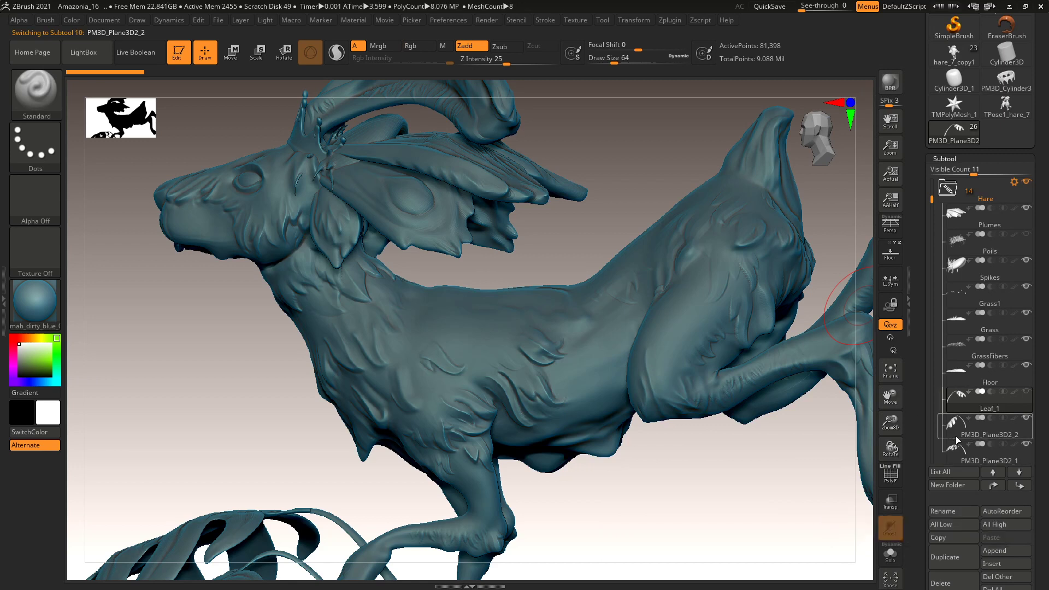
click(953, 512)
text(Leaf_2)
key(Return)
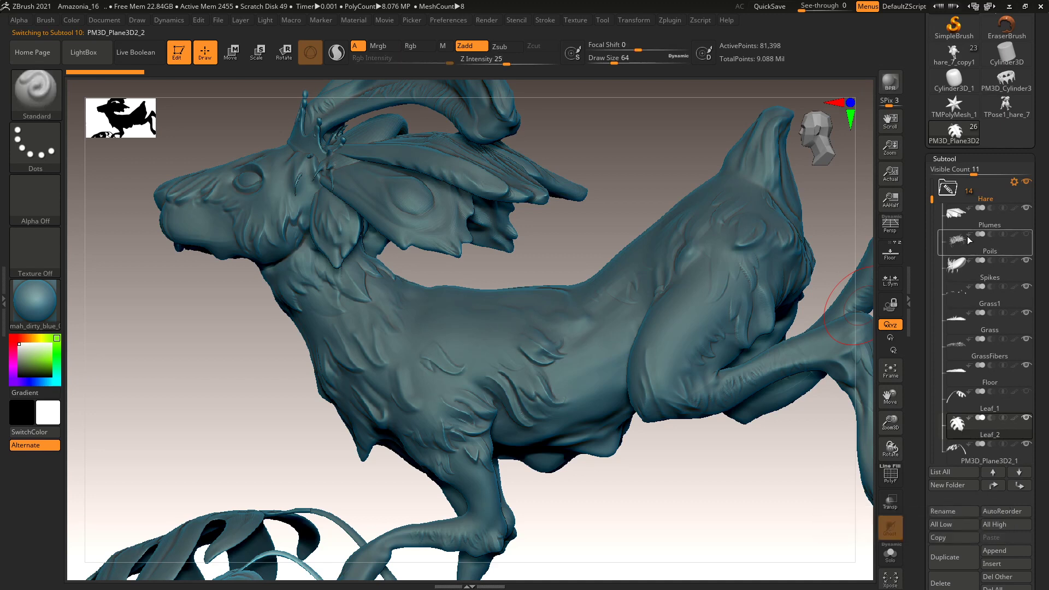
Rename PM3D_Plane3D2_1 to Leaf_3 and hare_7_copy1 to Hare.
drag(932, 200, 932, 241)
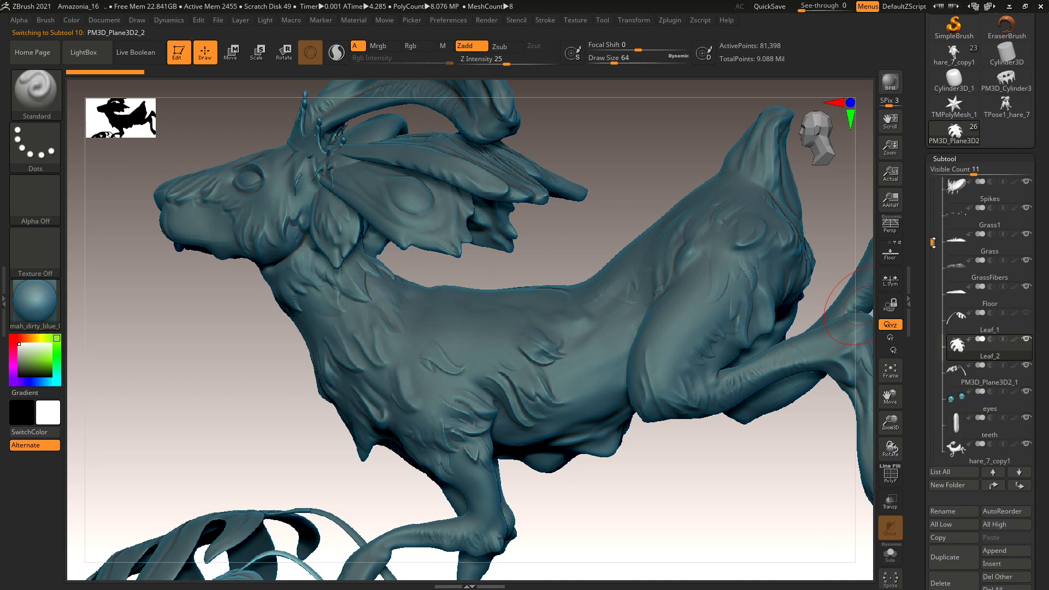
click(988, 388)
click(949, 513)
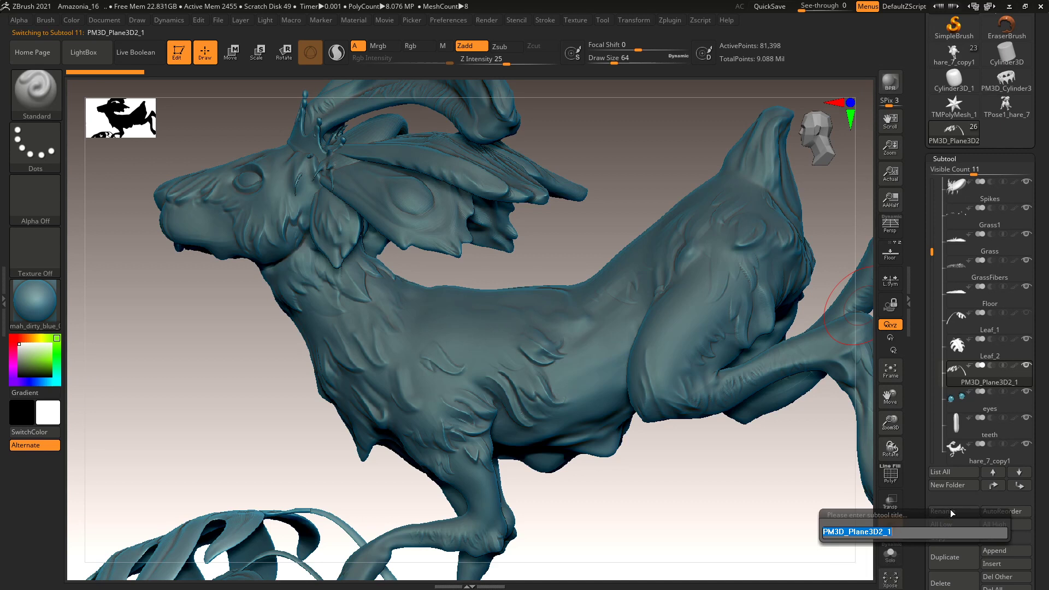
text(Leaf_3)
key(Return)
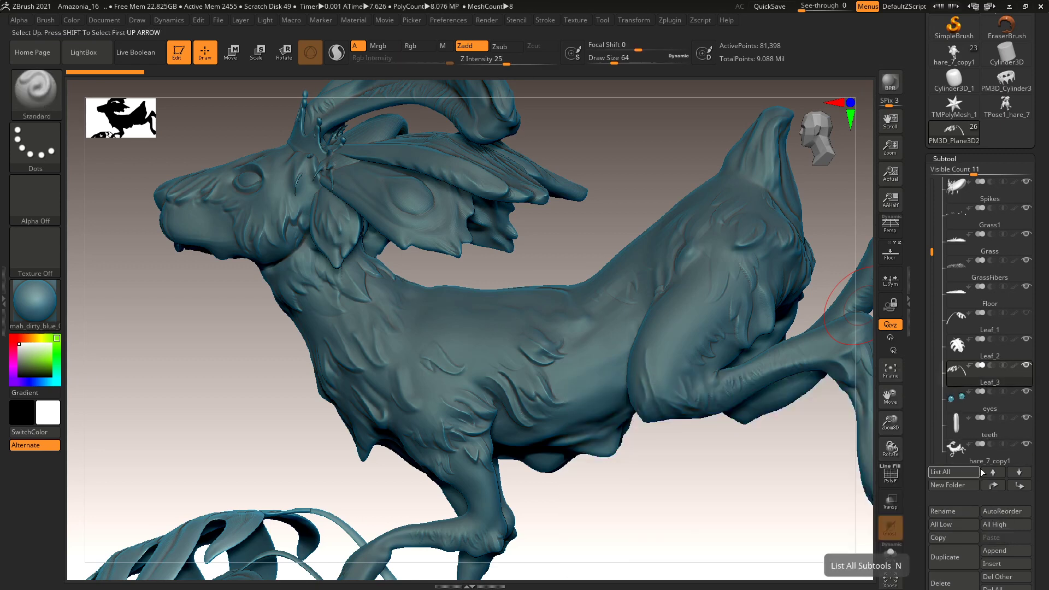
click(982, 461)
click(953, 510)
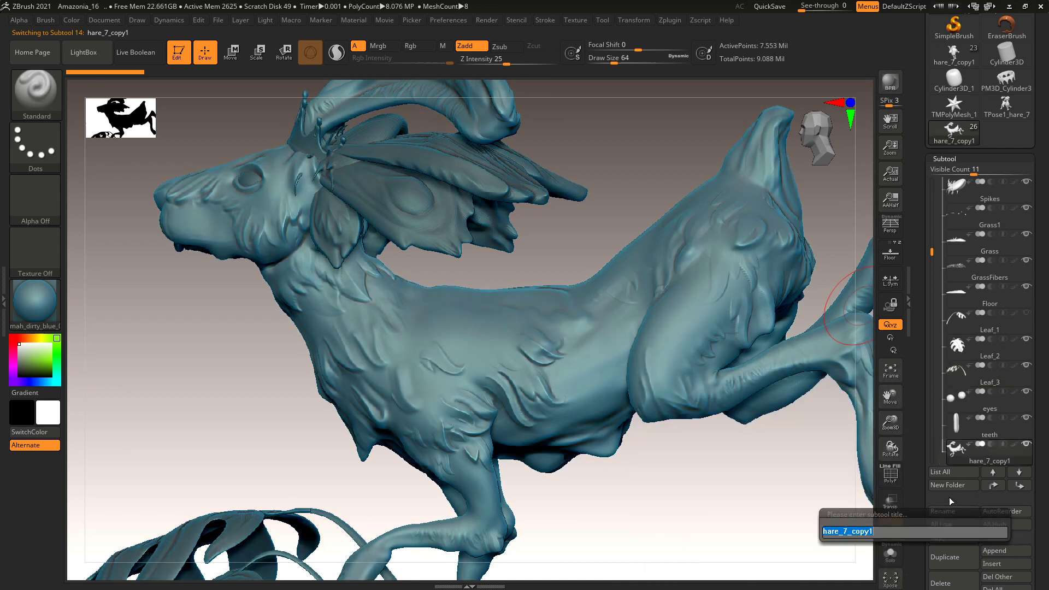
text(Hare)
key(Return)
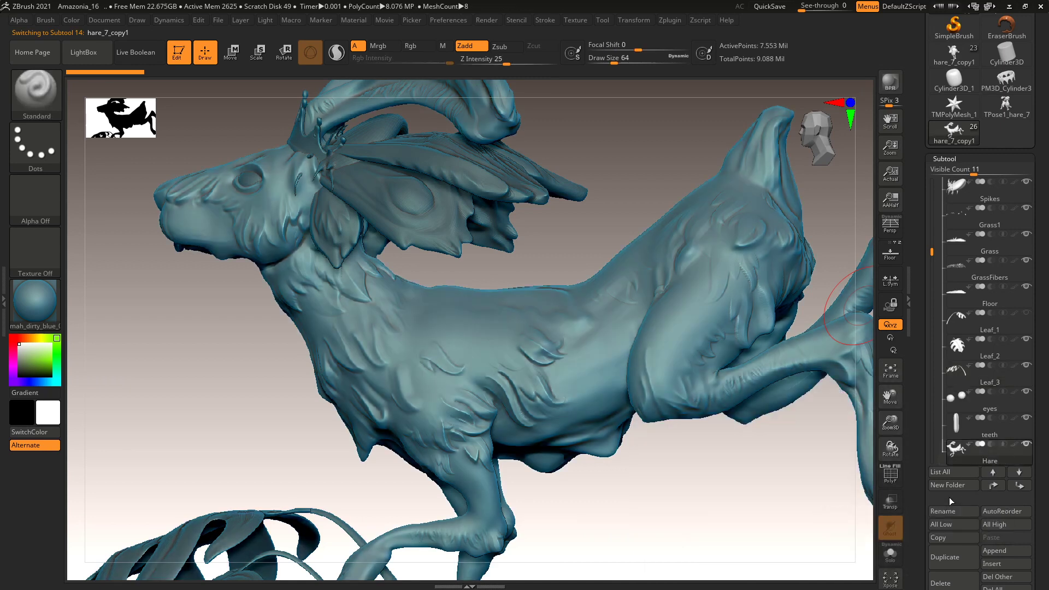
drag(932, 253, 933, 323)
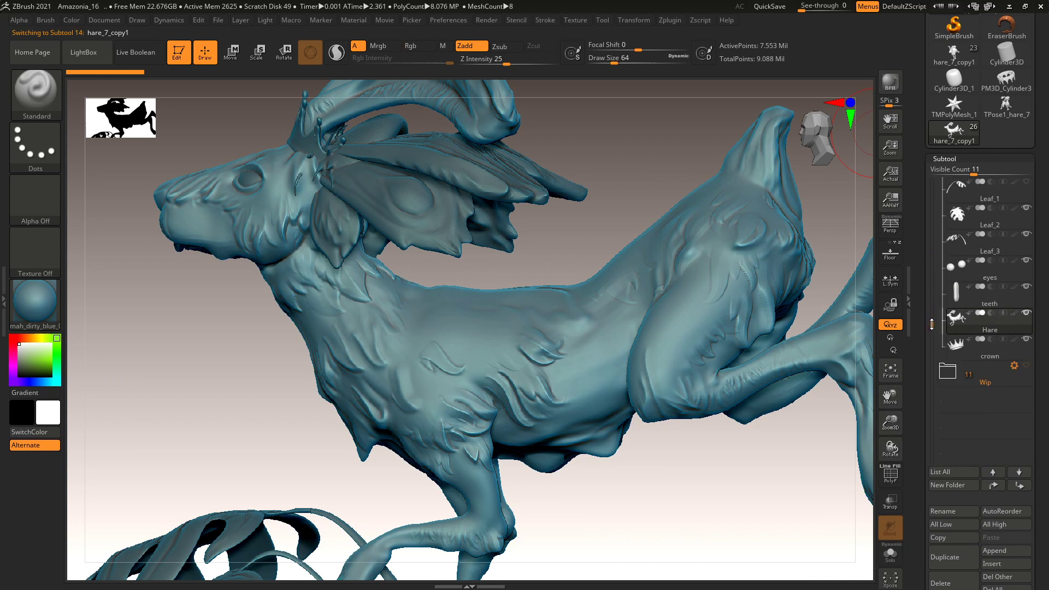
Expand and collapse the Wip and Hare folders and toggle the Hare folder's visibility.
click(956, 377)
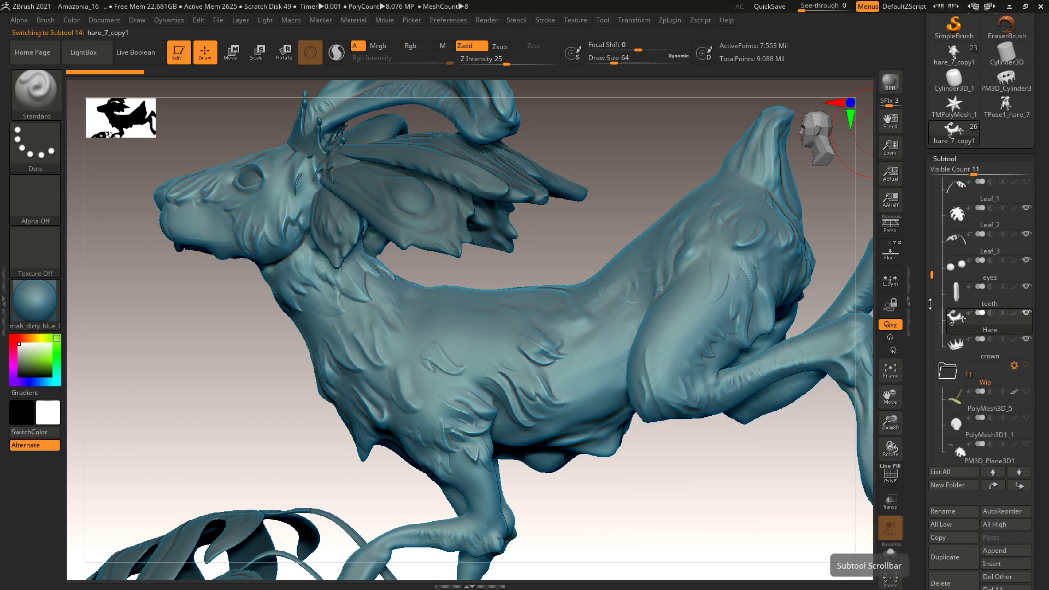
drag(934, 274, 932, 320)
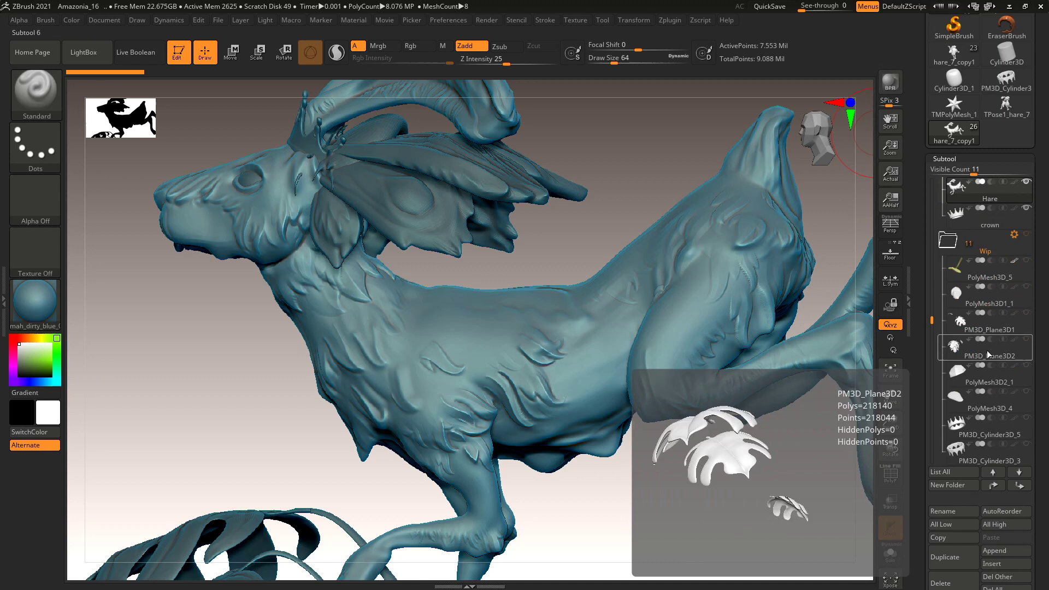
click(957, 245)
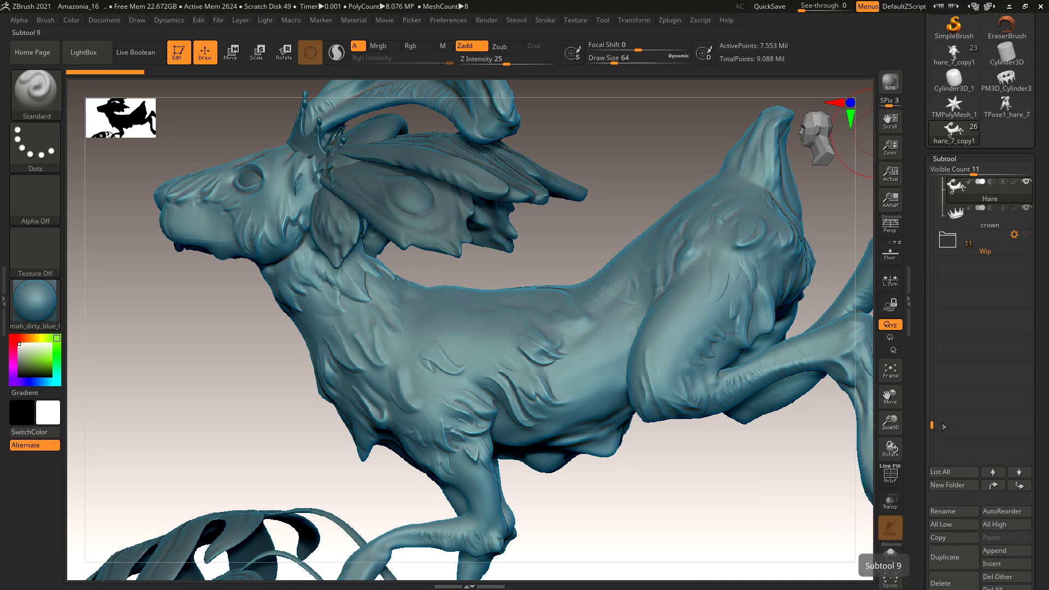
drag(931, 425, 932, 183)
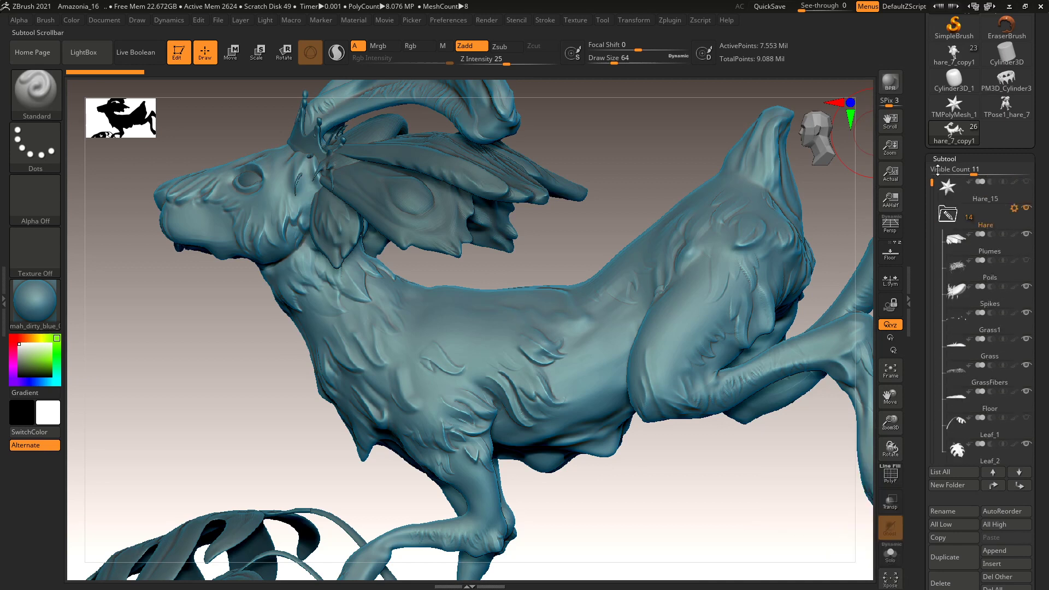
click(949, 216)
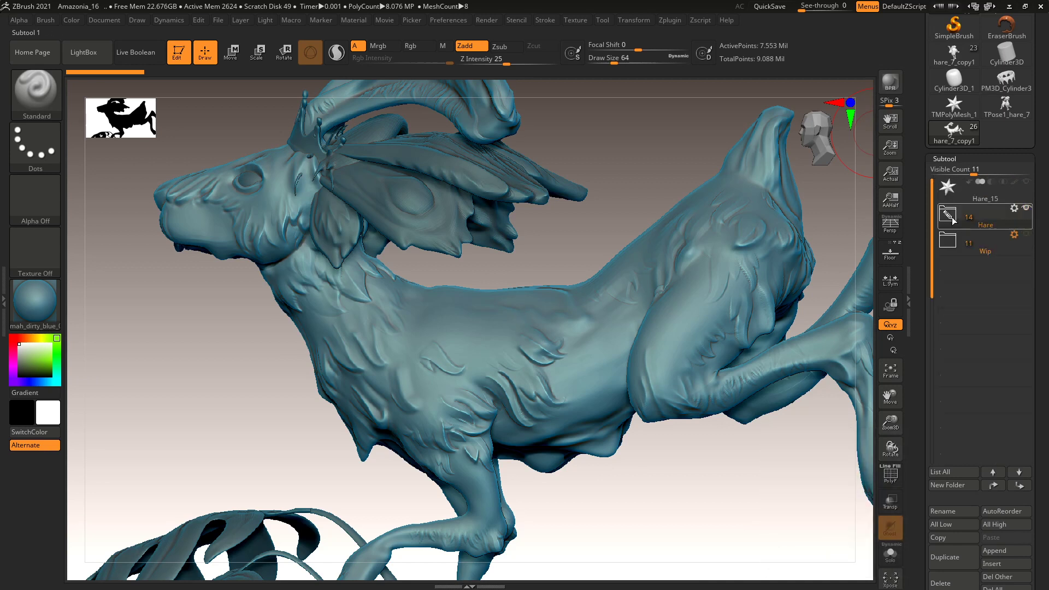
click(1027, 210)
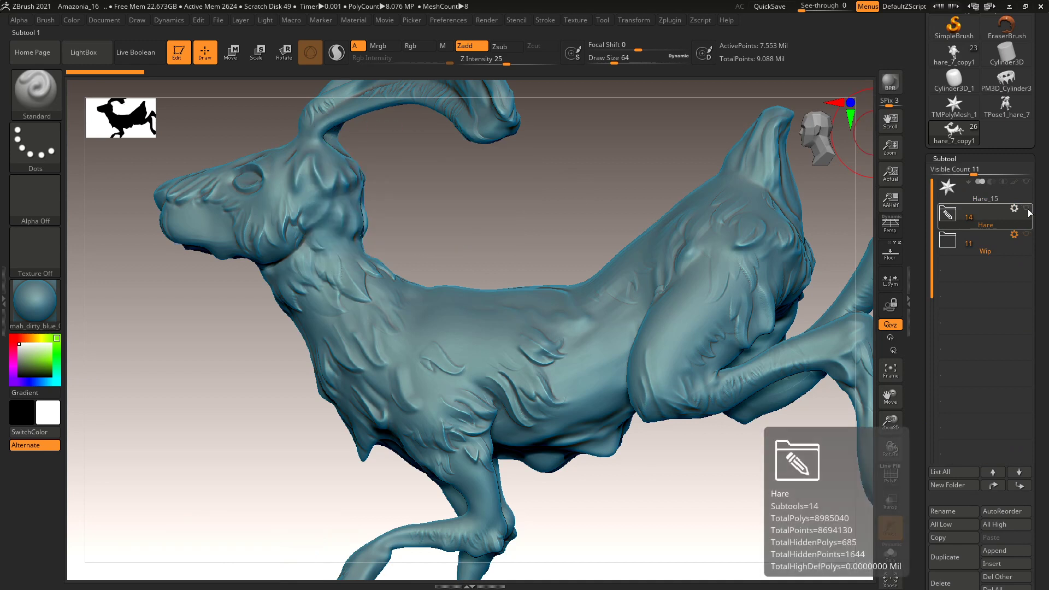
click(1028, 210)
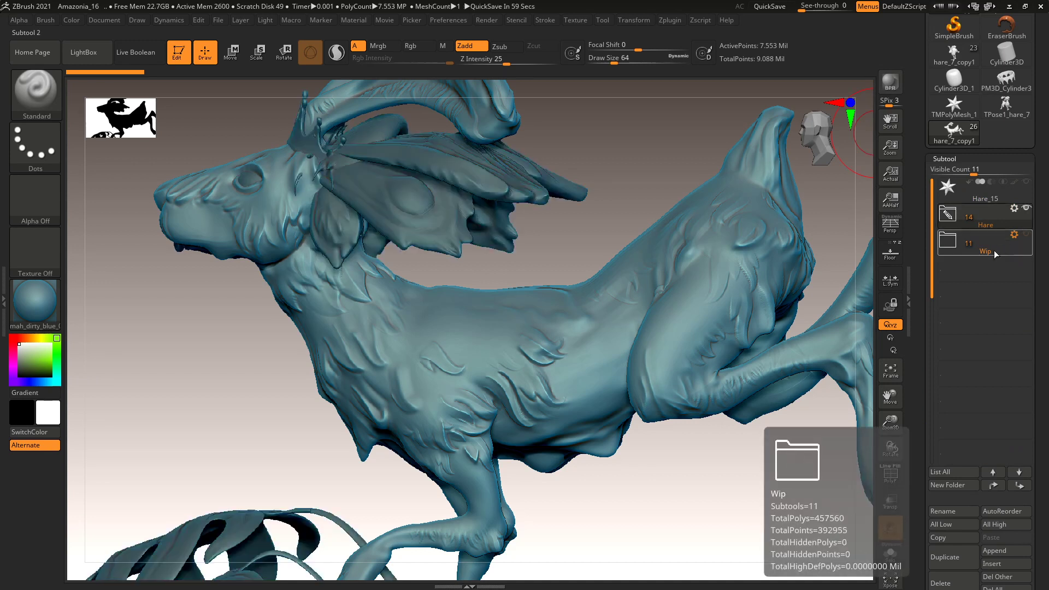
click(994, 251)
click(1028, 210)
click(1028, 208)
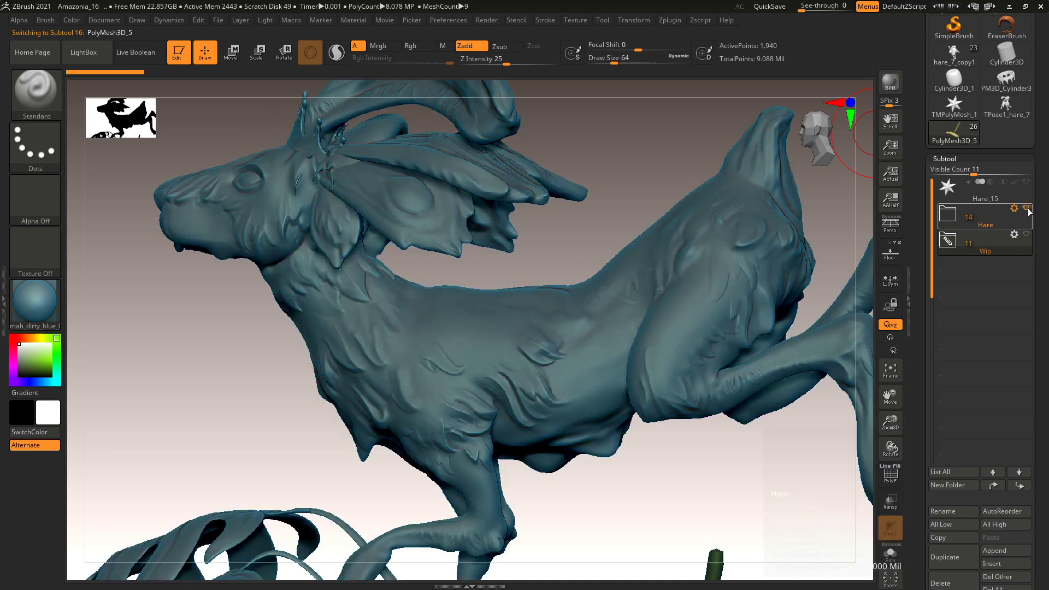
click(1014, 210)
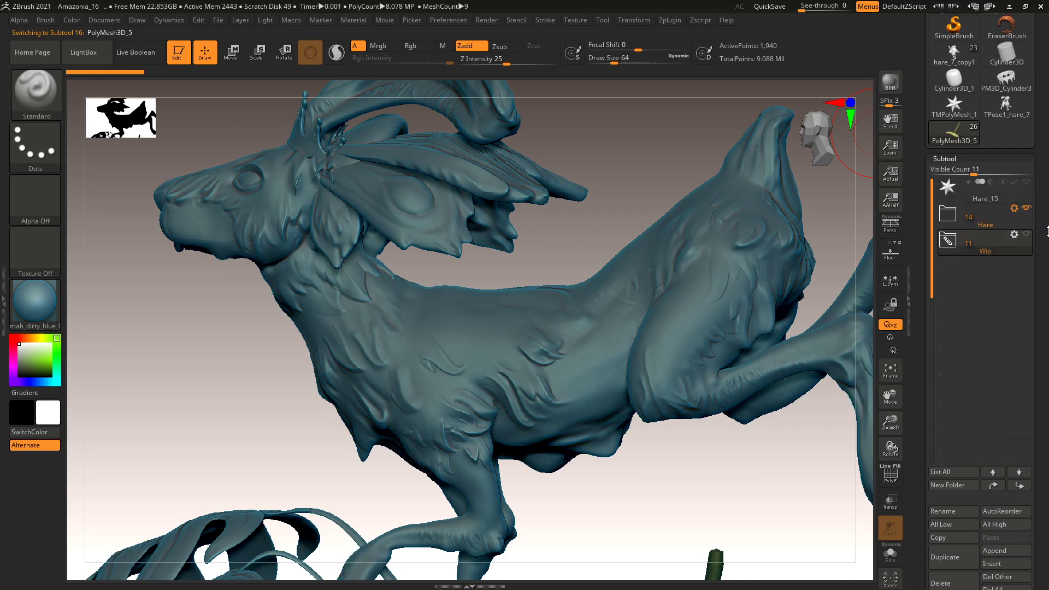
Reopen the Hare folder and drag the Hare subtool up to sit below Grass1.
click(947, 216)
click(947, 215)
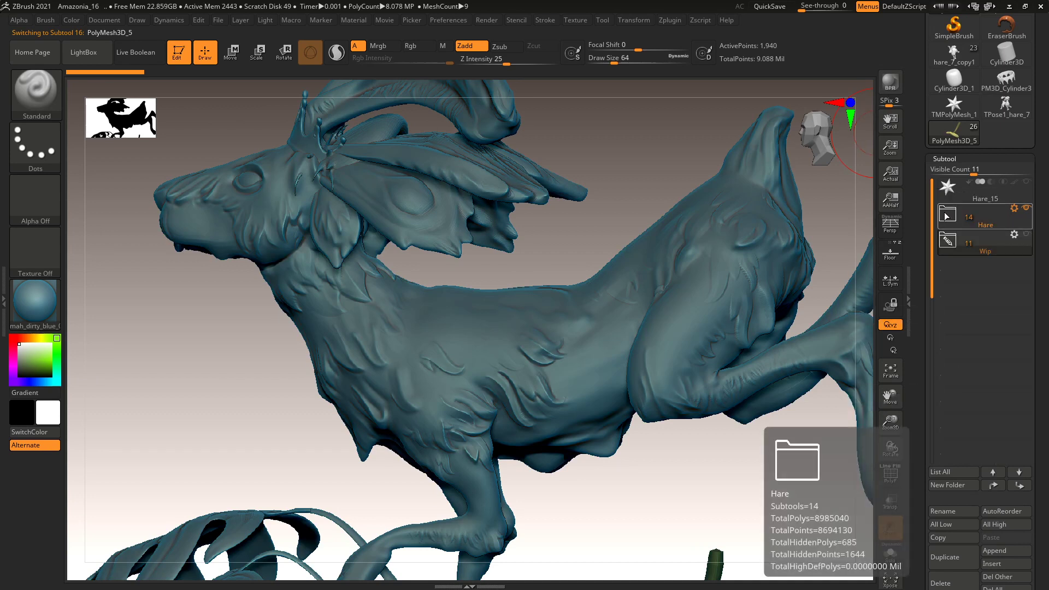
click(947, 216)
click(986, 352)
drag(932, 186, 933, 241)
click(1011, 456)
drag(1003, 454, 934, 198)
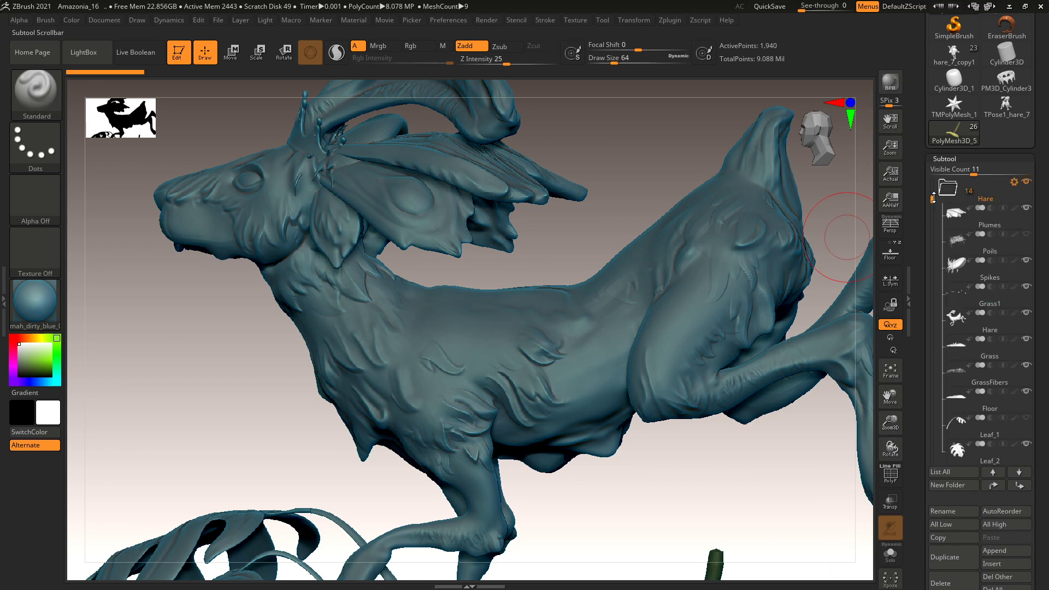
Move Hare to the top of the folder and place the crown subtool under it.
mouse_move(993, 319)
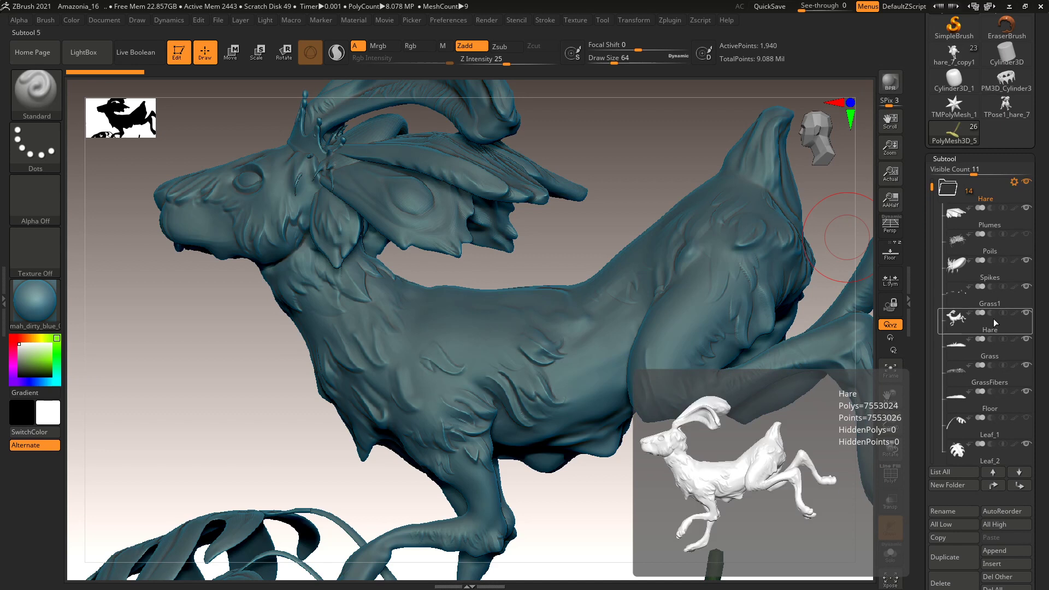
drag(991, 330, 994, 216)
mouse_move(985, 223)
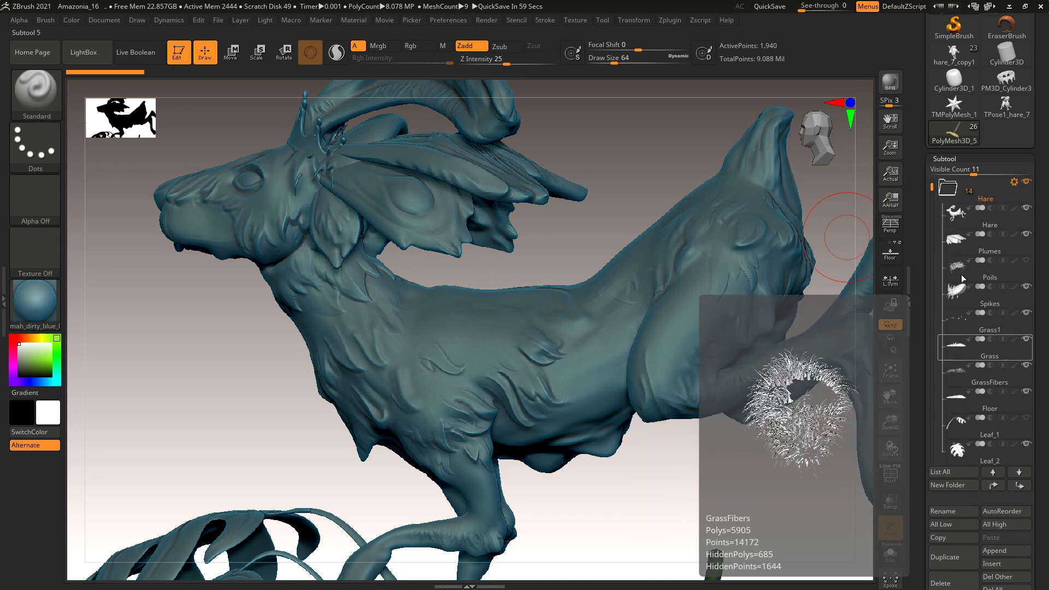
drag(936, 204, 935, 285)
drag(998, 429, 997, 189)
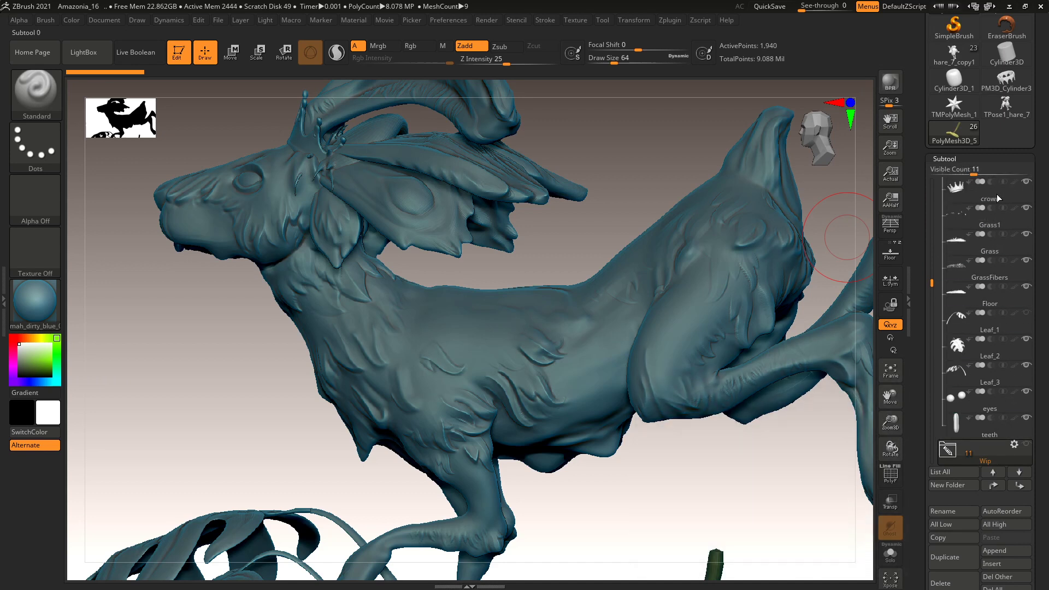
drag(940, 286, 940, 198)
drag(994, 321, 934, 223)
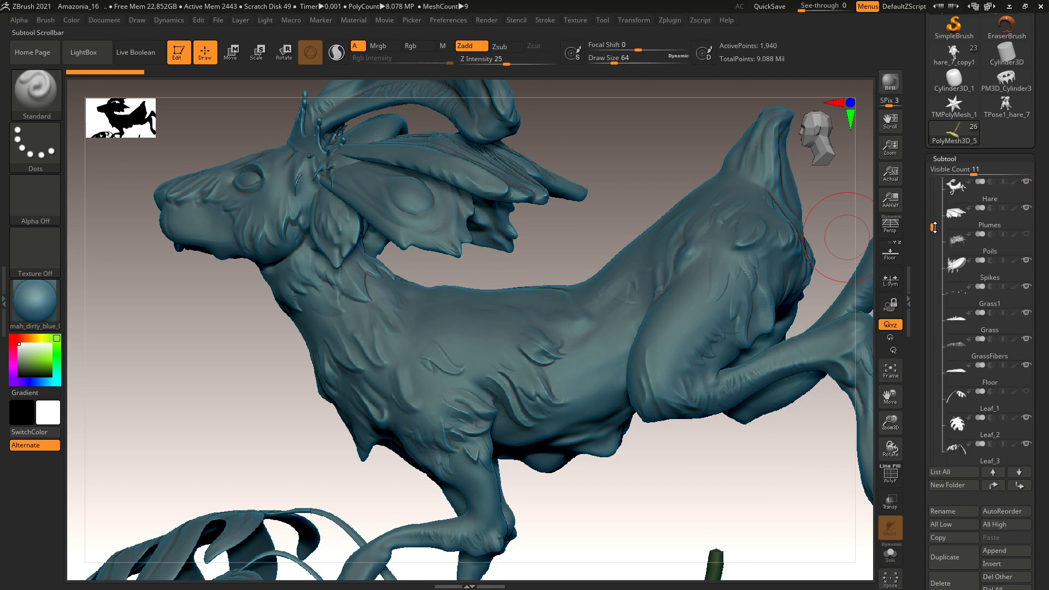
Move Leaf_1 up below Spikes and Leaf_3 up under Leaf_2.
mouse_move(981, 431)
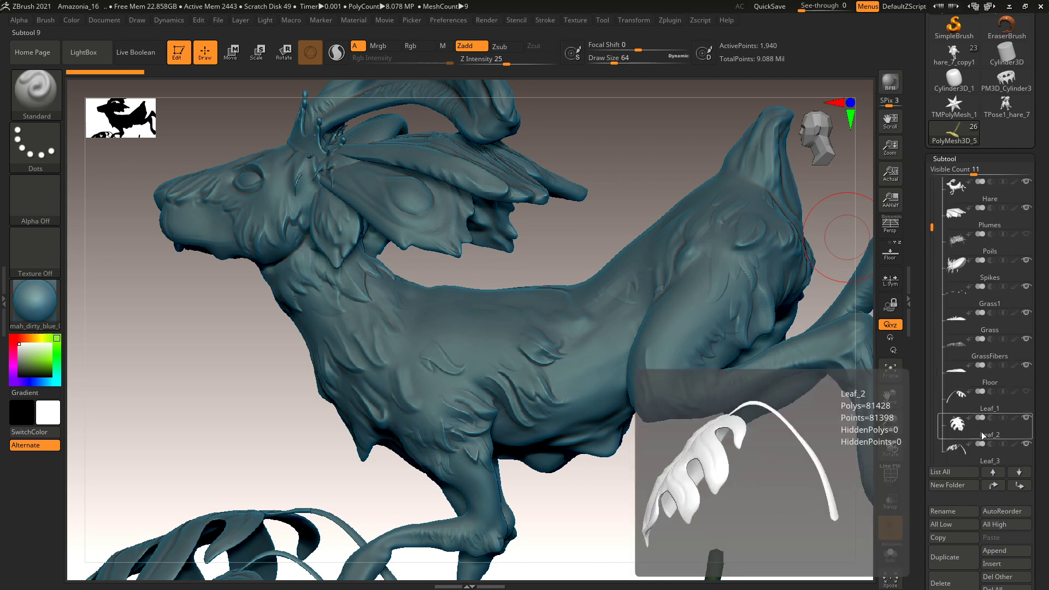
click(974, 301)
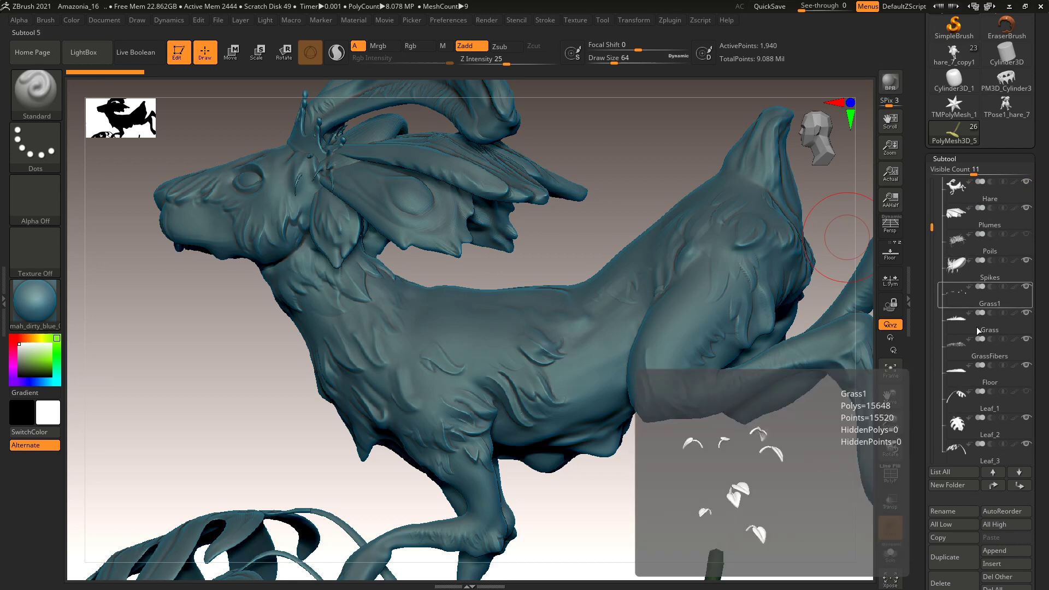
click(995, 277)
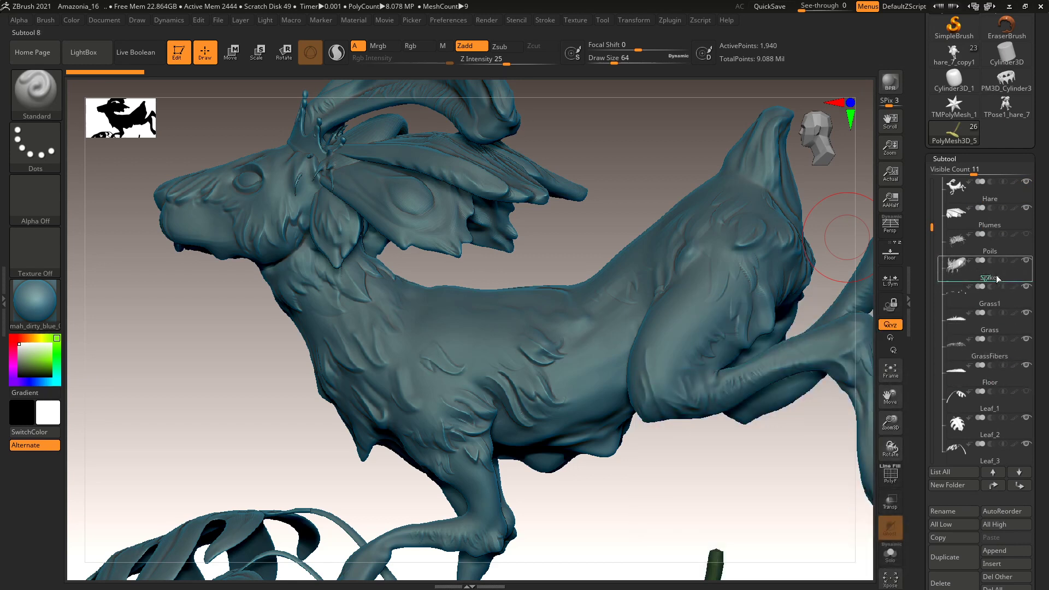
drag(989, 427, 993, 304)
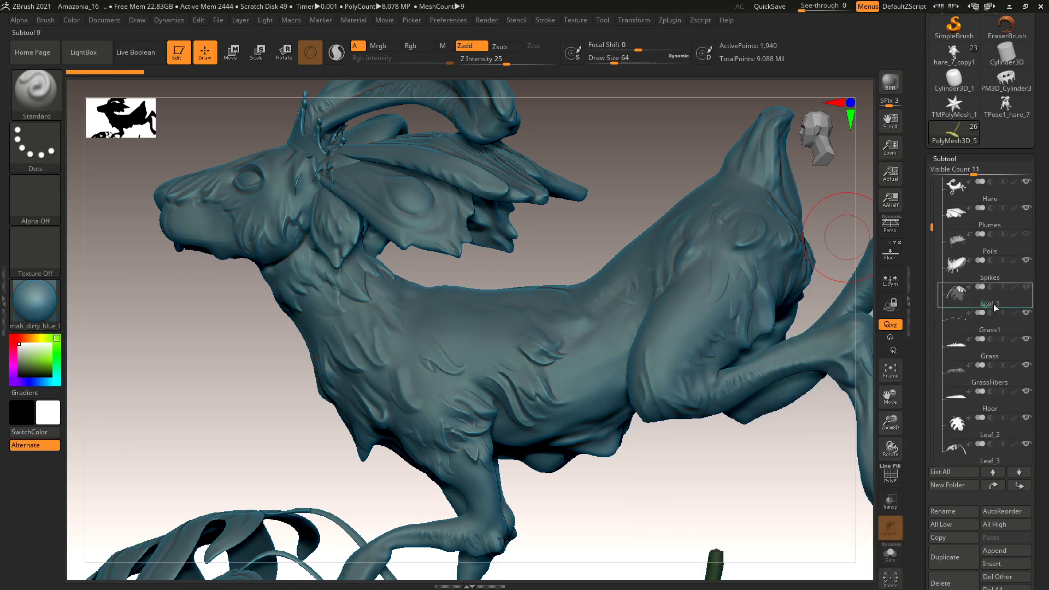
click(994, 444)
drag(994, 460, 992, 339)
Move the eyes and teeth subtools up to sit directly beneath Hare.
click(954, 279)
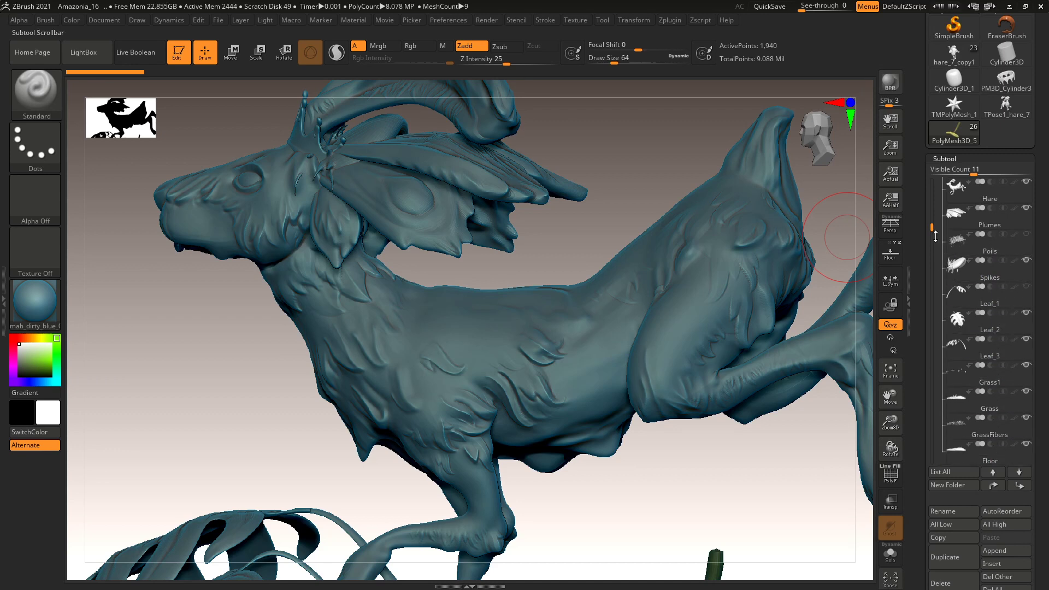
drag(934, 234, 932, 273)
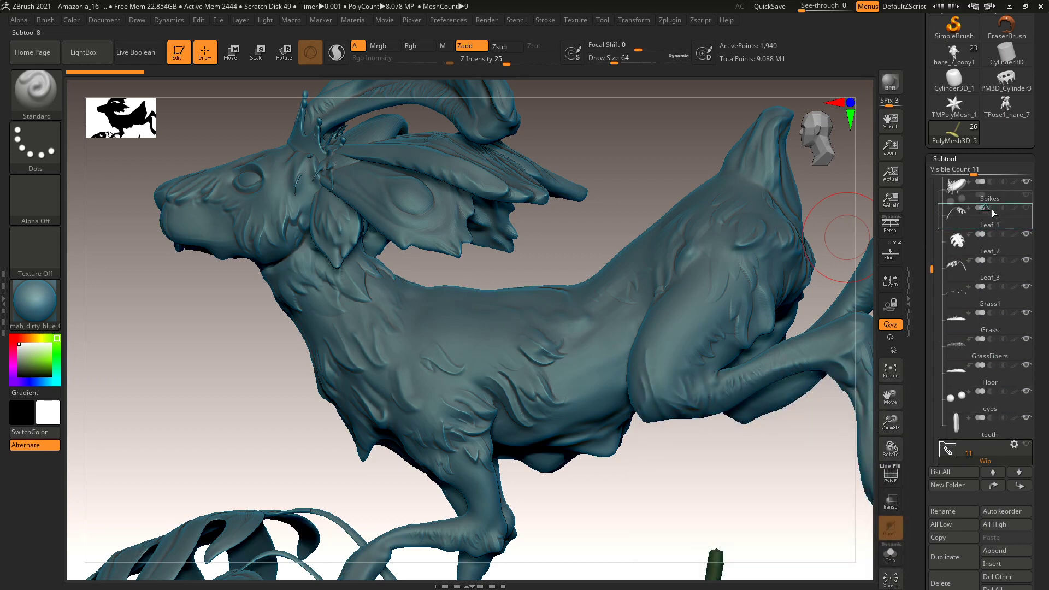
drag(992, 209, 992, 208)
drag(1000, 431, 995, 234)
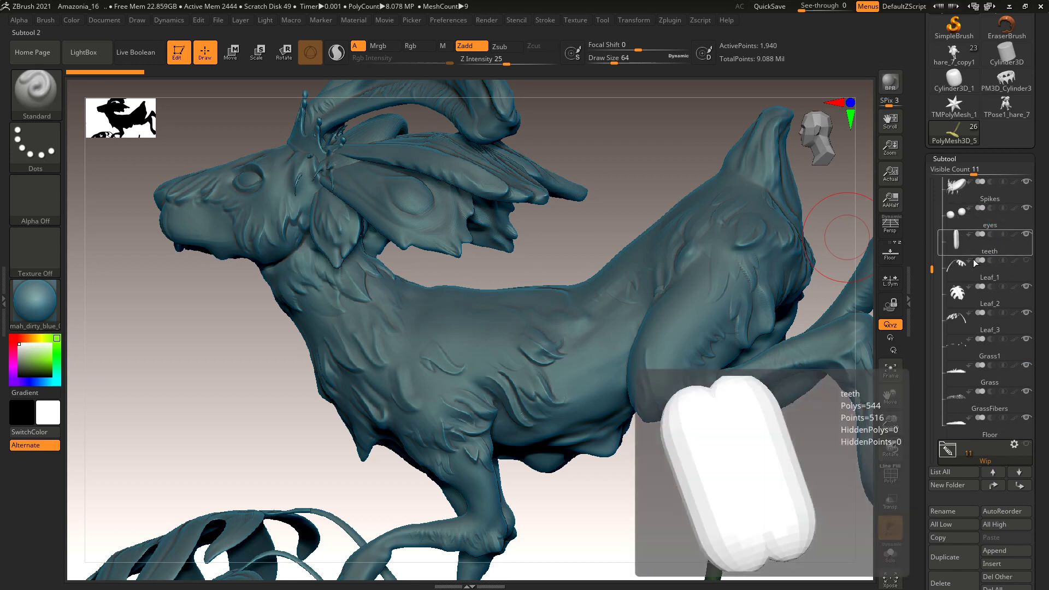
scroll(950, 262, up, 2)
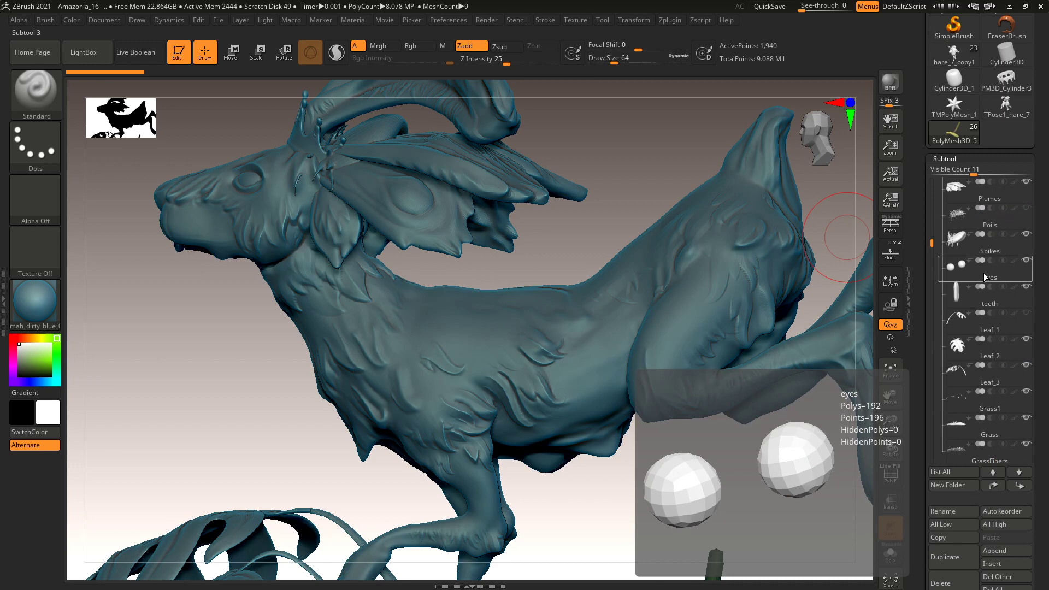
mouse_move(941, 250)
drag(932, 243, 932, 224)
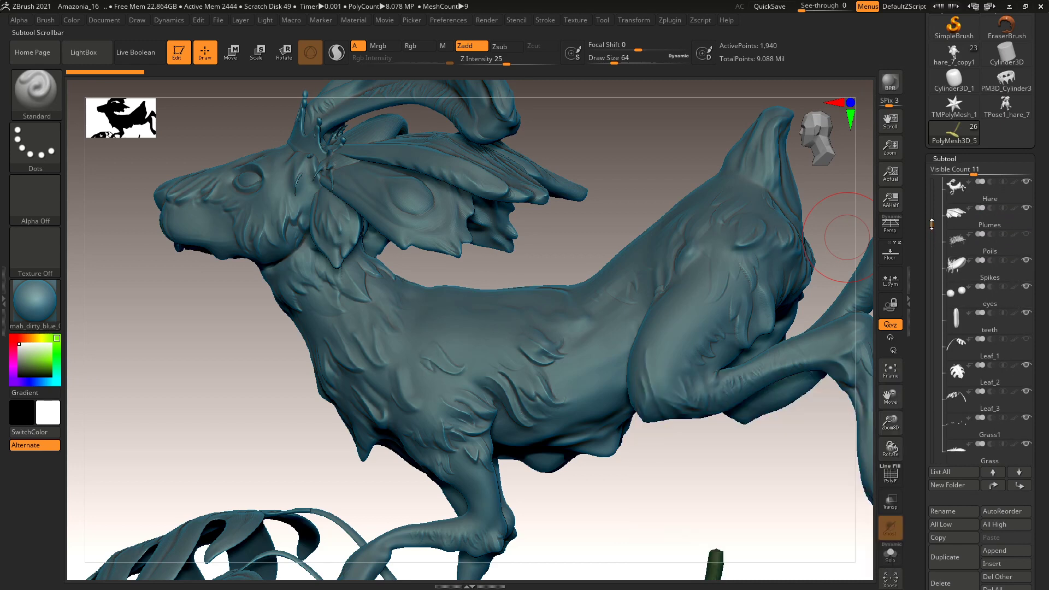
mouse_move(996, 304)
drag(996, 301, 992, 216)
drag(992, 324, 992, 236)
drag(932, 224, 960, 174)
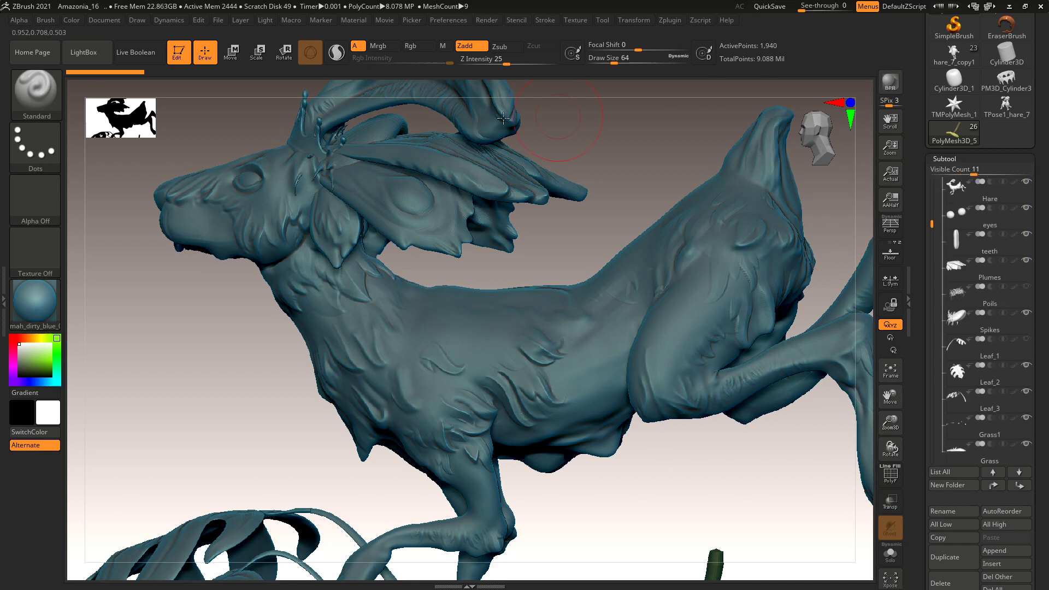
Save the project as Amazonia_17.zpr with File > Save As.
click(221, 21)
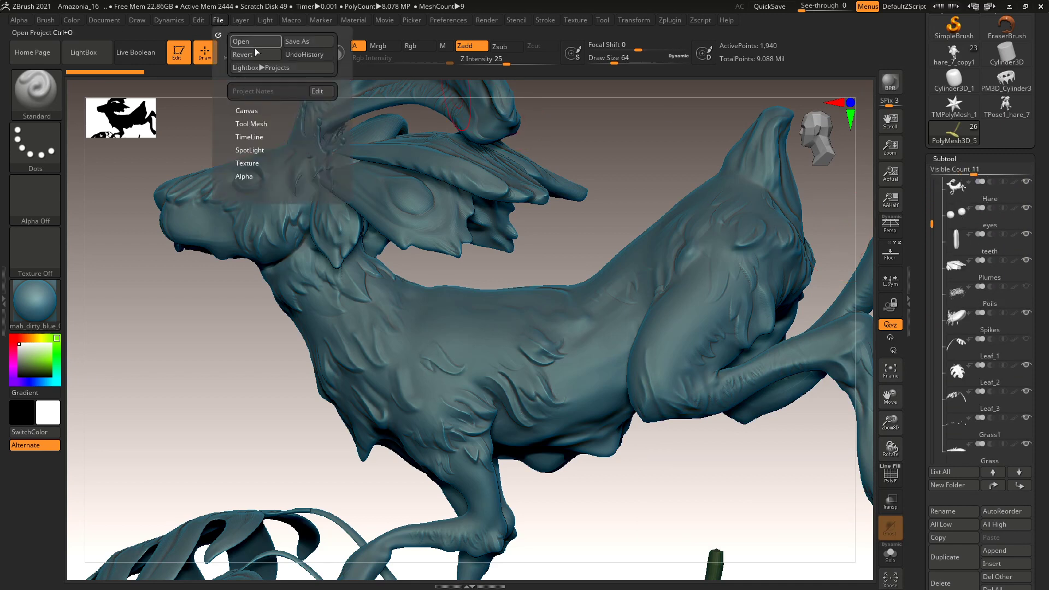
click(306, 41)
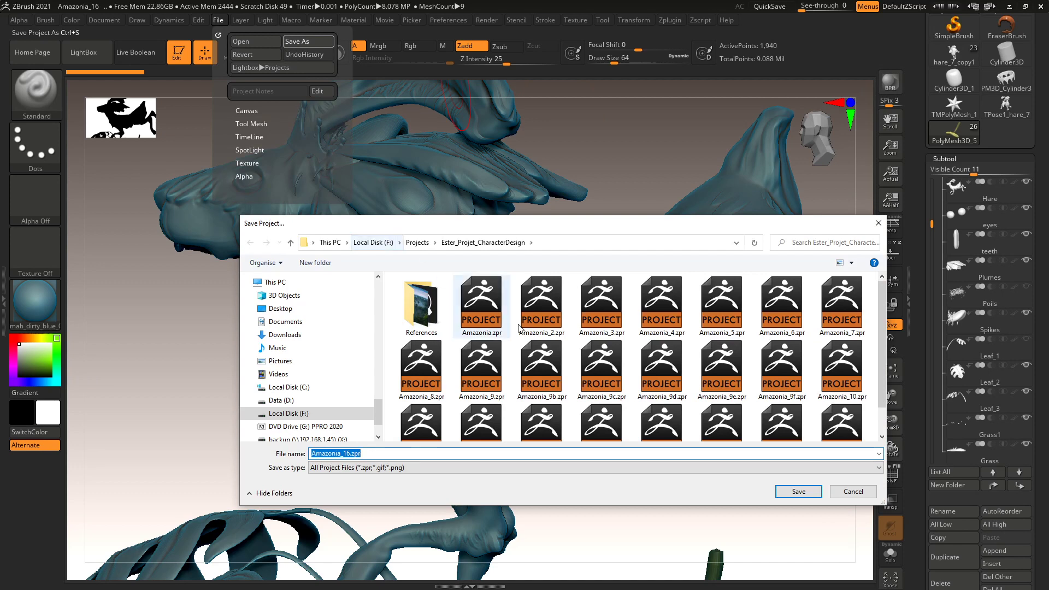
drag(881, 377, 888, 402)
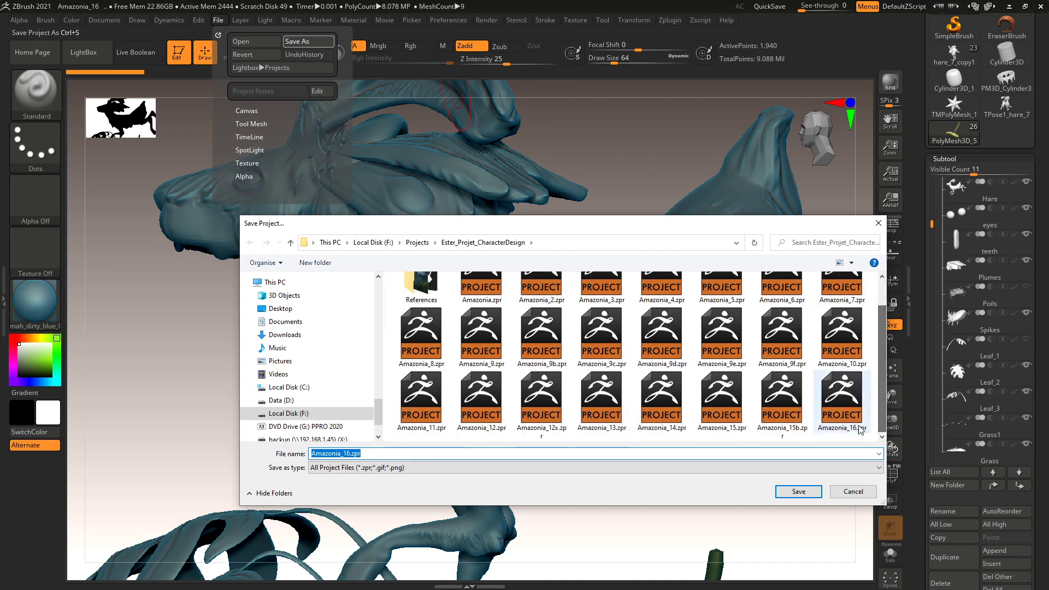
click(342, 452)
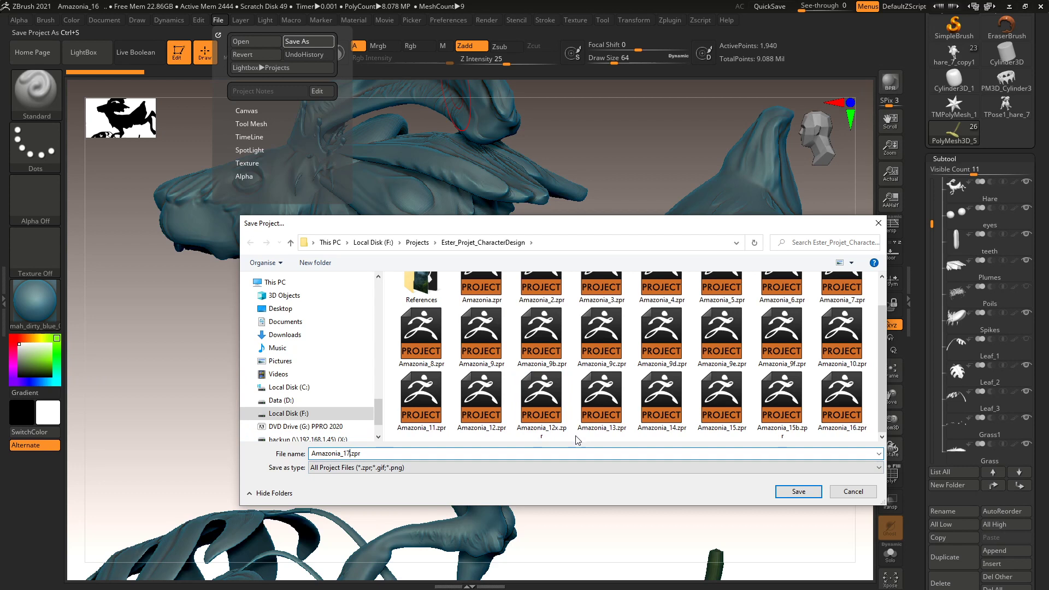
key(Return)
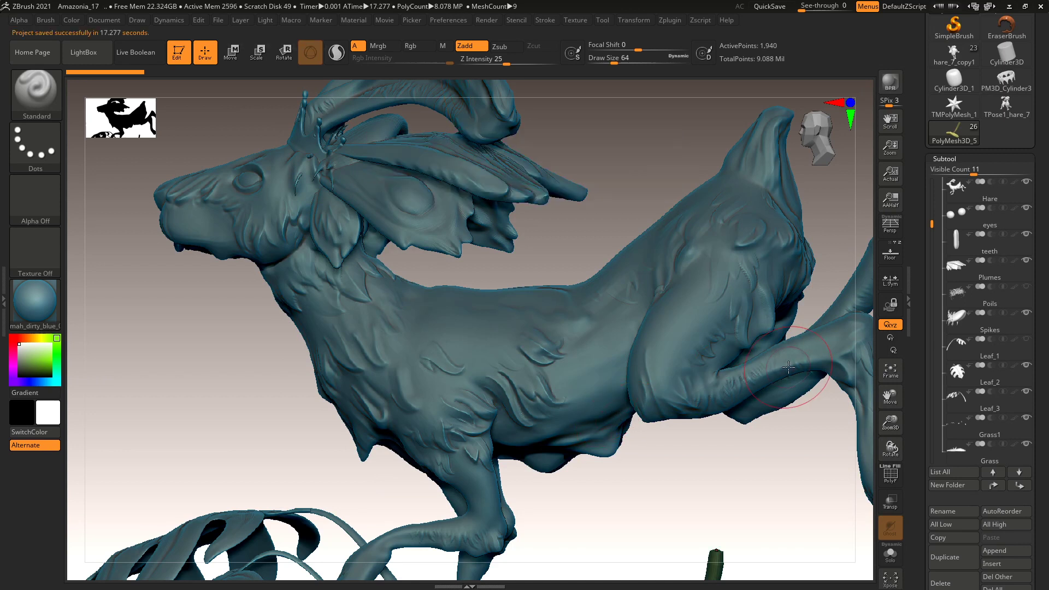
On the Hare subtool, lower the existing layer to about 0.96 and add a new recording layer.
click(995, 199)
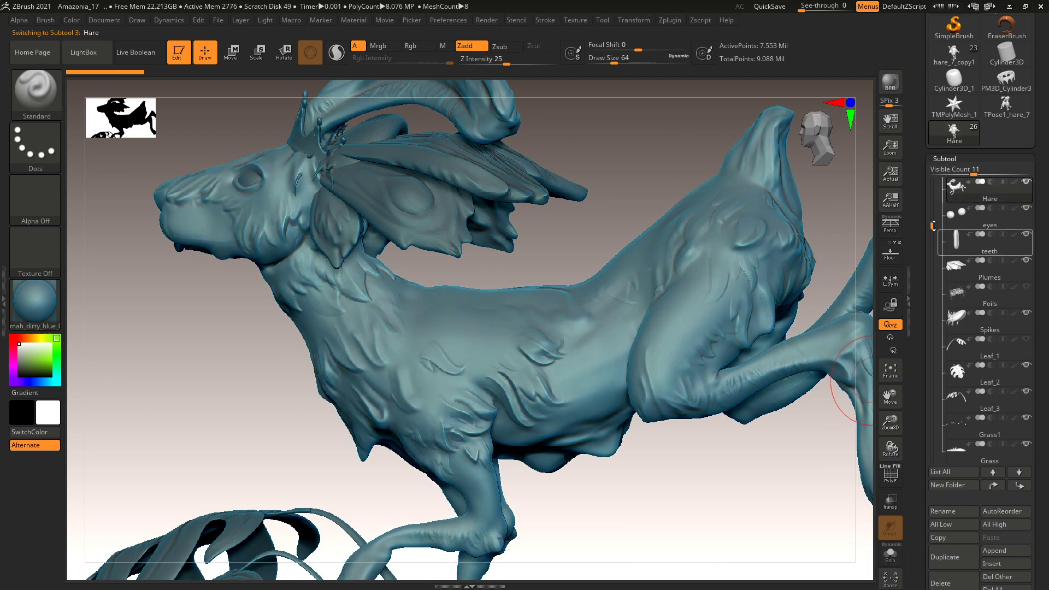
click(953, 158)
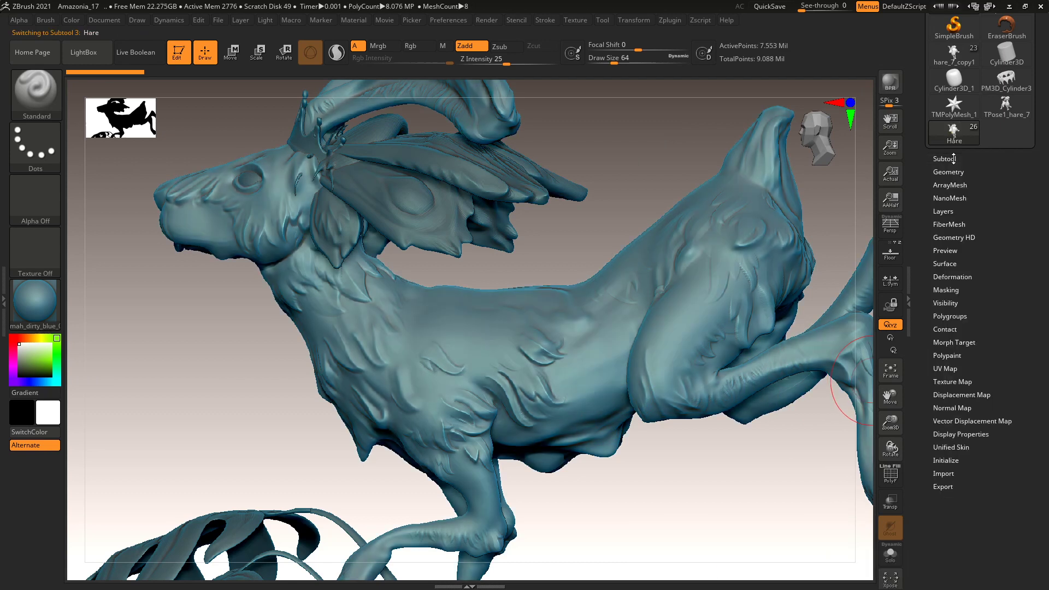
click(944, 211)
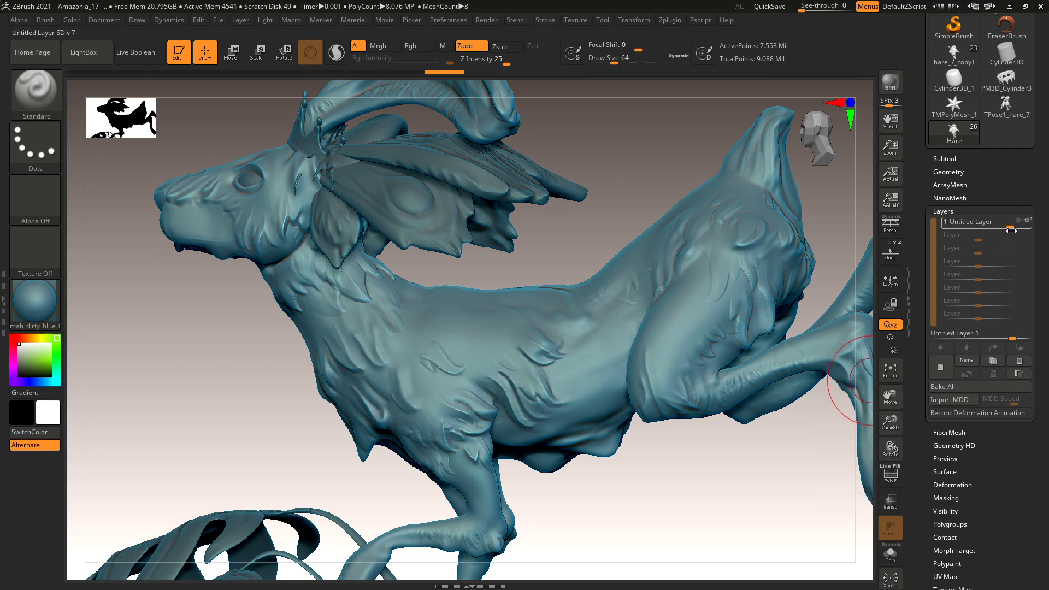
mouse_move(999, 227)
mouse_down()
mouse_move(975, 227)
mouse_move(1006, 222)
mouse_up()
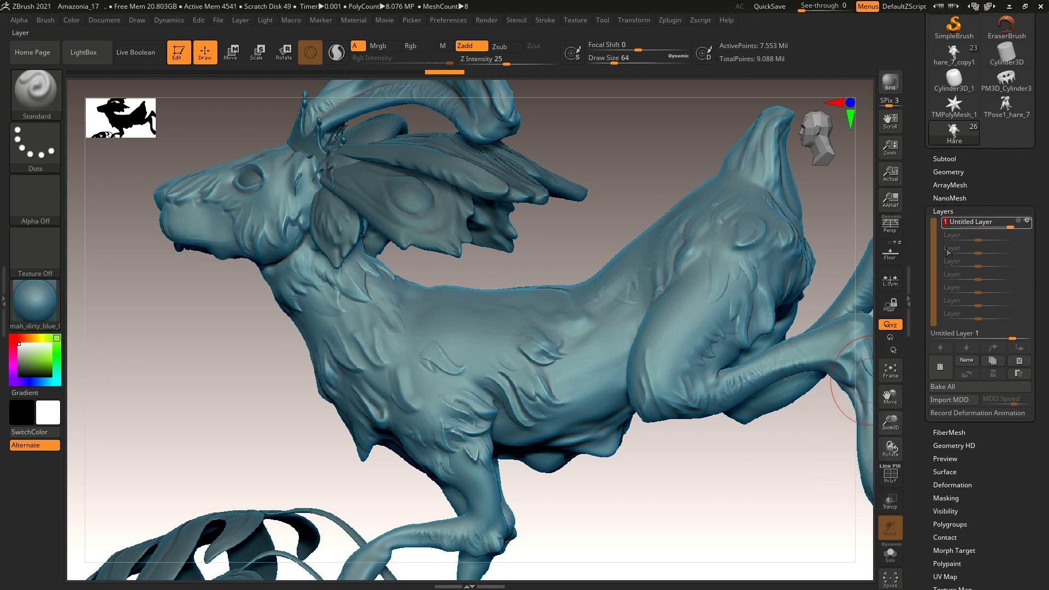
click(941, 368)
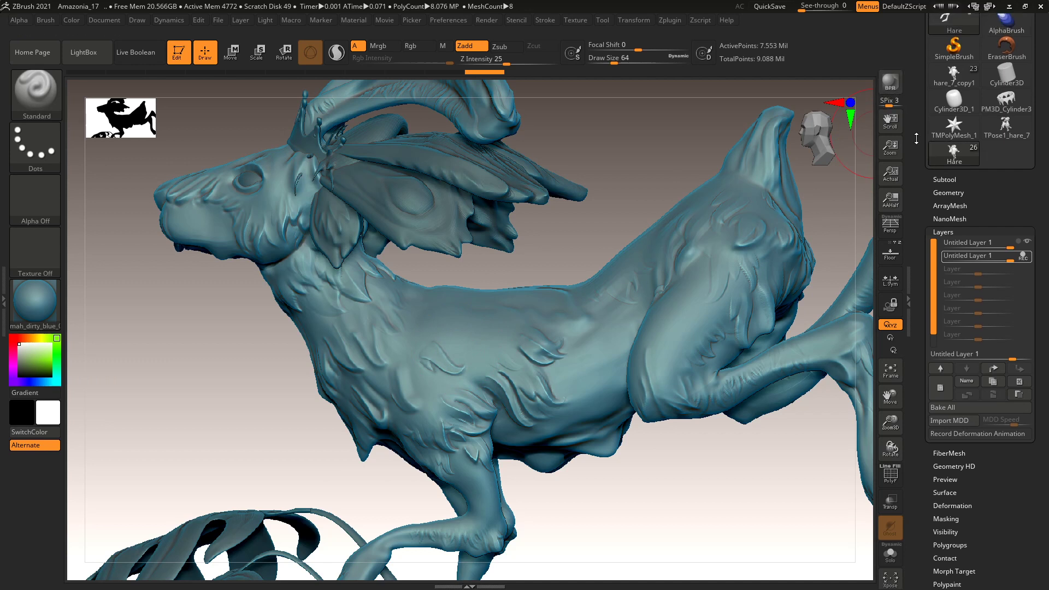
scroll(956, 258, up, 3)
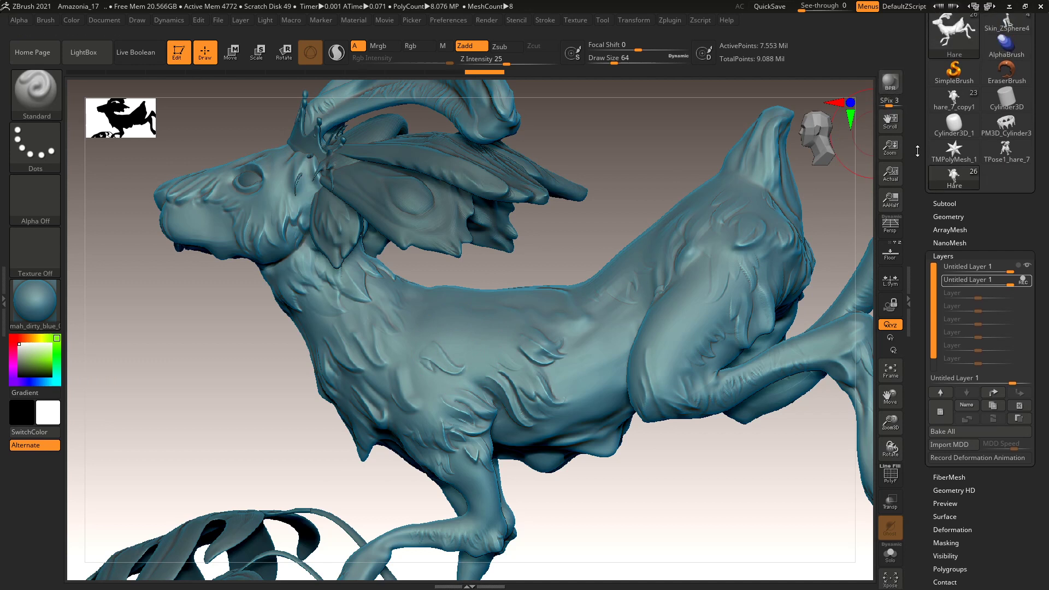
click(948, 257)
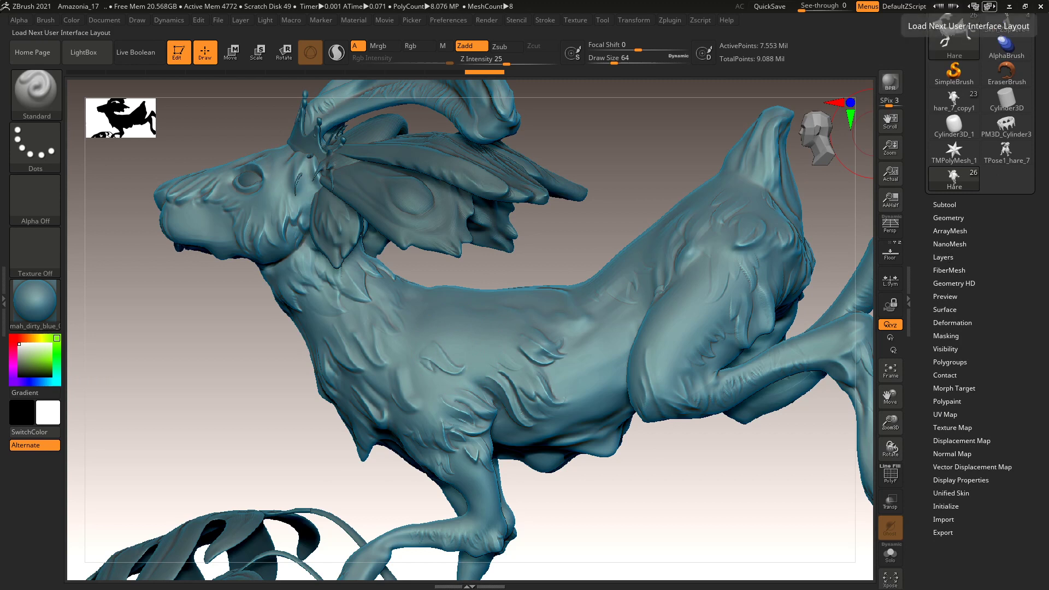
Minimize ZBrush and launch XMD Toolbox, nudging its window into place.
click(1025, 6)
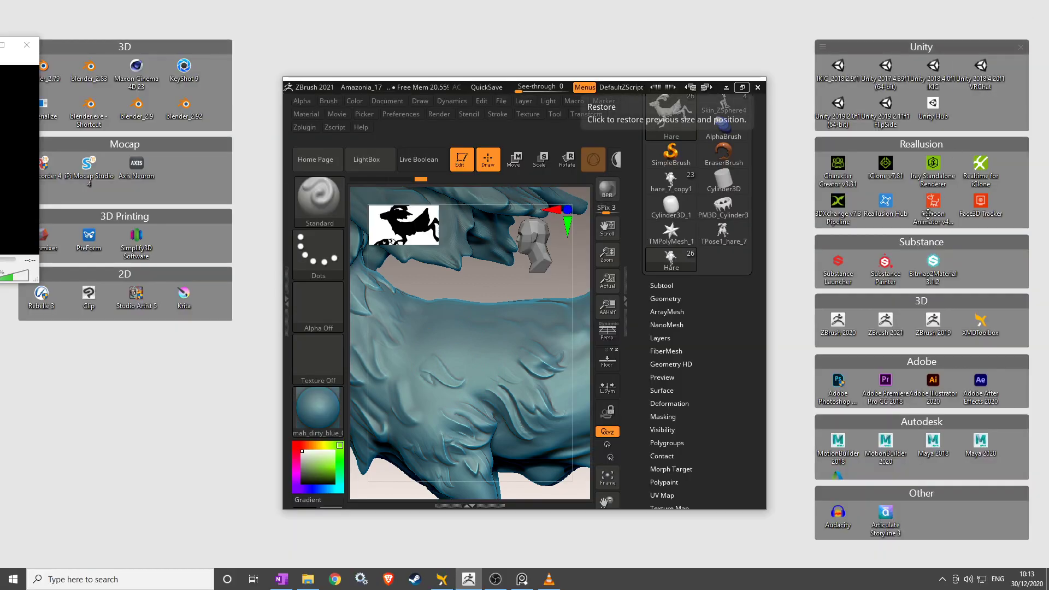
double_click(986, 335)
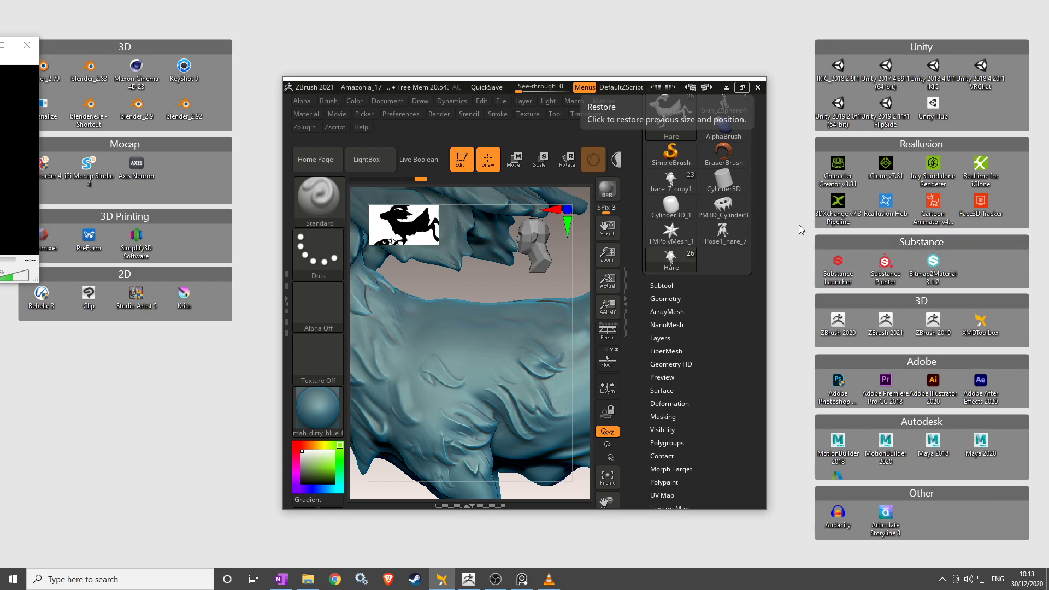
key(ctrl+shift+x)
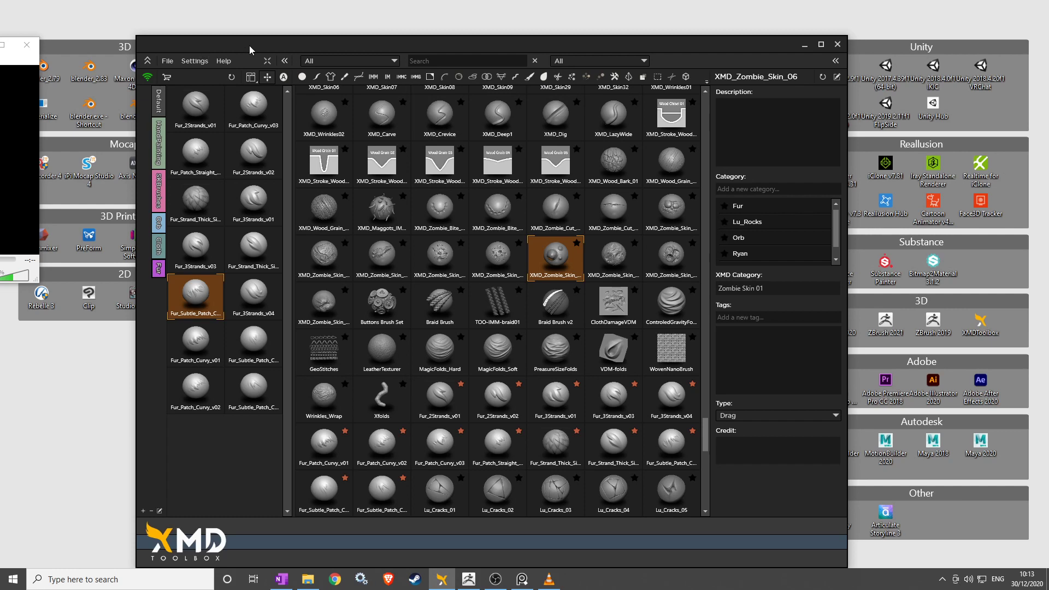
drag(250, 50, 253, 39)
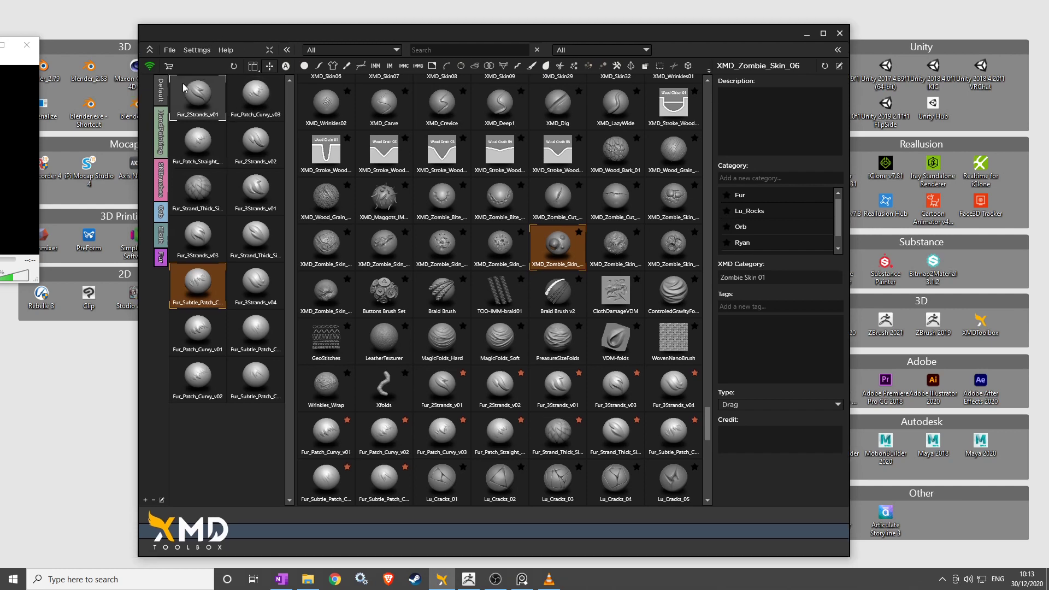
Browse brush categories to the Orb collection, scroll through its brushes, then open File Explorer.
click(158, 128)
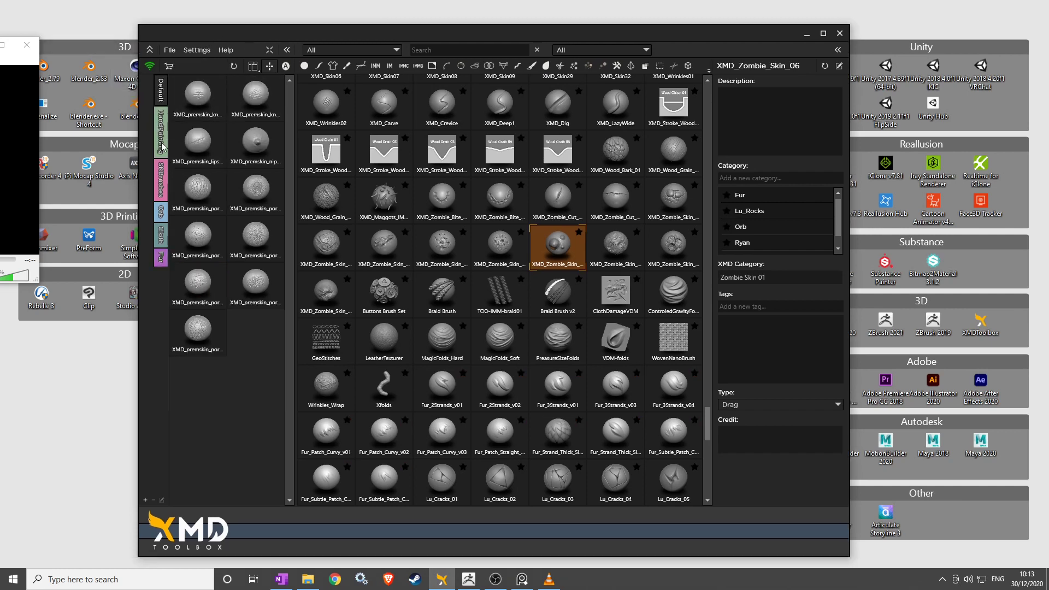
click(160, 175)
click(162, 186)
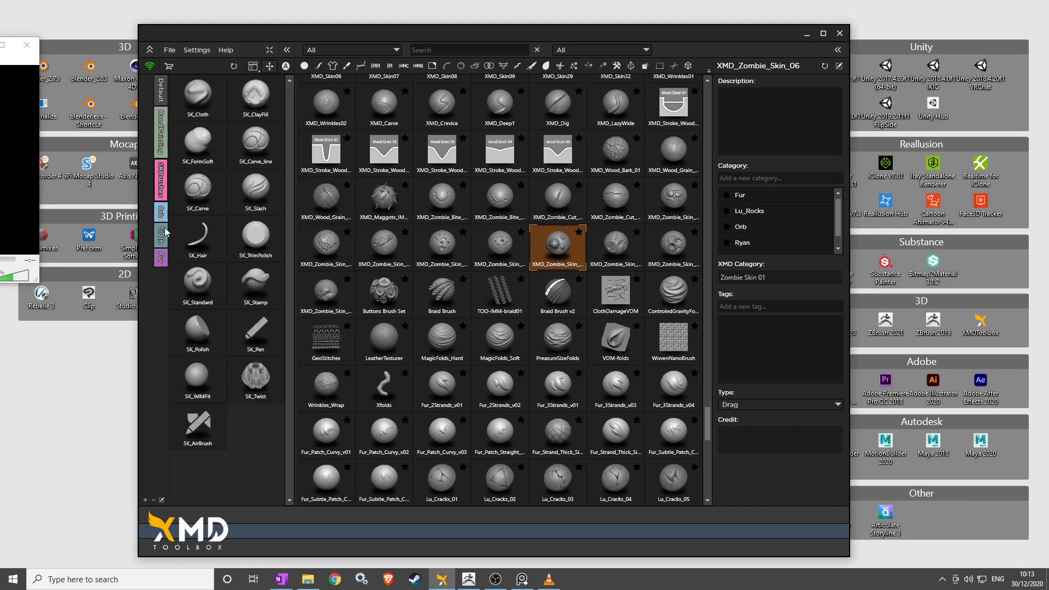
click(162, 217)
click(161, 236)
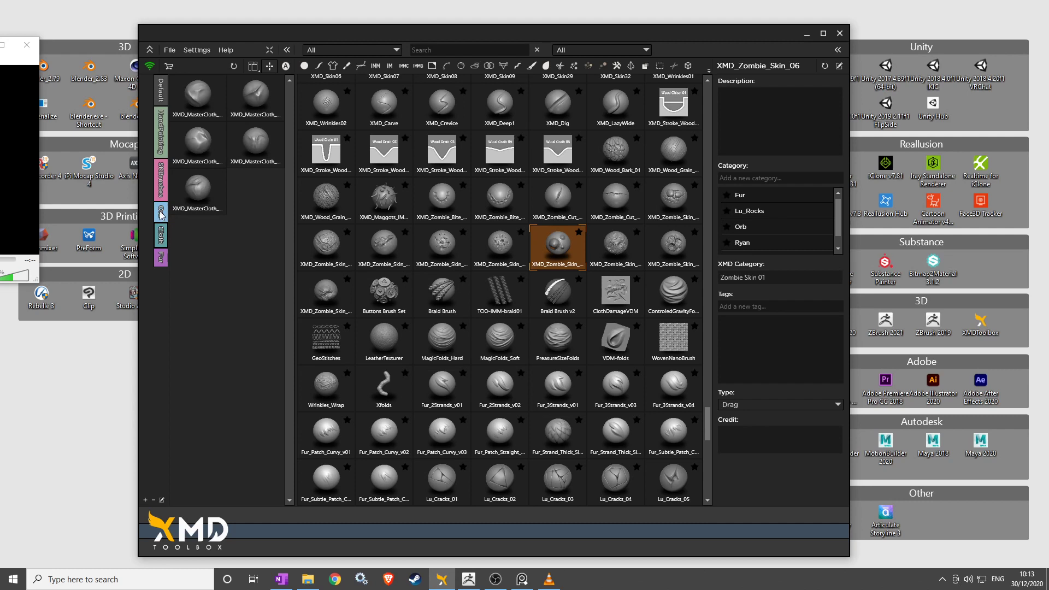
click(162, 214)
drag(290, 113, 291, 248)
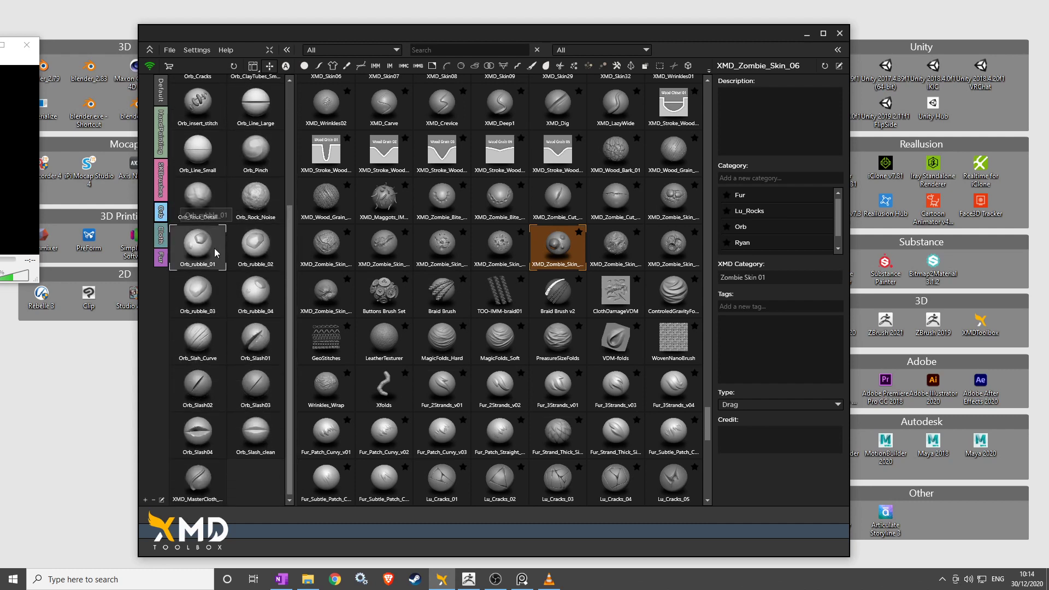
drag(294, 266, 292, 108)
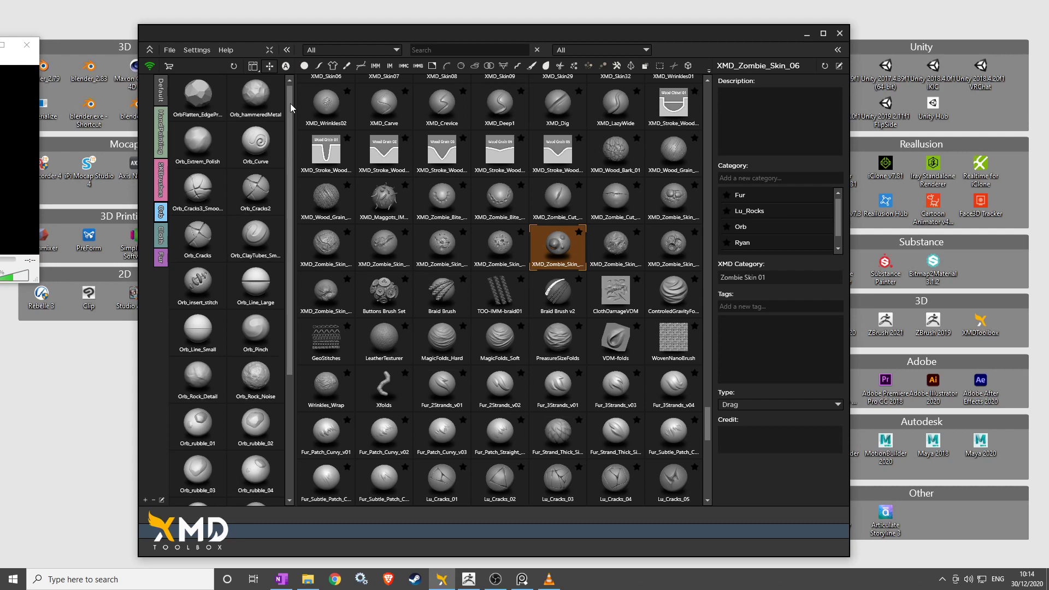
drag(291, 107, 289, 205)
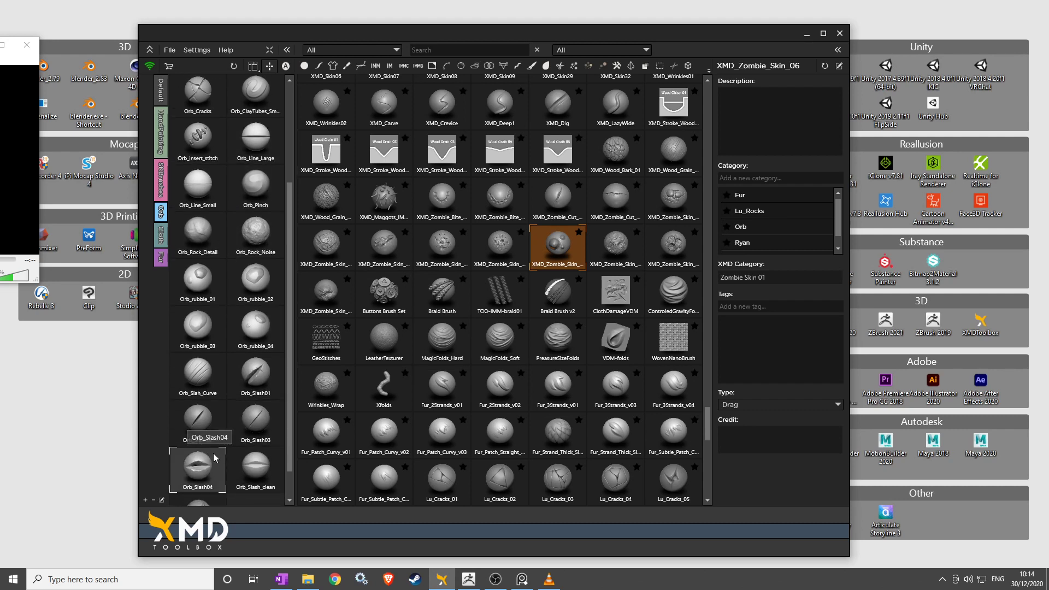
mouse_move(290, 452)
mouse_down()
mouse_move(290, 491)
mouse_move(298, 348)
mouse_up()
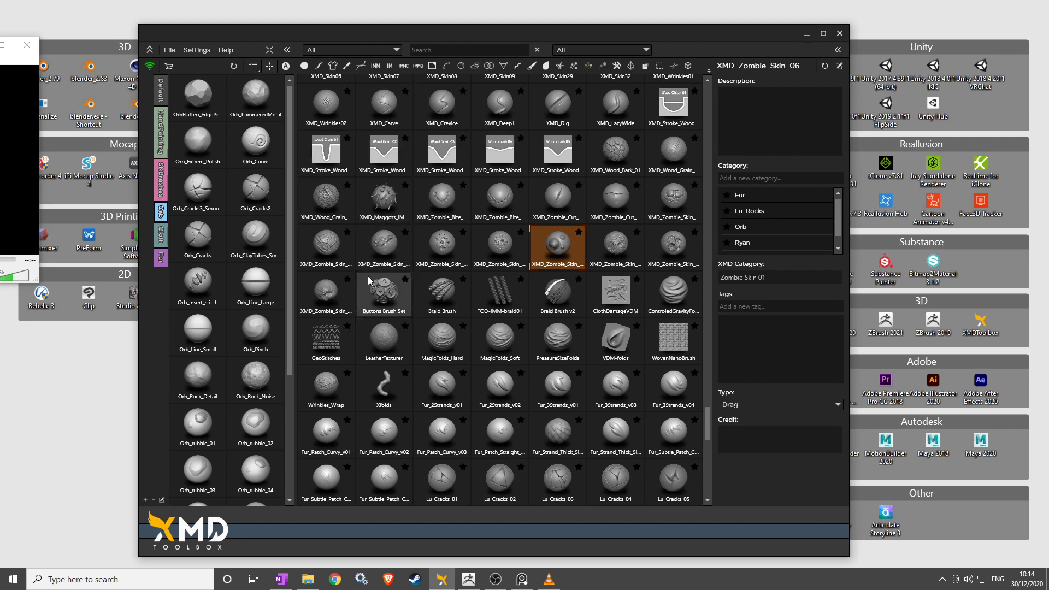
mouse_move(363, 265)
key(super+e)
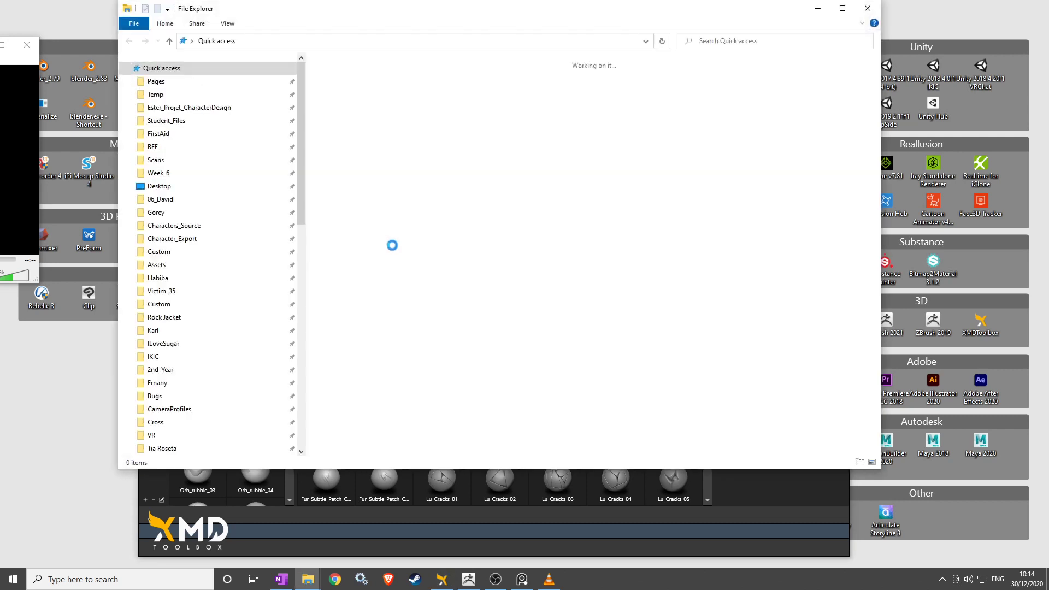
Browse the Data (D:) and Local Disk (F:) drives and open F:\Brushes.
drag(304, 167, 304, 388)
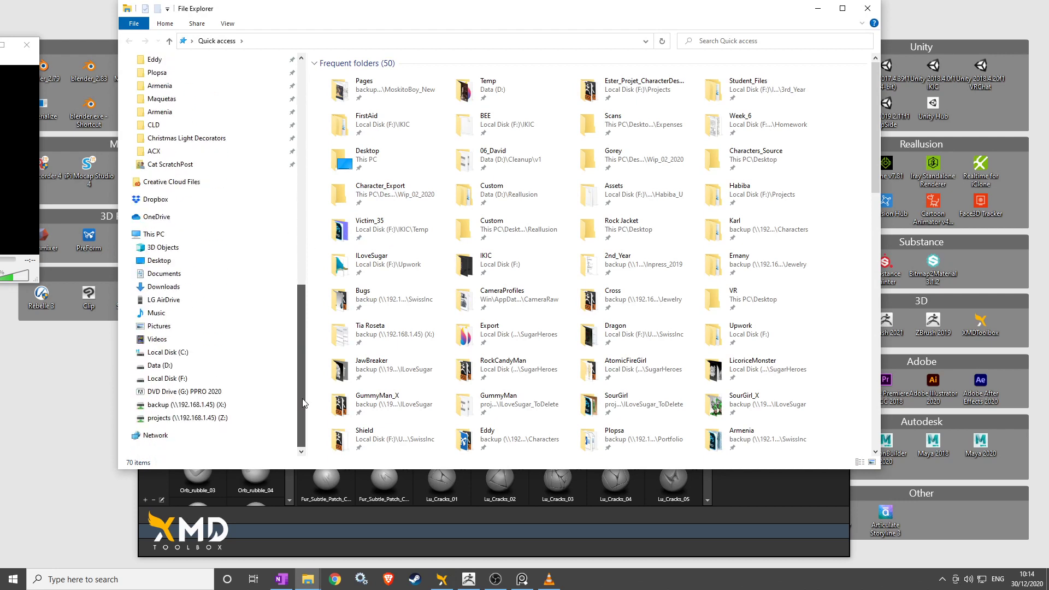
click(162, 366)
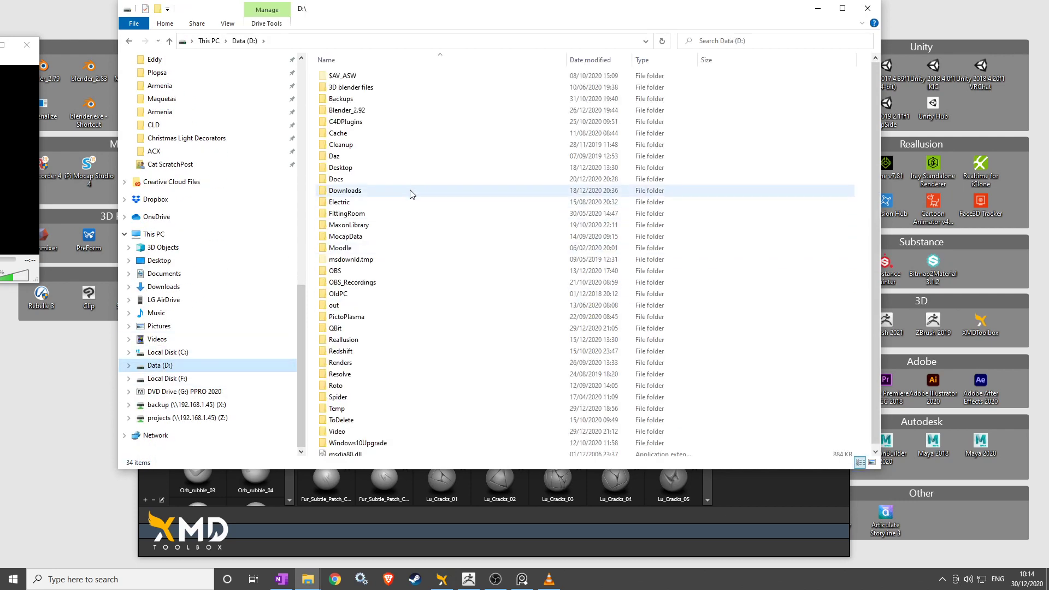
click(161, 378)
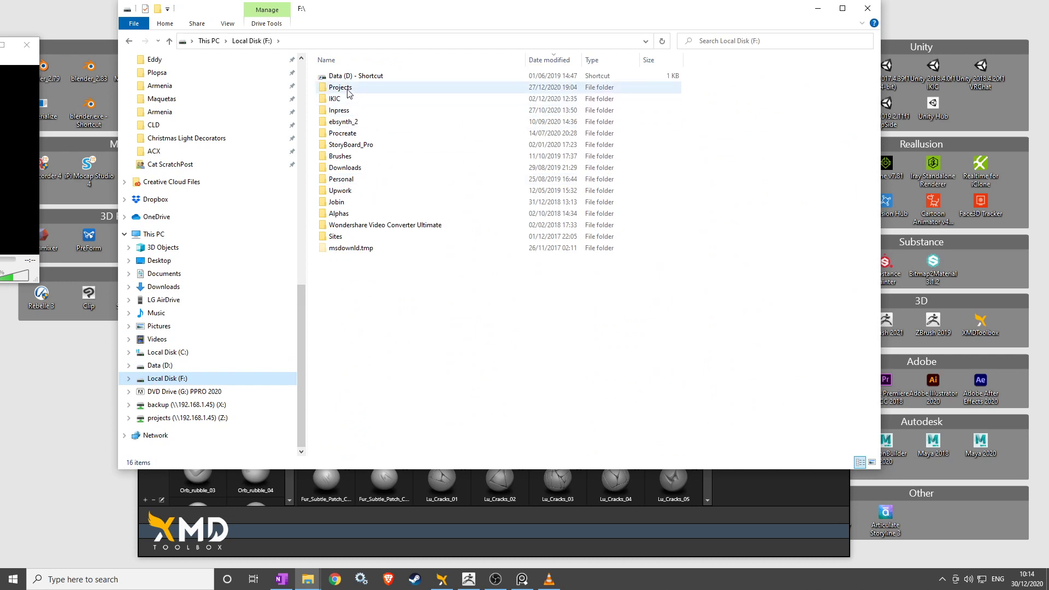
double_click(340, 157)
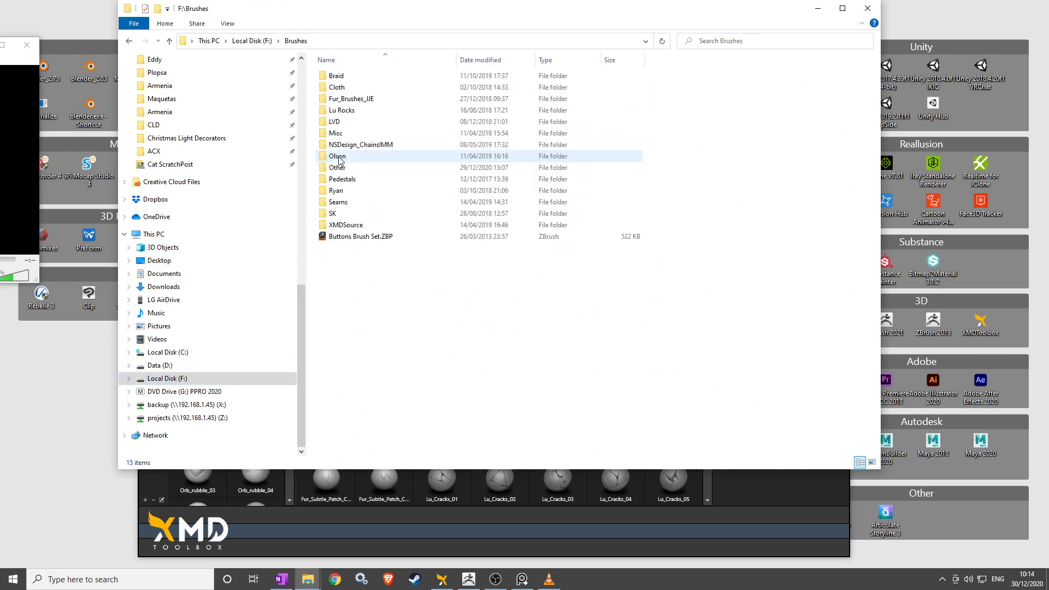
Look through Braid's BadKing Modified and Original Brush folders and LVD, then minimize File Explorer.
double_click(340, 77)
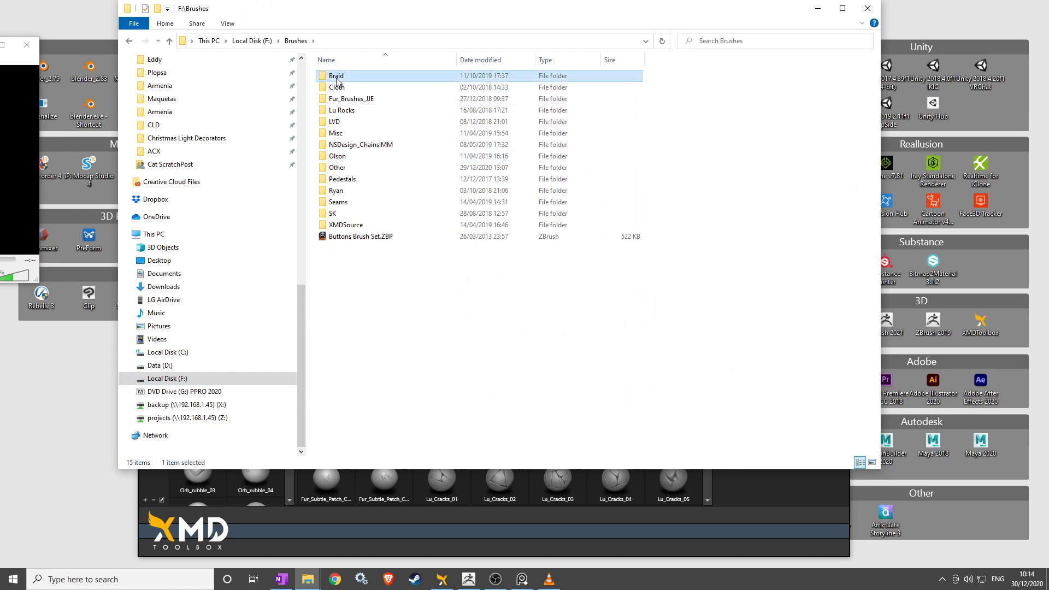
double_click(337, 76)
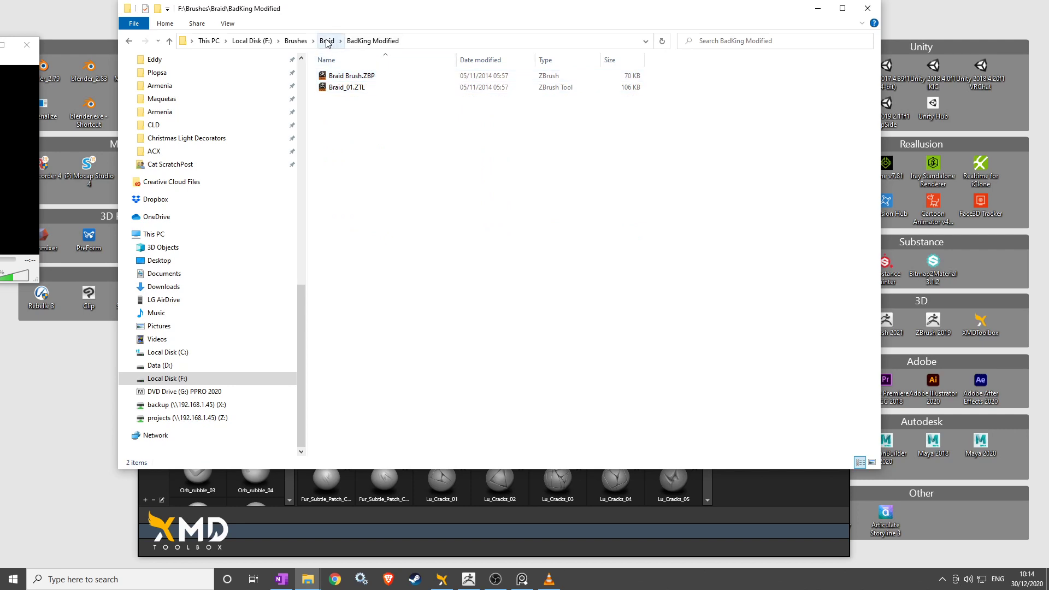
click(327, 42)
double_click(353, 88)
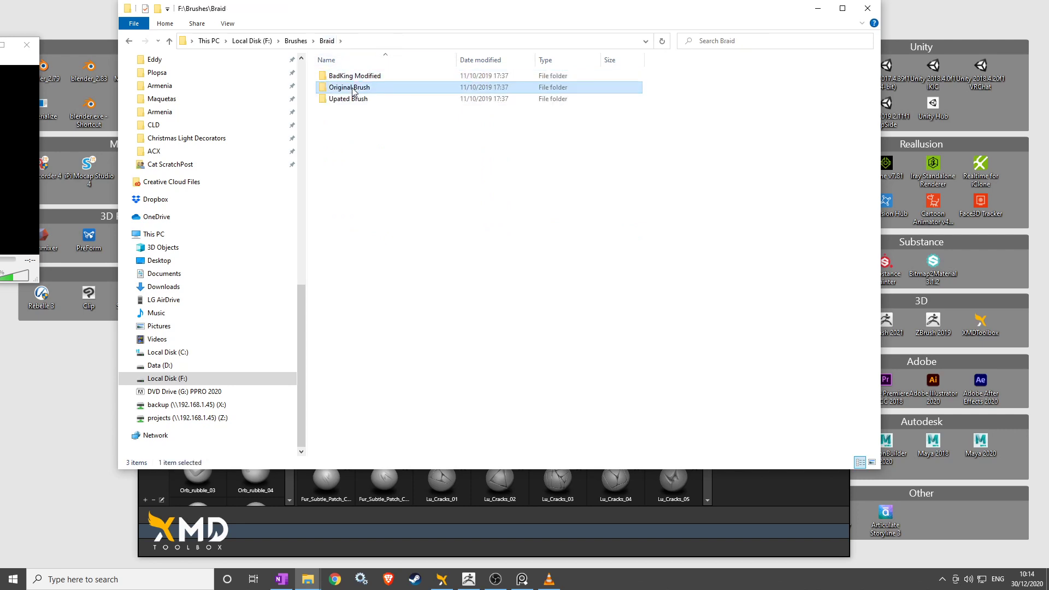
click(328, 41)
click(304, 41)
double_click(345, 122)
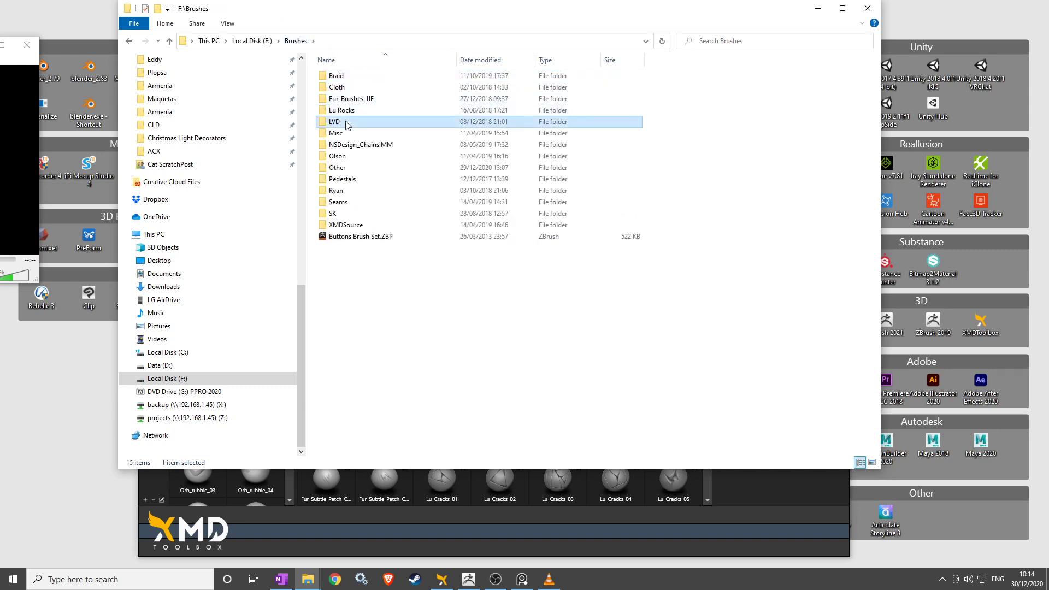
click(296, 41)
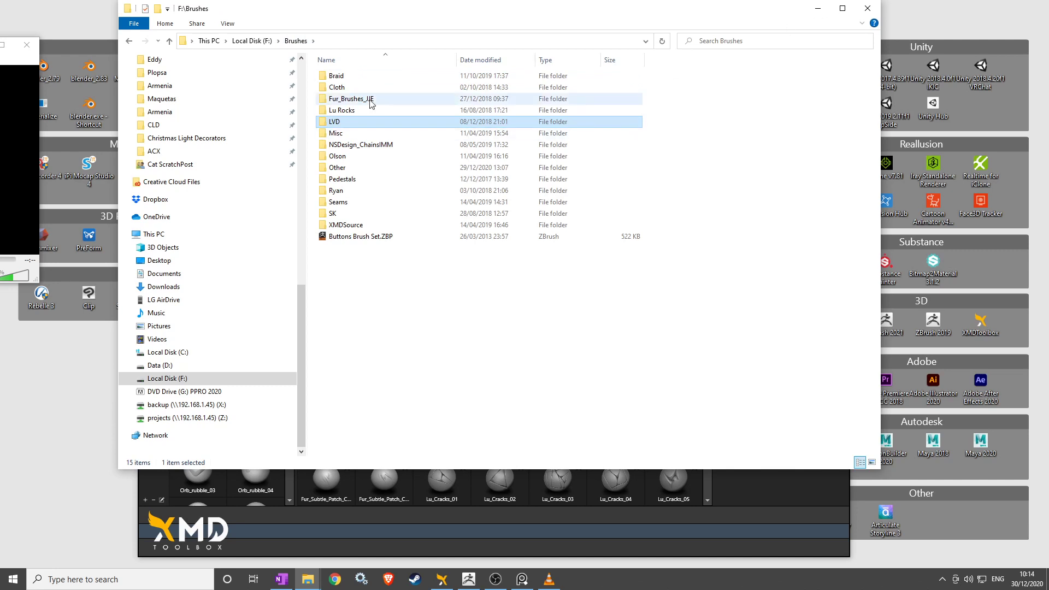
click(816, 9)
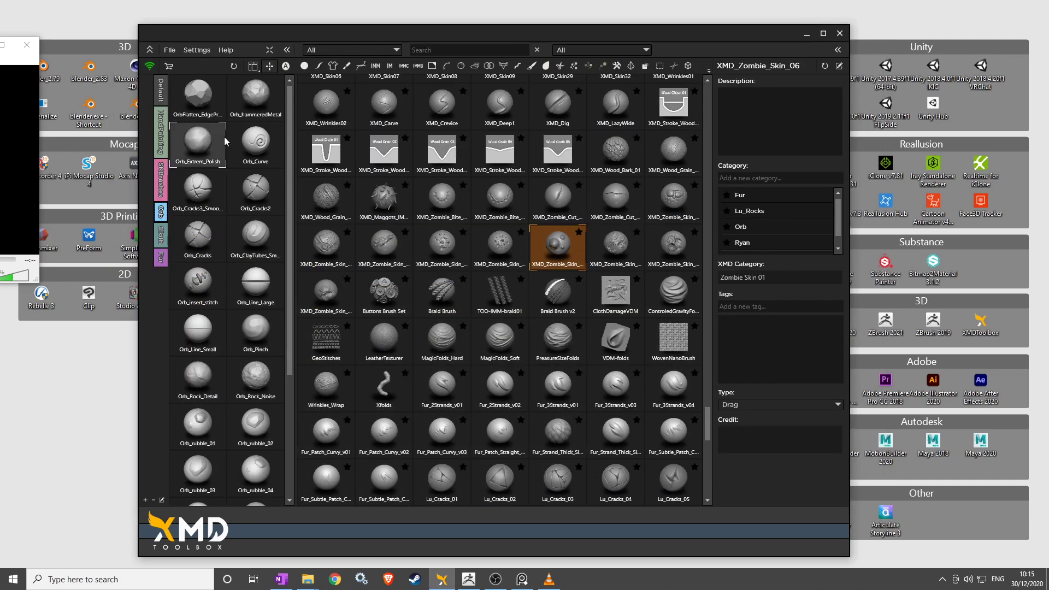
Show the Fur collection and load Fur_2Strands_v01, the straight patch, then Fur_2Strands_v02.
click(162, 258)
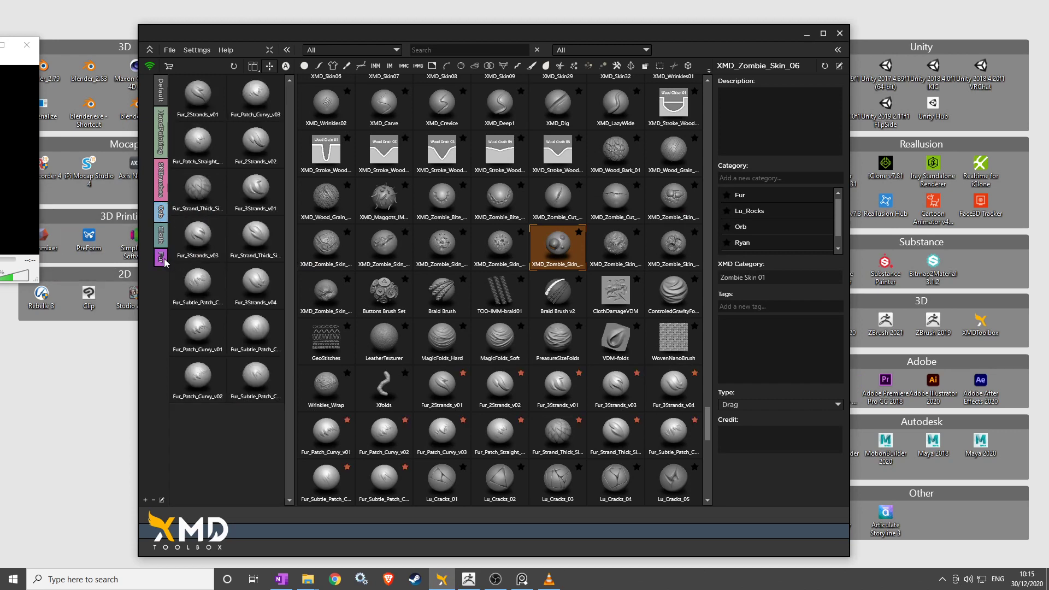
click(198, 111)
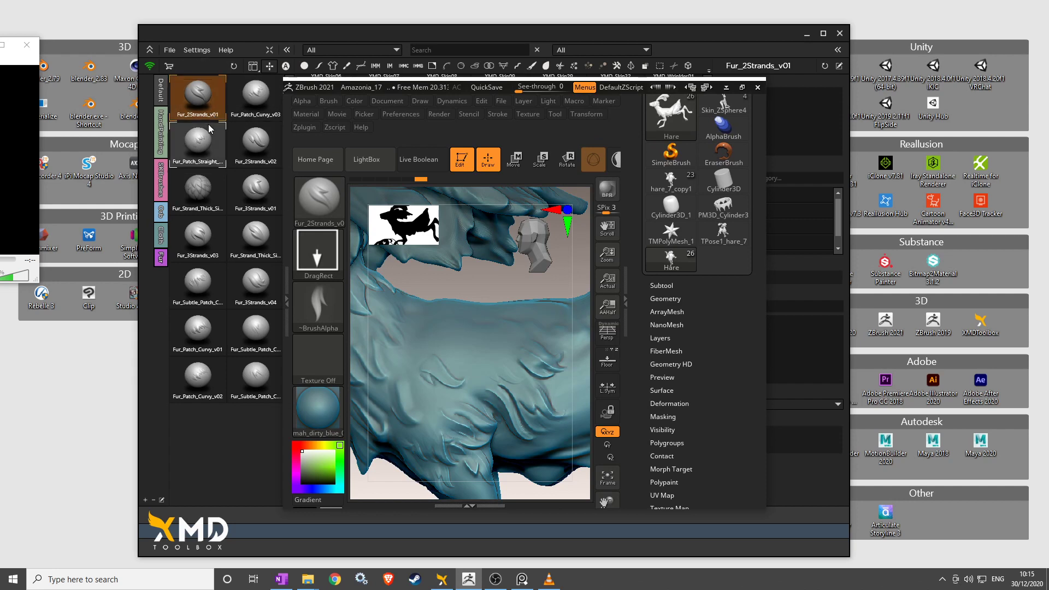
mouse_move(322, 208)
click(198, 141)
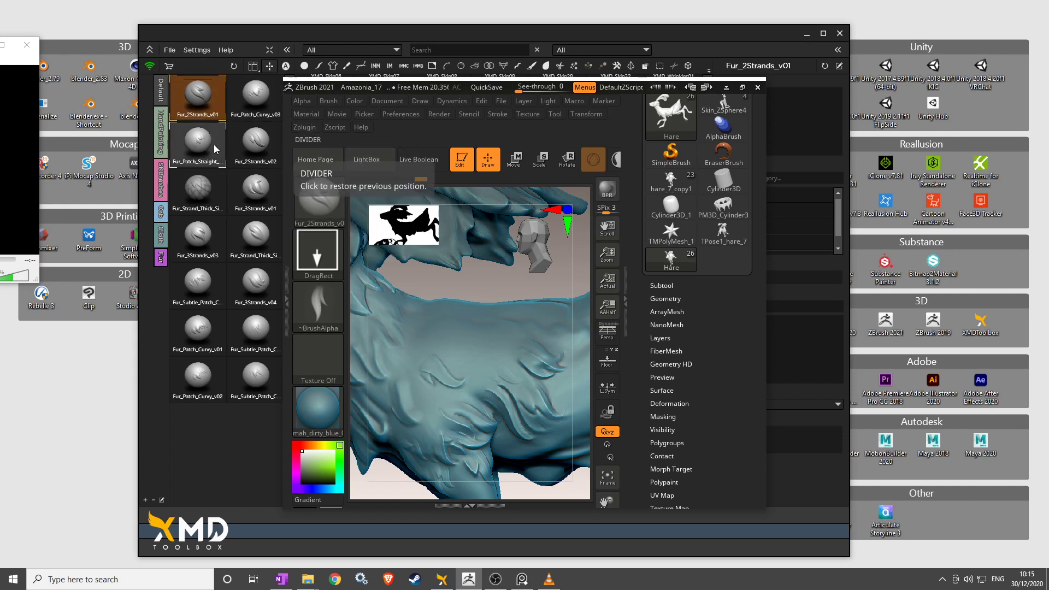
click(252, 152)
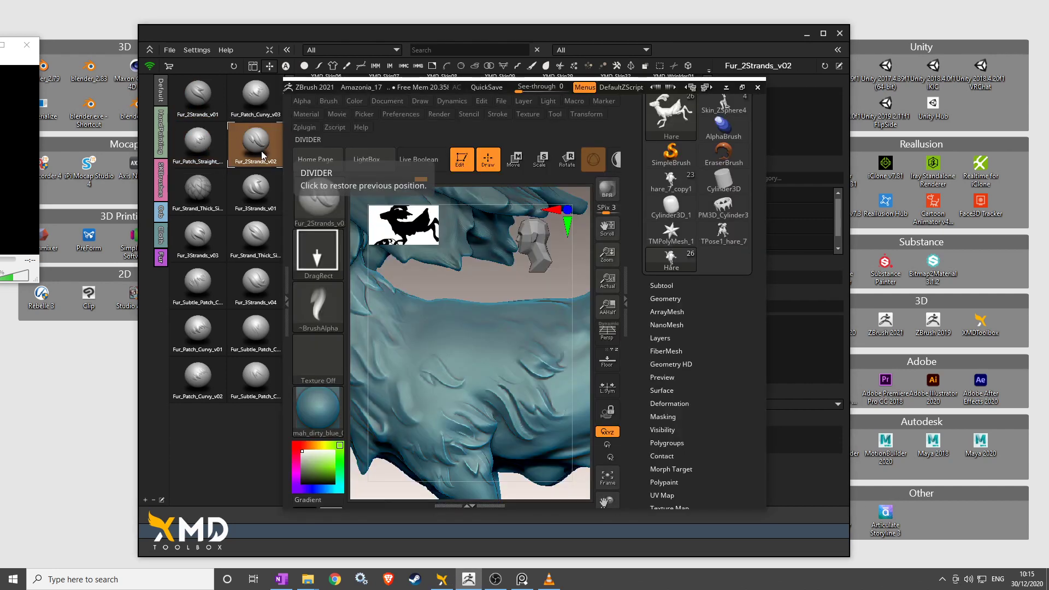
Bring the XMD brush library in front of ZBrush and move it up and right.
mouse_move(700, 134)
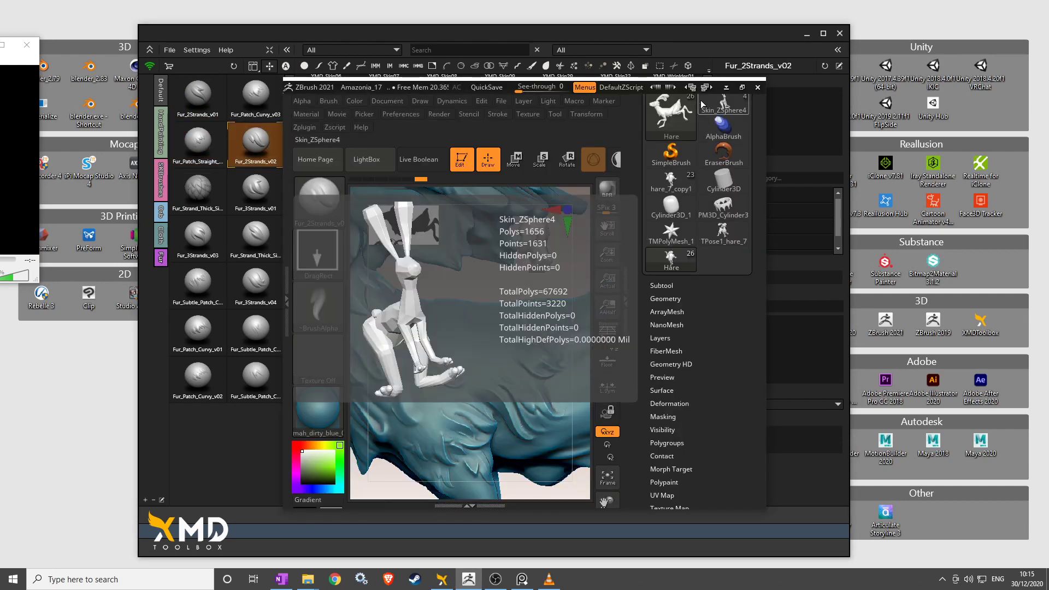
click(521, 35)
drag(604, 33, 657, 58)
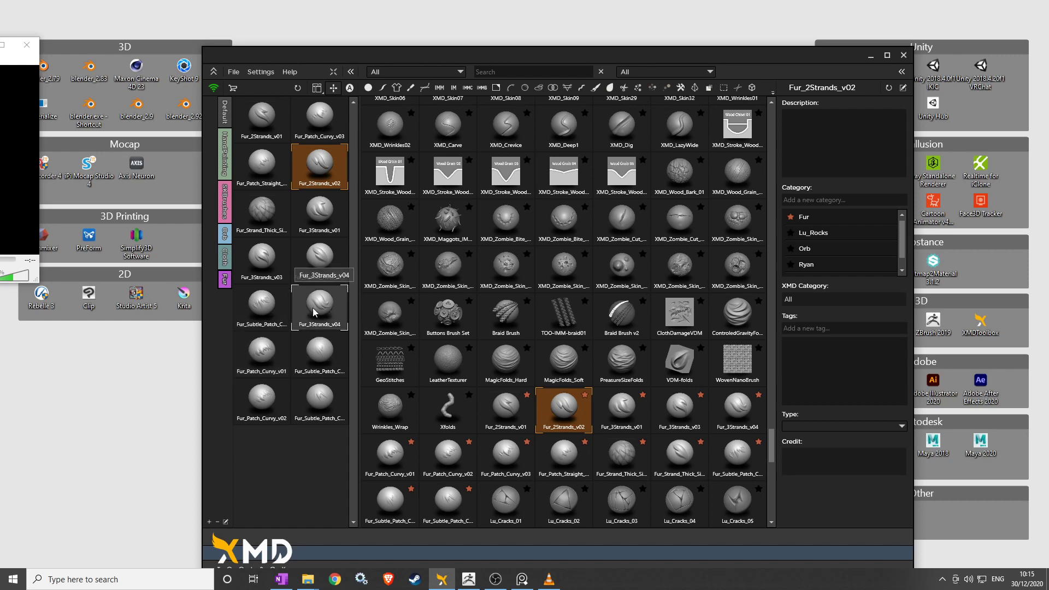
Drag the XMD Toolbox window up to the top screen edge so ZBrush shows.
mouse_move(532, 506)
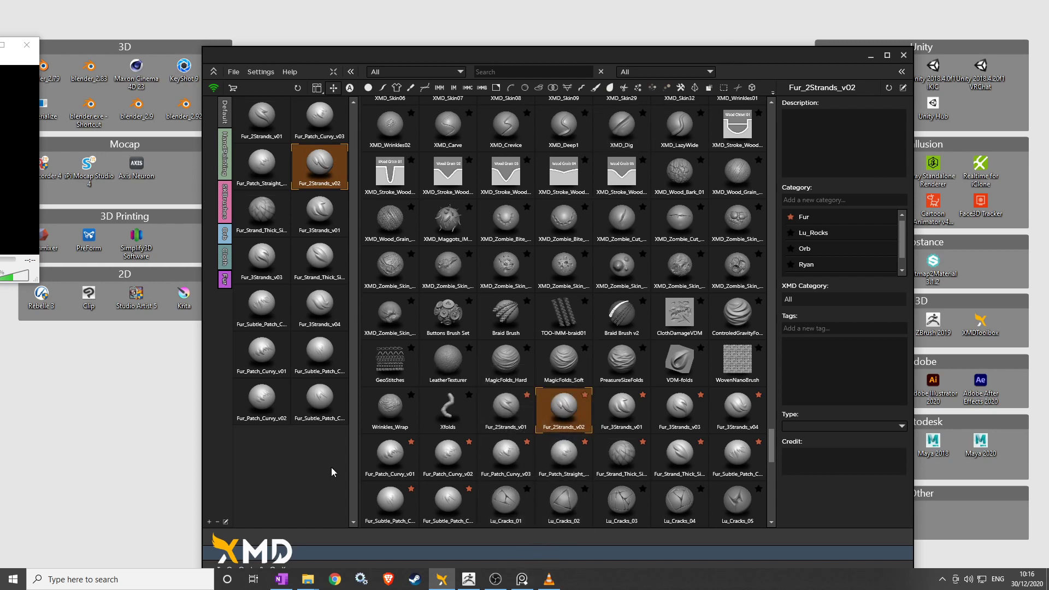
mouse_move(603, 64)
mouse_down()
mouse_move(605, 39)
mouse_move(609, 77)
mouse_move(612, 58)
mouse_up()
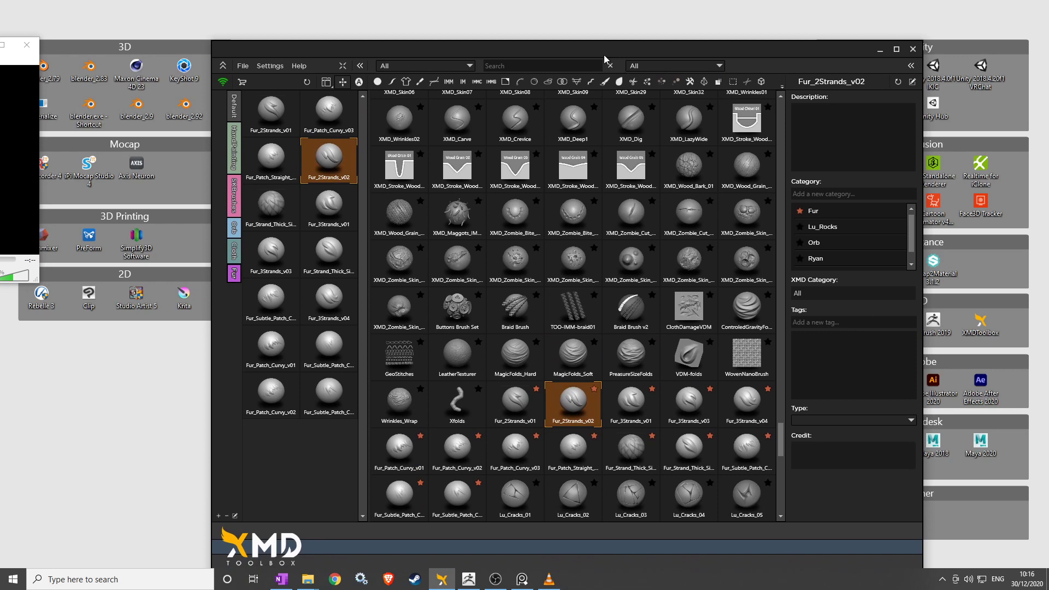
drag(613, 56, 620, 44)
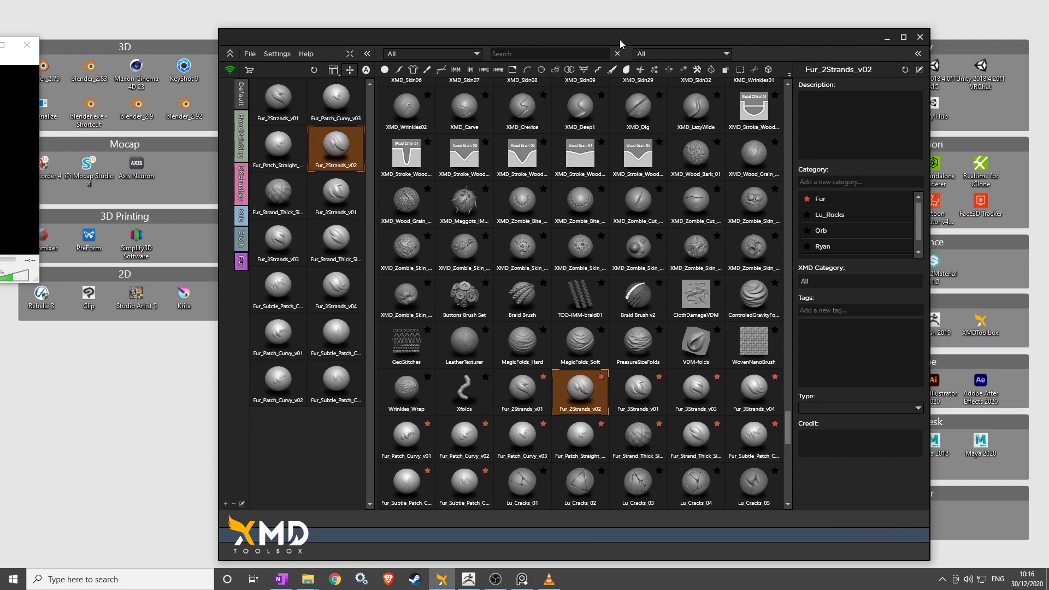
drag(621, 43, 623, 3)
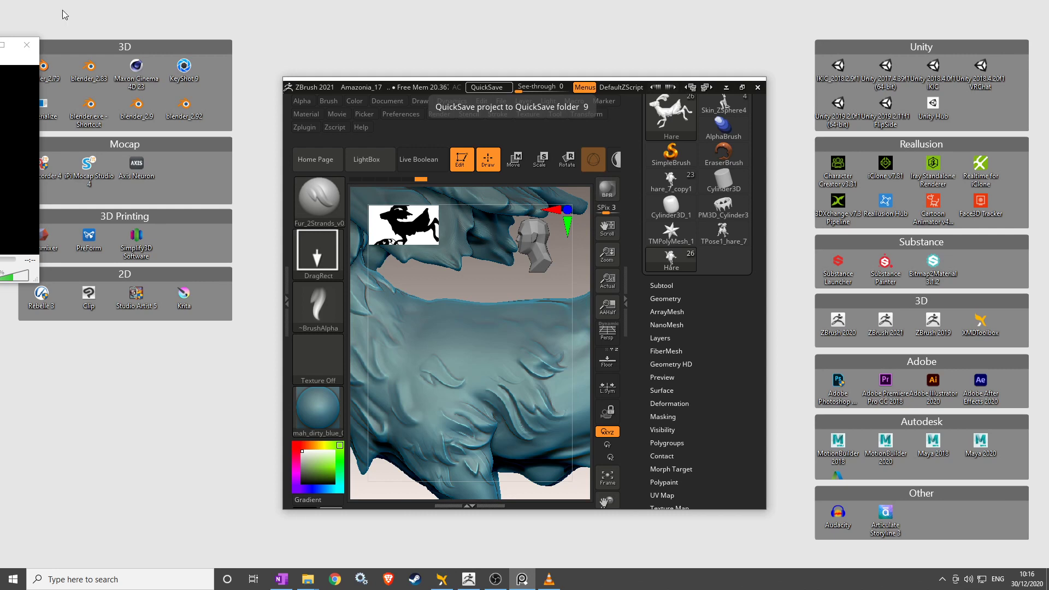
Maximize ZBrush and stroke a fur strand onto the hare's flank.
click(742, 87)
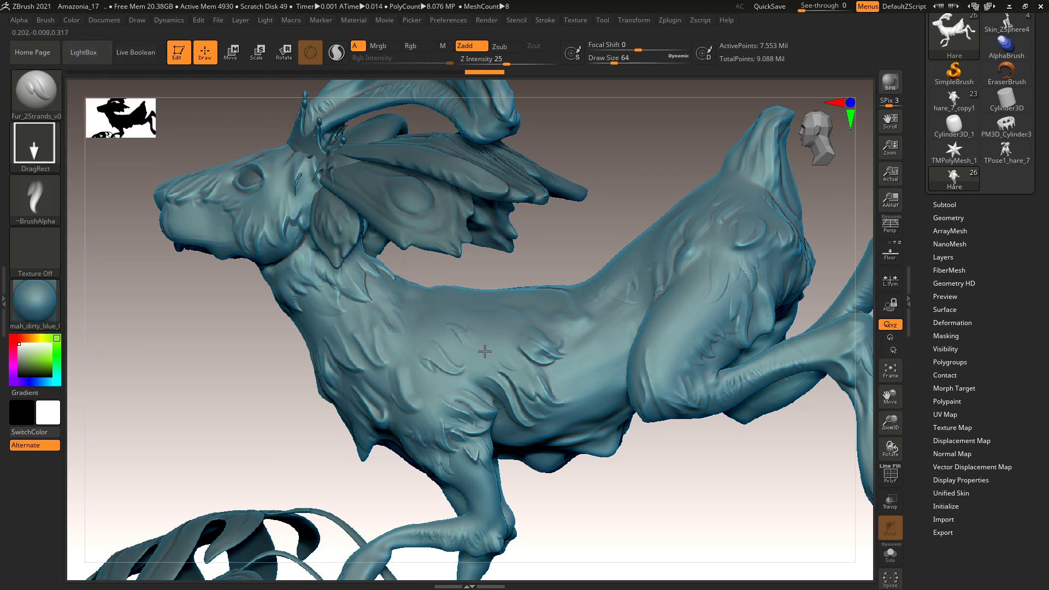
mouse_move(474, 373)
mouse_down()
mouse_move(427, 354)
mouse_move(432, 320)
mouse_up()
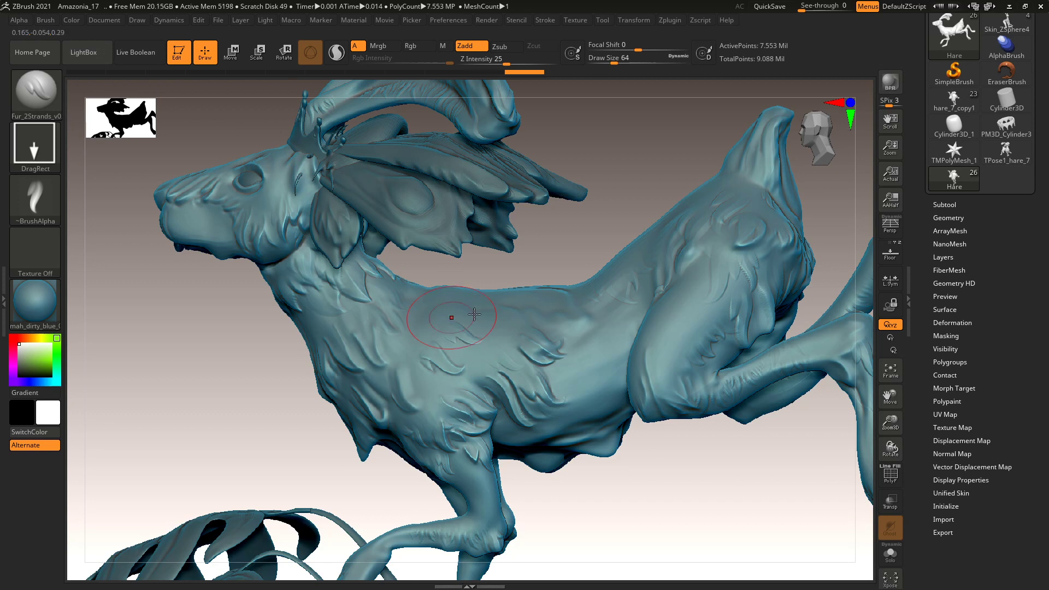
key(ctrl)
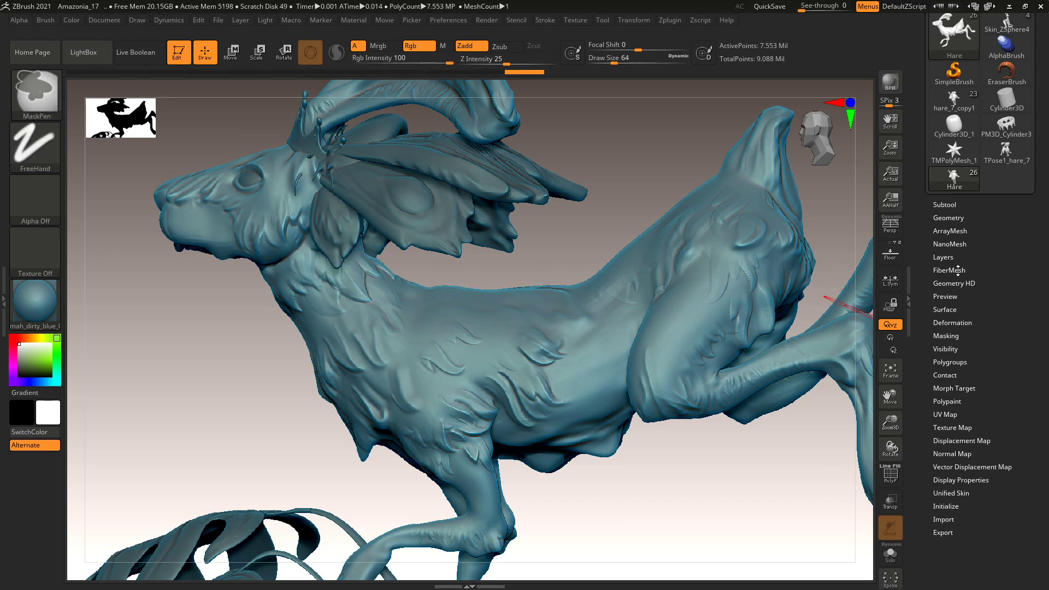
click(943, 257)
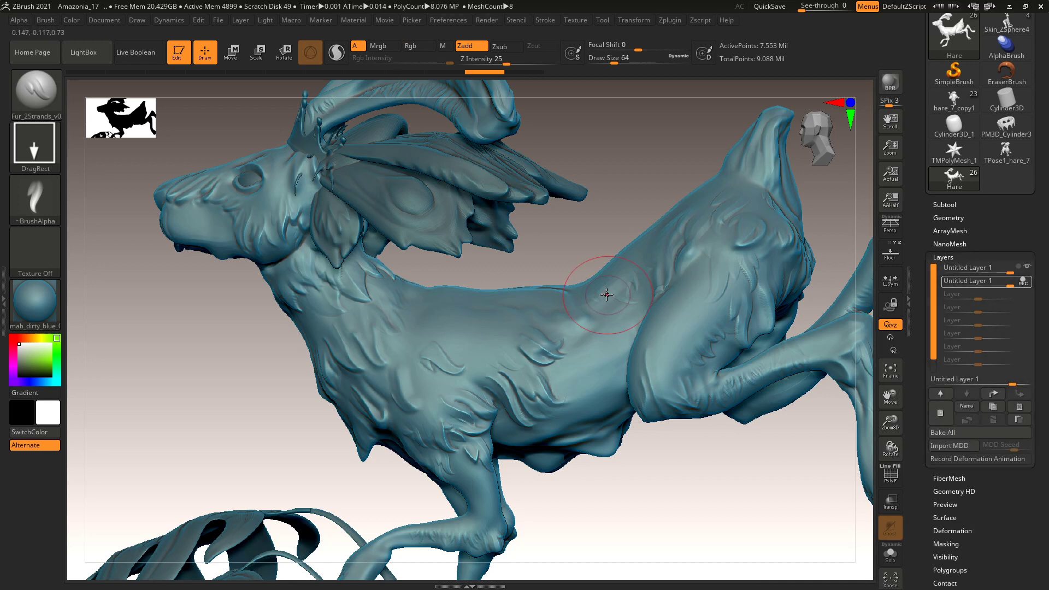
key(ctrl+shift)
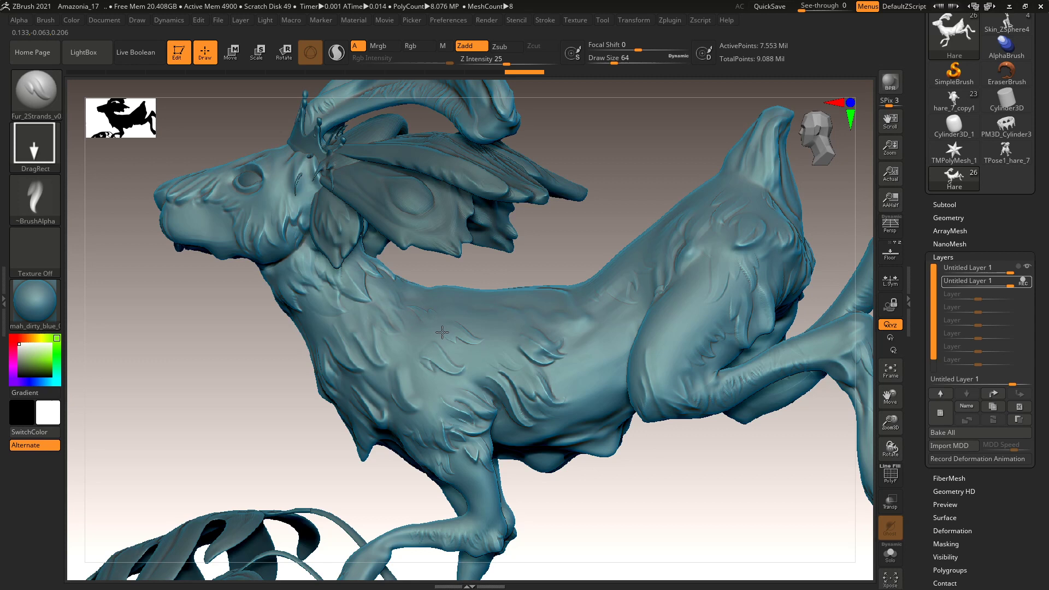
Add a fur strand on the shoulder, undo a stray ridge, and stroke Fur_3Strands across the back.
drag(432, 313, 445, 323)
drag(444, 293, 429, 355)
key(ctrl+z)
click(395, 291)
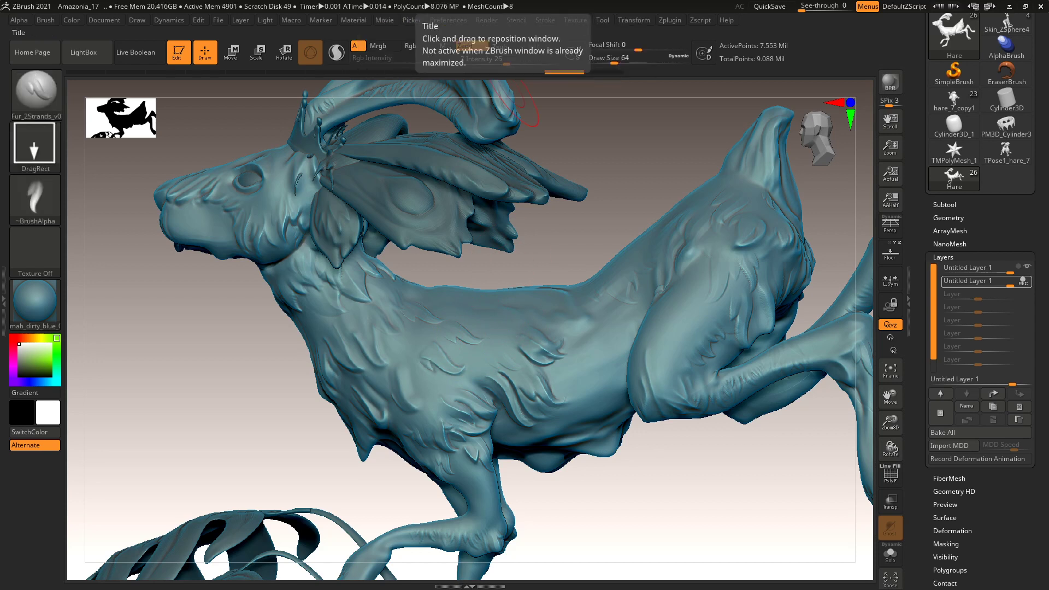
key(2)
mouse_move(503, 315)
mouse_down()
mouse_move(523, 327)
mouse_move(448, 338)
mouse_move(432, 325)
mouse_up()
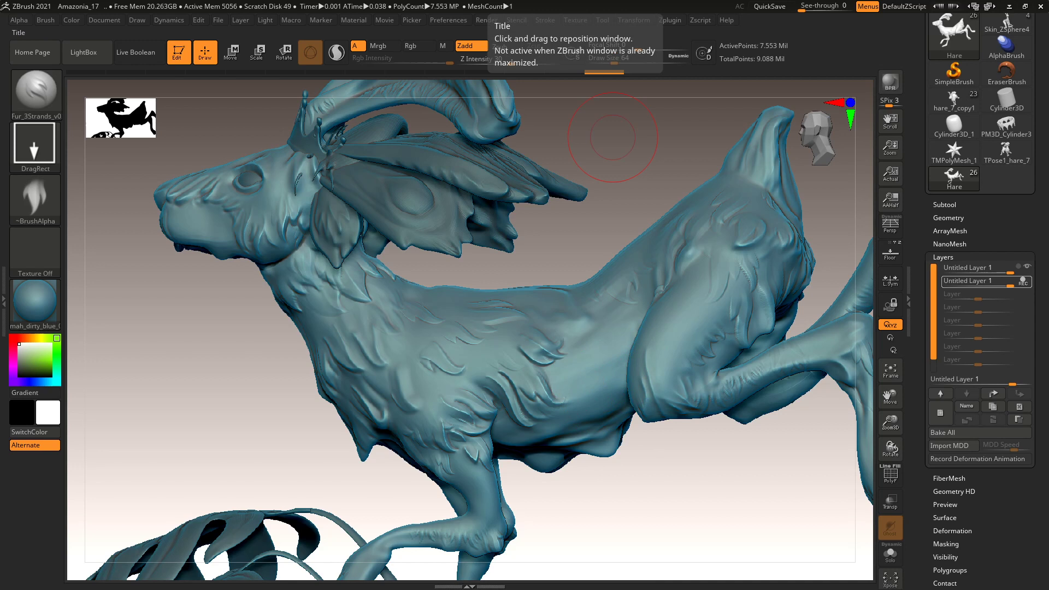
Switch to the Fur_Subtle_Patch brush and bring up the XMD brush library with Ctrl+Shift+X.
key(b)
key(f)
key(s)
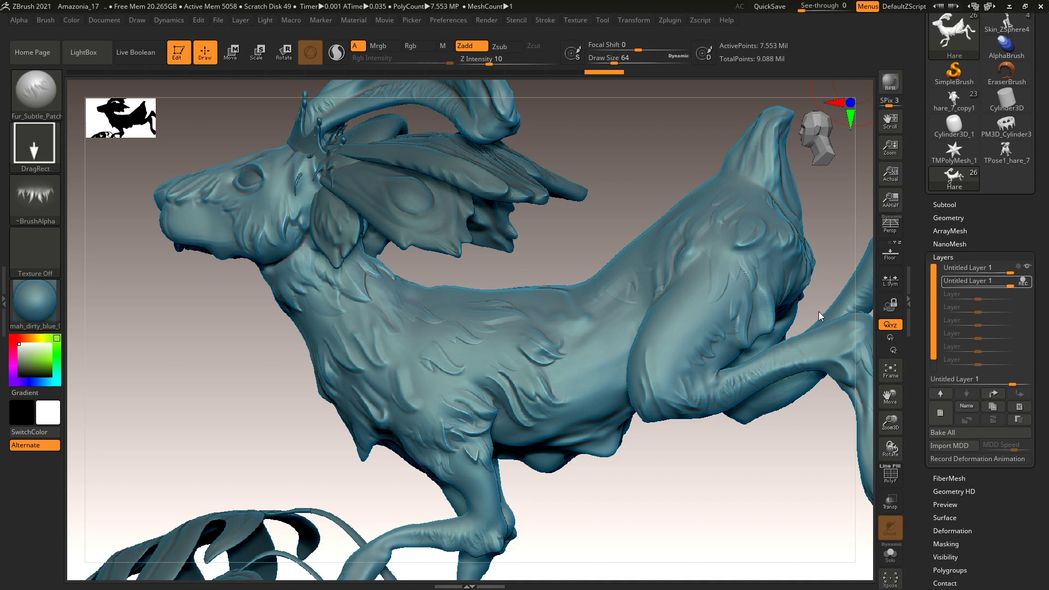
key(ctrl+shift+x)
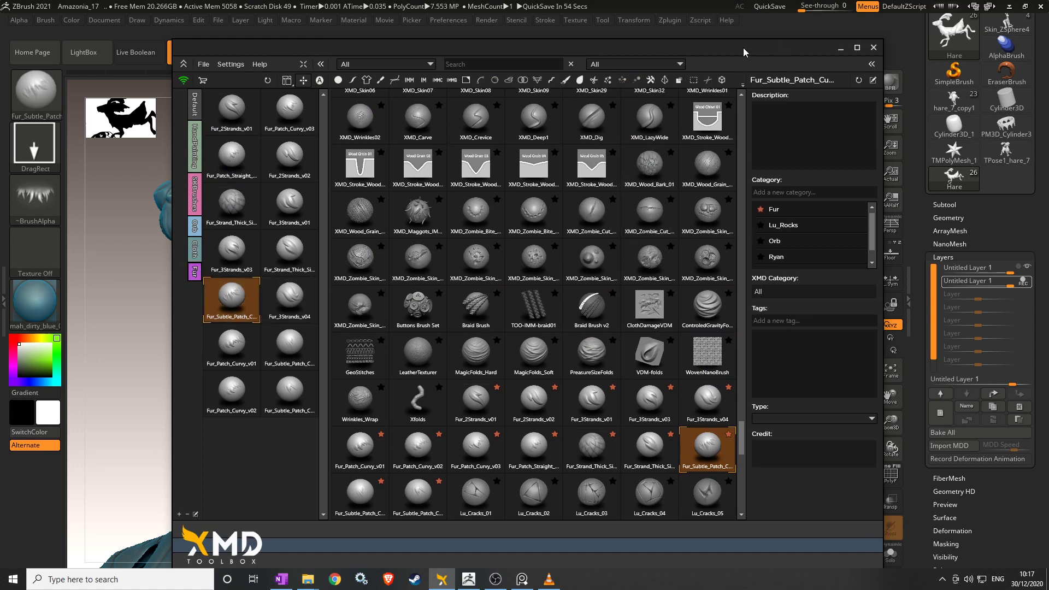
Close XMD, raise Z Intensity to 15, and brush subtle fur patches along the hare's belly.
key(ctrl+shift+x)
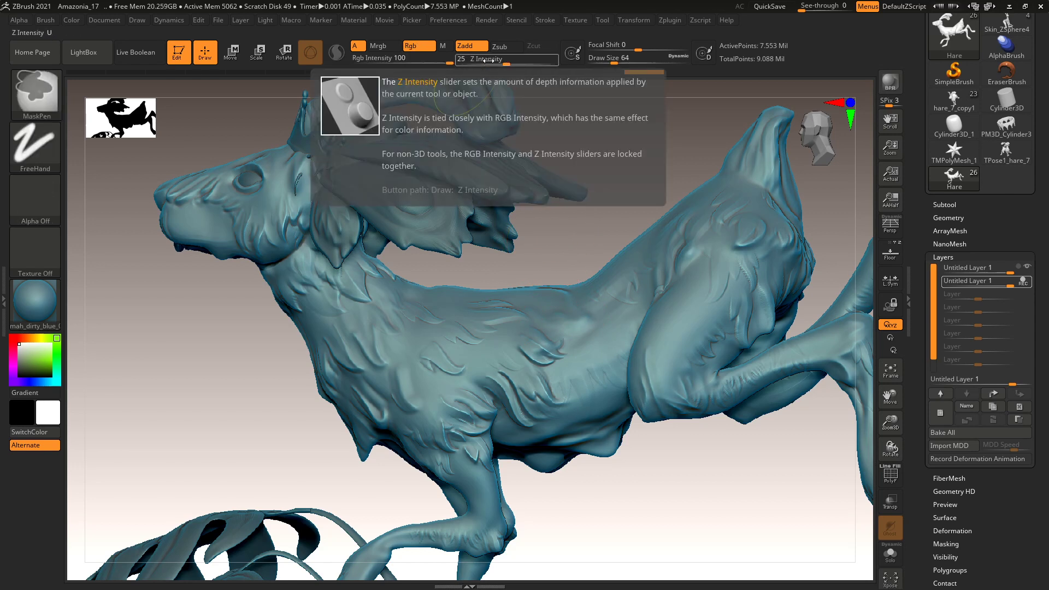
drag(490, 61, 492, 61)
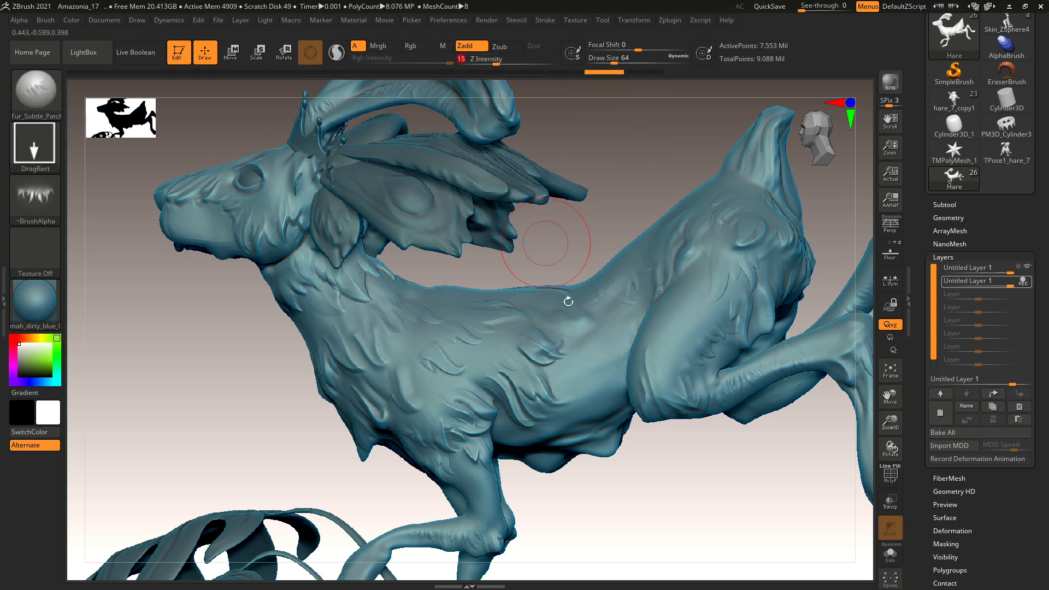
mouse_move(611, 407)
mouse_down()
mouse_move(588, 383)
mouse_move(571, 383)
mouse_up()
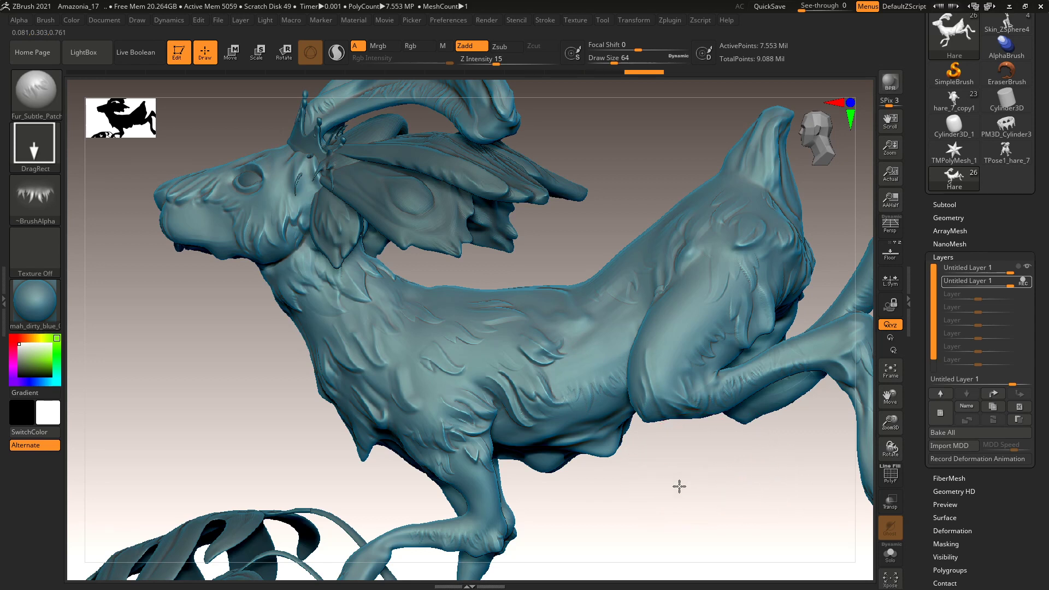
scroll(687, 525, up, 8)
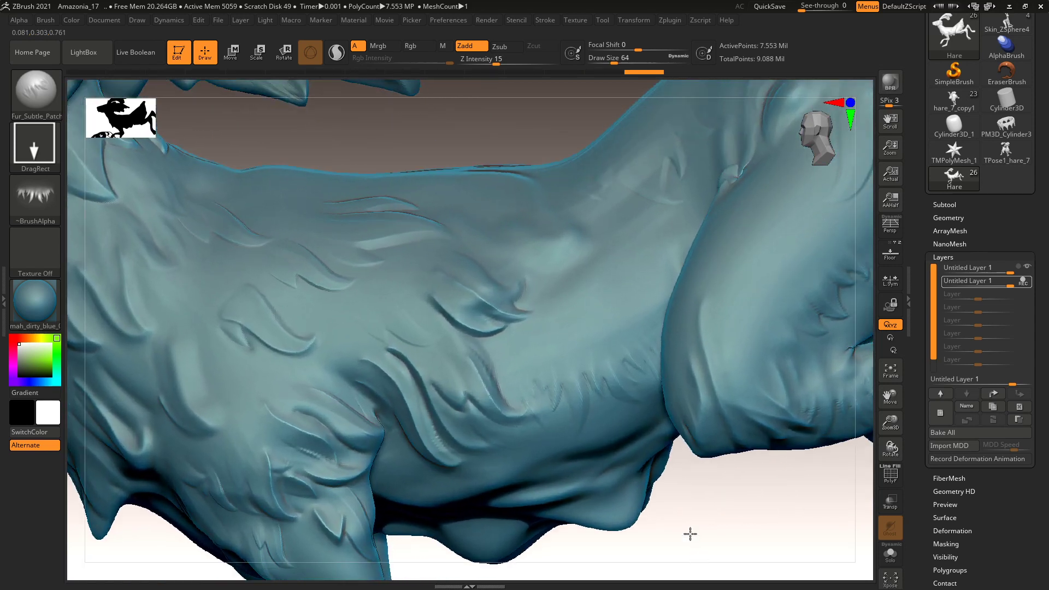
Select DamStandard and shrink the Draw Size to 13 for fine carving.
scroll(690, 534, up, 2)
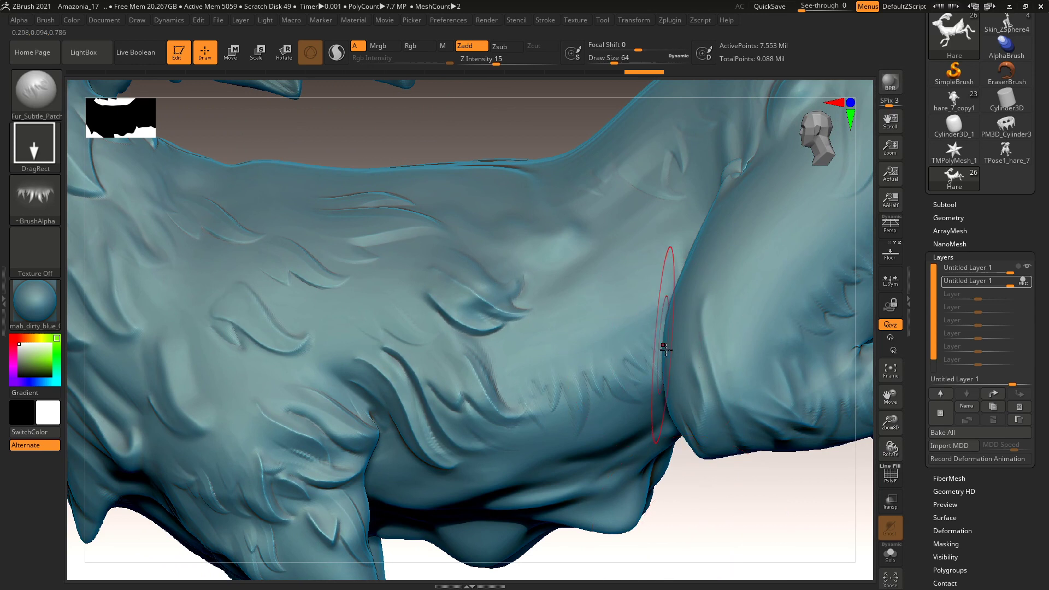
key(b)
key(d)
key(s)
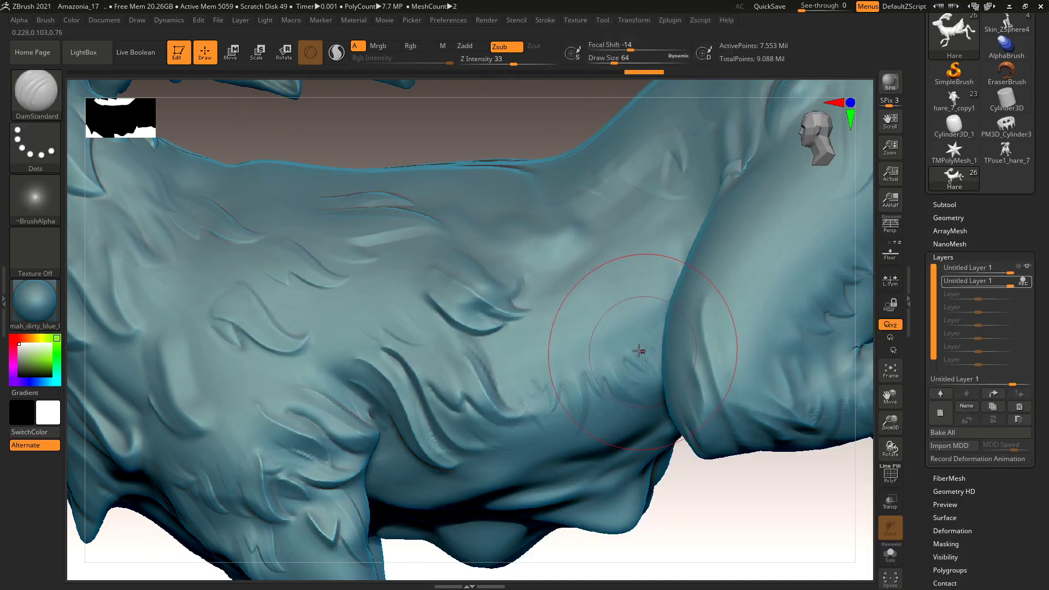
key(space)
drag(642, 338, 614, 337)
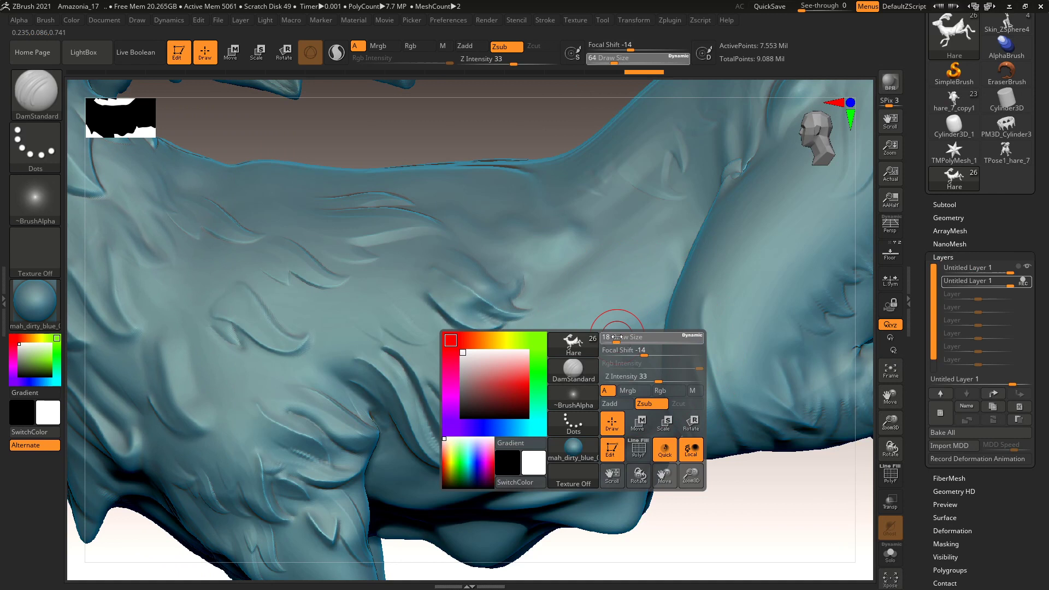
shift+drag(611, 377, 610, 375)
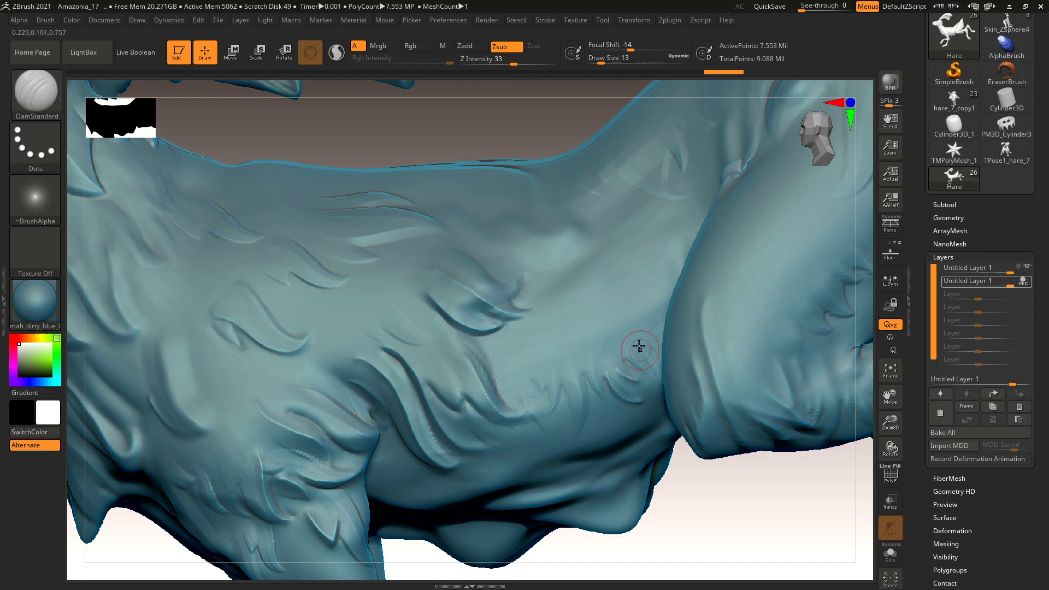
key(shift)
Carve short grooves across the flank and shoulder, smooth some, and collapse the Layers subpalette.
drag(578, 373, 580, 429)
drag(557, 378, 554, 410)
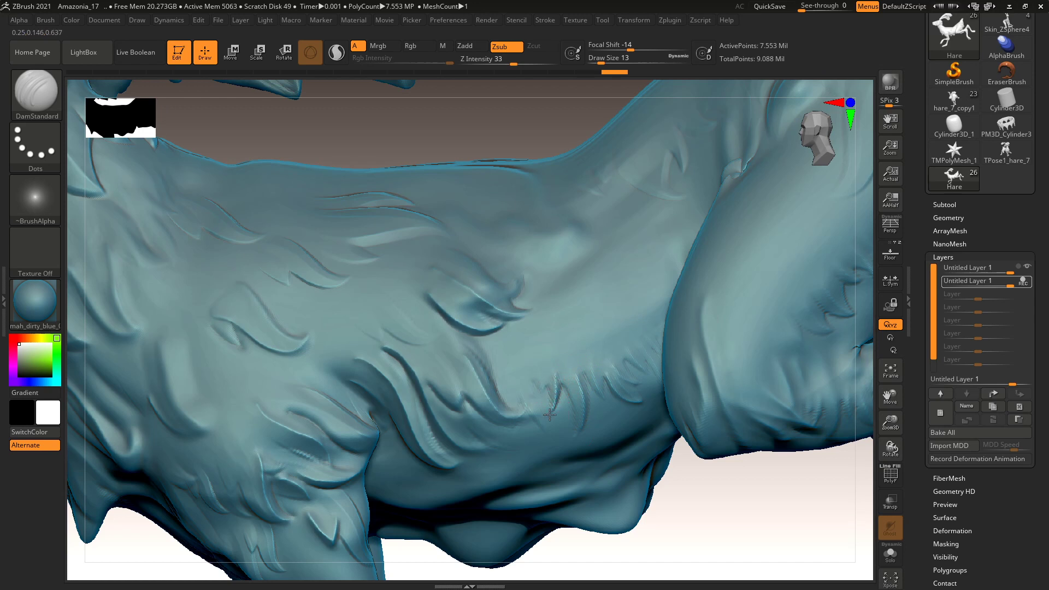
drag(625, 335, 640, 383)
drag(618, 328, 628, 360)
drag(552, 369, 548, 406)
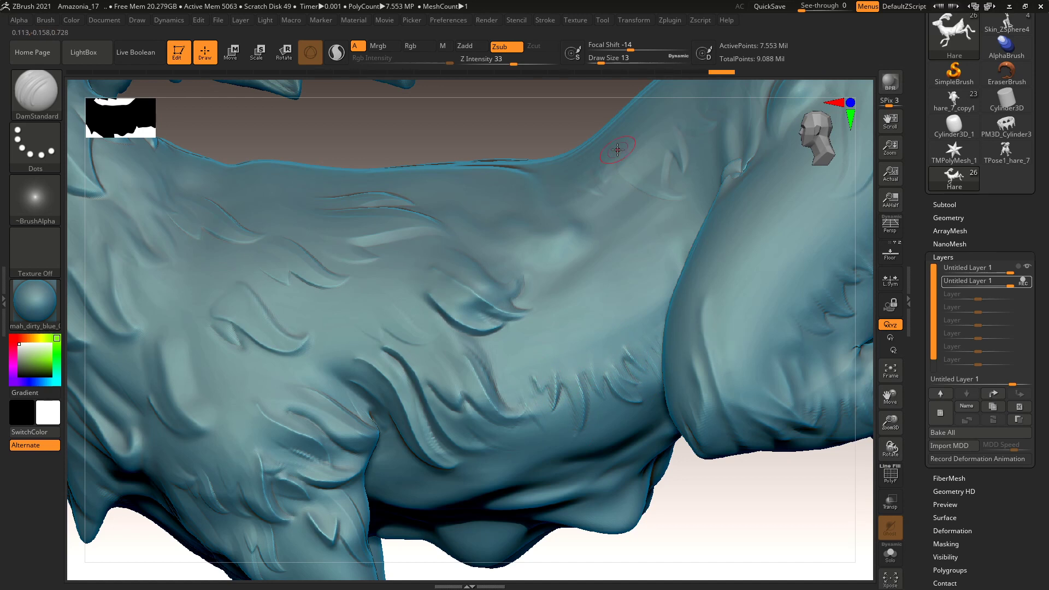
key(shift)
mouse_move(262, 264)
shift+mouse_down()
mouse_move(313, 266)
mouse_move(286, 235)
mouse_move(323, 261)
mouse_move(286, 236)
mouse_move(322, 249)
mouse_move(219, 299)
mouse_move(249, 322)
mouse_move(357, 229)
mouse_move(325, 270)
mouse_move(311, 245)
mouse_move(295, 273)
shift+mouse_up()
key(shift)
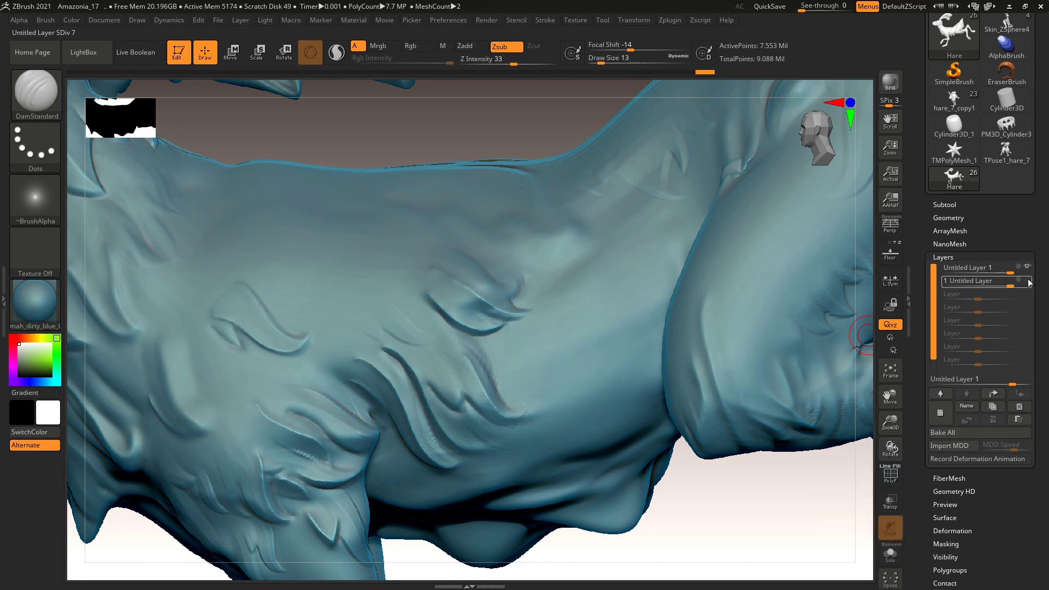
click(950, 256)
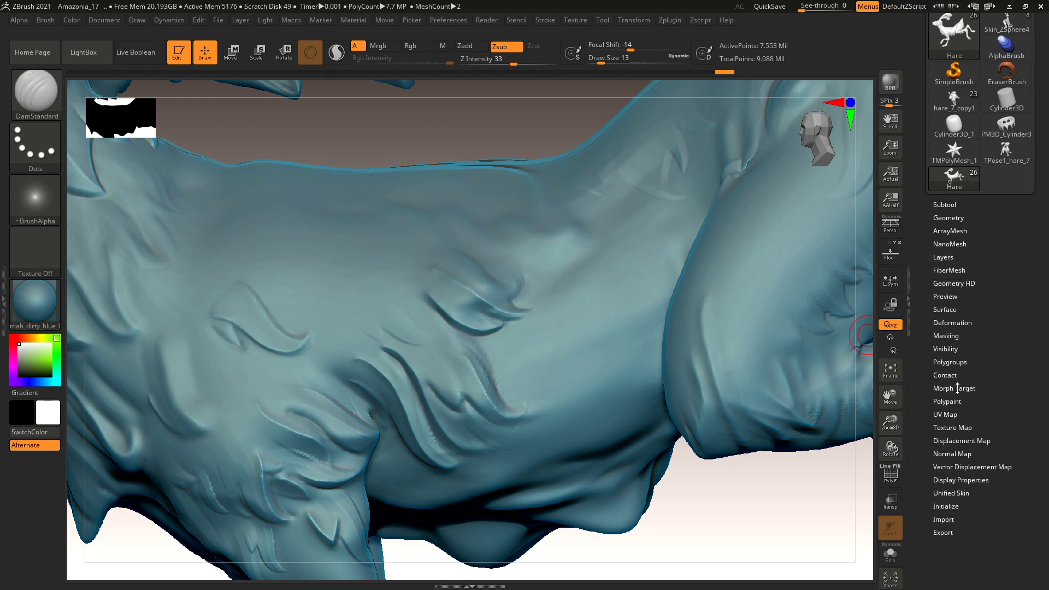
Store the hare as a morph target with StoreMT, then pick the Morph brush.
click(958, 388)
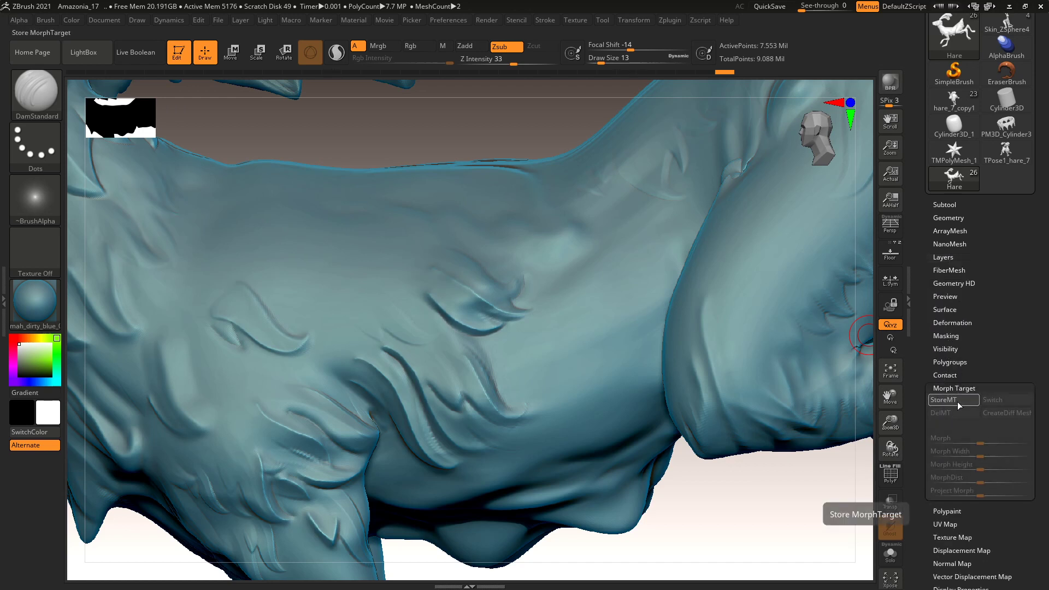
click(955, 402)
click(990, 401)
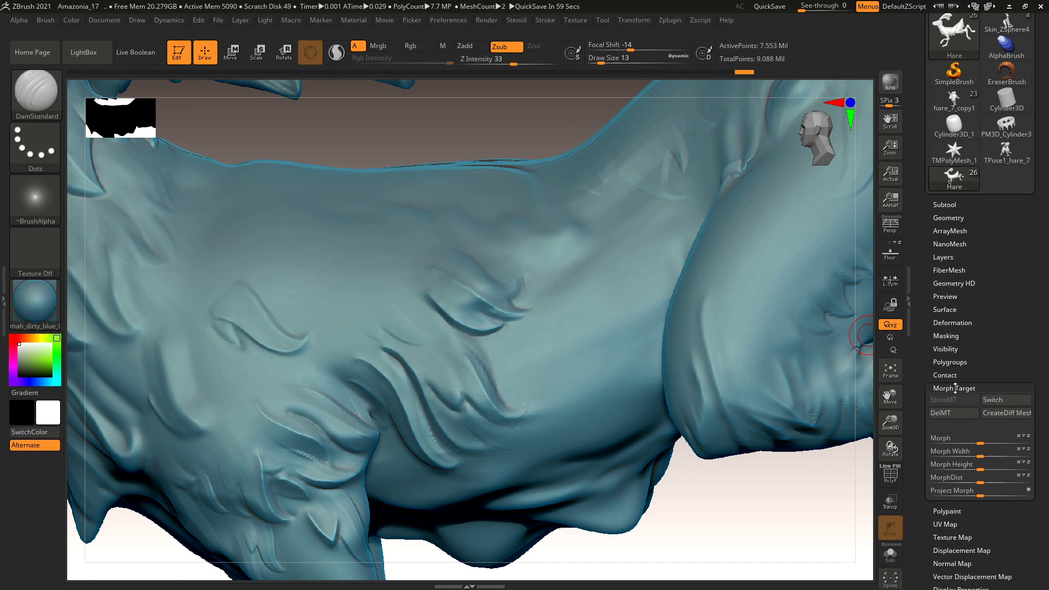
click(955, 389)
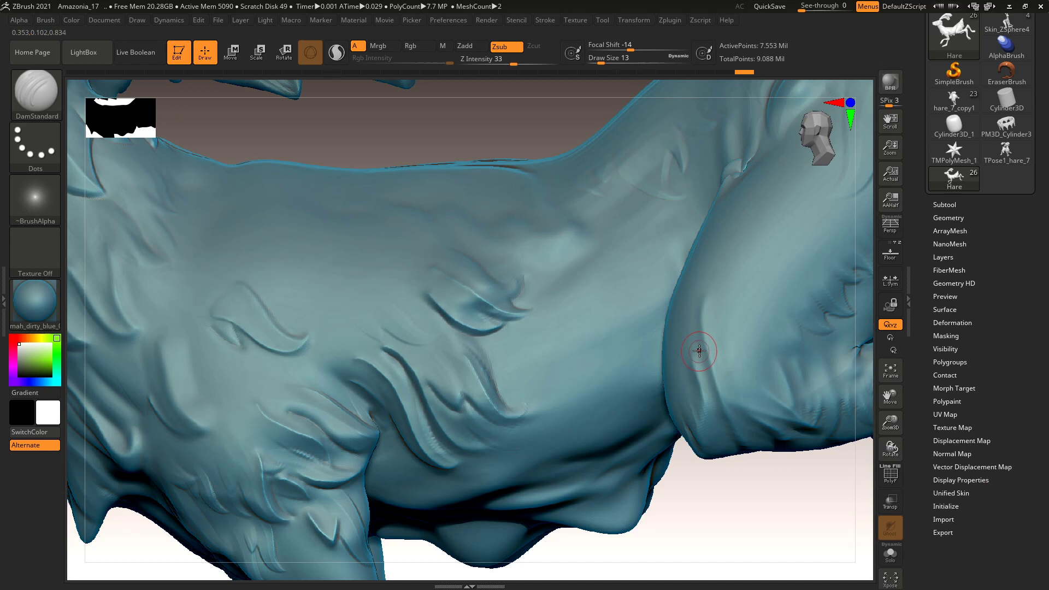
key(b)
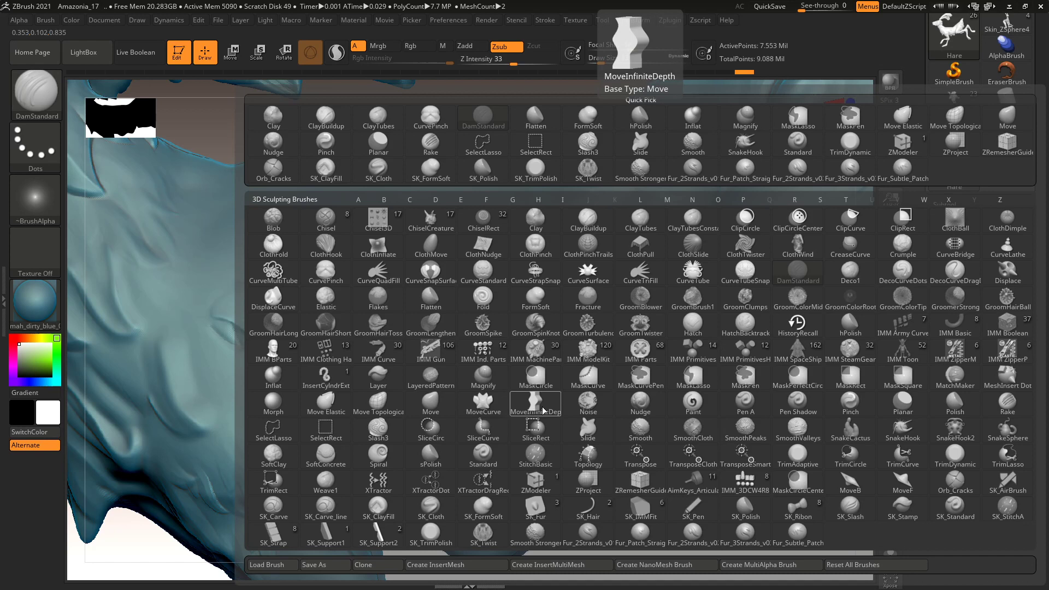
click(274, 405)
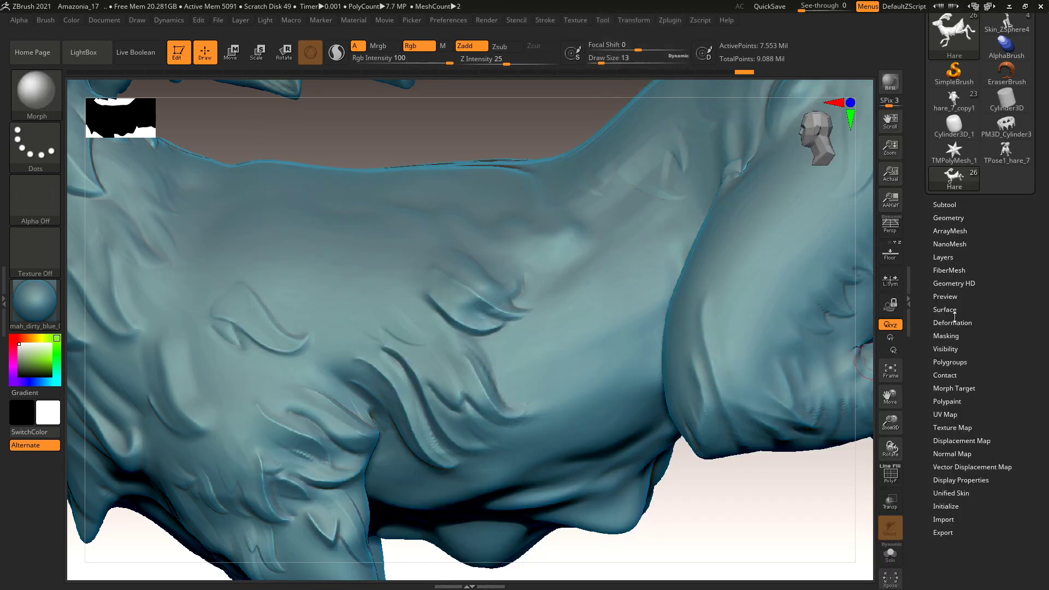
Put the sculpt layer in REC mode and morph two spots on the back toward the stored shape.
click(948, 257)
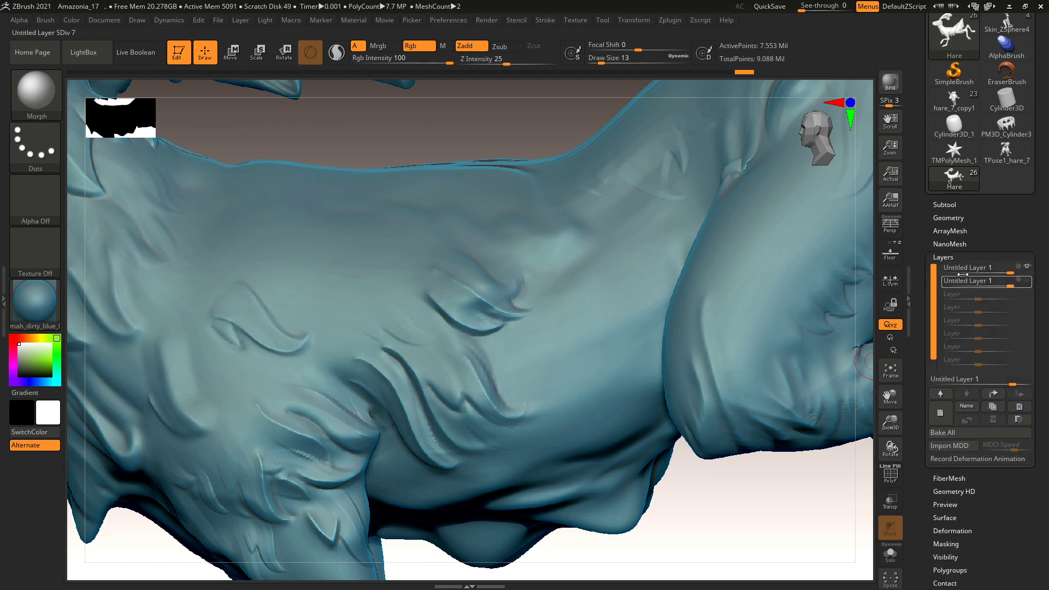
click(1023, 282)
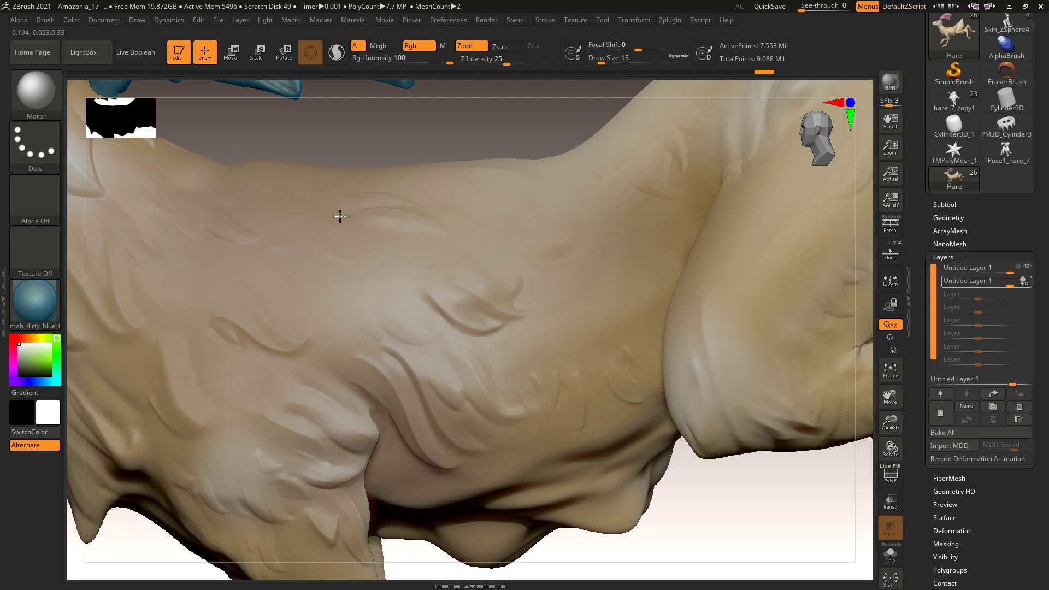
drag(358, 241, 392, 231)
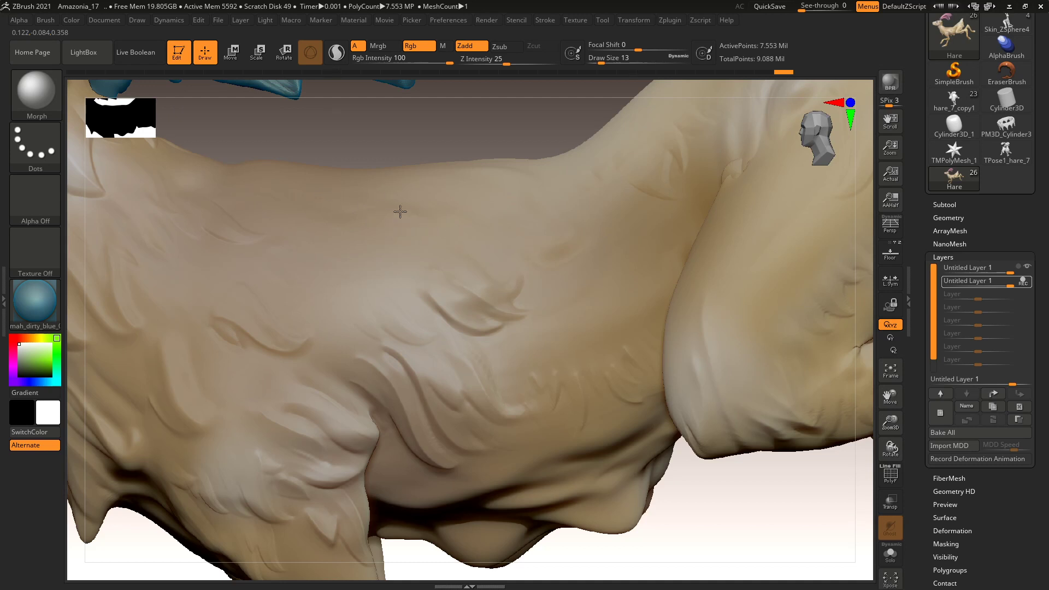
drag(425, 225, 501, 165)
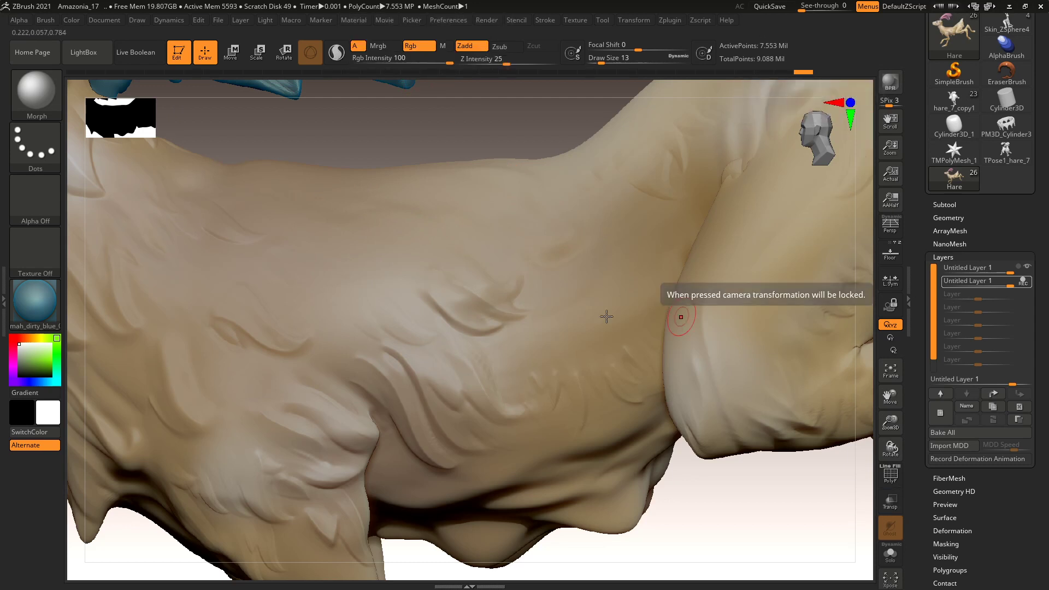
mouse_move(992, 281)
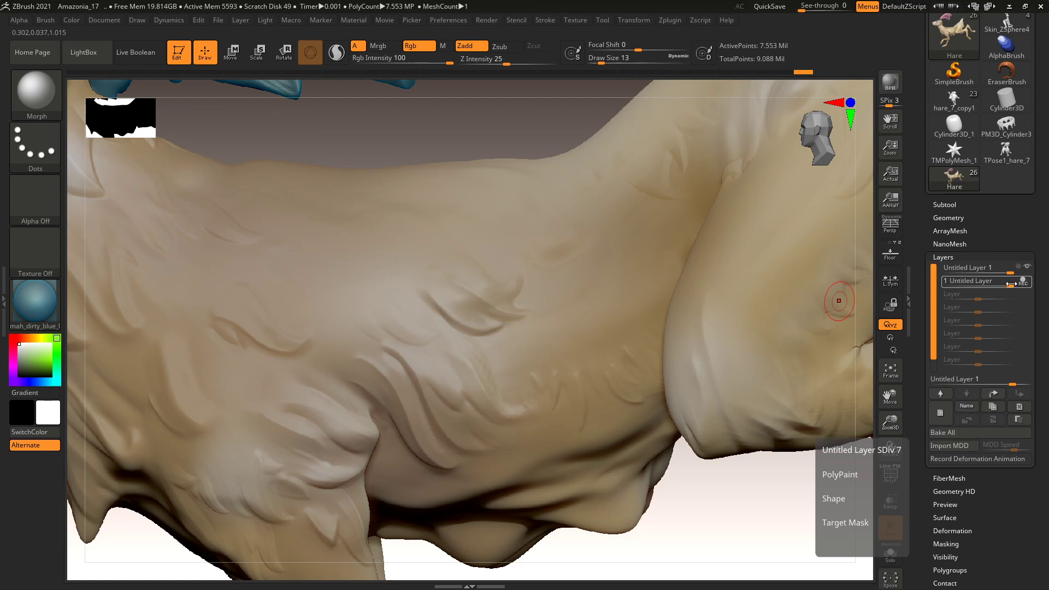
drag(922, 569, 923, 493)
Turn off Colorize in Polypaint, then reopen Layers and stop the layer's recording.
click(947, 459)
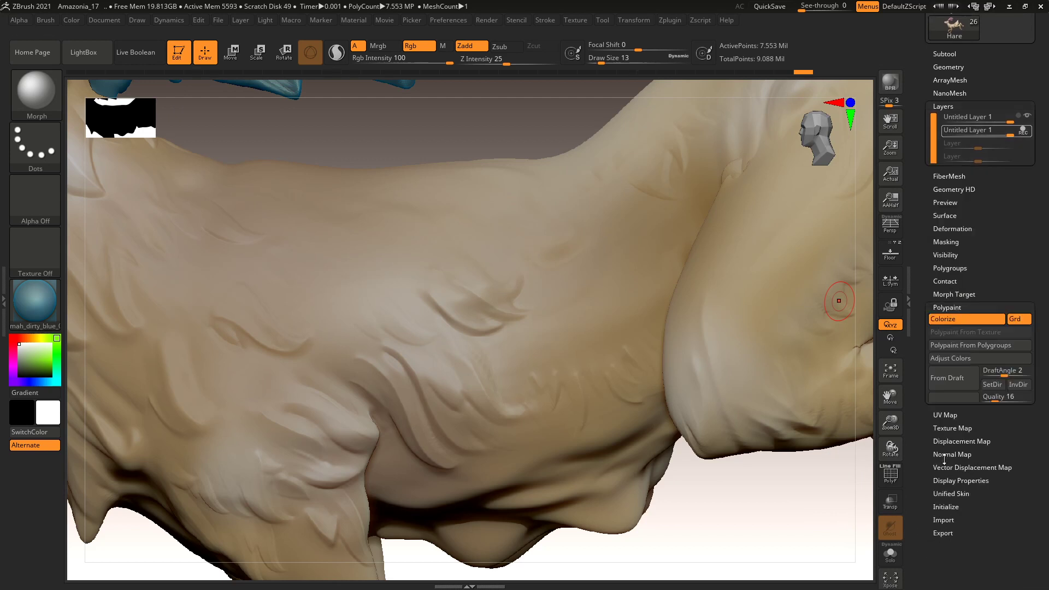
click(956, 261)
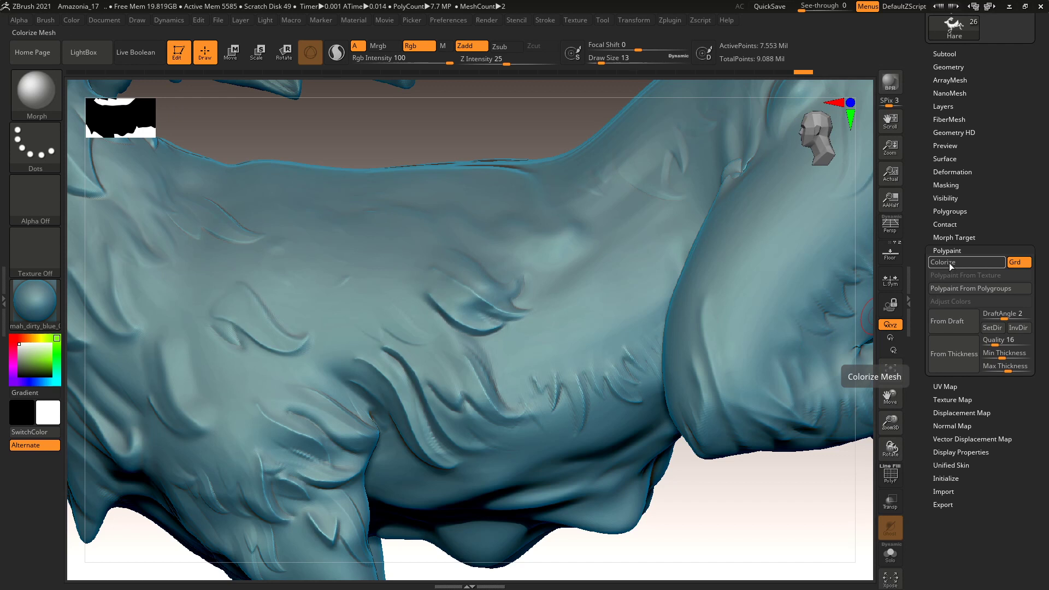
click(942, 107)
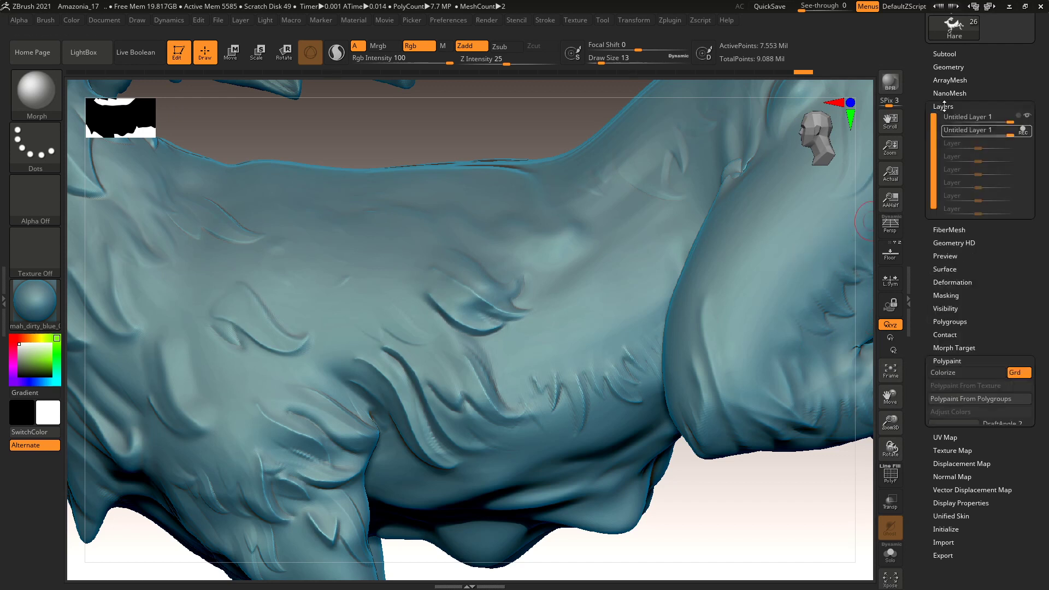
click(1024, 133)
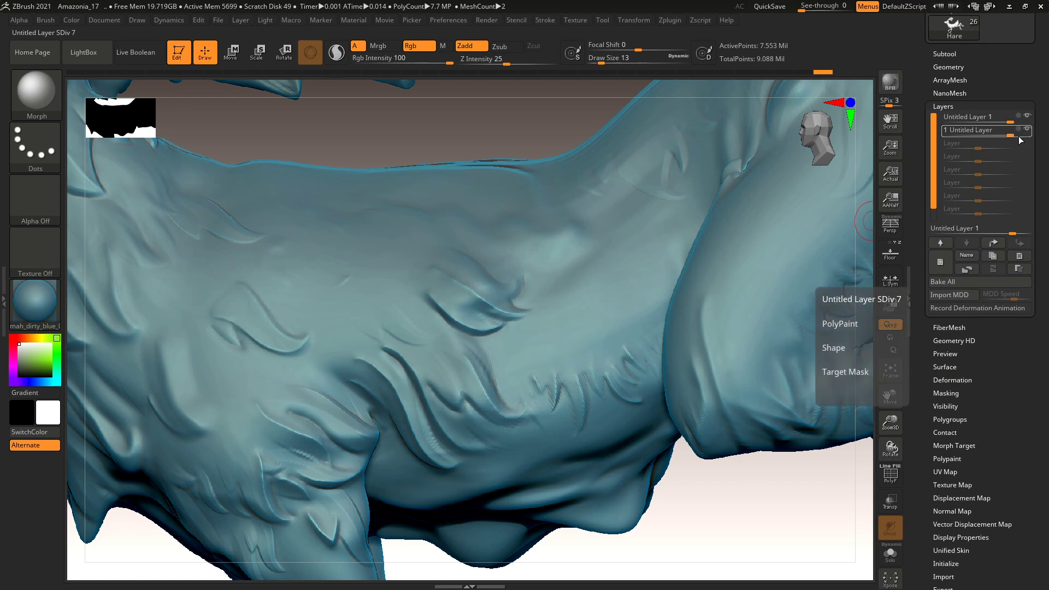
Try layer strengths 0.8584, 0.646 and 0.61, then set it to 1, comparing with undo/redo.
drag(1012, 134, 935, 143)
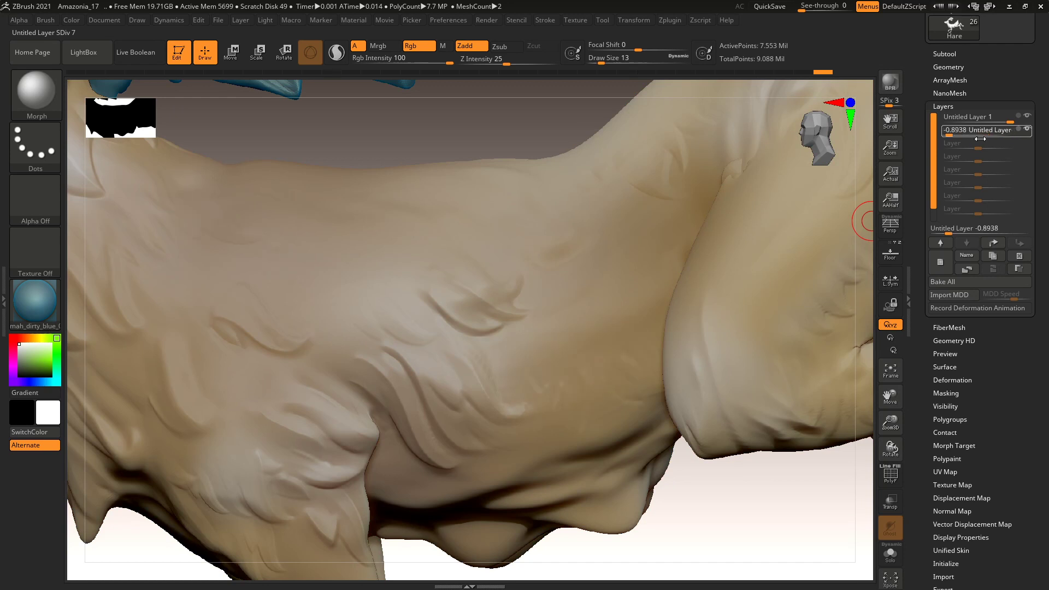
drag(998, 138, 1021, 137)
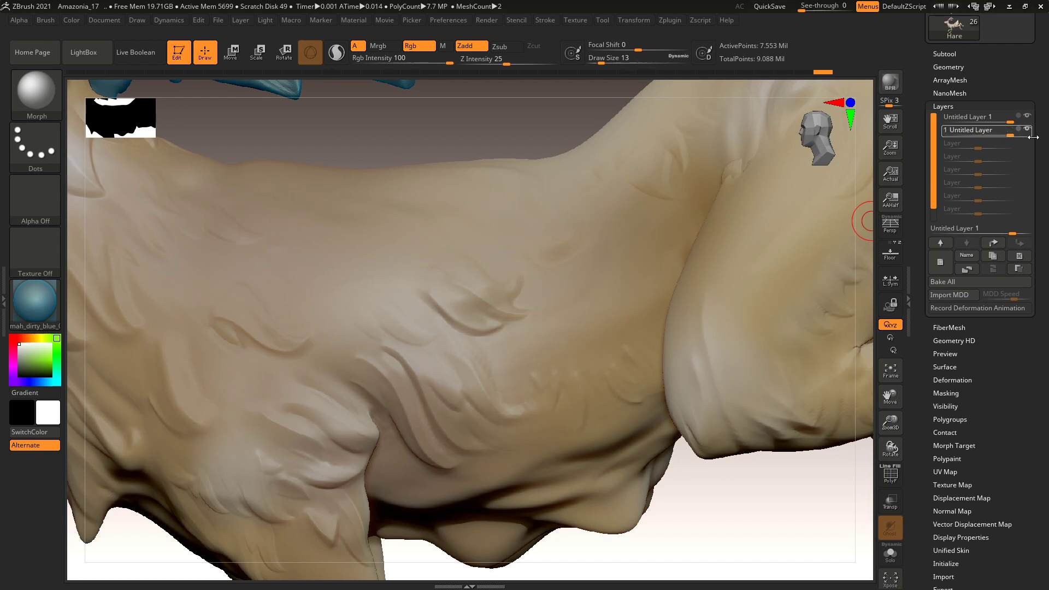
drag(979, 141, 973, 136)
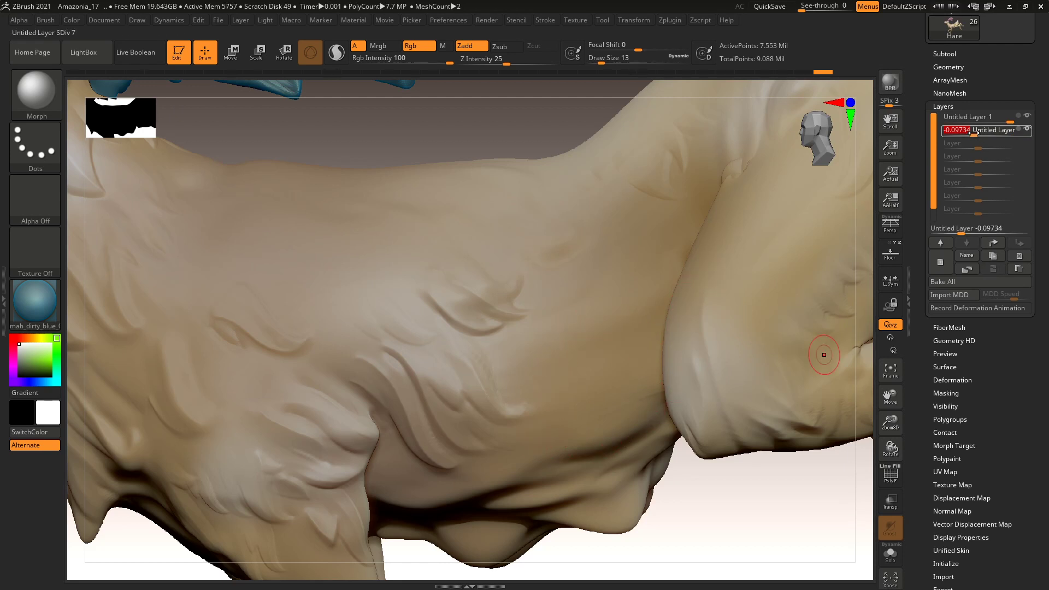
drag(1022, 132, 1042, 133)
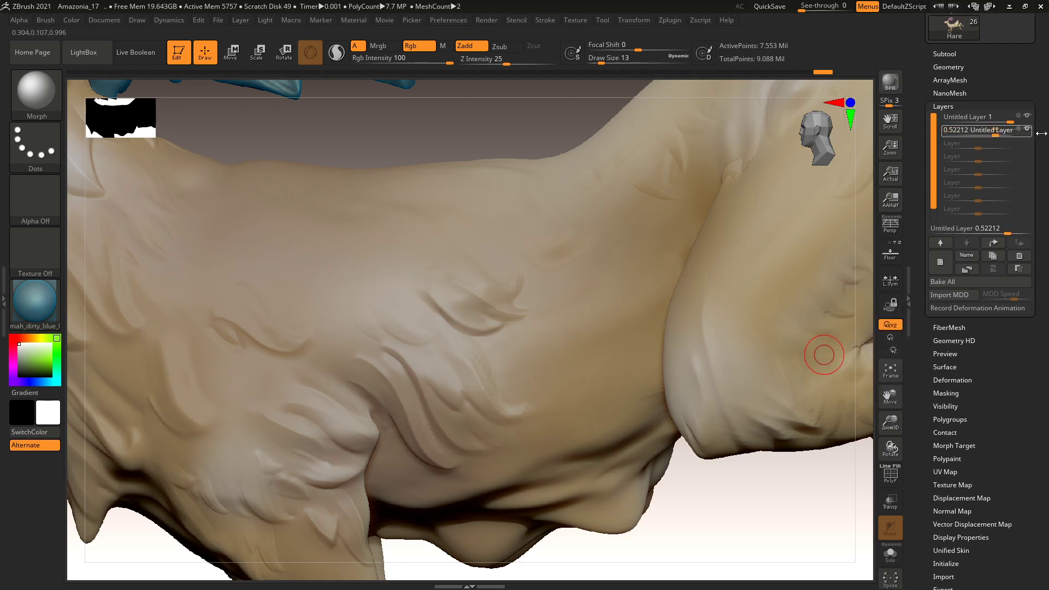
key(ctrl+z)
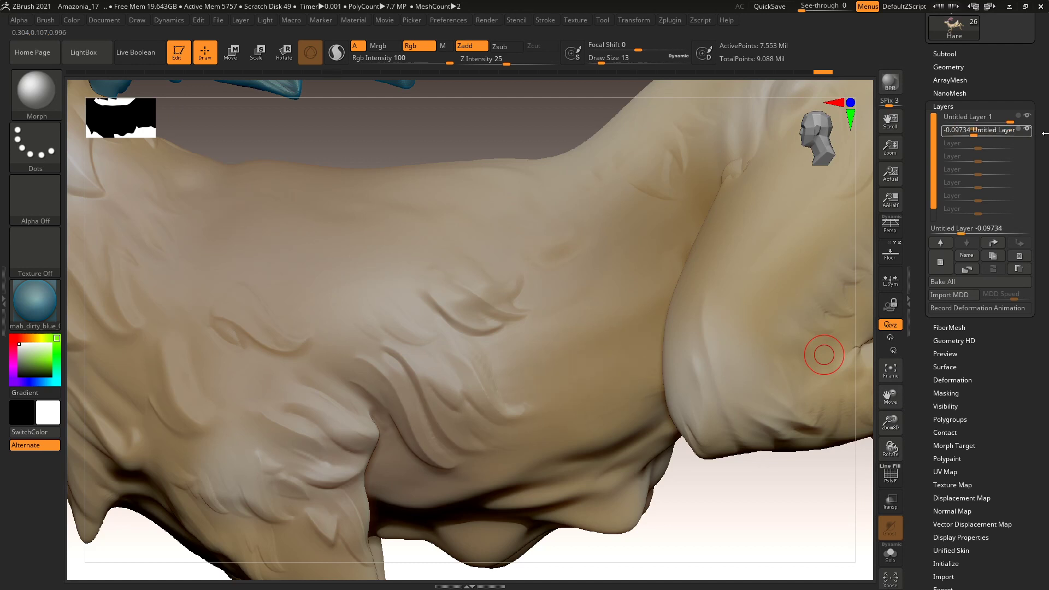
key(ctrl+shift+z)
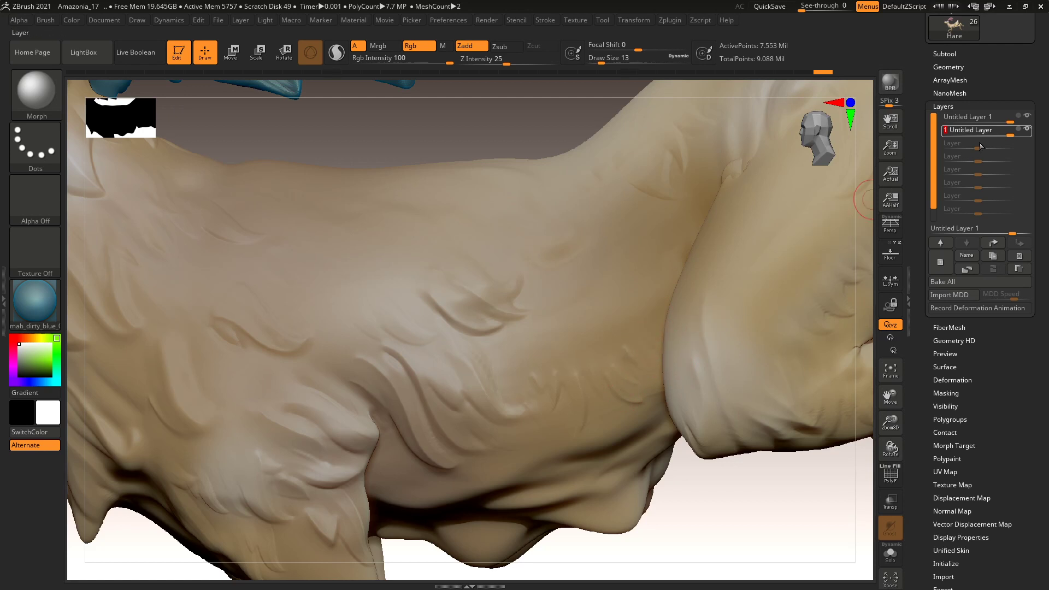
mouse_move(991, 132)
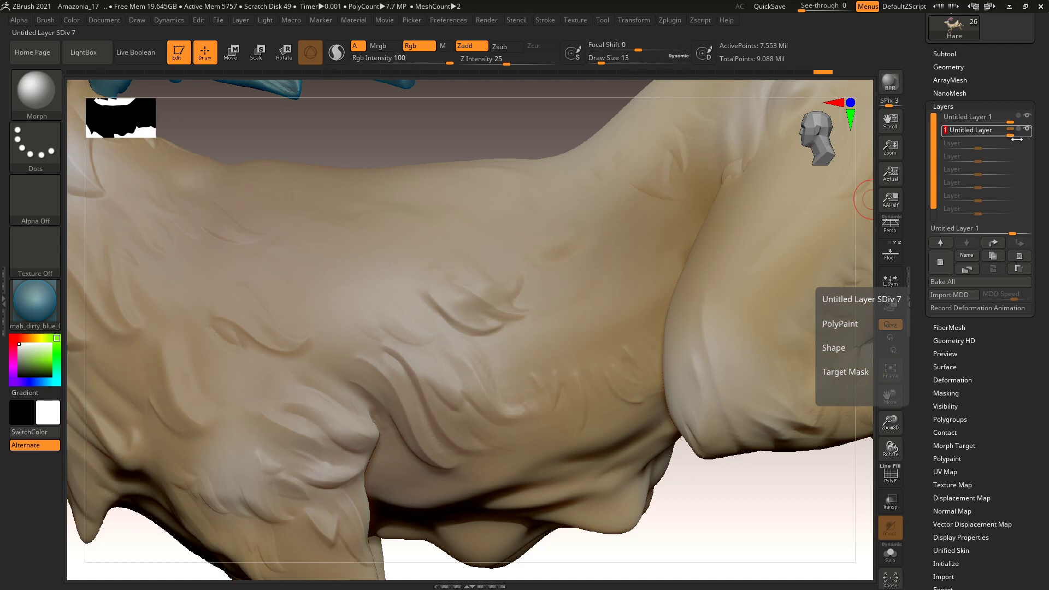
Duplicate the sculpt layer twice, merge the copy down, and lower Untitled Layer's strength to 0.16814.
click(993, 257)
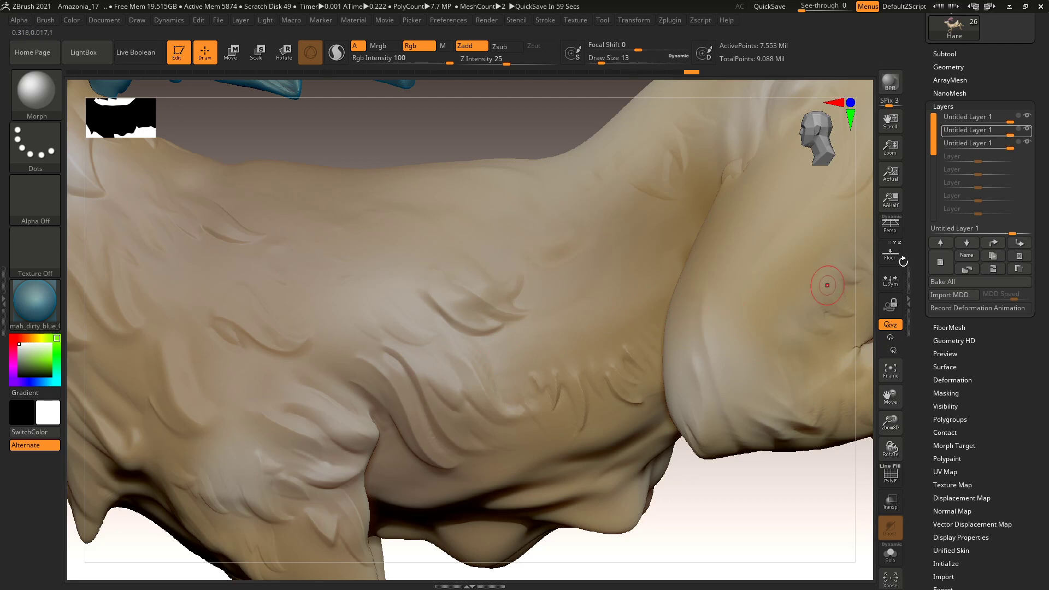
click(995, 256)
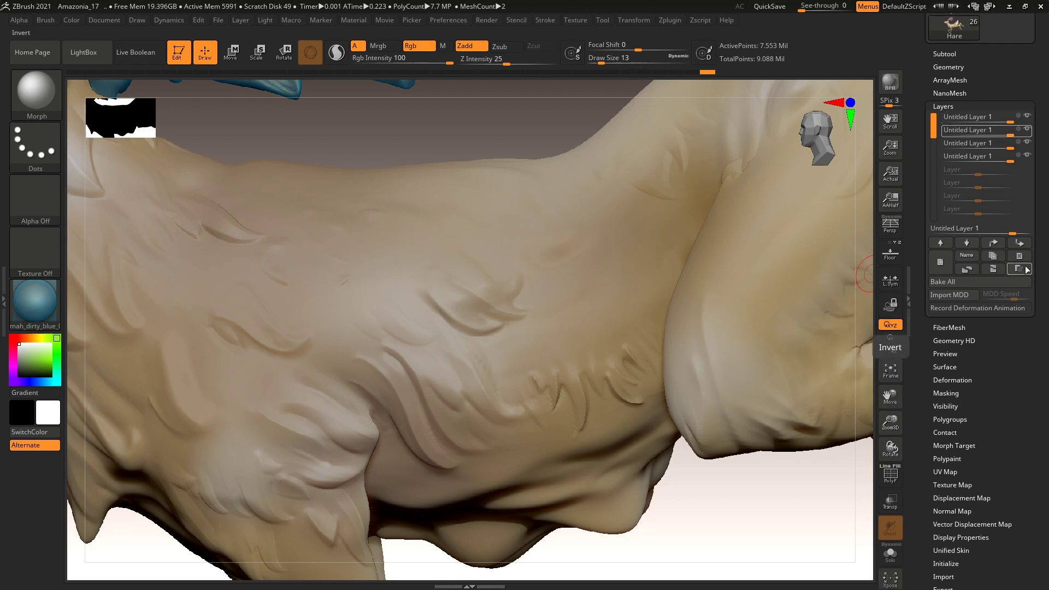
click(995, 269)
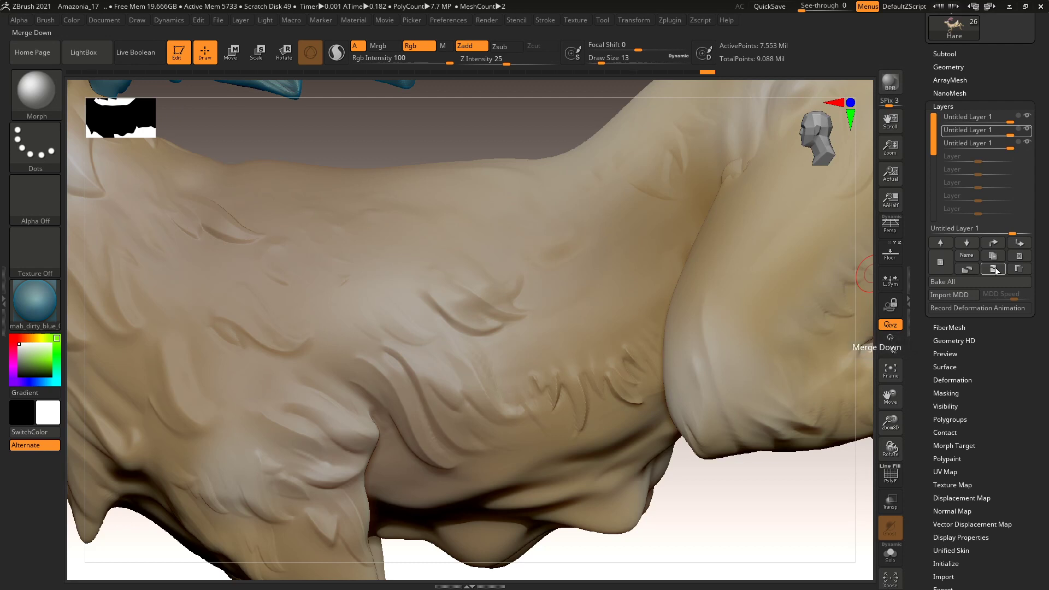
click(995, 269)
drag(1010, 134, 999, 137)
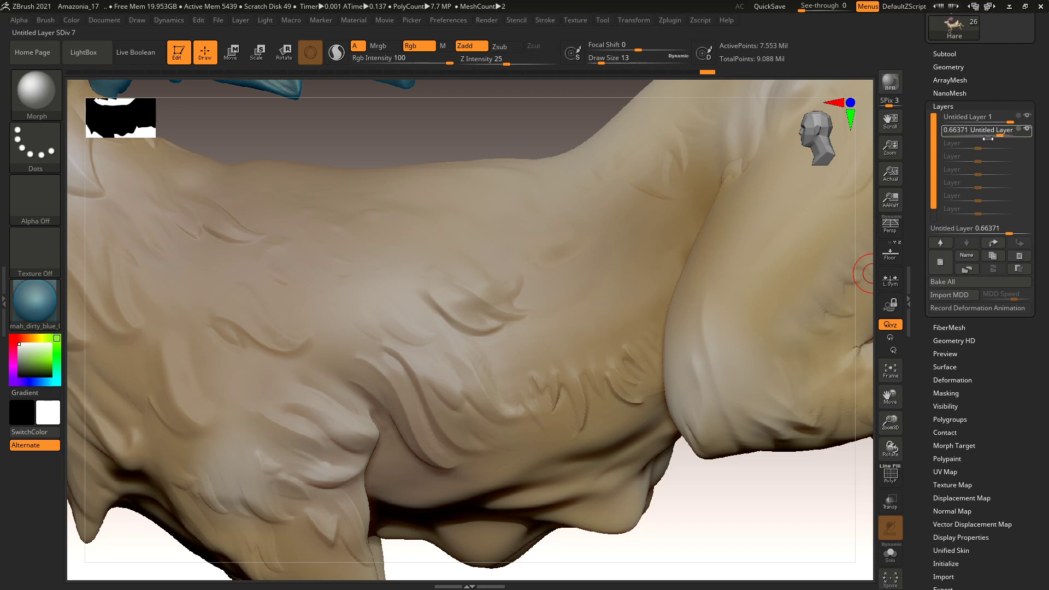
drag(986, 139, 983, 139)
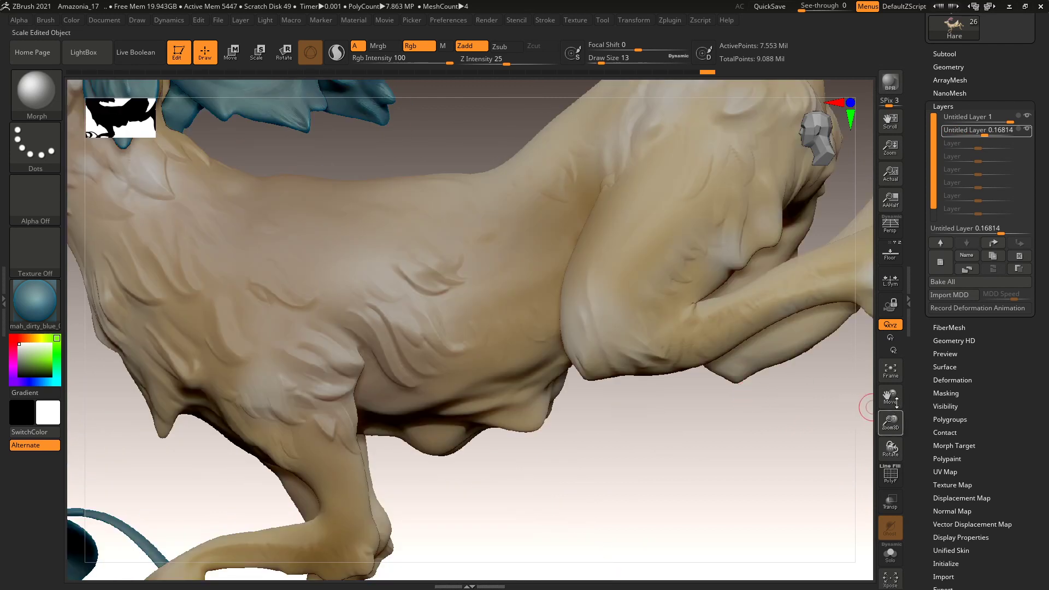
Deepen a fur groove on the hare's flank, then delete the second sculpt layer, keeping Untitled Layer 1.
mouse_move(1030, 134)
mouse_move(418, 265)
mouse_down()
mouse_move(439, 289)
mouse_move(449, 283)
mouse_move(417, 266)
mouse_up()
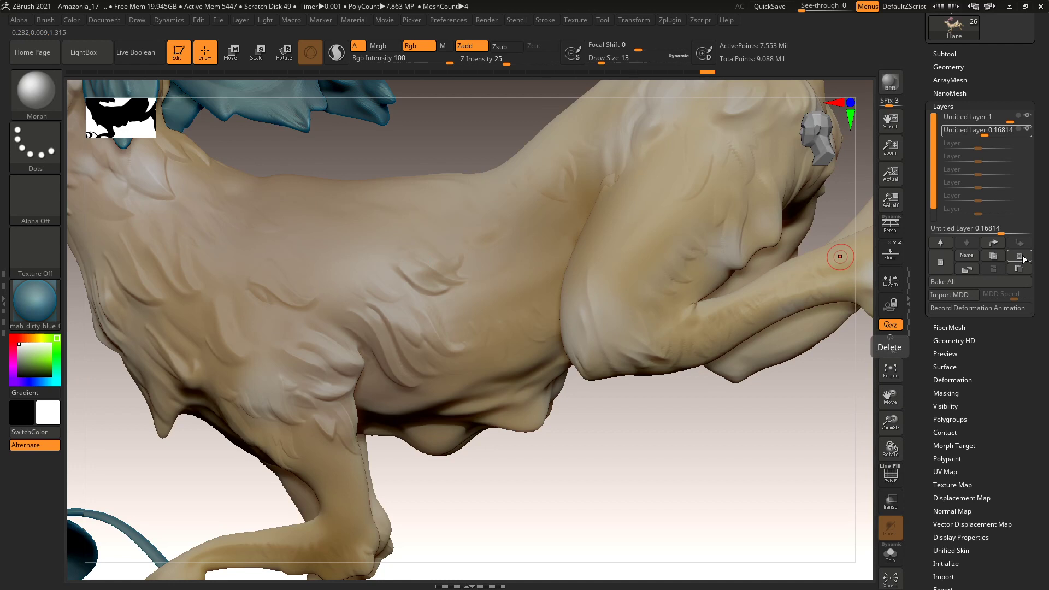
click(1020, 257)
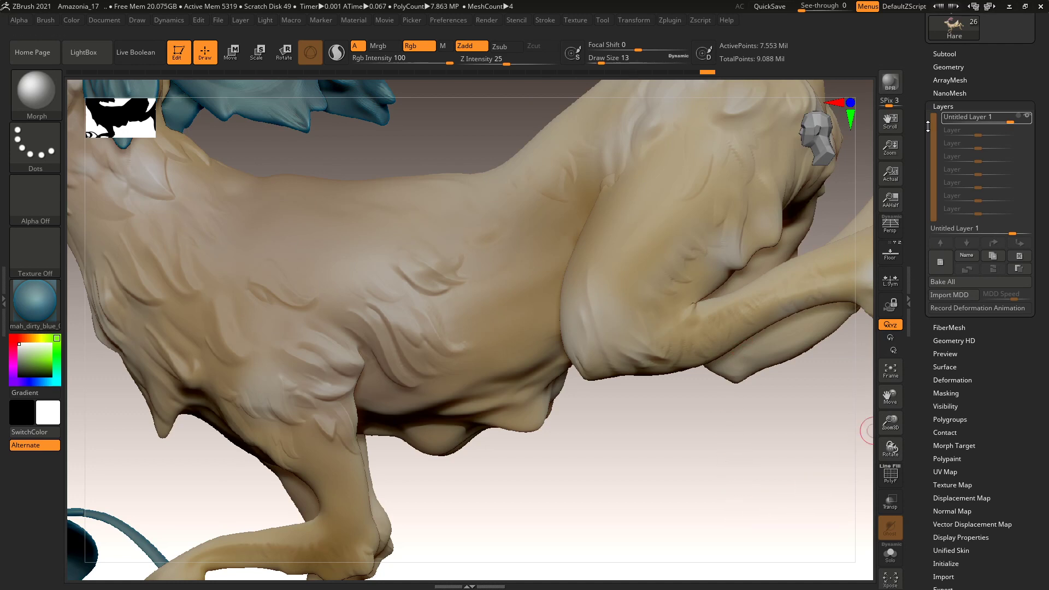
Collapse Layers, select the Hare subtool, and frame the whole hare and base in three-quarter view.
click(945, 106)
click(946, 54)
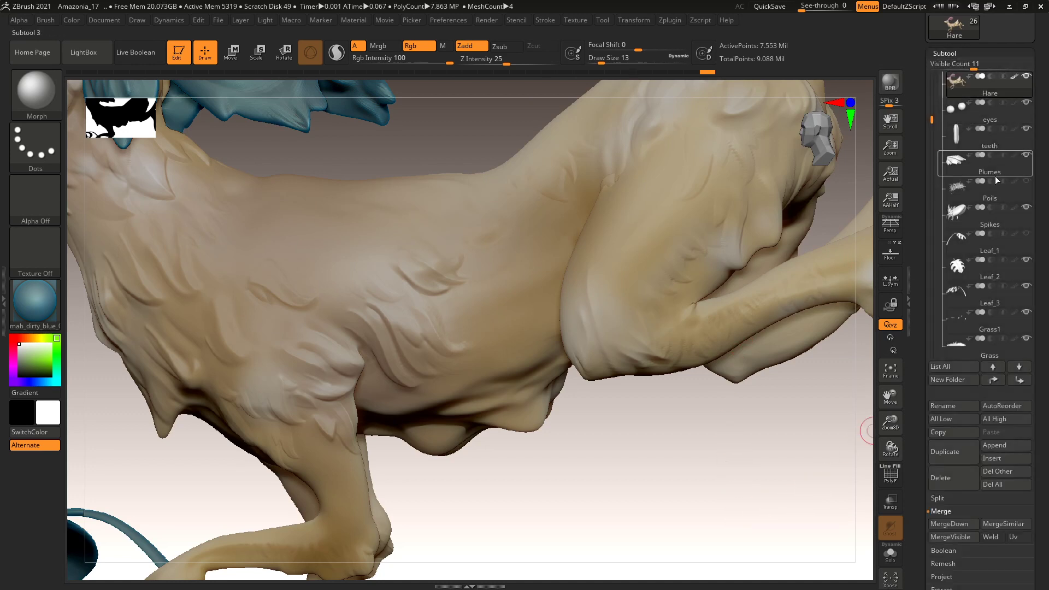
click(1017, 79)
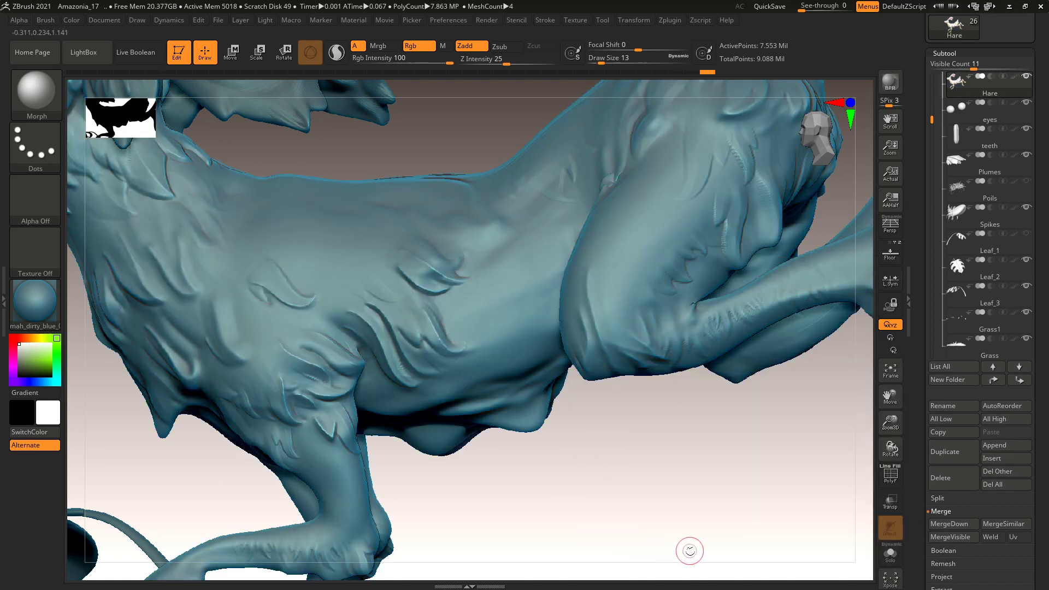
alt+drag(680, 428, 672, 458)
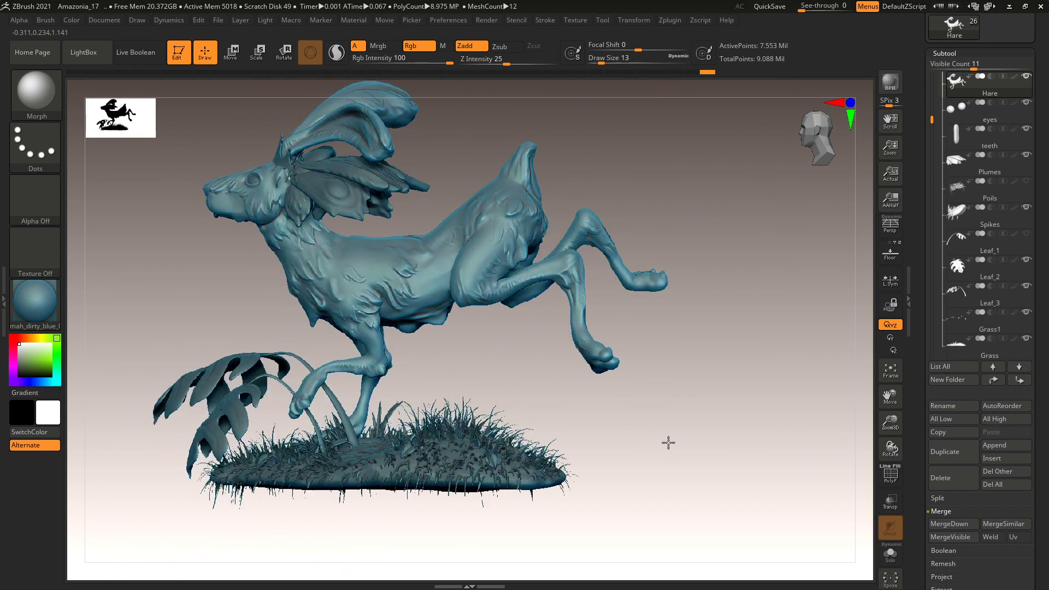
drag(613, 448, 680, 431)
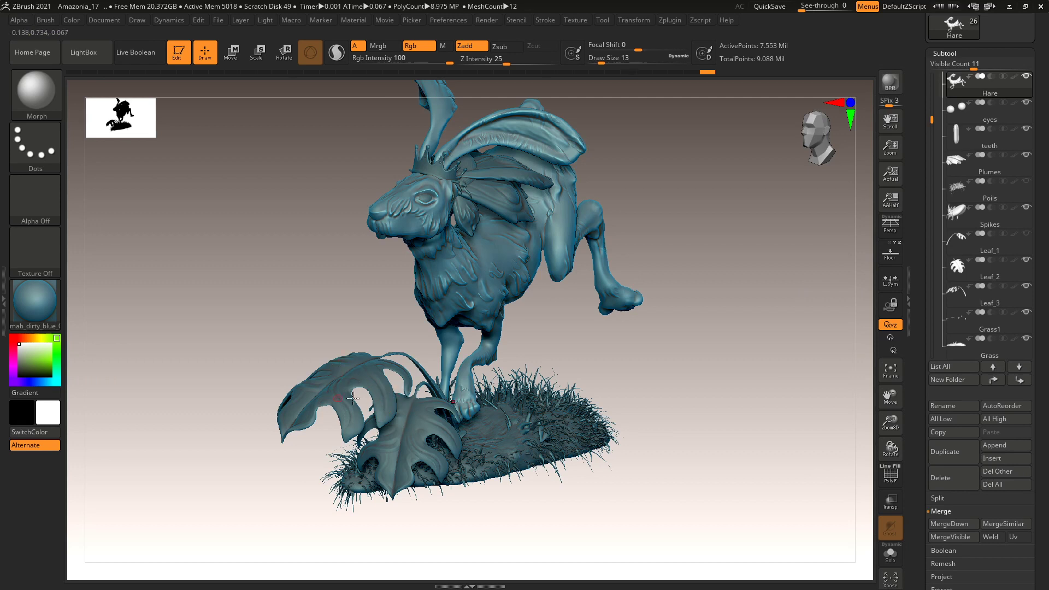
drag(708, 379, 667, 387)
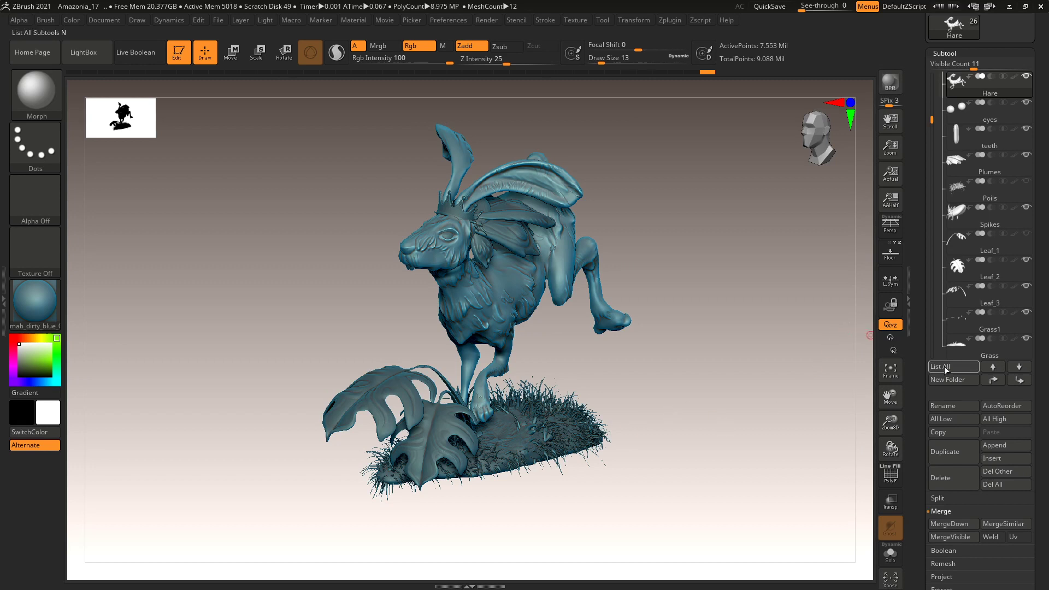
drag(932, 121, 927, 88)
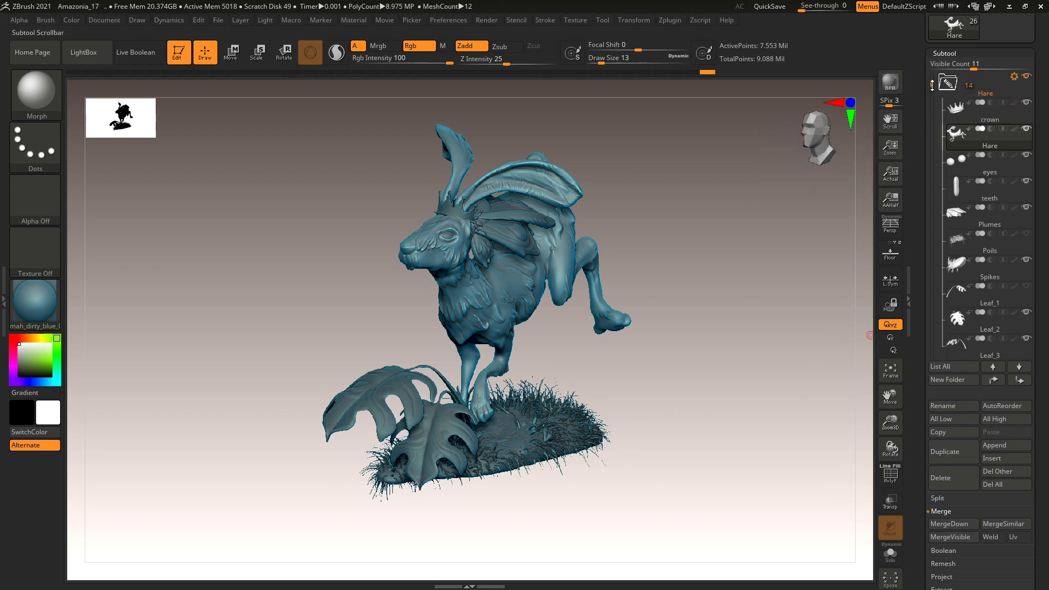
Append a PolyMesh3D star as a new subtool and make PolyMesh3D1 active.
mouse_move(949, 97)
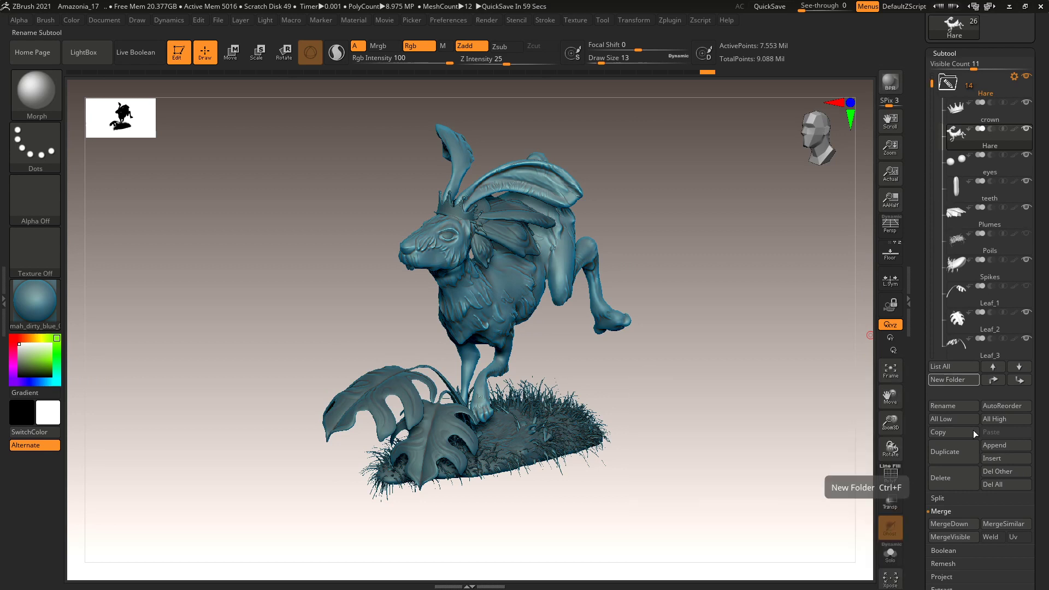
click(996, 446)
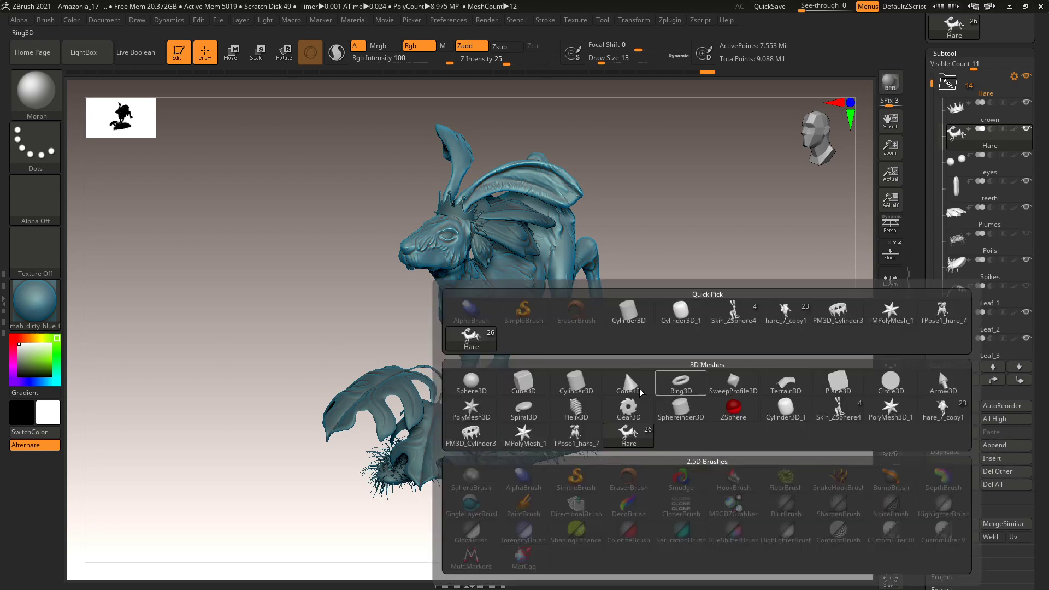
mouse_move(631, 411)
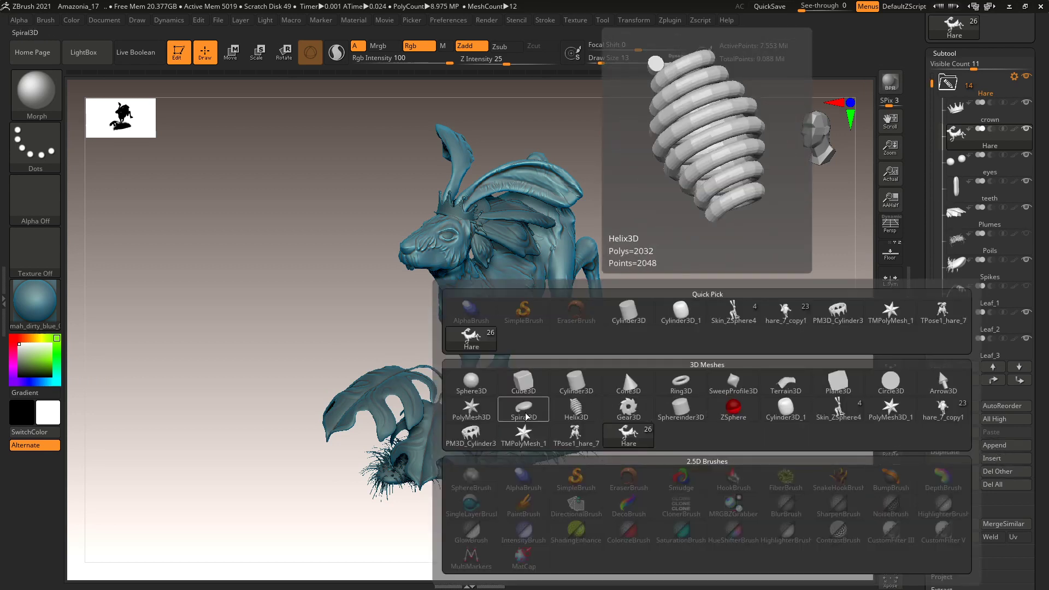
mouse_move(471, 415)
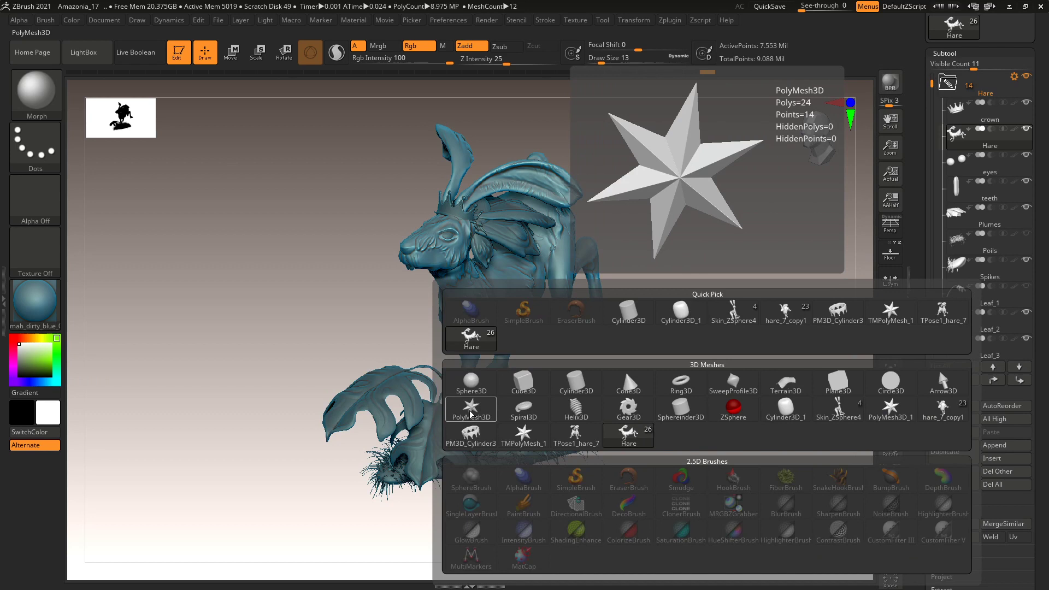
click(470, 414)
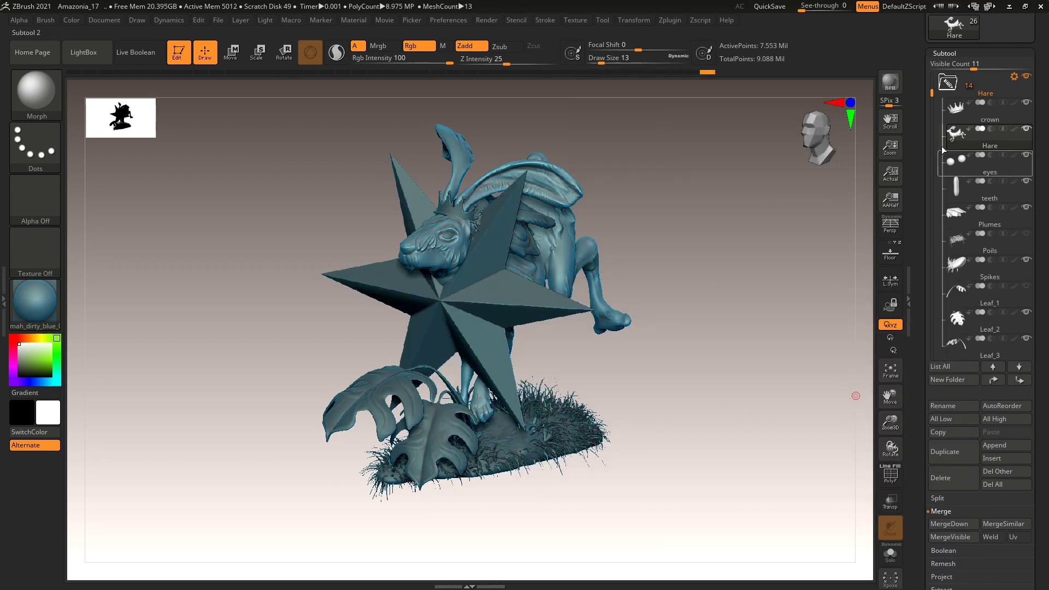
drag(932, 94, 932, 226)
click(980, 271)
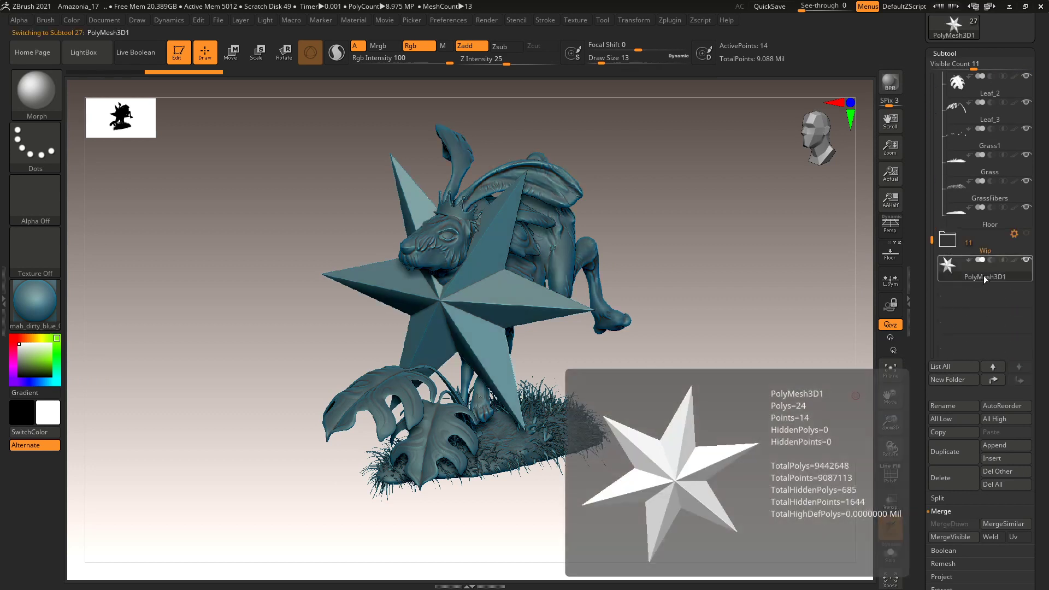
Initialize PolyMesh3D1 as a flat QGrid plane with PolyF frames shown, and open Geometry.
drag(923, 389, 918, 275)
drag(944, 323, 943, 322)
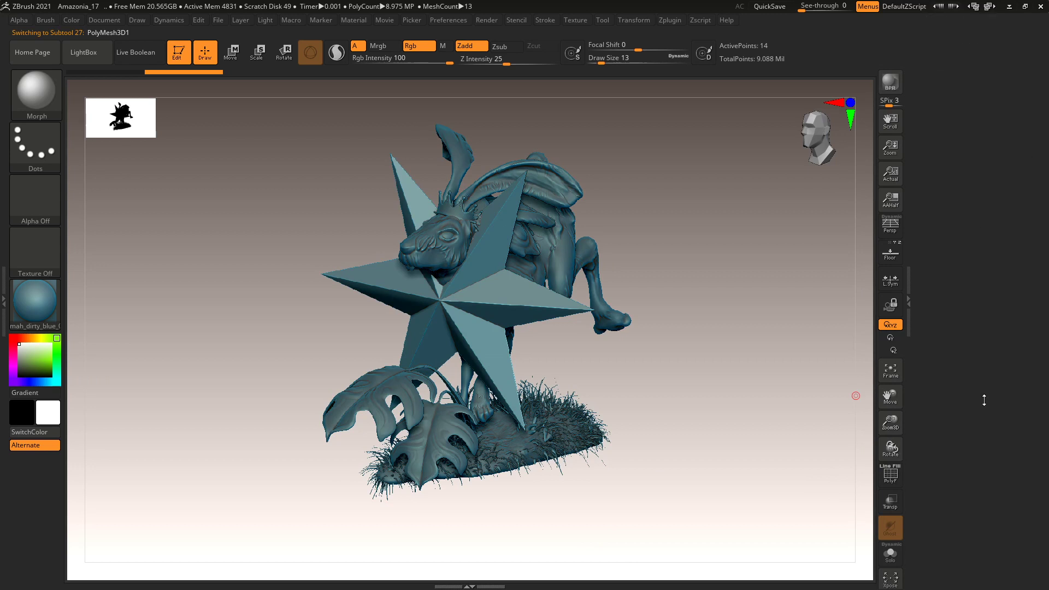
drag(984, 401, 985, 475)
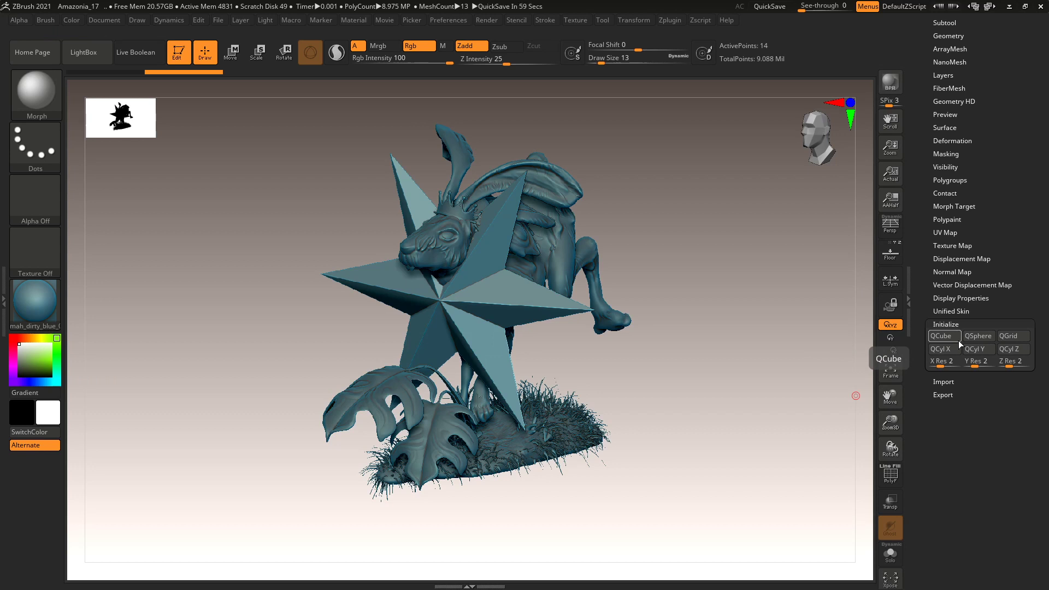
click(1005, 338)
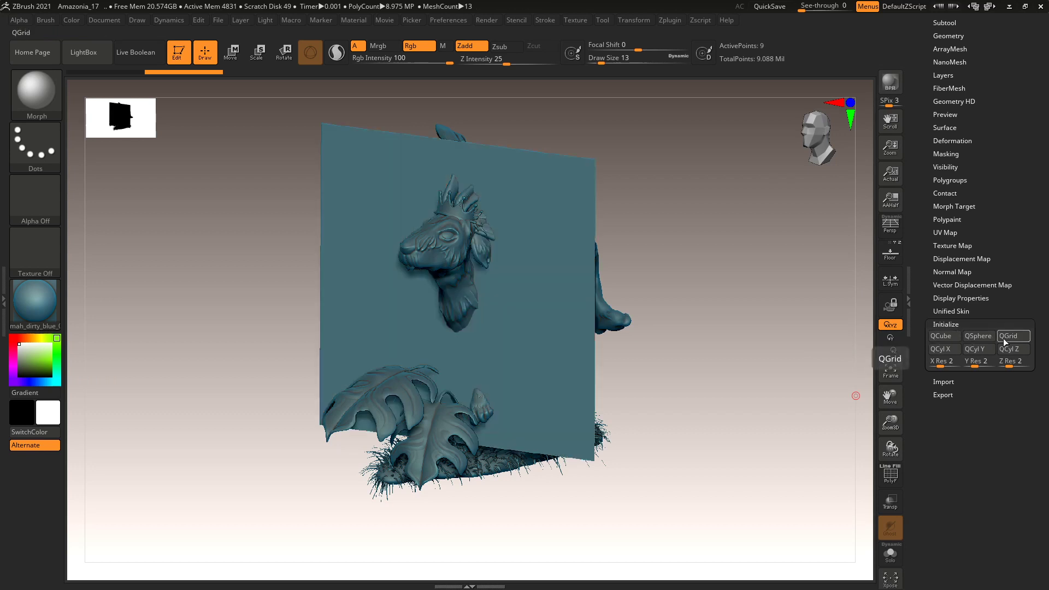
click(890, 474)
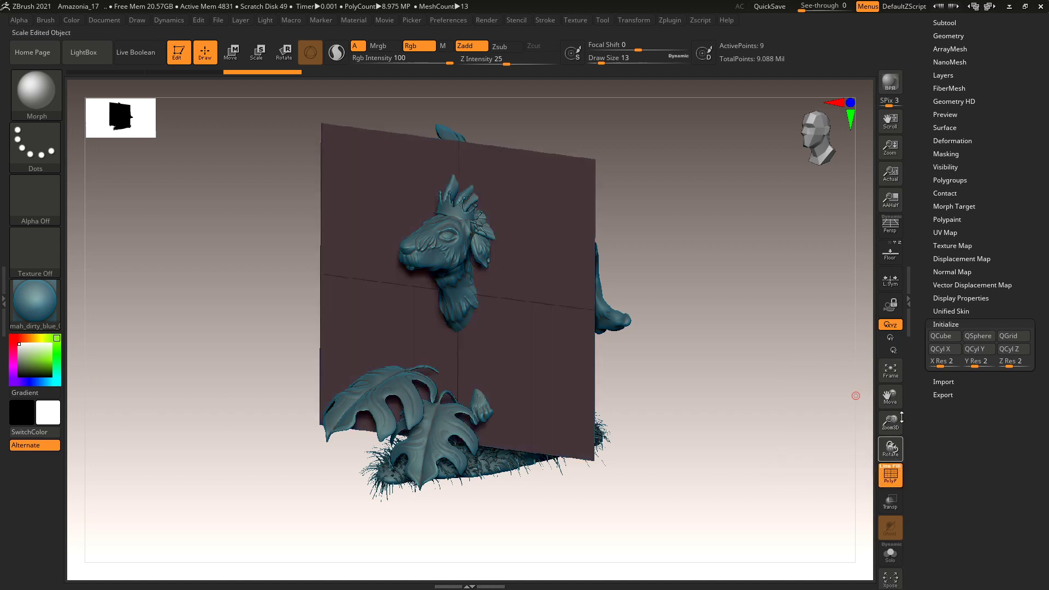
scroll(935, 384, up, 5)
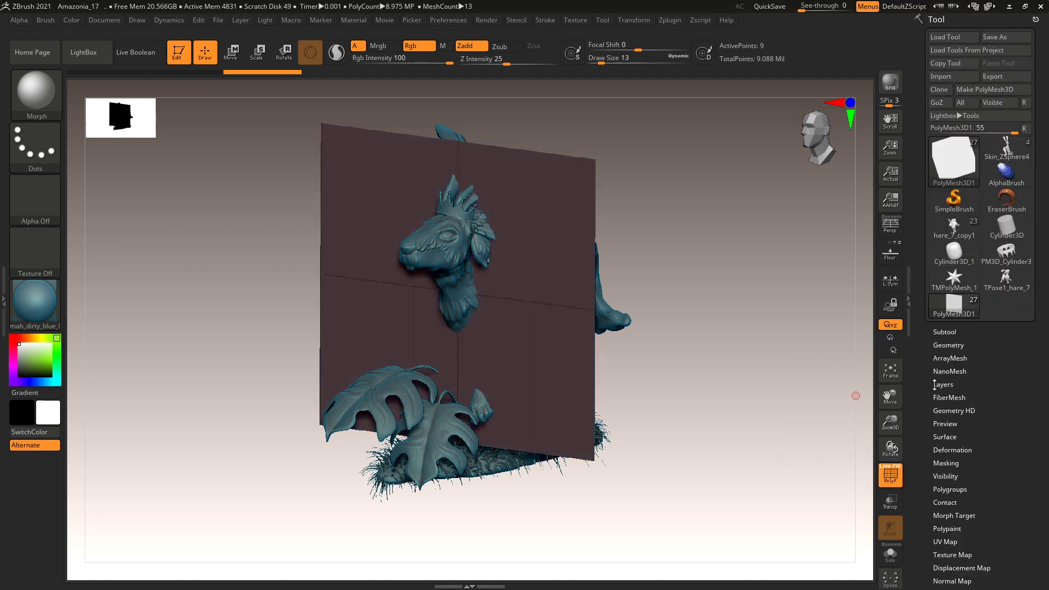
click(949, 346)
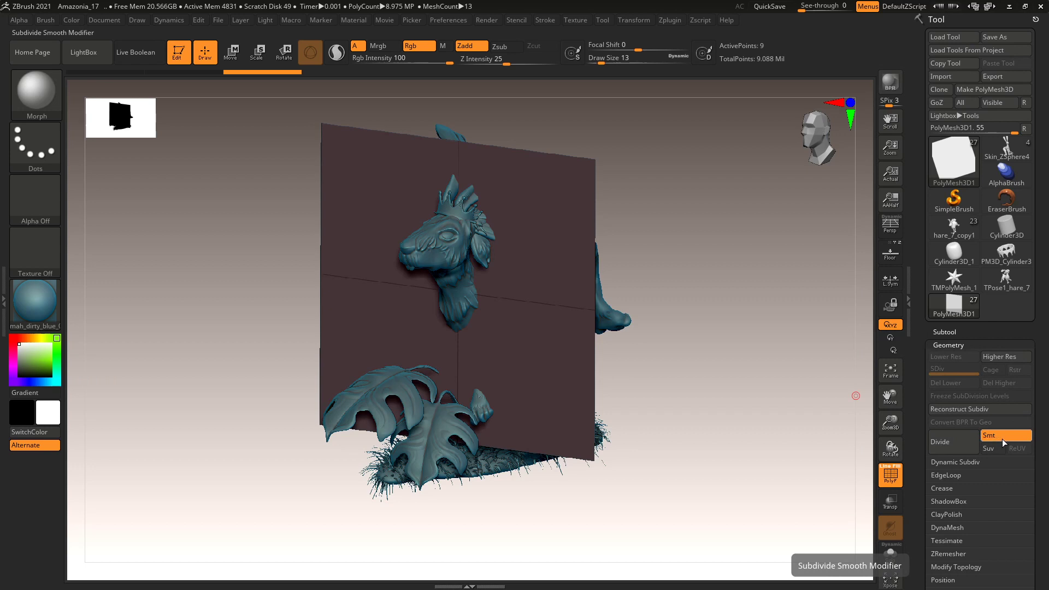
Divide the grid plane repeatedly up to subdivision level 6.
click(962, 443)
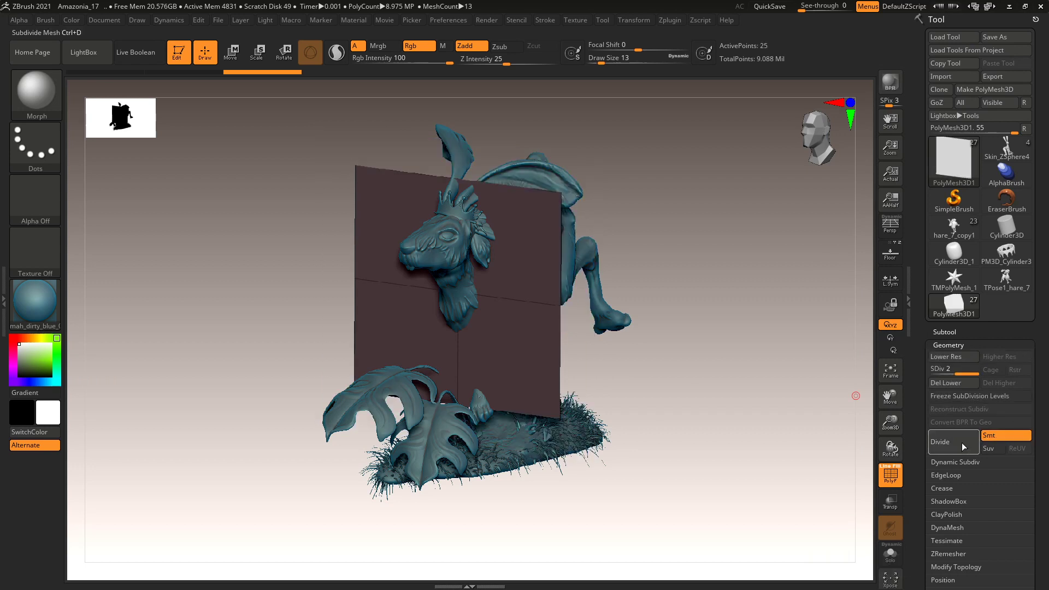
key(ctrl)
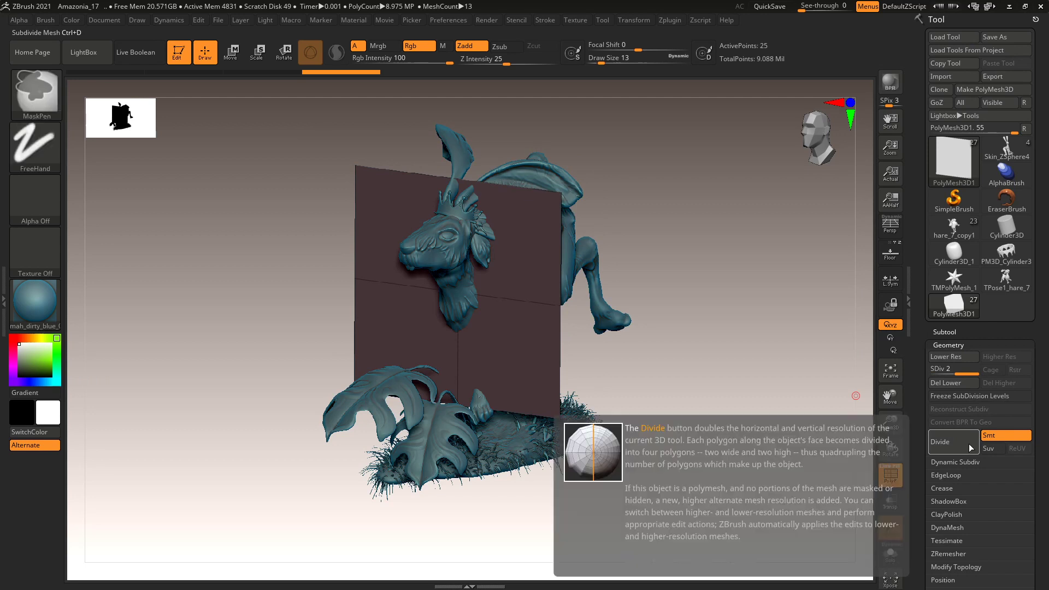
key(ctrl+z)
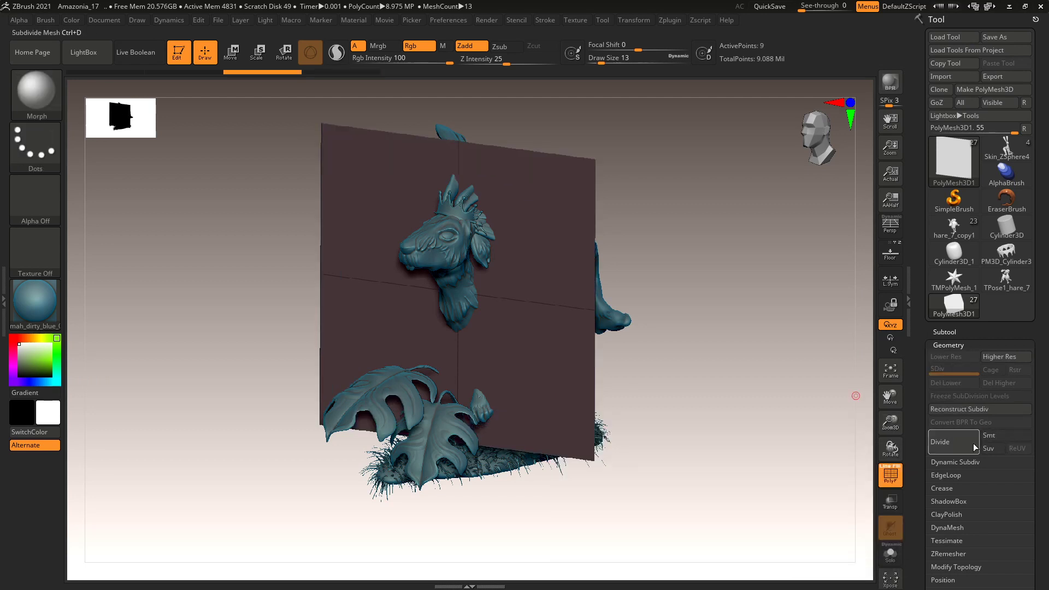
click(958, 444)
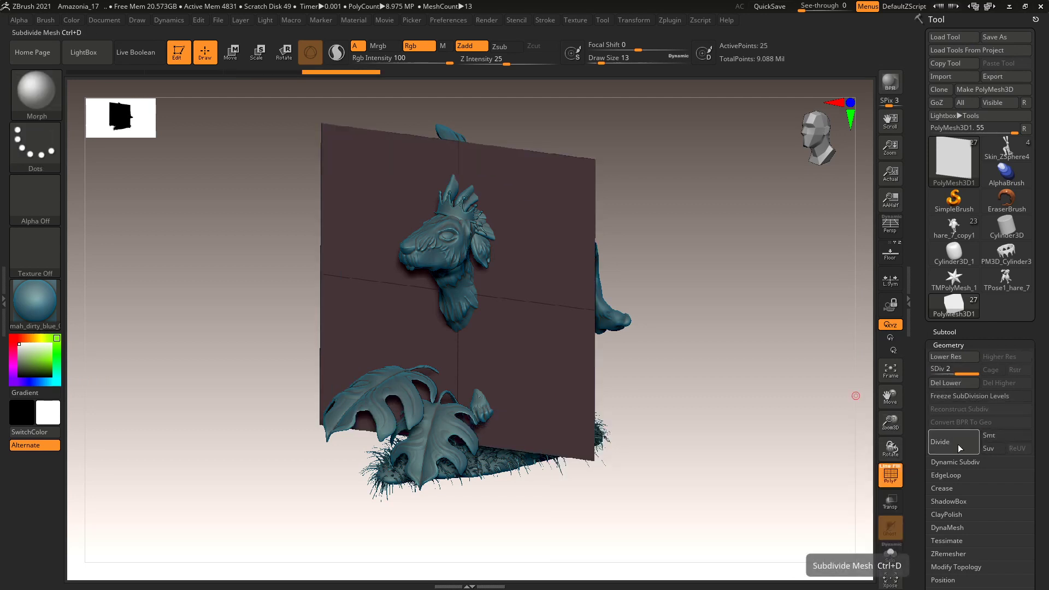
click(958, 445)
click(958, 444)
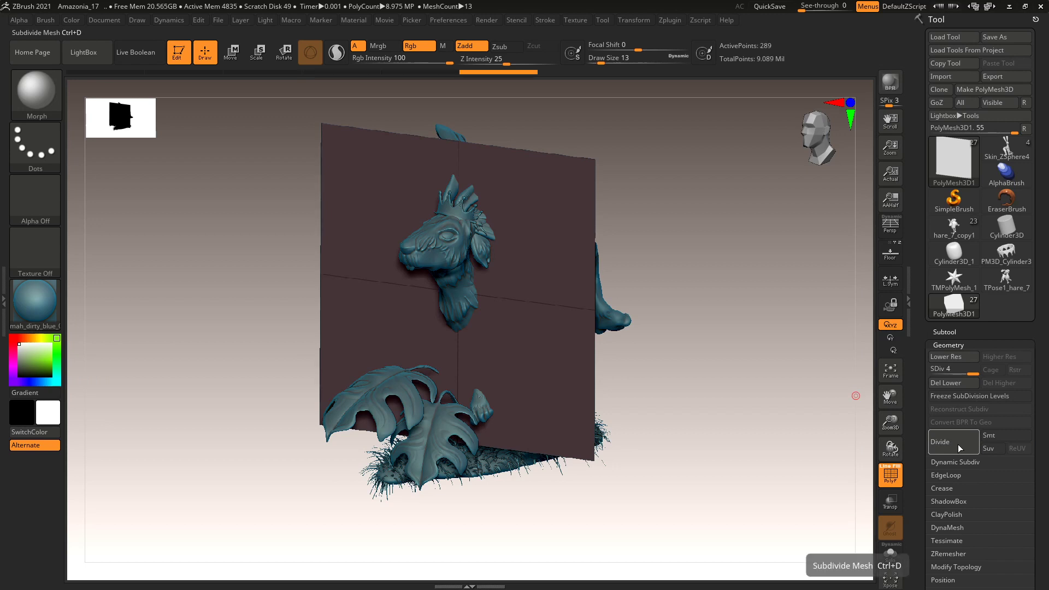
click(959, 436)
click(959, 437)
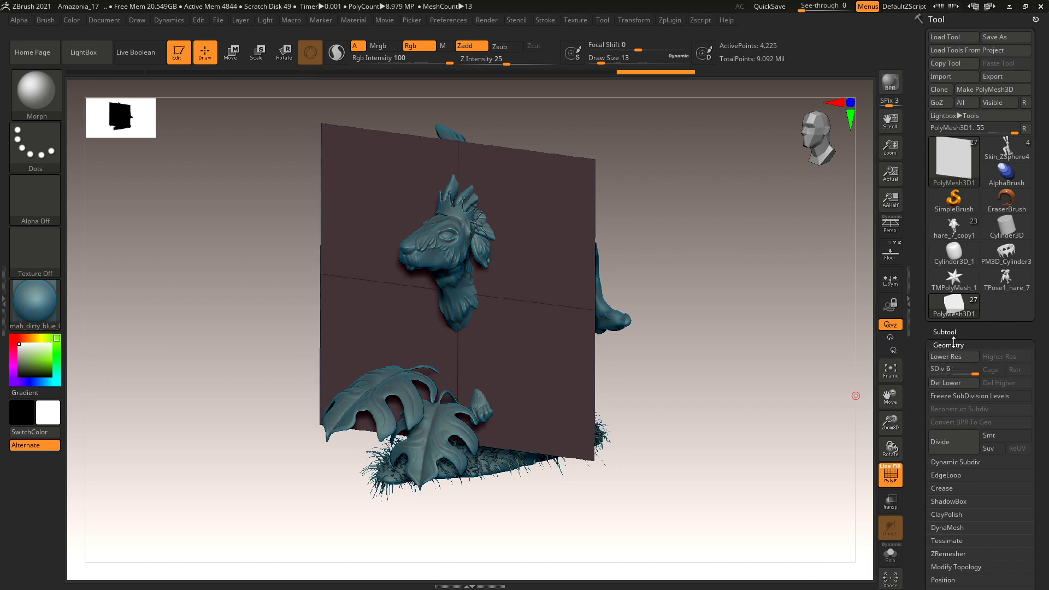
Continue dividing the plane to SDiv 10 and turn the view to face it front-on.
click(953, 345)
click(945, 331)
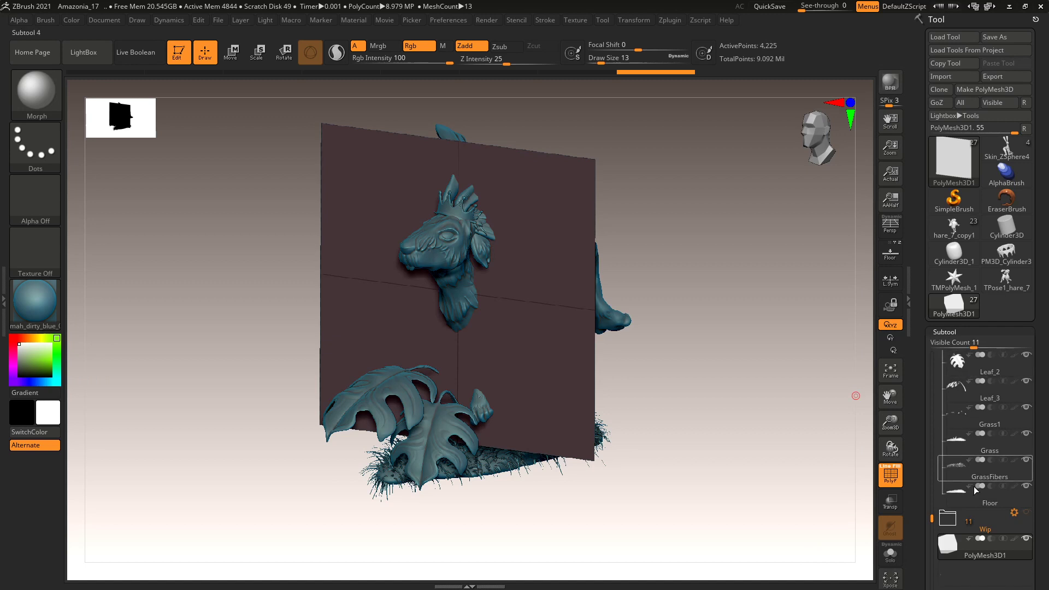
mouse_move(959, 549)
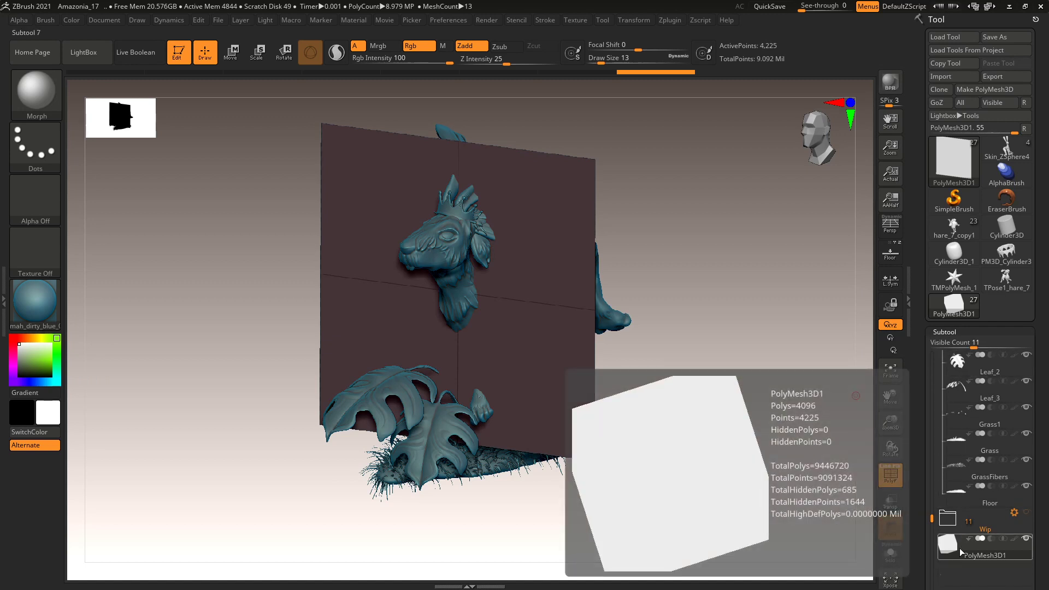
click(948, 331)
click(954, 346)
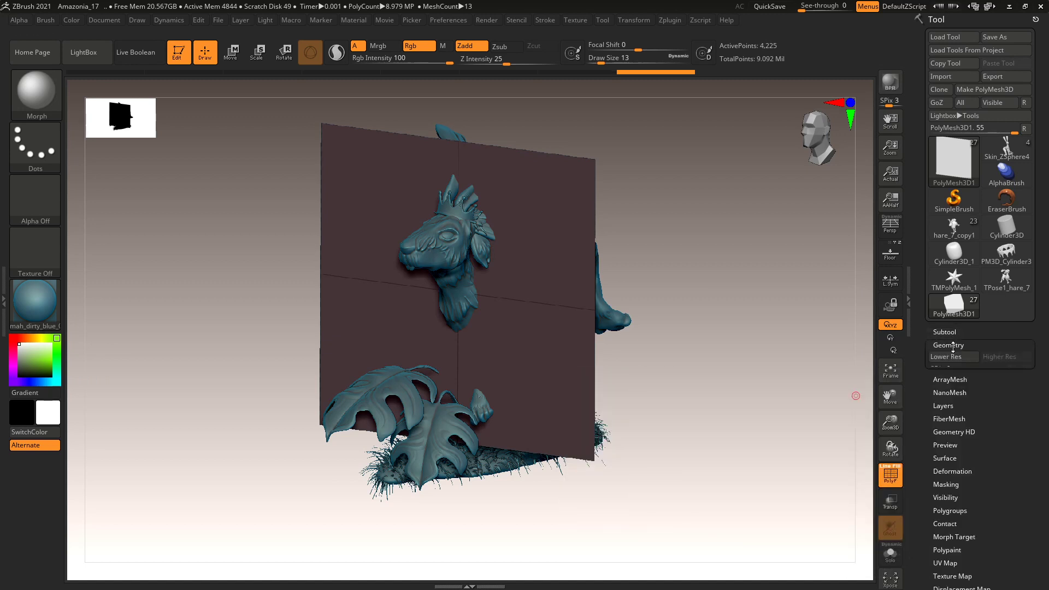
click(951, 441)
click(954, 441)
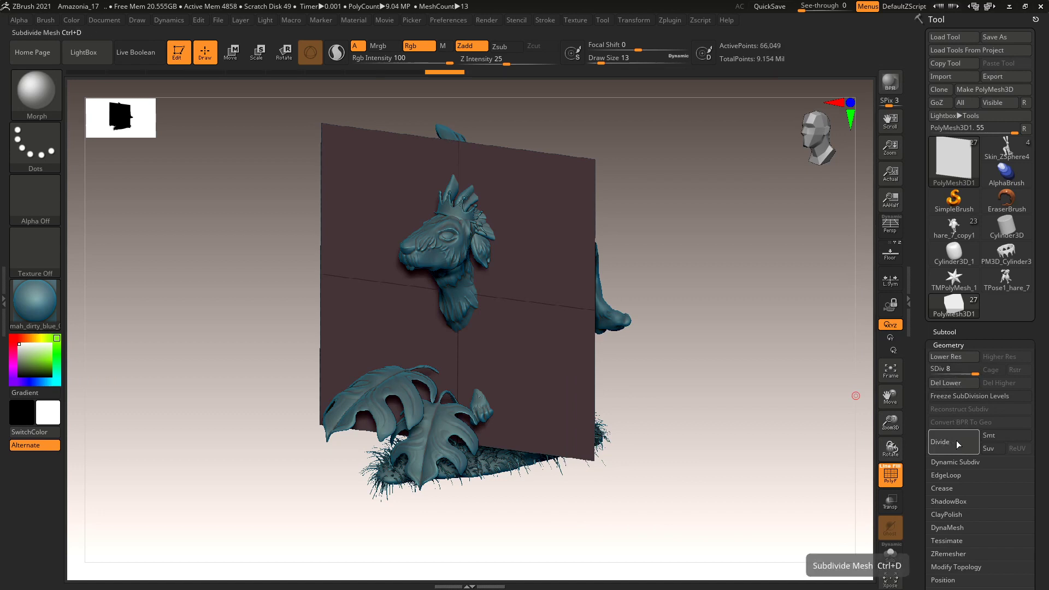
click(956, 440)
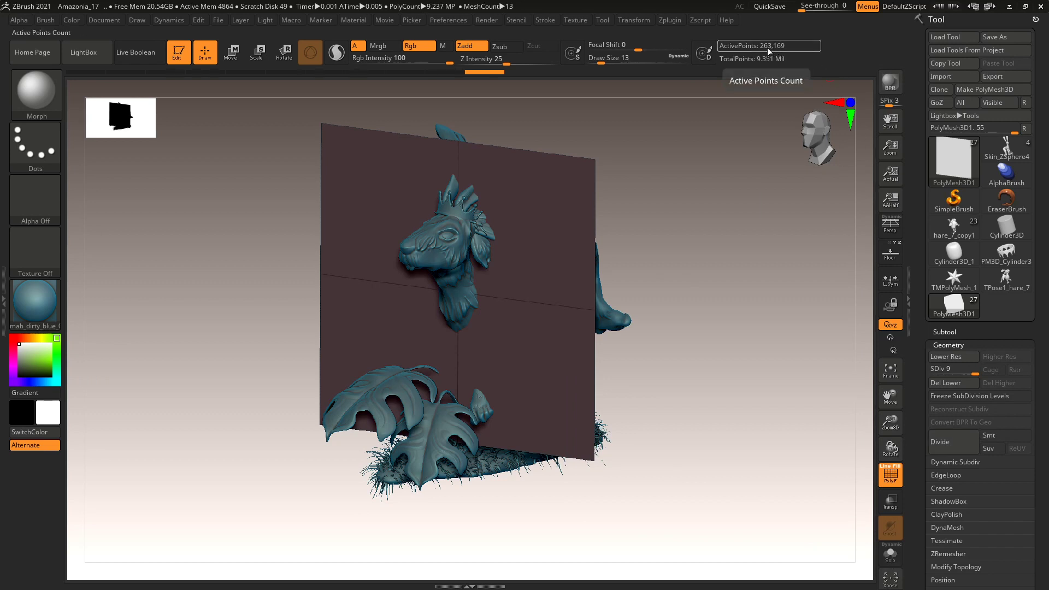
click(958, 449)
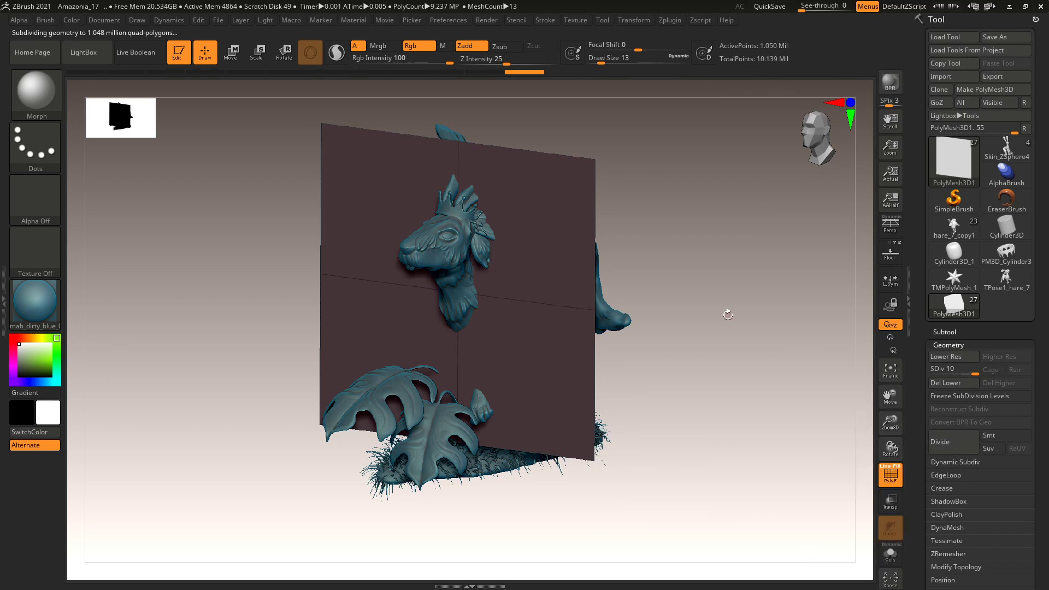
shift+drag(743, 317, 755, 311)
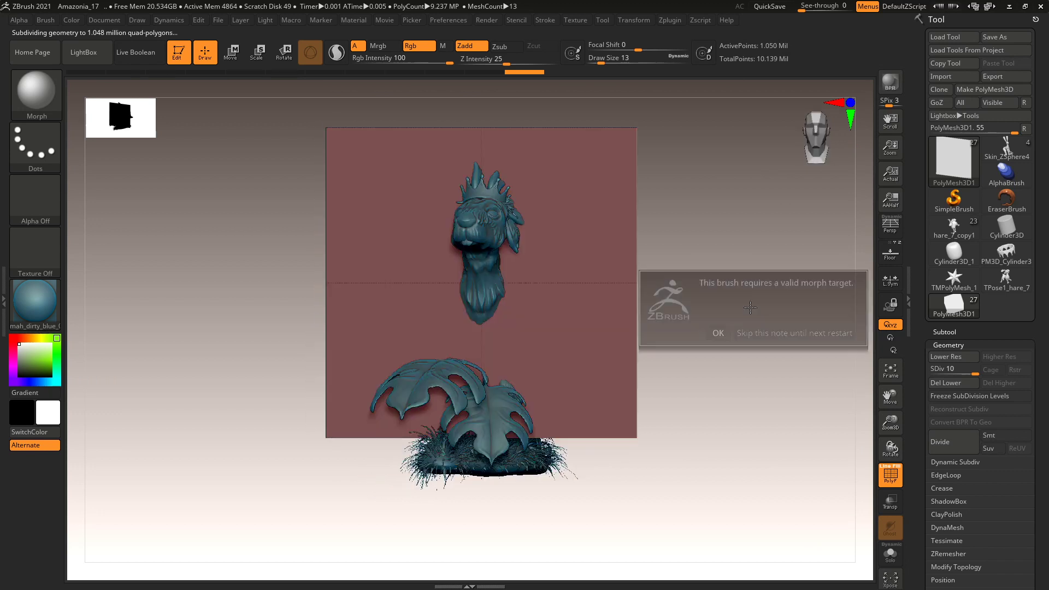
Dismiss the morph target note, turn on Solo, and frame the plane with F.
click(748, 337)
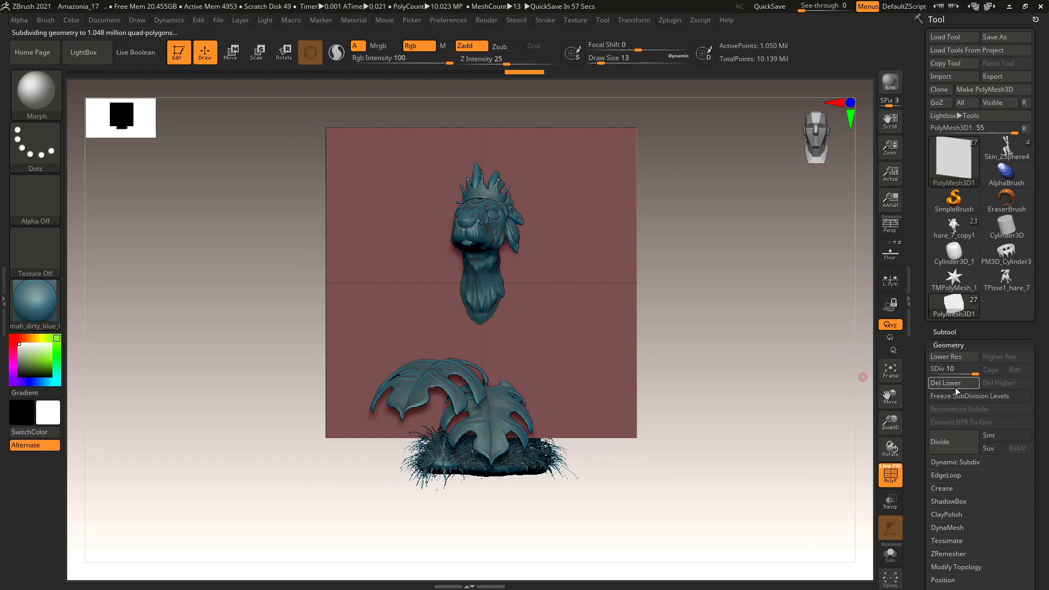
click(945, 345)
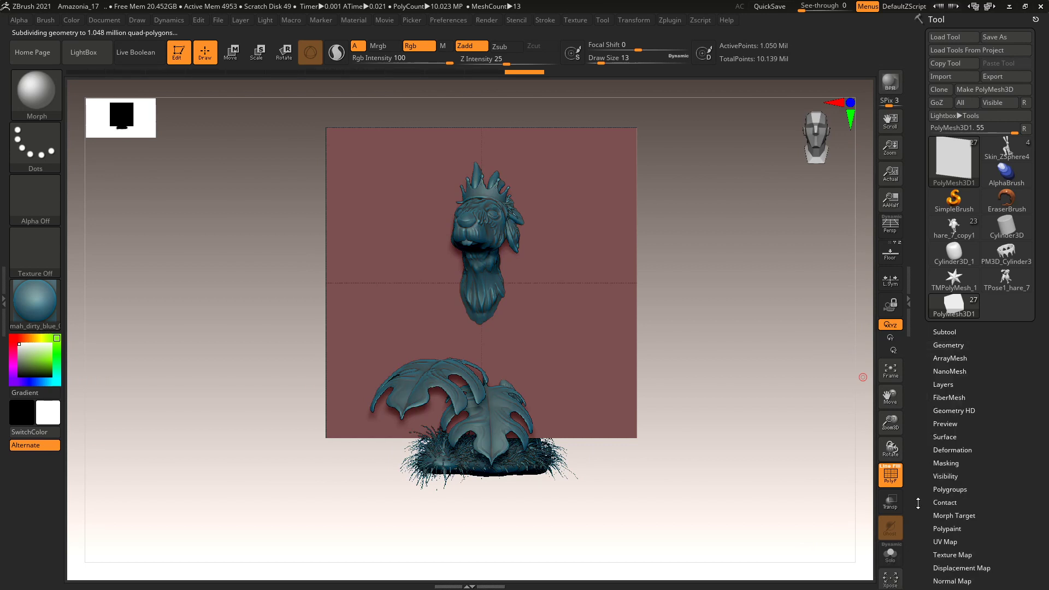
click(891, 555)
key(f)
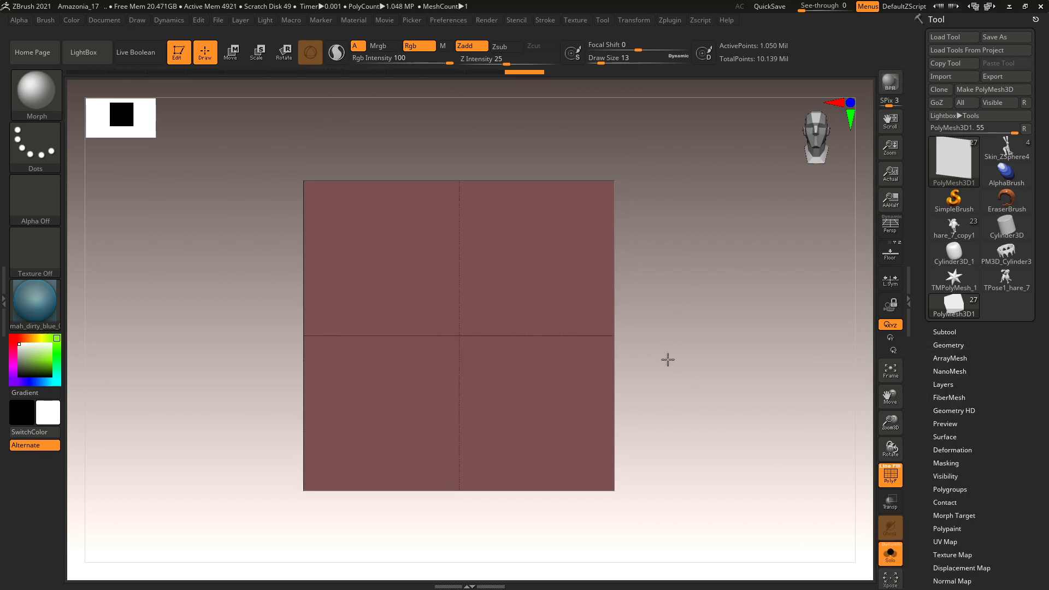
key(f)
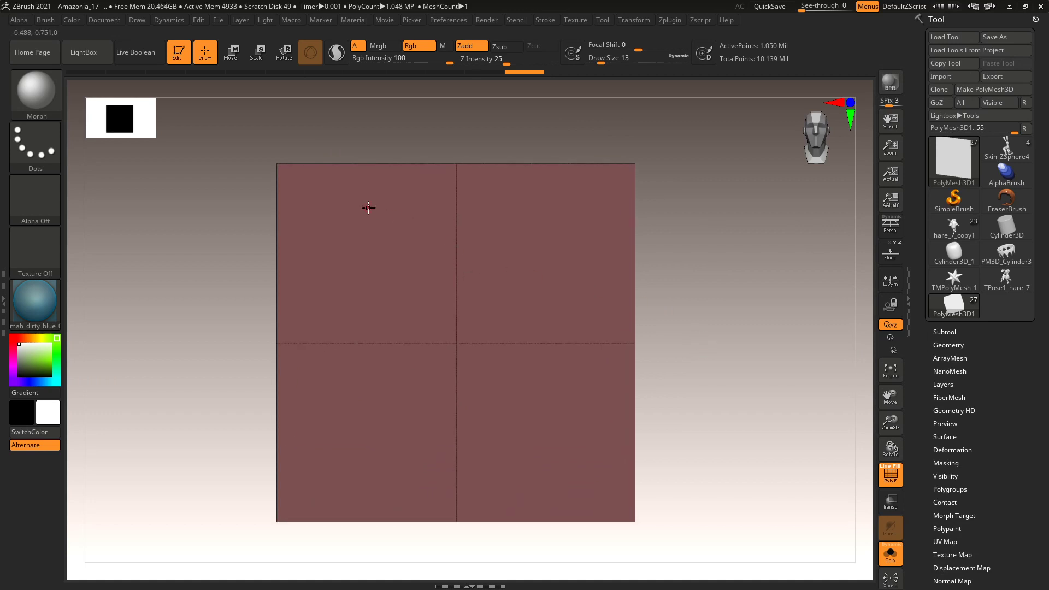
Choose MaskLasso as the masking brush from the Quick Pick.
key(ctrl)
click(38, 93)
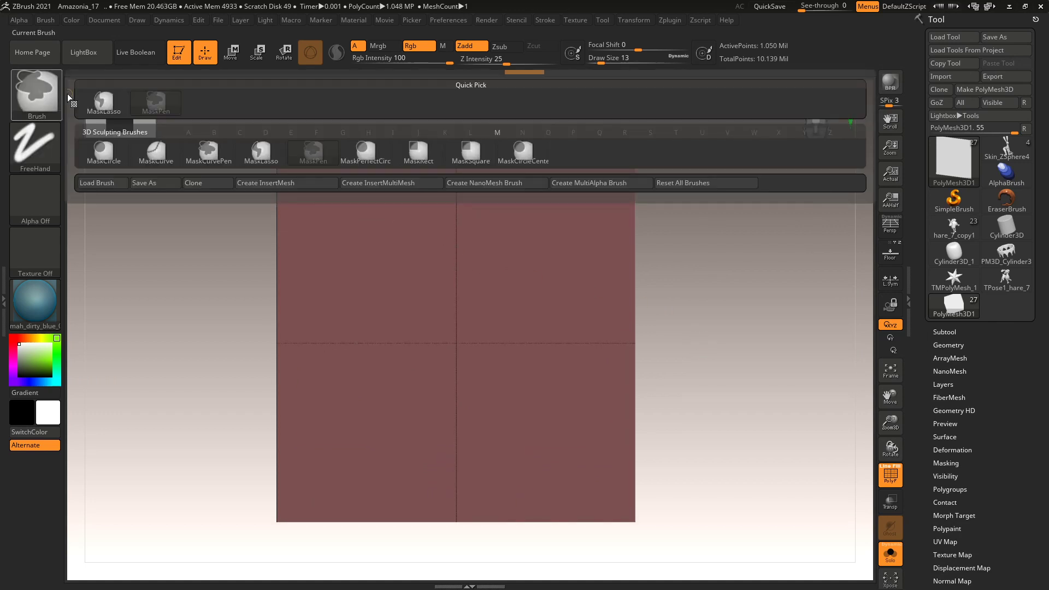
mouse_move(263, 155)
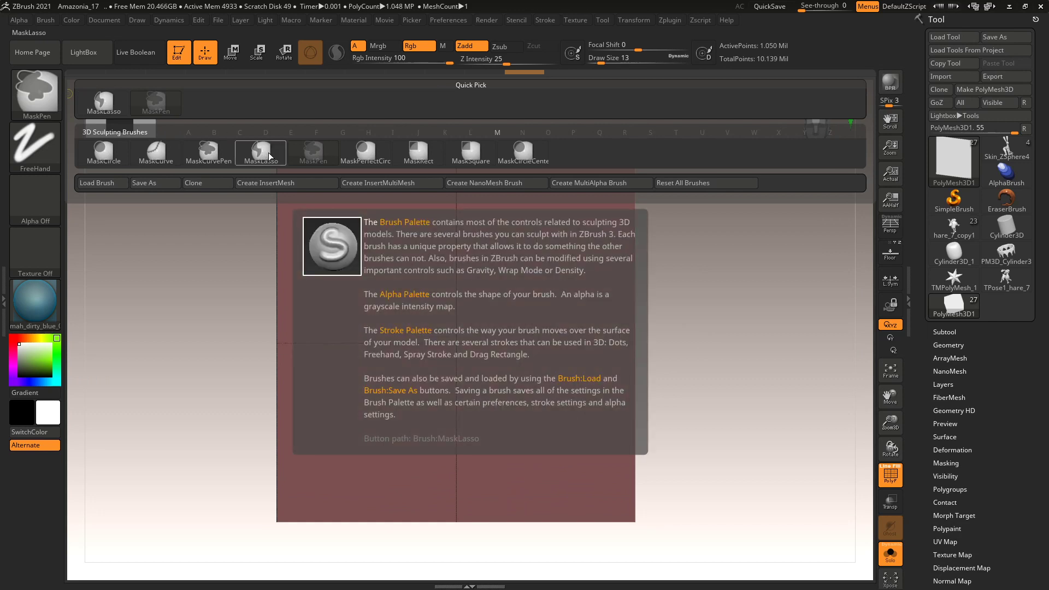
click(266, 156)
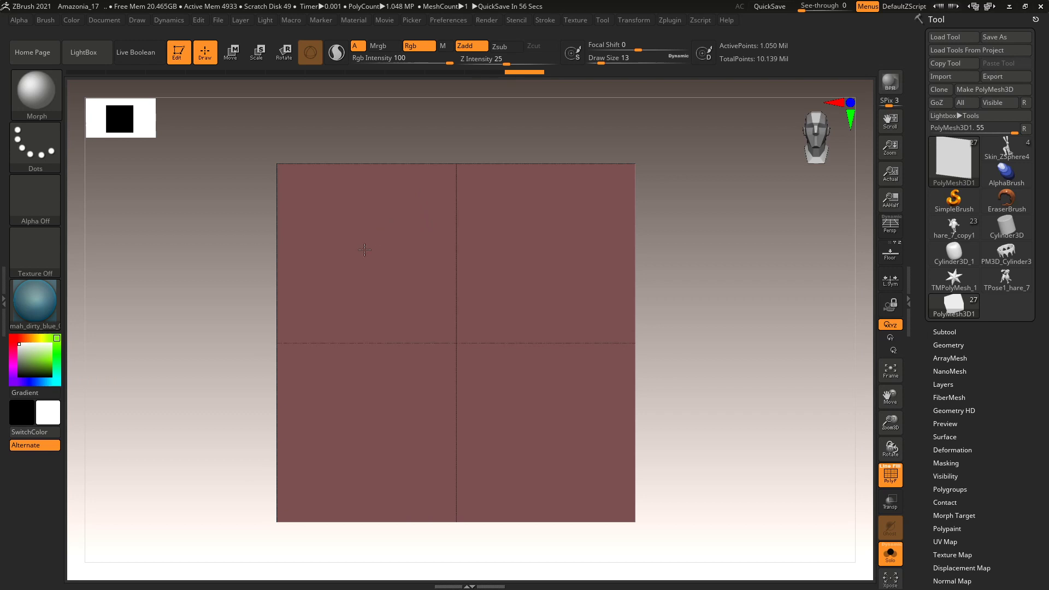
Try initial lasso masks on the plane, clearing and undoing the stray strokes.
mouse_move(400, 227)
ctrl+mouse_down()
mouse_move(352, 257)
mouse_move(343, 294)
mouse_move(390, 310)
mouse_move(388, 322)
mouse_move(334, 351)
mouse_move(315, 382)
mouse_move(338, 429)
mouse_move(419, 389)
mouse_move(424, 403)
mouse_move(382, 446)
mouse_move(389, 494)
mouse_move(423, 523)
mouse_move(502, 483)
mouse_move(515, 428)
mouse_move(463, 392)
mouse_move(474, 382)
mouse_move(509, 408)
mouse_move(562, 408)
mouse_move(543, 350)
mouse_move(467, 324)
mouse_move(579, 304)
mouse_move(529, 237)
mouse_move(415, 209)
ctrl+mouse_up()
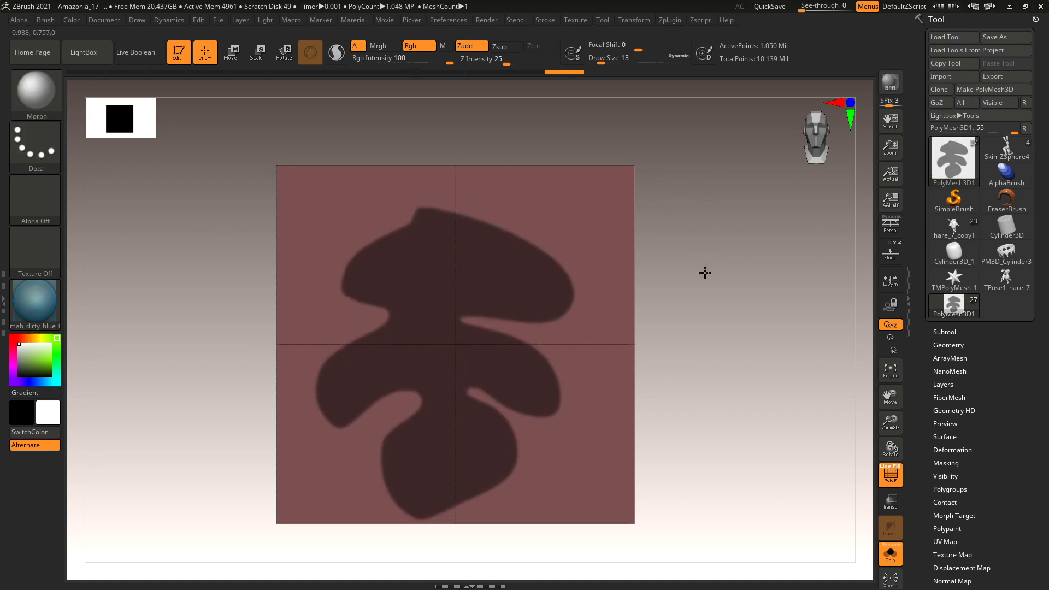
scroll(707, 299, up, 5)
scroll(709, 297, down, 5)
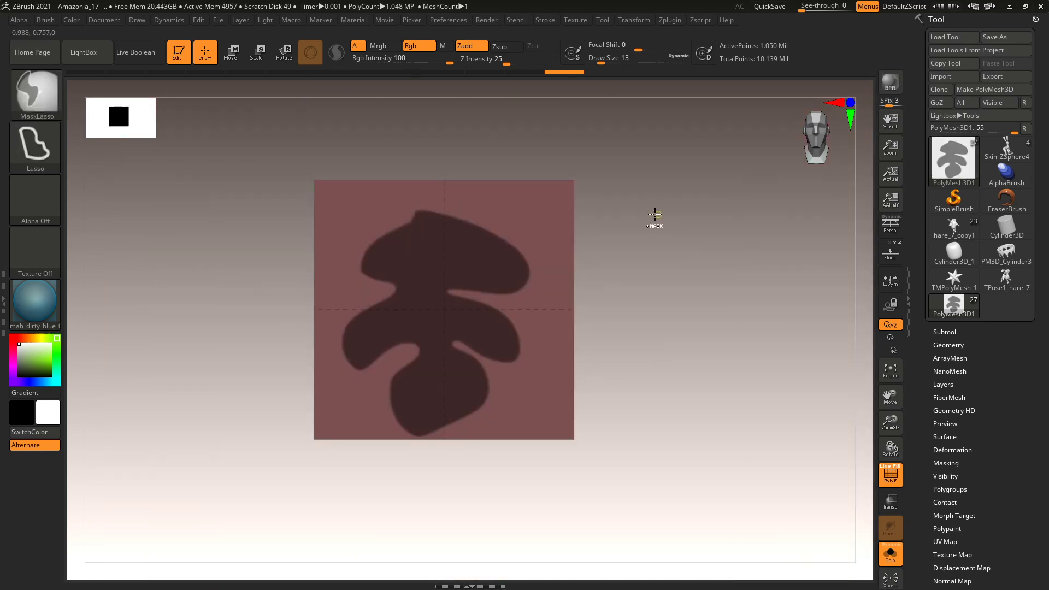
ctrl+drag(654, 218, 452, 228)
scroll(622, 229, up, 1)
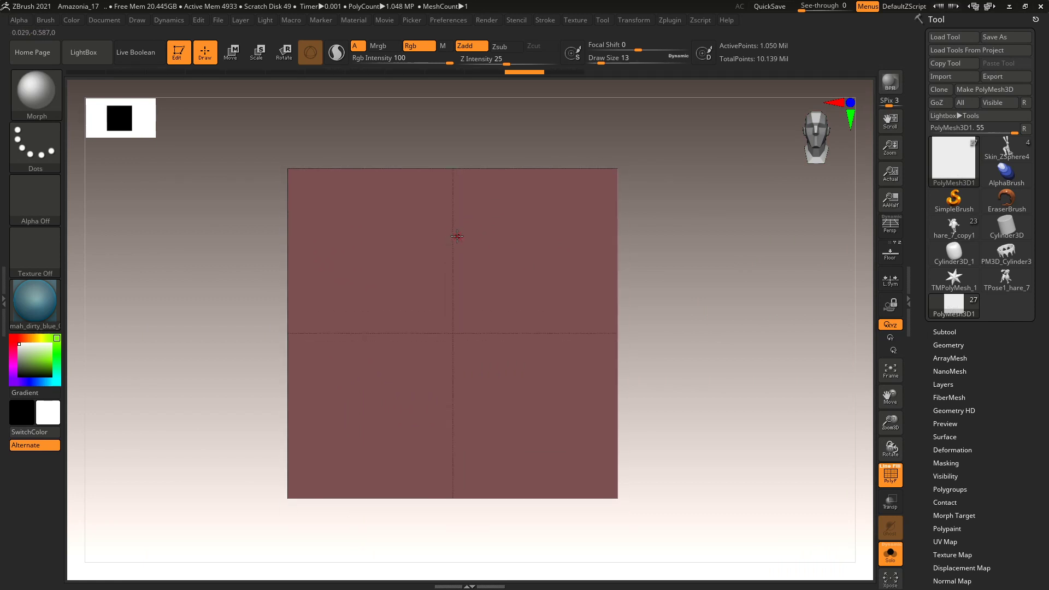
mouse_move(454, 224)
ctrl+mouse_down()
mouse_move(545, 288)
mouse_move(478, 334)
ctrl+mouse_up()
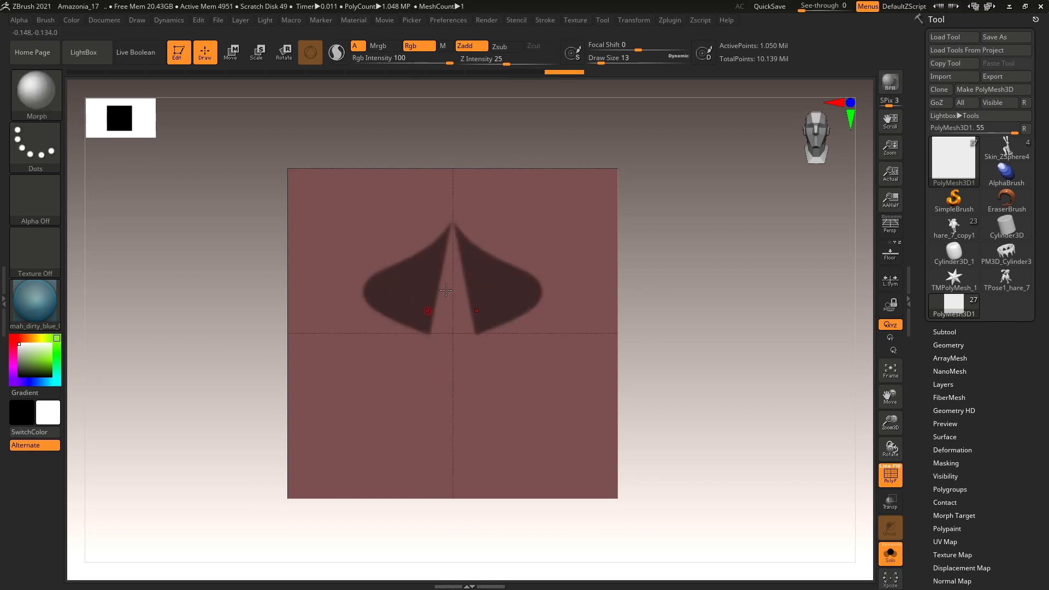
key(ctrl+z)
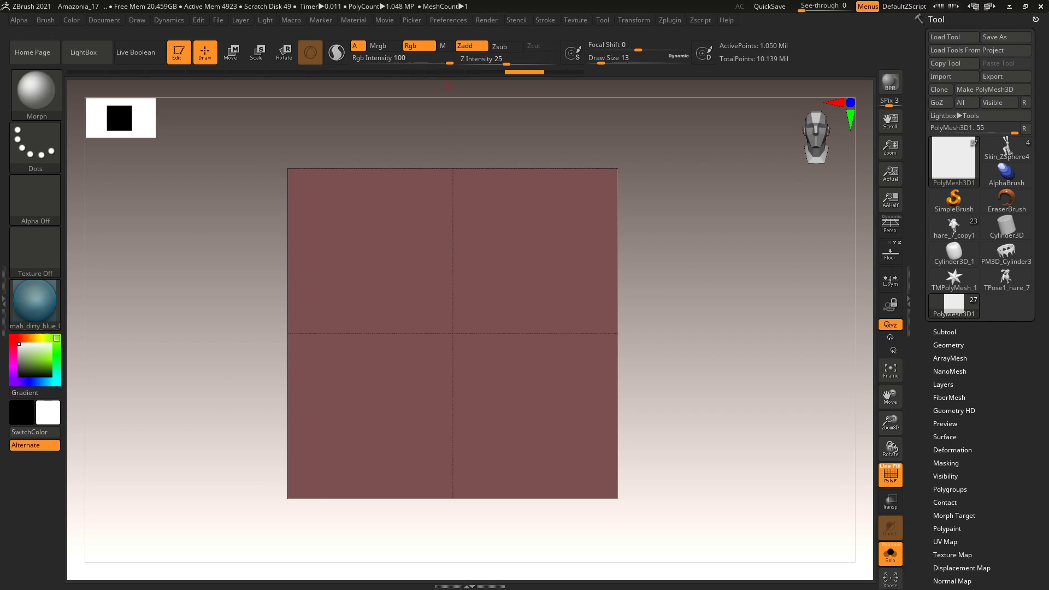
Check the reference image, then lasso-mask the leaf's upper lobe and side outline.
key(alt+Tab)
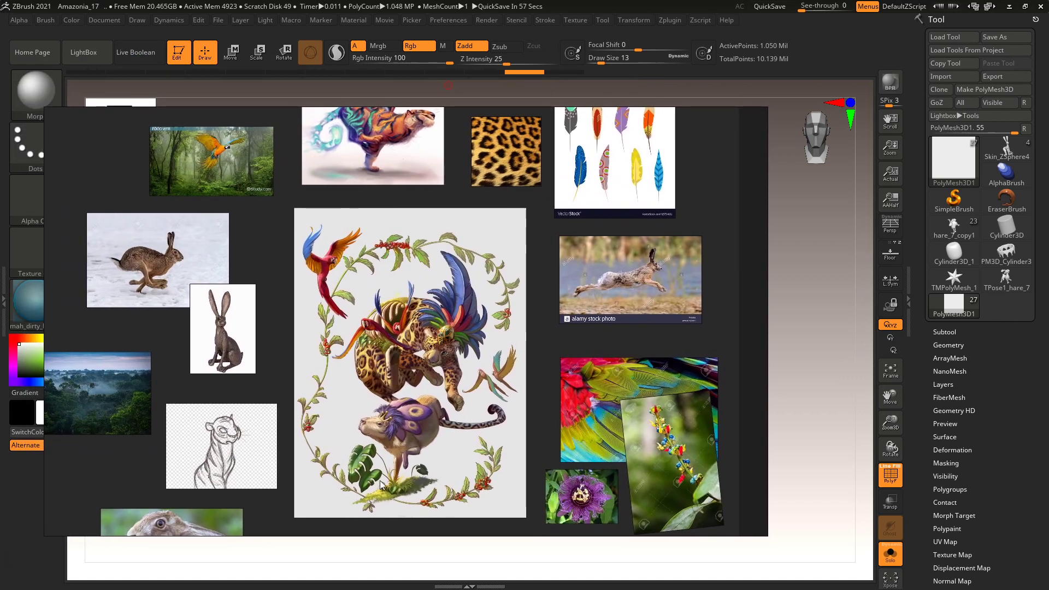
key(alt+Tab)
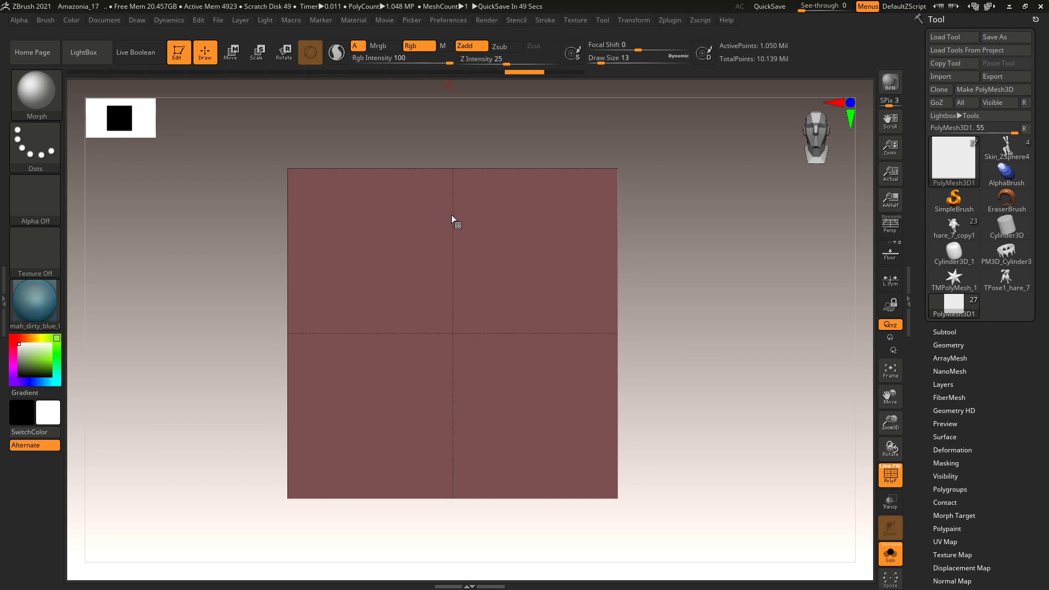
key(ctrl)
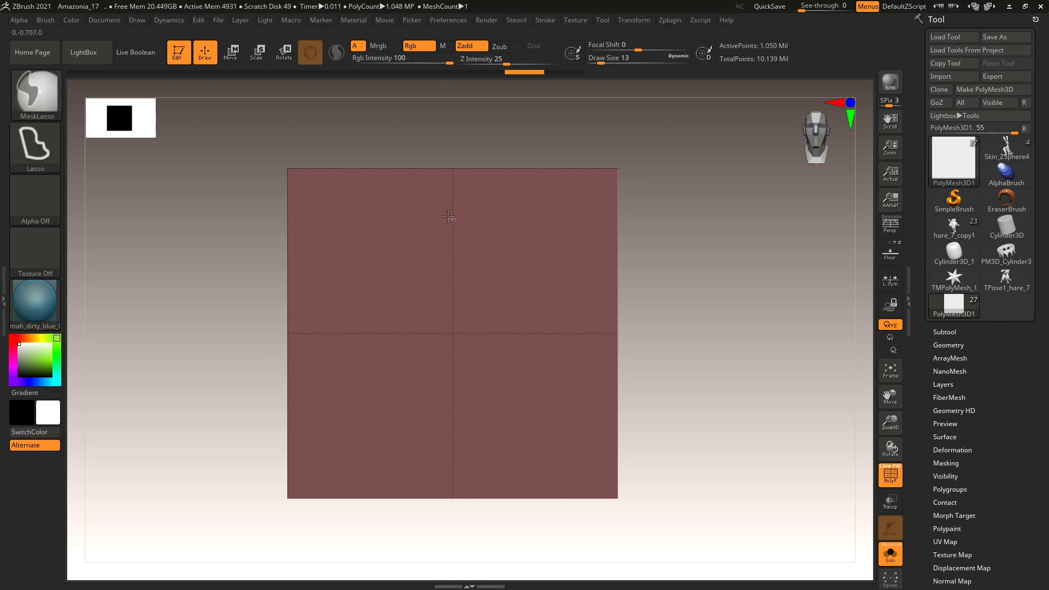
mouse_move(444, 212)
ctrl+mouse_down()
mouse_move(403, 201)
mouse_move(369, 216)
mouse_move(331, 246)
mouse_move(318, 273)
mouse_move(342, 281)
mouse_move(397, 243)
mouse_move(388, 260)
ctrl+mouse_up()
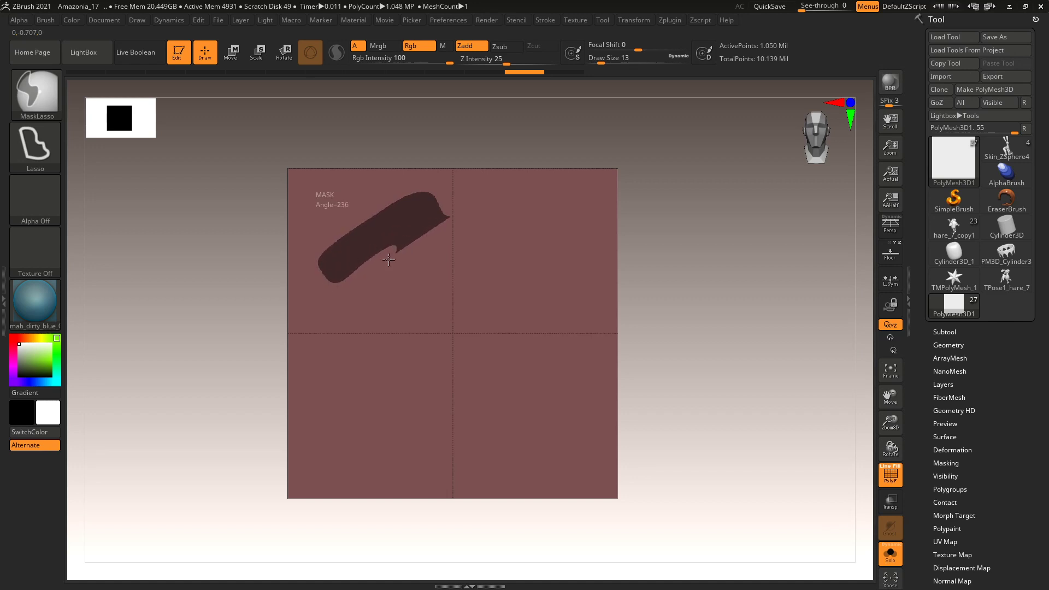
mouse_move(347, 290)
ctrl+mouse_down()
mouse_move(329, 338)
mouse_move(345, 362)
mouse_move(398, 317)
mouse_move(411, 334)
mouse_move(367, 382)
mouse_move(357, 400)
mouse_move(365, 416)
mouse_move(380, 417)
mouse_move(410, 383)
mouse_move(420, 389)
mouse_move(416, 448)
mouse_move(456, 482)
ctrl+mouse_up()
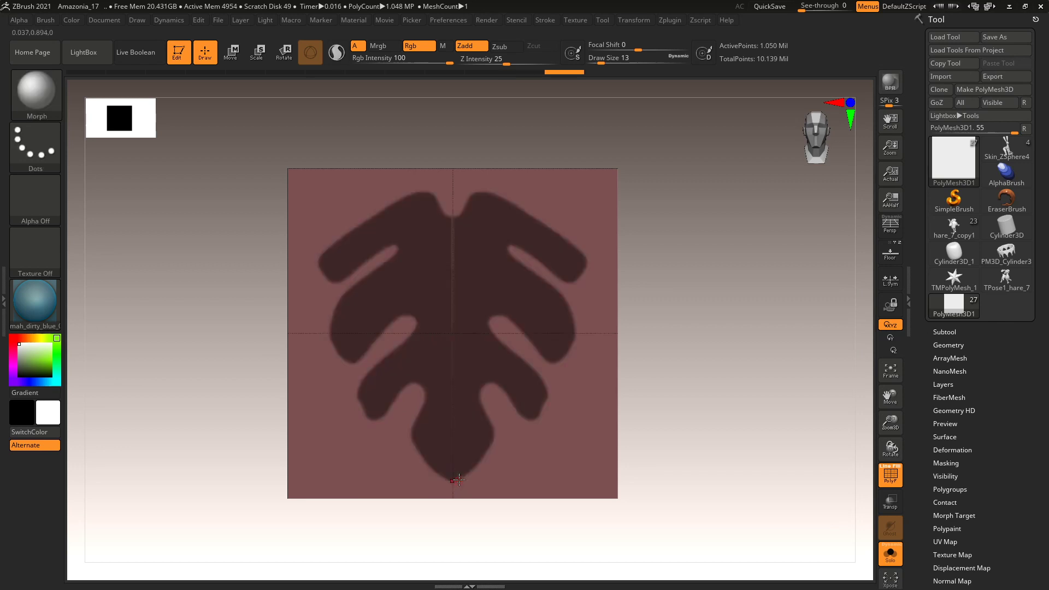
Refine the leaf mask's edges and the area near the midline.
mouse_move(382, 365)
ctrl+mouse_down()
mouse_move(356, 399)
mouse_move(371, 421)
mouse_move(389, 382)
ctrl+mouse_up()
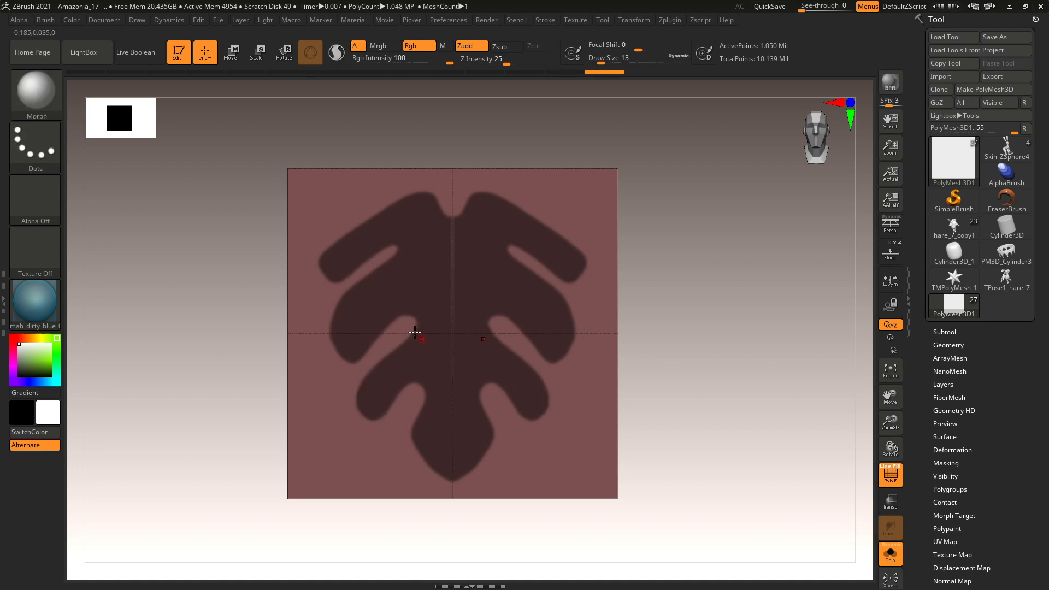
mouse_move(344, 302)
ctrl+mouse_down()
mouse_move(335, 350)
mouse_move(349, 358)
ctrl+mouse_up()
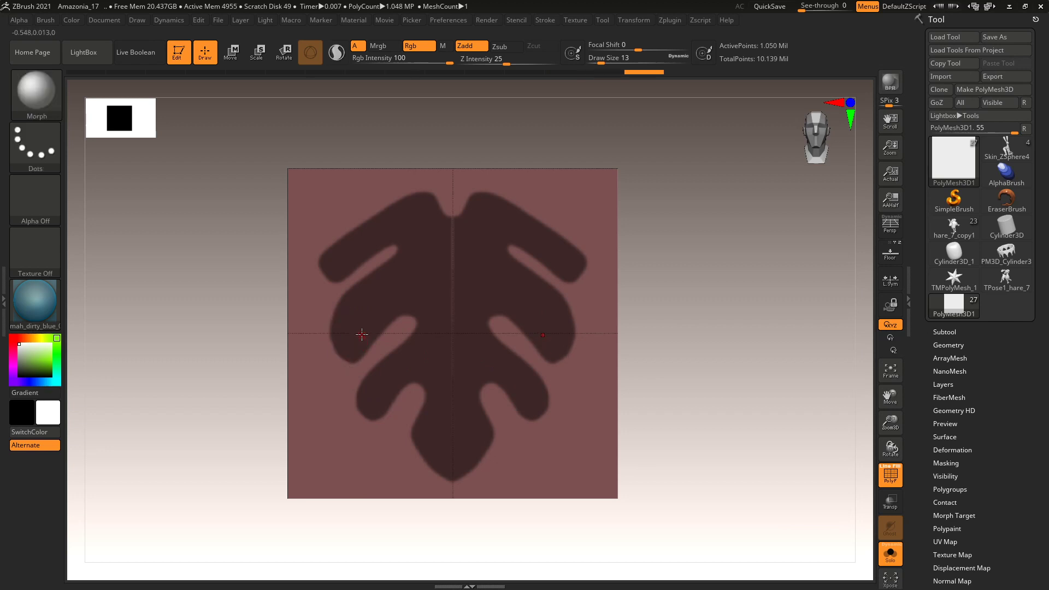
mouse_move(346, 304)
ctrl+mouse_down()
mouse_move(333, 337)
mouse_move(358, 347)
ctrl+mouse_up()
mouse_move(454, 222)
ctrl+mouse_down()
mouse_move(471, 288)
mouse_move(453, 379)
mouse_move(436, 298)
ctrl+mouse_up()
ctrl+drag(436, 241, 450, 222)
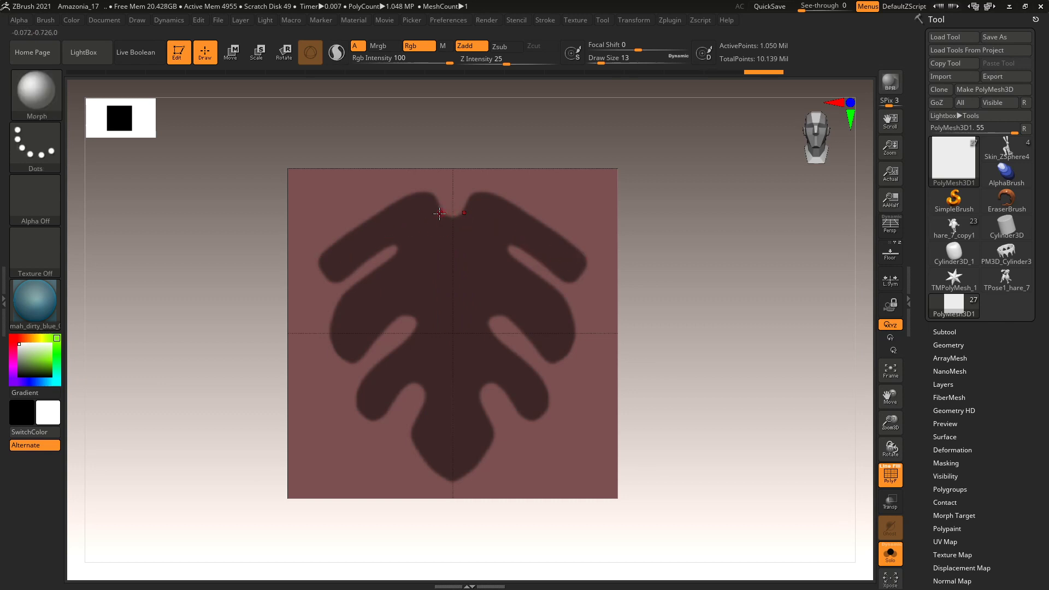
Lasso-mask a thin stem extending from the leaf's top centre.
key(ctrl)
ctrl+drag(448, 201, 451, 163)
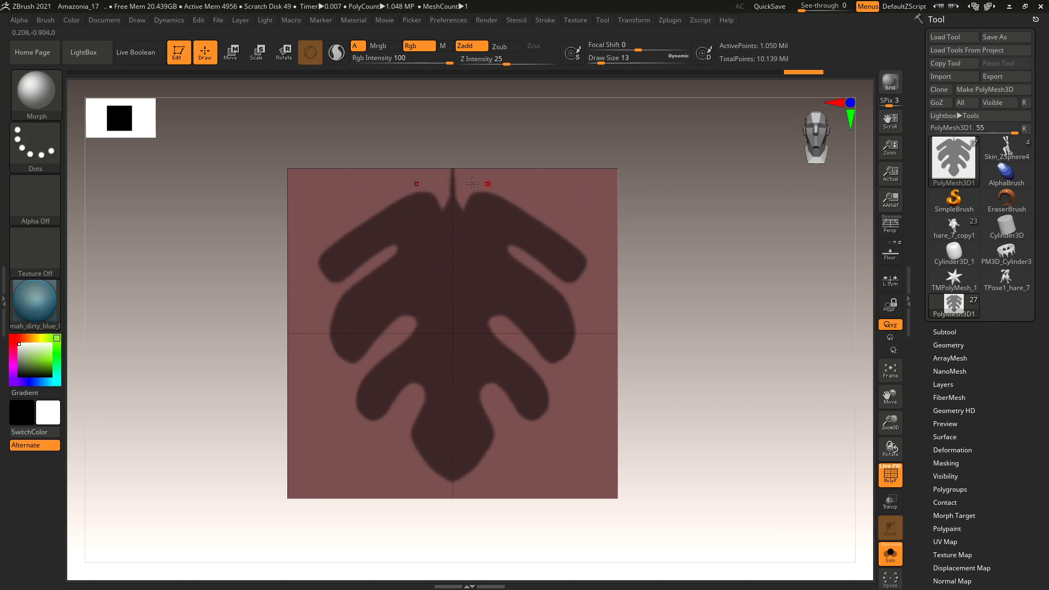
key(ctrl)
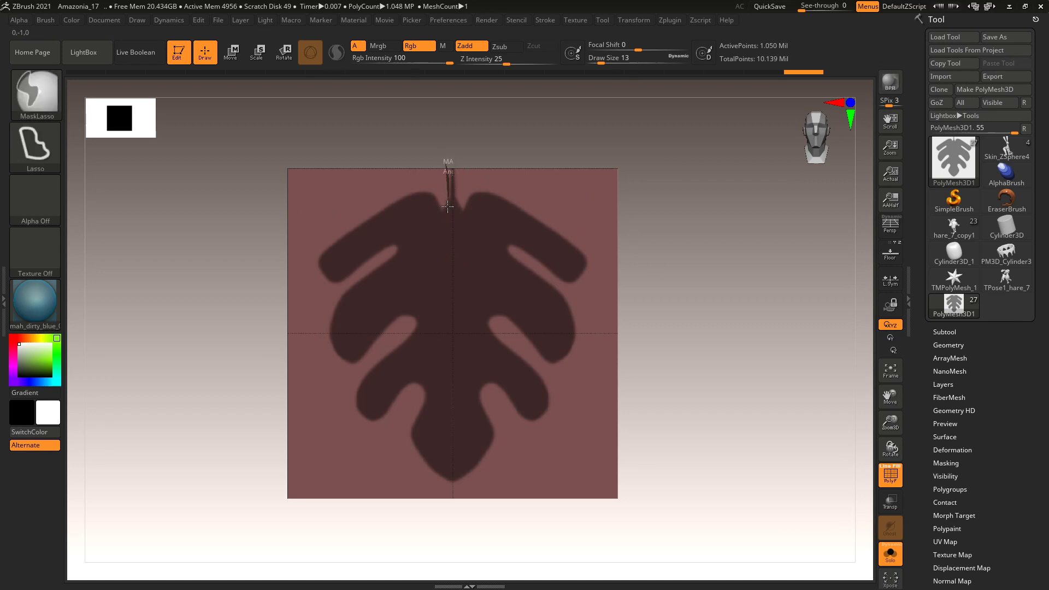
mouse_move(447, 221)
ctrl+mouse_down()
mouse_move(457, 224)
mouse_move(459, 199)
mouse_move(452, 159)
mouse_move(467, 146)
ctrl+mouse_up()
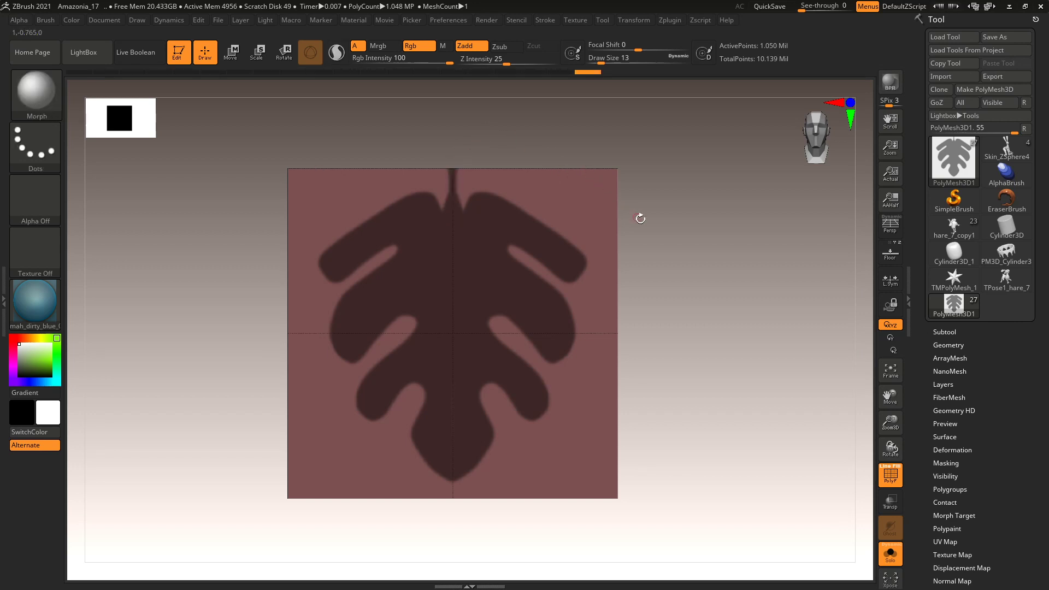
Inspect the leaf mask up close, toggling PolyF and the mask to check its edges.
click(895, 480)
click(896, 482)
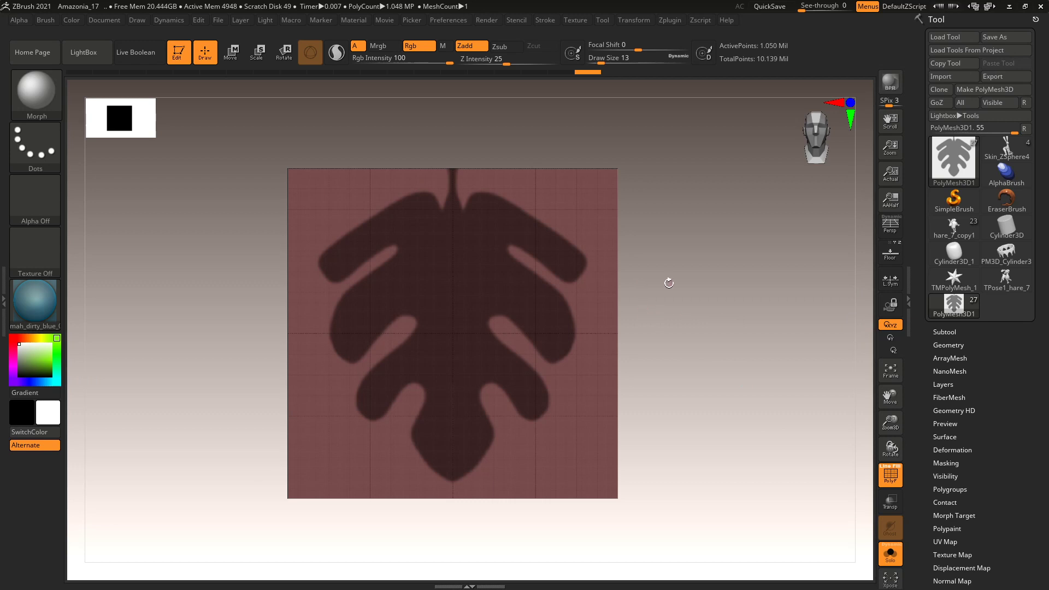
key(ctrl)
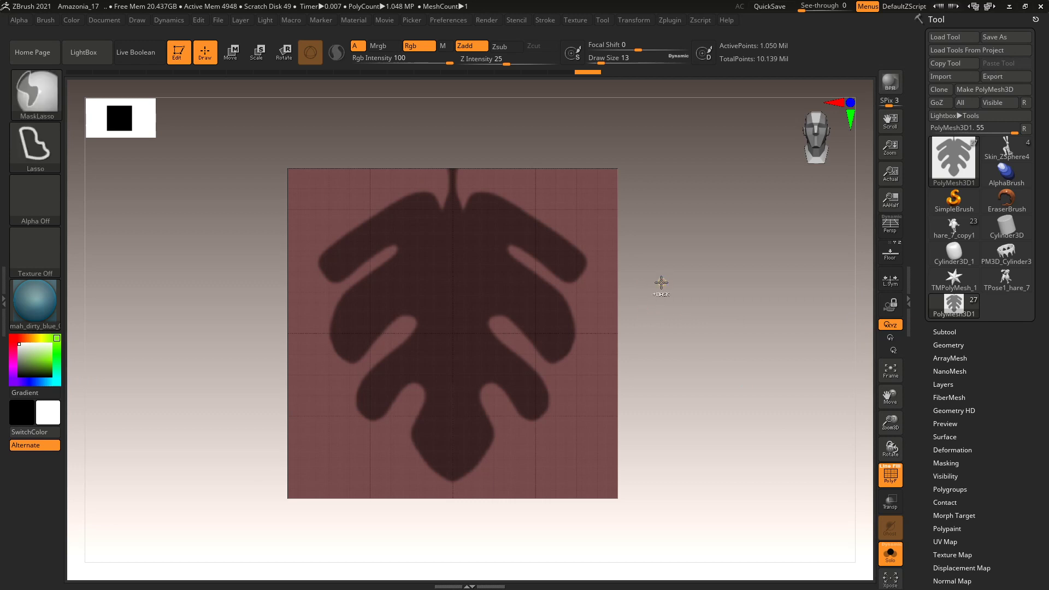
ctrl+drag(662, 282, 661, 279)
alt+drag(710, 333, 722, 415)
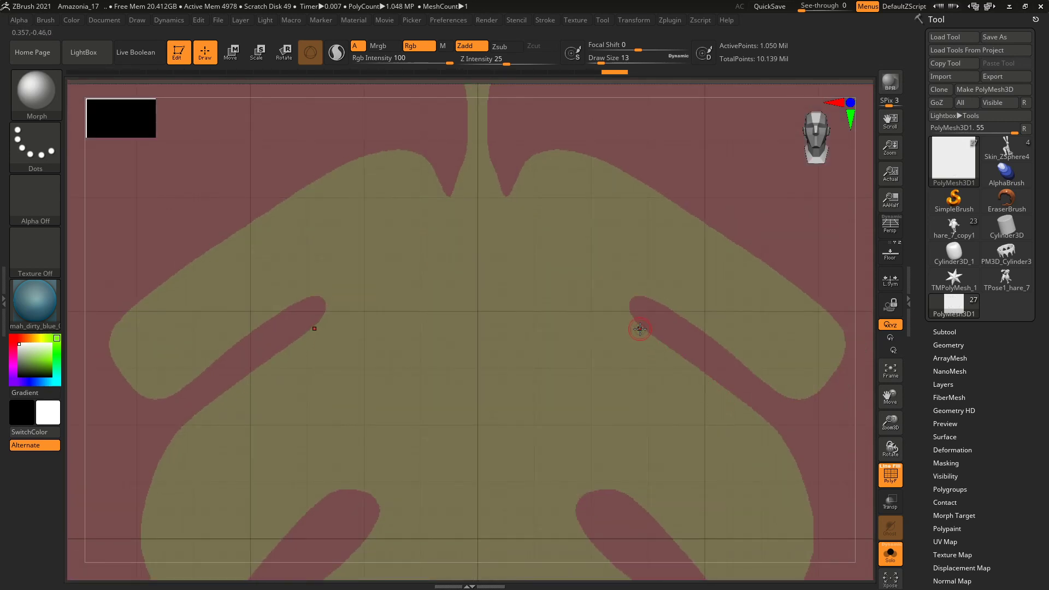
key(ctrl+a)
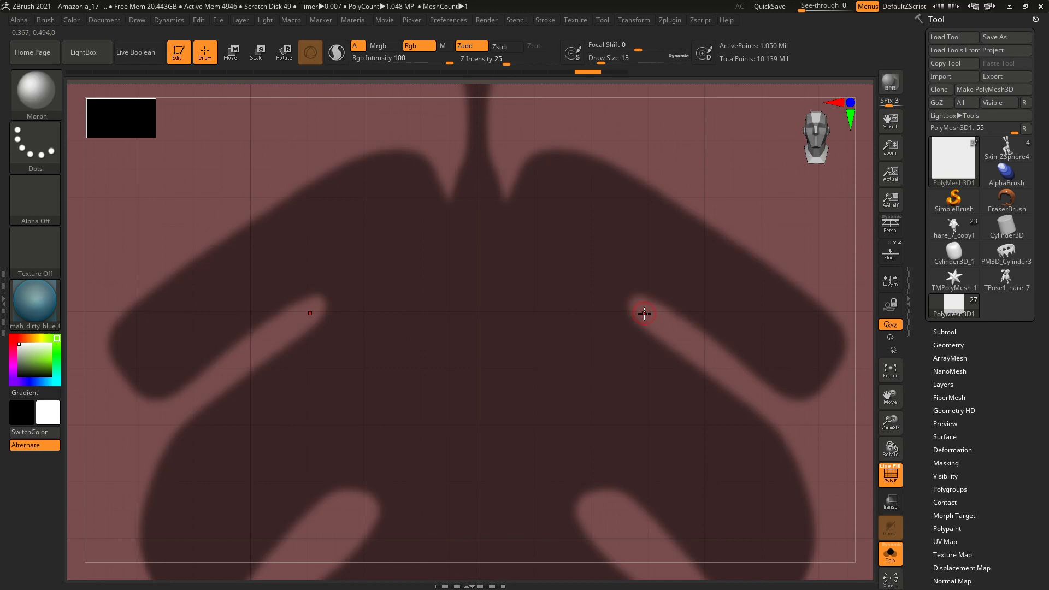
ctrl+click(645, 319)
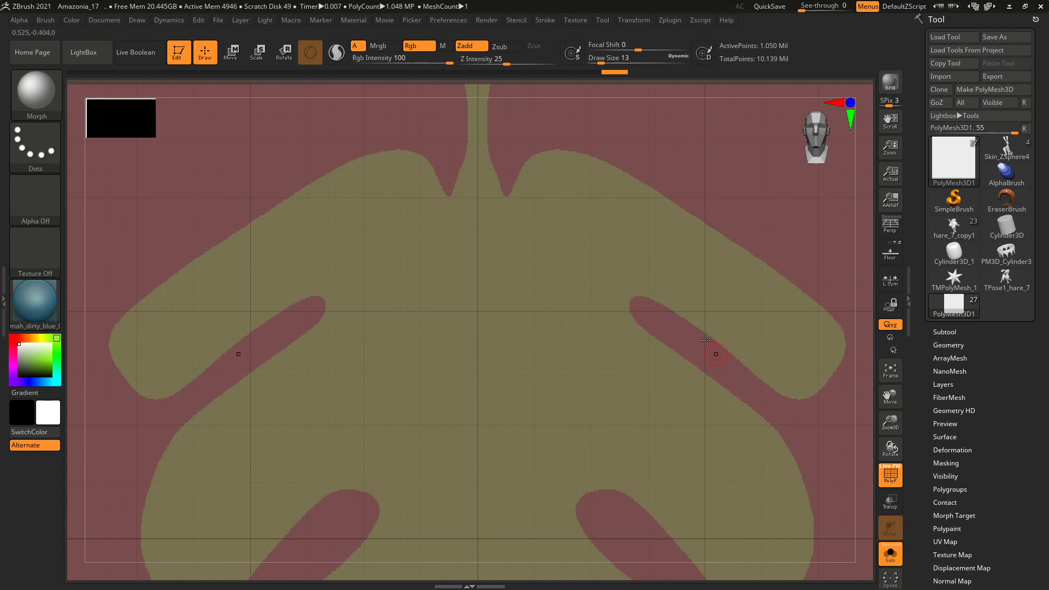
key(ctrl+i)
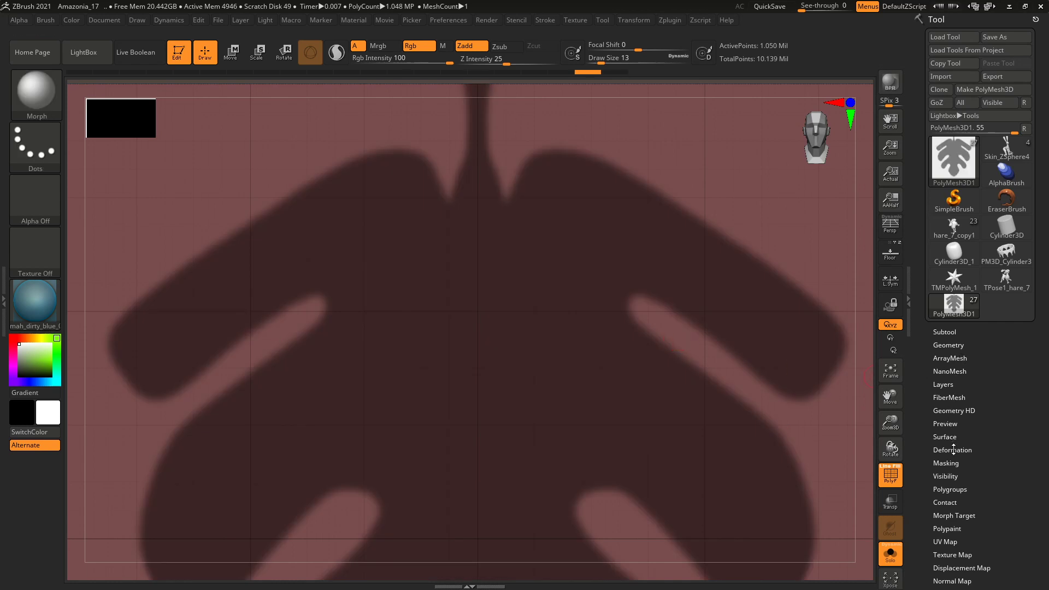
Look through the Geometry and EdgeLoop options, then bring up Tool > Masking.
click(949, 345)
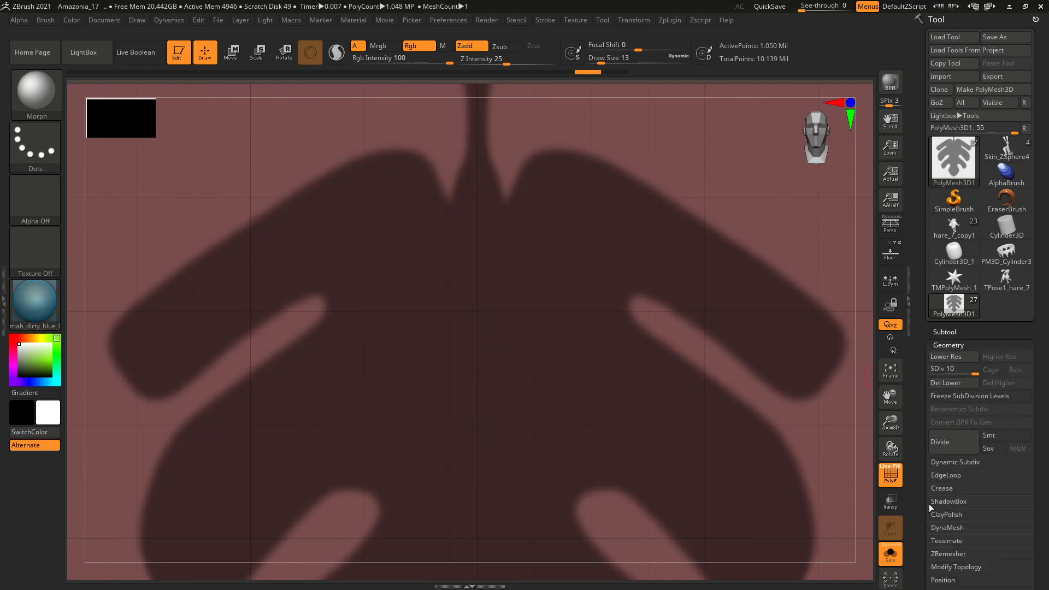
click(937, 475)
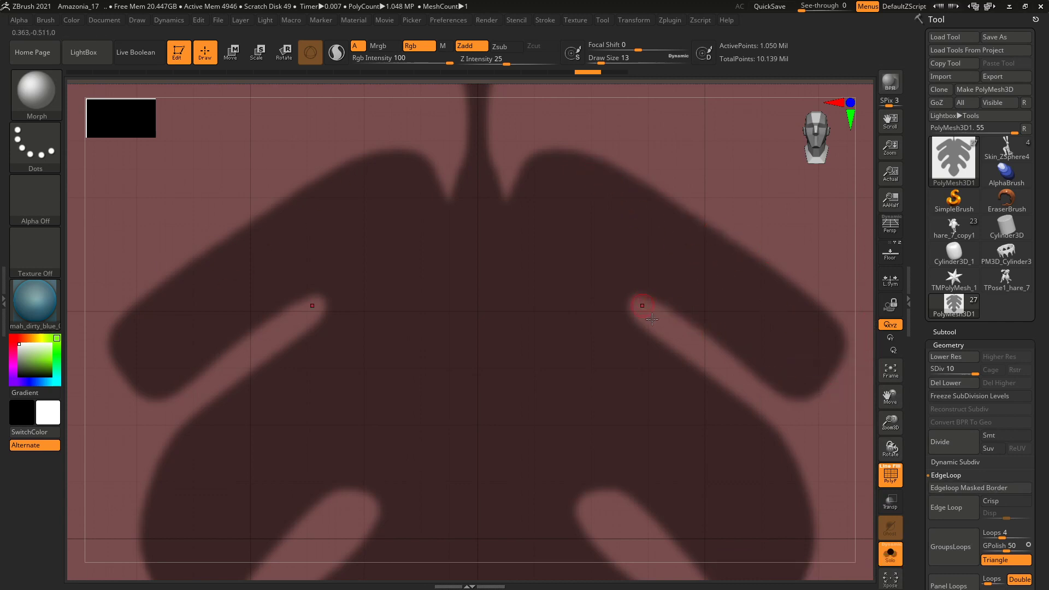
click(947, 345)
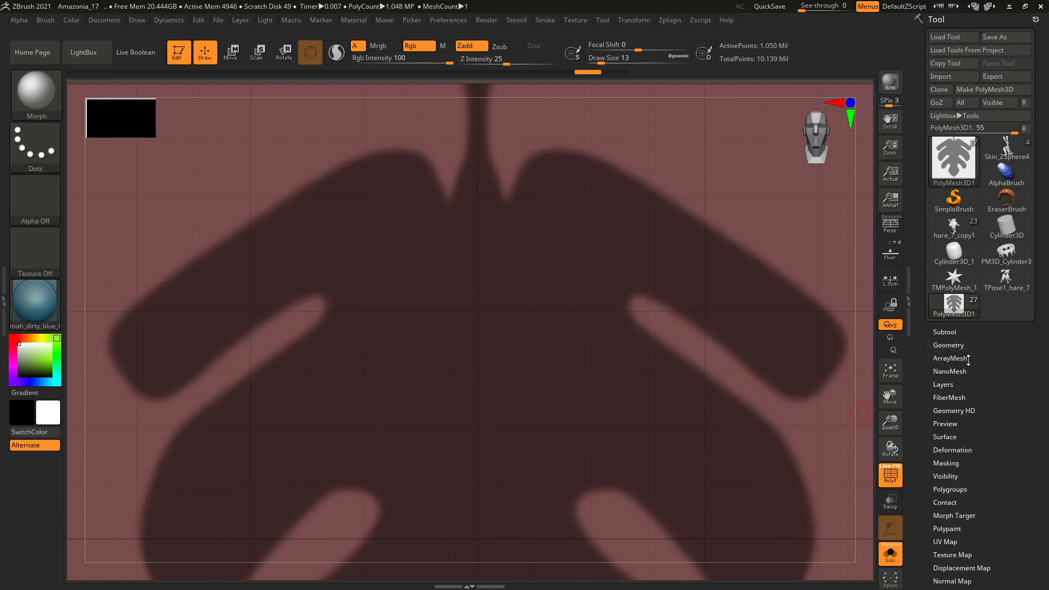
click(952, 464)
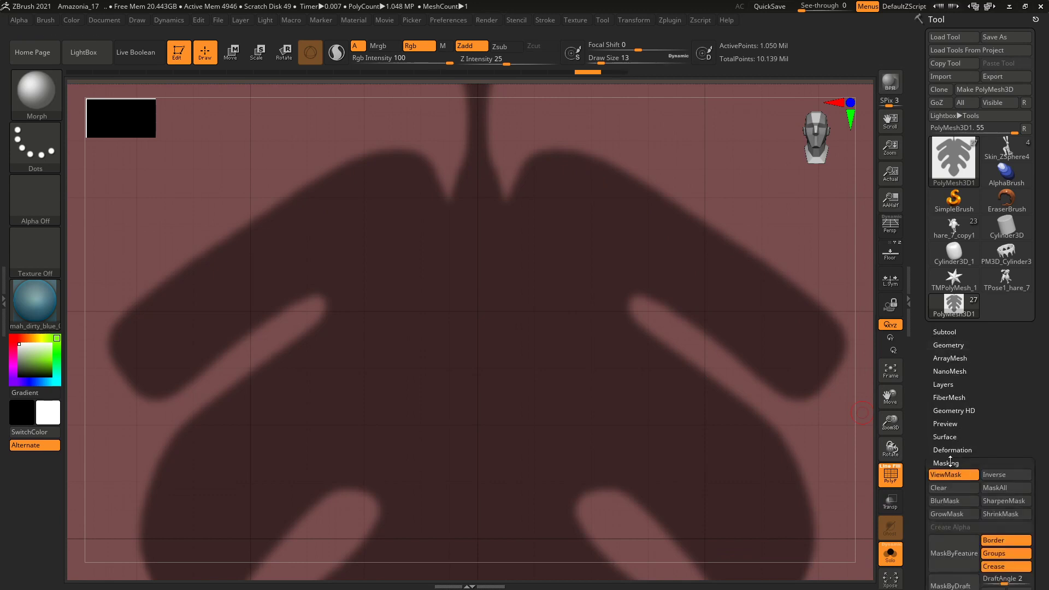
Sharpen the leaf mask, Del Lower subdivisions, add an Edgeloop Masked Border, and turn PolyF off.
click(997, 502)
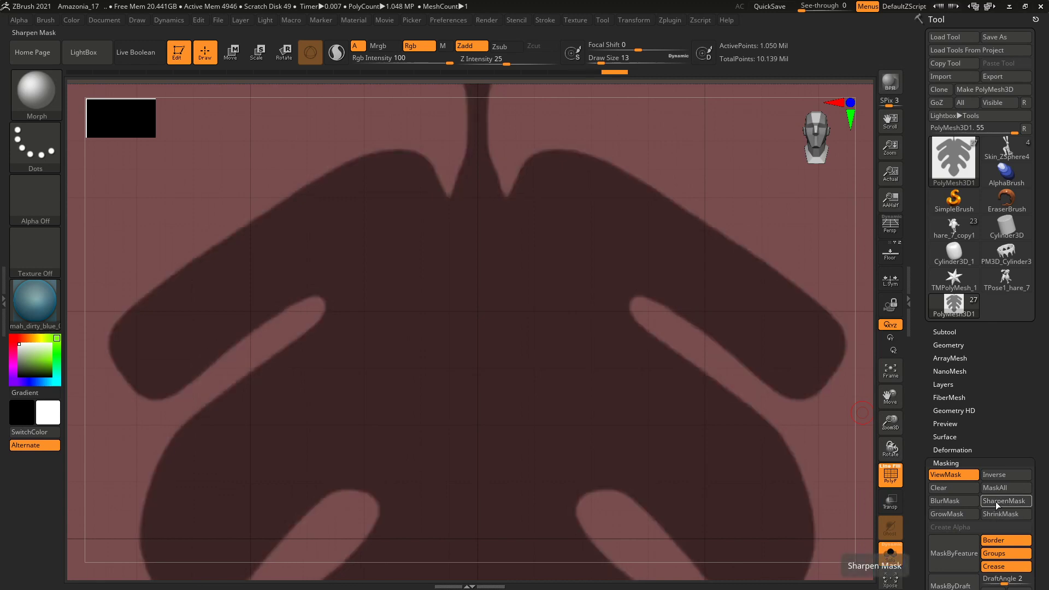
click(946, 344)
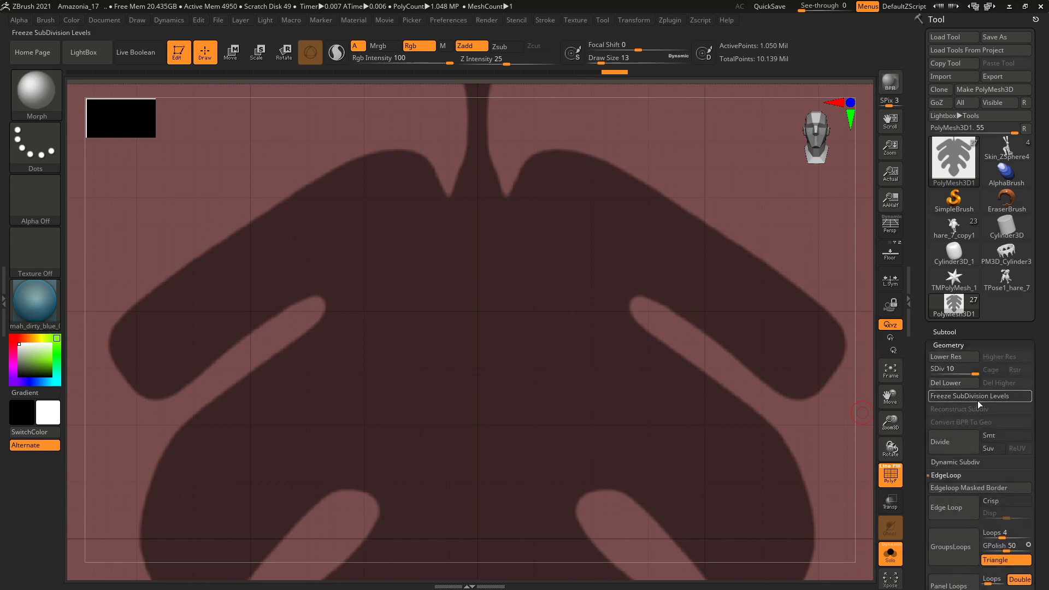
click(975, 486)
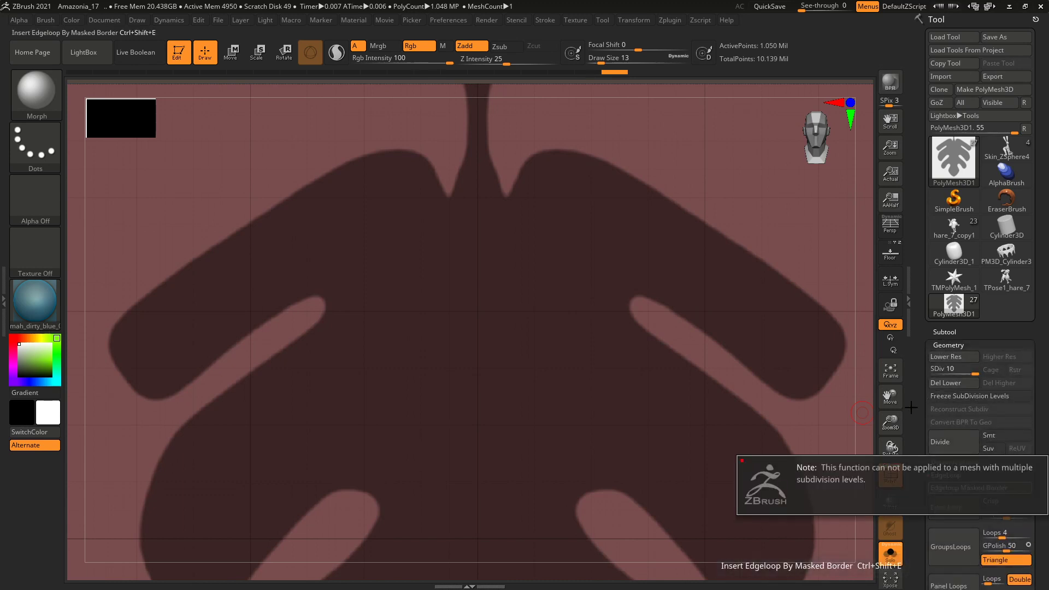
click(944, 382)
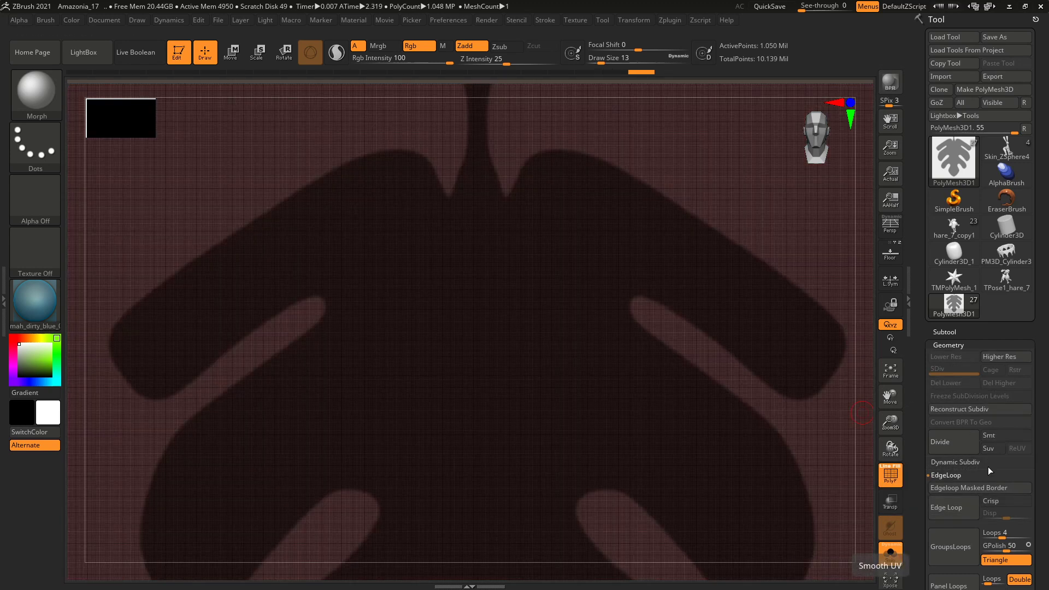
click(959, 487)
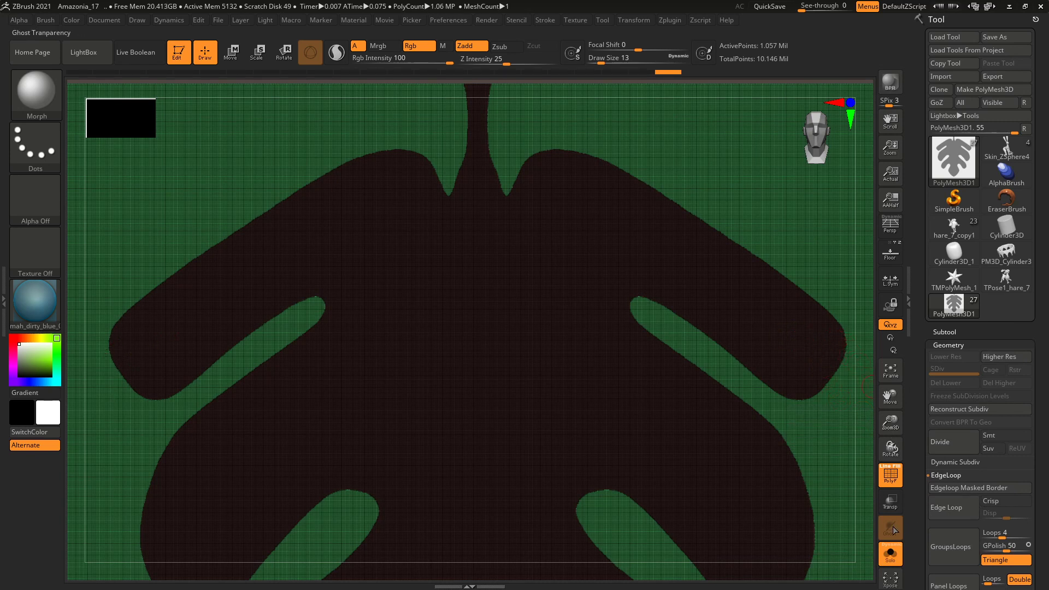
click(889, 471)
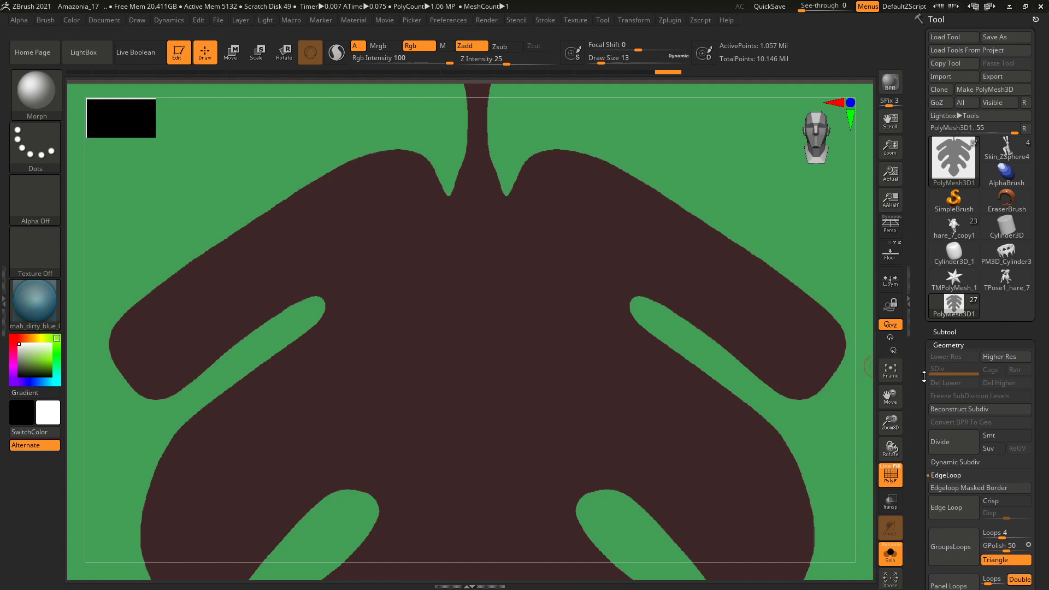
Hide the green polygroup surrounding the leaf and zoom out to see the whole leaf.
key(ctrl+shift)
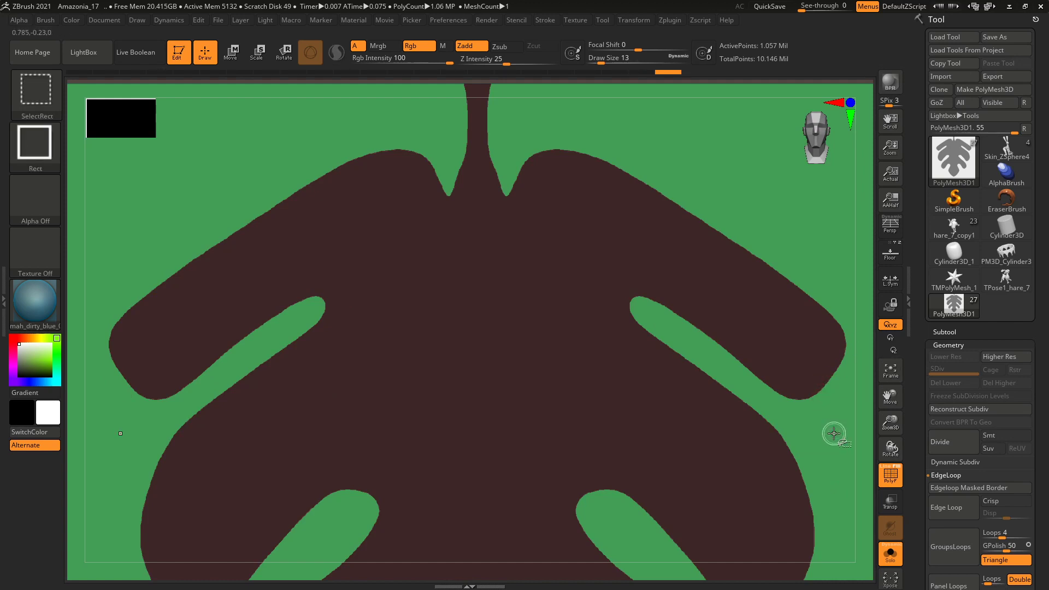
ctrl+shift+click(834, 433)
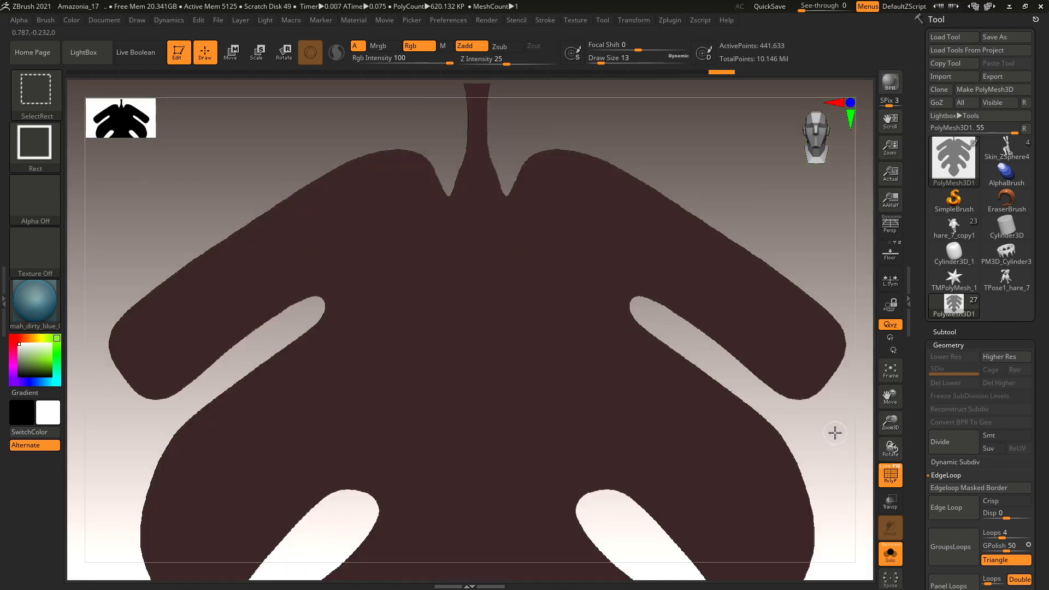
mouse_move(819, 426)
alt+mouse_down()
mouse_move(756, 286)
mouse_move(518, 213)
mouse_move(645, 279)
mouse_move(661, 315)
mouse_move(658, 344)
mouse_move(714, 297)
alt+mouse_up()
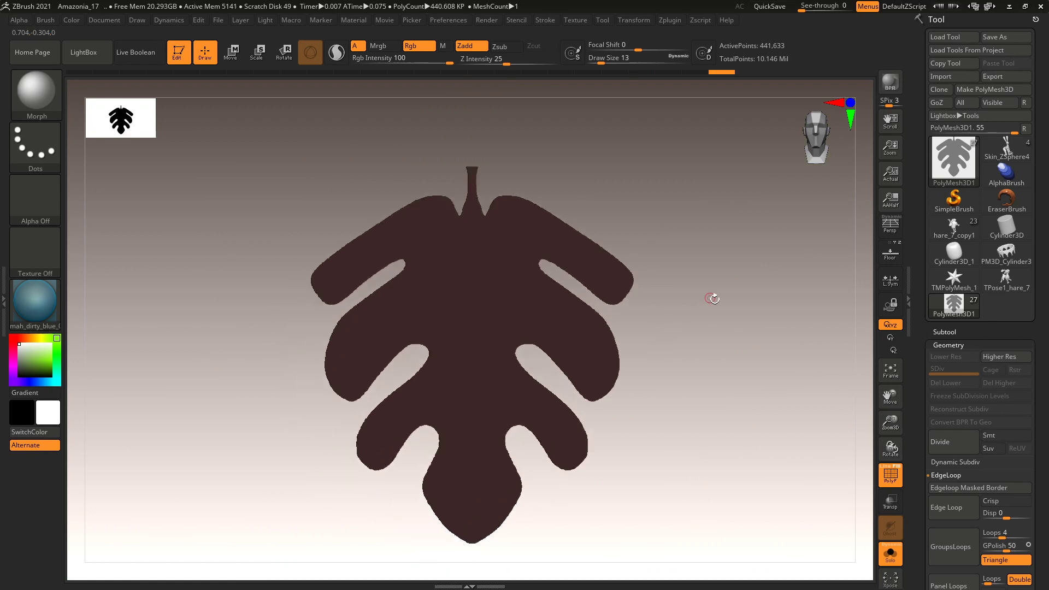
Delete the hidden plane geometry with Modify Topology > Del Hidden, then view the leaf from the side.
click(949, 345)
click(949, 345)
drag(916, 552, 916, 270)
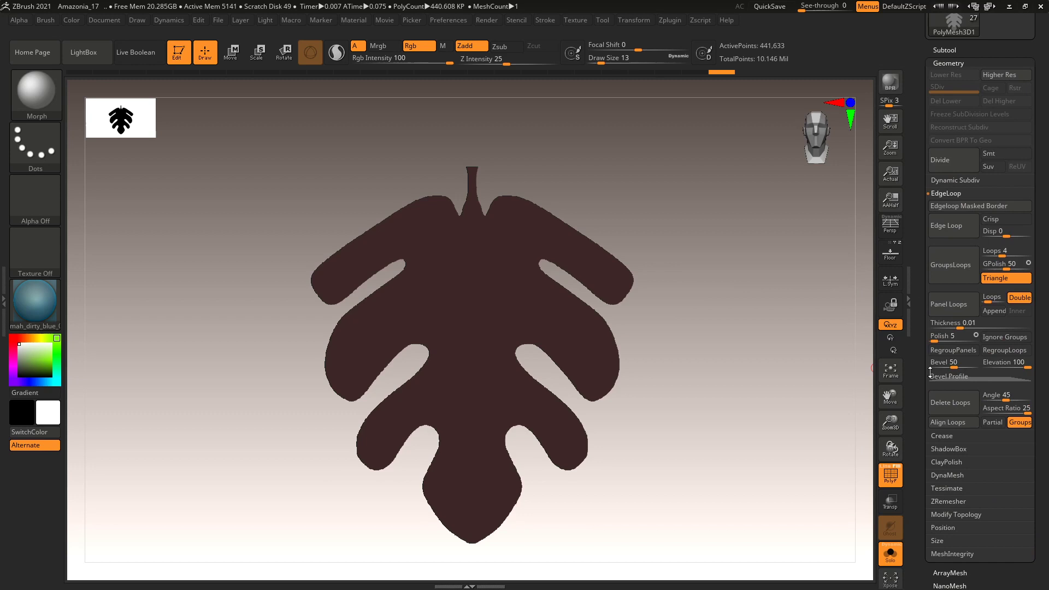
click(956, 514)
drag(920, 426, 919, 452)
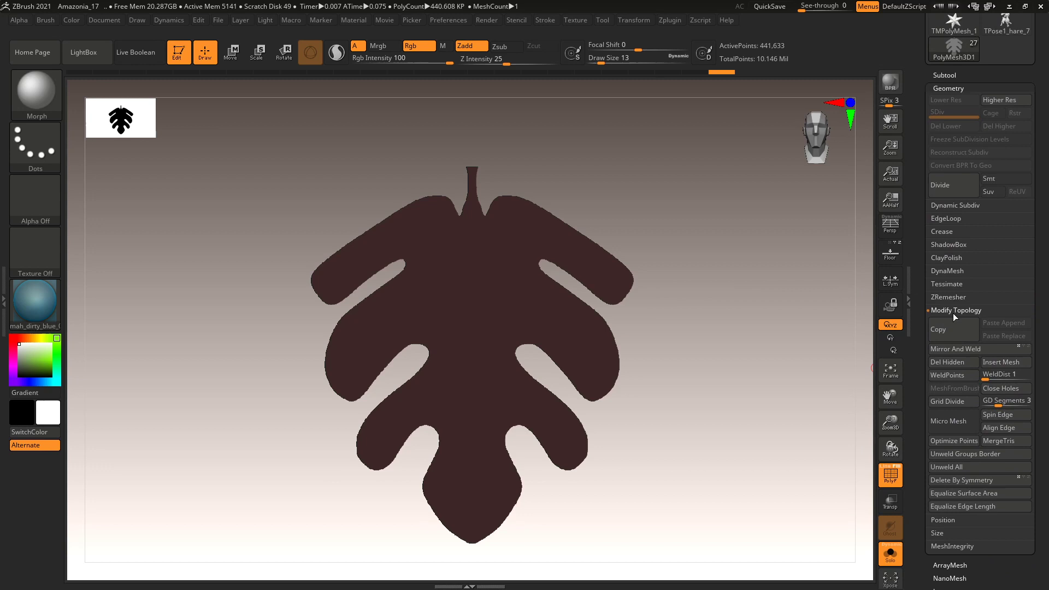
click(956, 362)
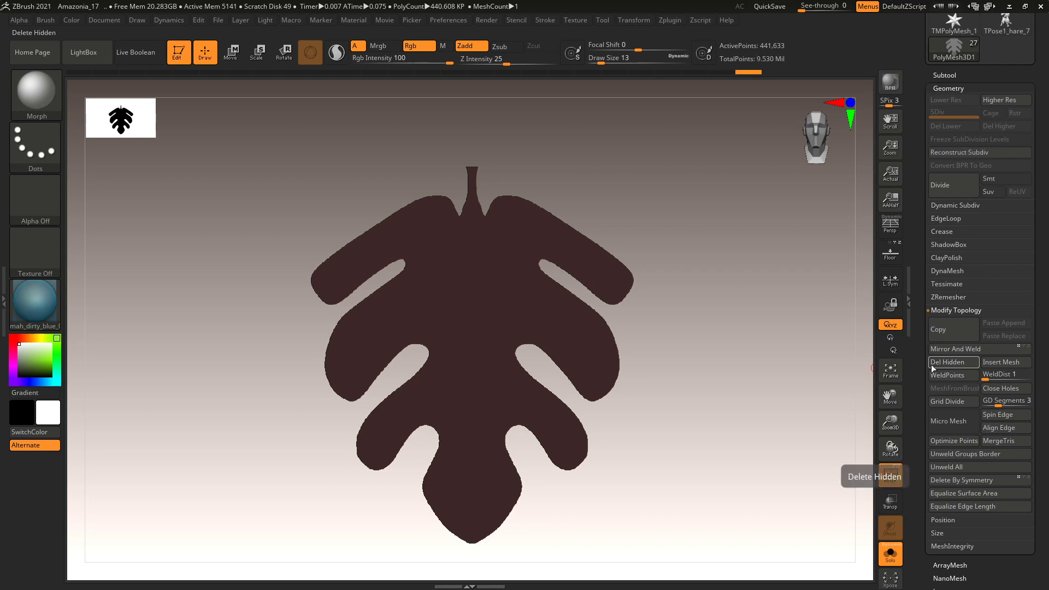
mouse_move(735, 323)
mouse_down()
mouse_move(740, 342)
mouse_move(735, 320)
mouse_move(629, 322)
mouse_move(694, 320)
mouse_move(735, 492)
mouse_move(693, 358)
mouse_move(744, 448)
mouse_move(679, 317)
mouse_up()
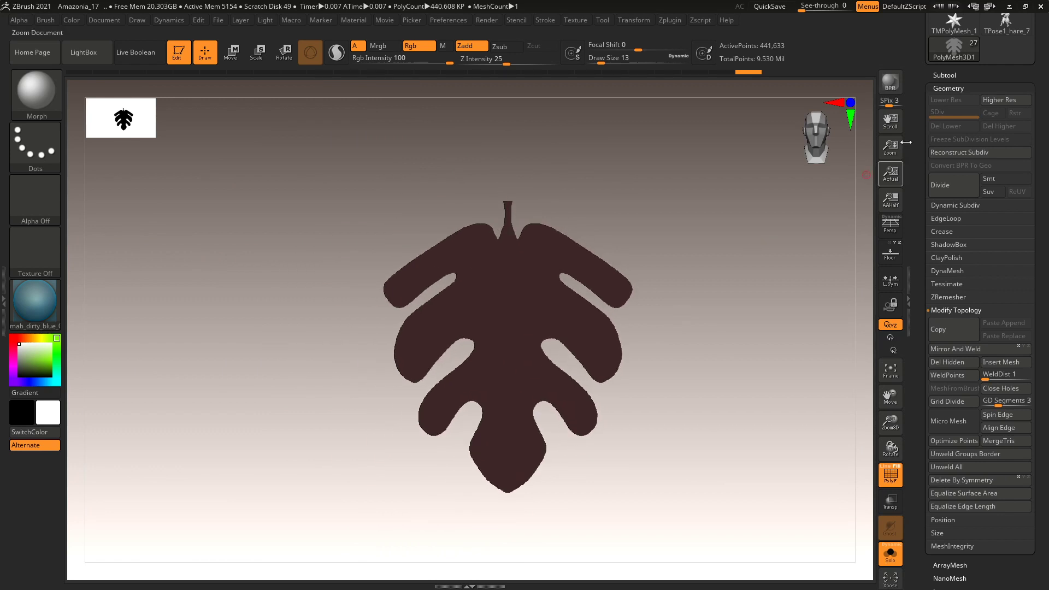
Duplicate the leaf subtool, creating the copy PolyMesh3D2.
click(945, 88)
click(945, 74)
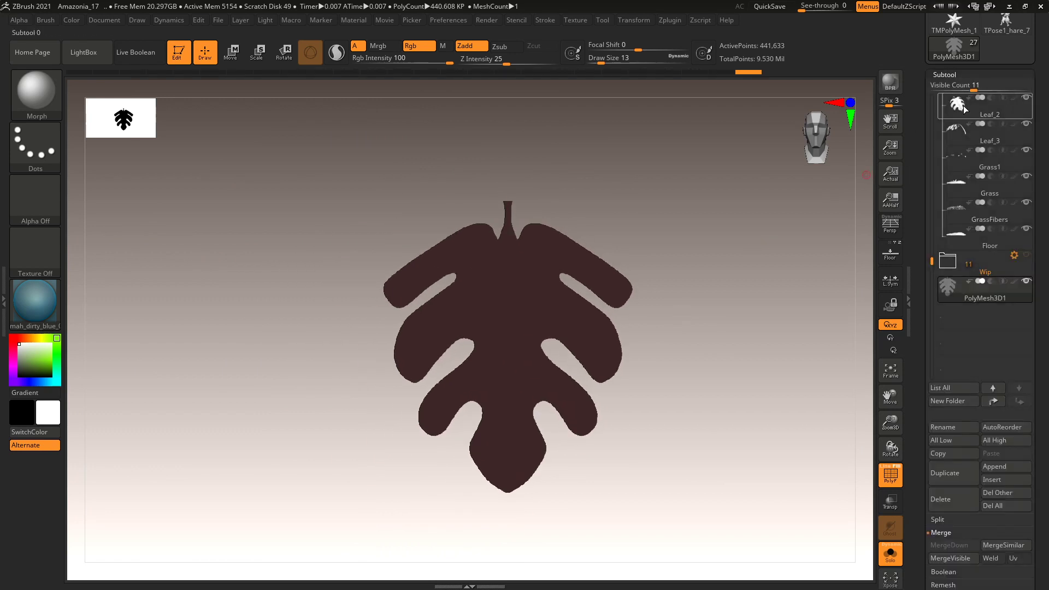
mouse_move(984, 306)
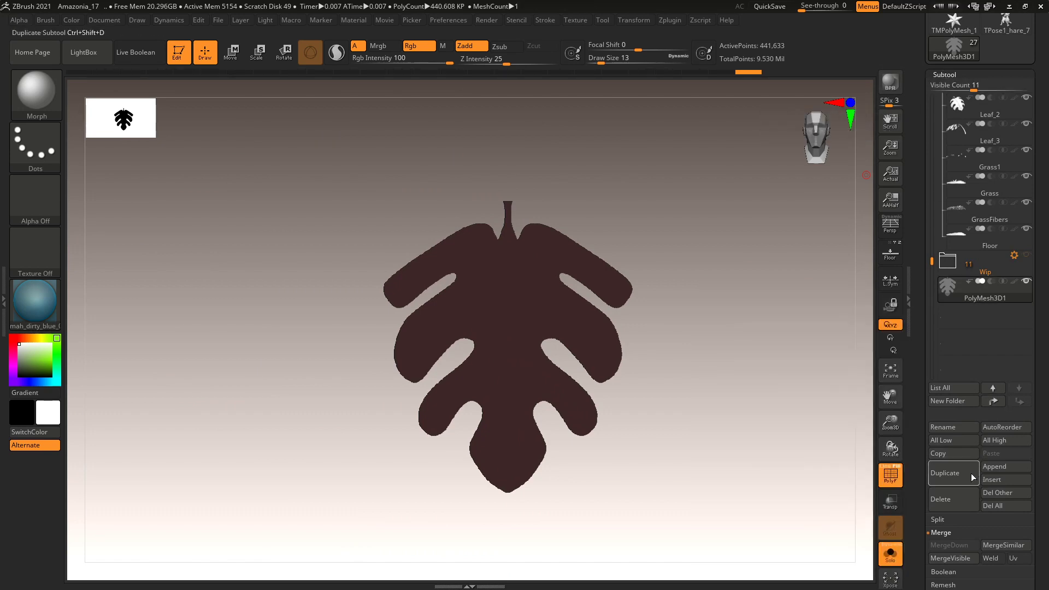
click(945, 473)
Move PolyMesh3D2 into the Wip folder and make PolyMesh3D1 active again.
mouse_move(972, 327)
drag(973, 327, 980, 254)
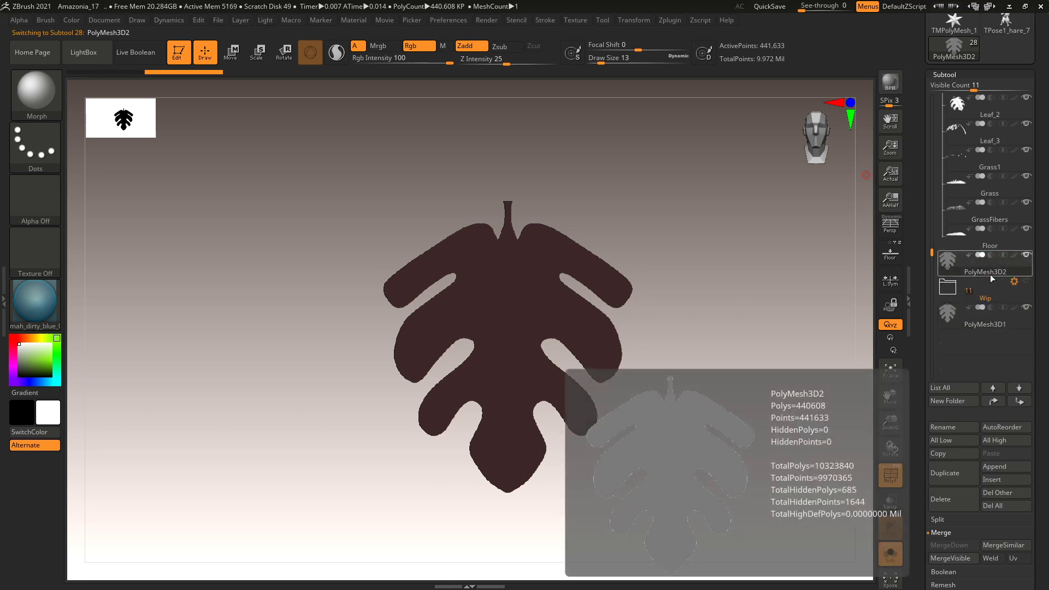
drag(978, 268, 983, 308)
click(985, 299)
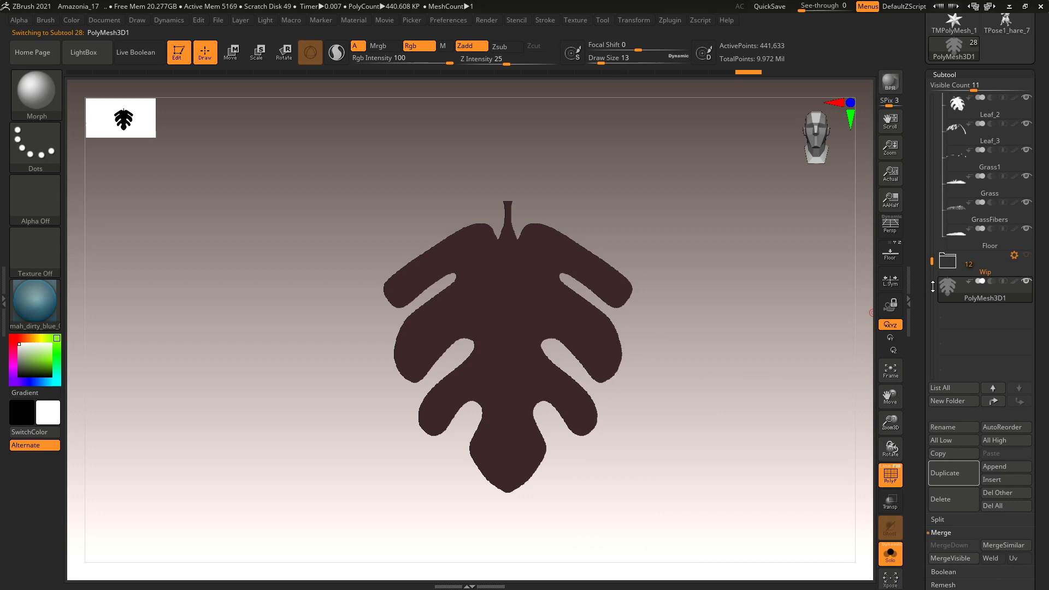
Show the ZRemesher options and turn on the PolyF wireframe over the leaf.
click(944, 77)
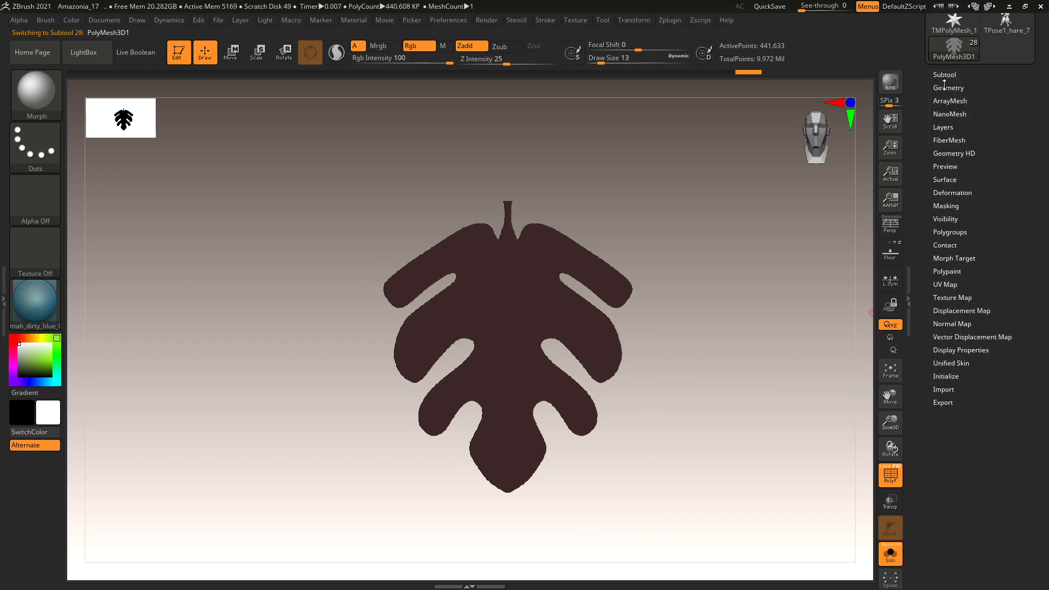
click(944, 89)
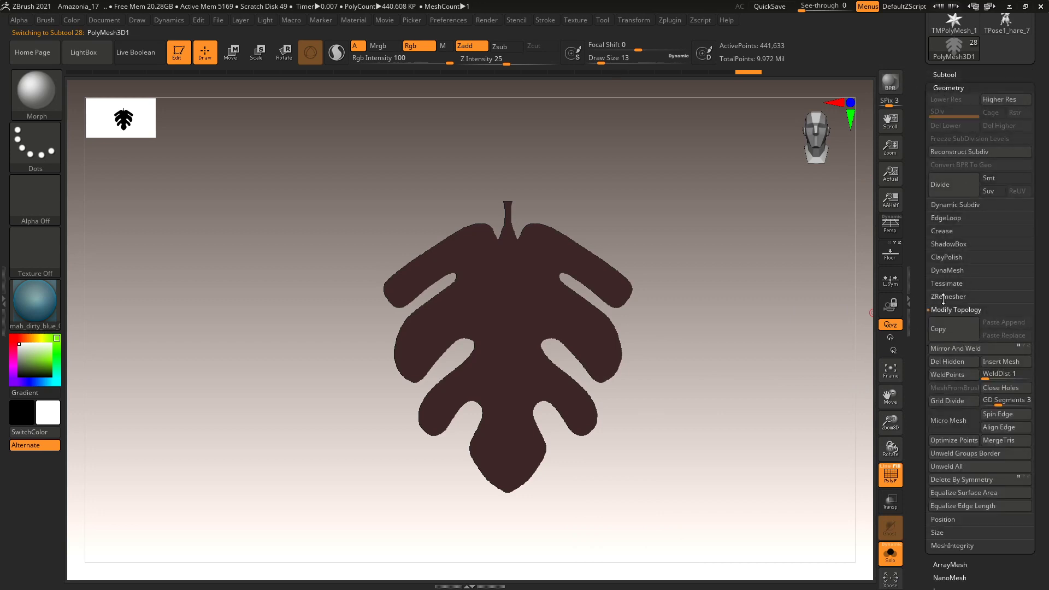
click(952, 298)
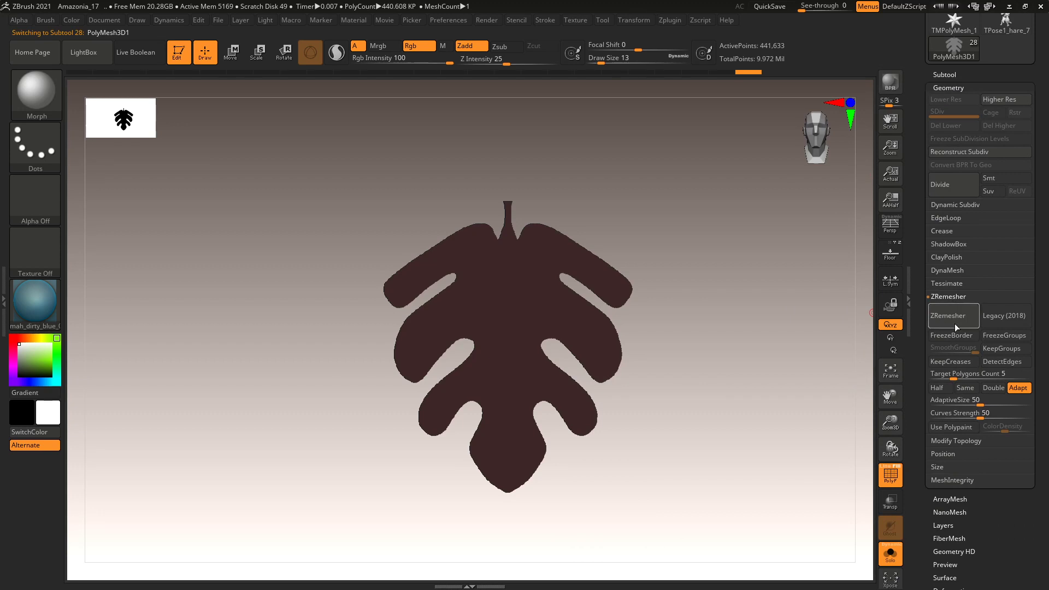
mouse_move(792, 323)
ctrl+right_down()
mouse_move(804, 424)
mouse_move(859, 445)
ctrl+right_up()
click(889, 472)
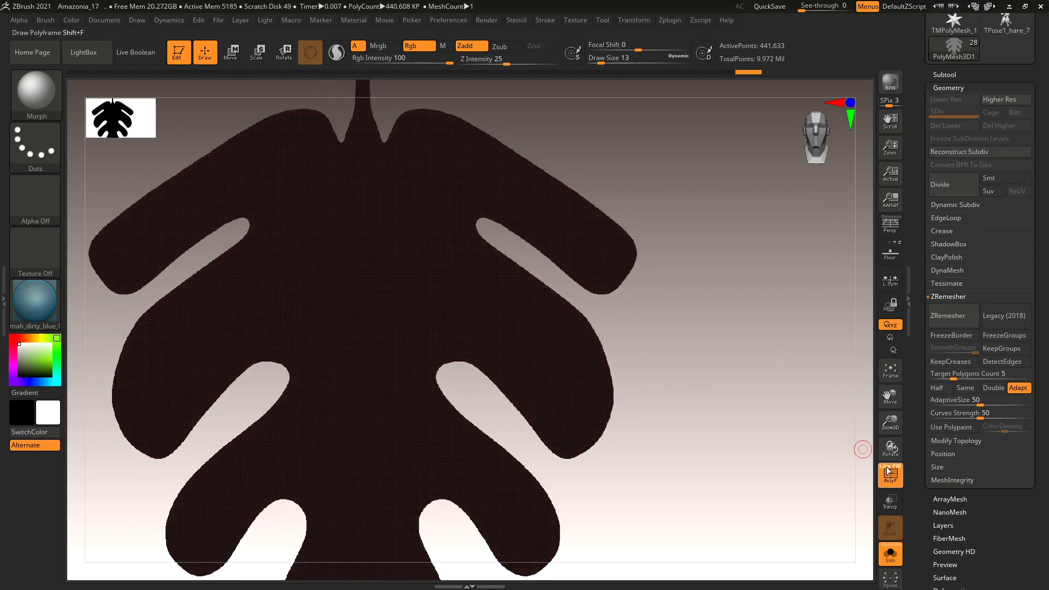
ctrl+right_drag(703, 323, 725, 322)
Set Target Polygons Count to 2 and ZRemesh the leaf to 4,066 points.
click(935, 373)
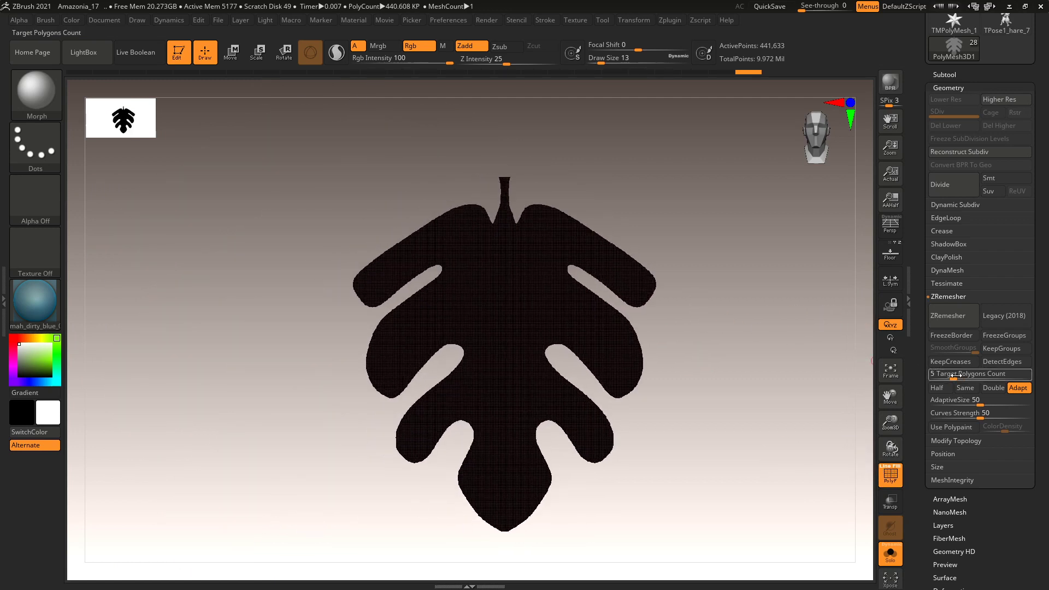
double_click(947, 377)
text(2)
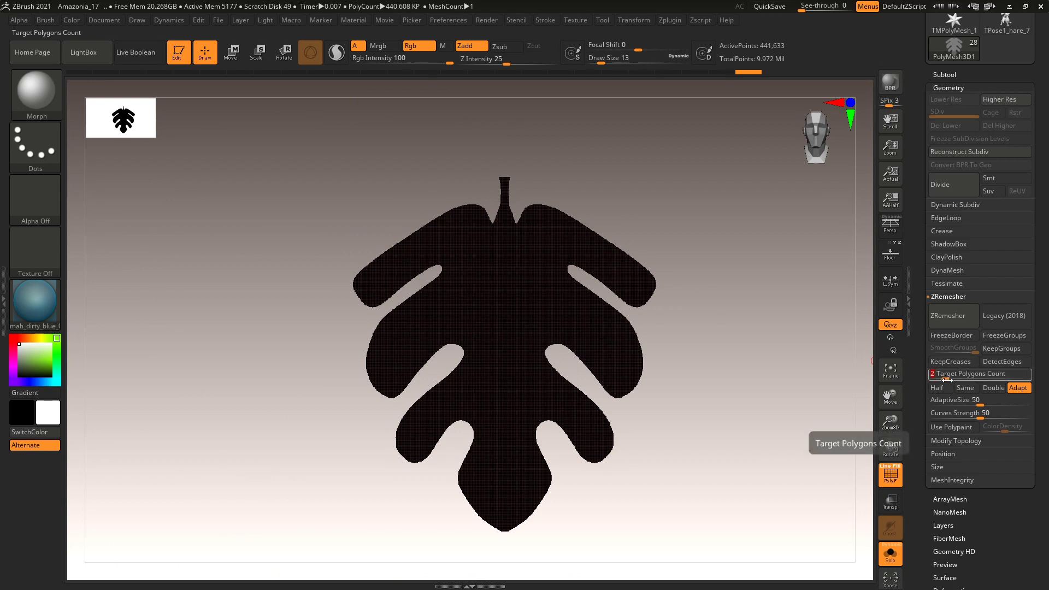
key(Return)
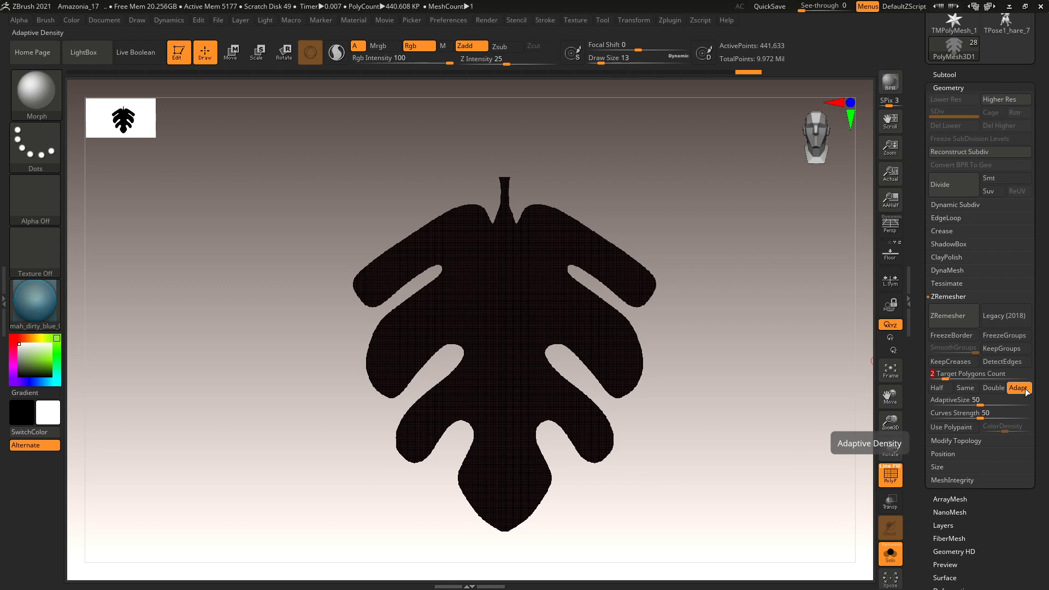
click(961, 316)
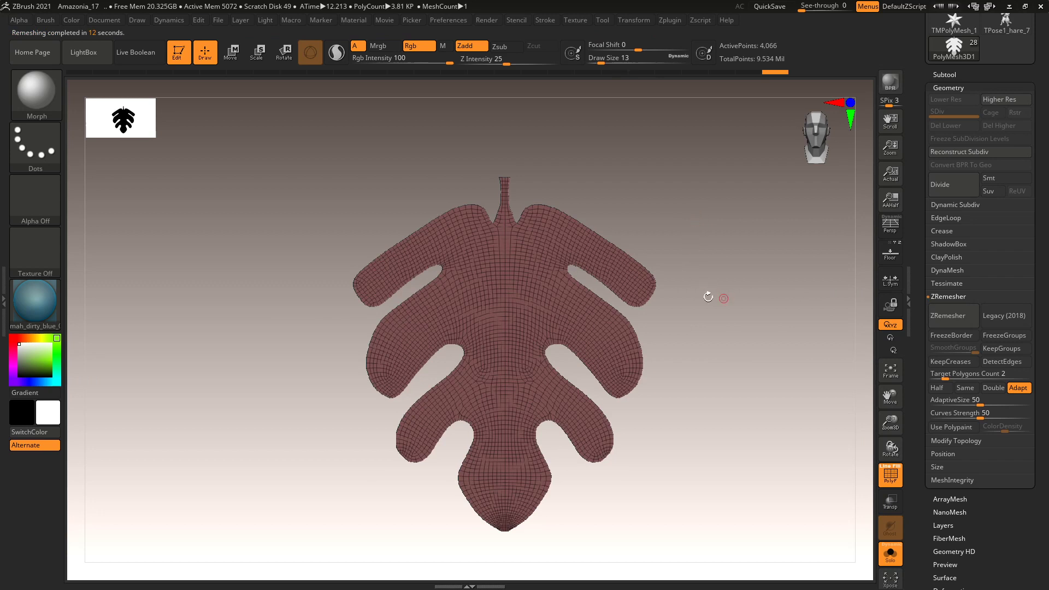
Inspect the new quad topology and enable Half for the next remesh.
alt+drag(770, 333, 304, 284)
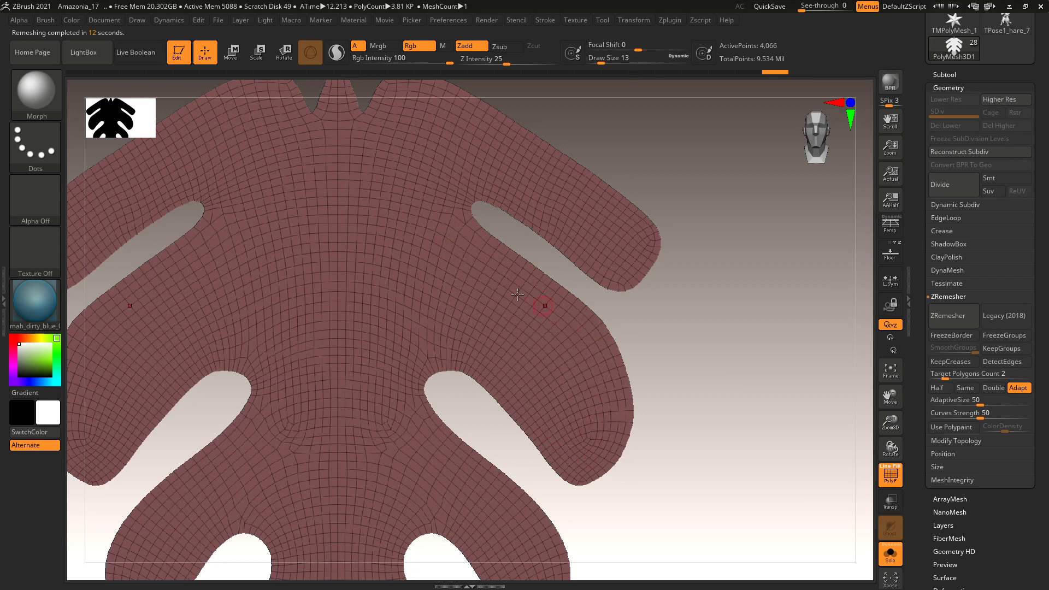
key(f)
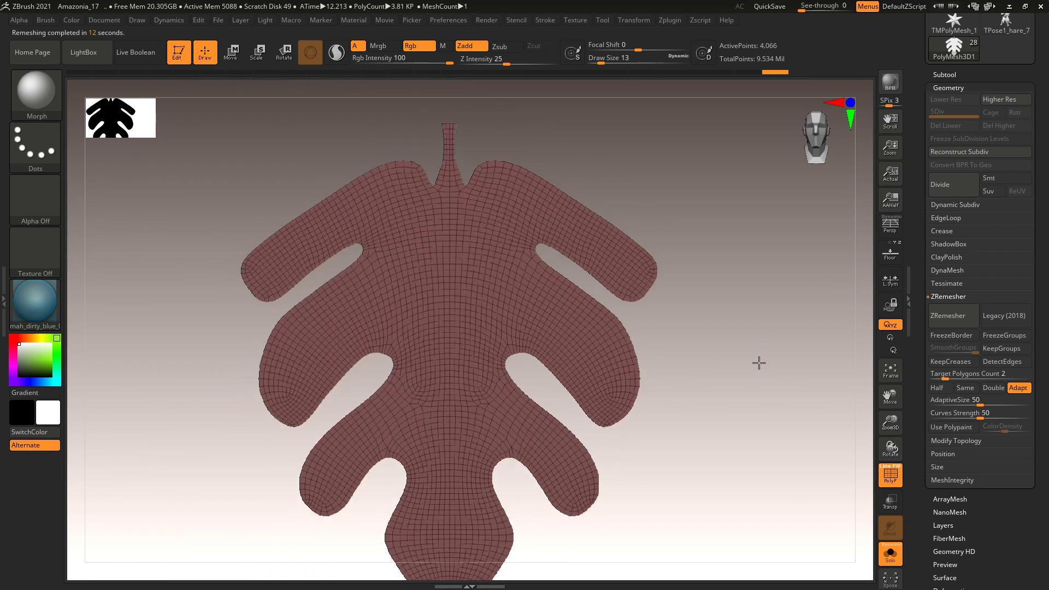
drag(759, 363, 764, 362)
click(942, 389)
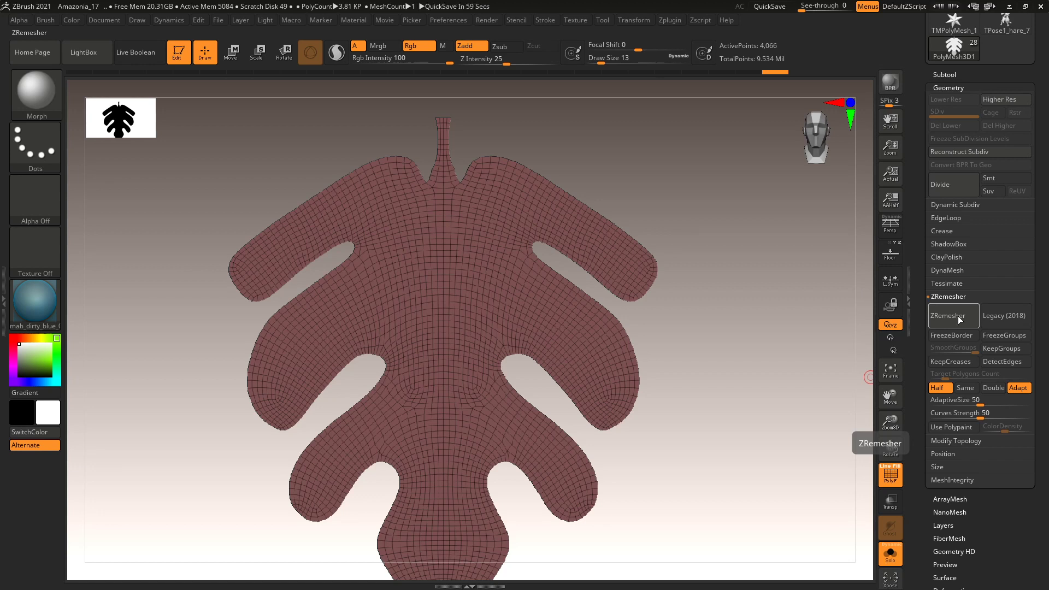
ZRemesh the leaf three more times with Half, then use undo and redo to keep the 915-point version.
click(958, 316)
click(959, 316)
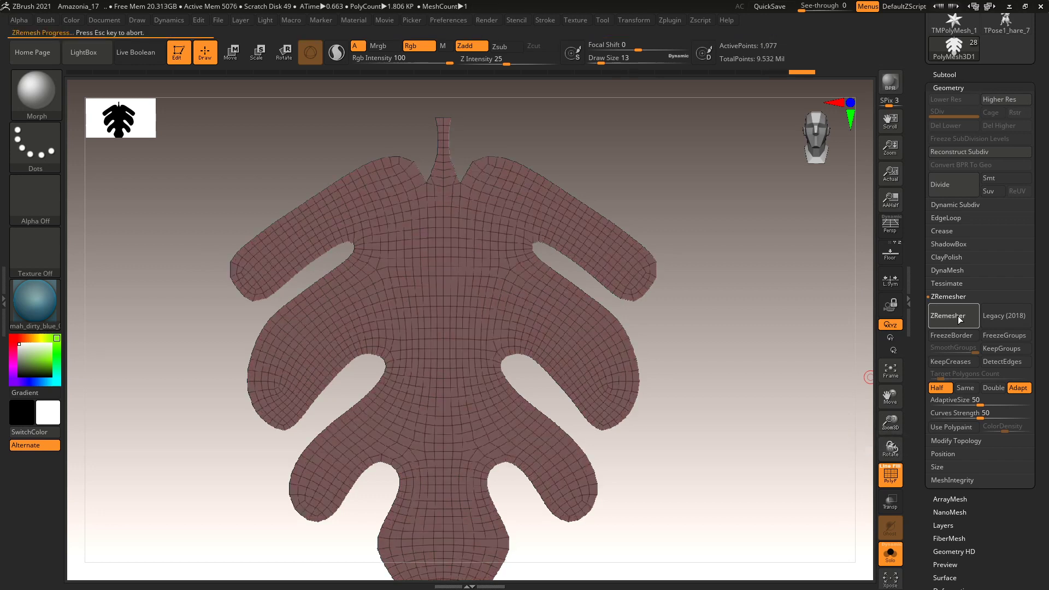
click(958, 316)
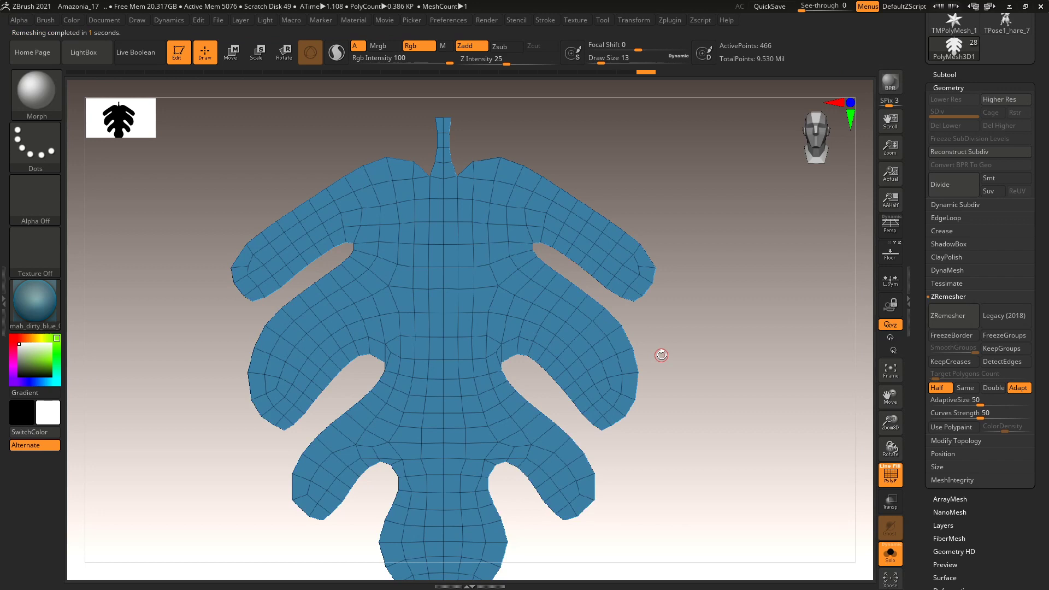
key(ctrl+z)
key(ctrl+z)
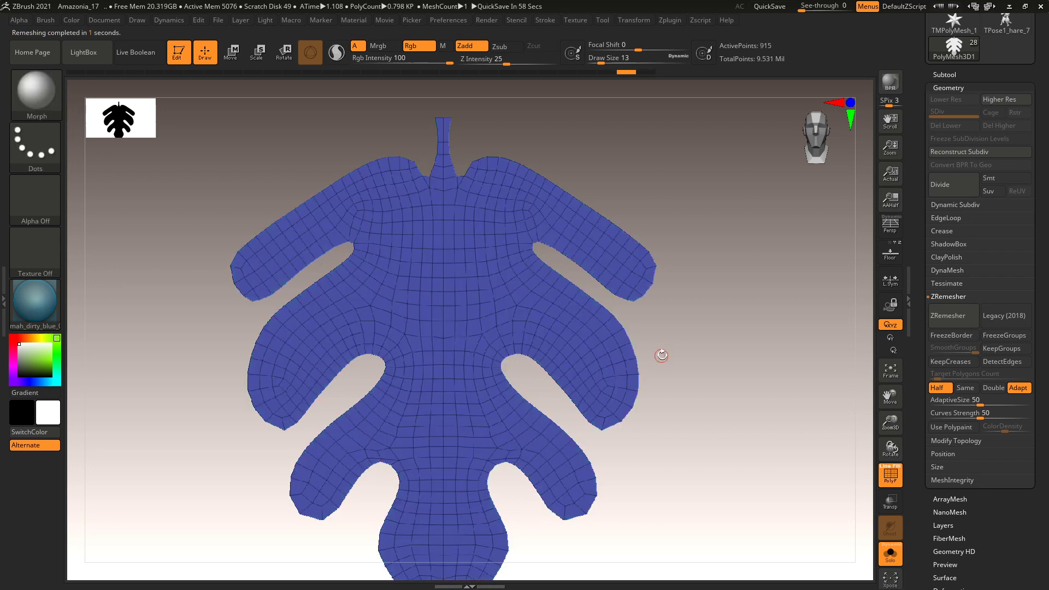
key(ctrl+shift+z)
key(ctrl+shift+z)
key(ctrl+z)
key(ctrl+z)
key(ctrl+z)
key(ctrl+shift+z)
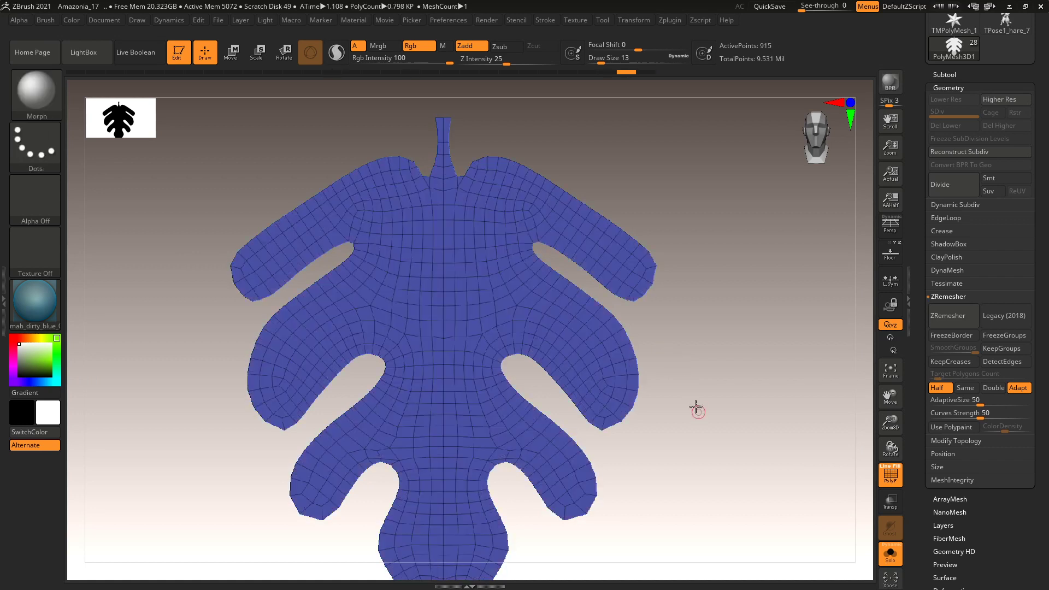
key(ctrl+shift+z)
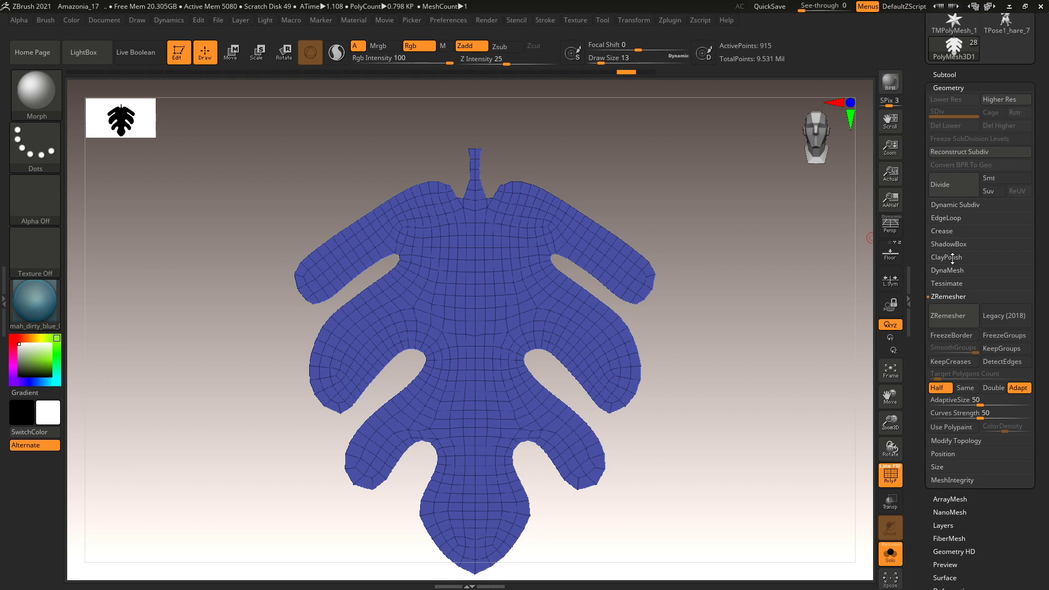
Set Deformation Polish to 19 and test Polish Crisp Edges on the leaf.
click(949, 296)
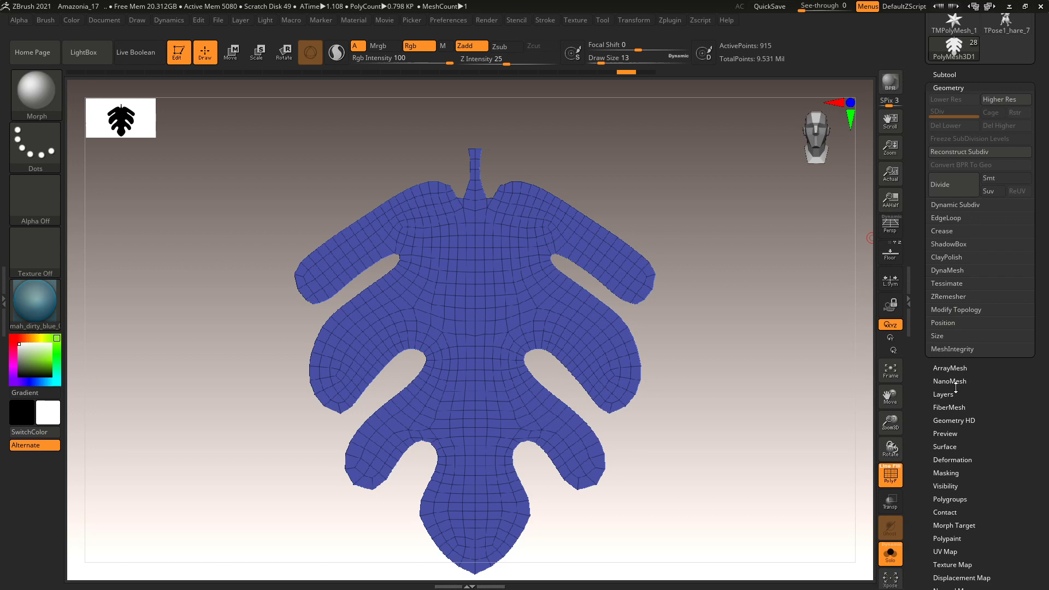
click(951, 459)
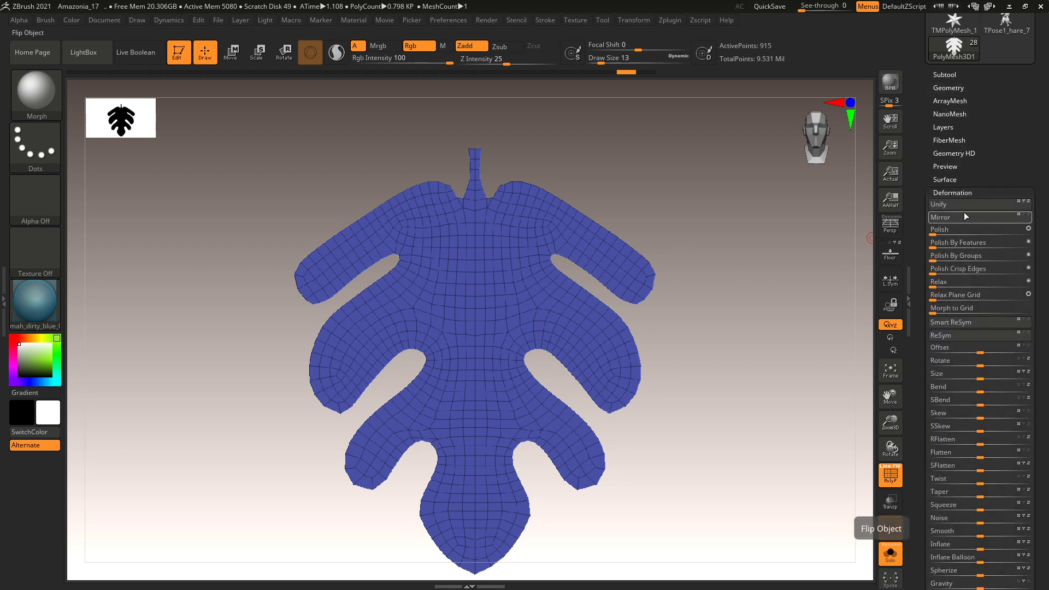
mouse_move(937, 229)
mouse_down()
mouse_move(966, 229)
mouse_move(935, 236)
mouse_up()
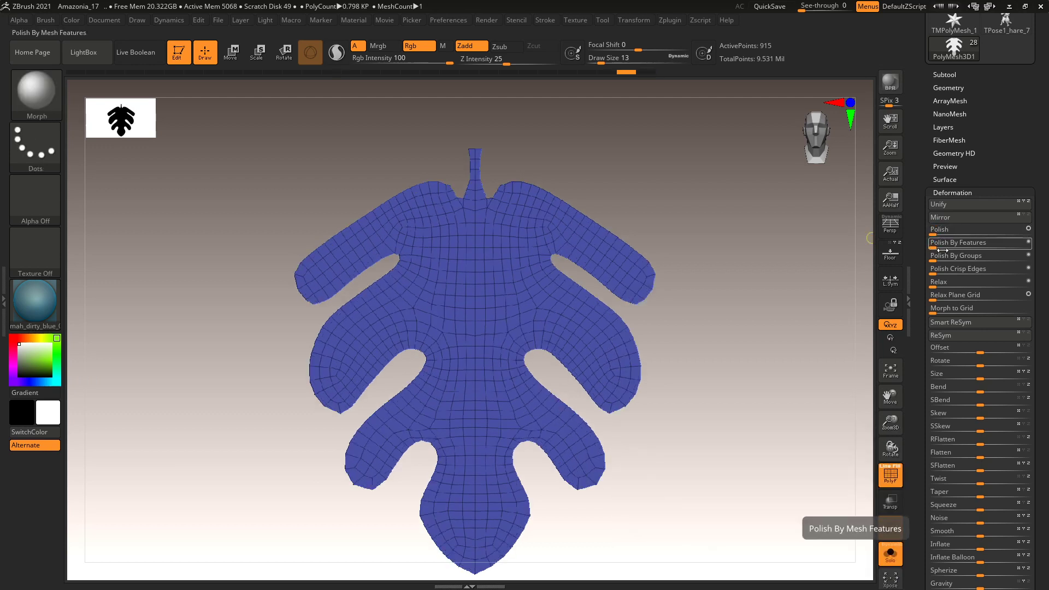
drag(932, 272, 932, 272)
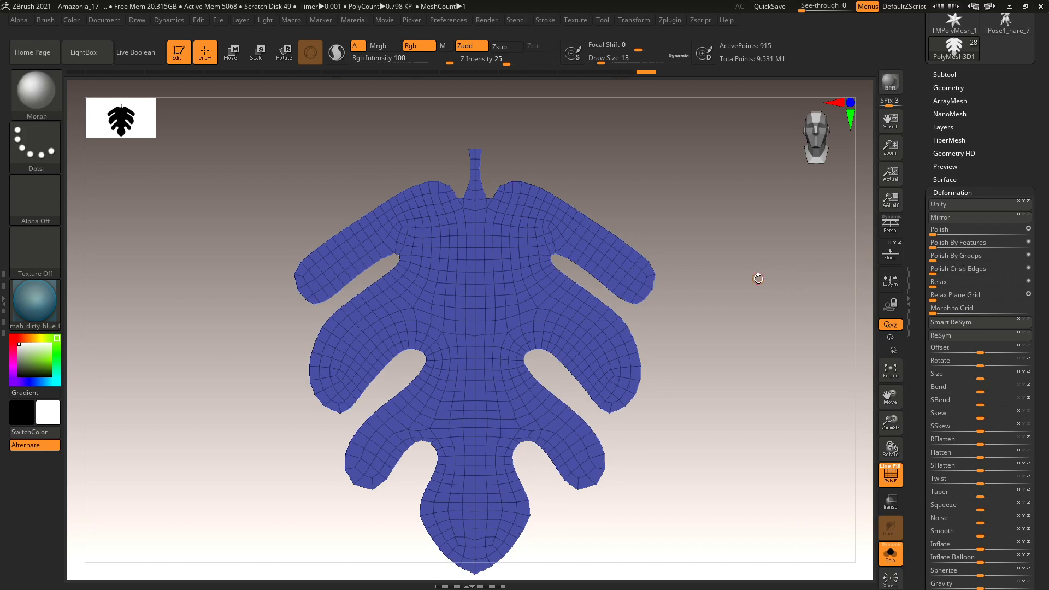
alt+drag(762, 284, 755, 253)
key(ctrl+shift)
drag(771, 284, 720, 401)
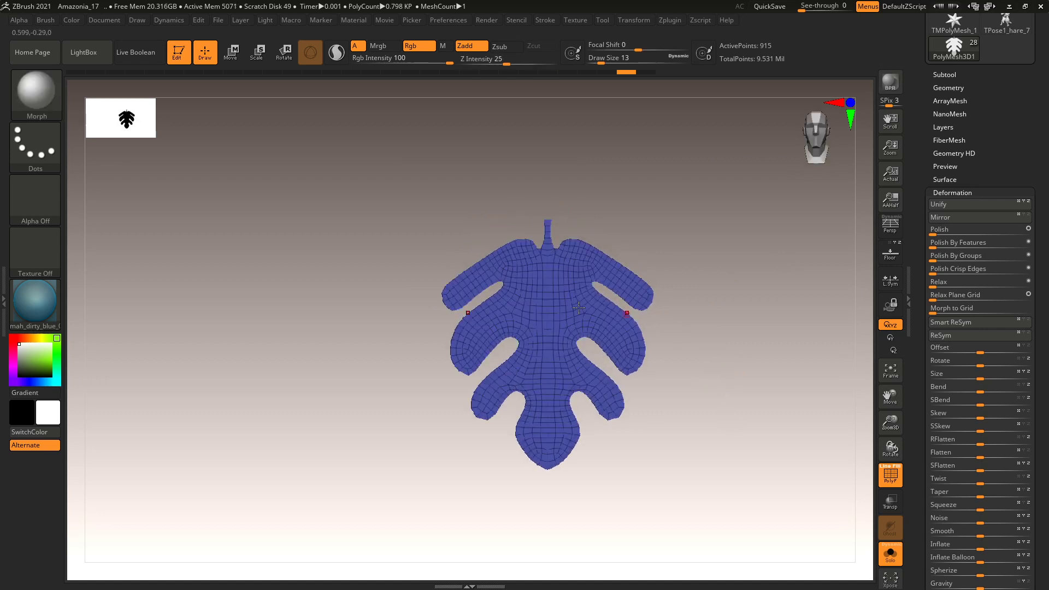
Add a Bend Curve deformer around the leaf from the Move gizmo's Transform Type list.
key(w)
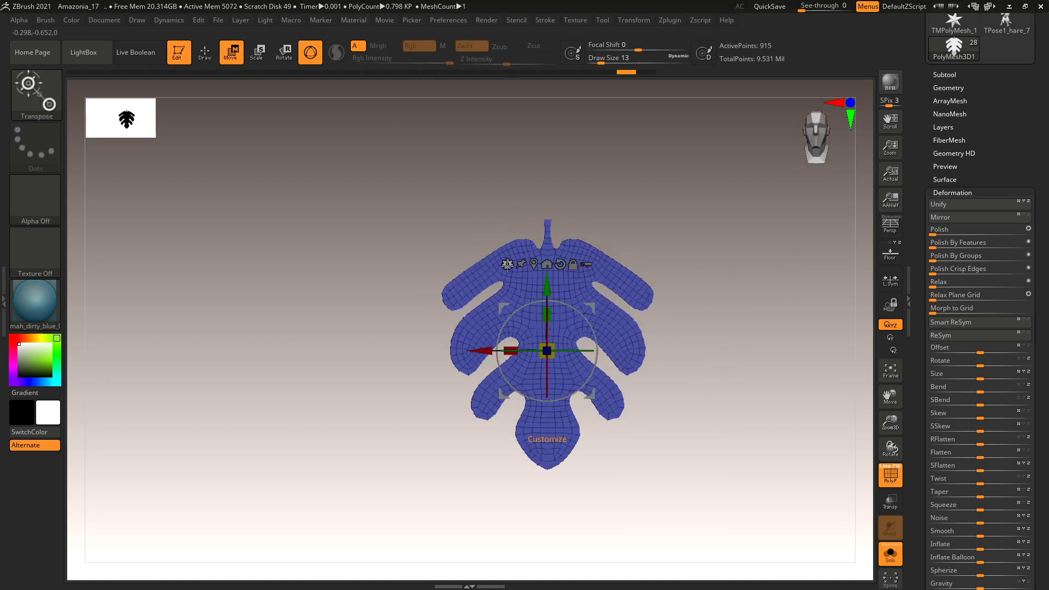
click(508, 264)
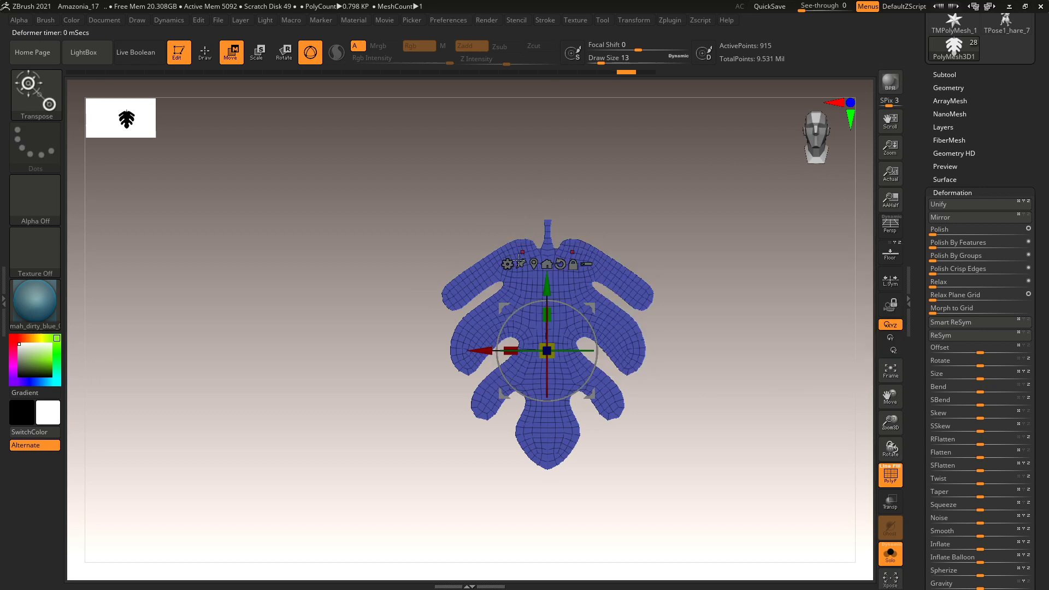
click(508, 264)
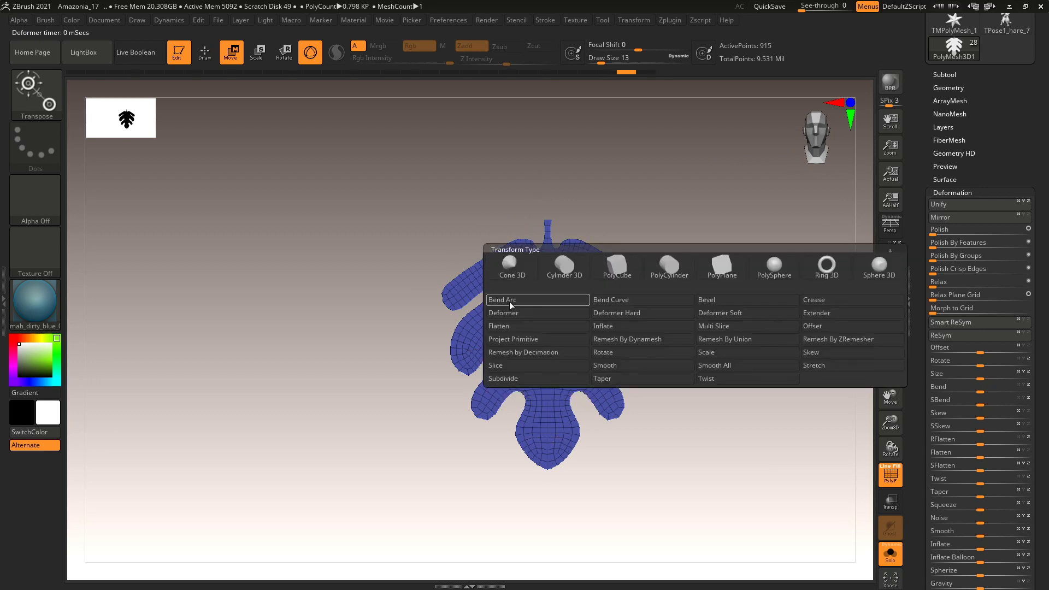
click(616, 300)
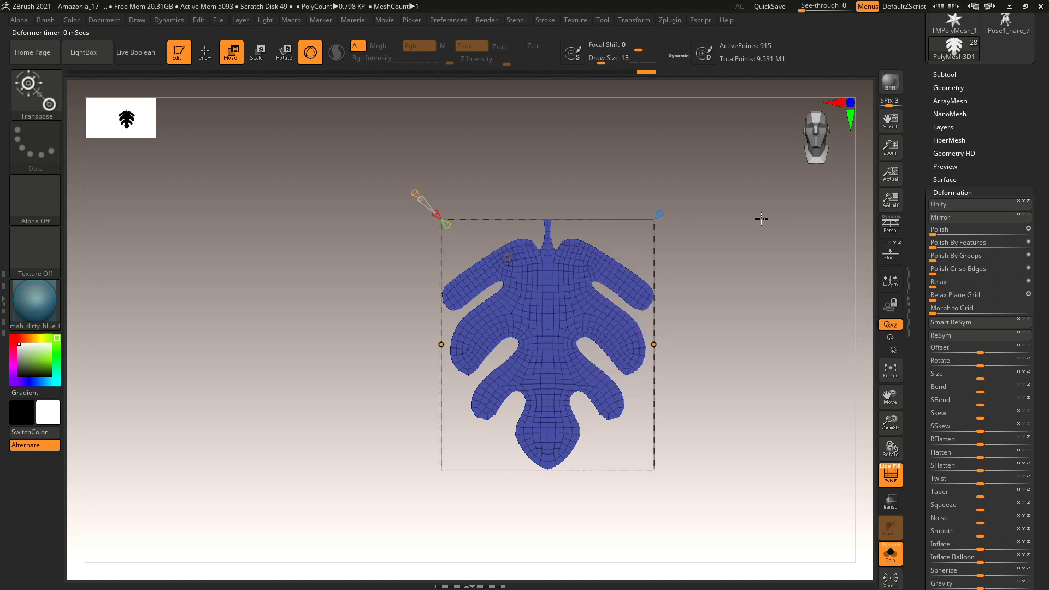
alt+drag(744, 215, 720, 226)
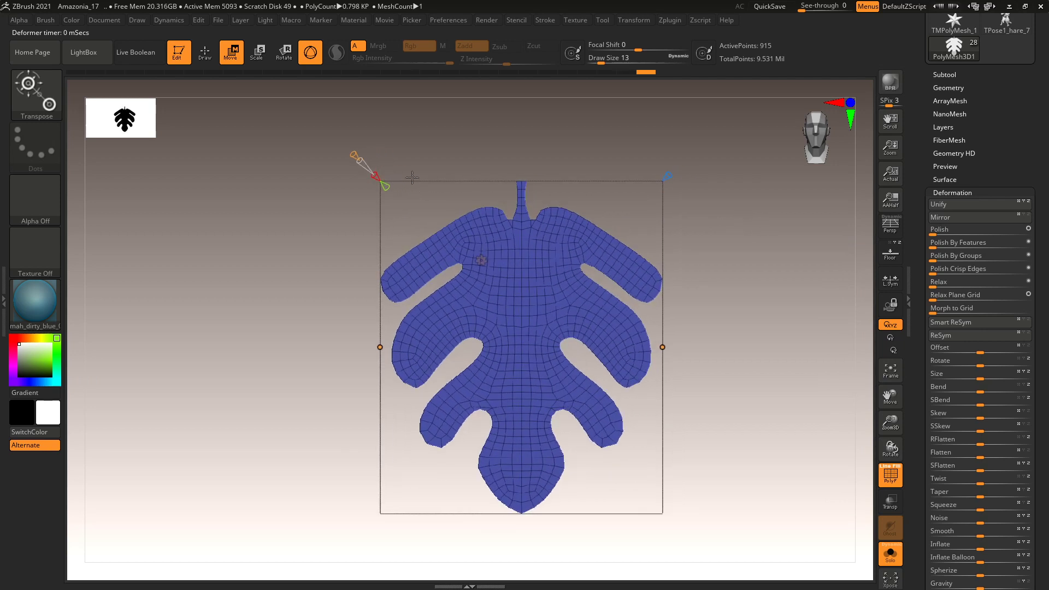
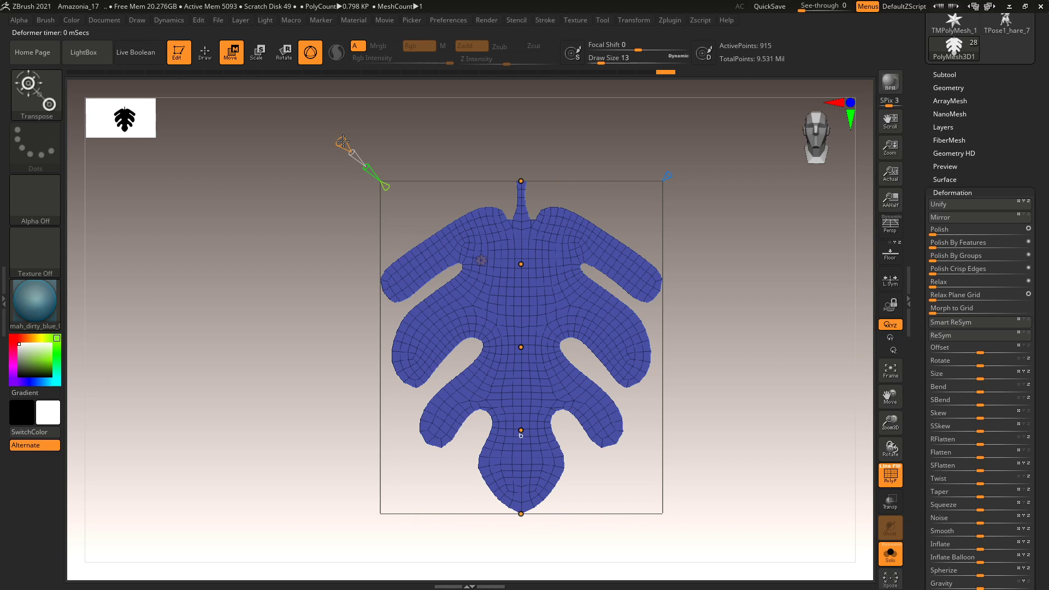
Try bending the leaf's deformer curve from a side view, then undo the bends.
drag(723, 430, 695, 396)
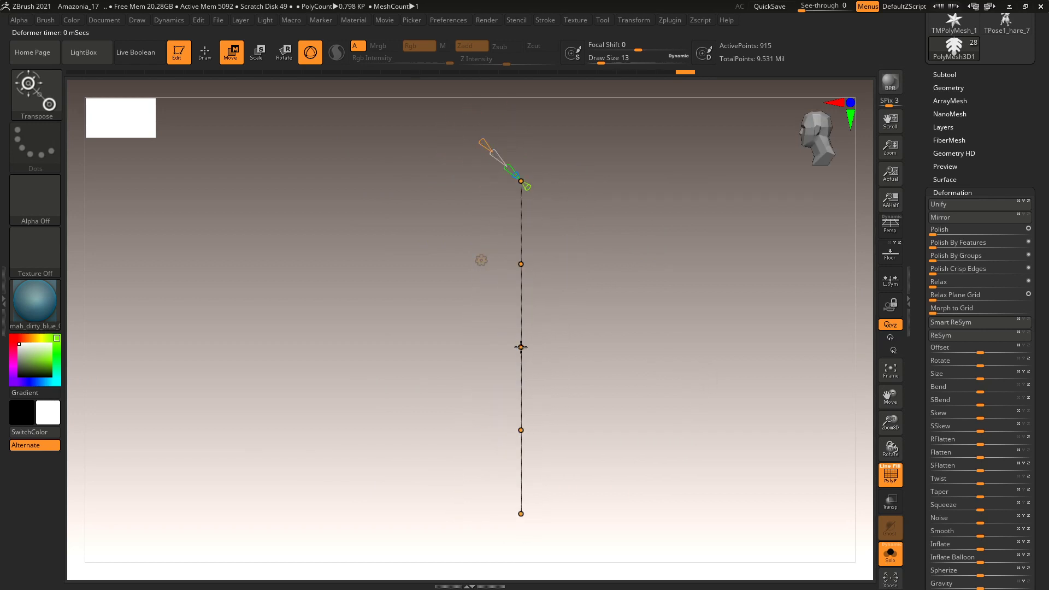
drag(521, 347, 483, 343)
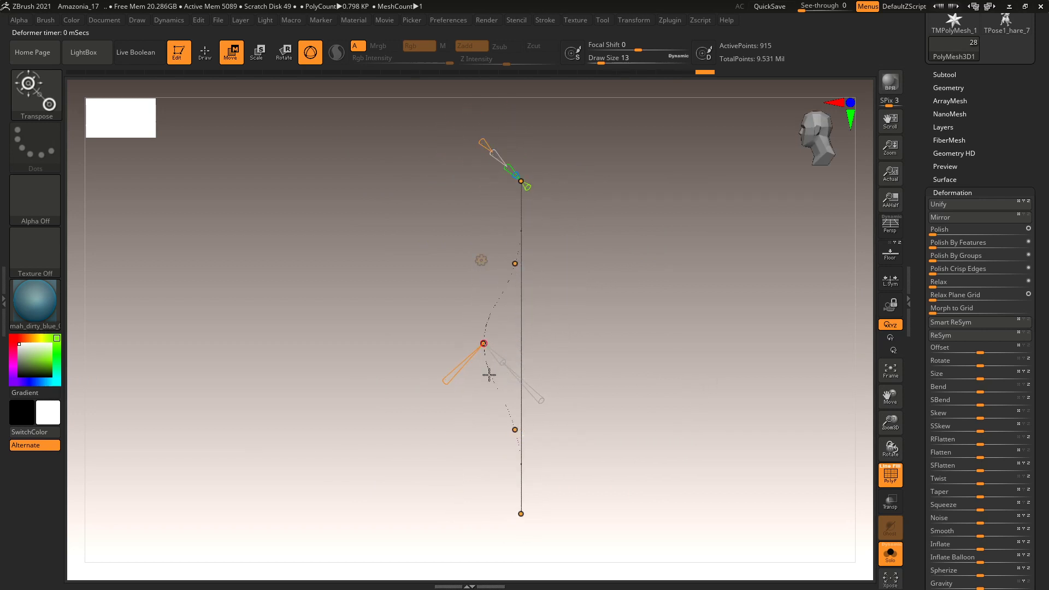
drag(515, 429, 488, 435)
drag(569, 412, 728, 309)
drag(462, 289, 603, 216)
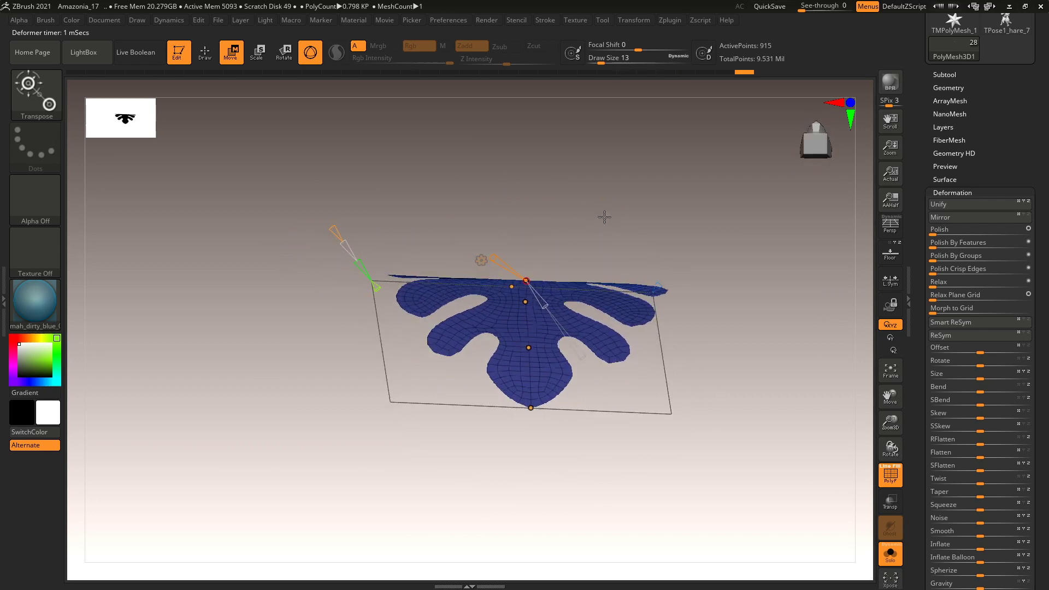
key(ctrl+z)
key(ctrl+z)
key(ctrl+z)
key(ctrl+z)
Raise the Bend handle so the leaf's upper portion curves into an arch.
shift+drag(609, 235, 543, 220)
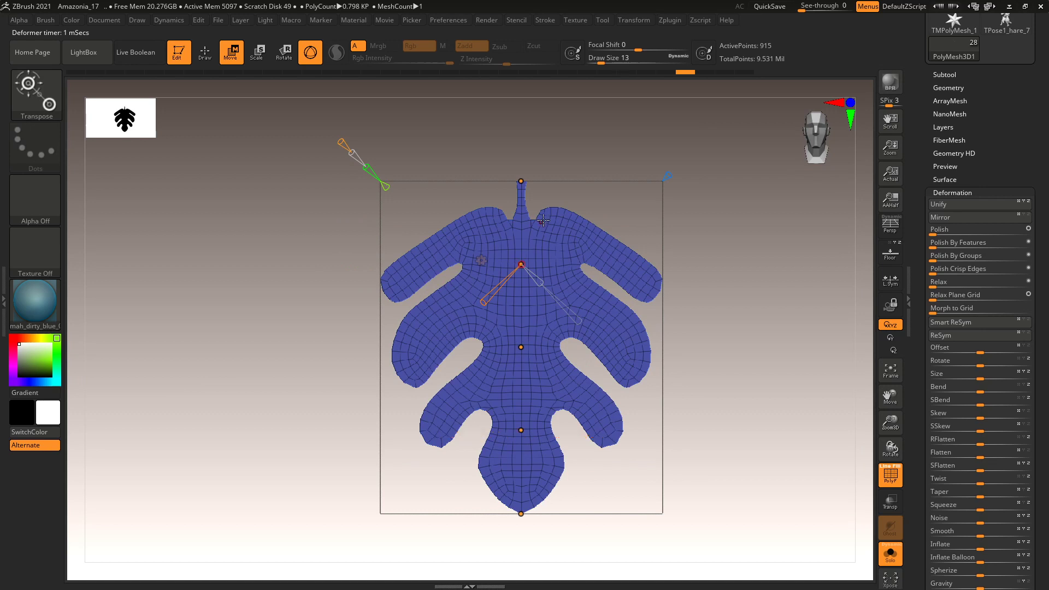
drag(705, 178, 729, 263)
drag(525, 318, 528, 269)
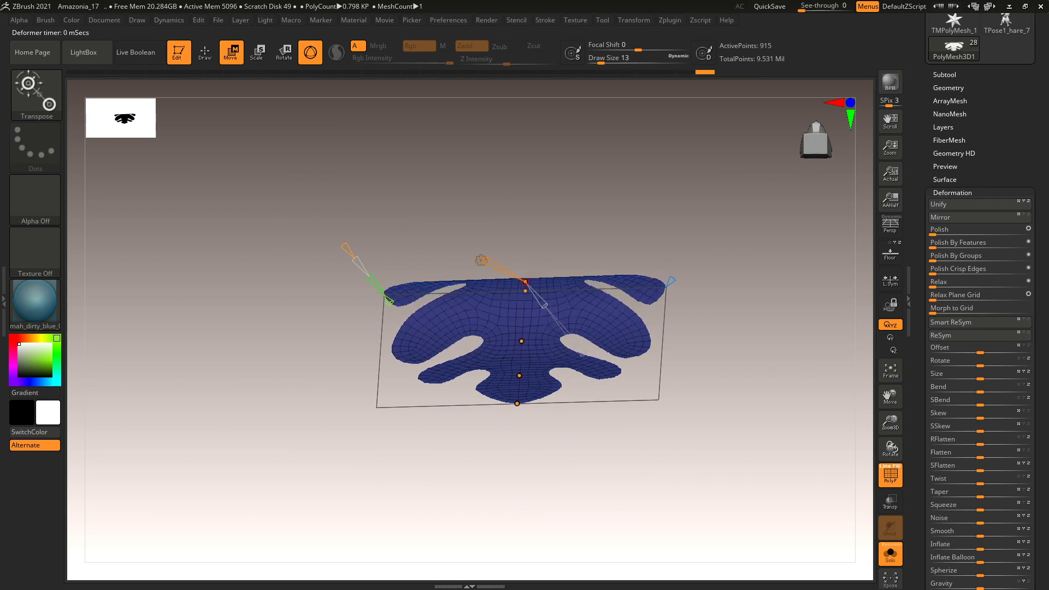
click(634, 19)
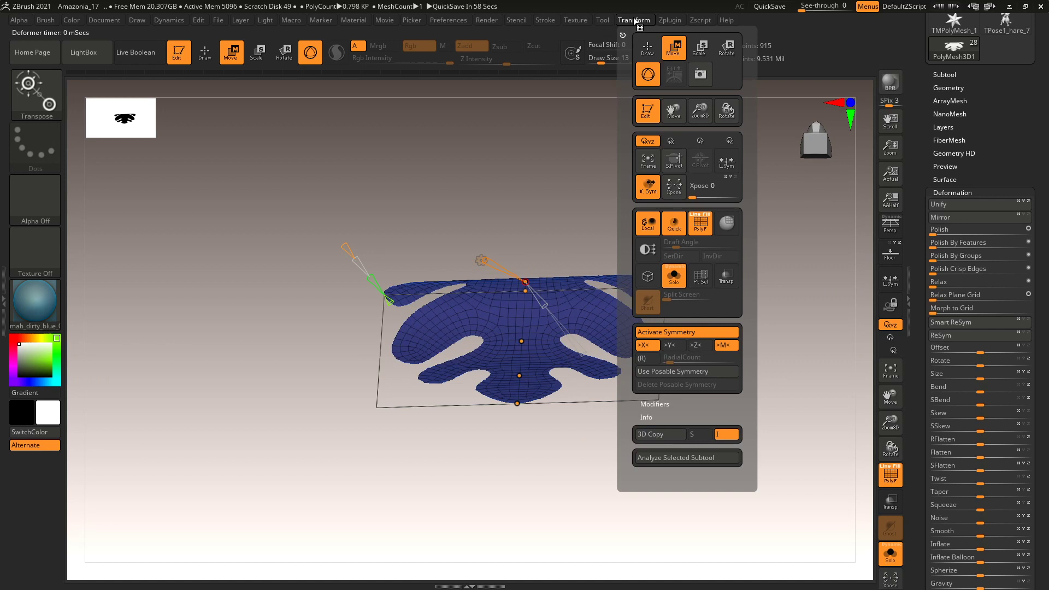
Turn on L.Sym and reshape the bend curve into a symmetric arch in side view.
key(ctrl+z)
click(891, 285)
drag(524, 318, 521, 278)
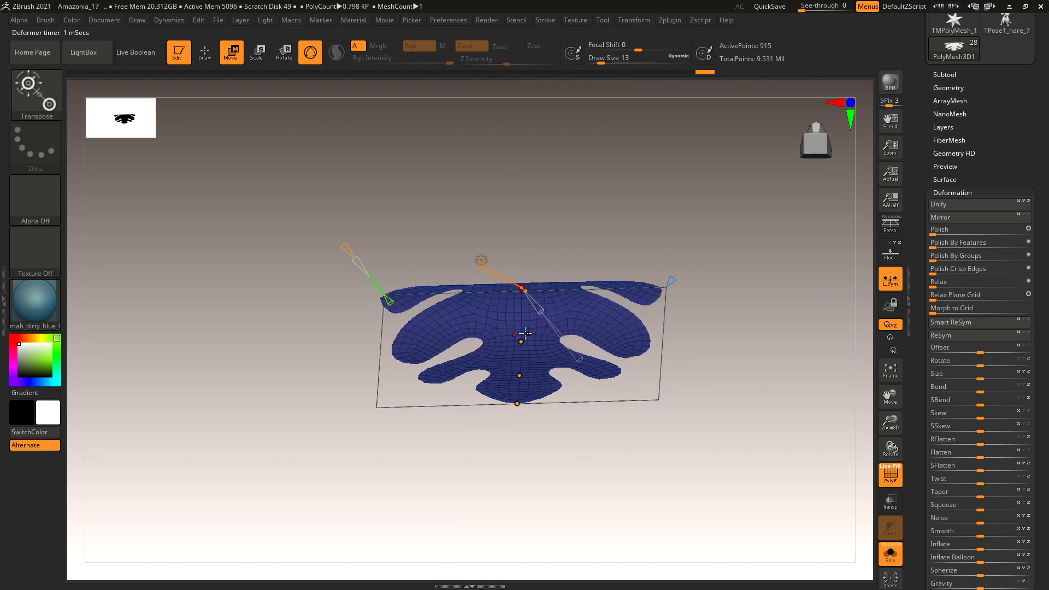
drag(522, 336, 522, 314)
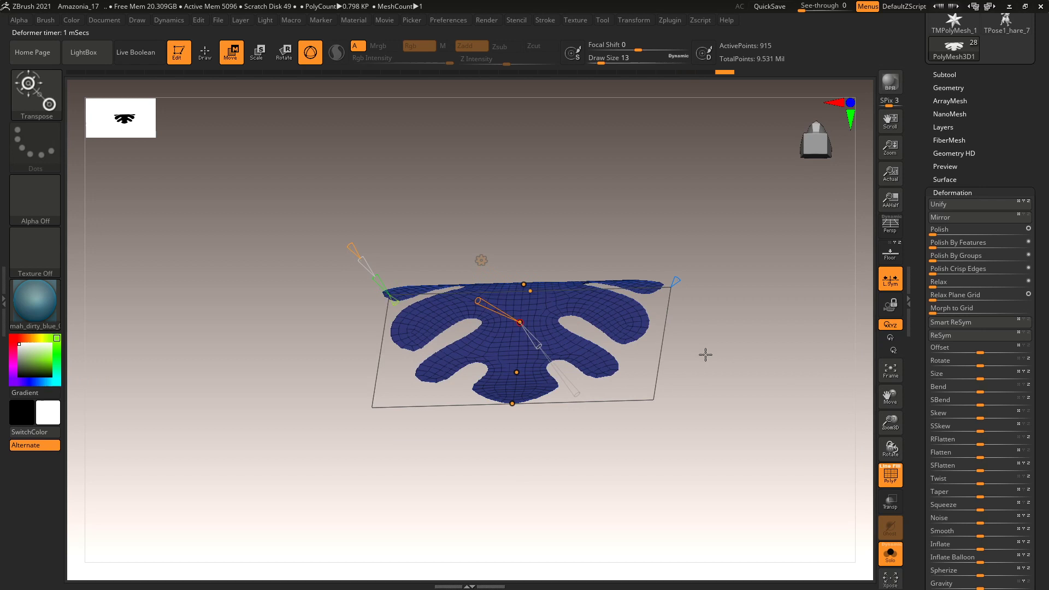
shift+drag(702, 354, 658, 356)
drag(447, 344, 434, 324)
drag(527, 317, 525, 295)
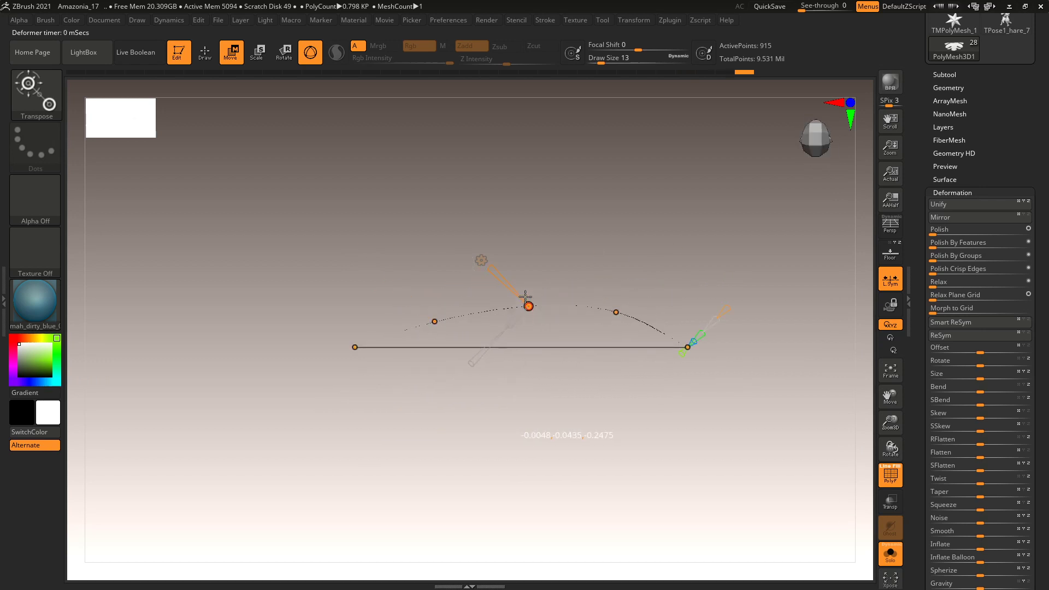
drag(616, 226, 736, 374)
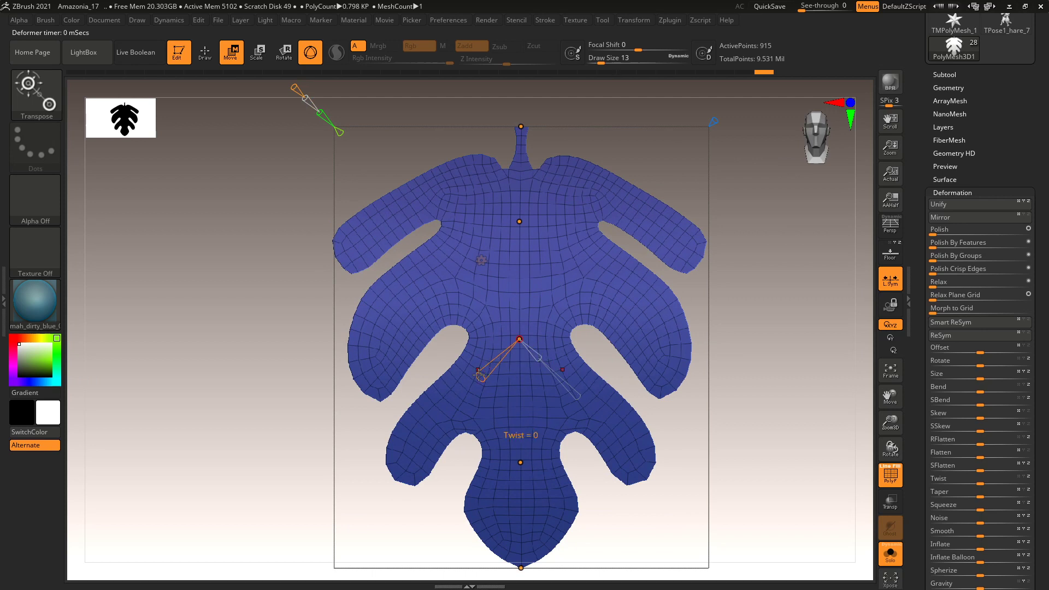
Tweak the Bend, Scale and Squeeze handles to narrow the leaf slightly, then accept the deformation.
mouse_move(479, 375)
mouse_down()
mouse_move(489, 378)
mouse_move(470, 372)
mouse_move(480, 376)
mouse_up()
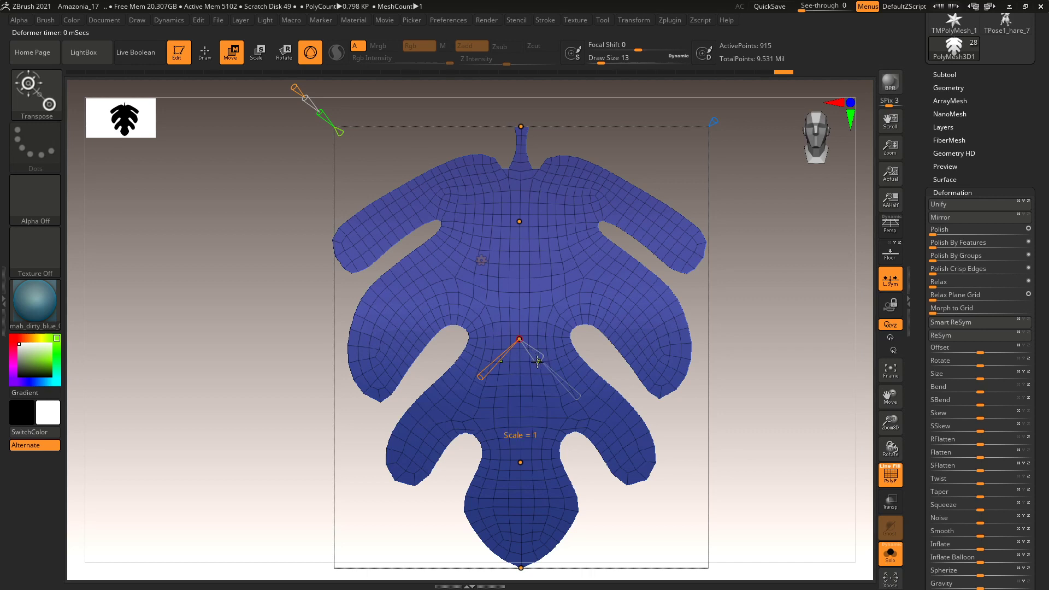
mouse_move(538, 358)
mouse_down()
mouse_move(546, 367)
mouse_move(537, 358)
mouse_up()
mouse_move(577, 398)
mouse_down()
mouse_move(586, 405)
mouse_move(577, 395)
mouse_up()
drag(538, 356, 538, 360)
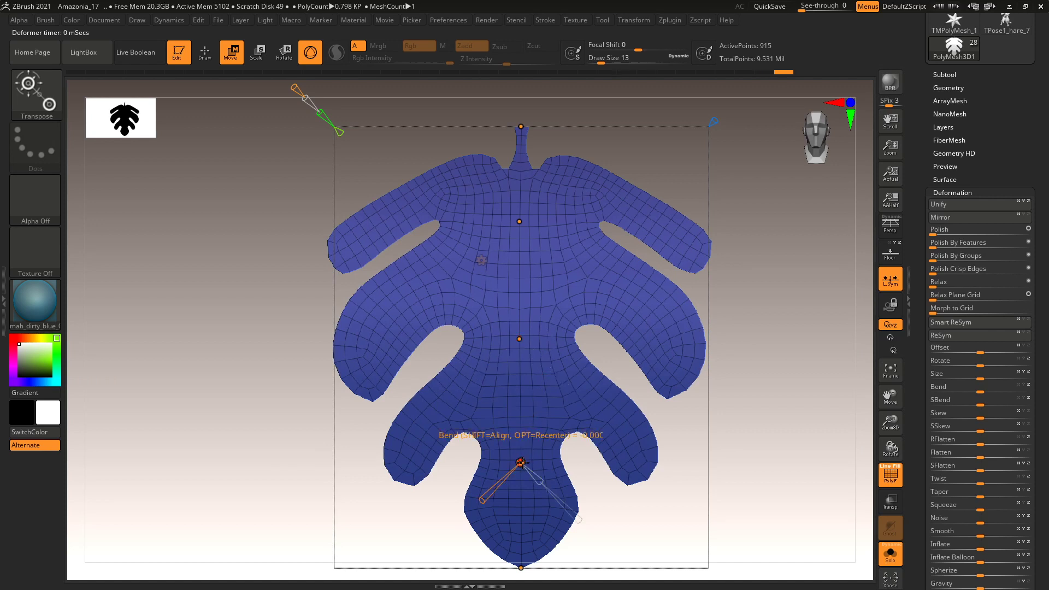
drag(537, 482, 539, 480)
alt+drag(733, 445, 640, 390)
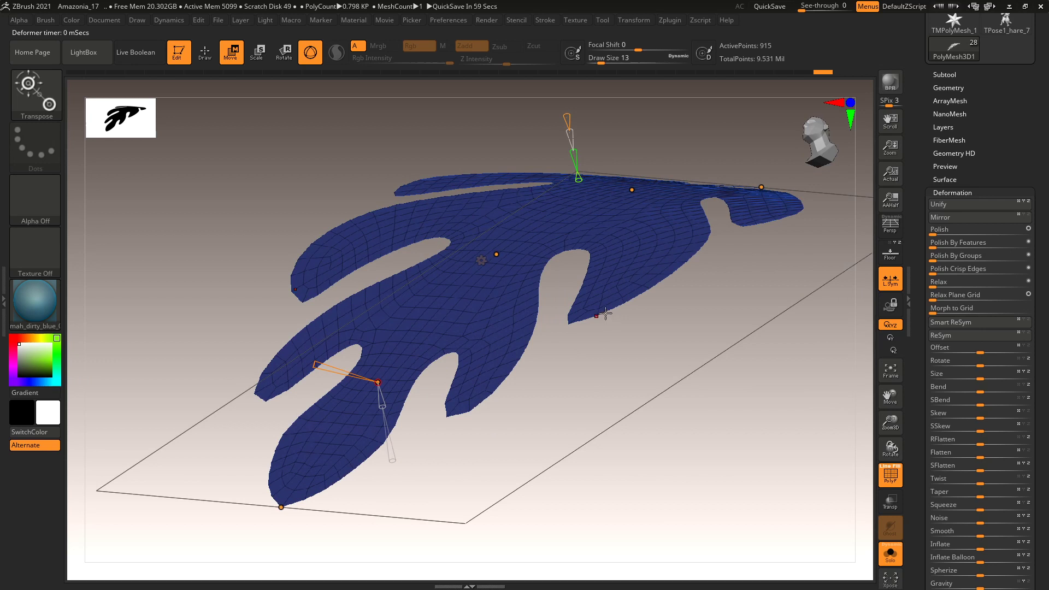
key(ctrl+z)
Make the perfect-circle mask the active masking brush.
key(q)
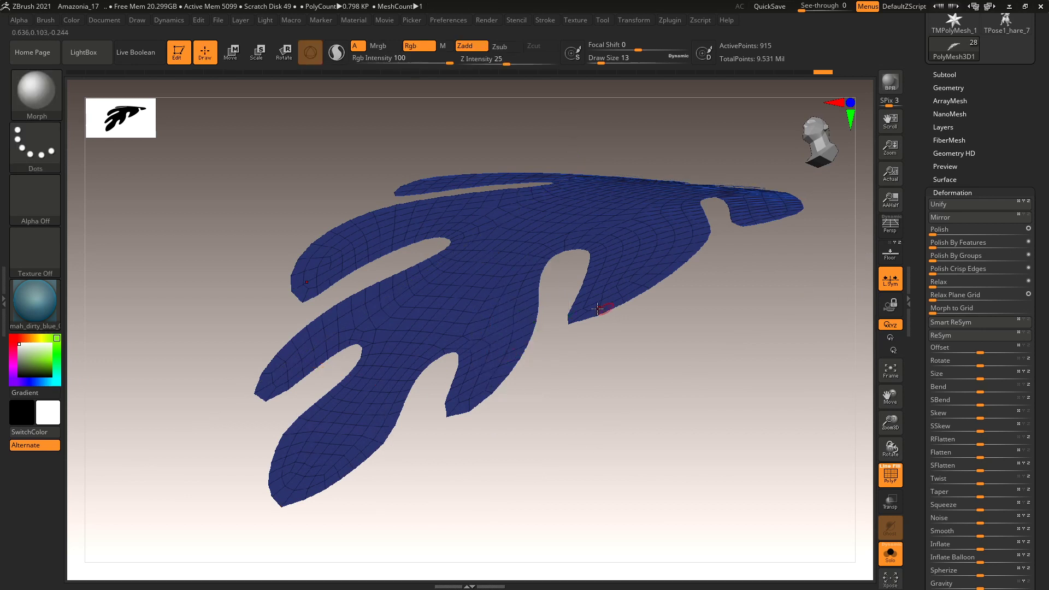
key(b)
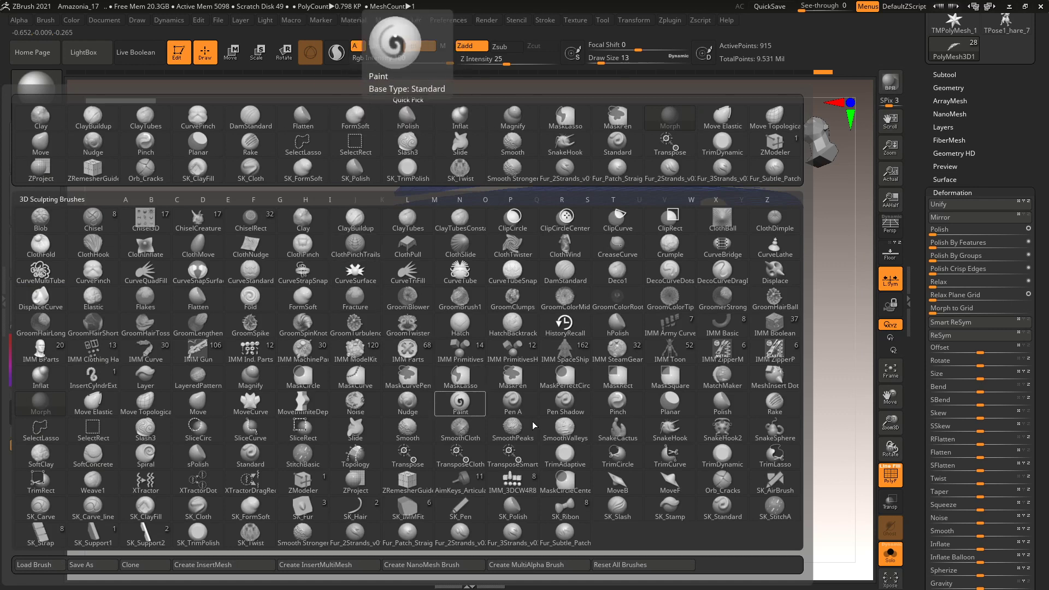
key(m)
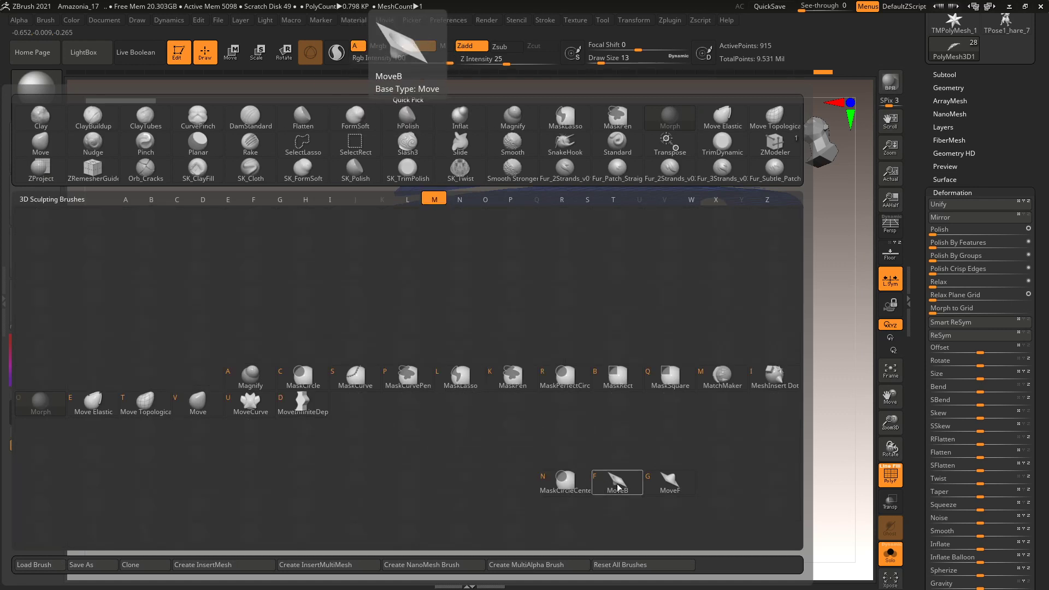
click(569, 392)
key(Return)
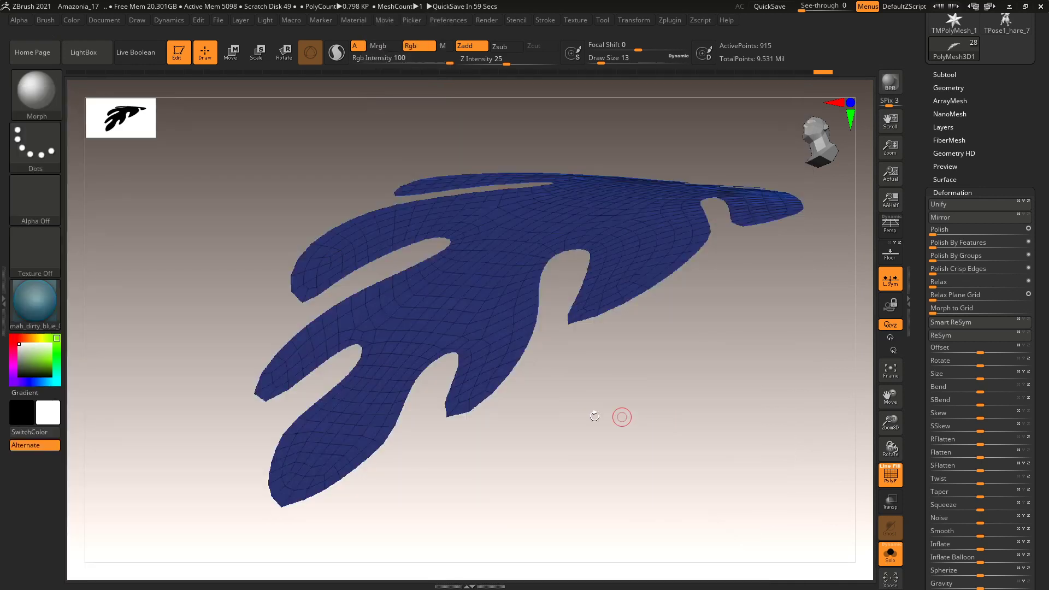
Select the SnakeHook brush and test a tip pull at size 49, then undo it.
key(b)
key(s)
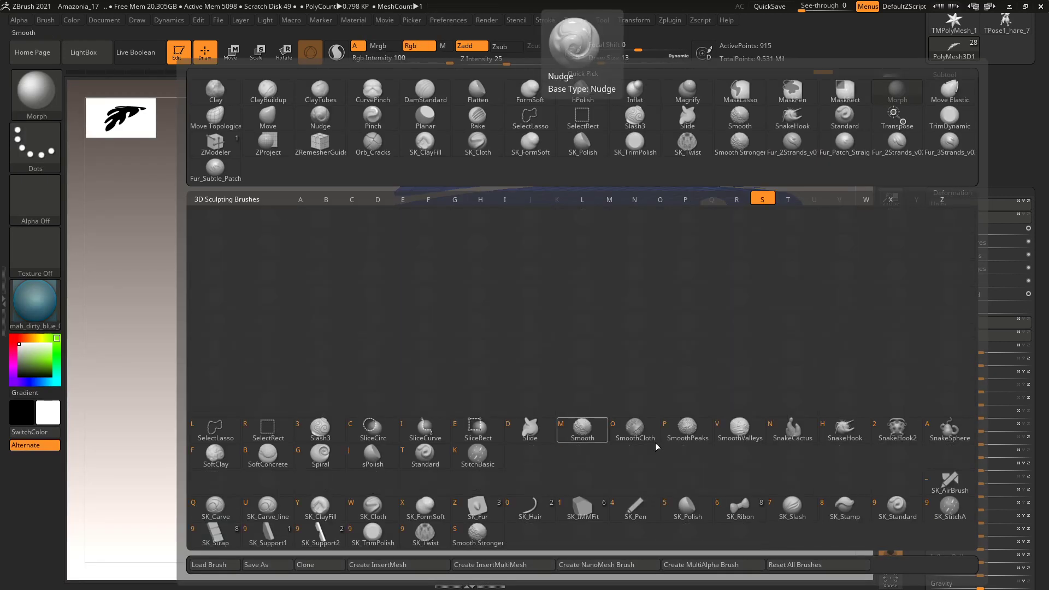
click(842, 432)
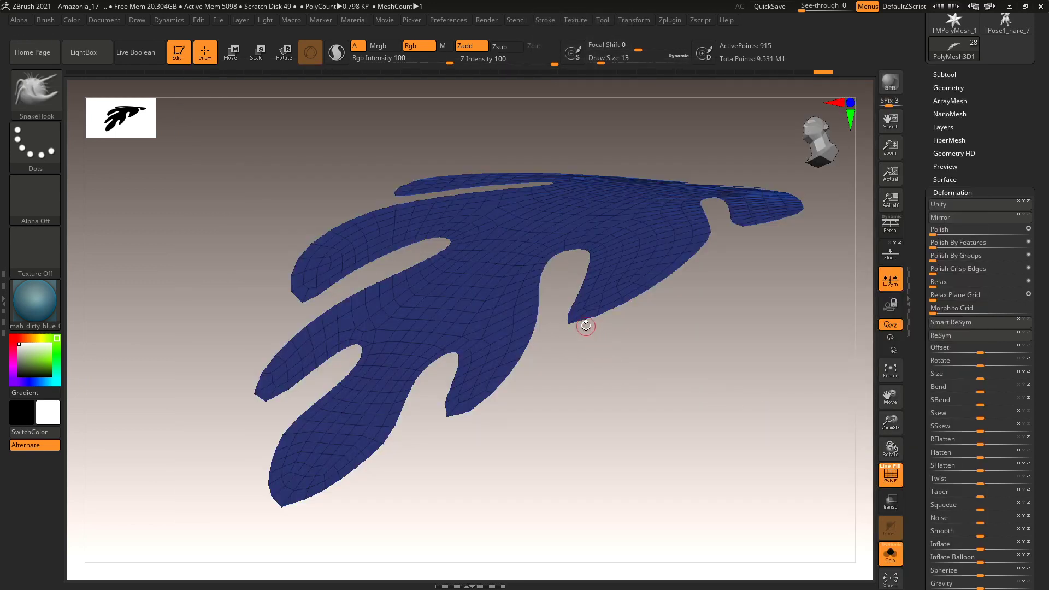
key(space)
drag(692, 300, 707, 299)
drag(572, 321, 578, 344)
key(ctrl+z)
Pull the lower and side lobe tips down symmetrically at brush sizes 101 and 182.
key(space)
drag(659, 310, 669, 310)
drag(598, 308, 596, 330)
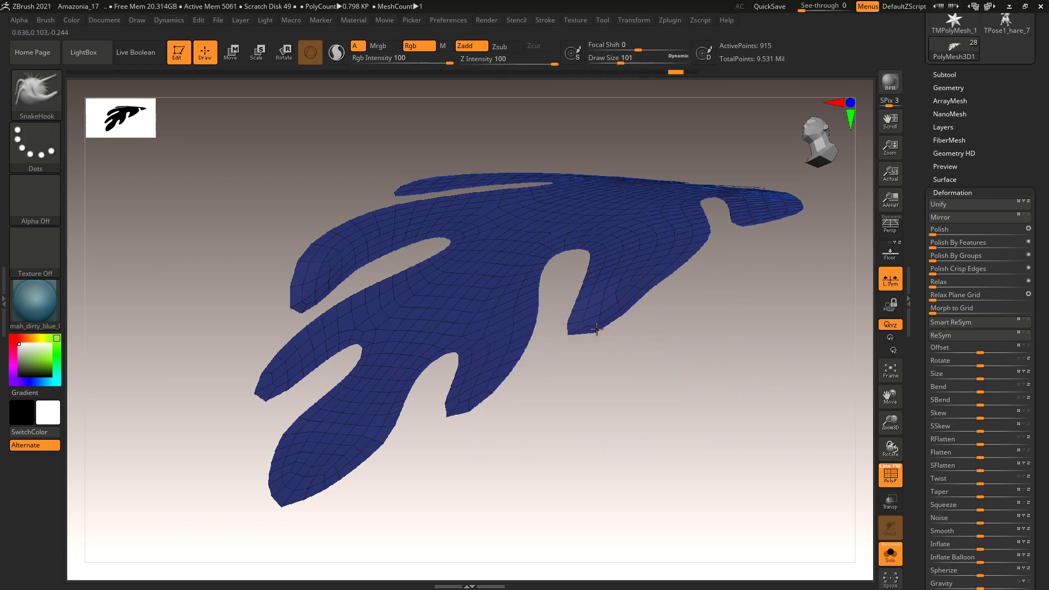
drag(651, 365, 702, 369)
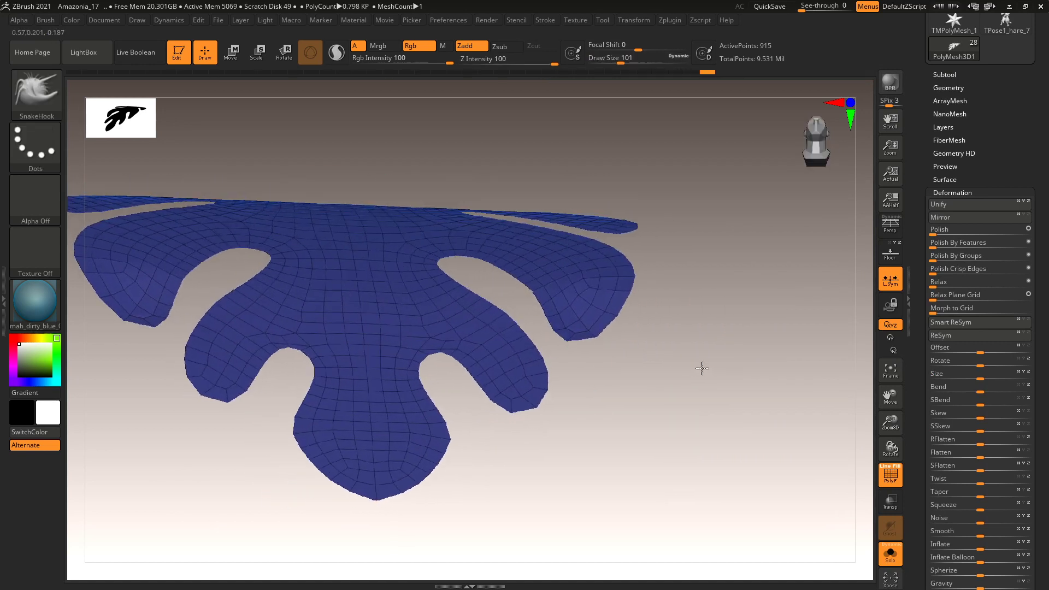
key(space)
drag(643, 304, 659, 303)
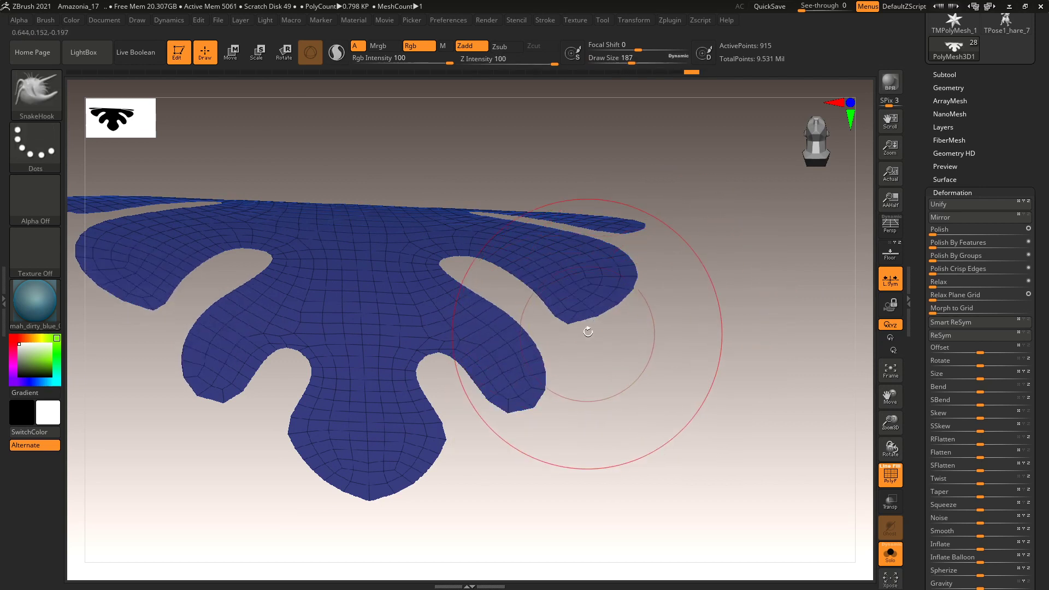
mouse_move(586, 318)
mouse_down()
mouse_move(595, 344)
mouse_move(620, 343)
mouse_move(603, 338)
mouse_move(593, 369)
mouse_up()
Test masking the inner lobe edges, then clear the mask.
mouse_move(496, 276)
ctrl+mouse_down()
mouse_move(544, 328)
mouse_move(556, 421)
ctrl+mouse_up()
ctrl+click(555, 388)
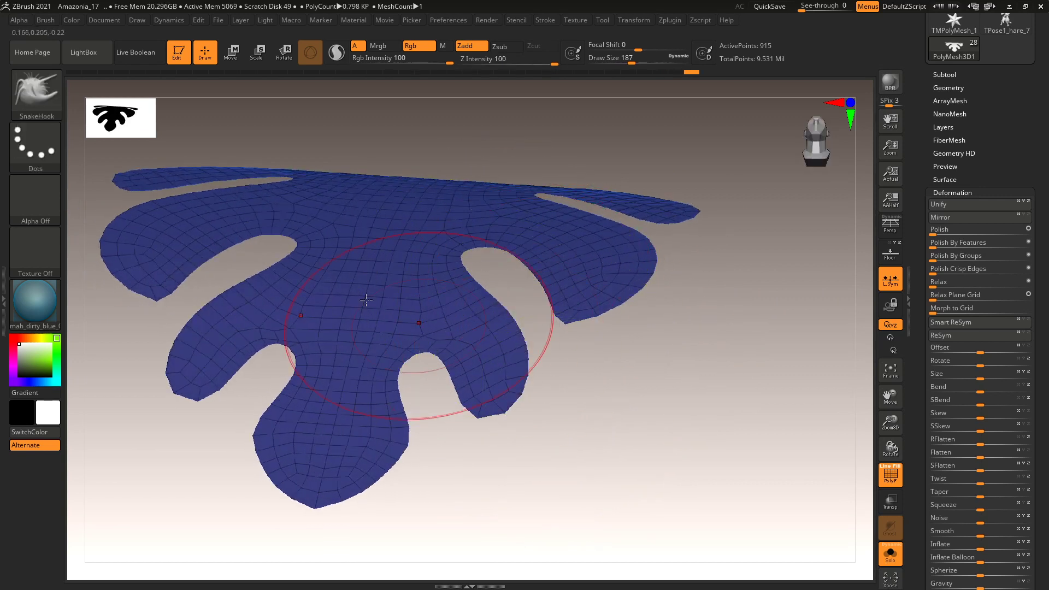
ctrl+click(37, 93)
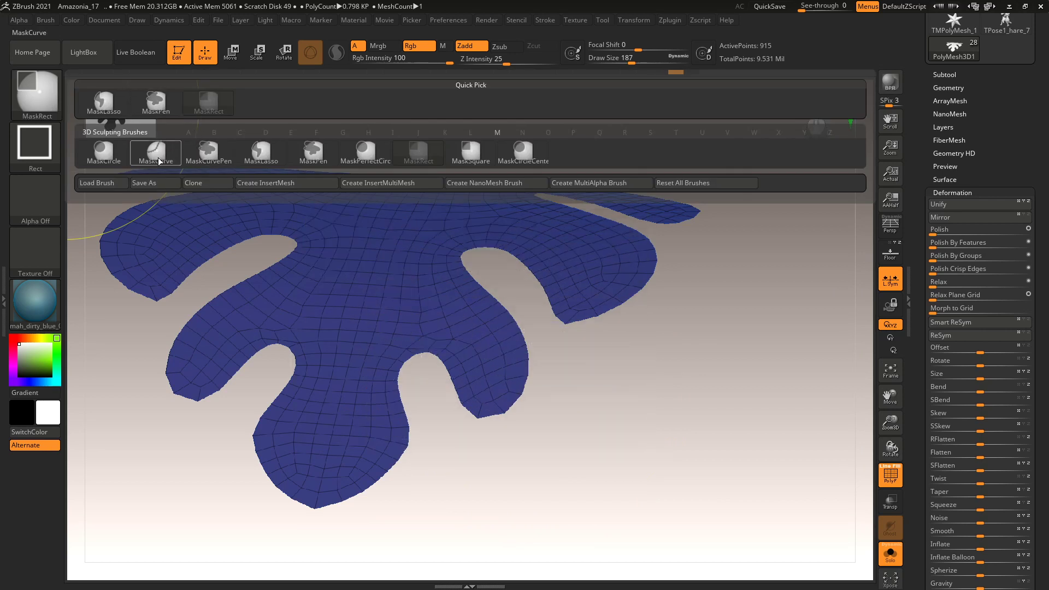
Lasso-mask the central lobe region, clear it, and pull the central lobe up and wider.
click(261, 153)
mouse_move(500, 277)
ctrl+mouse_down()
mouse_move(525, 315)
mouse_move(549, 391)
mouse_move(489, 461)
mouse_move(359, 315)
mouse_move(419, 245)
ctrl+mouse_up()
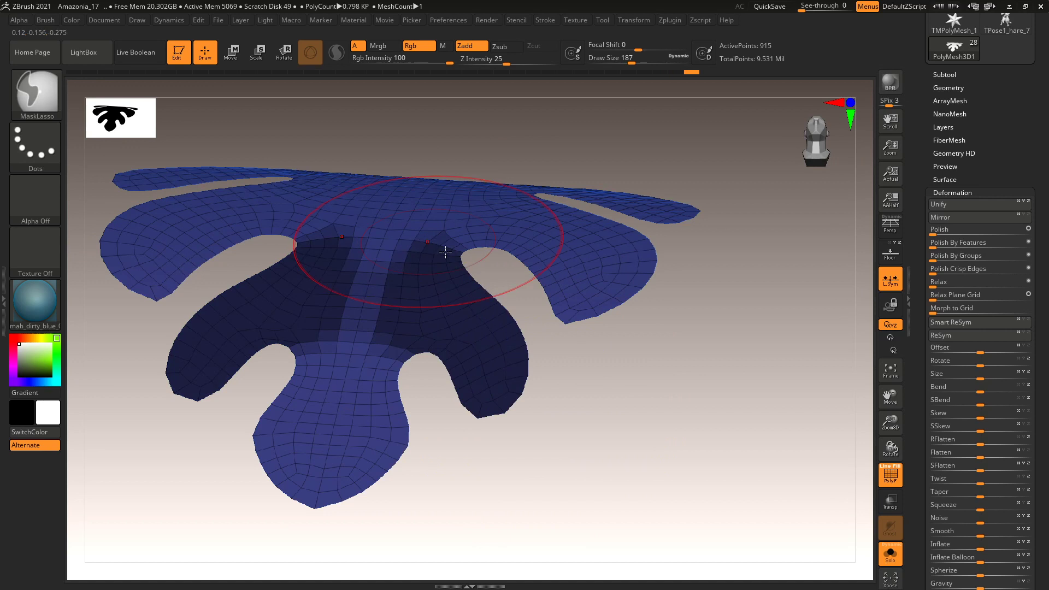
drag(569, 341, 621, 347)
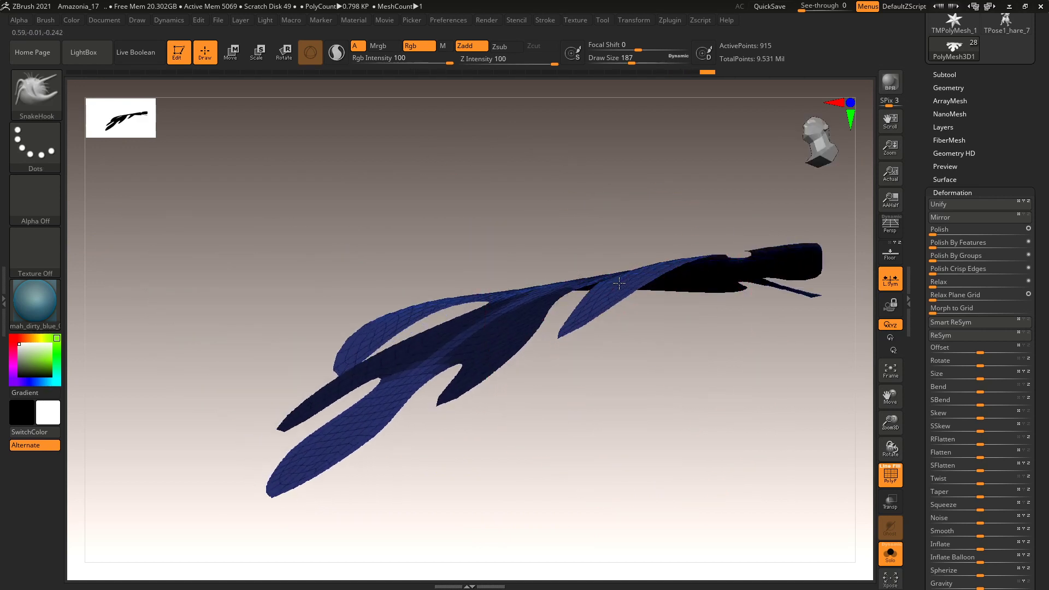
ctrl+drag(572, 429, 552, 421)
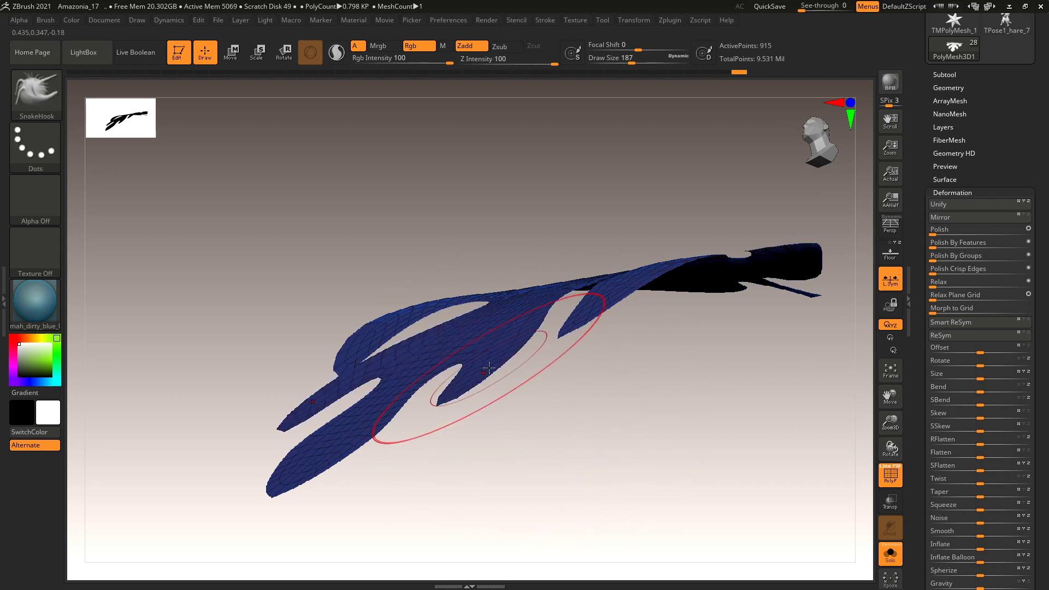
mouse_move(489, 366)
mouse_down()
mouse_move(480, 354)
mouse_move(538, 284)
mouse_move(525, 306)
mouse_move(492, 317)
mouse_up()
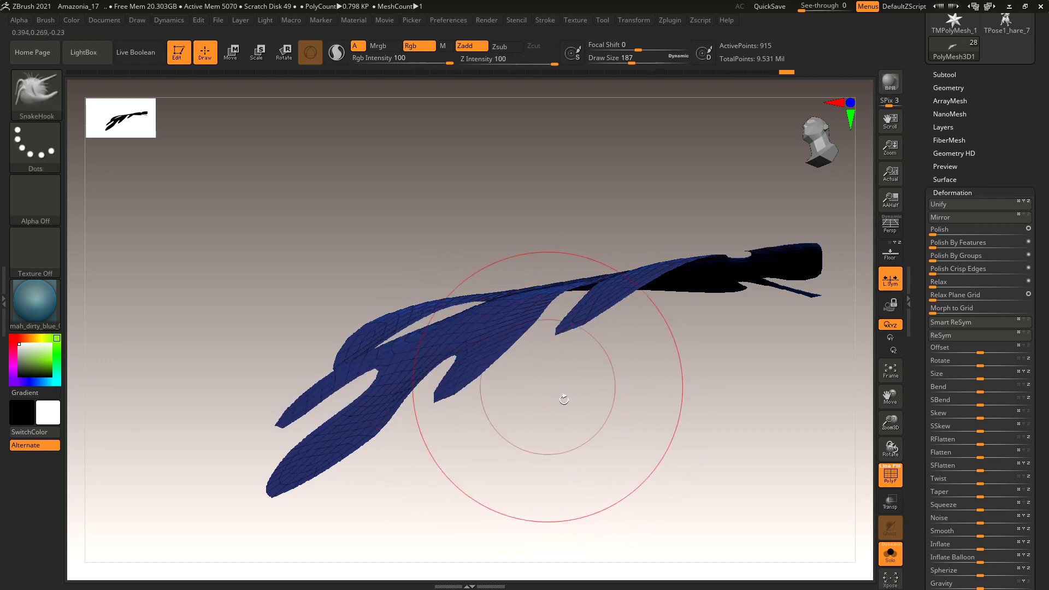
Shrink the brush to 158 and step back and forth through the last fold stroke.
drag(564, 399, 567, 429)
drag(694, 321, 647, 239)
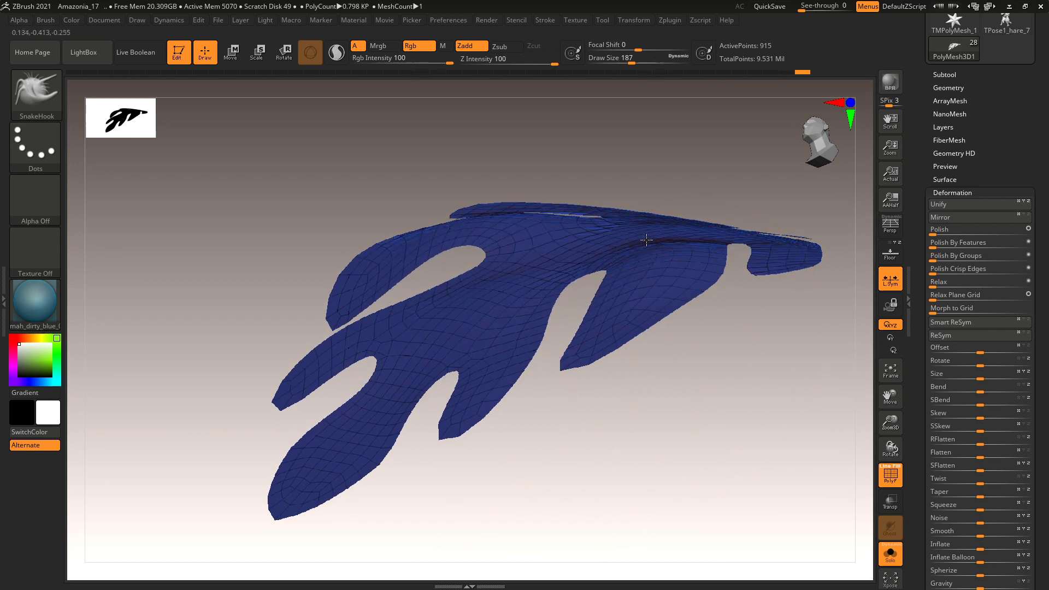
mouse_move(705, 180)
alt+mouse_down()
mouse_move(685, 233)
mouse_move(694, 229)
alt+mouse_up()
key(space)
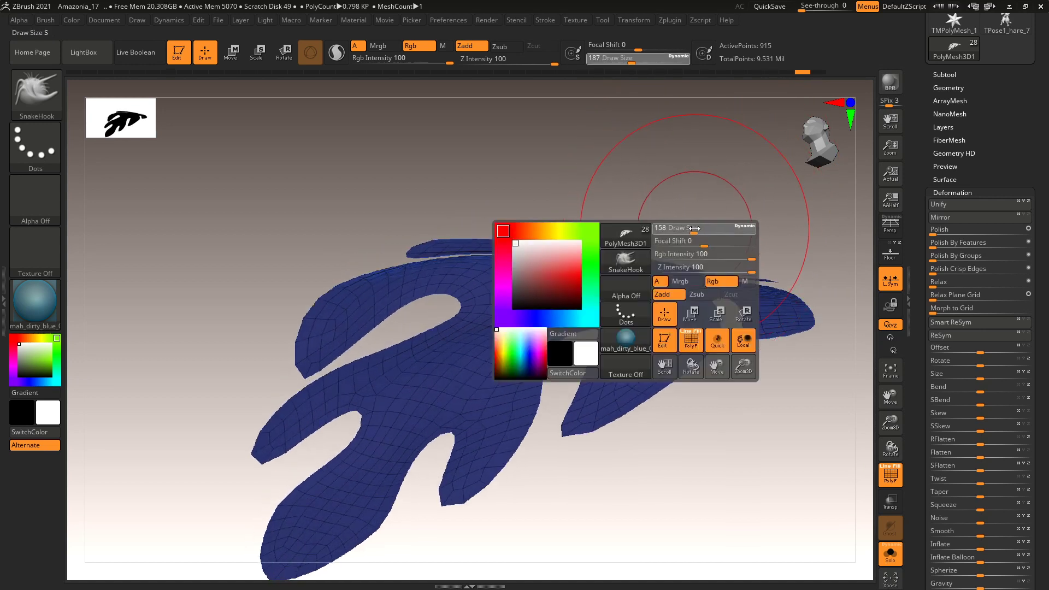
key(ctrl+z)
key(ctrl+z)
key(ctrl+z)
key(ctrl+z)
key(ctrl+shift+z)
mouse_move(744, 367)
alt+mouse_down()
mouse_move(694, 451)
mouse_move(680, 444)
alt+mouse_up()
Redo four reshaping strokes on the leaf and reduce the brush size to 132.
key(ctrl+shift+z)
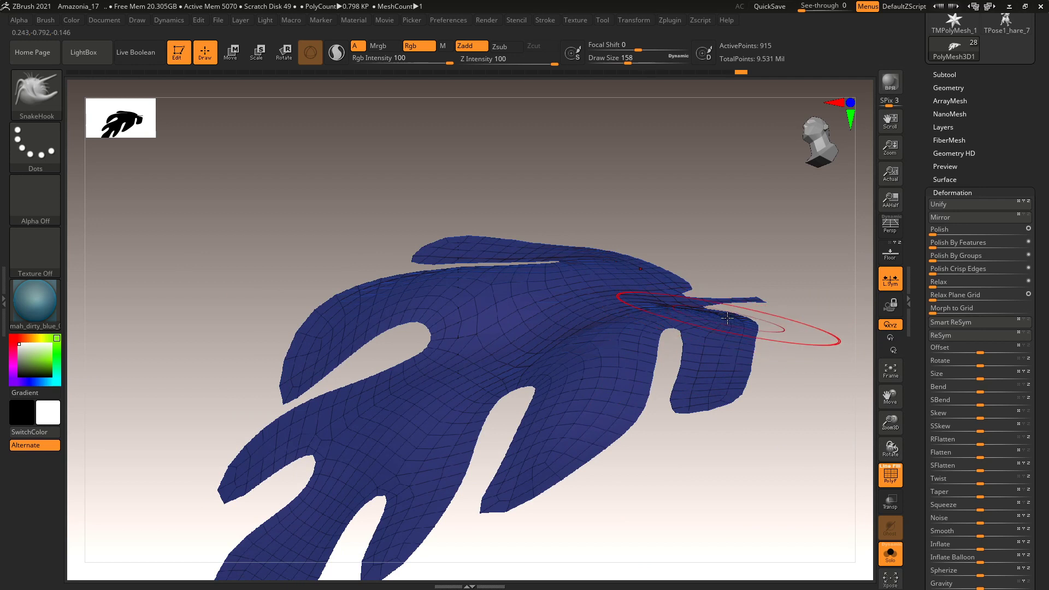
key(ctrl+shift+z)
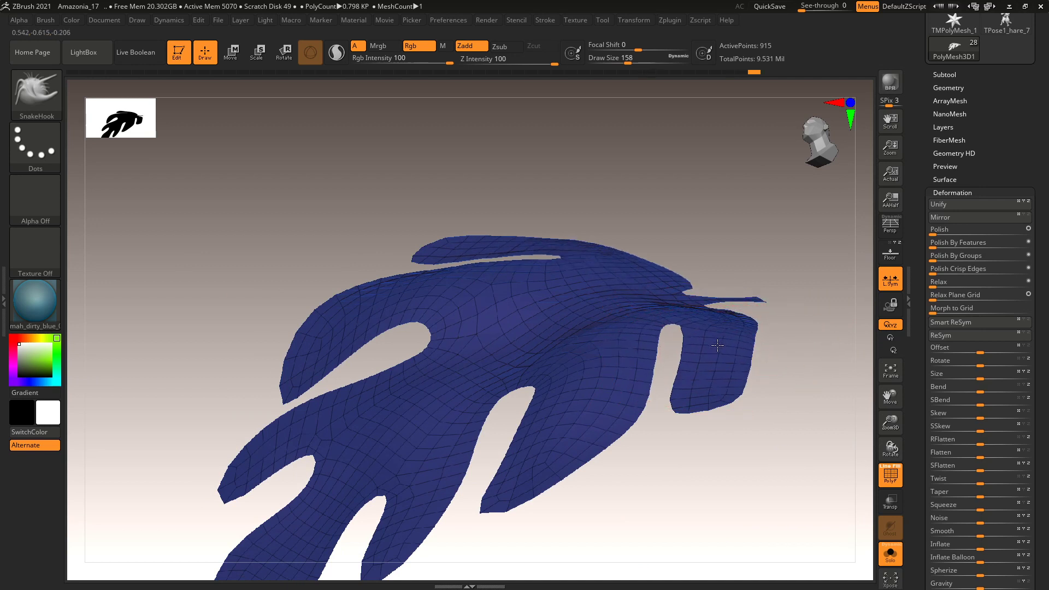
key(ctrl+shift+z)
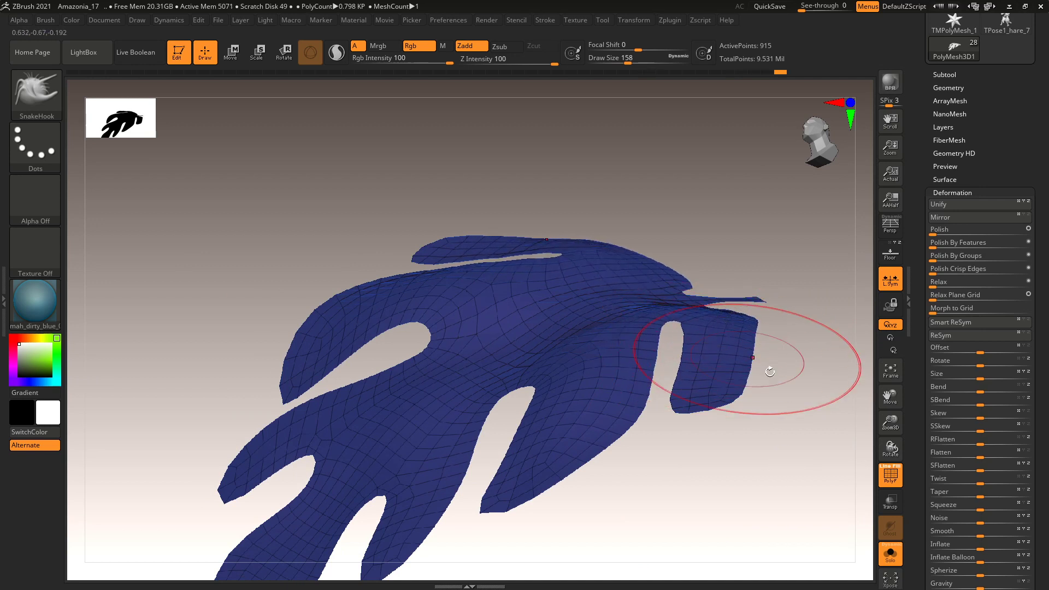
key(ctrl+shift+z)
drag(755, 367, 714, 328)
key(space)
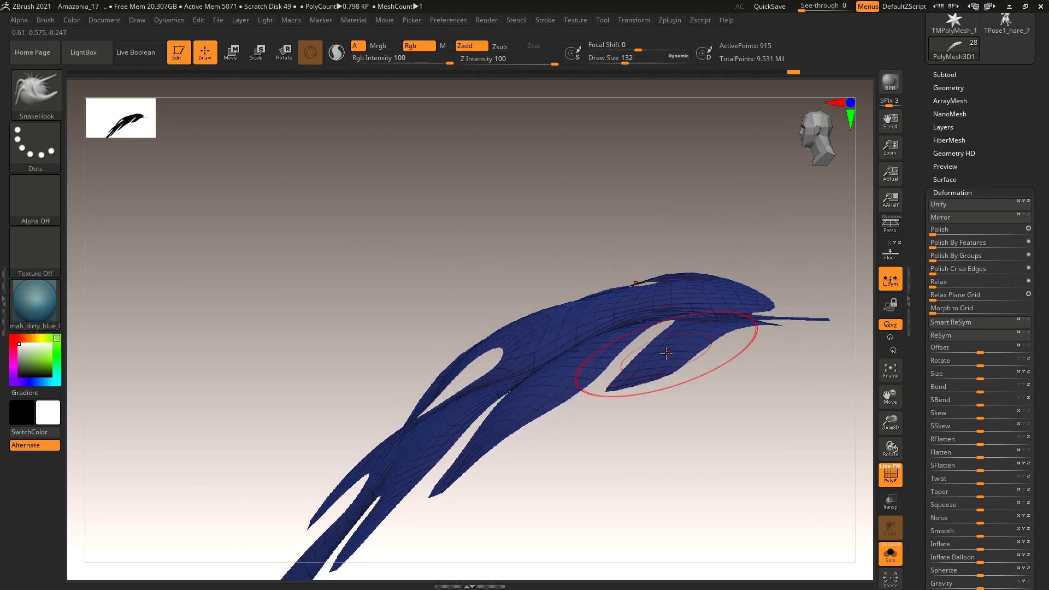
At brush size 112, nudge the leaf-tip lobe into shape from a top-down view.
mouse_move(743, 382)
mouse_down()
mouse_move(770, 414)
mouse_move(740, 391)
mouse_up()
key(space)
drag(749, 328, 720, 328)
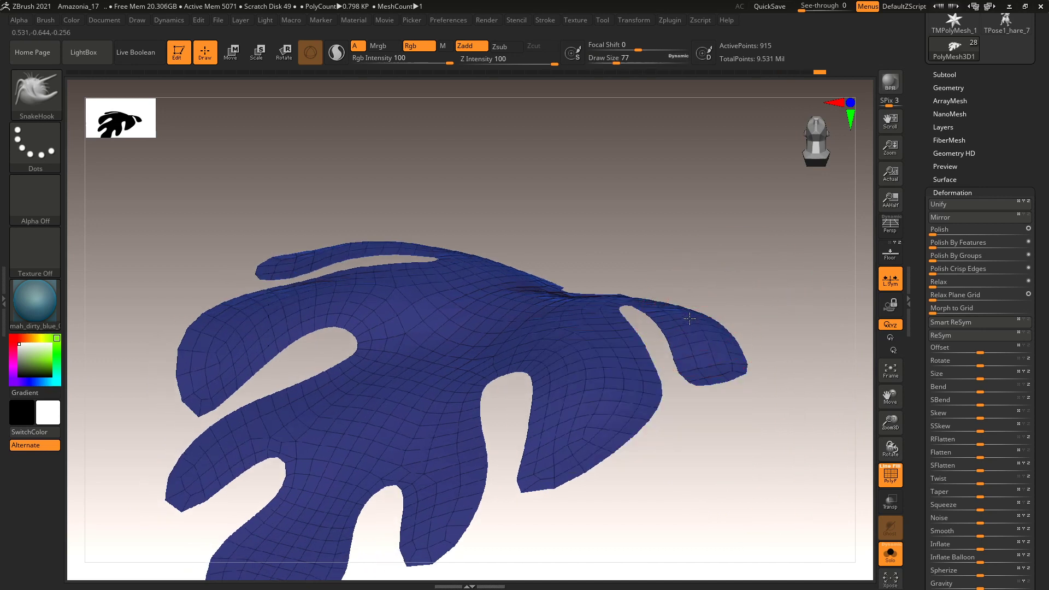
drag(707, 354, 709, 361)
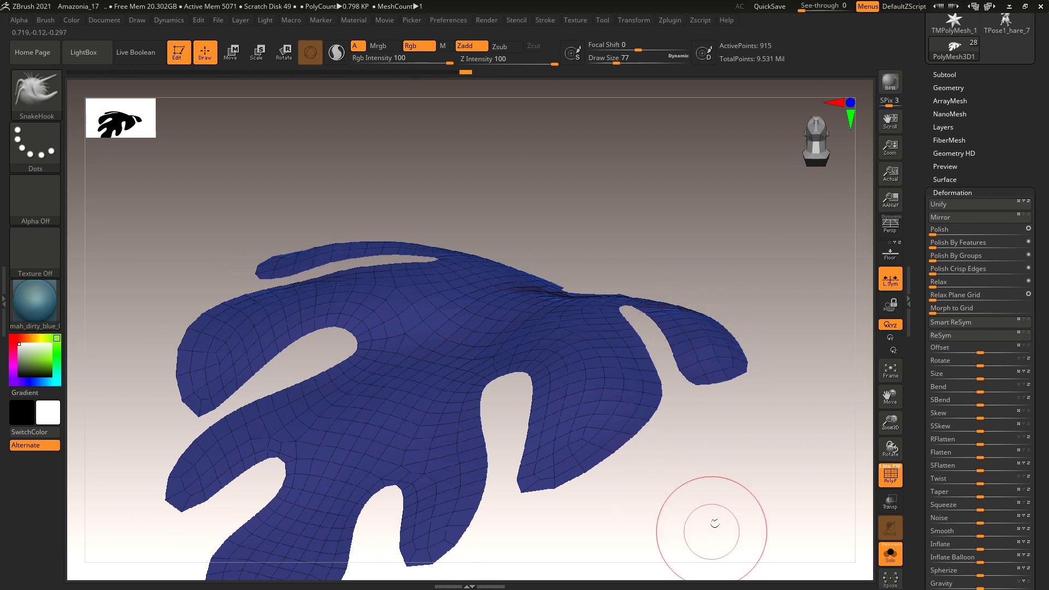
At brush size 108, pull the lower lobe's edge into the gap and its tip downward.
drag(710, 527, 739, 445)
key(space)
drag(546, 265, 563, 265)
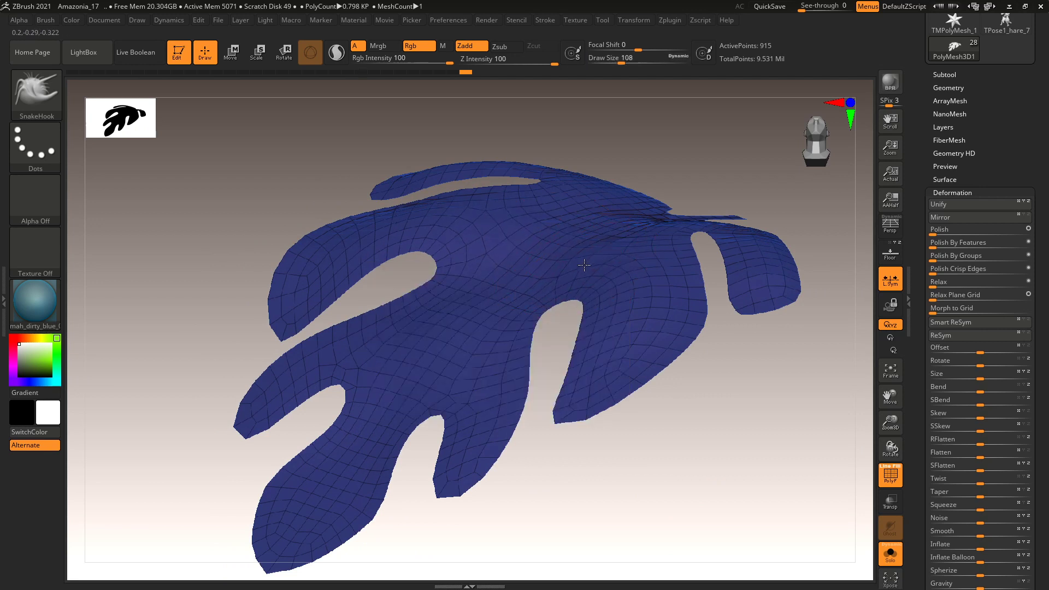
mouse_move(502, 357)
mouse_down()
mouse_move(476, 411)
mouse_move(476, 397)
mouse_move(470, 426)
mouse_up()
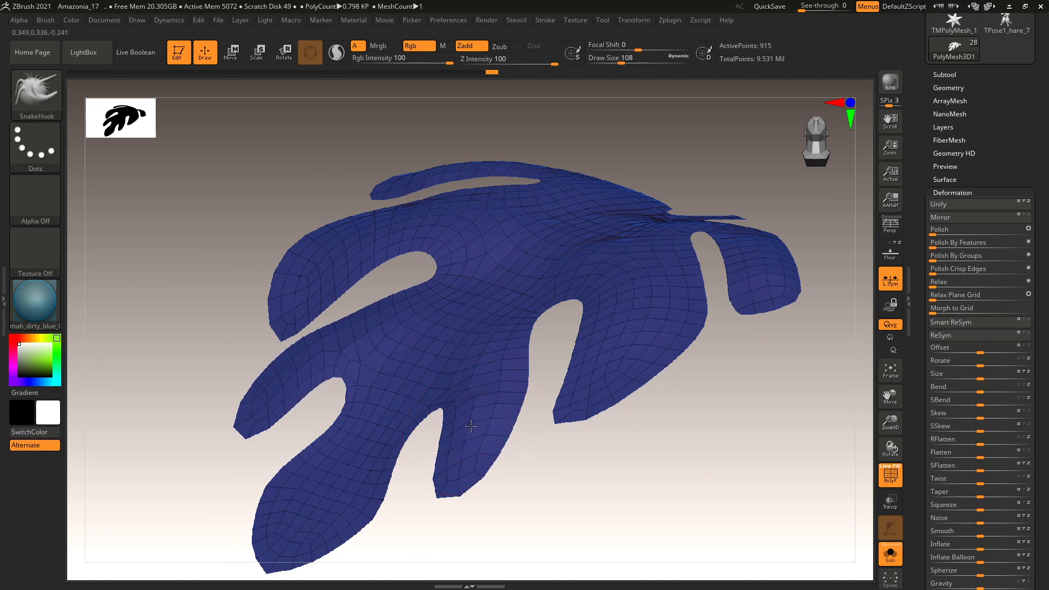
mouse_move(511, 454)
mouse_down()
mouse_move(558, 457)
mouse_move(557, 432)
mouse_up()
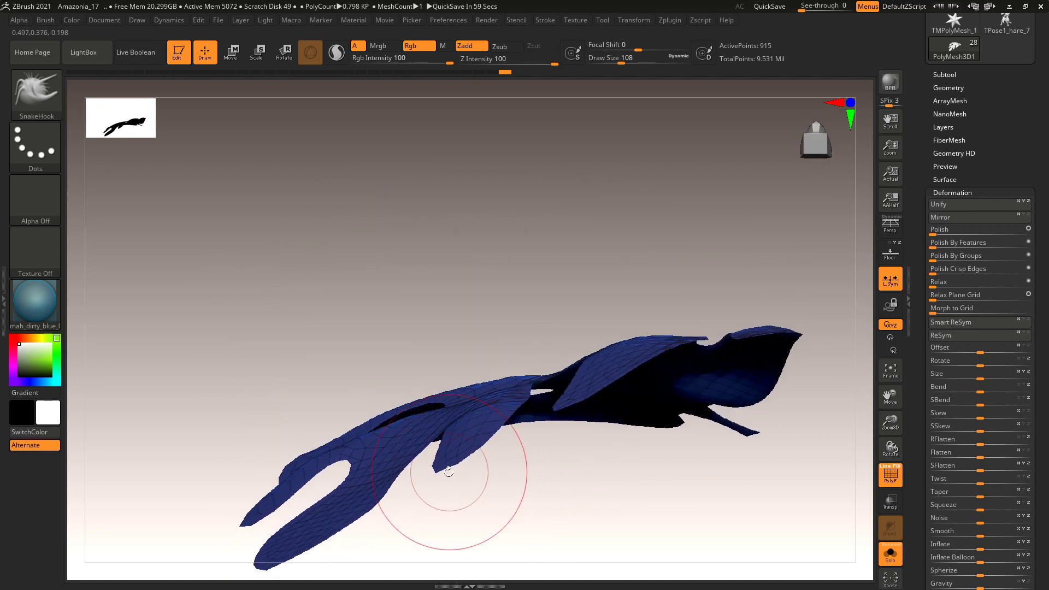
mouse_move(446, 469)
mouse_down()
mouse_move(455, 496)
mouse_move(559, 487)
mouse_move(434, 464)
mouse_up()
Pull the leaf tip slightly down at size 90, then the lower edge toward the hole at 116.
key(space)
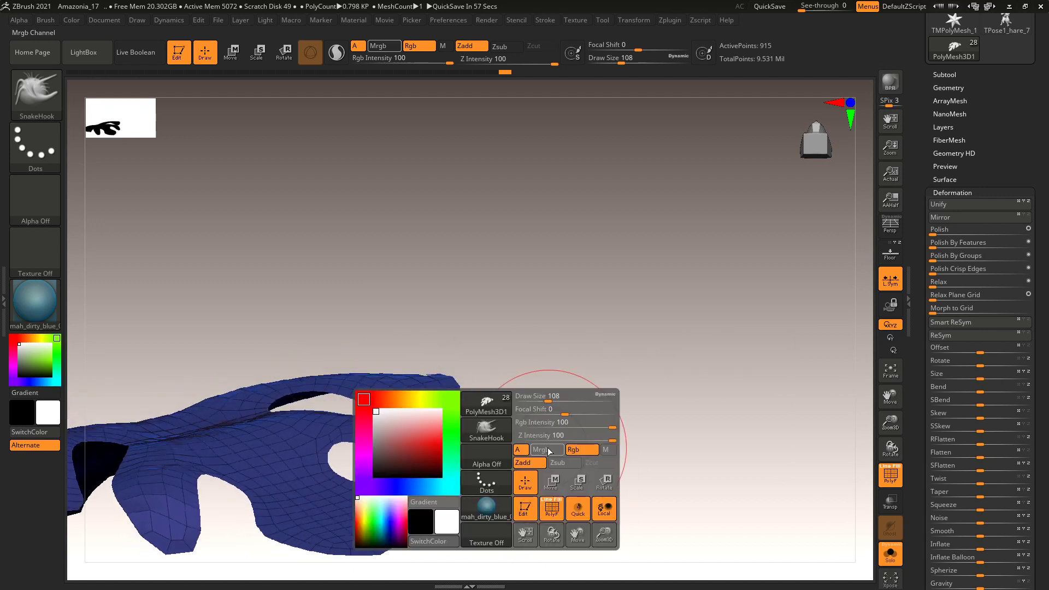
key(space)
drag(590, 326, 543, 338)
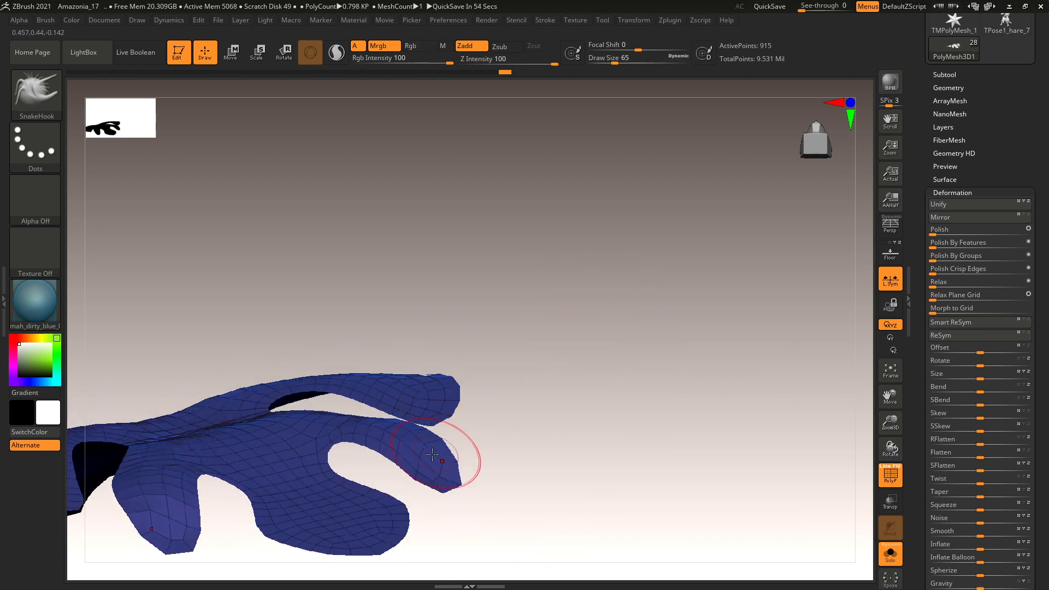
drag(470, 465, 517, 461)
drag(441, 465, 448, 462)
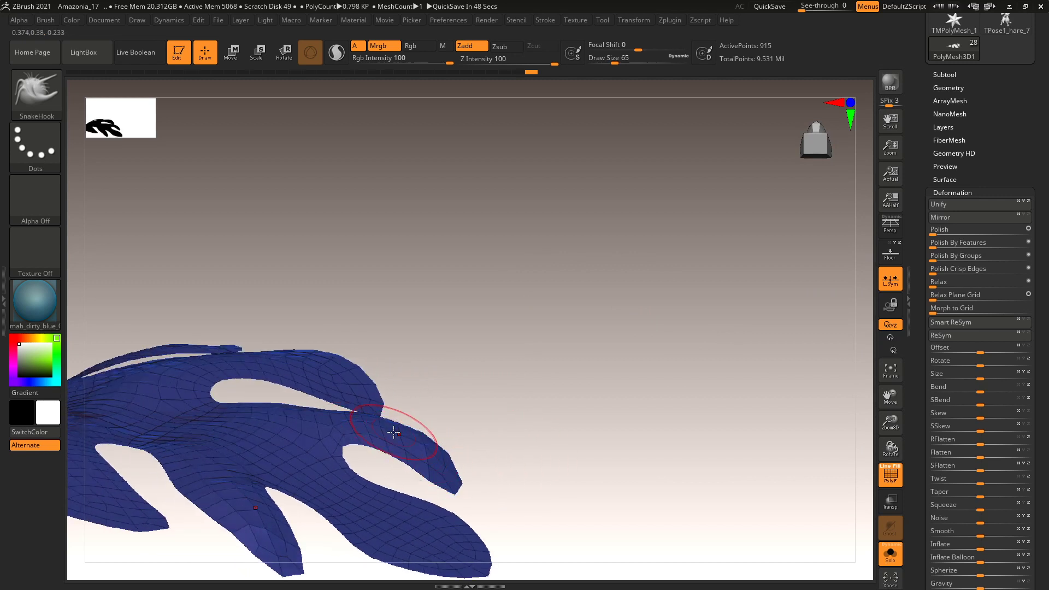
mouse_move(391, 431)
alt+mouse_down()
mouse_move(585, 332)
mouse_move(596, 304)
alt+mouse_up()
key(space)
drag(413, 416, 352, 354)
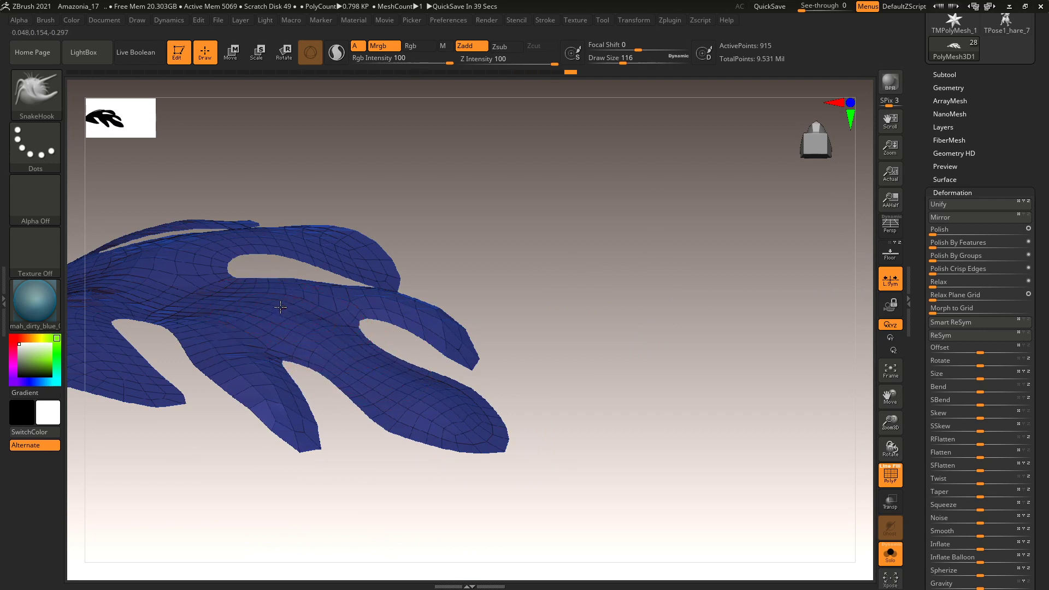
Lift the leaf surface slightly at brush size 163, then shrink the brush to 154 and check a side view.
drag(597, 351, 495, 404)
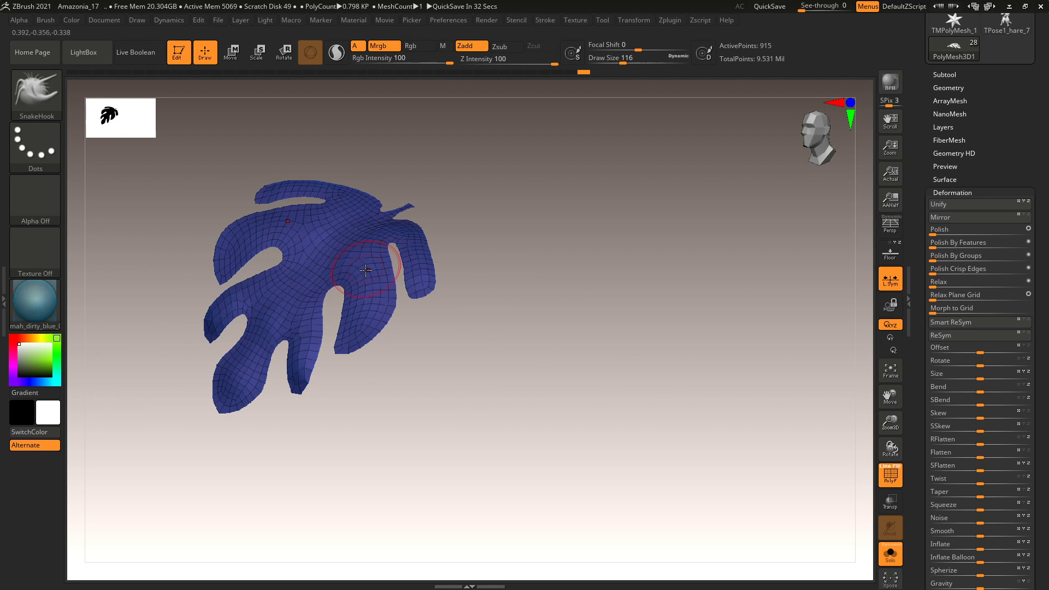
alt+drag(510, 270, 568, 268)
key(space)
drag(382, 274, 386, 262)
drag(443, 409, 448, 376)
key(space)
drag(315, 292, 295, 299)
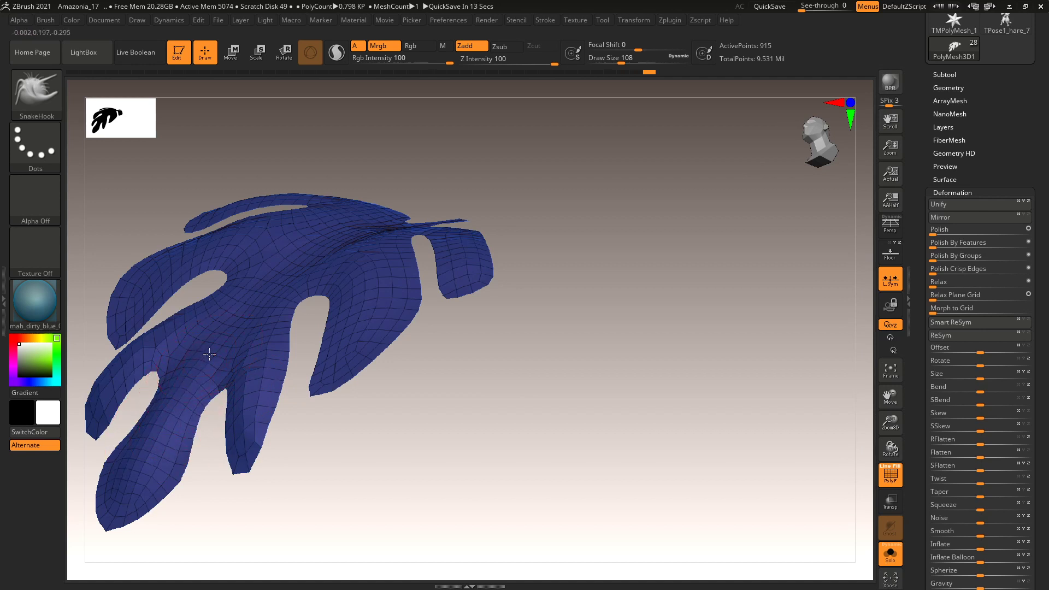
mouse_move(525, 480)
mouse_down()
mouse_move(516, 388)
mouse_move(574, 417)
mouse_move(560, 407)
mouse_move(597, 340)
mouse_move(616, 386)
mouse_move(595, 384)
mouse_move(618, 407)
mouse_move(663, 405)
mouse_move(665, 414)
mouse_move(677, 388)
mouse_move(604, 351)
mouse_move(574, 414)
mouse_move(553, 234)
mouse_move(621, 337)
mouse_move(602, 388)
mouse_move(618, 358)
mouse_move(514, 387)
mouse_move(499, 354)
mouse_move(533, 459)
mouse_move(614, 449)
mouse_up()
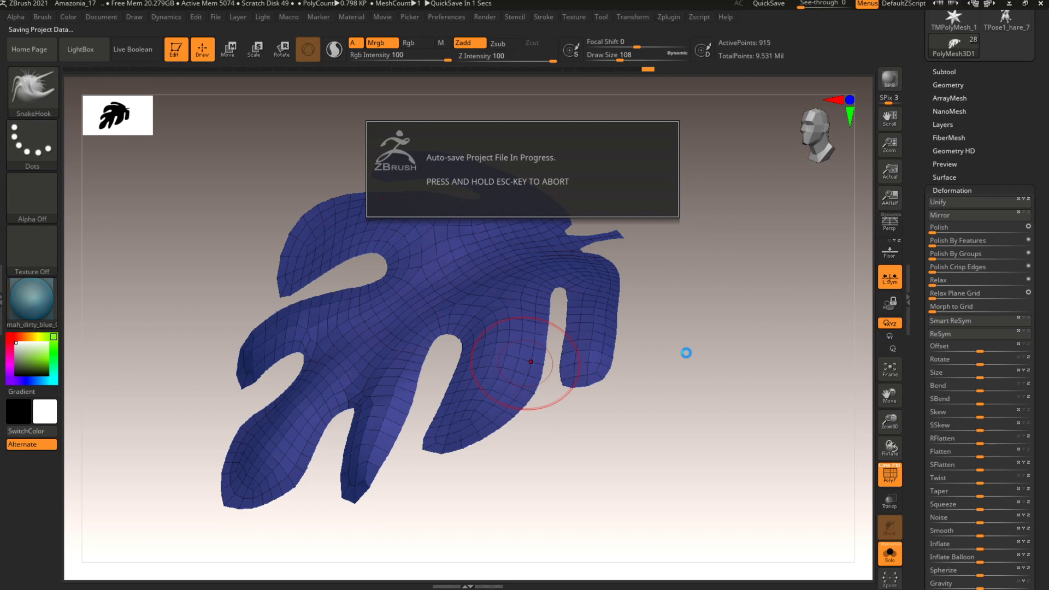
key(b)
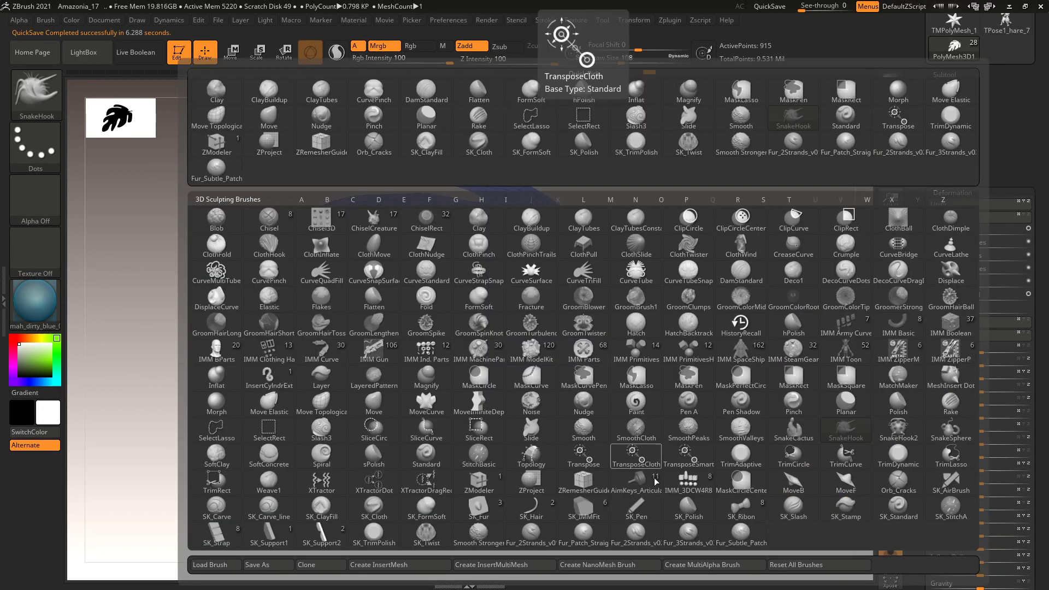
Extrude all leaf polygons with ZModeler QMesh into a thick slab, doubling points to 1,830.
key(z)
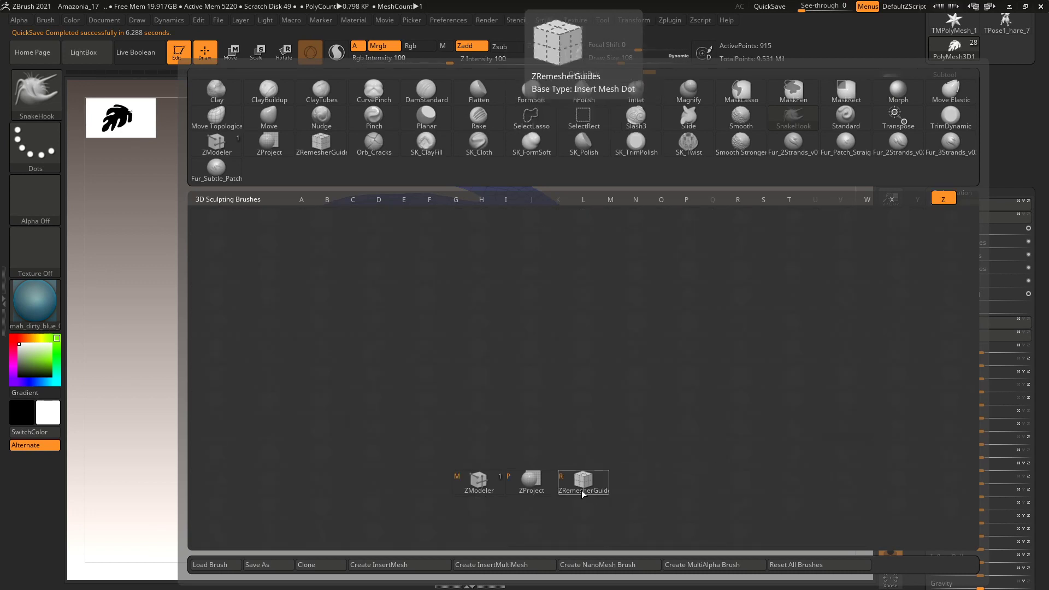
click(479, 481)
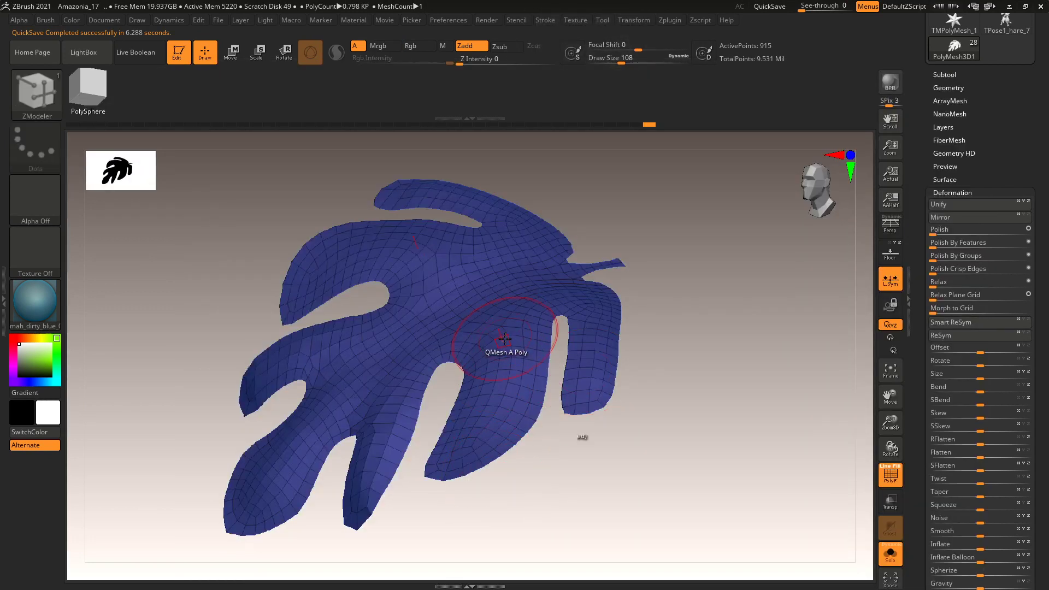
key(space)
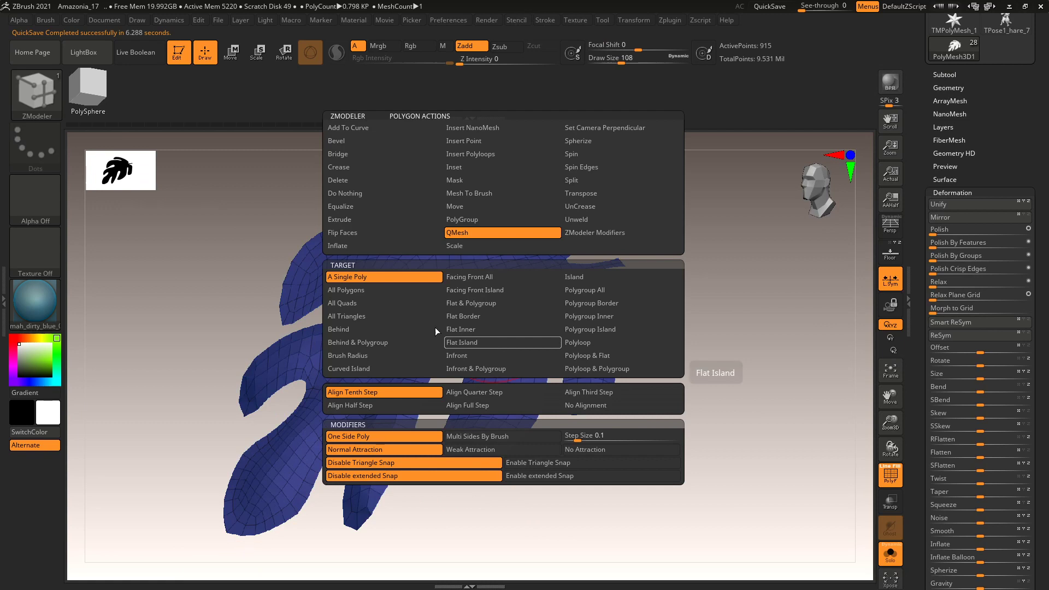
click(346, 290)
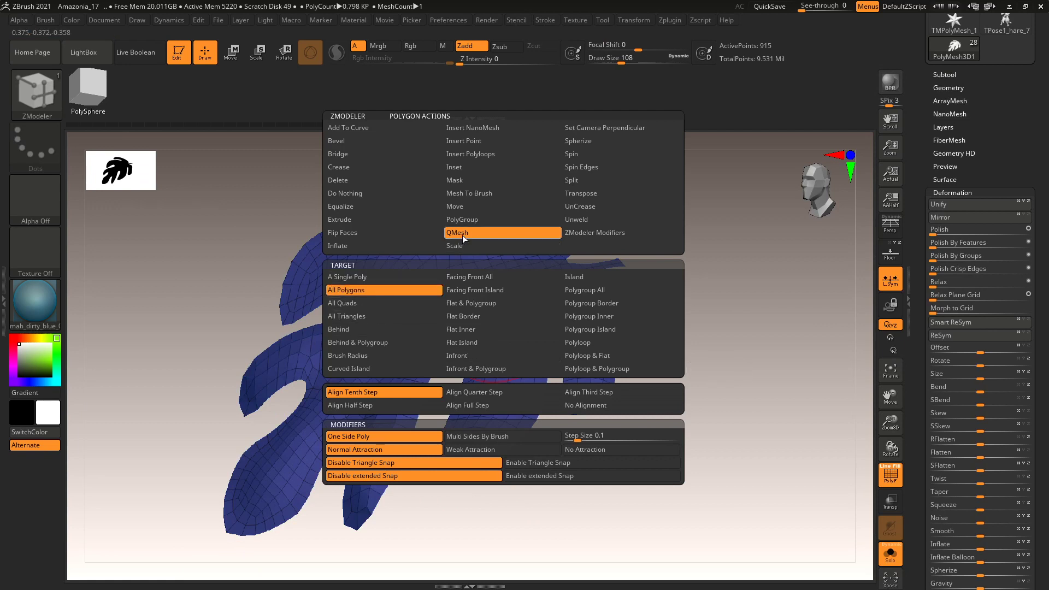
click(463, 235)
drag(497, 351, 496, 347)
drag(663, 399, 771, 412)
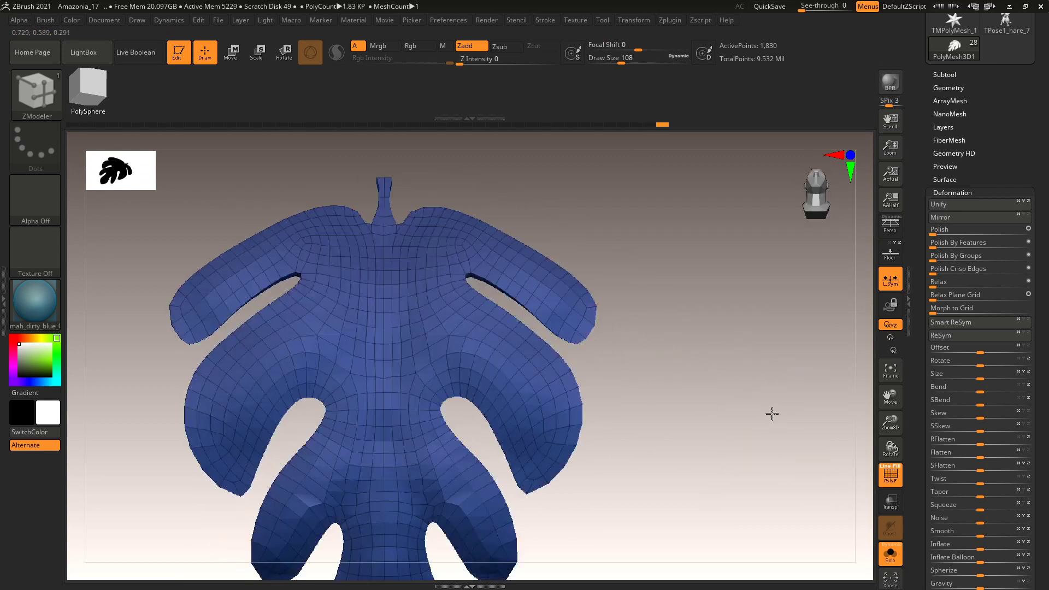
click(951, 87)
alt+drag(733, 312, 658, 366)
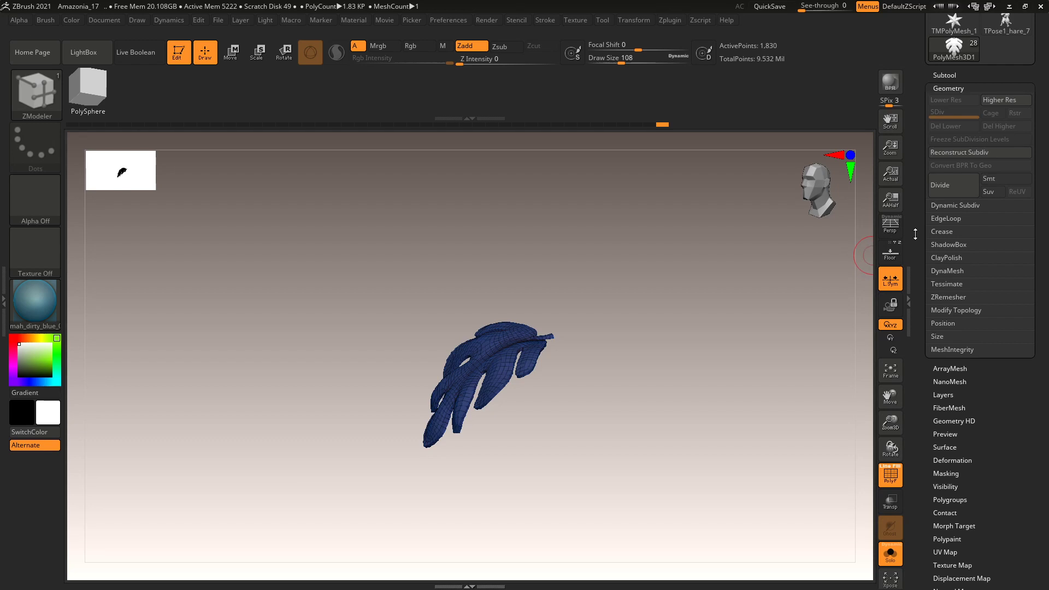
Subdivide the leaf to level 3 (29,266 points) and frame it in a front view.
click(952, 187)
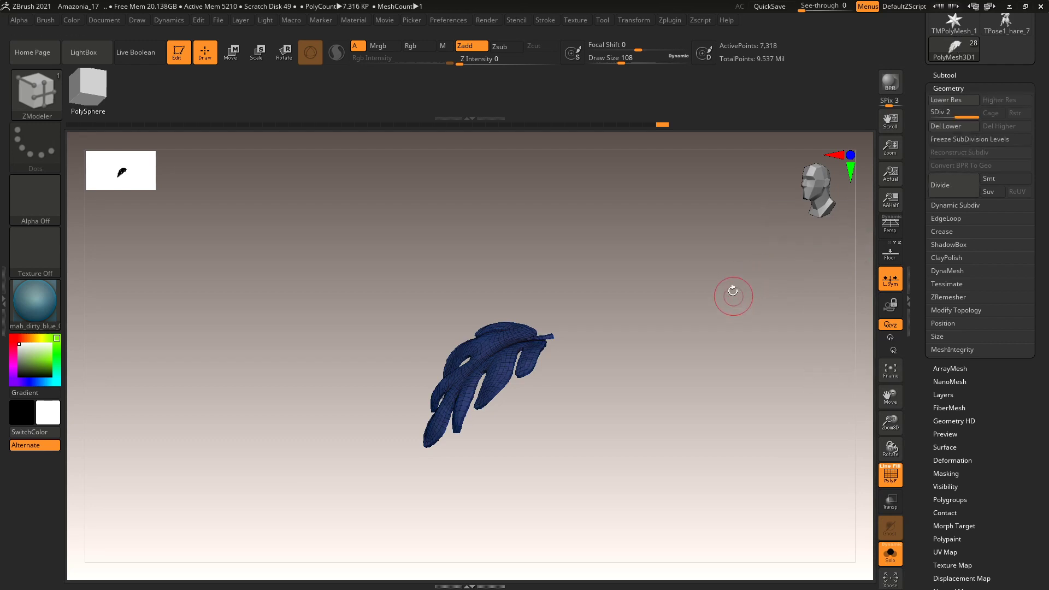
key(f)
key(shift+d)
click(956, 188)
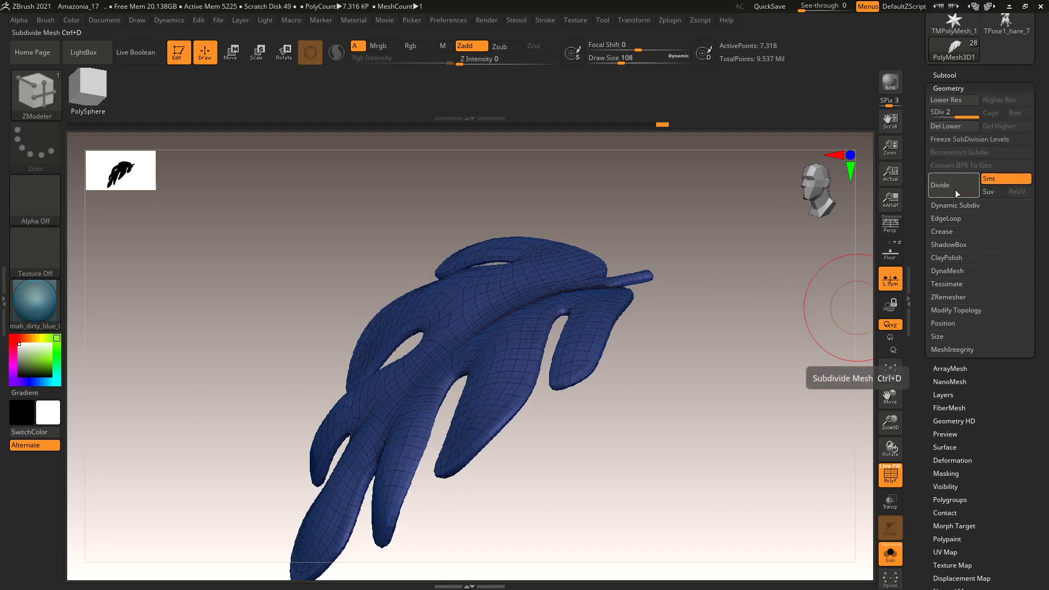
drag(787, 317, 708, 365)
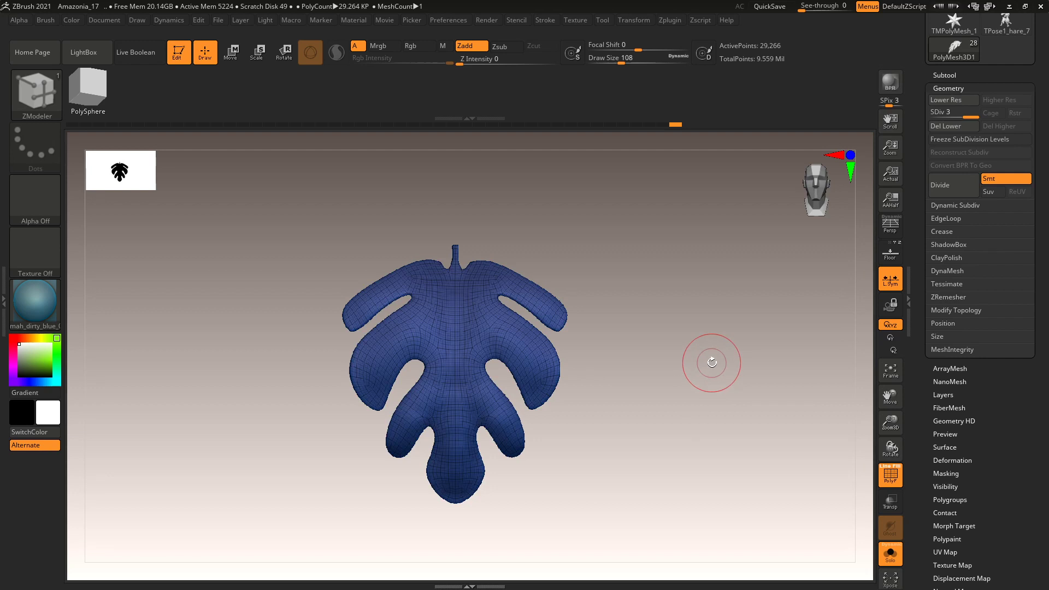
With DamStandard, carve a groove down the leaf's centre to its bottom.
key(b)
key(d)
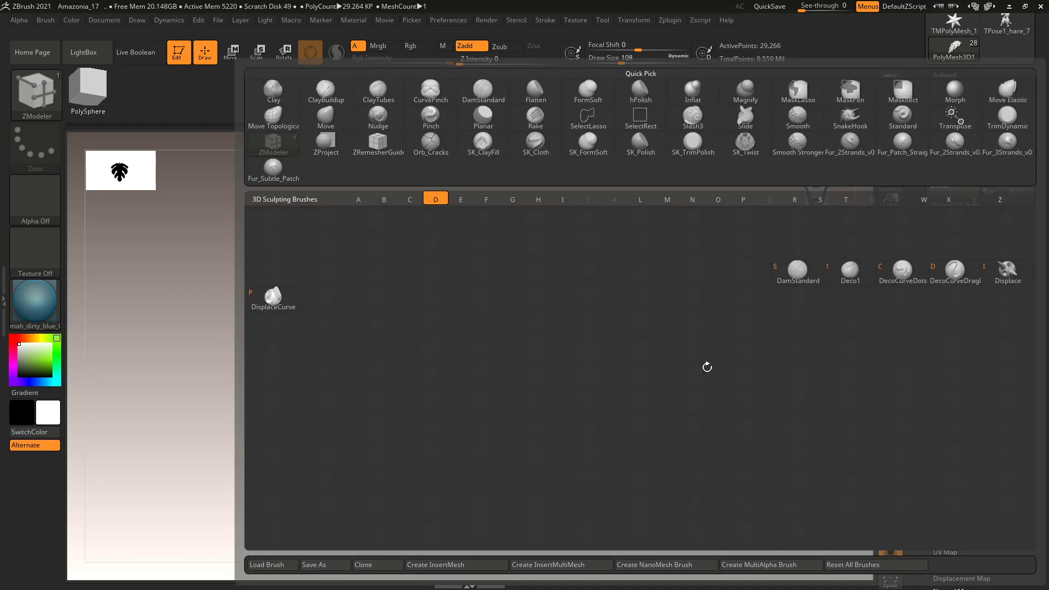
key(s)
mouse_move(694, 415)
mouse_down()
mouse_move(679, 428)
mouse_move(625, 424)
mouse_move(632, 407)
mouse_up()
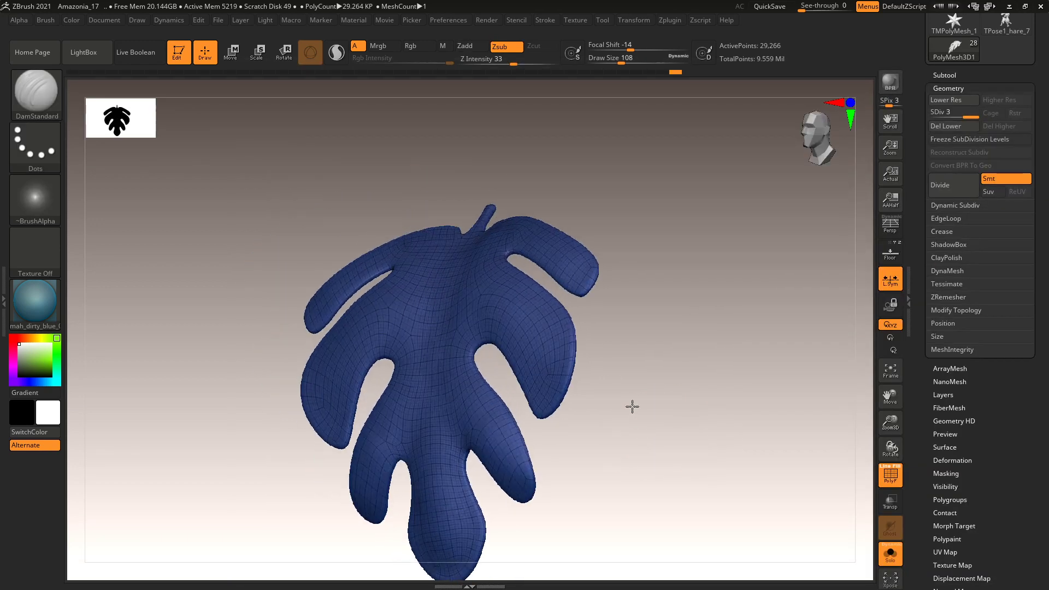
drag(663, 222, 650, 228)
drag(454, 233, 450, 255)
drag(435, 310, 445, 246)
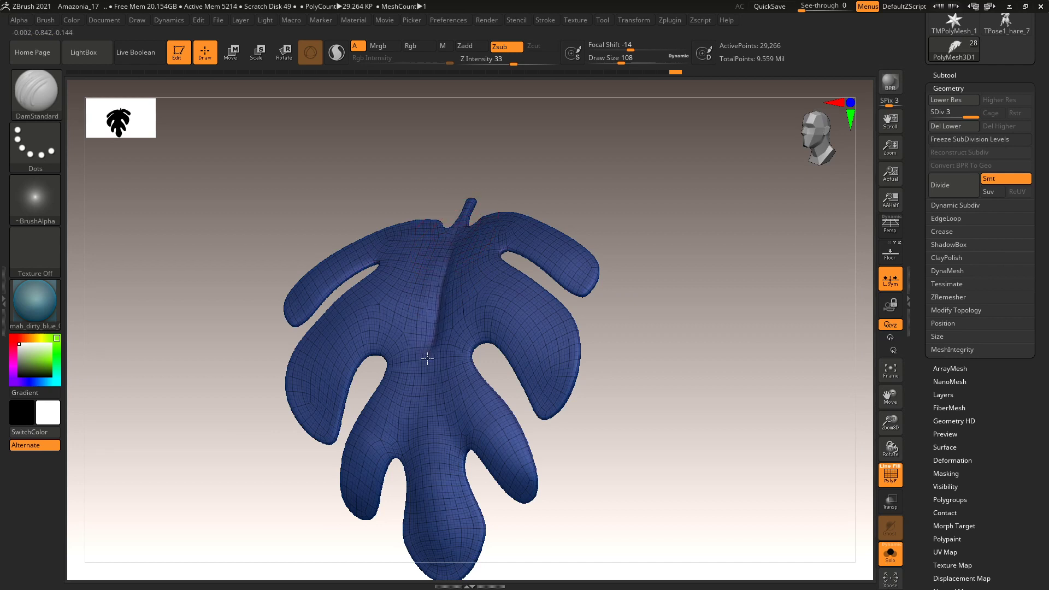
drag(428, 419, 444, 578)
Recarve the groove along the full midrib and orbit around to check it.
mouse_move(592, 438)
mouse_down()
mouse_move(564, 370)
mouse_move(625, 363)
mouse_move(596, 347)
mouse_move(679, 382)
mouse_move(601, 348)
mouse_up()
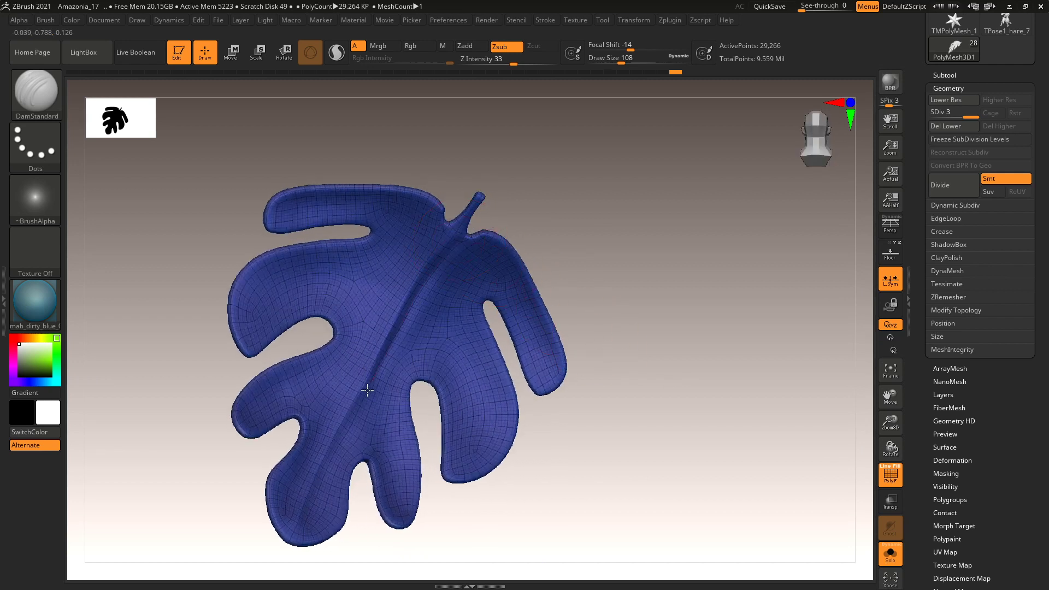
drag(317, 497, 443, 246)
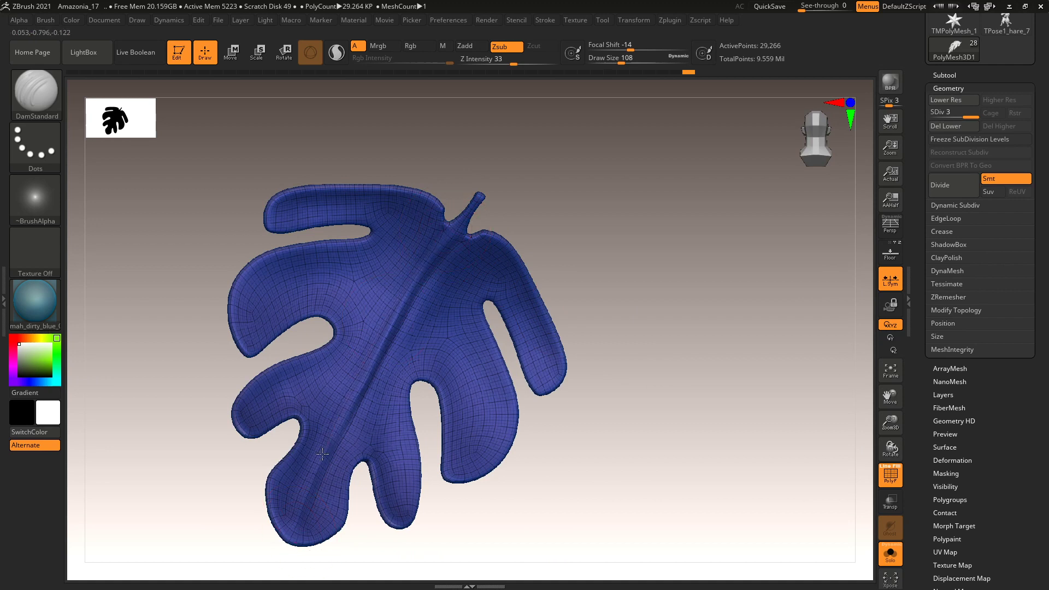
drag(595, 273, 696, 253)
alt+drag(730, 317, 670, 295)
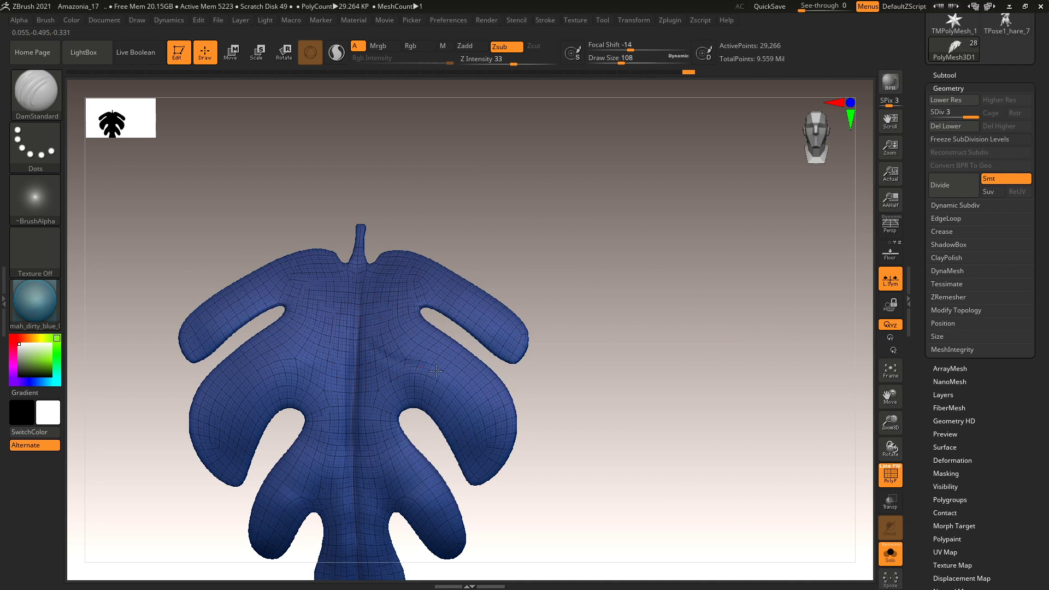
drag(542, 400, 445, 227)
Enable BackfaceMask under Brush > Auto Masking.
click(55, 21)
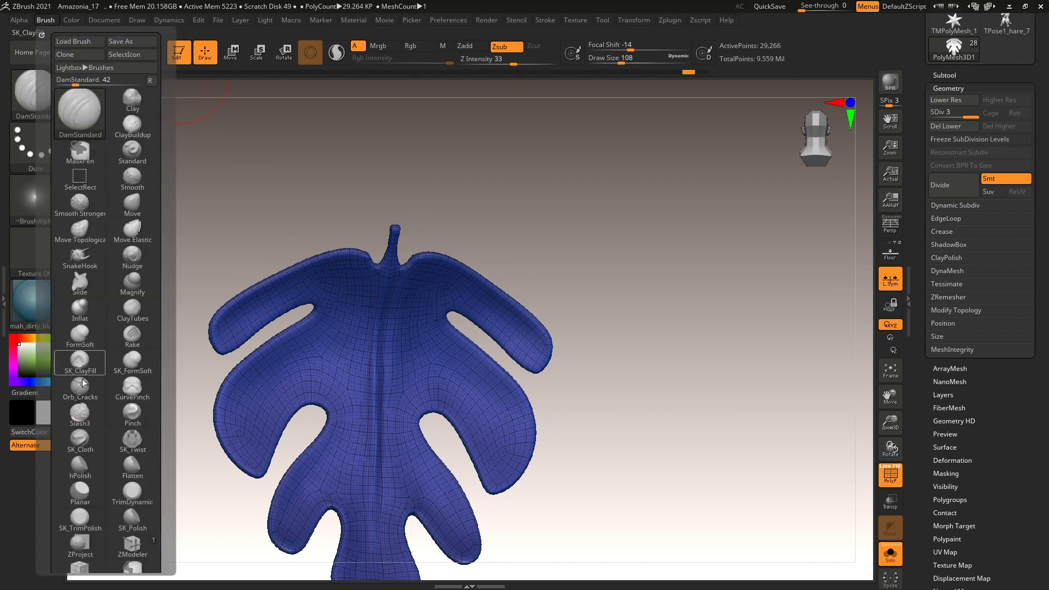
drag(166, 384, 168, 242)
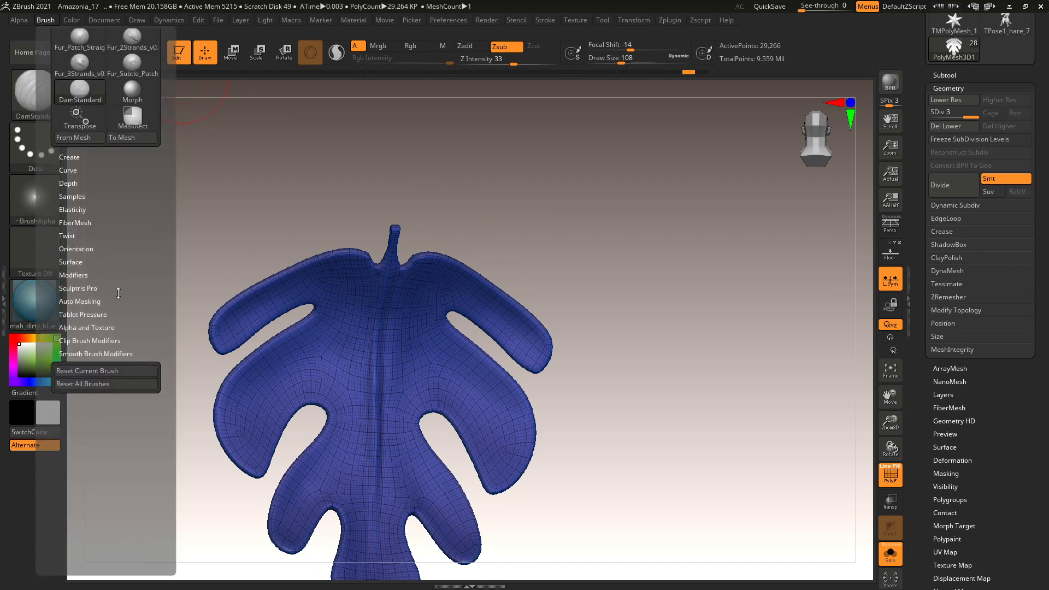
click(94, 301)
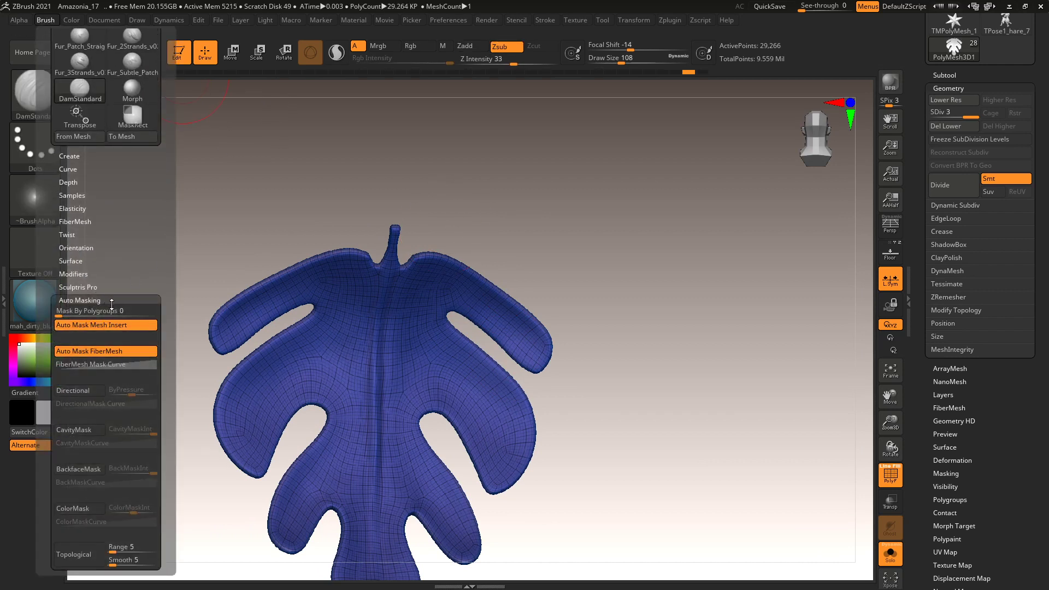
click(88, 469)
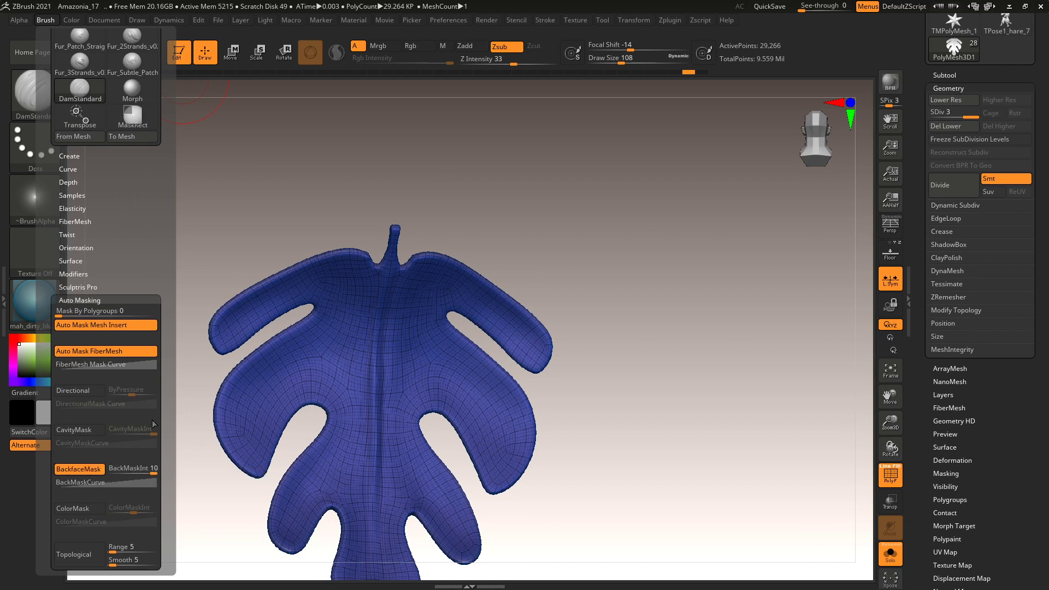
Carve a mirrored vein groove into the side lobes and smooth it on both sides.
mouse_move(424, 360)
mouse_down()
mouse_move(474, 397)
mouse_move(511, 478)
mouse_up()
key(ctrl+z)
mouse_move(439, 369)
mouse_down()
mouse_move(481, 399)
mouse_move(503, 440)
mouse_move(501, 473)
mouse_up()
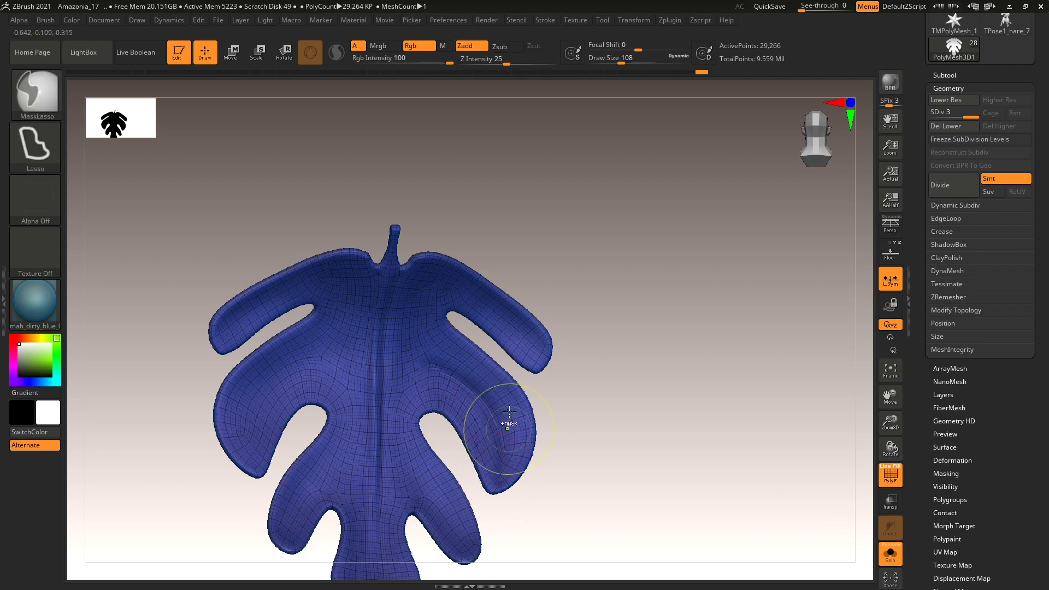
key(ctrl+z)
drag(612, 406, 448, 353)
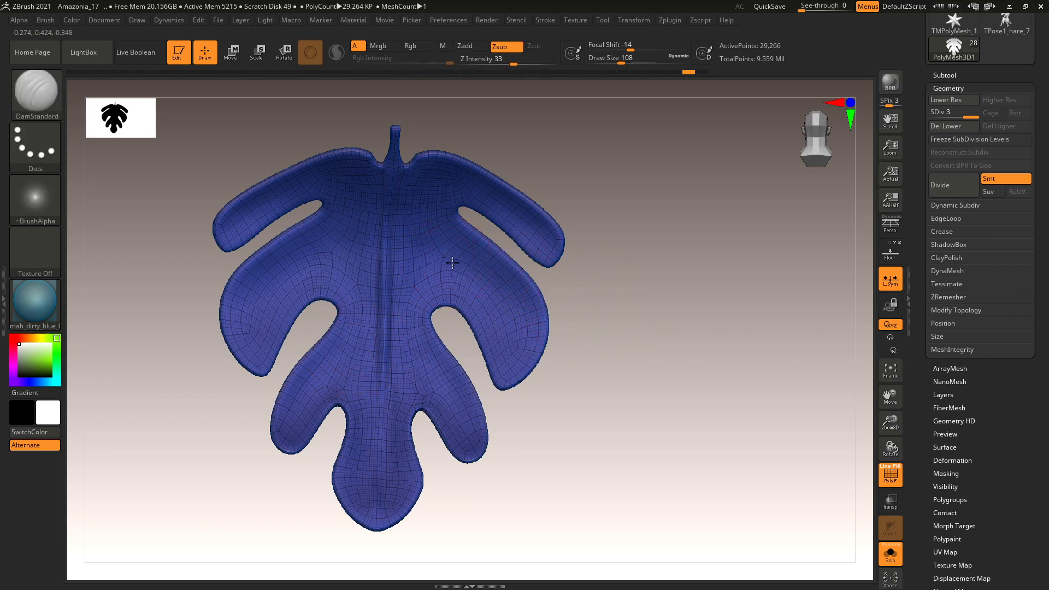
drag(452, 263, 506, 306)
shift+drag(492, 375, 468, 257)
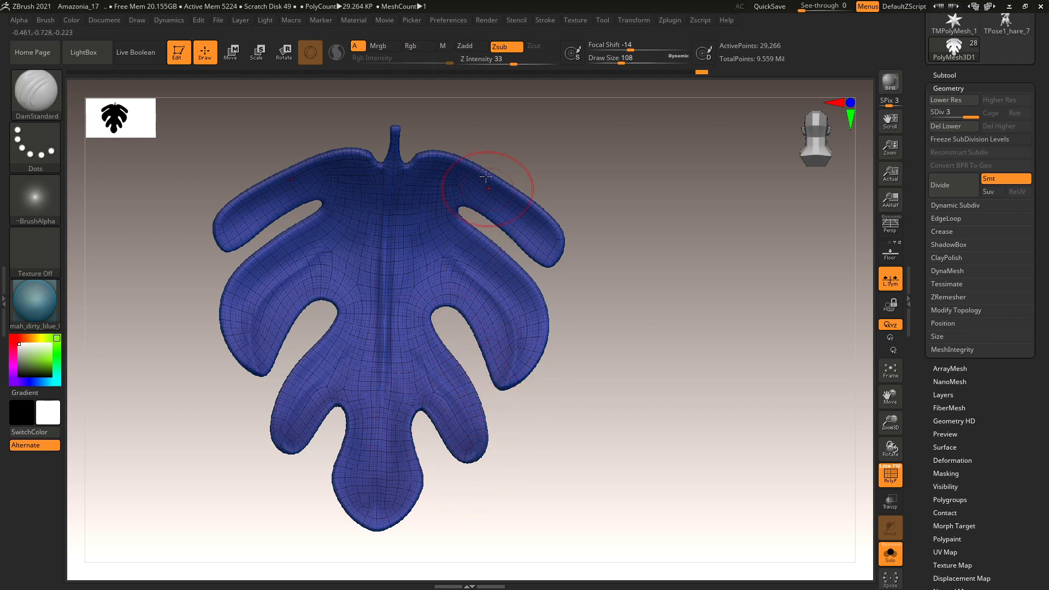
mouse_move(431, 174)
shift+mouse_down()
mouse_move(539, 232)
mouse_move(485, 182)
mouse_move(546, 245)
mouse_move(545, 220)
mouse_move(549, 263)
shift+mouse_up()
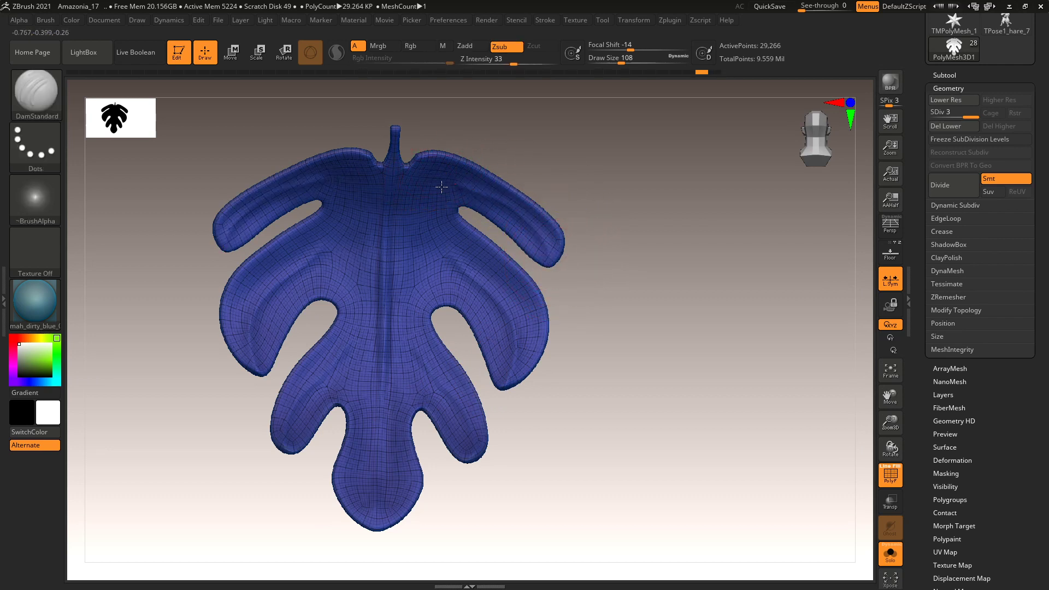
Carve a mirrored crease along the lower lobes, then turn off the PolyF wireframe.
mouse_move(656, 311)
mouse_down()
mouse_move(640, 302)
mouse_move(564, 346)
mouse_move(534, 423)
mouse_up()
drag(313, 504, 480, 312)
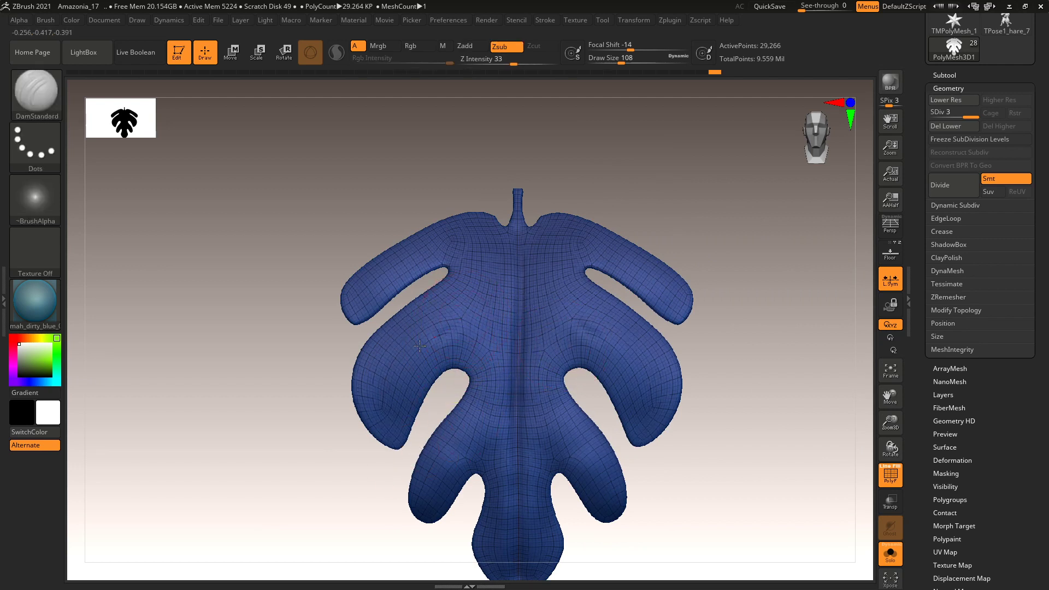
drag(491, 407, 422, 510)
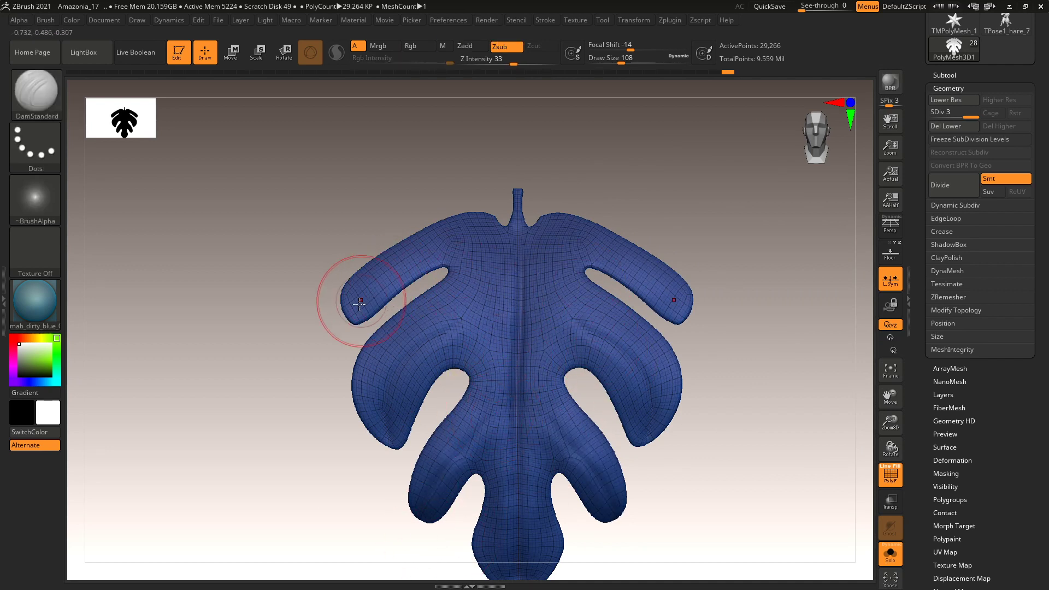
alt+drag(758, 379, 713, 301)
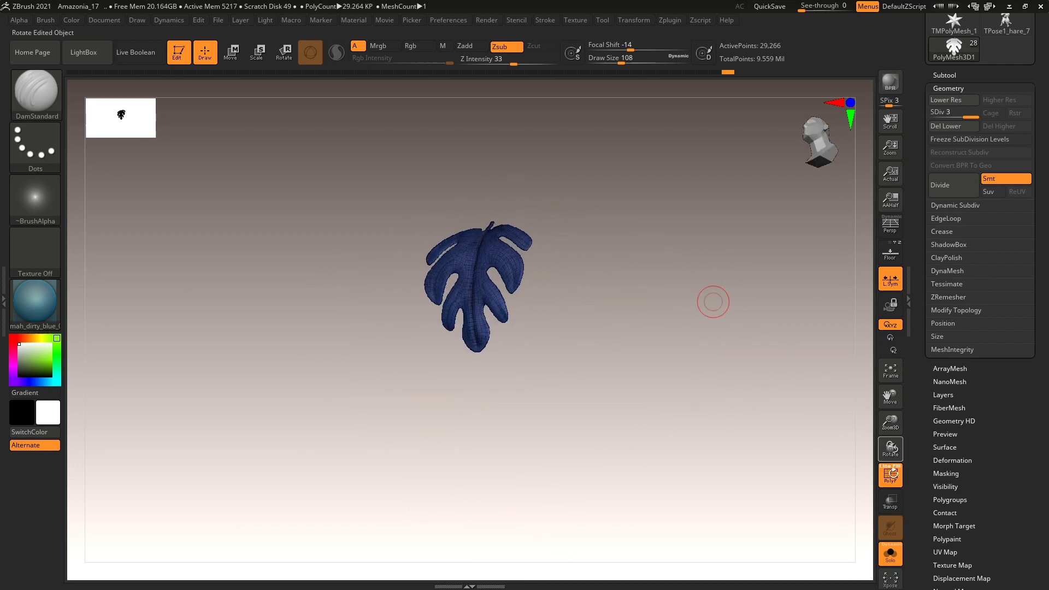
click(891, 476)
Frame the leaf front-on and smooth its lower and left inner lobes.
mouse_move(692, 359)
mouse_down()
mouse_move(707, 375)
mouse_move(710, 362)
mouse_up()
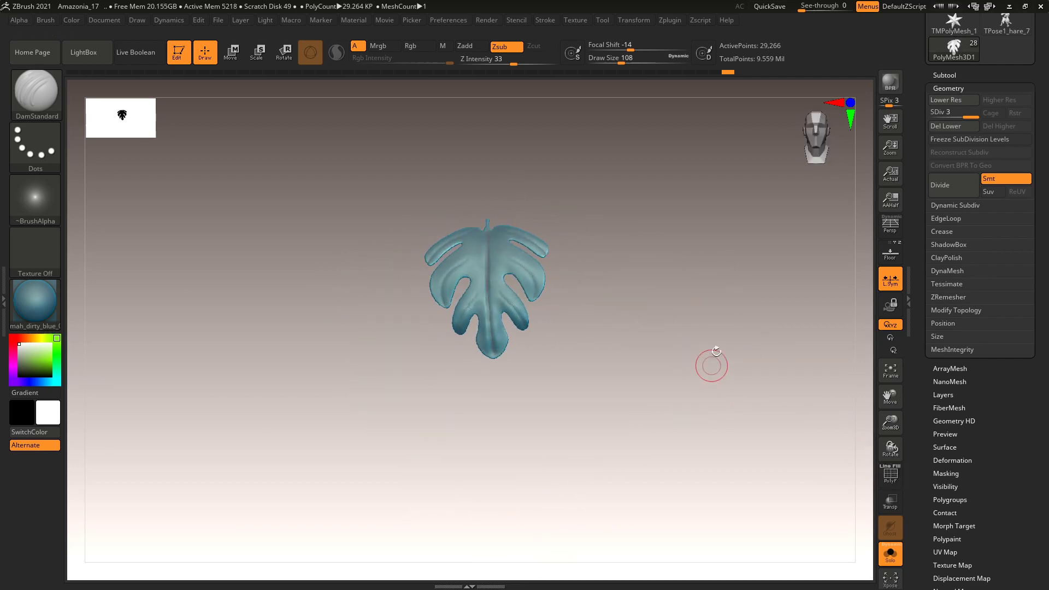
key(f)
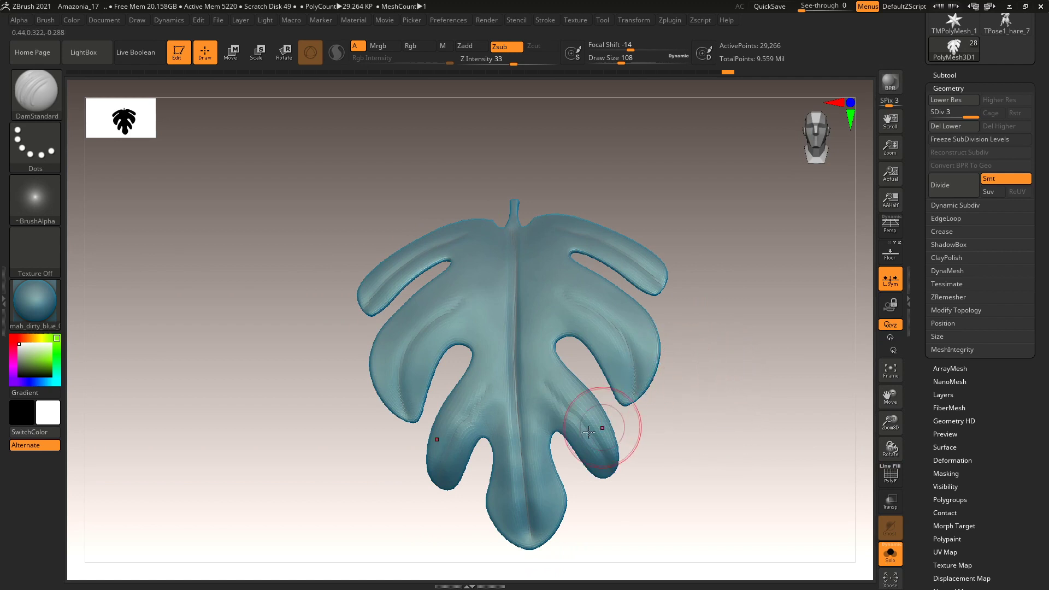
key(shift)
mouse_move(562, 478)
shift+mouse_down()
mouse_move(547, 449)
mouse_move(566, 403)
mouse_move(602, 419)
mouse_move(542, 380)
mouse_move(486, 433)
mouse_move(479, 459)
mouse_move(481, 410)
shift+mouse_up()
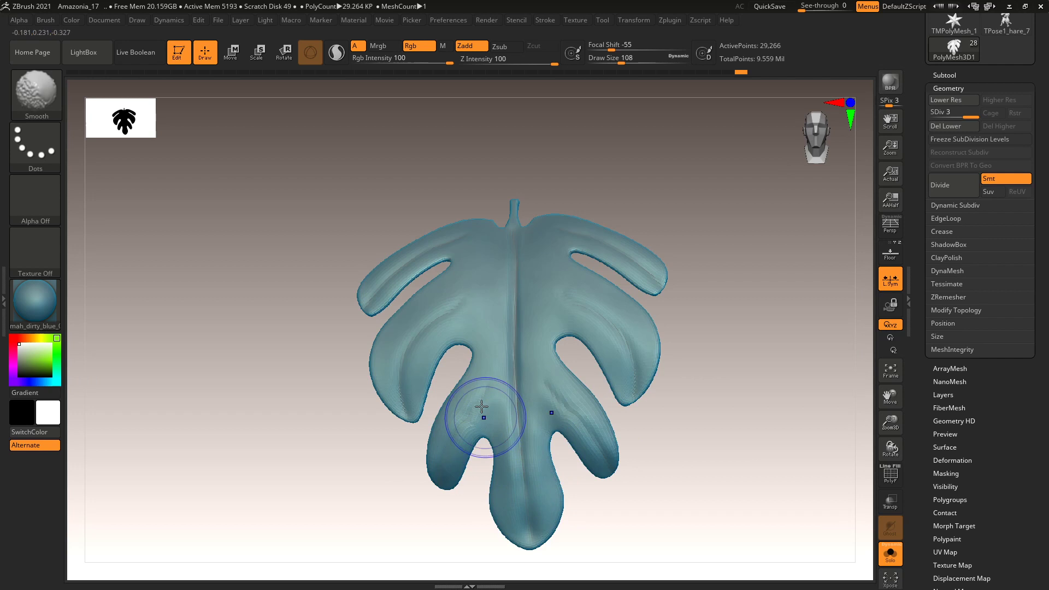
key(alt)
Select the Move brush (B, M, V) and set its Draw Size to 145.
key(b)
key(m)
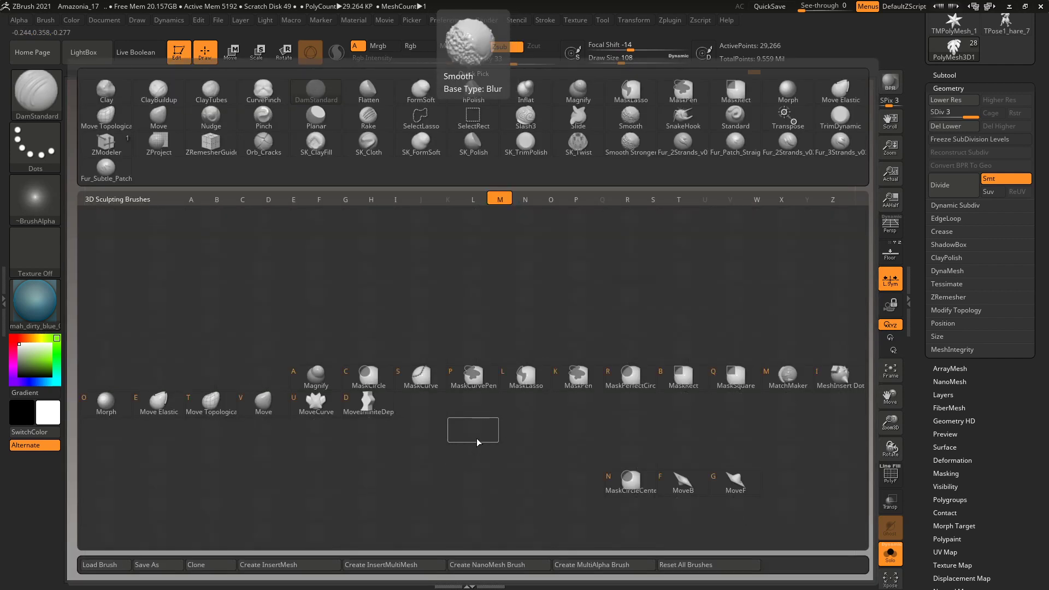
key(v)
key(space)
drag(661, 298, 658, 299)
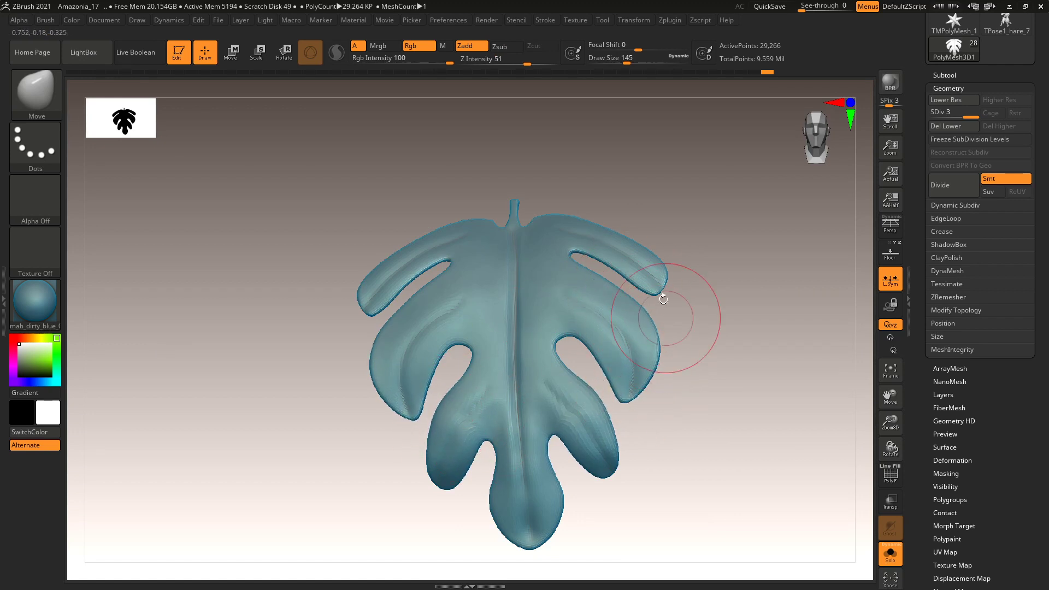
Pull the upper-left and middle lobes with Move so the leaf bends into an arch.
drag(607, 187, 575, 201)
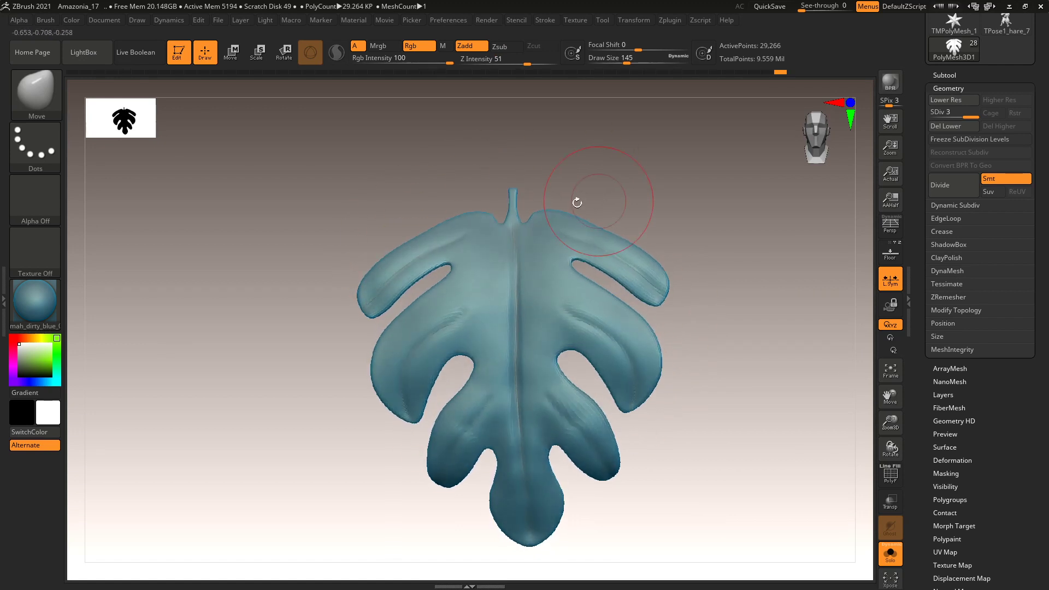
drag(409, 235, 421, 257)
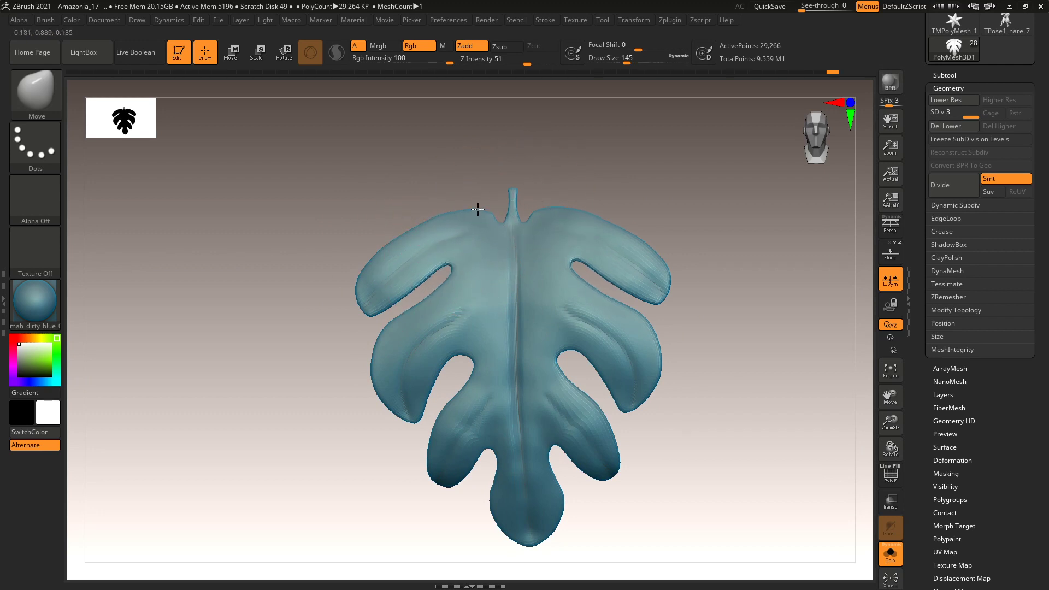
mouse_move(695, 281)
mouse_down()
mouse_move(712, 257)
mouse_move(710, 300)
mouse_move(667, 264)
mouse_up()
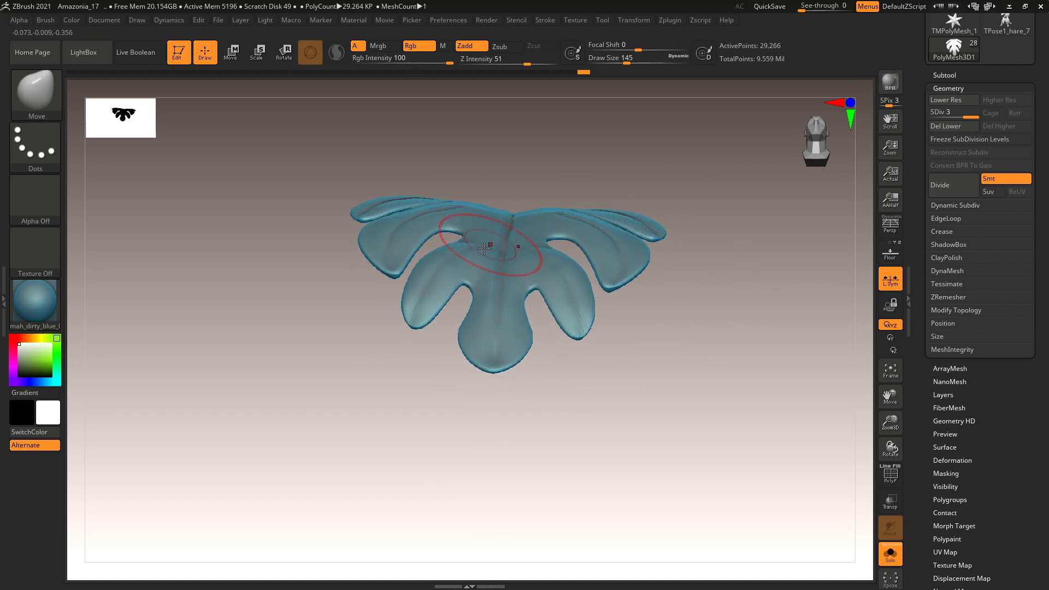
mouse_move(704, 361)
mouse_down()
mouse_move(639, 366)
mouse_move(639, 386)
mouse_up()
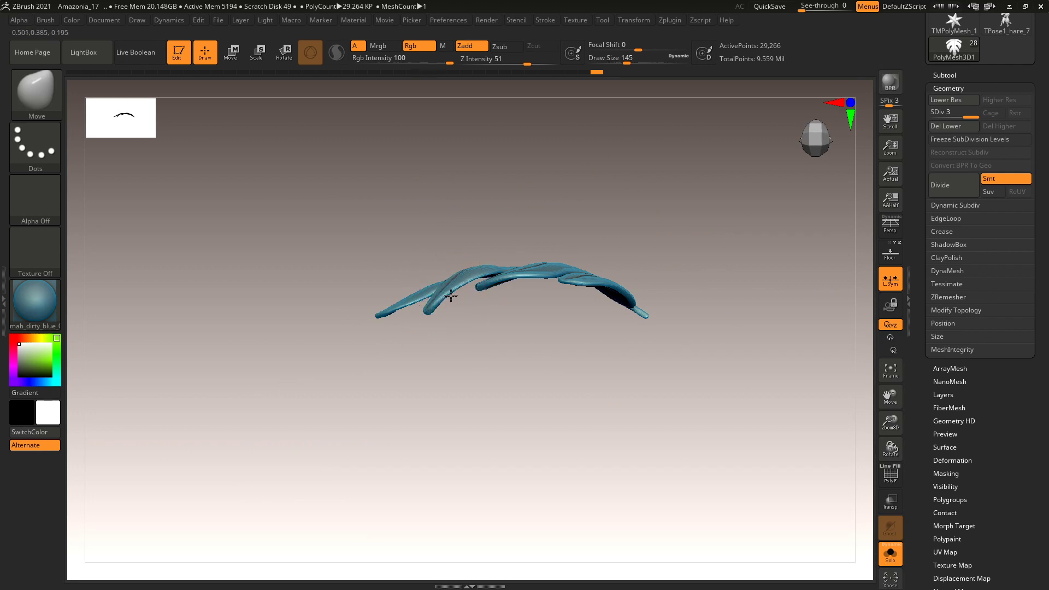
drag(545, 332, 573, 351)
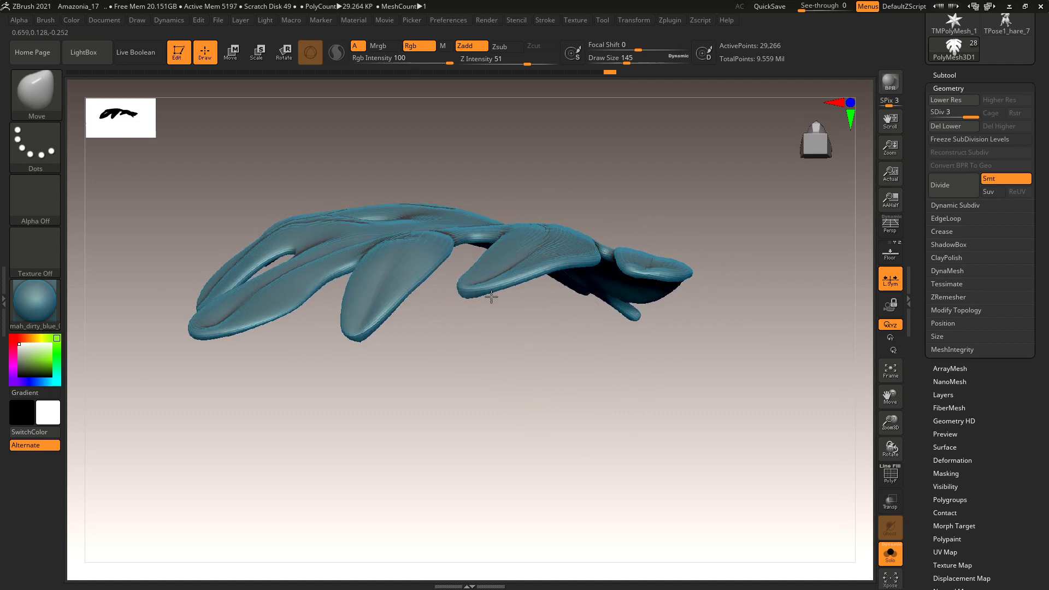
mouse_move(521, 287)
mouse_down()
mouse_move(503, 308)
mouse_move(558, 270)
mouse_up()
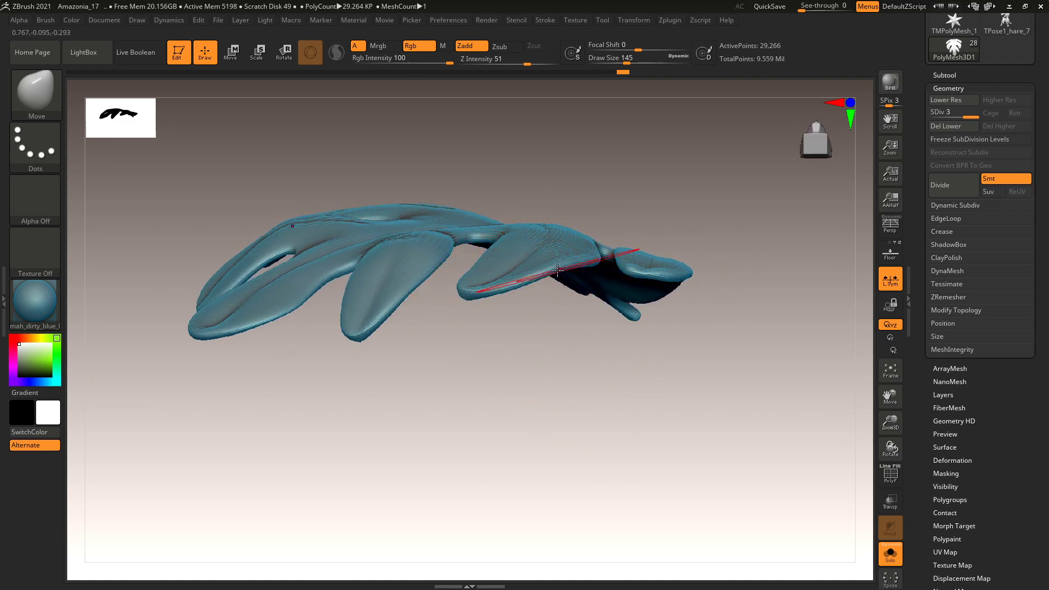
drag(657, 283, 675, 260)
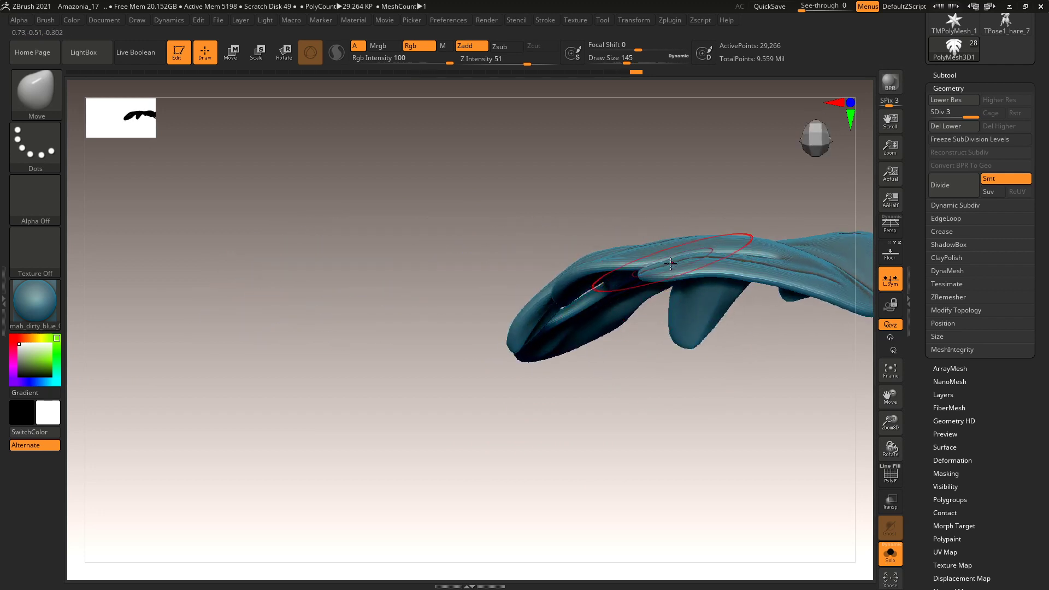
drag(628, 327, 657, 340)
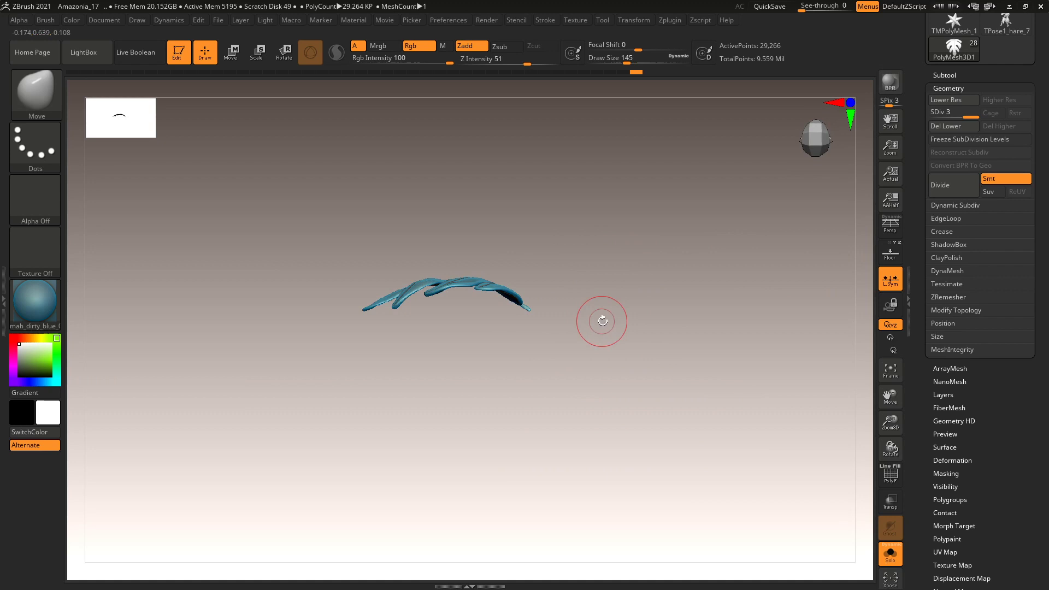
Shift the leaf's rotation pivot to its right end, then bring up the brush library.
key(r)
alt+drag(497, 272, 565, 262)
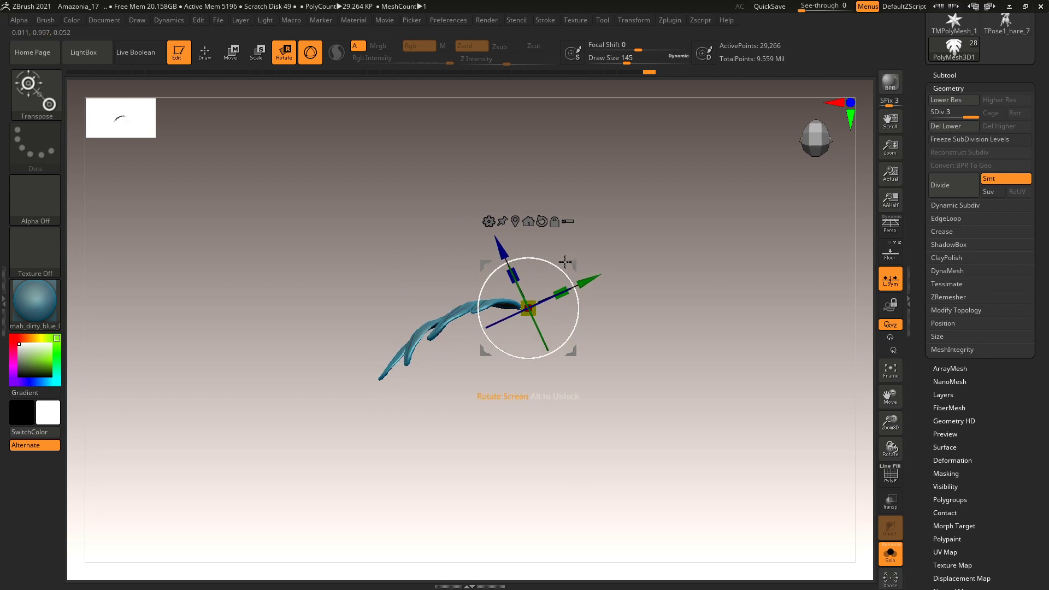
key(q)
ctrl+right_drag(649, 286, 652, 387)
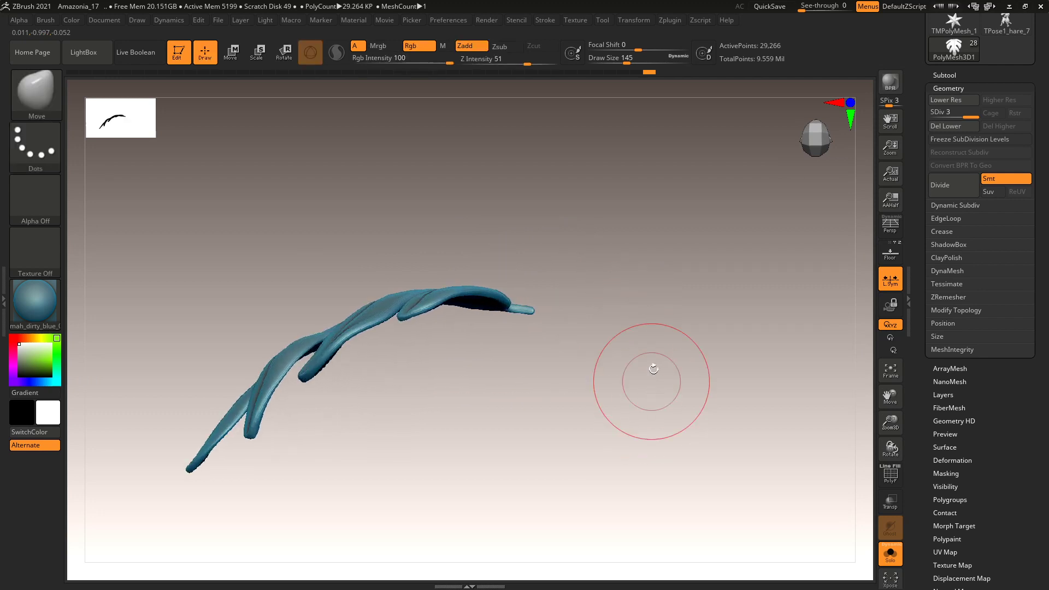
key(b)
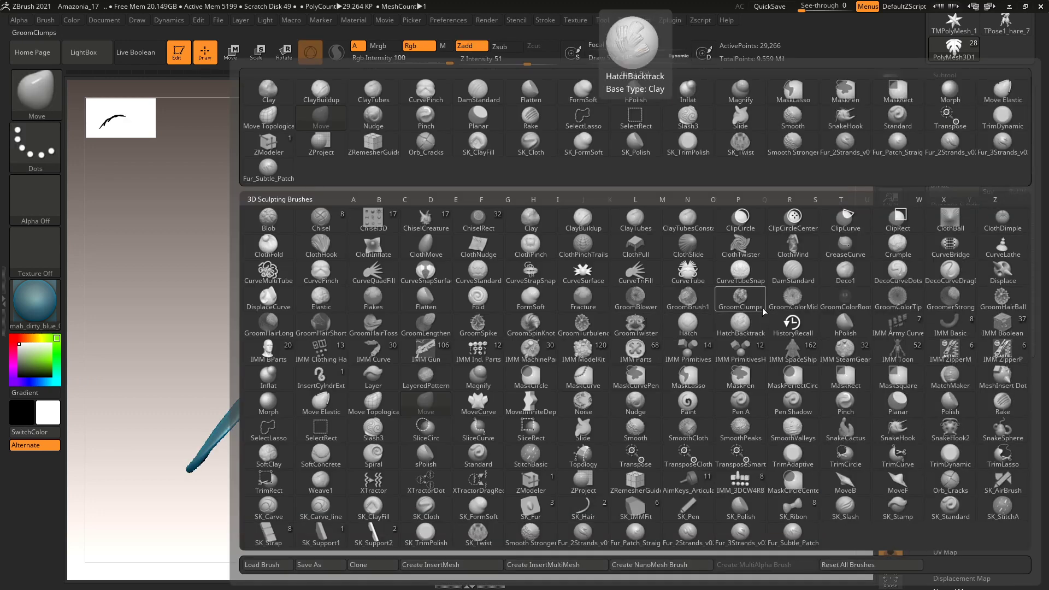
Delete lower subdivisions and draw a CurveTube stem out from the leaf base.
click(693, 278)
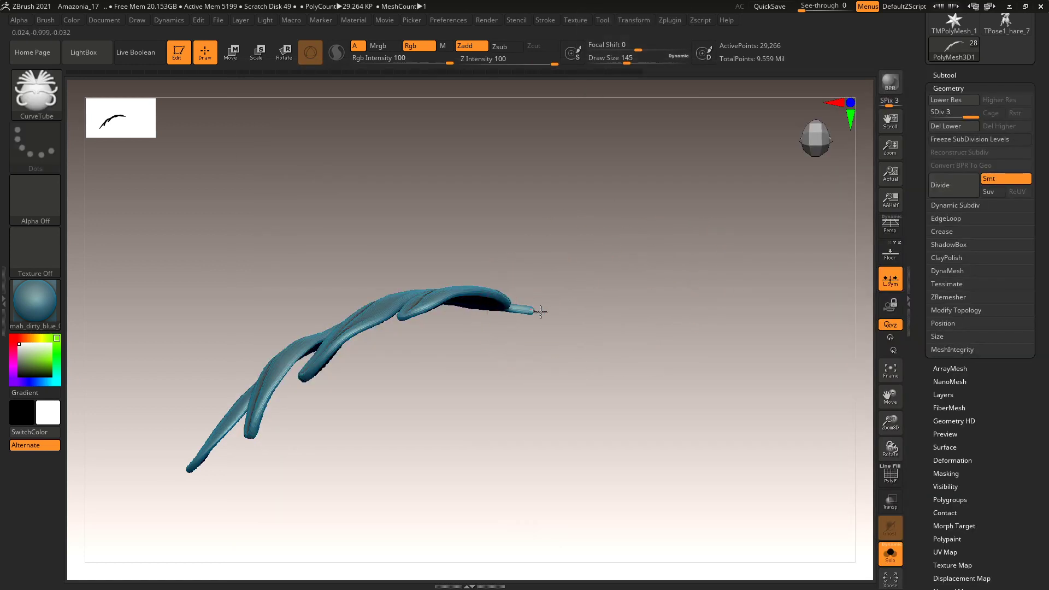
drag(730, 547, 736, 549)
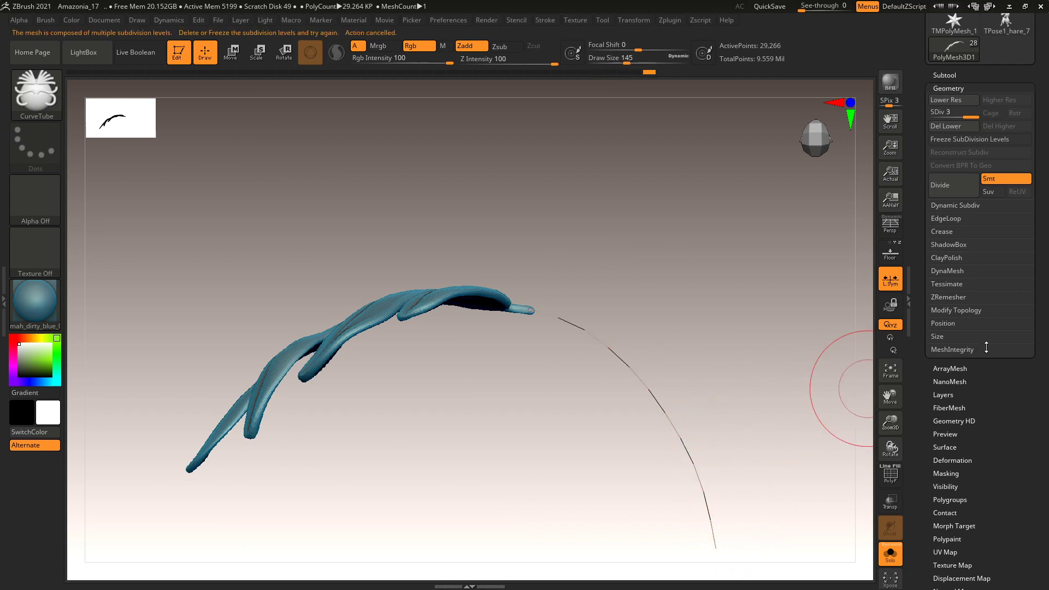
click(954, 129)
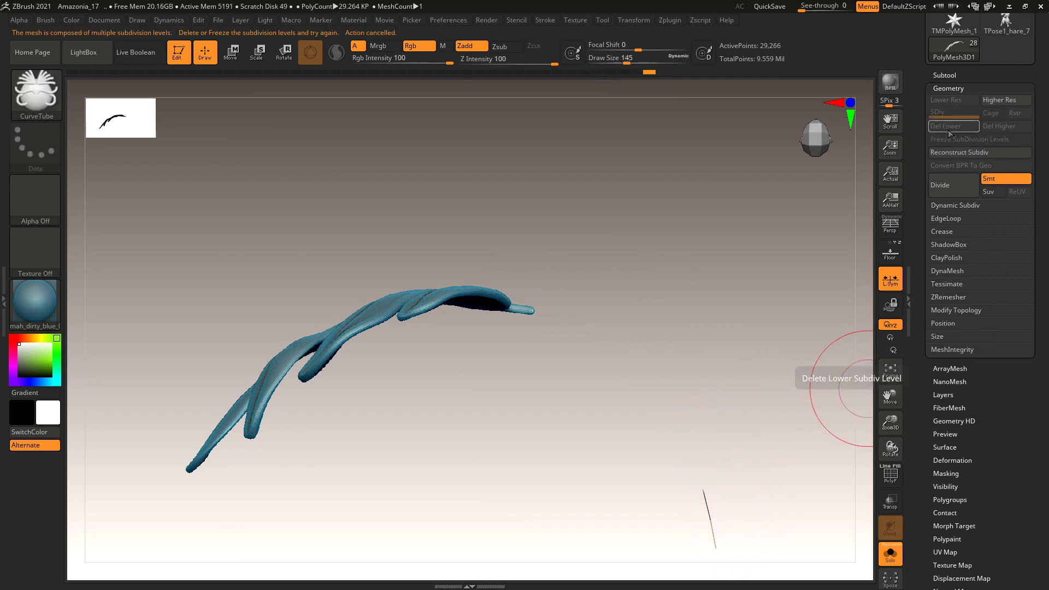
click(717, 360)
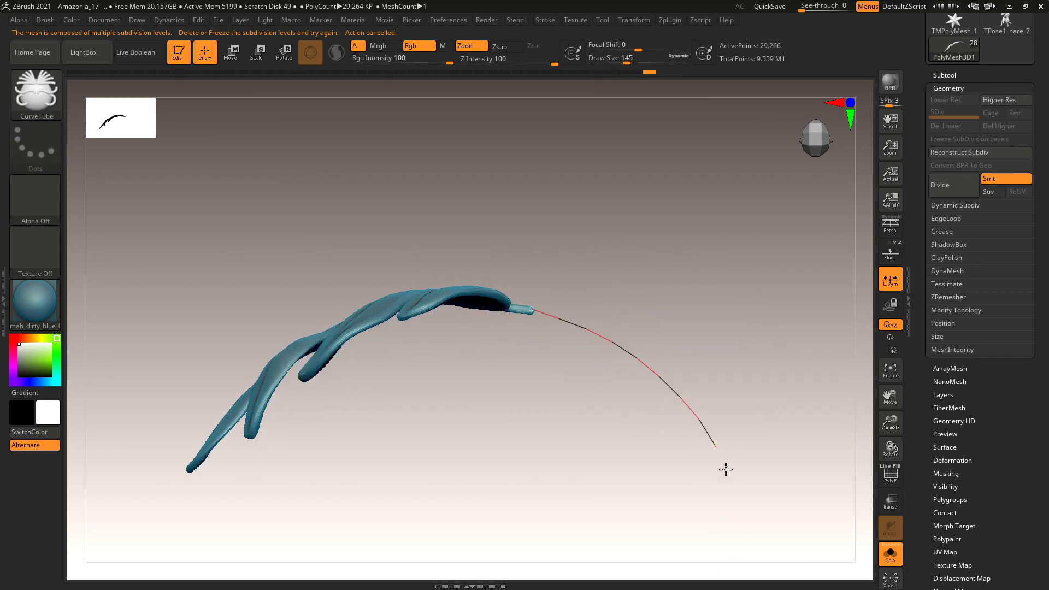
drag(744, 561, 745, 563)
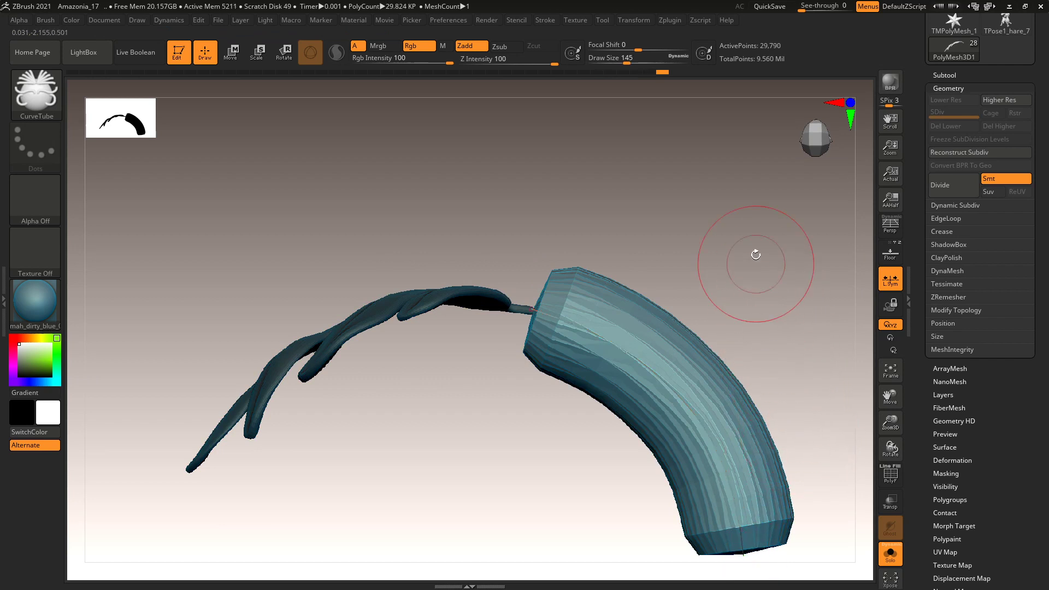
key(ctrl+z)
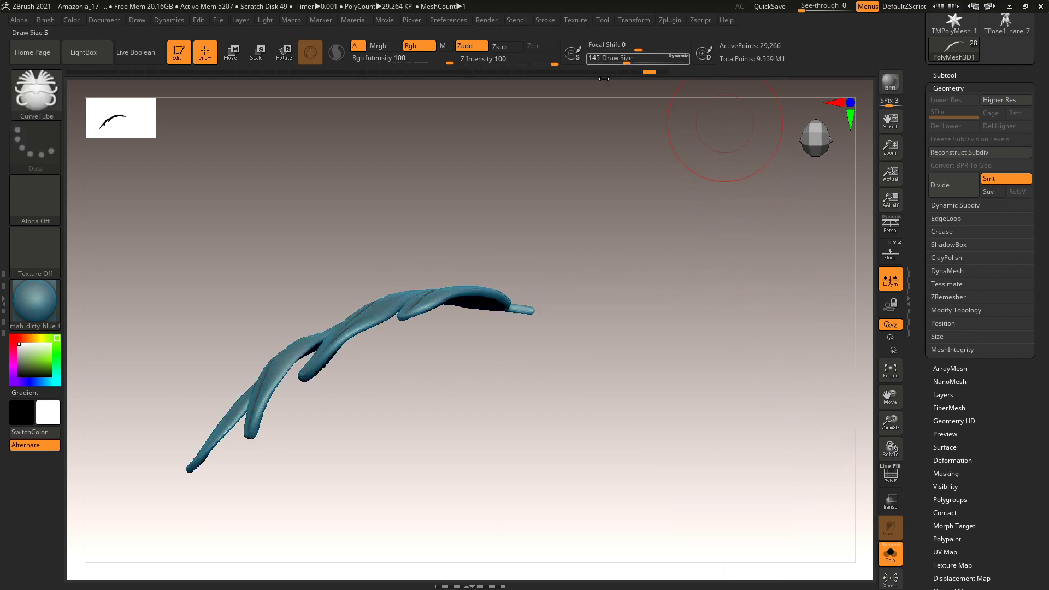
key(ctrl+shift+z)
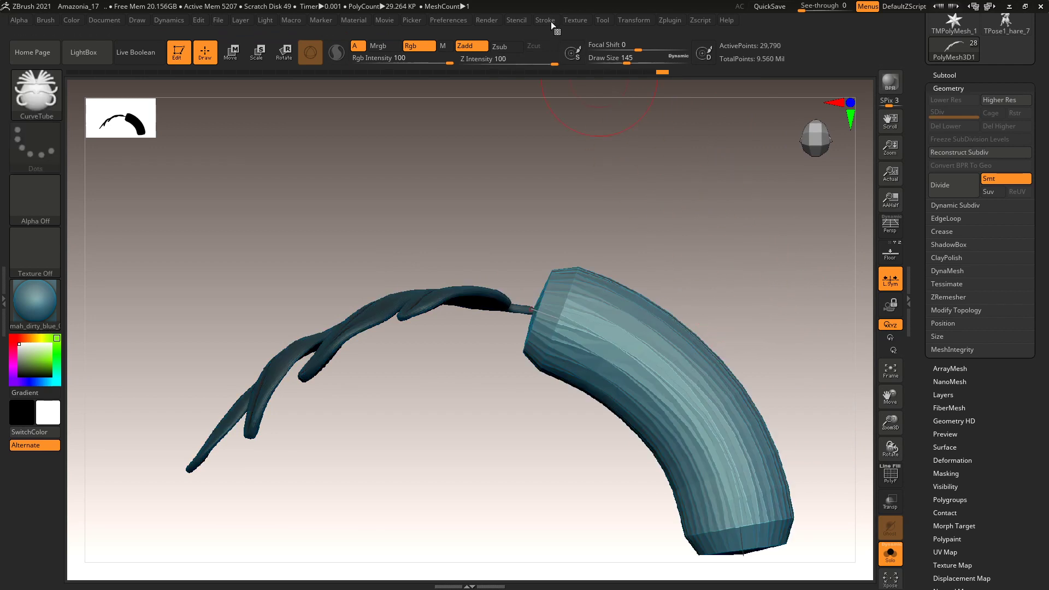
Lower the Curve Falloff in Stroke > Curve Modifiers so the stem thins to a tapered tip.
click(547, 21)
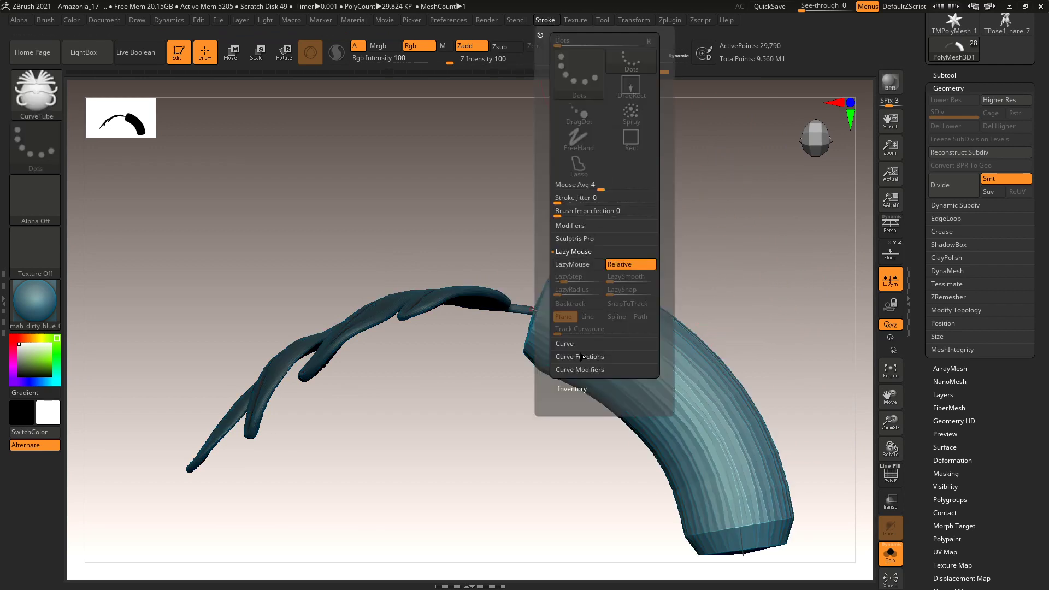
click(592, 371)
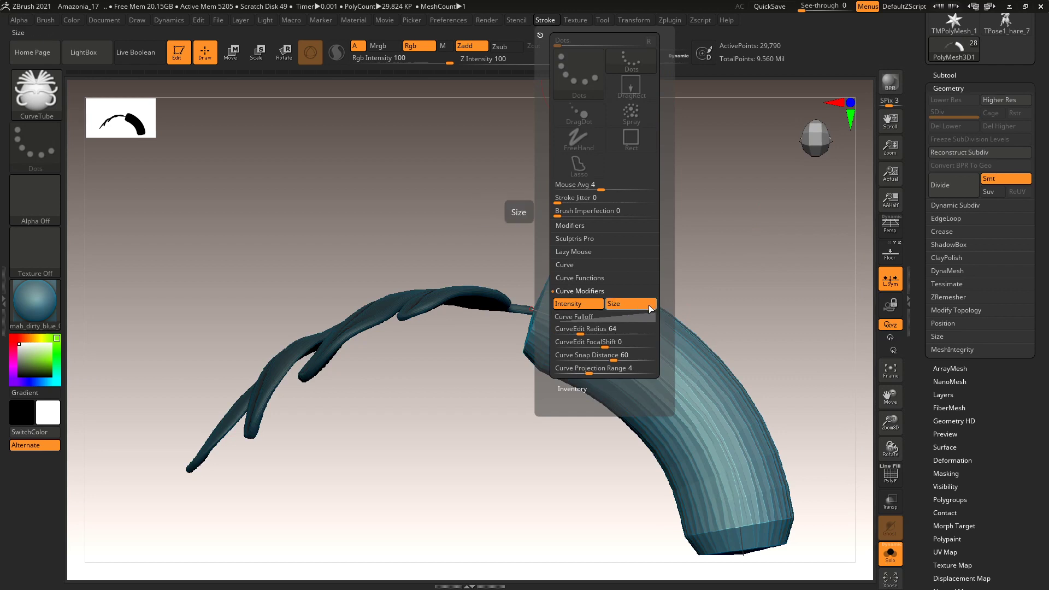
click(705, 424)
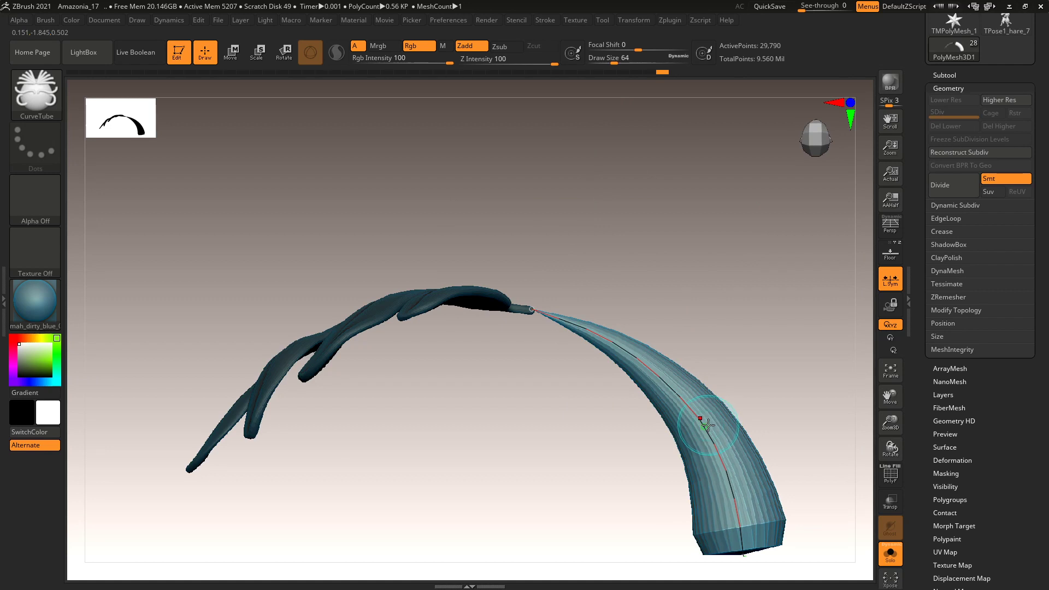
click(548, 20)
click(625, 319)
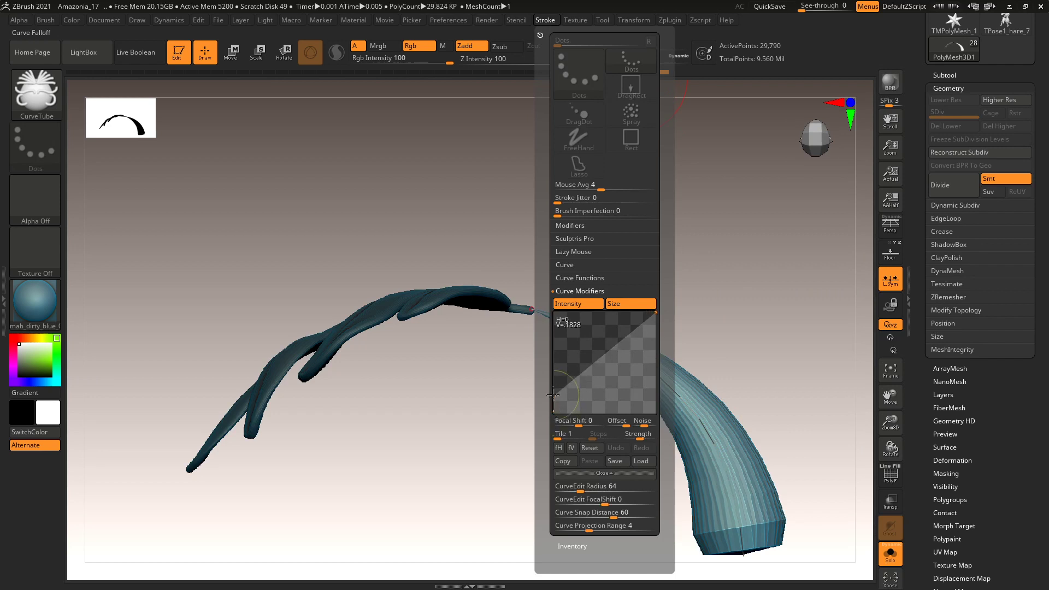
drag(656, 313, 658, 384)
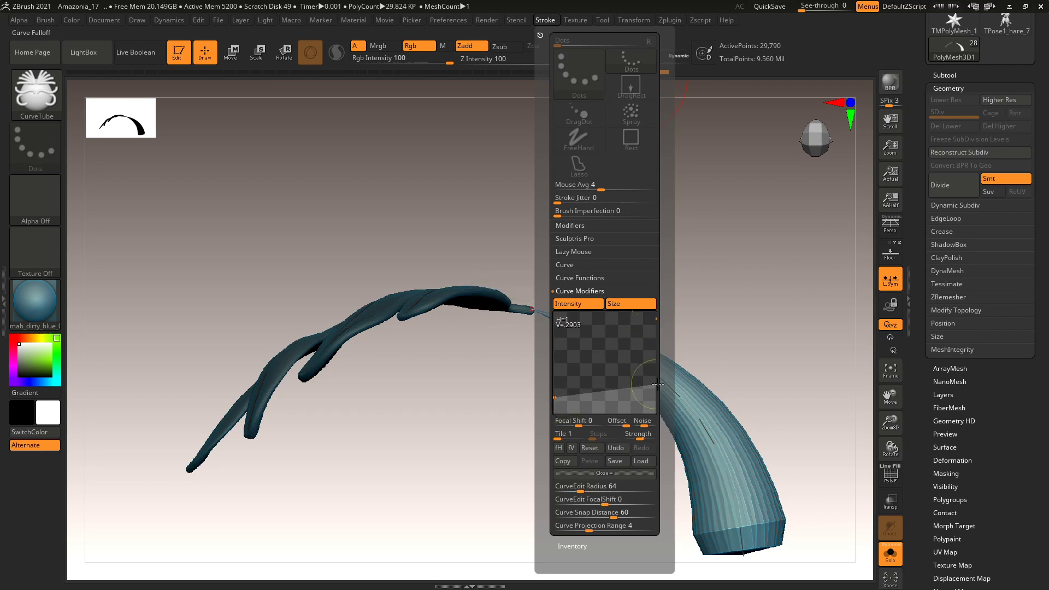
click(719, 369)
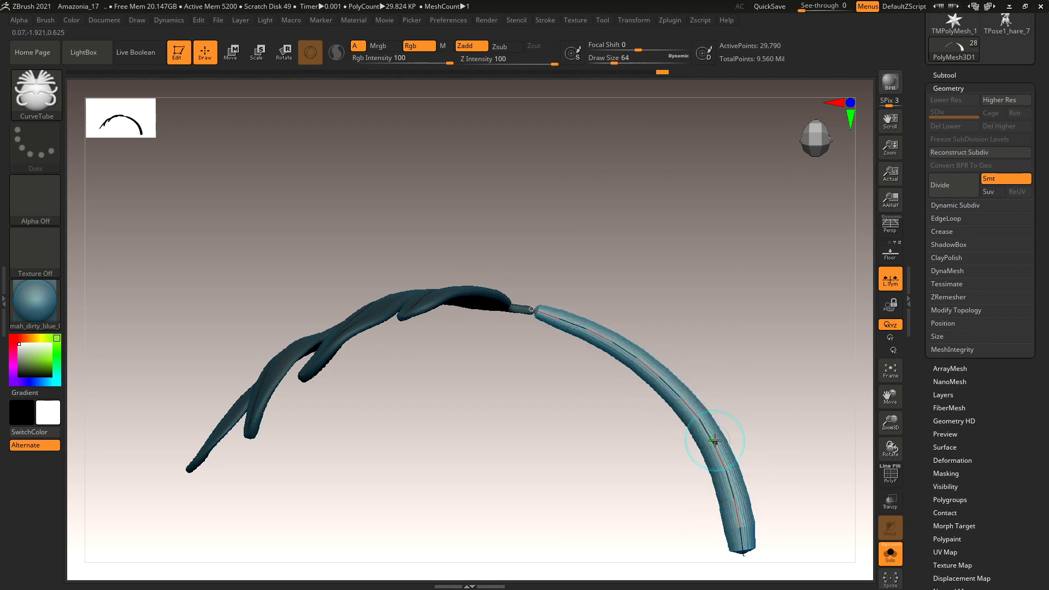
click(546, 20)
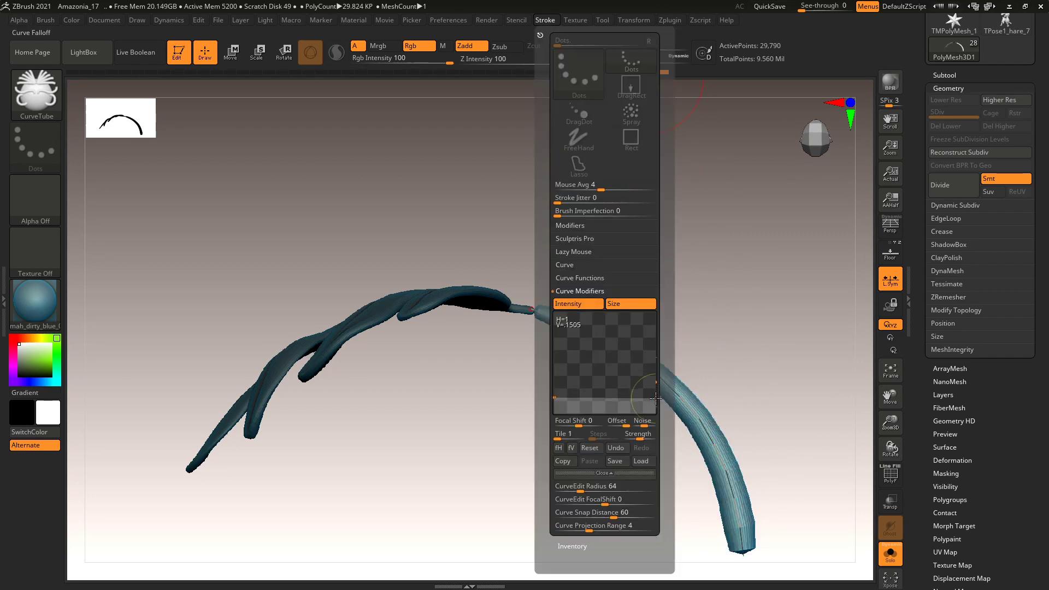
drag(556, 404, 555, 408)
click(703, 428)
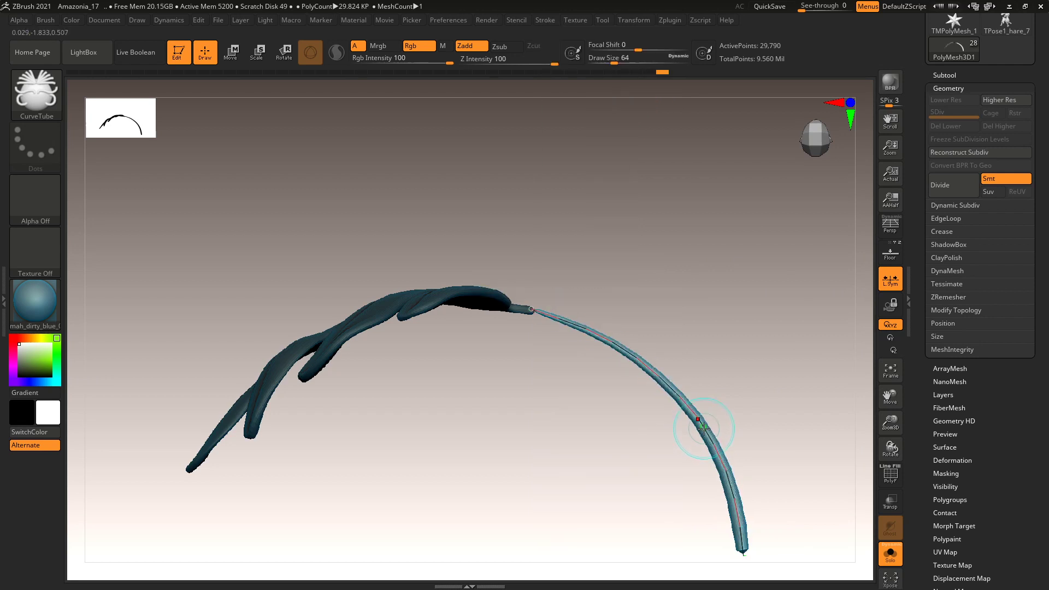
mouse_move(716, 412)
mouse_down()
mouse_move(765, 328)
mouse_move(761, 429)
mouse_move(769, 412)
mouse_move(749, 306)
mouse_move(745, 461)
mouse_move(749, 365)
mouse_move(732, 403)
mouse_up()
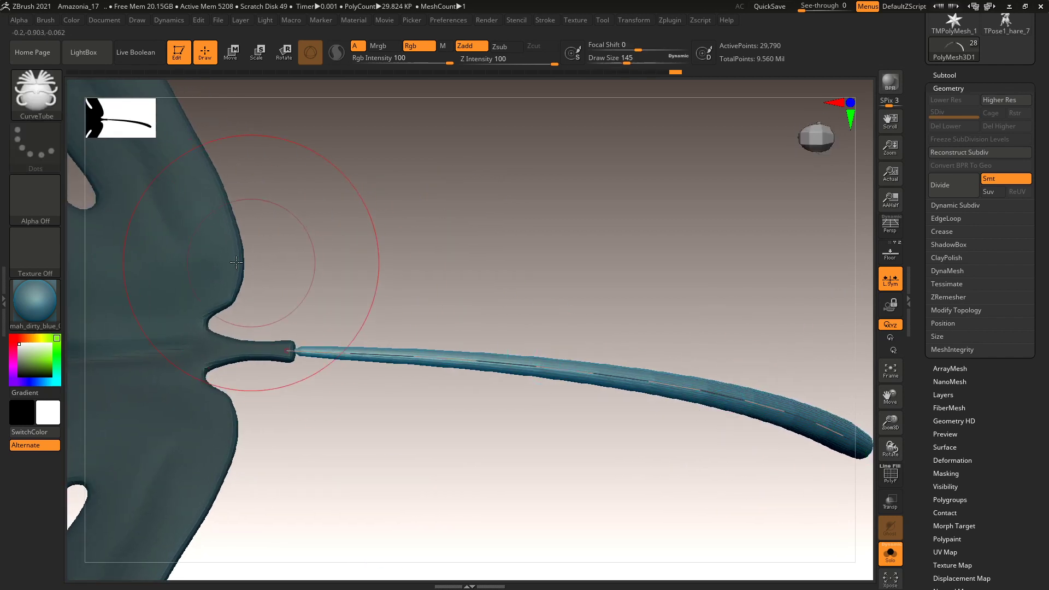
Smooth the stem tip at the leaf junction with Inflat, Z Intensity 4, then pick Move.
alt+drag(493, 238, 625, 264)
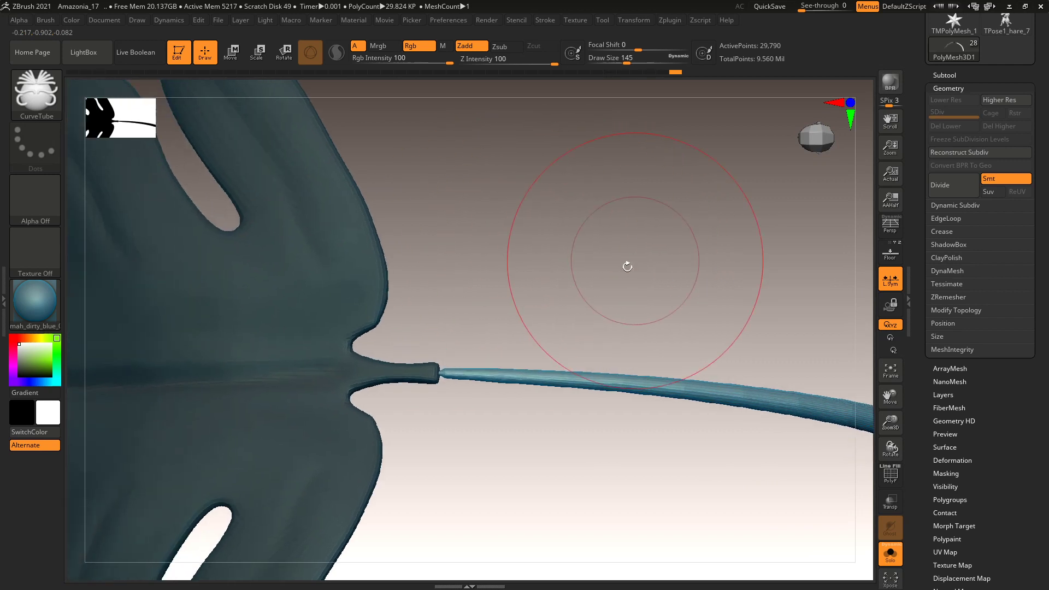
key(b)
key(i)
key(n)
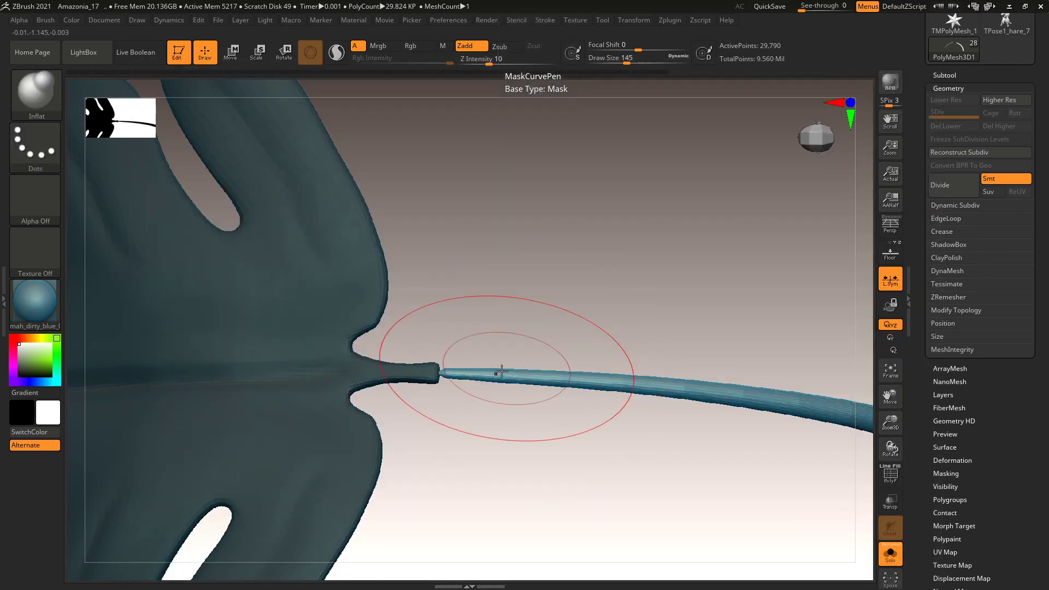
shift+drag(453, 377, 455, 421)
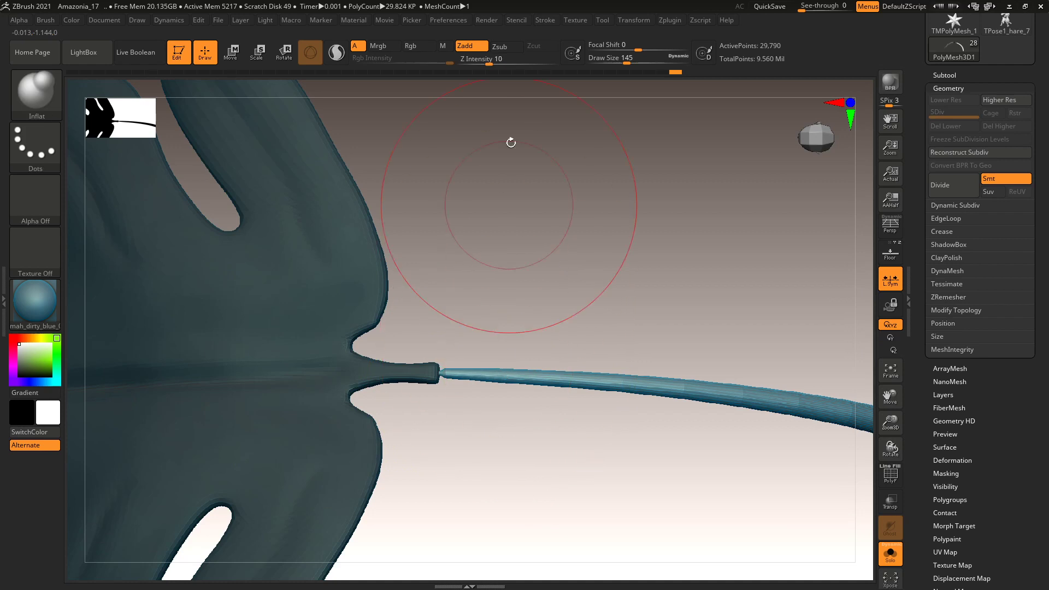
drag(479, 64, 479, 65)
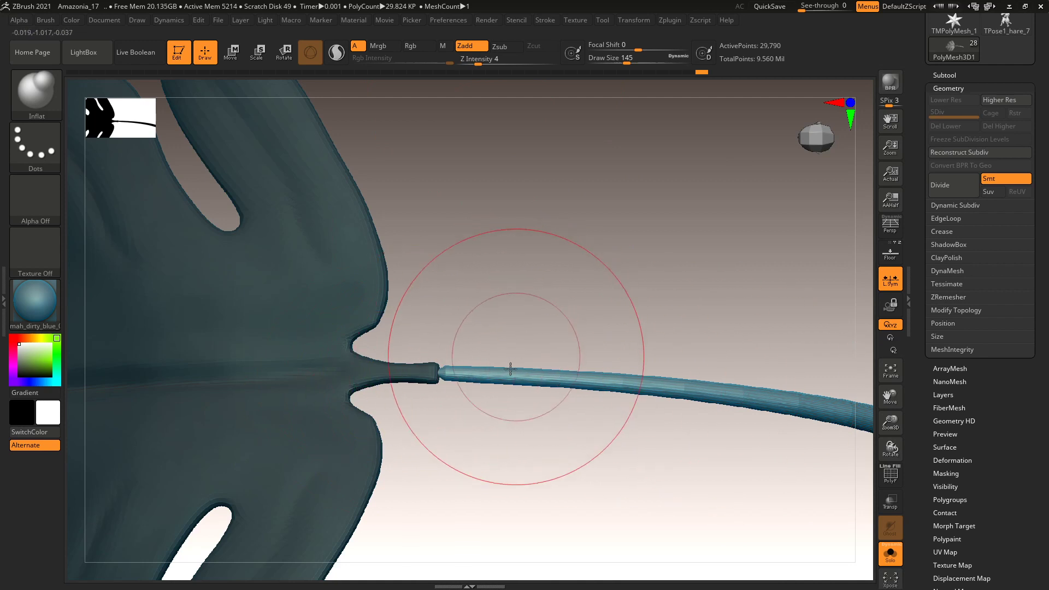
key(b)
key(m)
key(v)
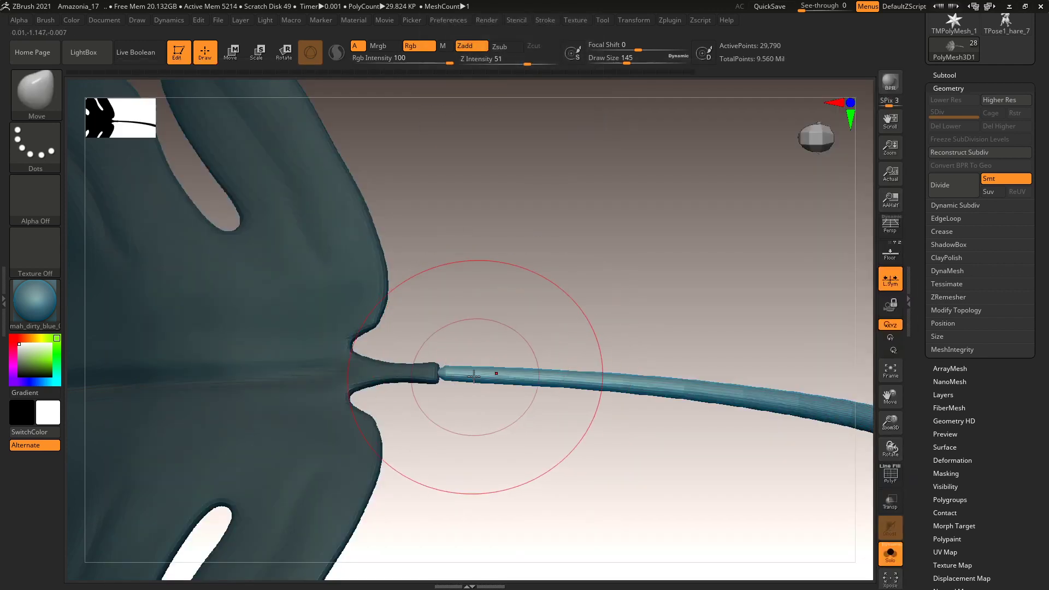
drag(454, 345, 529, 246)
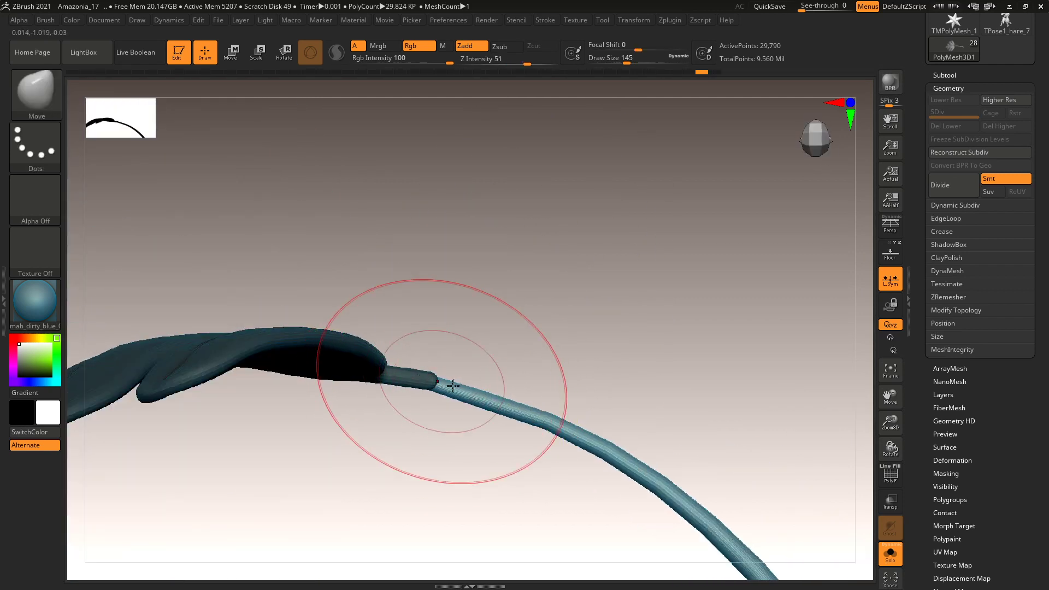
Shrink the brush Draw Size to 101 and zoom in on the stem.
key(space)
drag(523, 342, 517, 342)
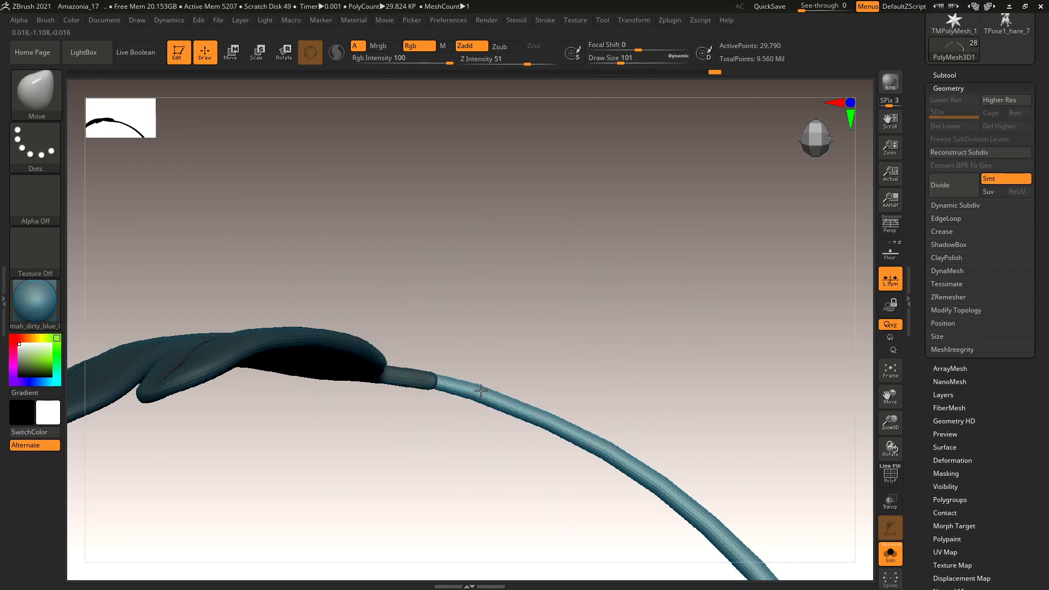
scroll(653, 345, down, 3)
drag(654, 344, 606, 241)
scroll(635, 353, up, 5)
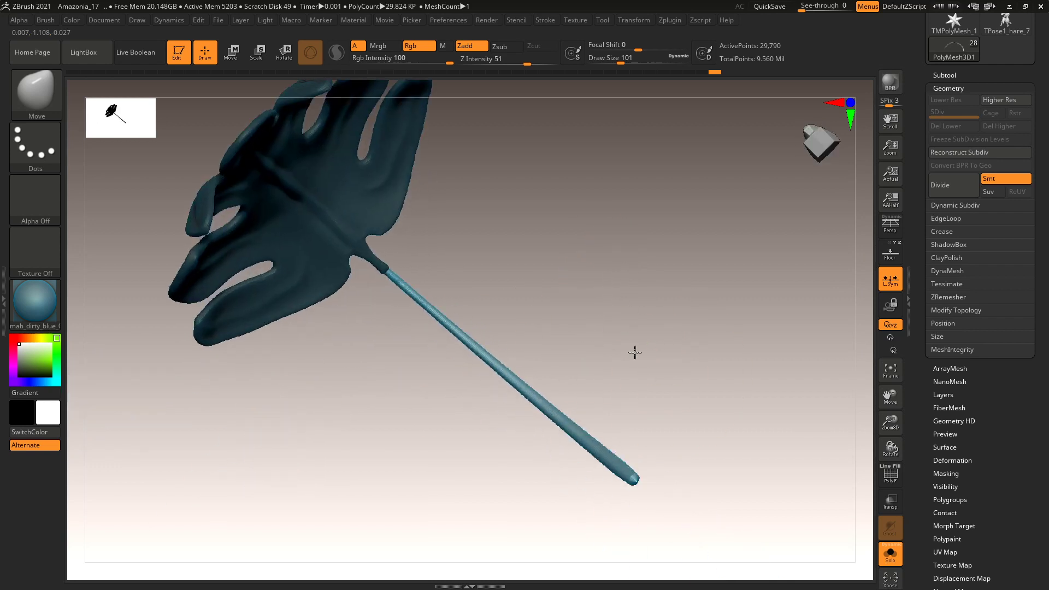
scroll(656, 360, up, 6)
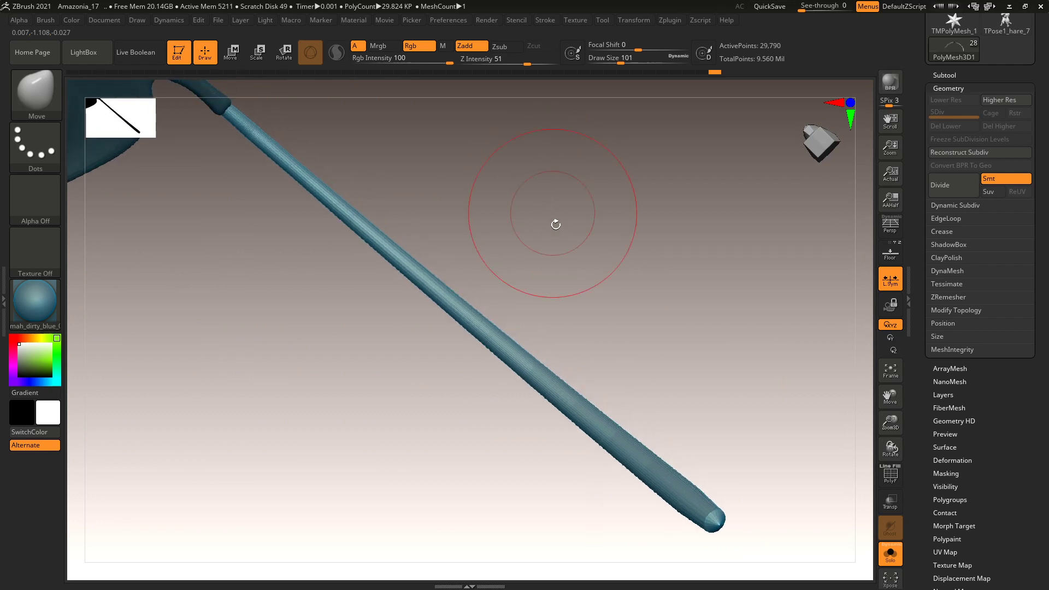
Flatten the stem along its length with hPolish, then show all other subtools again.
key(b)
key(h)
key(p)
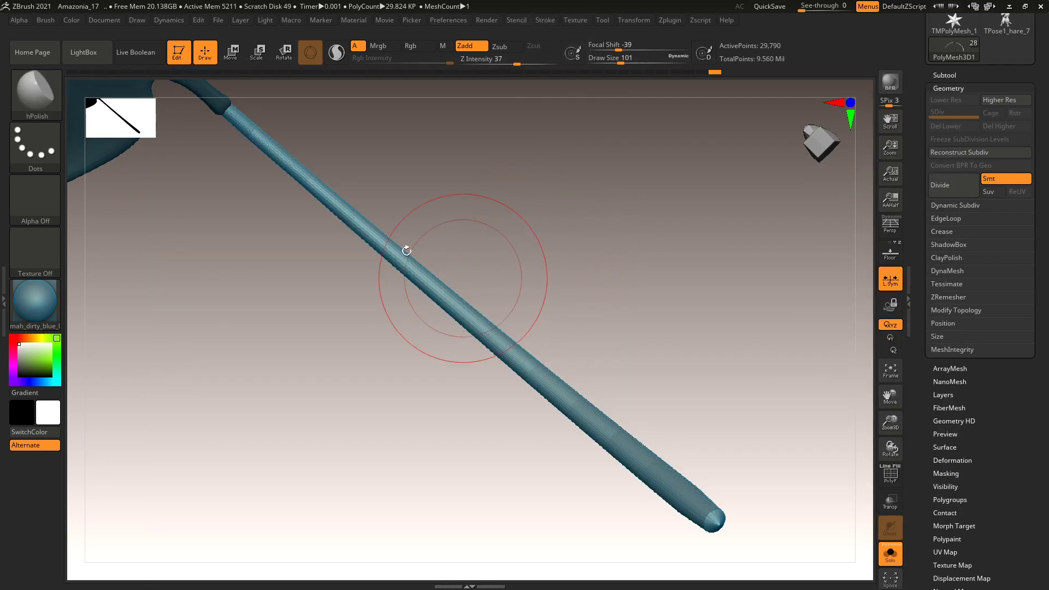
mouse_move(259, 131)
mouse_down()
mouse_move(402, 263)
mouse_move(381, 235)
mouse_up()
mouse_move(435, 280)
mouse_down()
mouse_move(604, 428)
mouse_move(518, 354)
mouse_up()
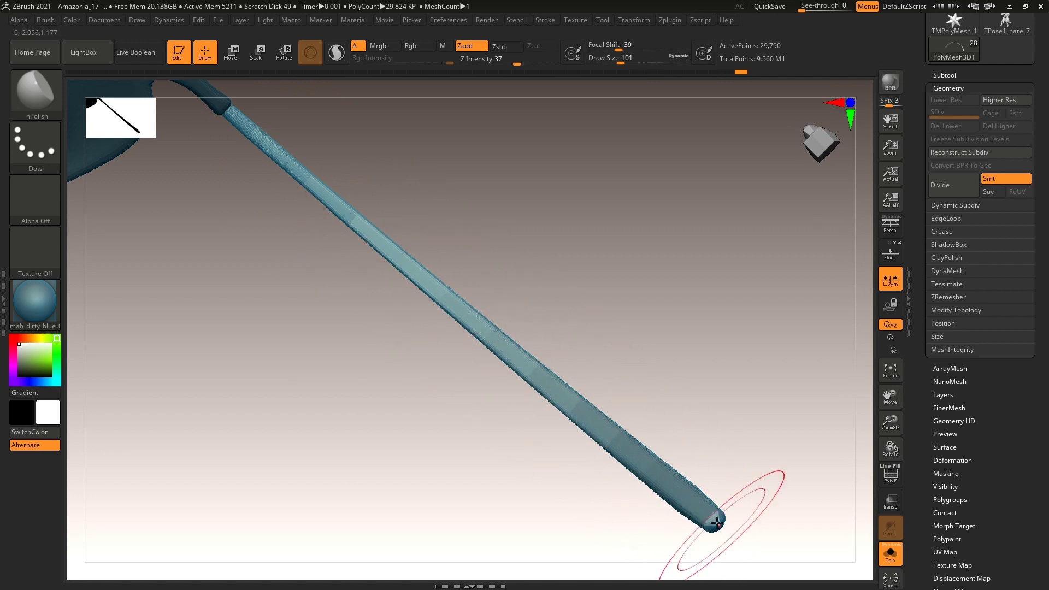
mouse_move(695, 360)
mouse_down()
mouse_move(659, 403)
mouse_move(686, 392)
mouse_move(686, 401)
mouse_move(686, 360)
mouse_move(699, 376)
mouse_move(672, 321)
mouse_move(538, 274)
mouse_up()
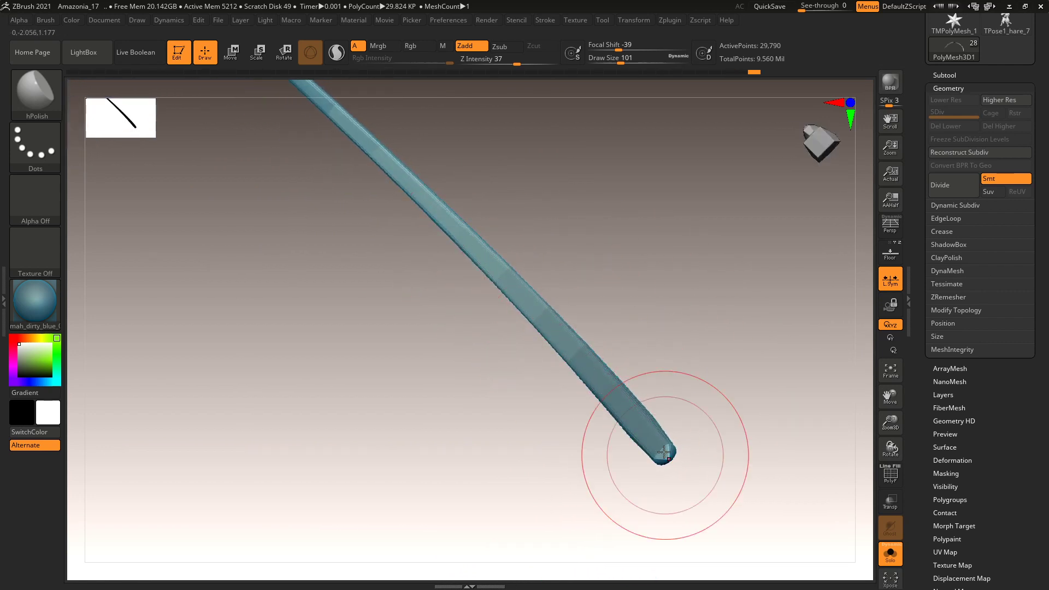
drag(492, 171, 579, 314)
alt+drag(580, 199, 620, 424)
click(892, 553)
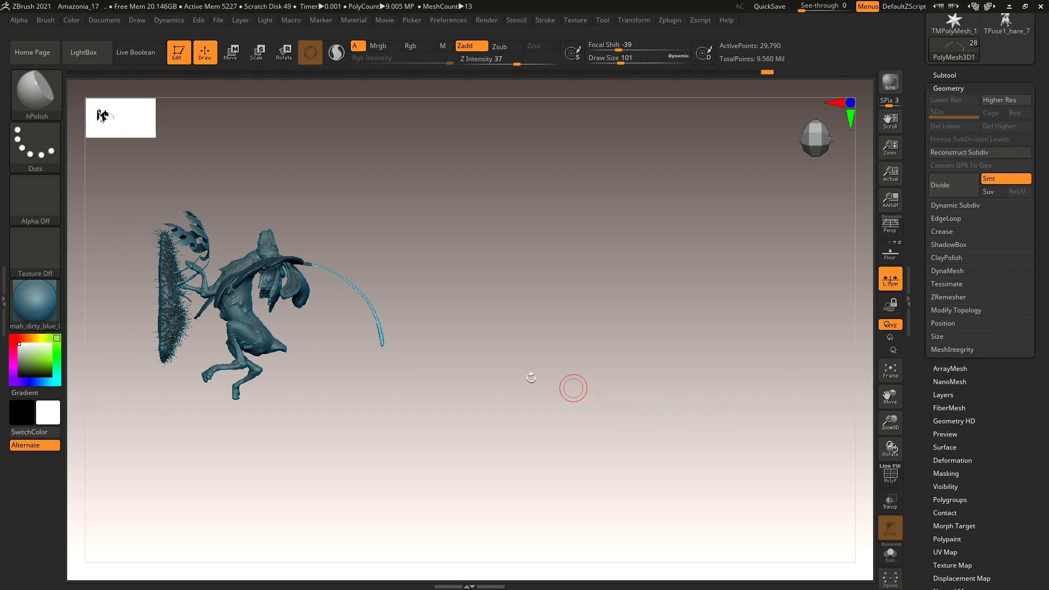
Move the stemmed leaf down and tilt it upward into place with the gizmo.
key(w)
drag(426, 295, 424, 379)
key(ctrl+z)
mouse_move(360, 421)
mouse_down()
mouse_move(383, 415)
mouse_move(375, 405)
mouse_up()
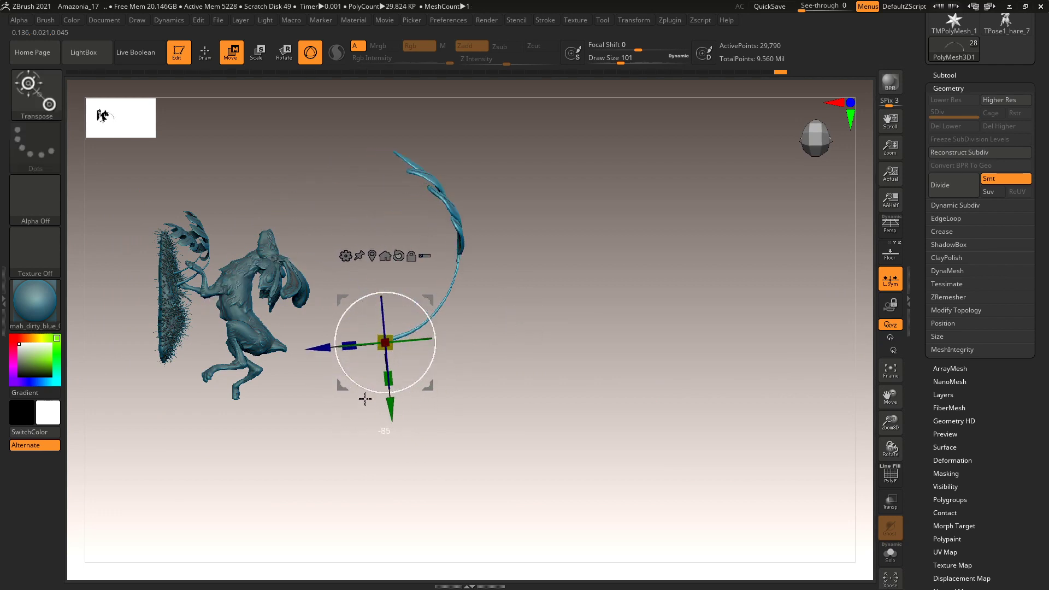
drag(365, 400, 362, 393)
drag(575, 475, 423, 465)
click(415, 217)
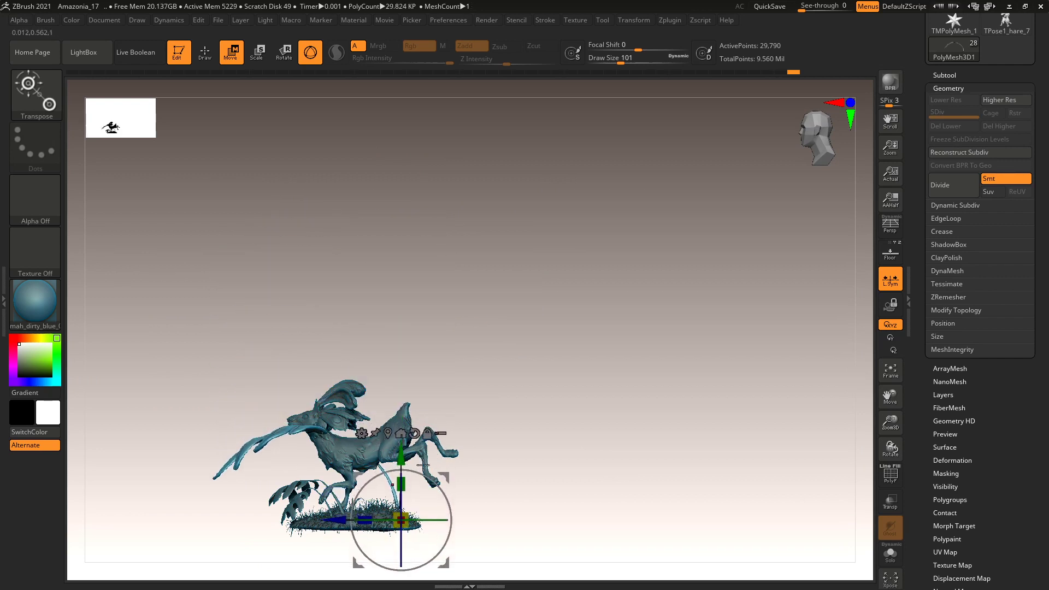
Try rotating the leaf plate, undo it, and orbit to face the hare.
drag(405, 515, 427, 516)
drag(538, 468, 549, 377)
drag(450, 393, 410, 404)
key(ctrl+z)
drag(621, 333, 623, 328)
drag(667, 365, 640, 317)
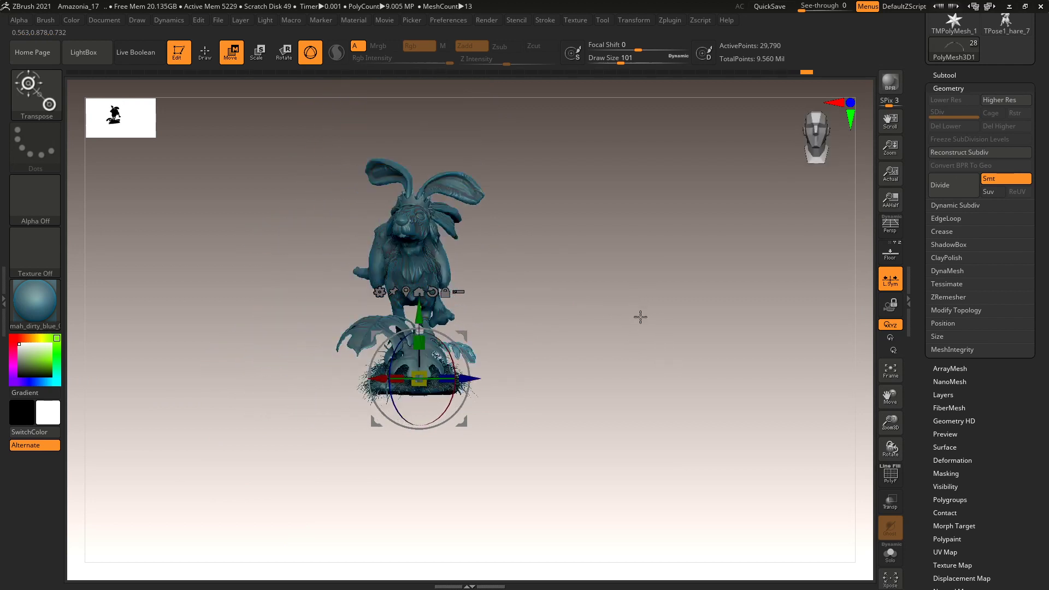
Move PolyMesh3D1 into the Wip folder in the Subtool list.
click(948, 88)
click(949, 77)
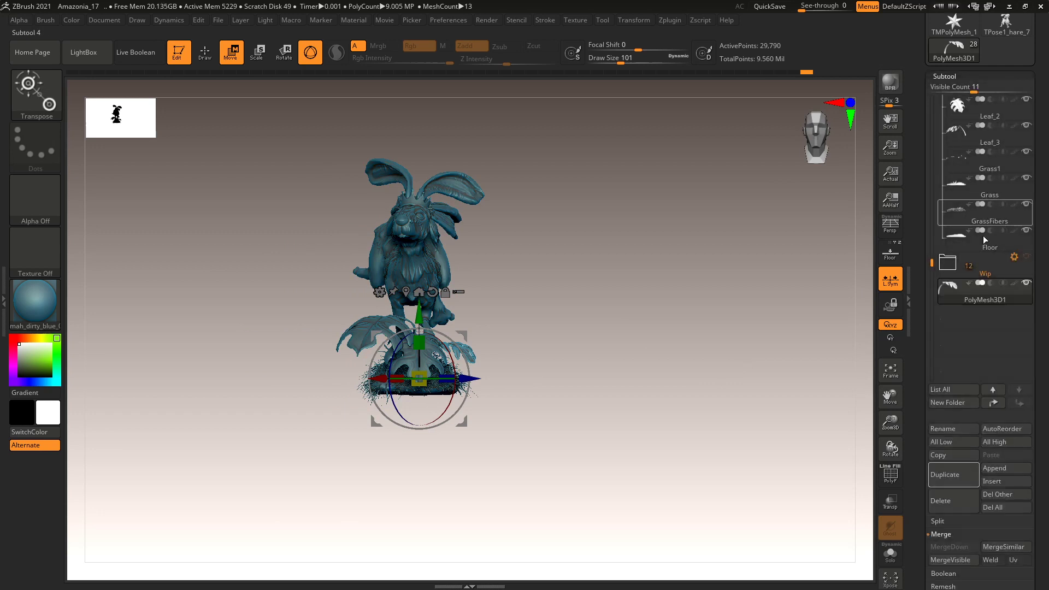
mouse_move(1029, 288)
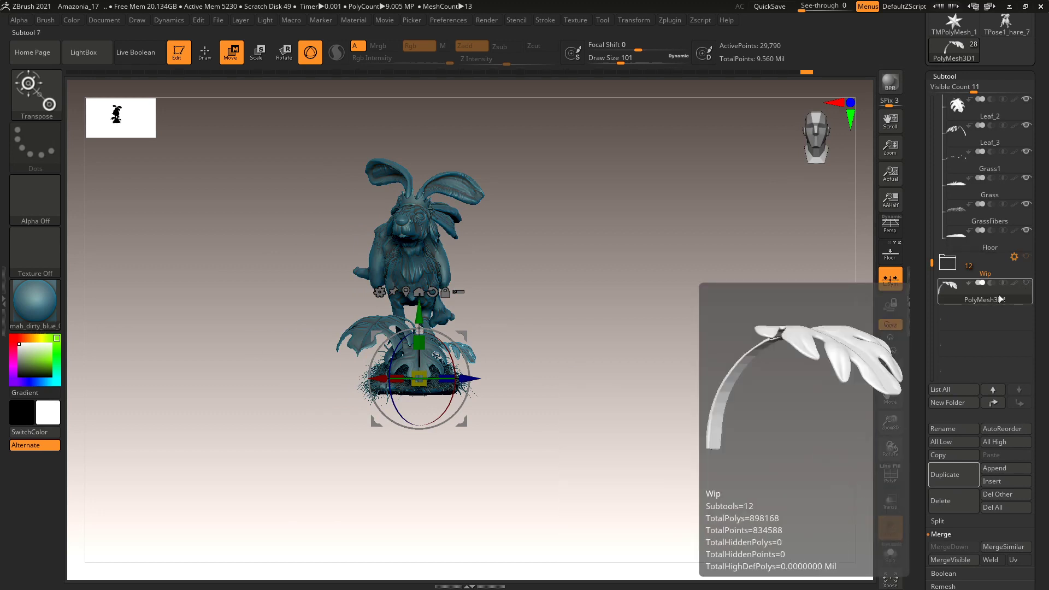
drag(995, 293, 996, 274)
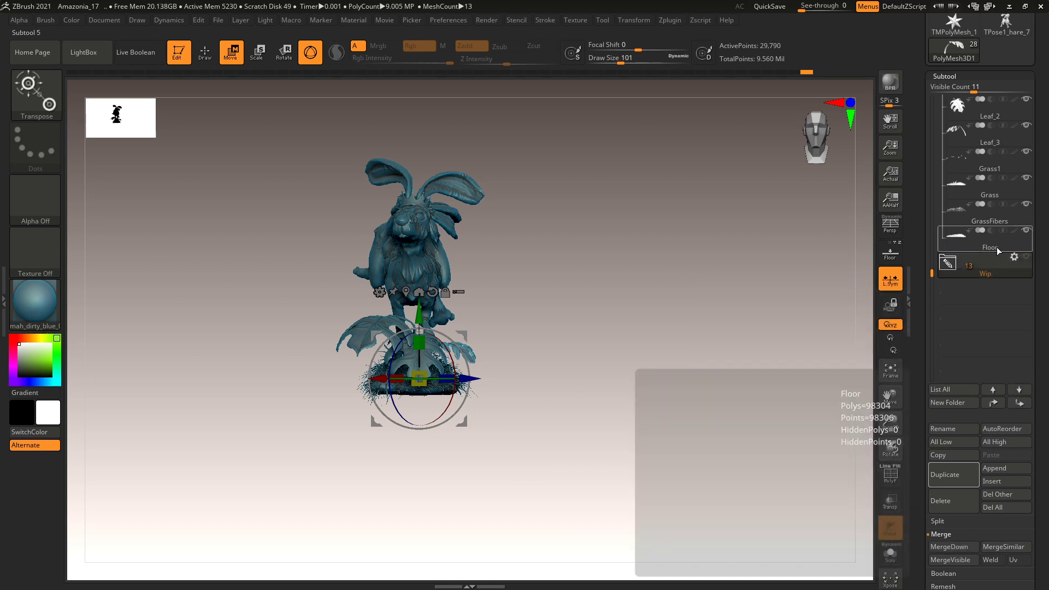
click(952, 273)
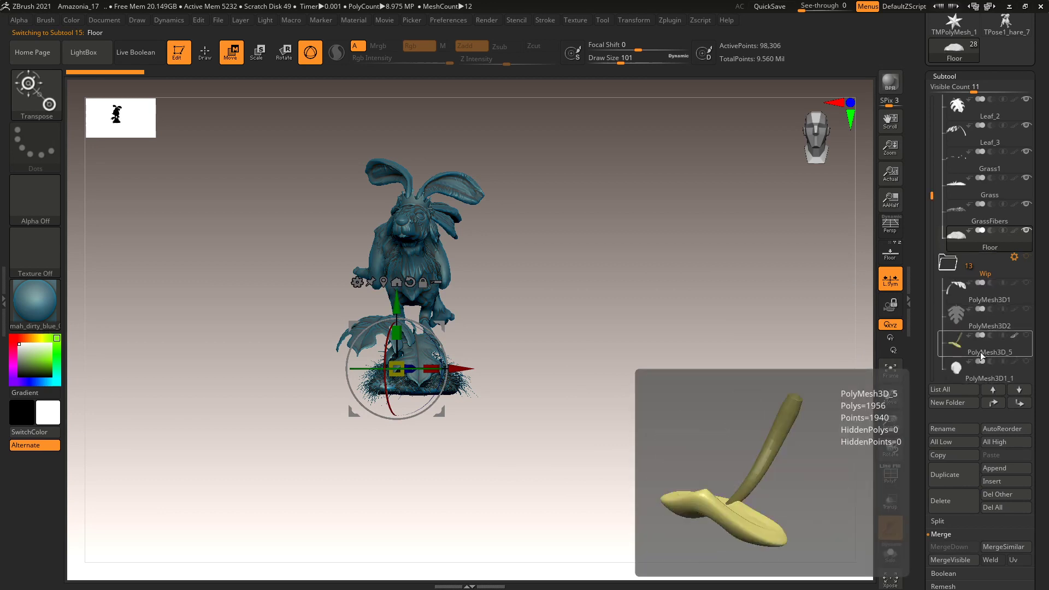
Hide the GrassFibers subtool.
mouse_move(614, 375)
alt+mouse_down()
mouse_move(608, 538)
mouse_move(660, 417)
mouse_move(637, 447)
mouse_move(638, 438)
mouse_move(683, 469)
mouse_move(679, 499)
mouse_move(705, 500)
mouse_move(764, 452)
mouse_move(637, 512)
mouse_move(658, 391)
alt+mouse_up()
click(1009, 237)
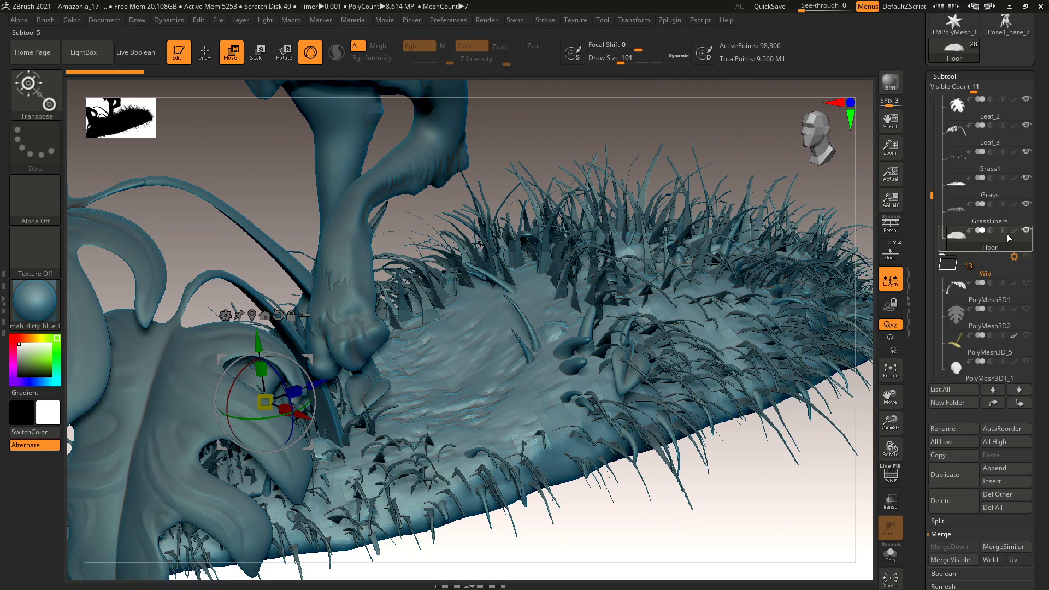
click(1032, 209)
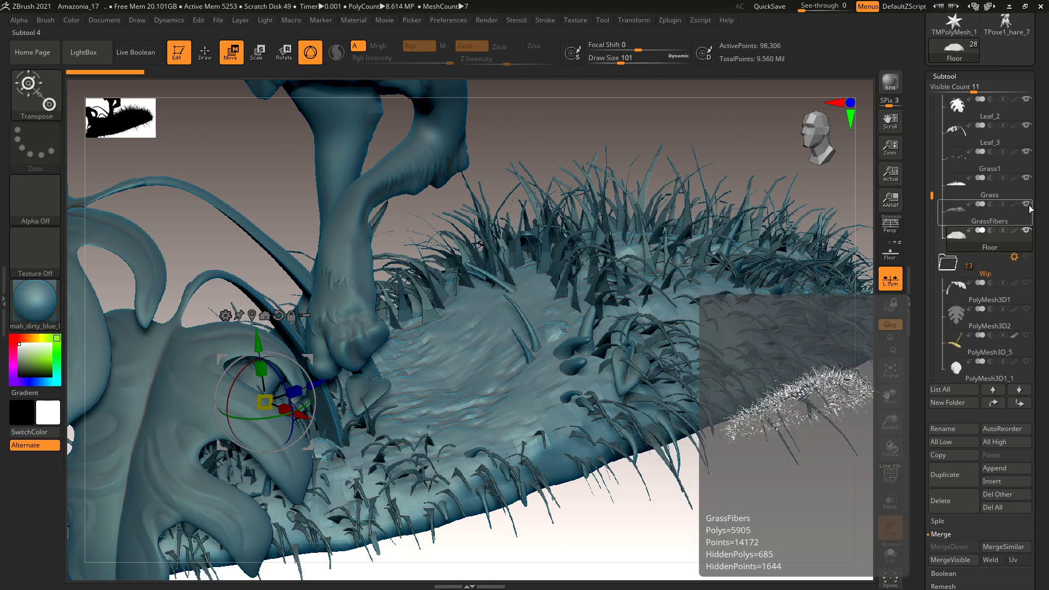
click(1027, 206)
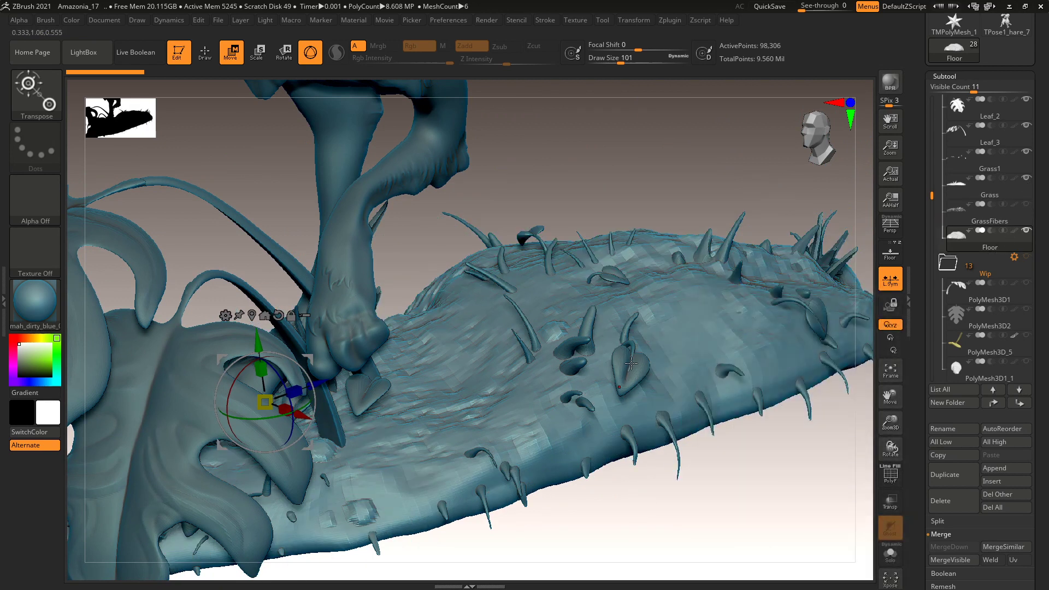
Select the heart-shaped leaf PolyMesh3D_5 and turn on Solo.
drag(730, 466, 720, 487)
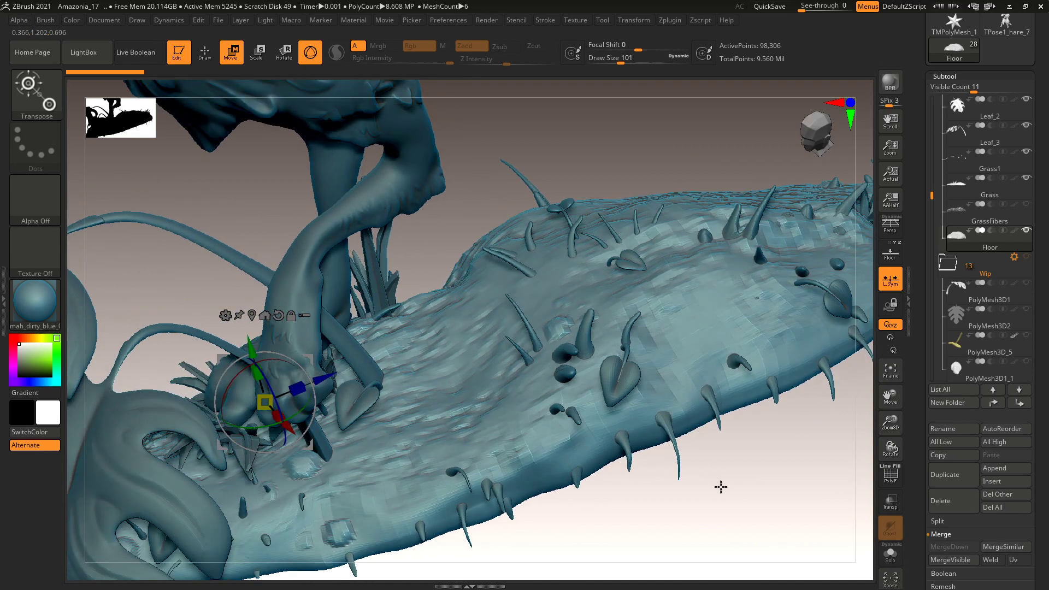
click(943, 290)
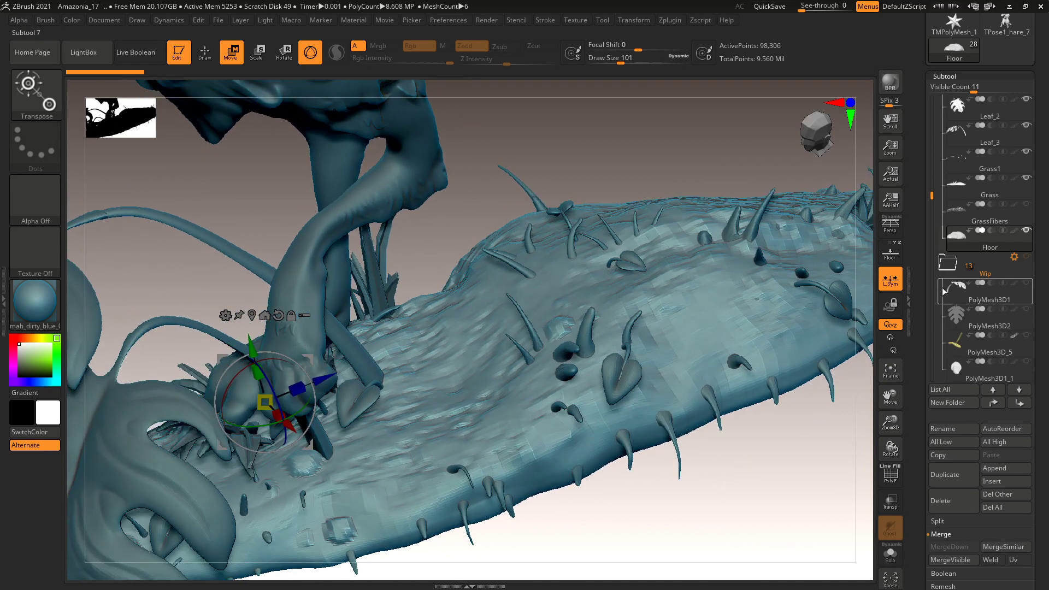
click(991, 352)
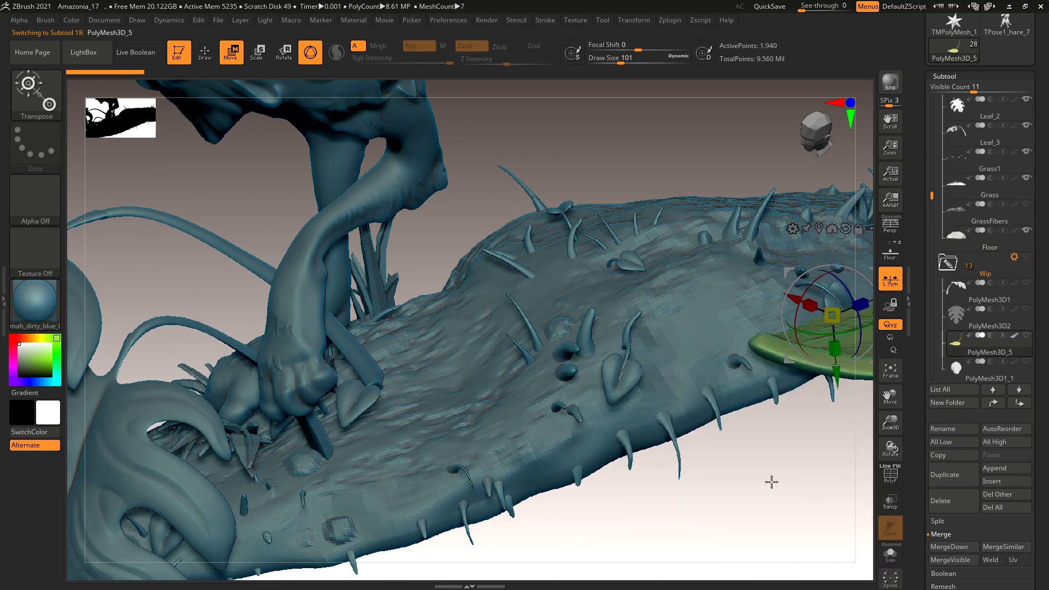
alt+drag(774, 481, 552, 479)
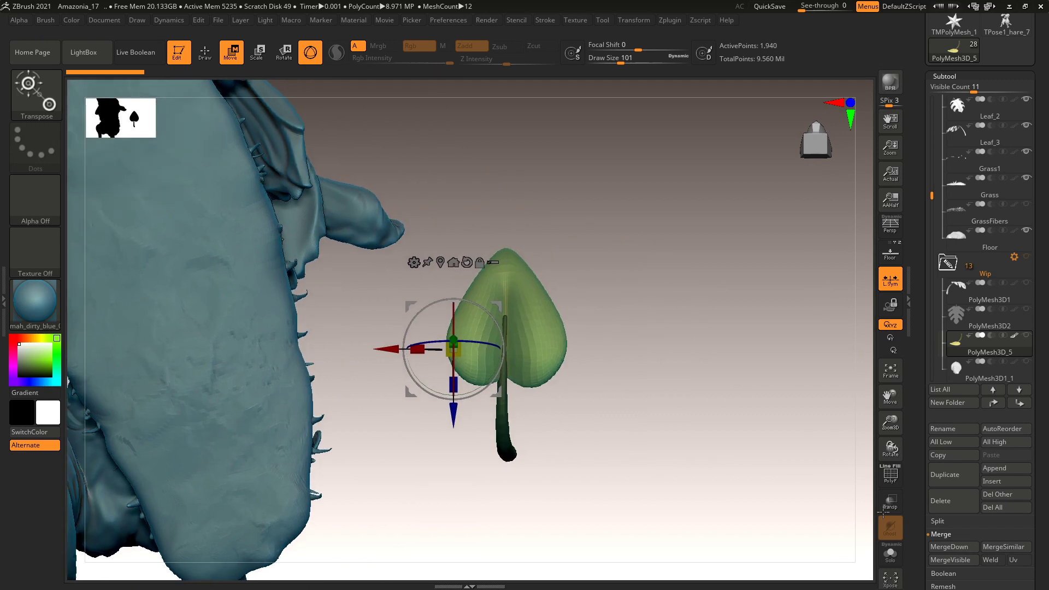
click(890, 553)
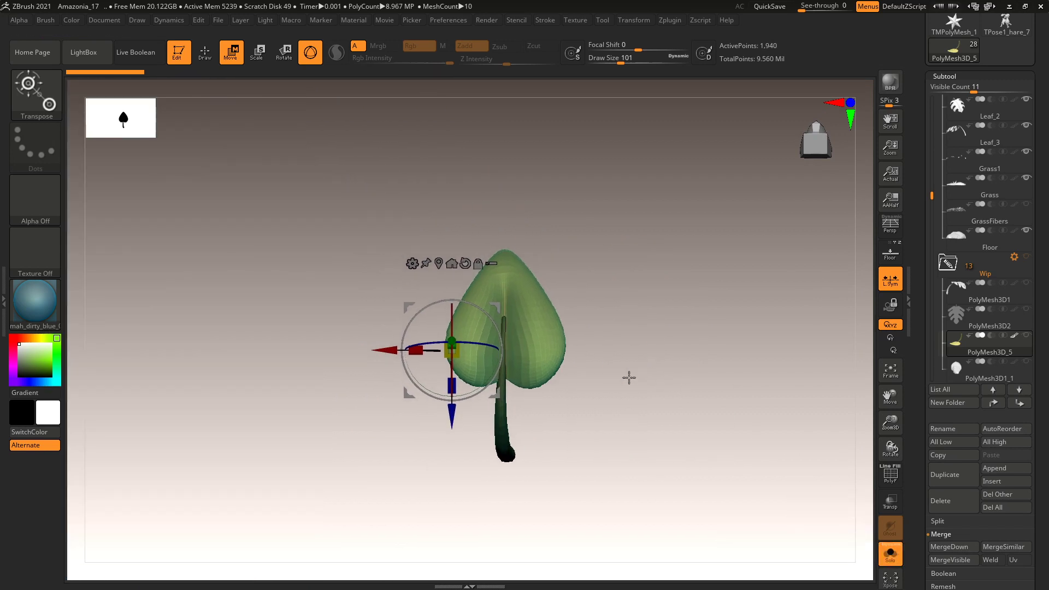
Create a brand-new InsertMesh brush from the isolated heart-shaped leaf PolyMesh3D_5.
key(q)
mouse_move(637, 346)
alt+mouse_down()
mouse_move(648, 375)
mouse_move(640, 353)
mouse_move(651, 365)
mouse_move(611, 352)
alt+mouse_up()
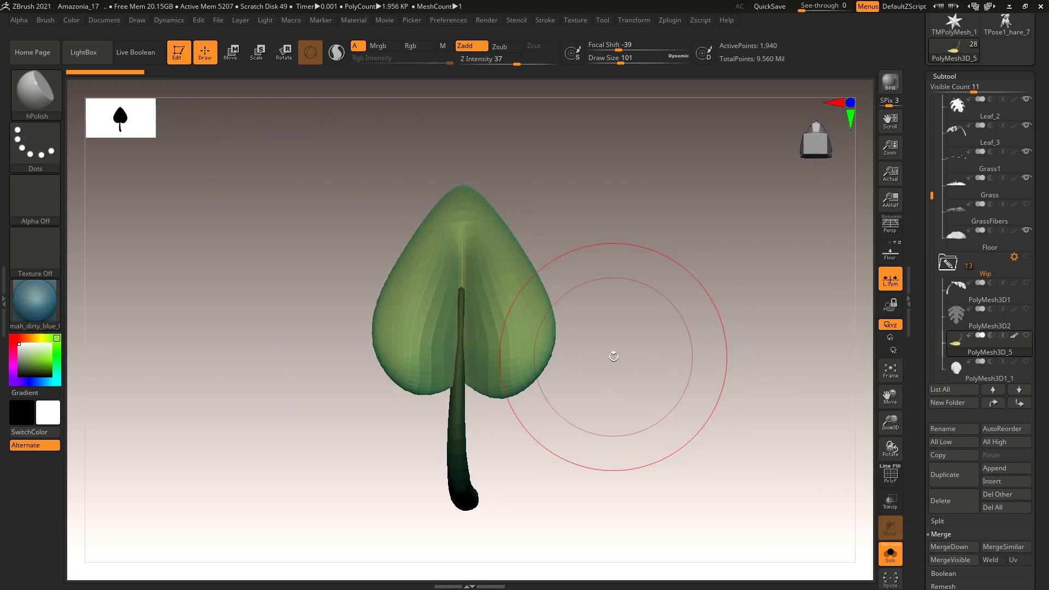
key(b)
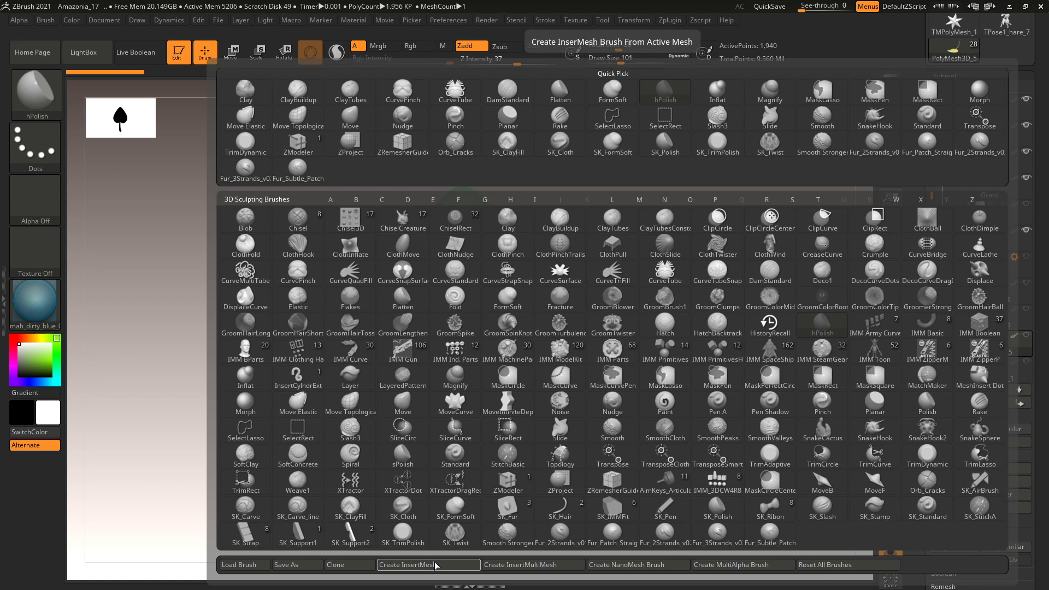
click(436, 567)
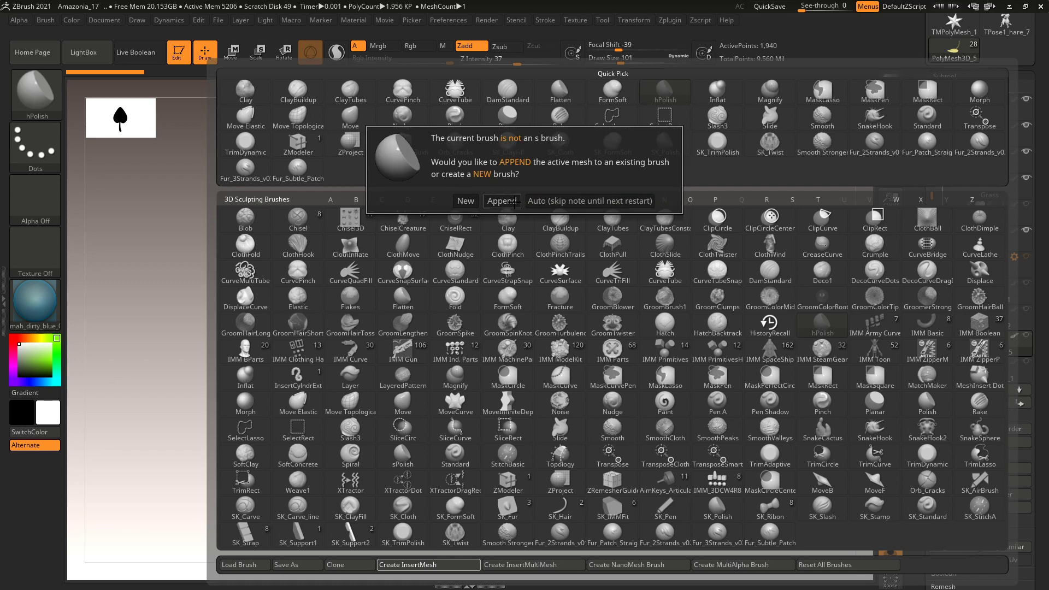
click(467, 201)
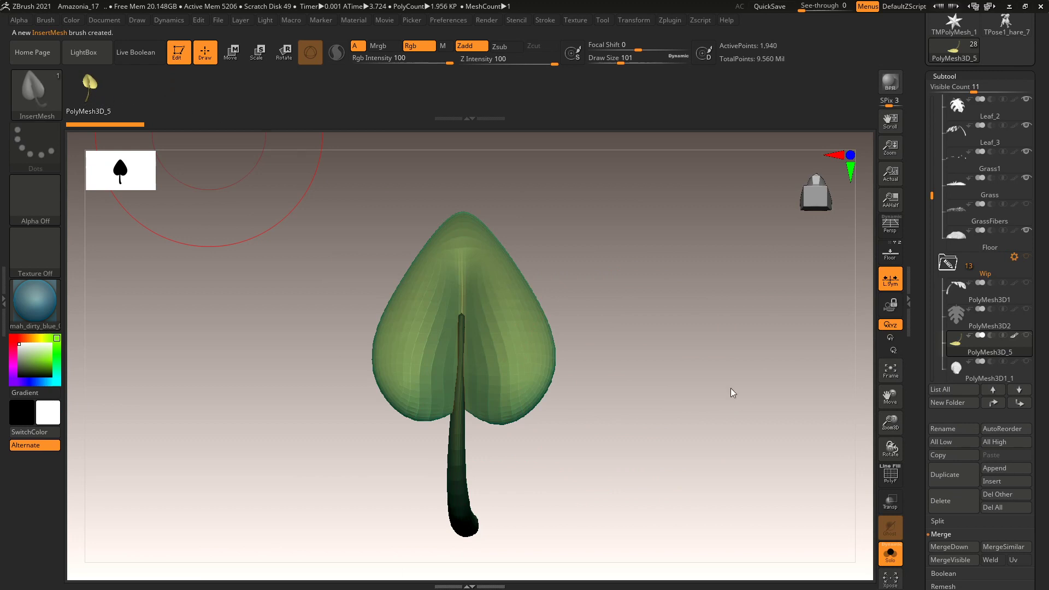
Select the Floor subtool and turn off Solo to see the full scene.
click(987, 242)
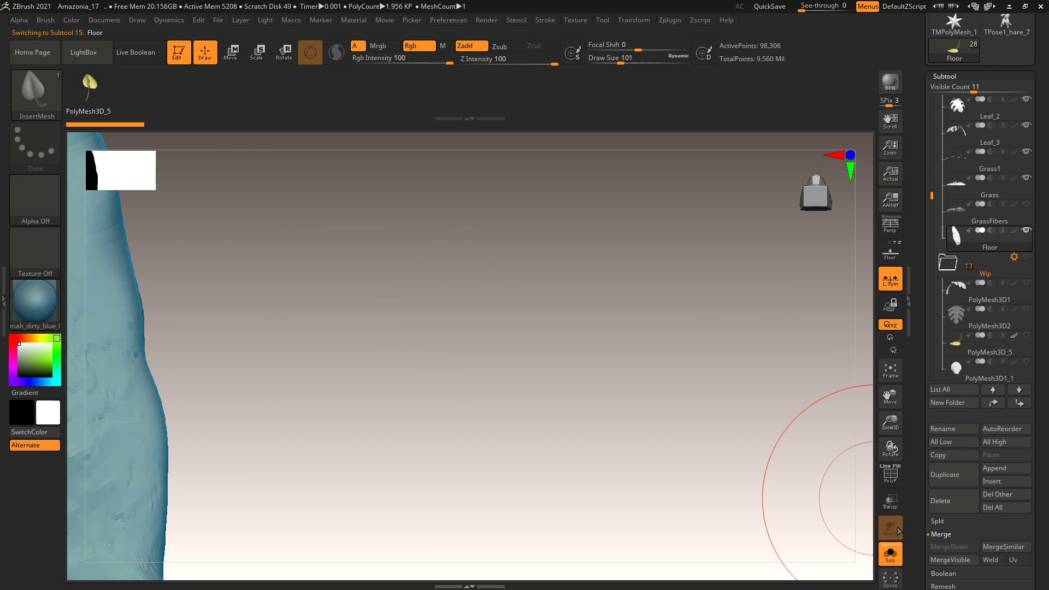
click(891, 555)
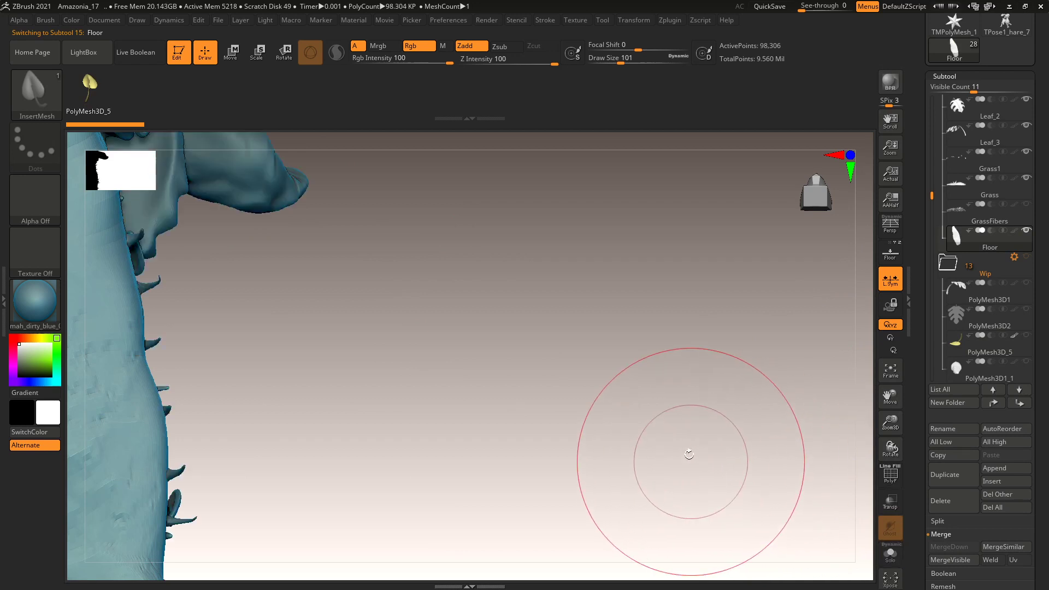
mouse_move(543, 362)
mouse_down()
mouse_move(475, 377)
mouse_move(530, 376)
mouse_move(497, 330)
mouse_move(532, 400)
mouse_move(431, 339)
mouse_move(727, 379)
mouse_move(625, 370)
mouse_move(476, 382)
mouse_up()
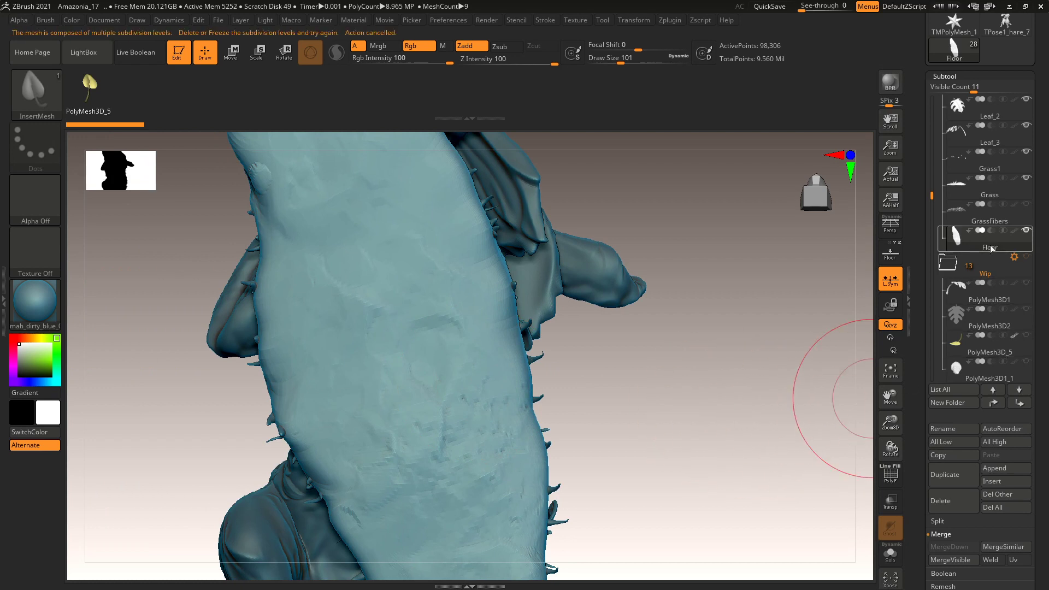
mouse_move(993, 250)
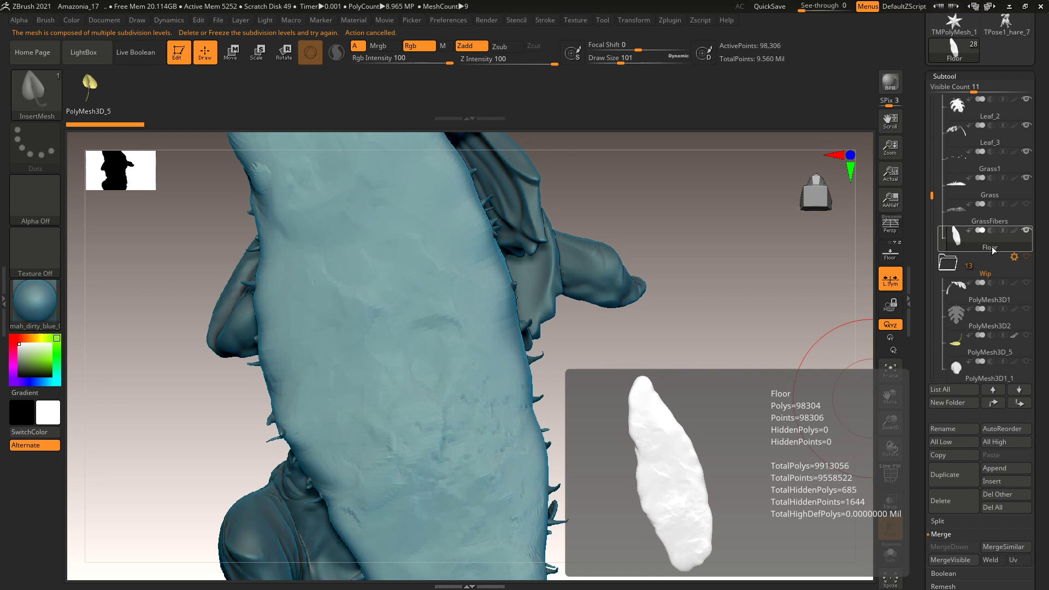
Duplicate Floor as Floor1, Del Lower its subdivisions, and insert a heart-shaped leaf on it.
mouse_move(995, 286)
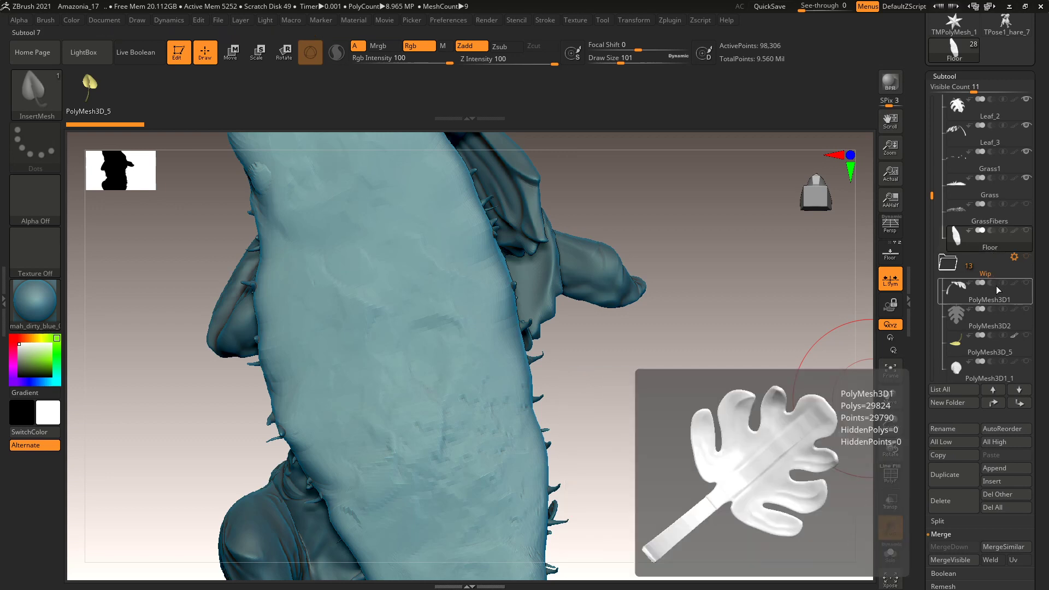
click(962, 475)
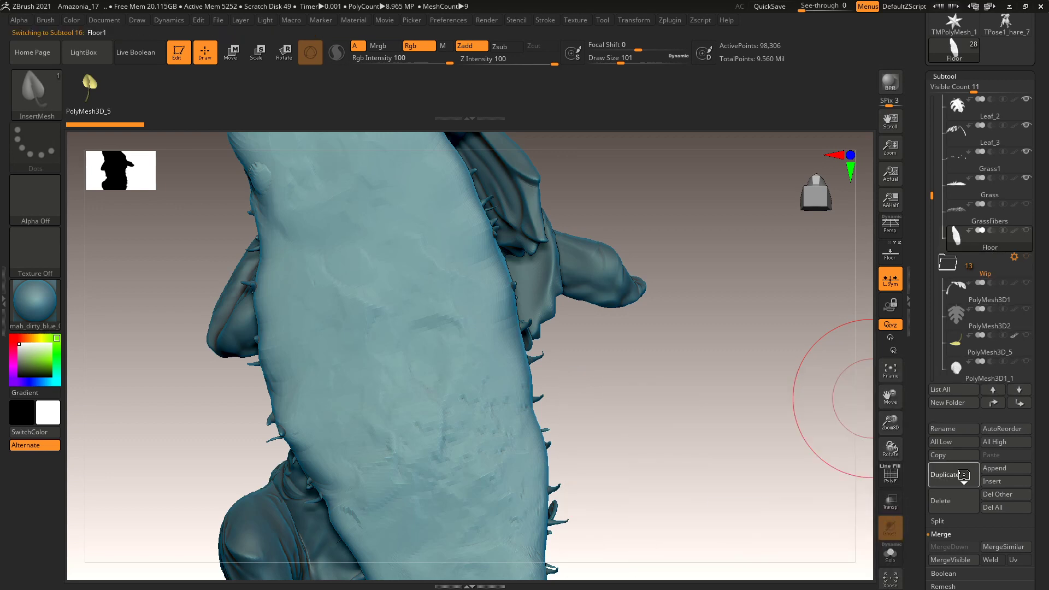
mouse_move(954, 101)
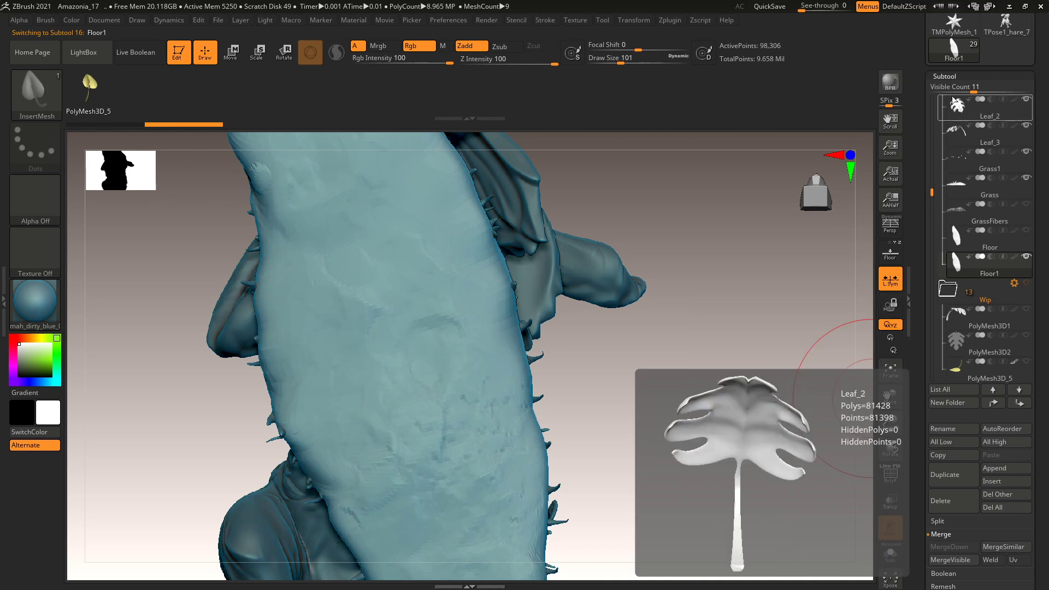
click(951, 76)
click(955, 89)
click(962, 128)
drag(485, 435, 492, 457)
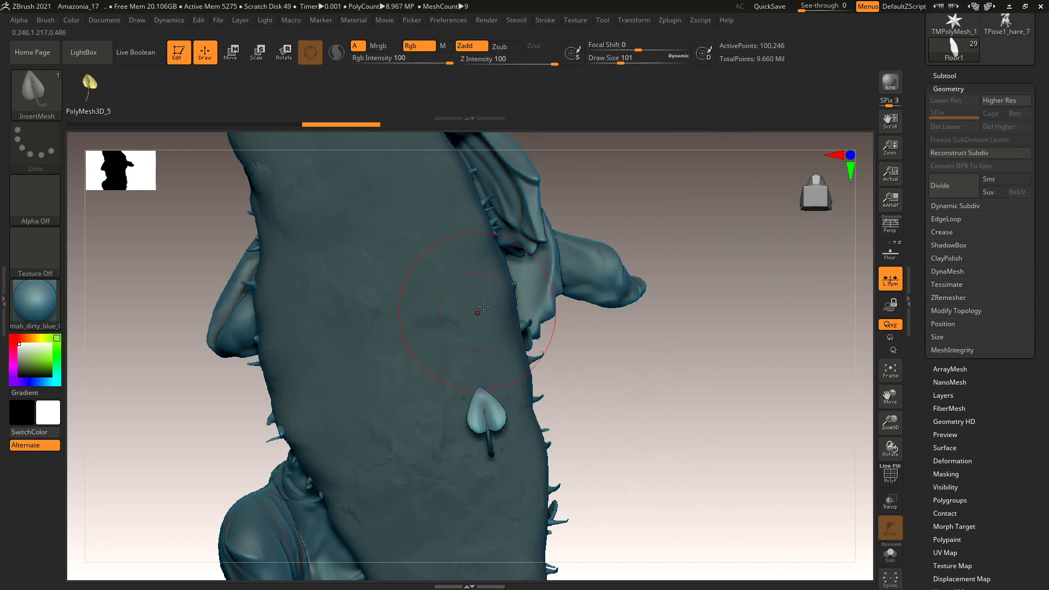
Lower the leaf InsertMesh brush's Imbed depth from 50 to 29.
click(47, 19)
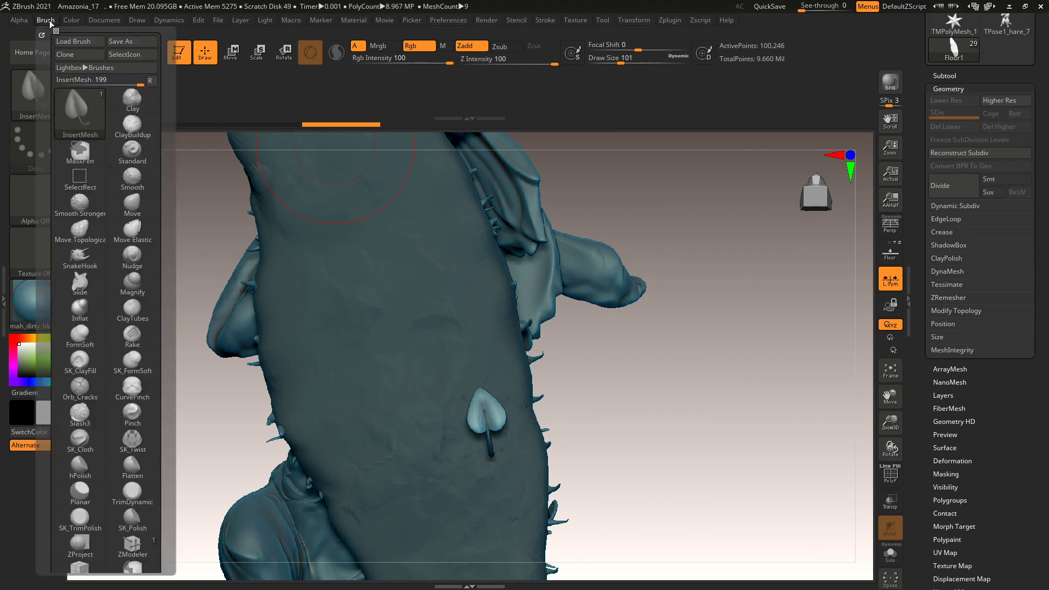
click(46, 20)
scroll(169, 182, down, 6)
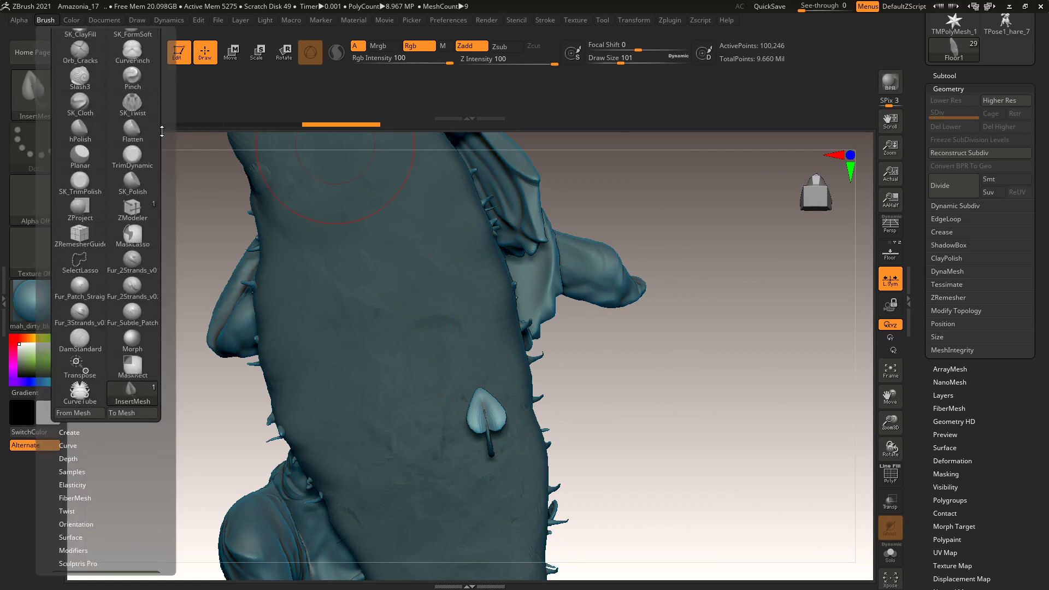
click(73, 459)
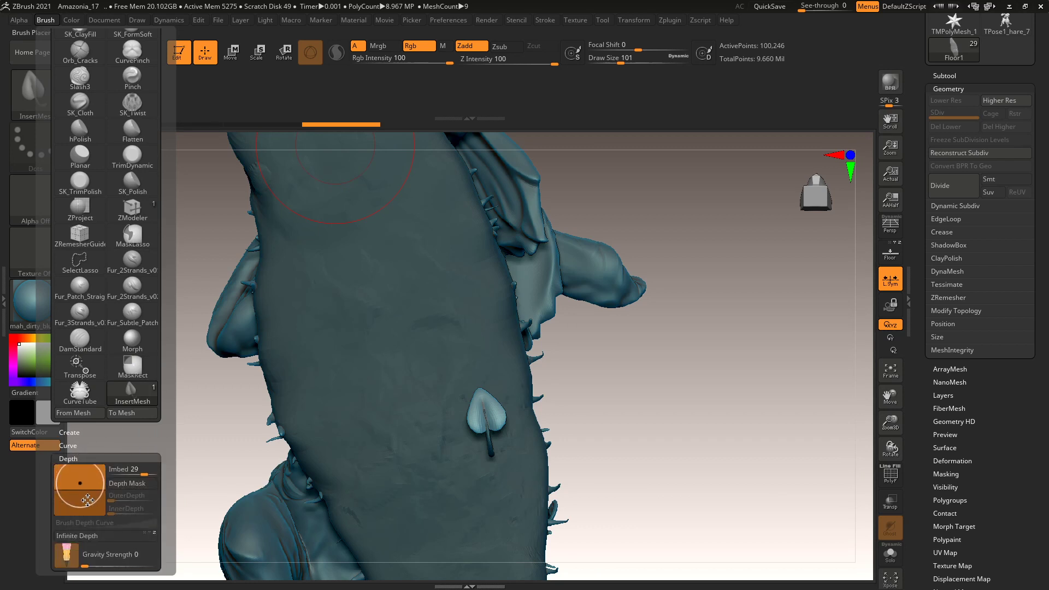
drag(88, 500, 88, 494)
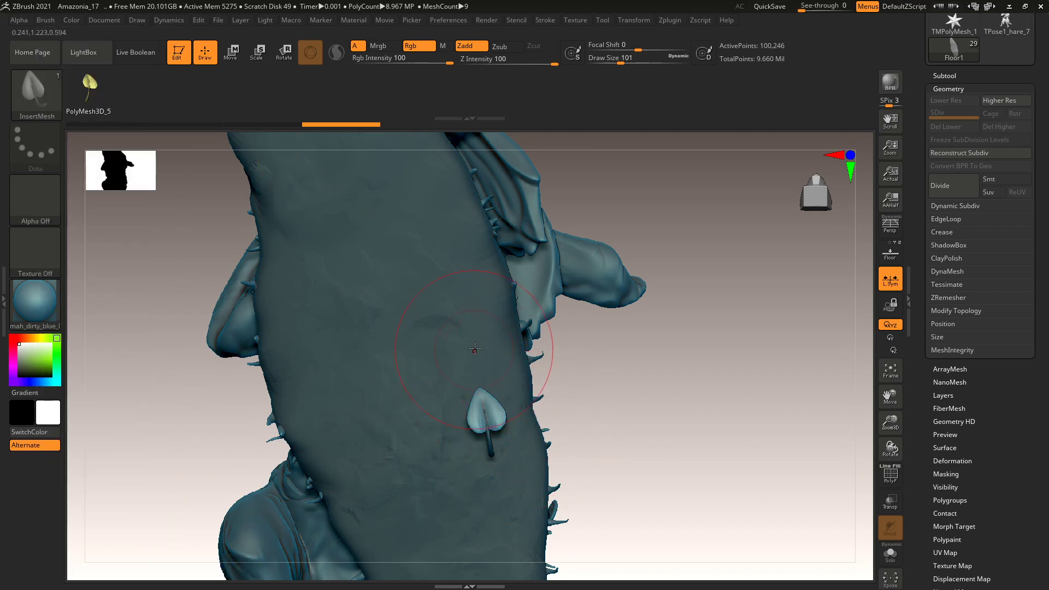
Insert several small heart-shaped leaves on the trunk, sizing and orienting each.
drag(473, 361, 473, 375)
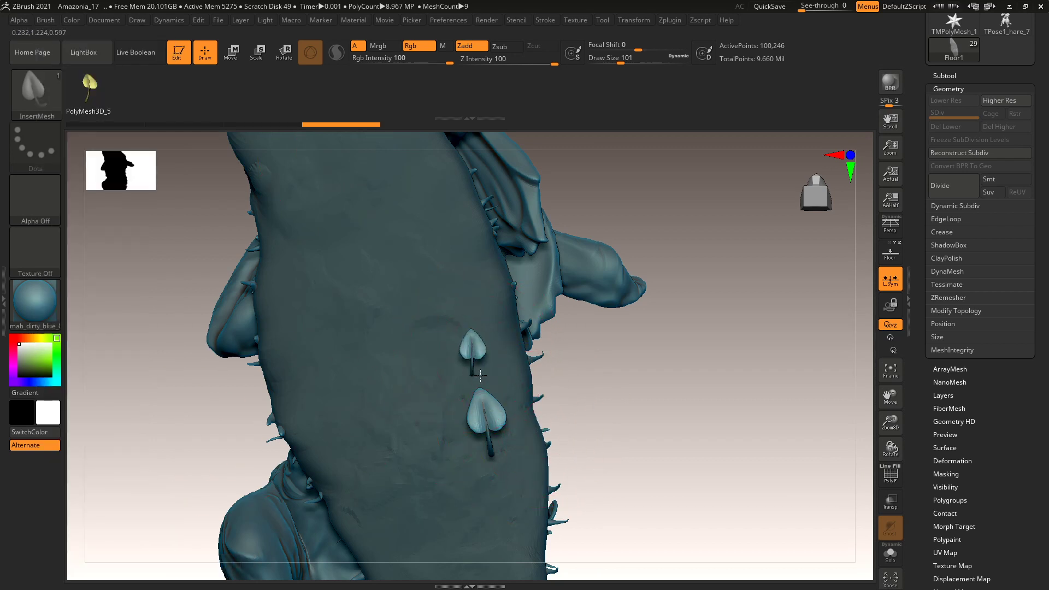
drag(602, 394, 543, 392)
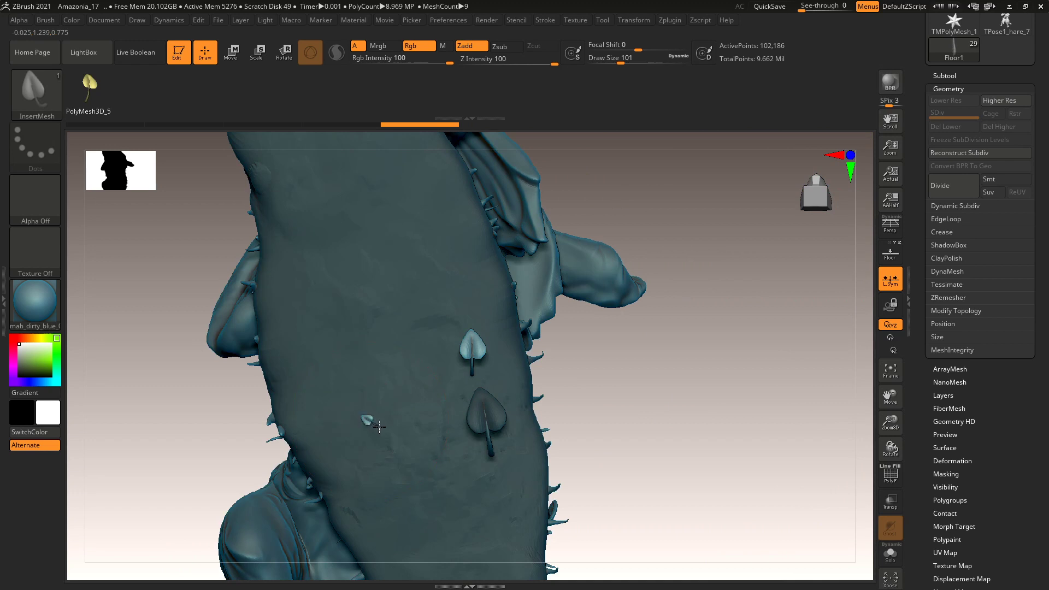
drag(388, 408, 388, 411)
drag(358, 354, 377, 373)
drag(444, 299, 442, 309)
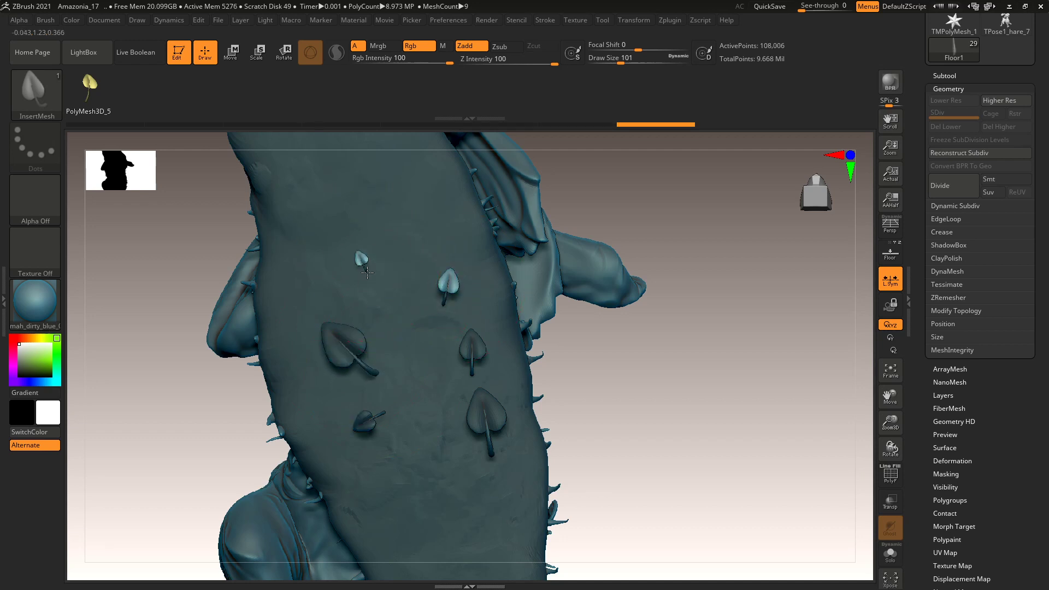
drag(461, 492, 436, 460)
Add more leaves with stems turned right, then orbit the trunk upright.
drag(392, 279, 400, 304)
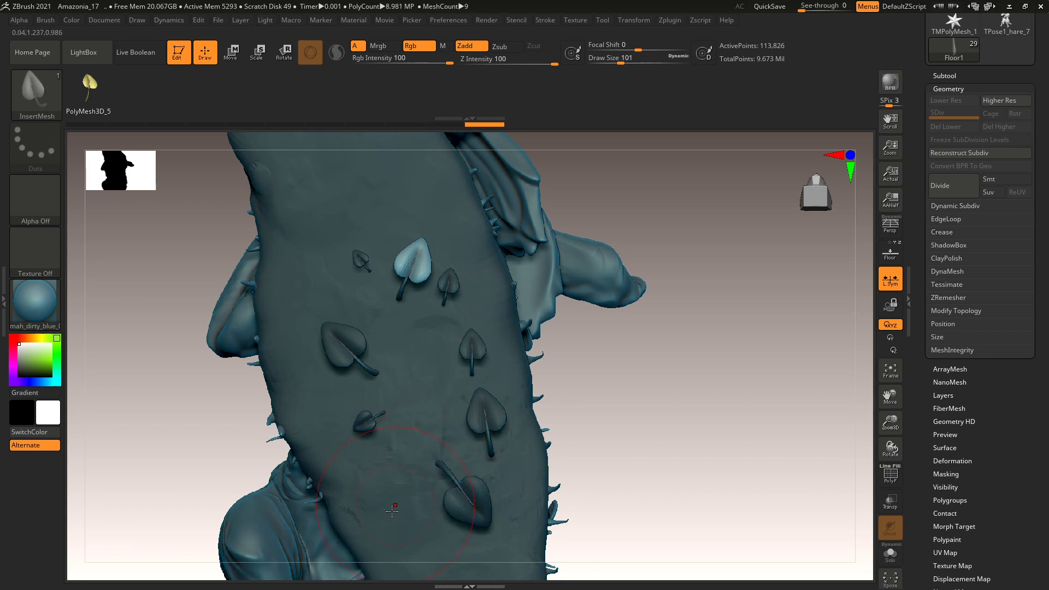
drag(385, 531, 423, 515)
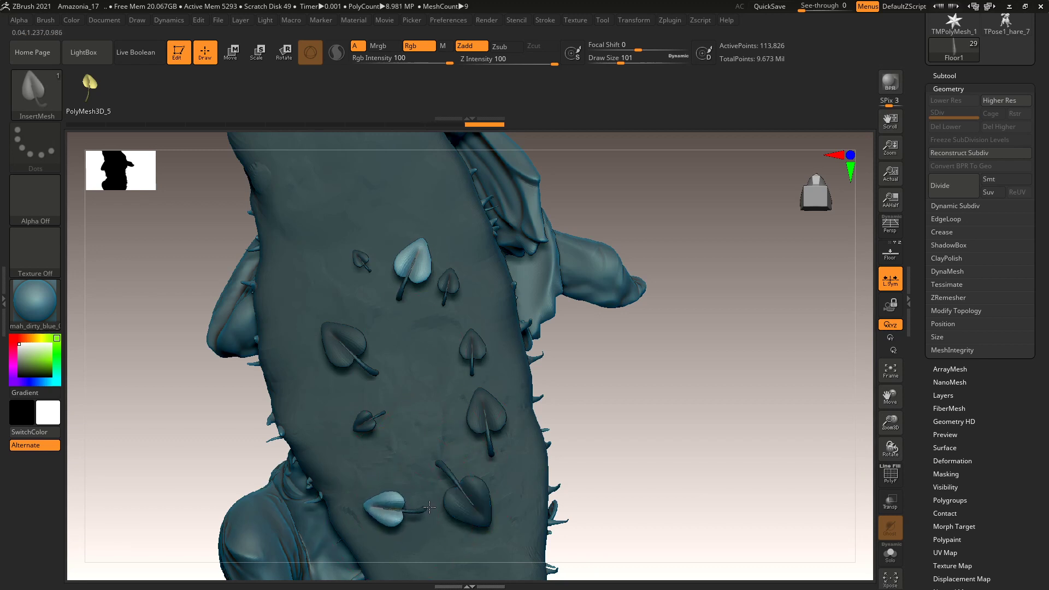
click(343, 254)
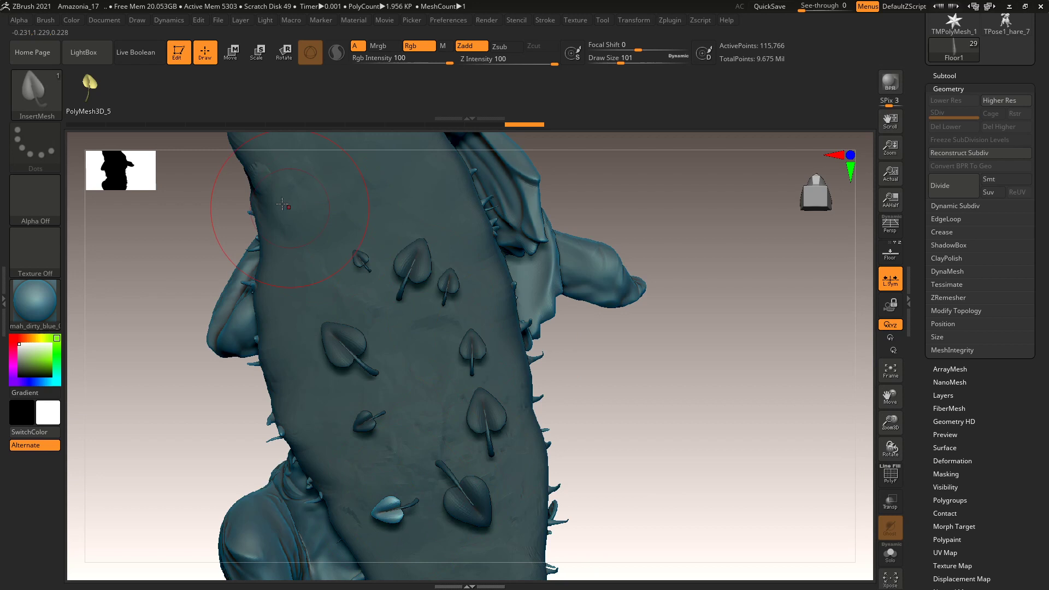
drag(273, 194, 326, 211)
mouse_move(623, 391)
mouse_down()
mouse_move(635, 273)
mouse_move(663, 286)
mouse_move(639, 351)
mouse_up()
drag(691, 328, 622, 335)
mouse_move(323, 396)
mouse_down()
mouse_move(352, 422)
mouse_move(421, 450)
mouse_move(445, 444)
mouse_up()
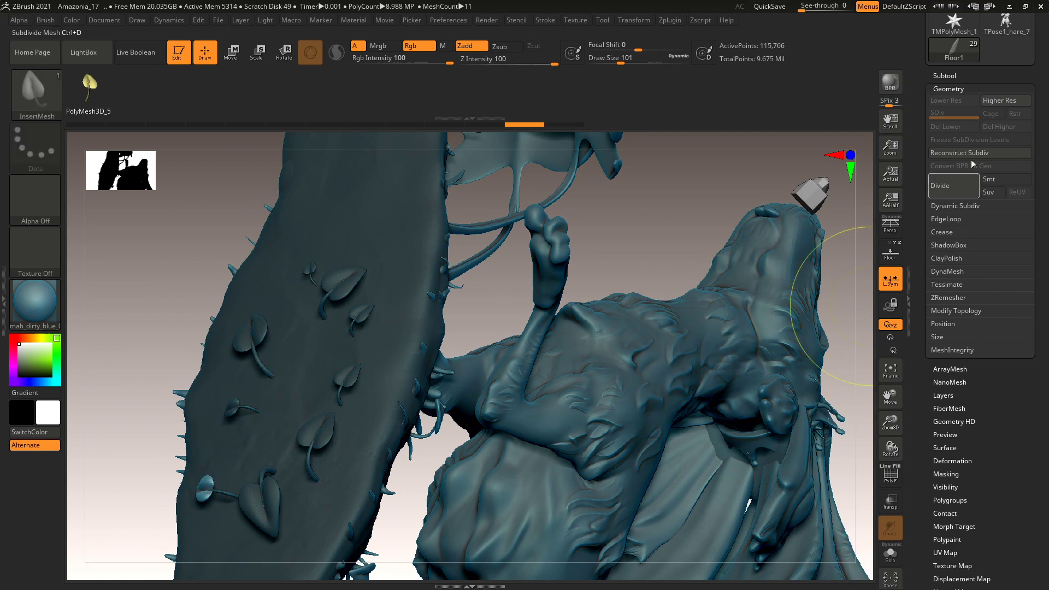
Delete the Floor1 subtool holding the leaves from the Subtool list, confirming the warning.
click(952, 89)
click(949, 129)
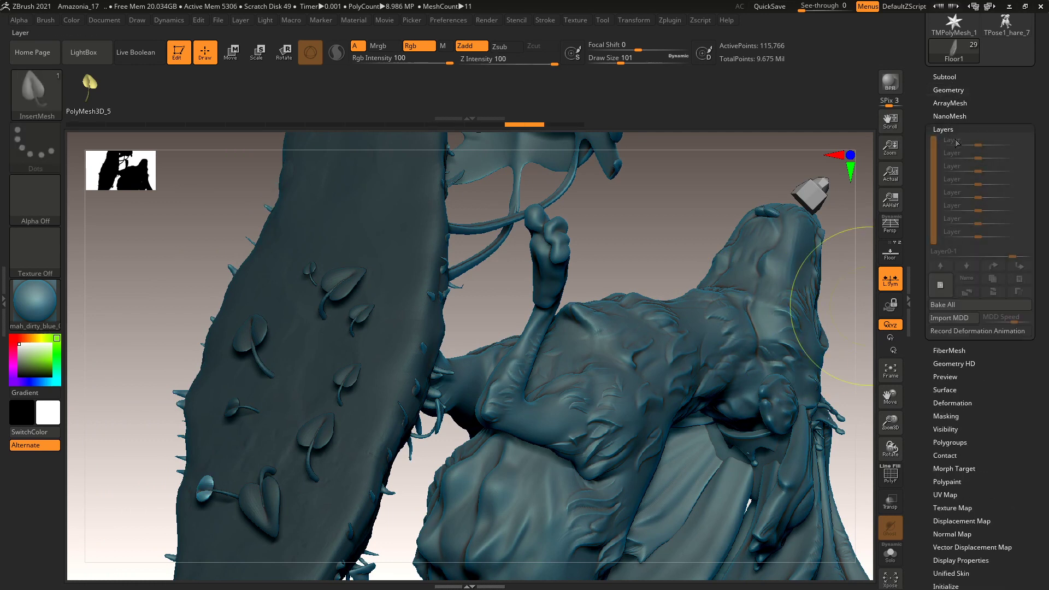
click(945, 128)
click(948, 89)
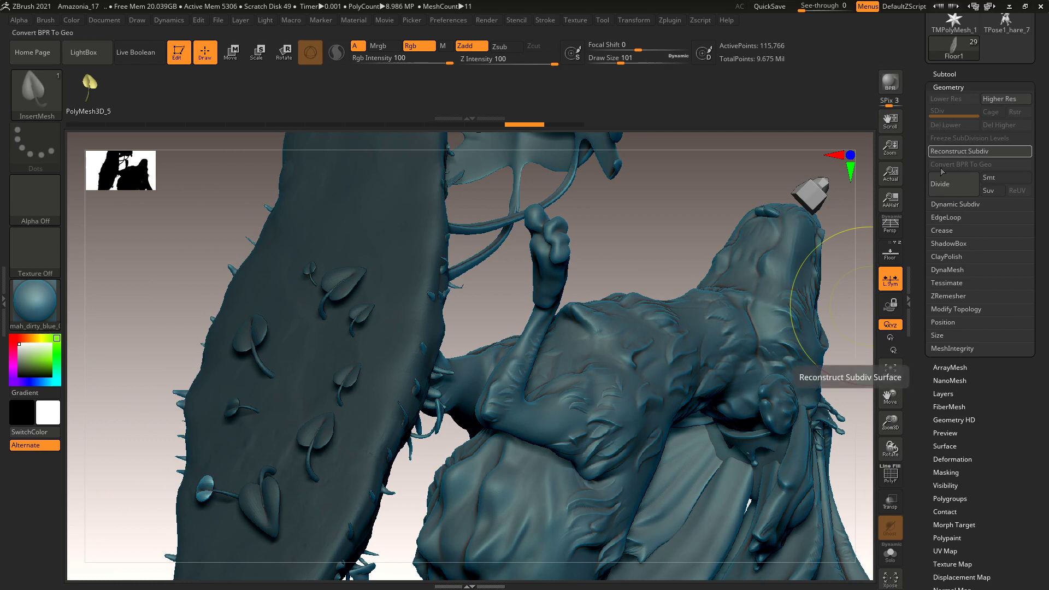
drag(921, 211, 924, 249)
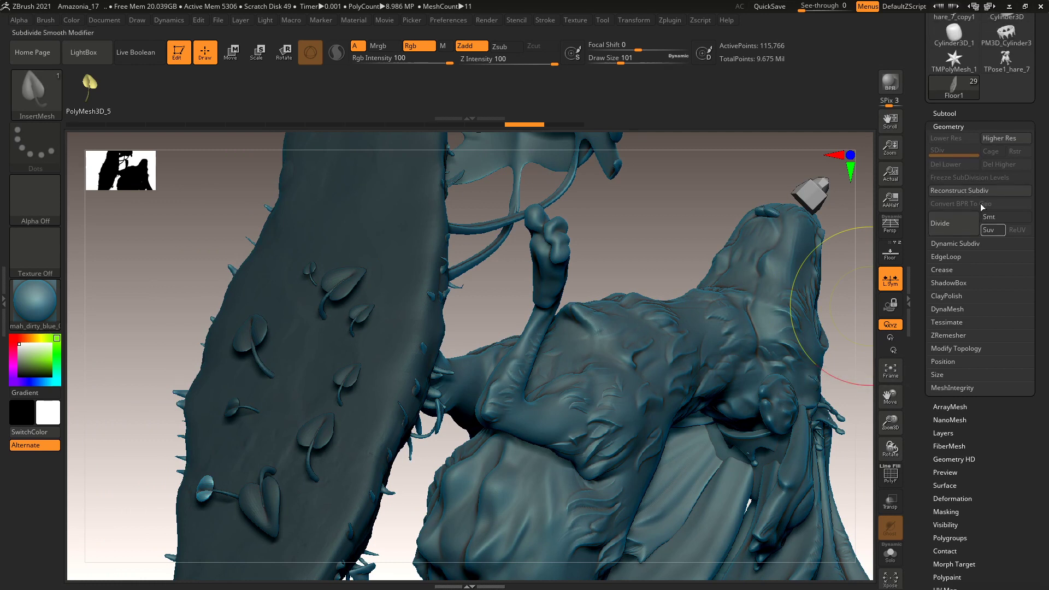
click(952, 127)
click(950, 113)
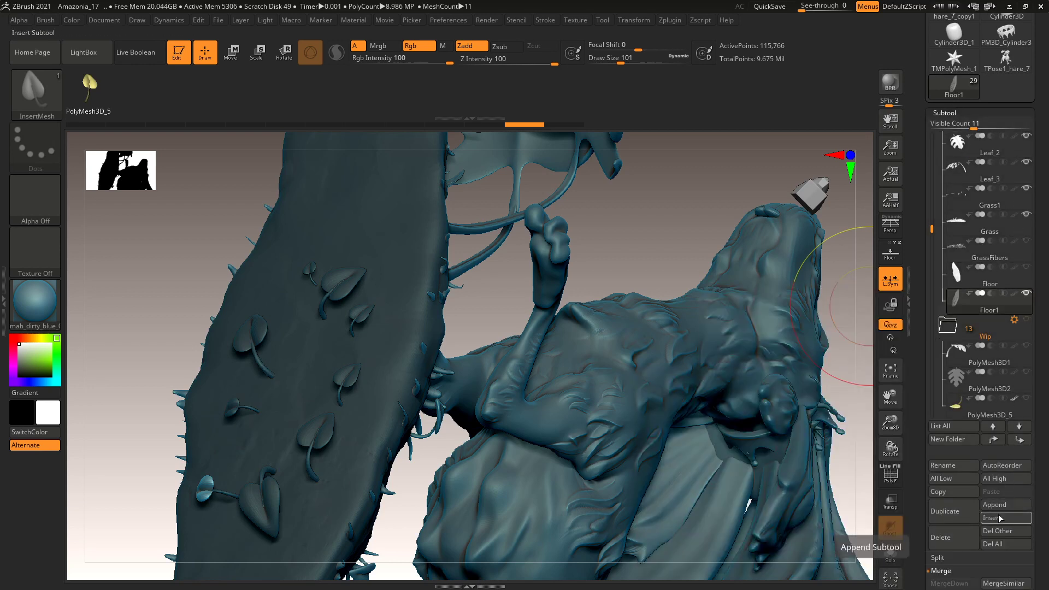
click(960, 543)
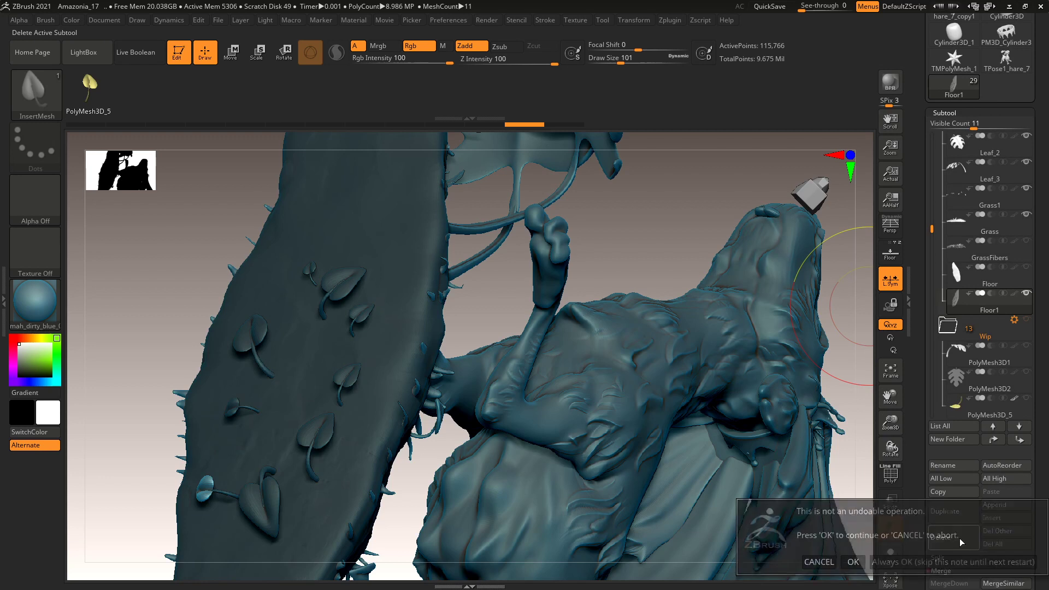
click(852, 562)
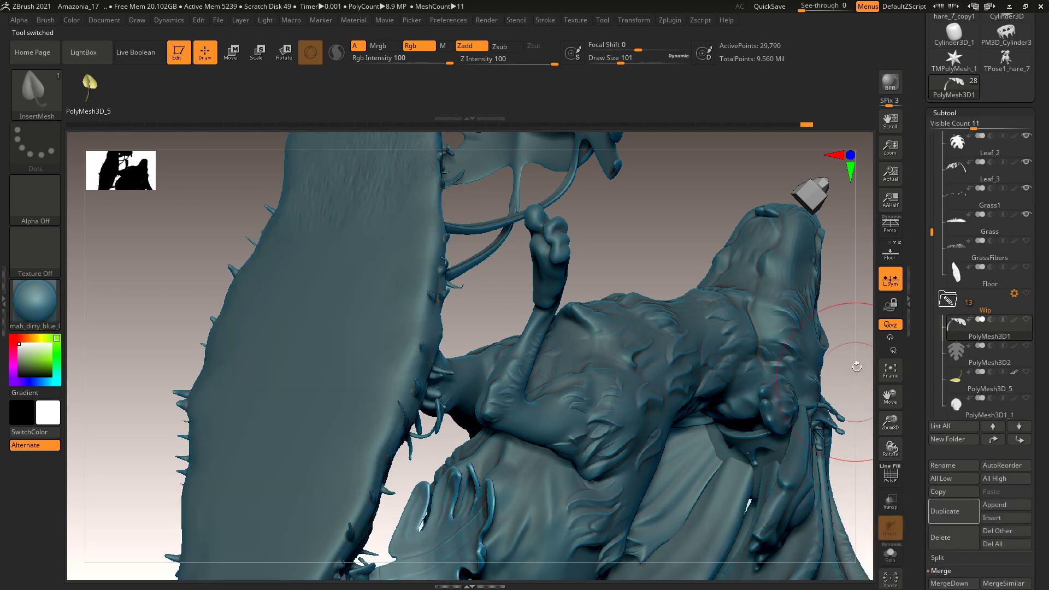
Frame the model and preview the GrassFibers subtool on the base, then hide it again.
key(f)
drag(751, 250, 623, 447)
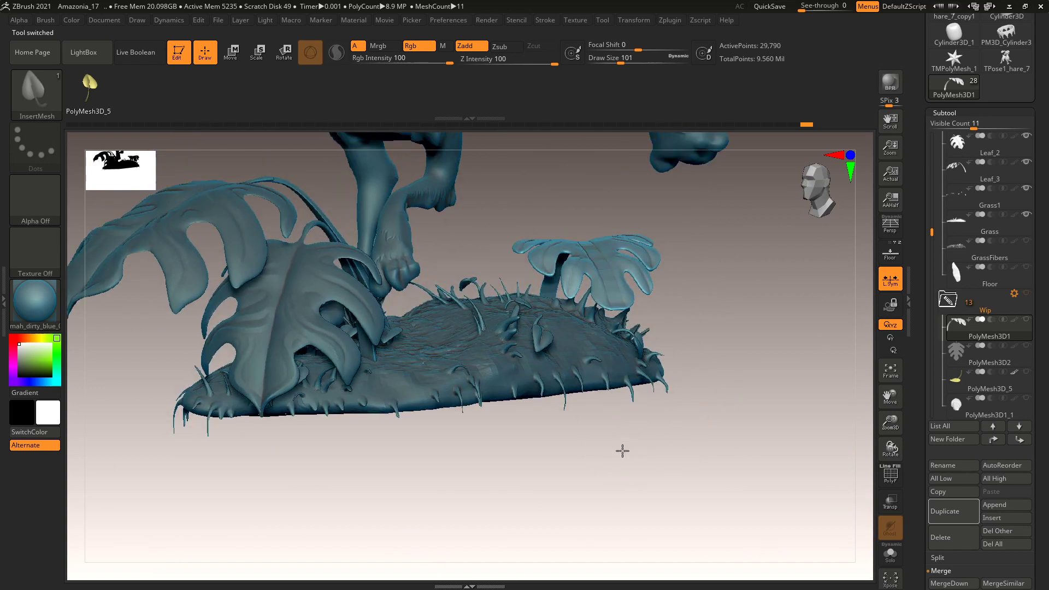
click(1027, 242)
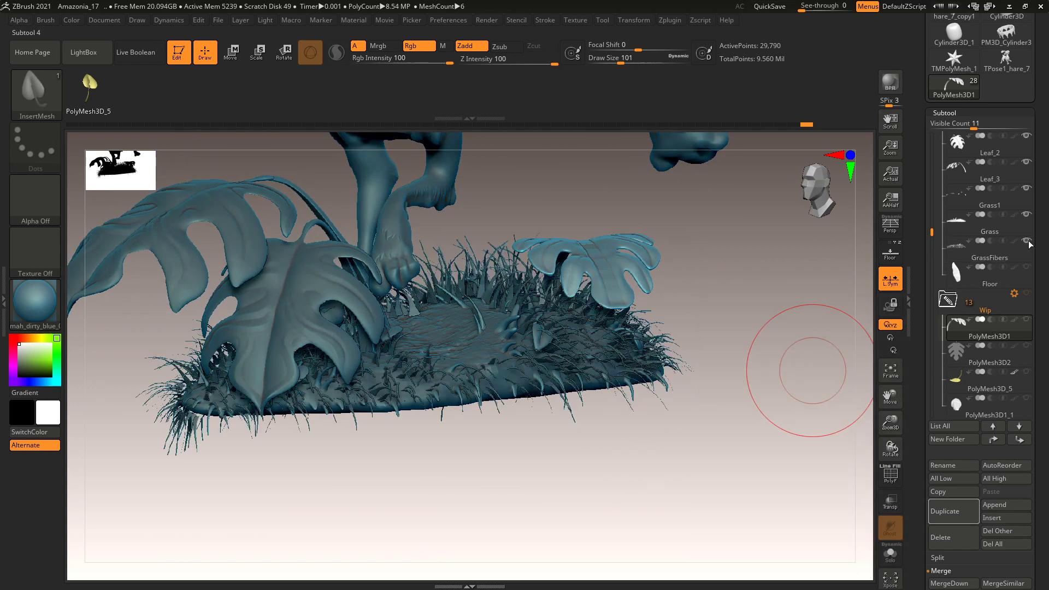
click(1000, 275)
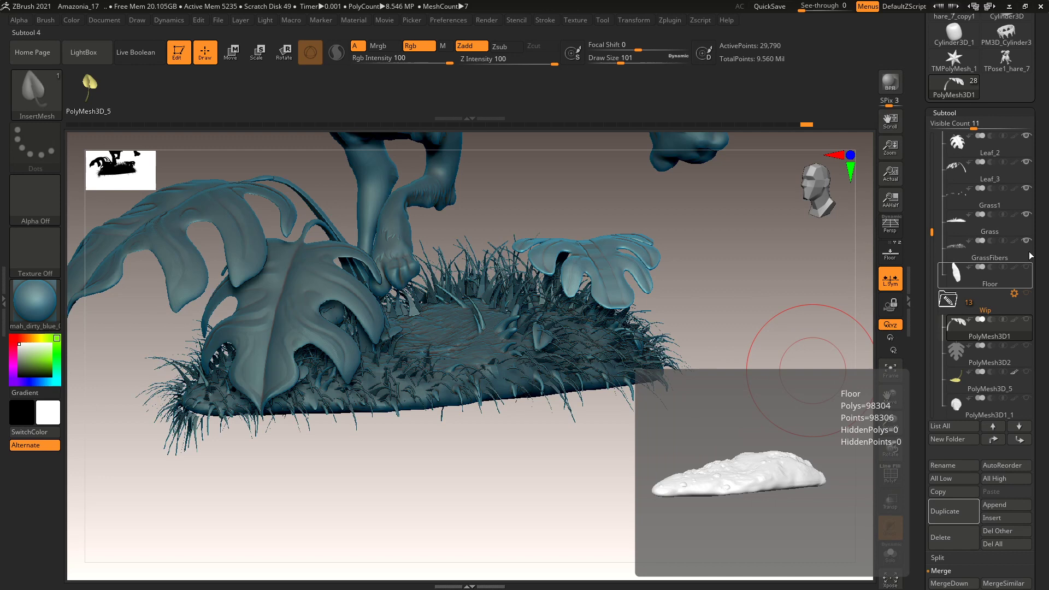
click(1030, 219)
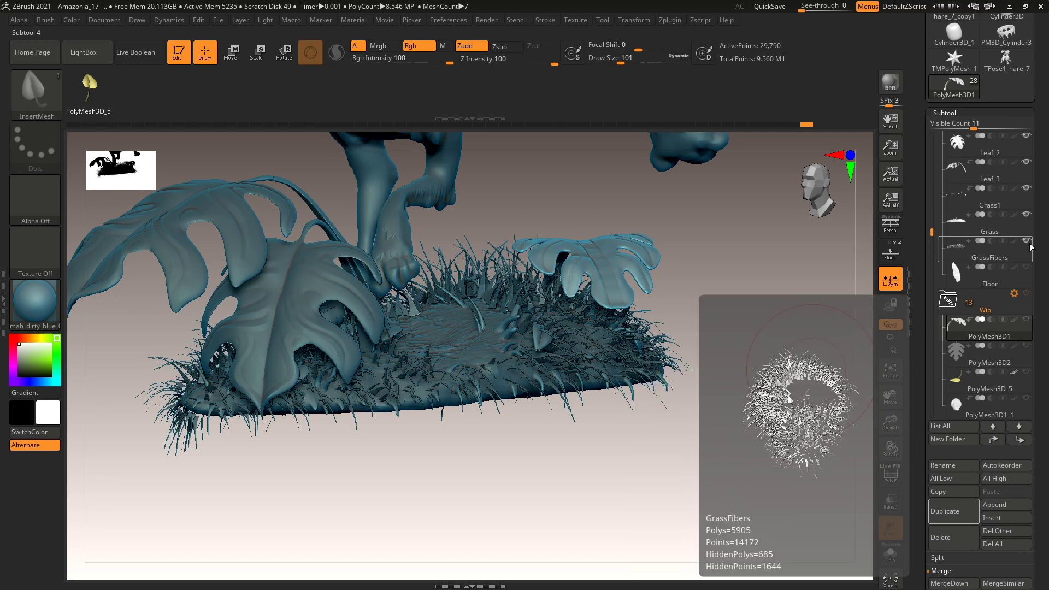
click(1027, 241)
Zoom in on the spiky base and lower Draw Size to 16.
alt+drag(718, 367, 682, 444)
key(space)
drag(714, 284, 697, 286)
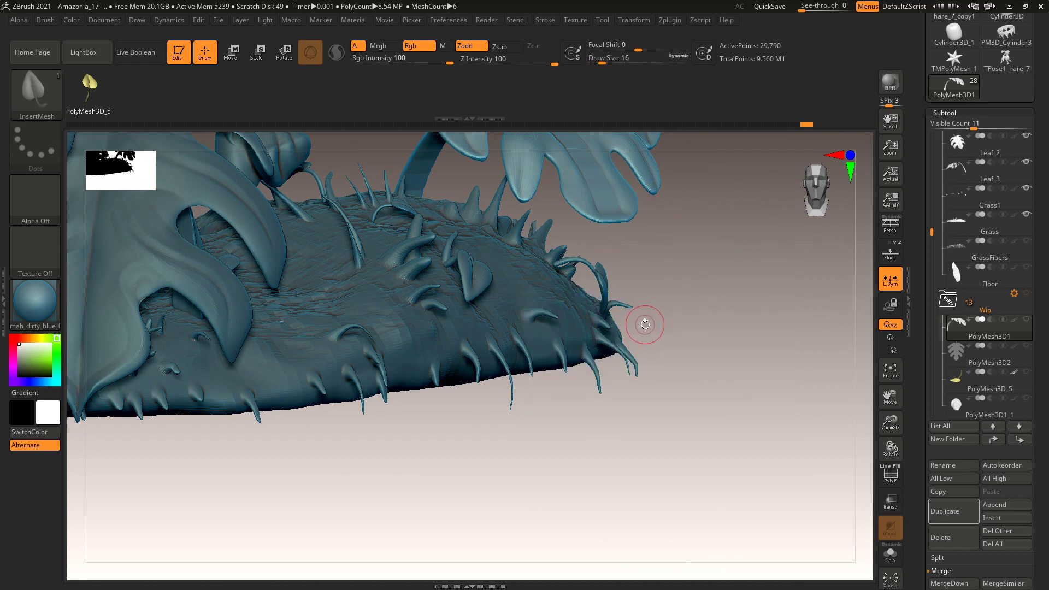
key(b)
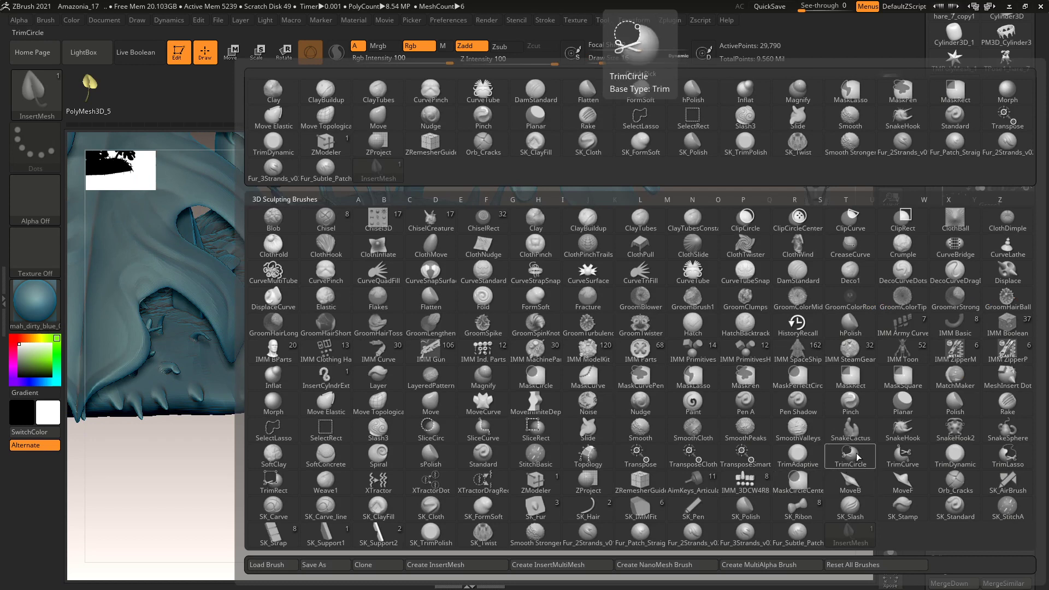
Use SnakeHook at Draw Size 12 on the Grass subtool, undoing a first test spike.
click(902, 433)
key(space)
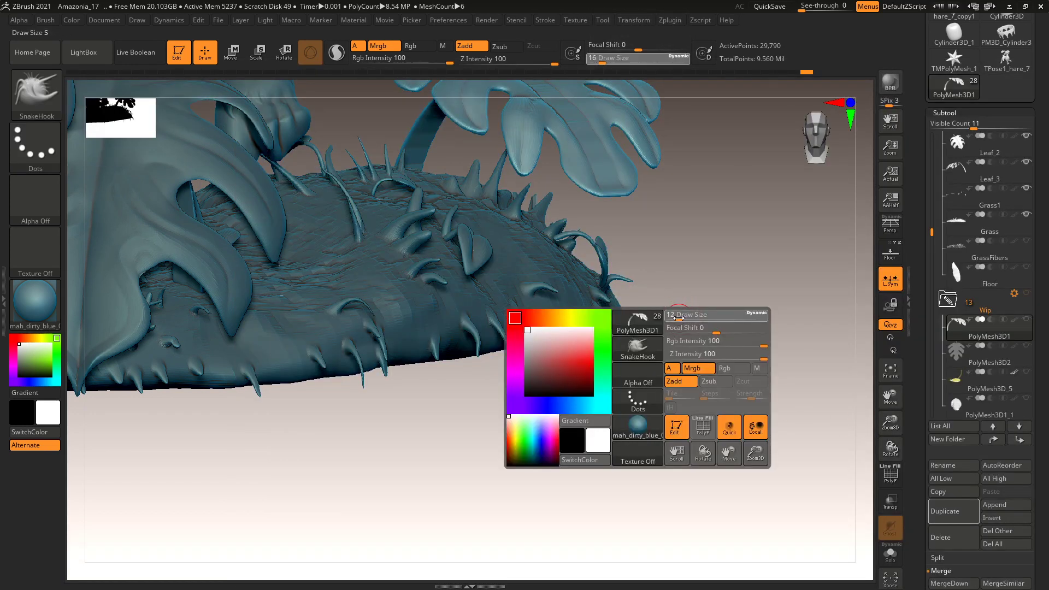
drag(678, 316, 677, 316)
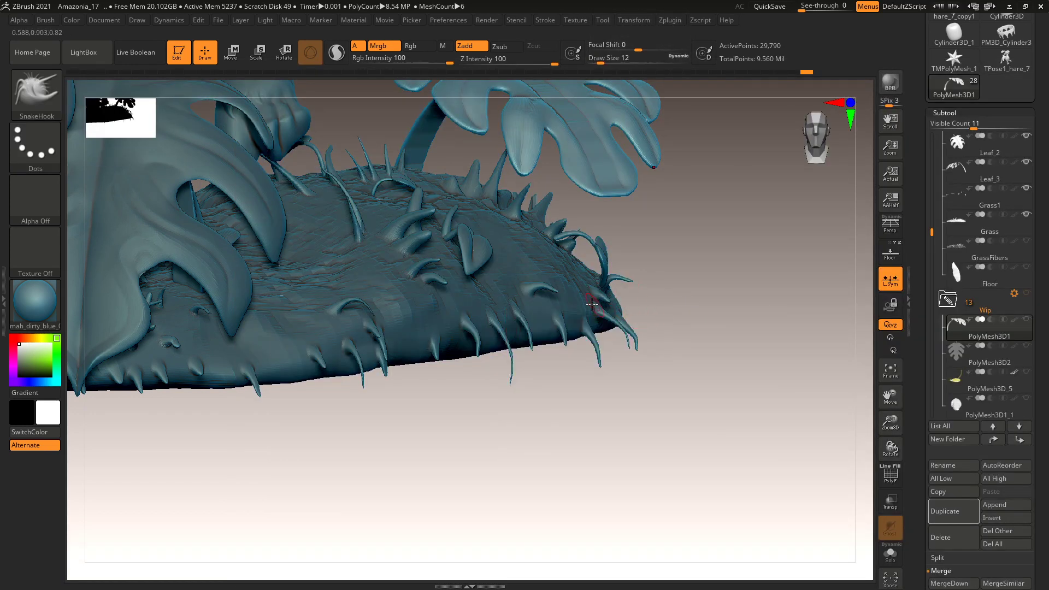
alt+click(601, 304)
drag(620, 307, 641, 308)
key(ctrl+z)
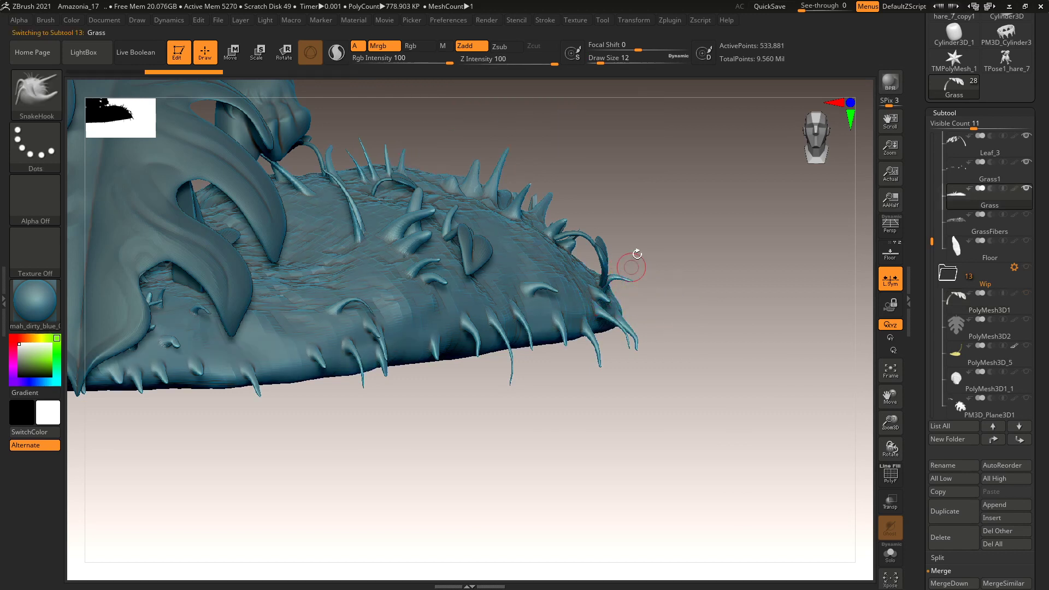
Pull a grass spike and a thin strand from the Grass edge at Draw Size 8.
click(338, 55)
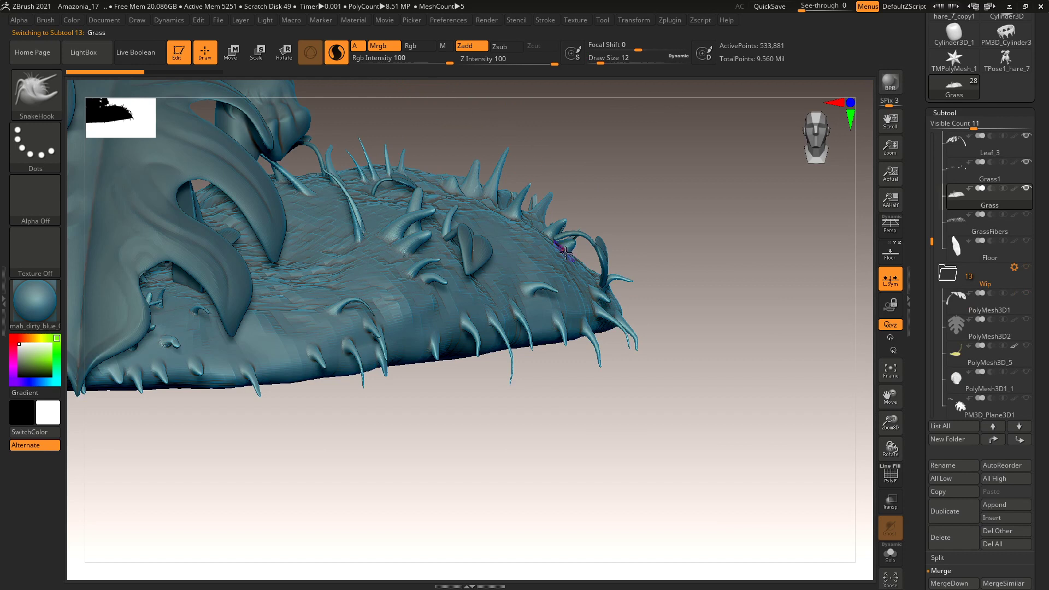
drag(612, 251, 628, 256)
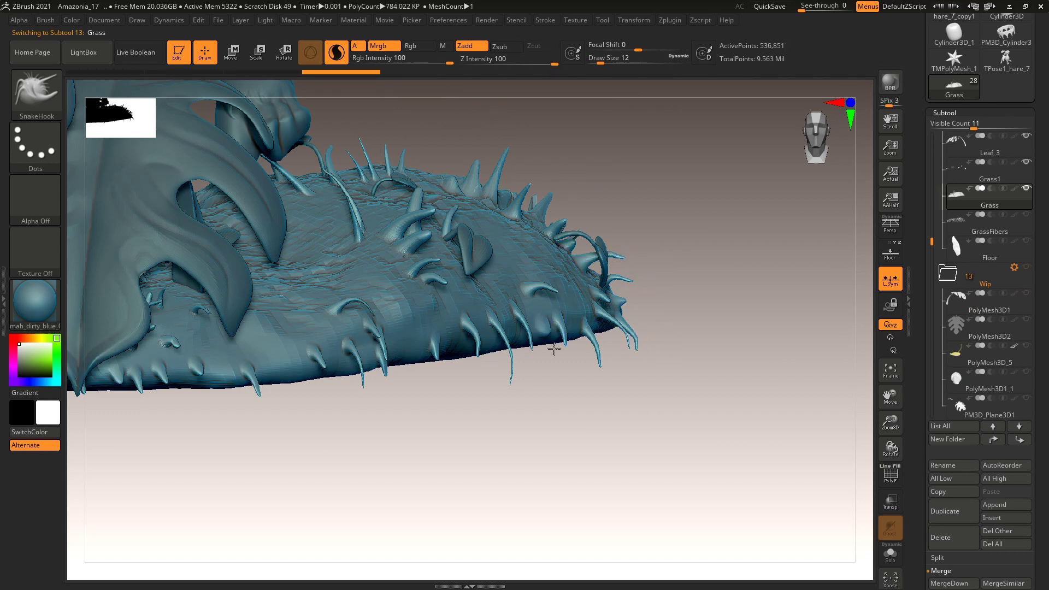
drag(628, 389, 629, 361)
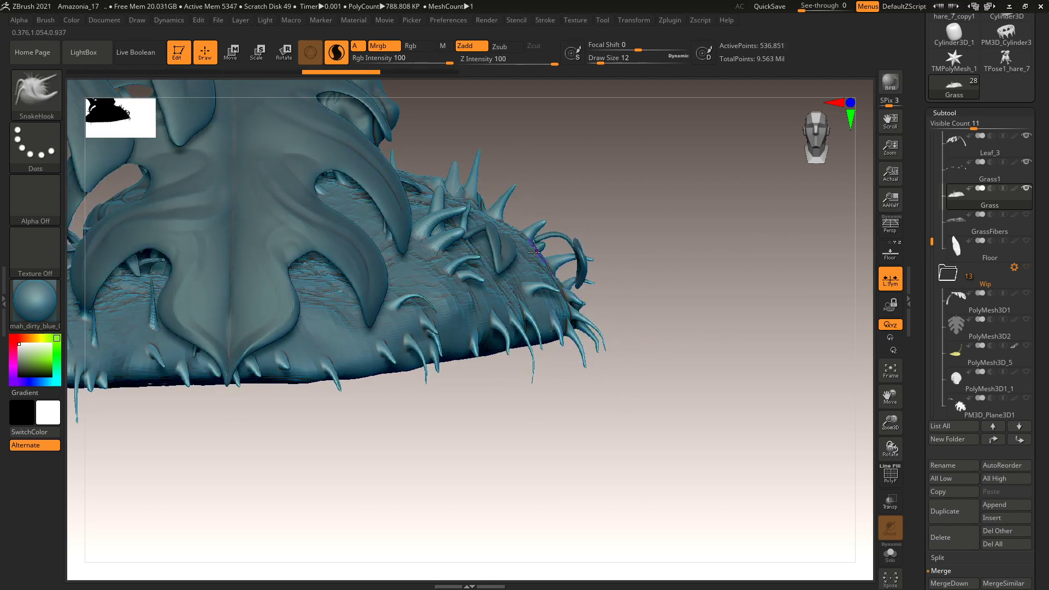
key(space)
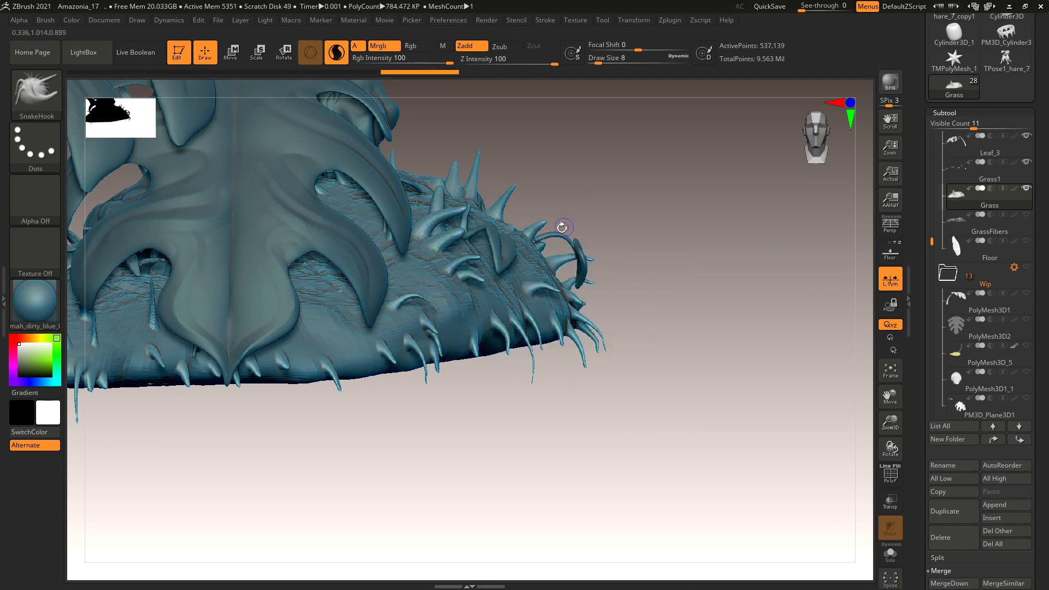
key(space)
drag(618, 231, 621, 234)
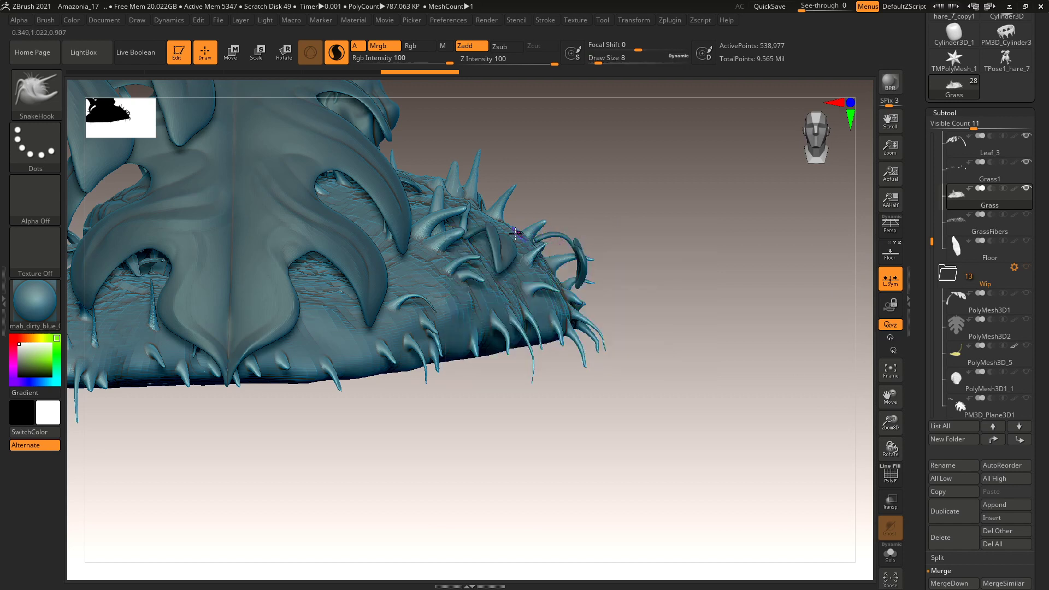
drag(559, 204, 606, 222)
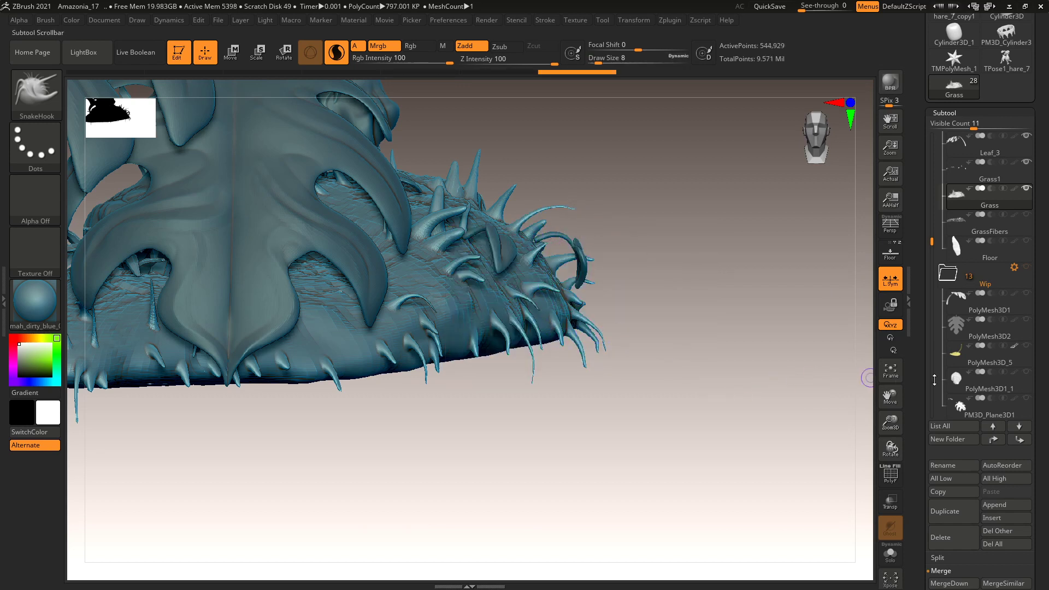
drag(746, 407, 807, 376)
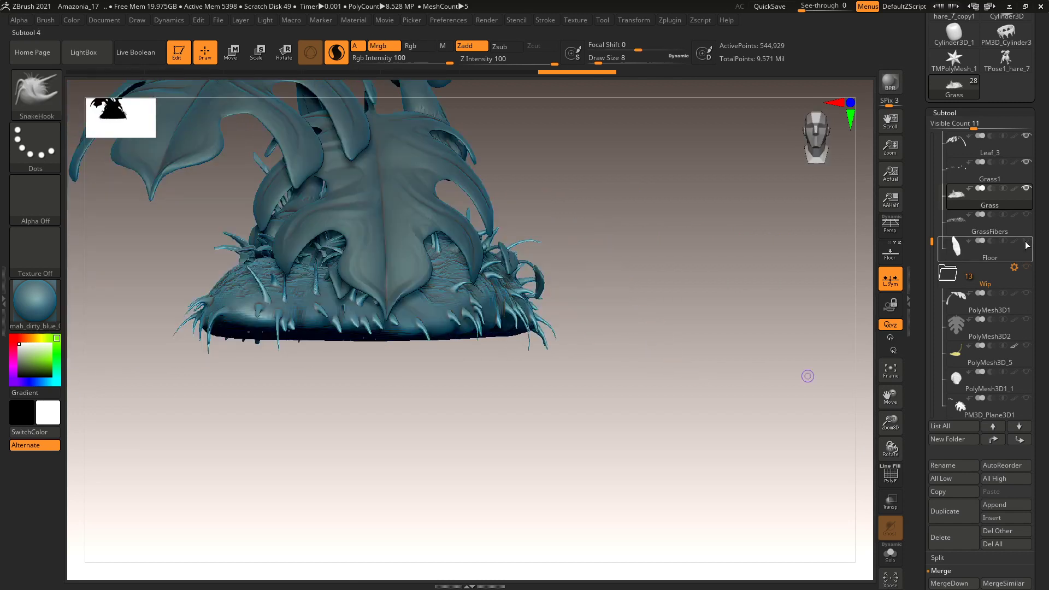
Show the GrassFibers subtool again and zoom in to inspect the grass.
click(1027, 215)
mouse_move(1031, 190)
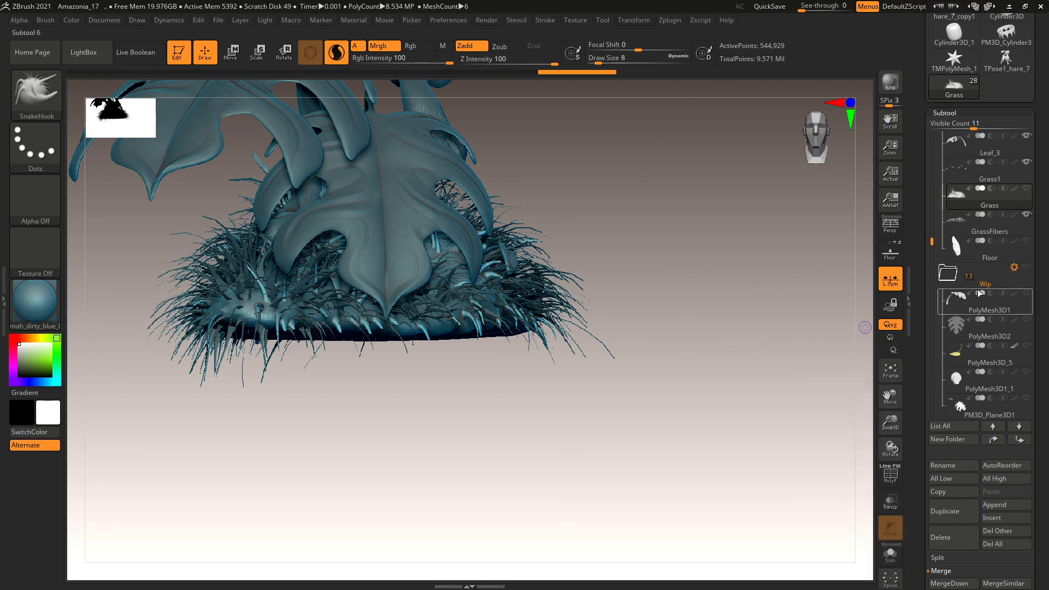
click(989, 227)
drag(759, 307, 660, 354)
mouse_move(667, 392)
mouse_down()
mouse_move(659, 404)
mouse_move(675, 372)
mouse_move(654, 369)
mouse_move(674, 334)
mouse_move(663, 450)
mouse_move(702, 421)
mouse_move(695, 403)
mouse_move(677, 407)
mouse_up()
Scroll the right tray to the top so the loaded tool thumbnails appear above Subtool.
mouse_move(954, 244)
drag(936, 244, 946, 125)
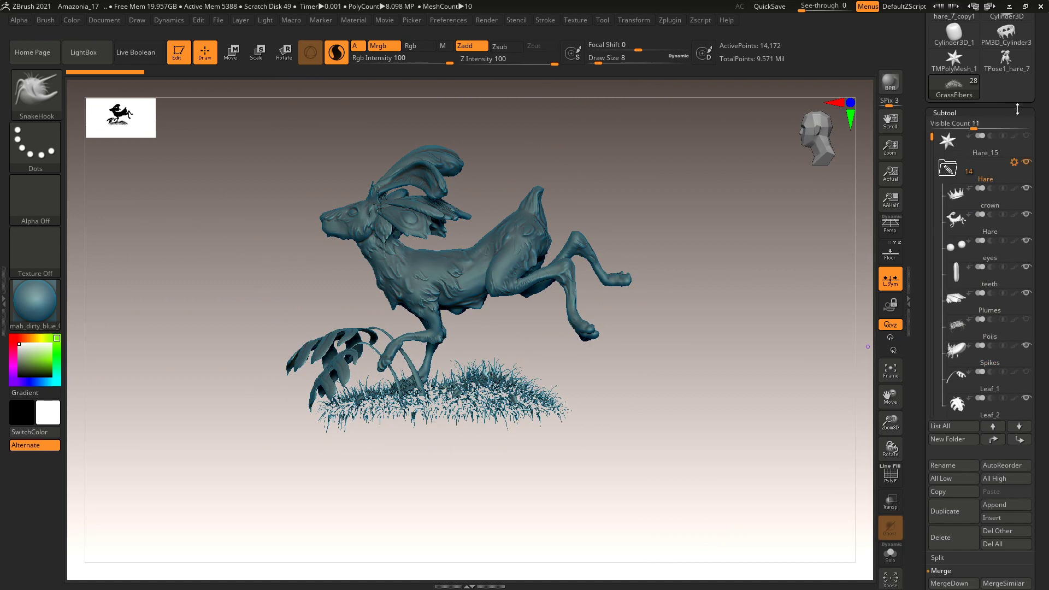
scroll(951, 164, up, 5)
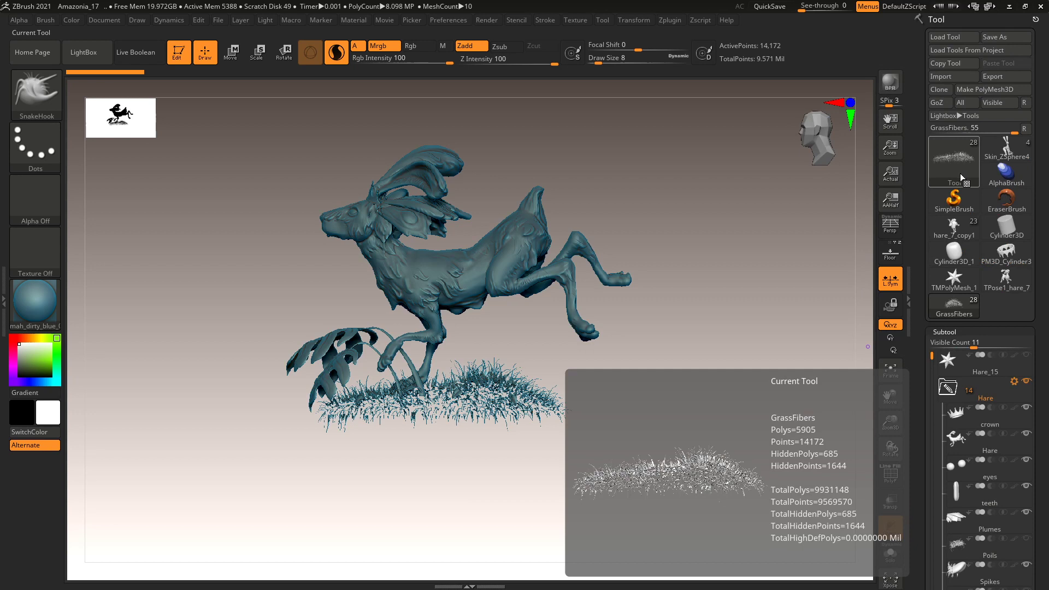
Append a Sphere3D as a new subtool.
click(950, 333)
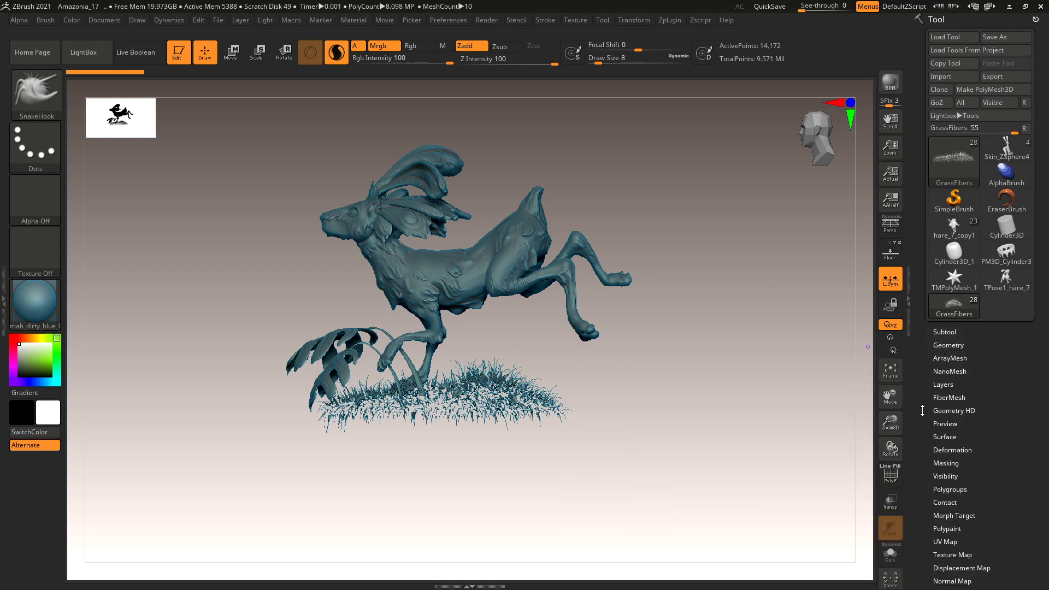
click(951, 332)
scroll(983, 328, down, 6)
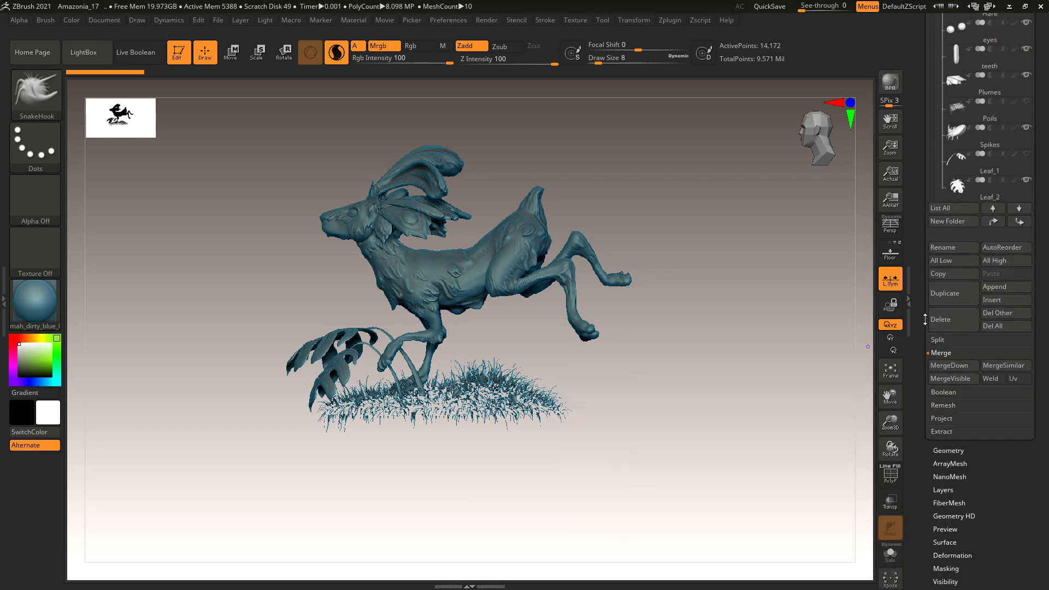
click(1011, 299)
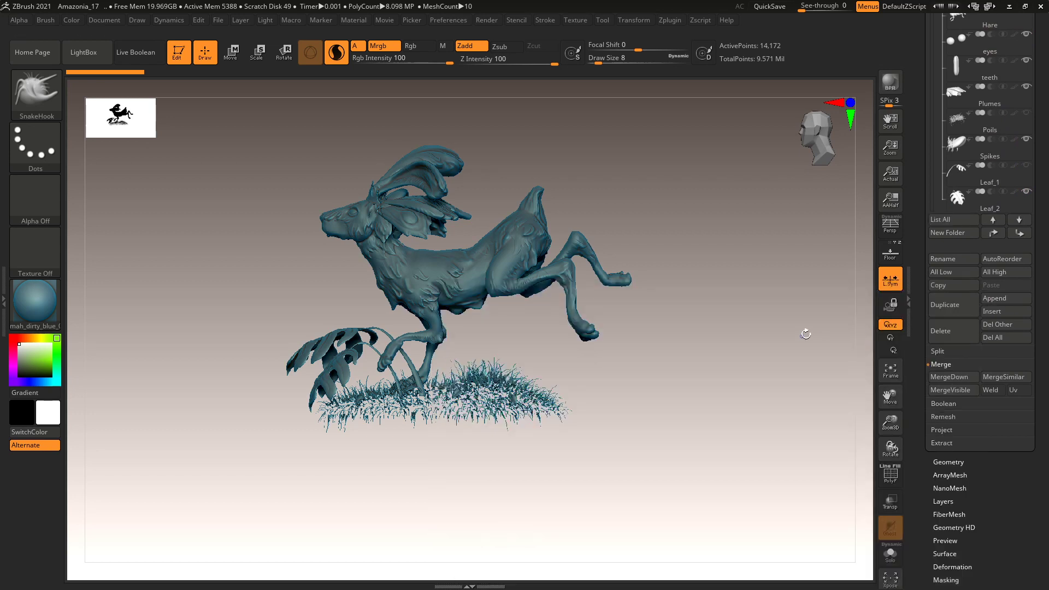
click(1005, 299)
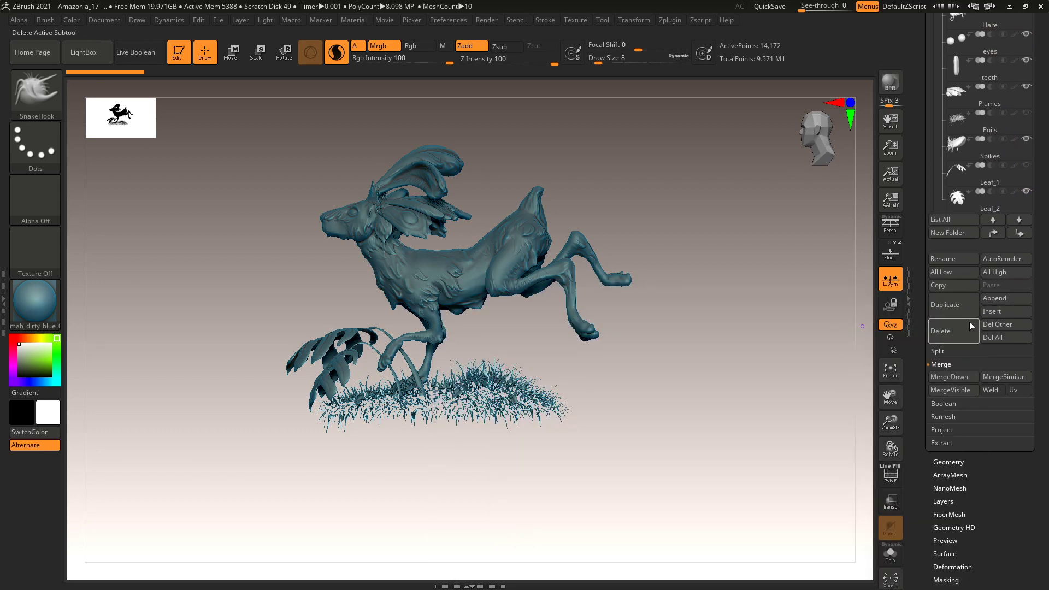
click(1006, 300)
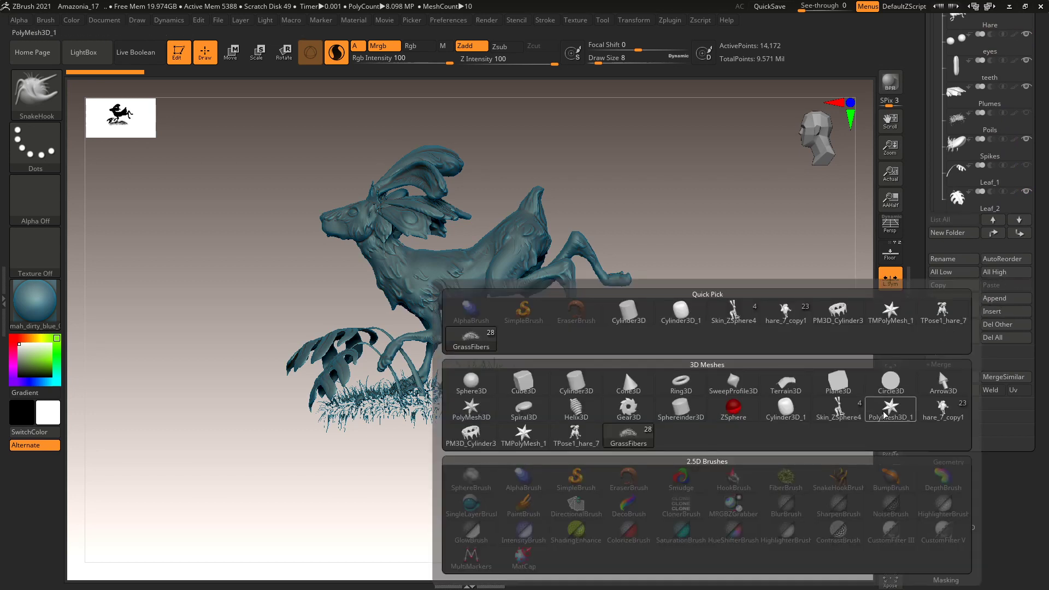
click(471, 382)
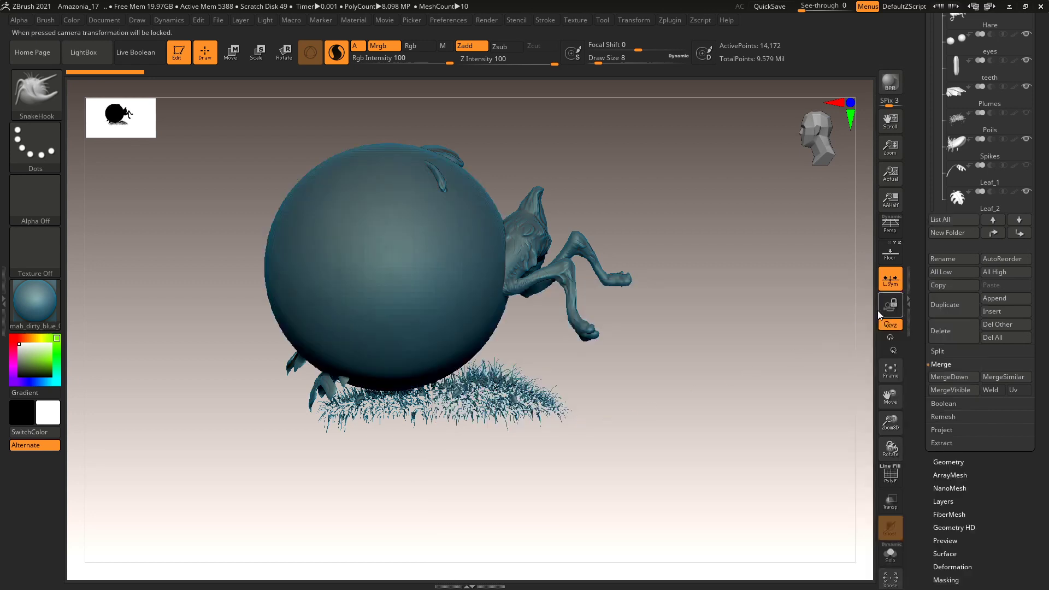
Solo the PM3D_Sphere3D1 subtool, make it active, and recentre it in view.
click(891, 554)
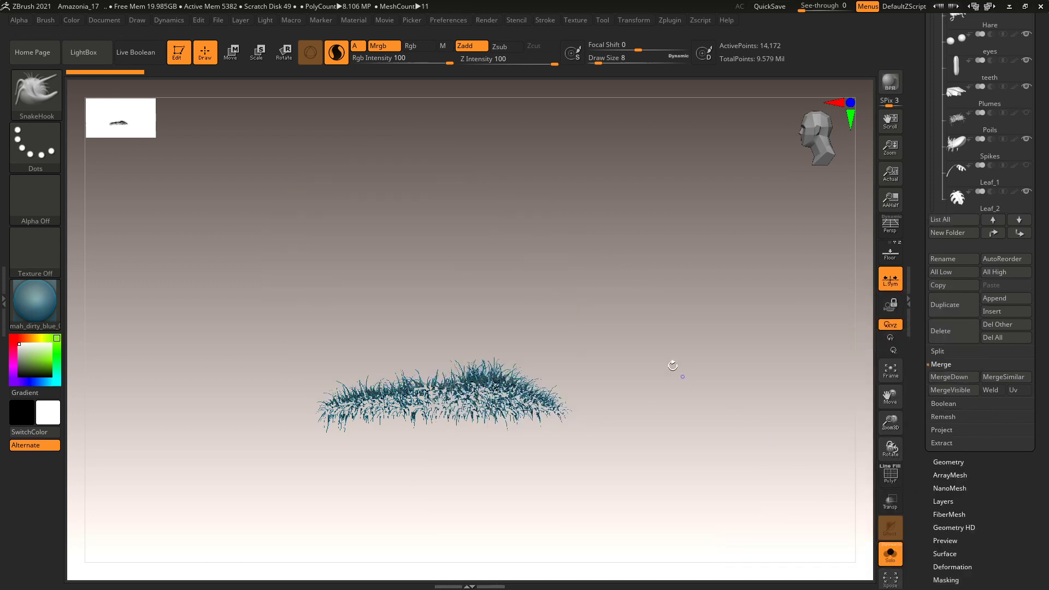
drag(933, 76, 938, 147)
click(981, 103)
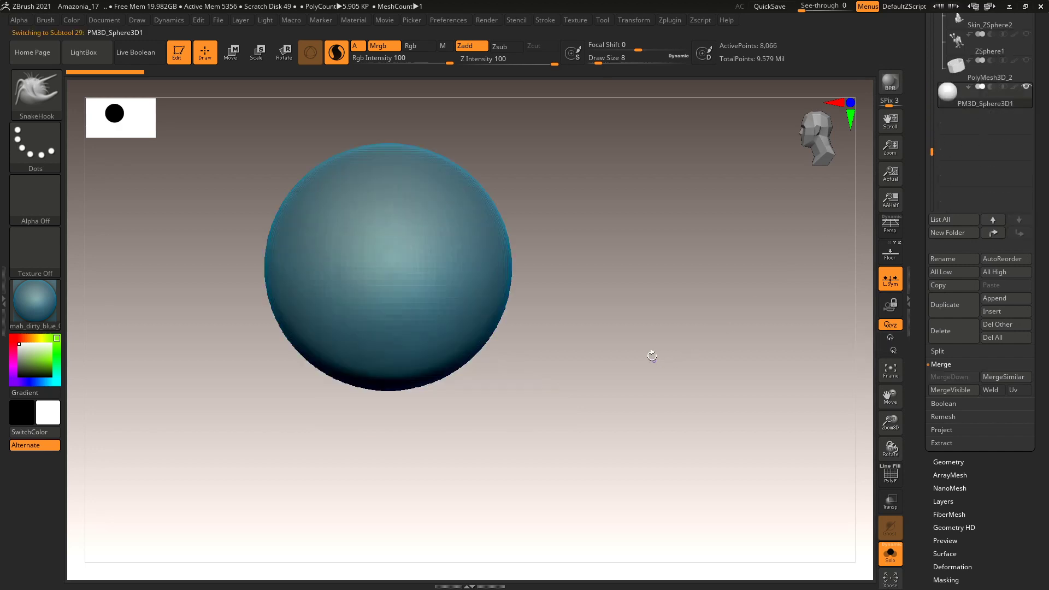
alt+drag(652, 355, 723, 437)
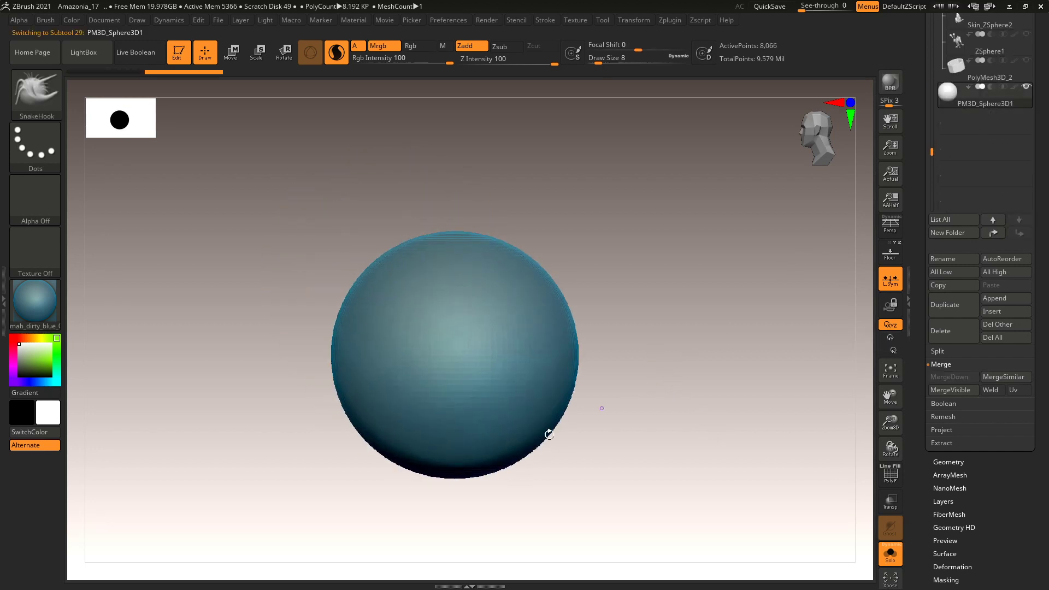
mouse_move(377, 500)
mouse_down()
mouse_move(656, 356)
mouse_move(277, 427)
mouse_move(419, 534)
mouse_up()
key(ctrl+z)
key(ctrl+z)
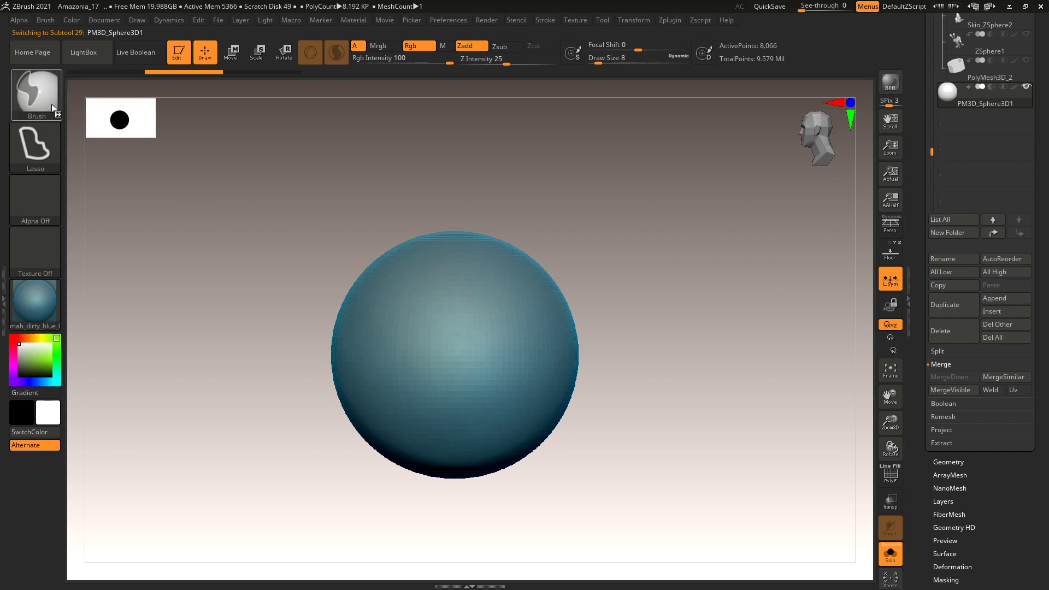
ctrl+click(53, 107)
Mask half the sphere with MaskRect, invert the mask, and squash the lower half with Transpose.
click(208, 101)
ctrl+drag(286, 536, 641, 359)
ctrl+click(656, 380)
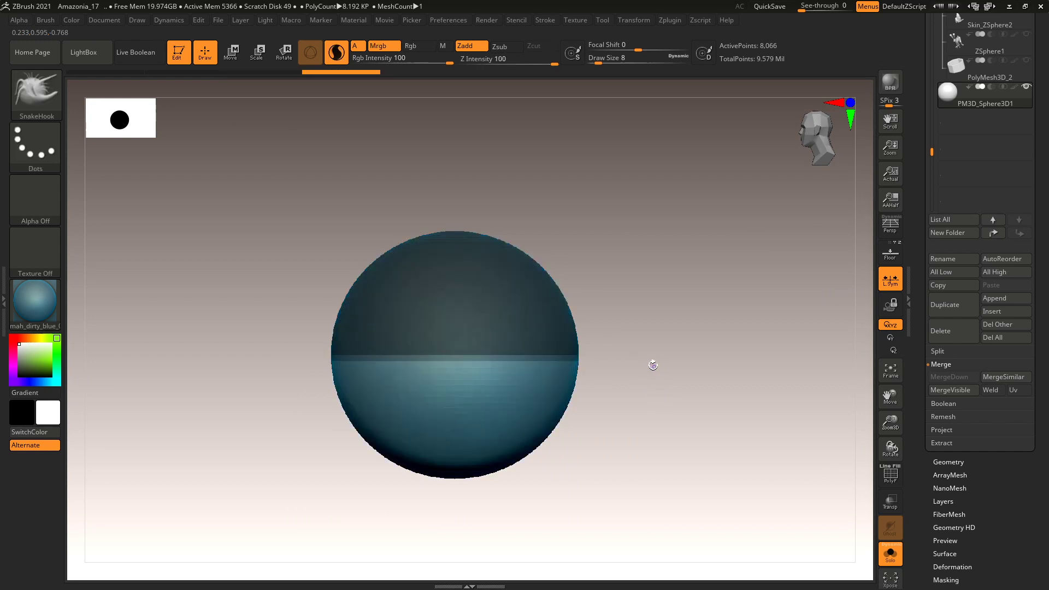
key(w)
drag(462, 316, 454, 383)
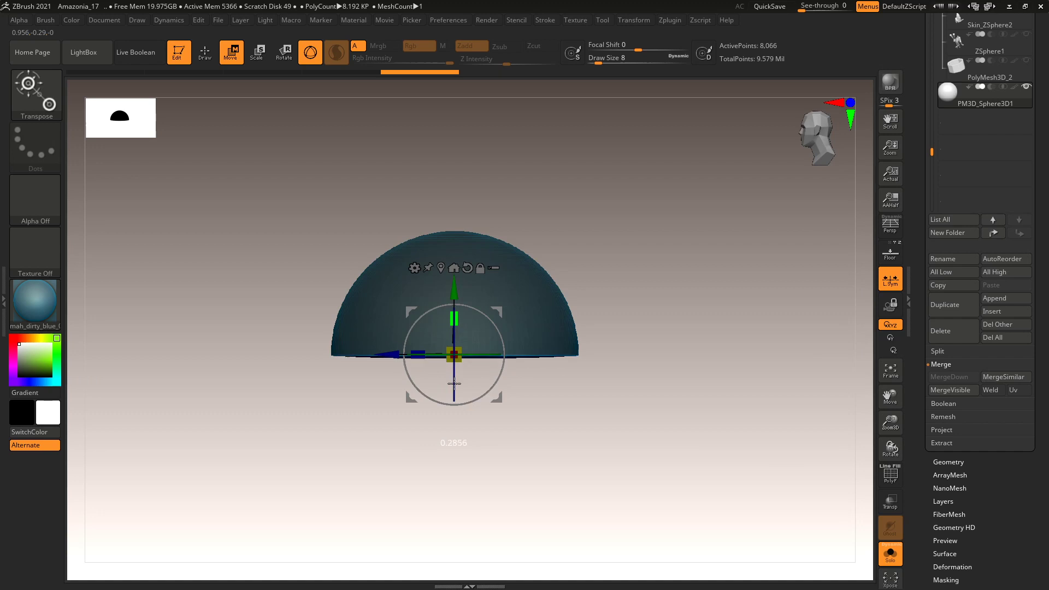
Clear the mask and flatten the hemisphere into a low, flat-bottomed dome.
ctrl+drag(634, 254, 653, 293)
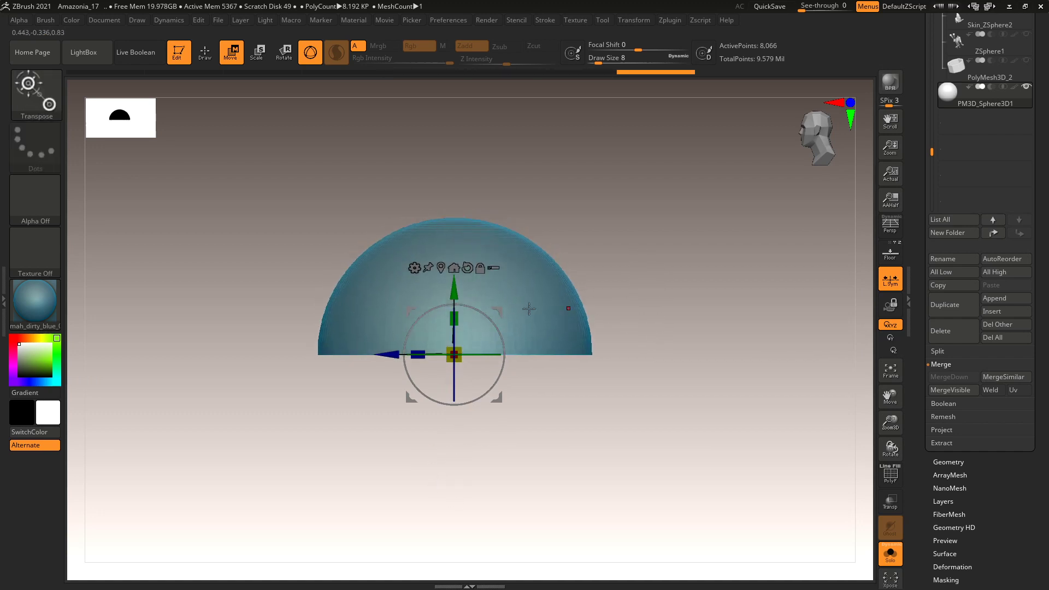
drag(455, 318, 454, 387)
drag(585, 300, 591, 369)
drag(454, 318, 456, 368)
mouse_move(607, 260)
mouse_down()
mouse_move(621, 204)
mouse_move(637, 300)
mouse_move(665, 232)
mouse_move(662, 445)
mouse_move(663, 370)
mouse_move(663, 431)
mouse_up()
key(q)
mouse_move(193, 468)
ctrl+mouse_down()
mouse_move(681, 406)
mouse_move(693, 330)
mouse_move(752, 343)
ctrl+mouse_up()
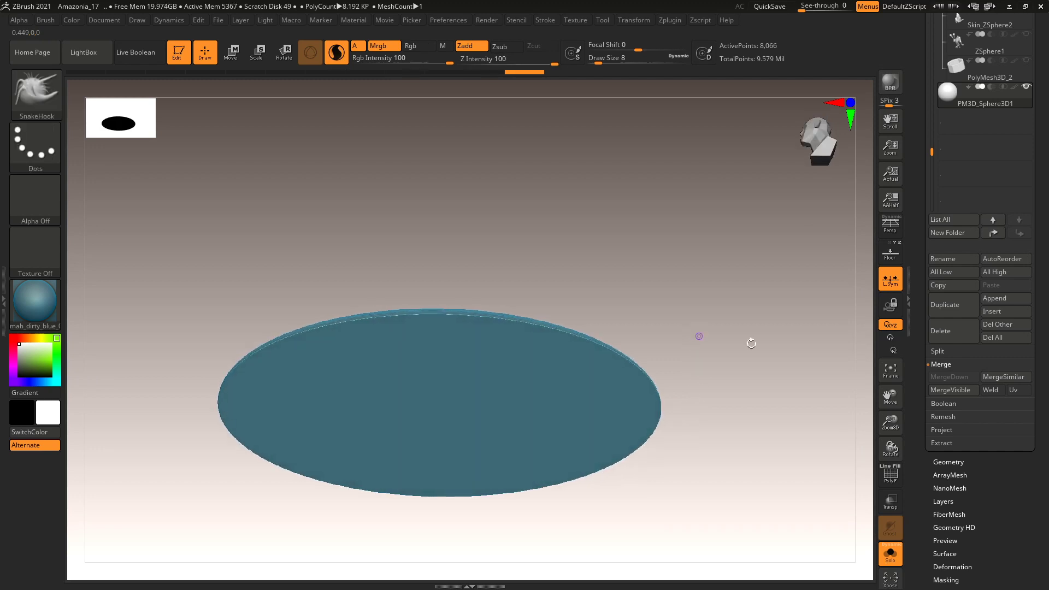
Inspect the dome's PolyF wireframe, hiding and unhiding its rim, then scroll the tray up.
click(891, 476)
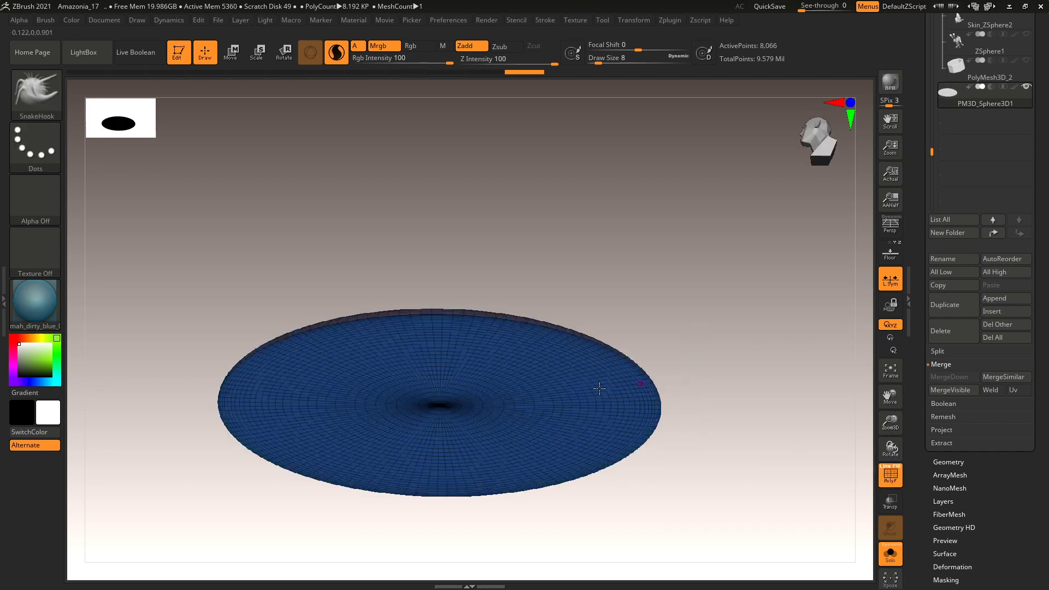
ctrl+shift+click(548, 407)
mouse_move(548, 404)
mouse_down()
mouse_move(605, 368)
mouse_move(672, 363)
mouse_move(672, 434)
mouse_move(675, 415)
mouse_up()
ctrl+shift+click(676, 415)
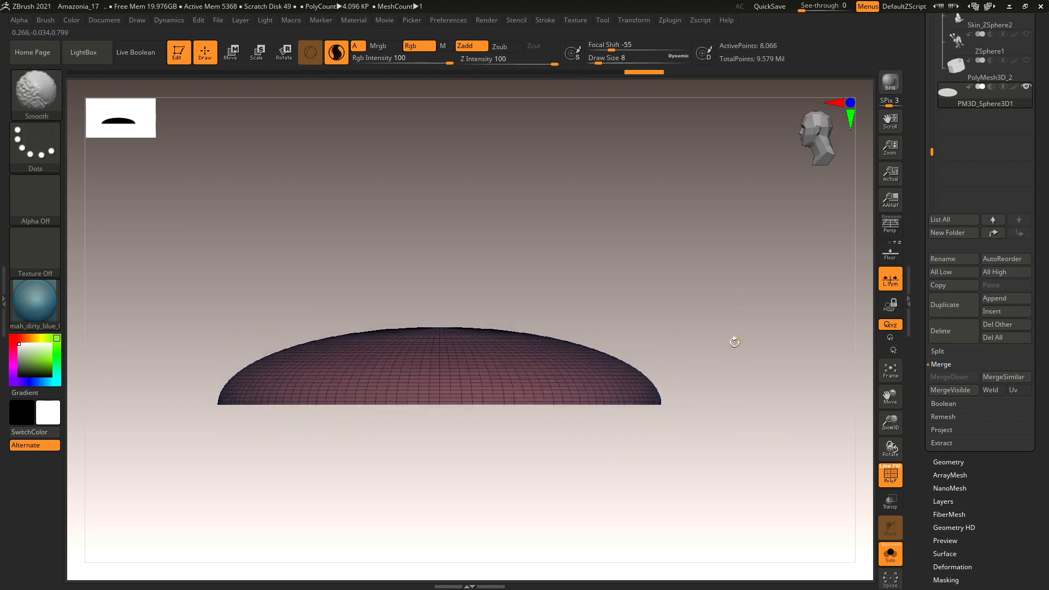
click(891, 475)
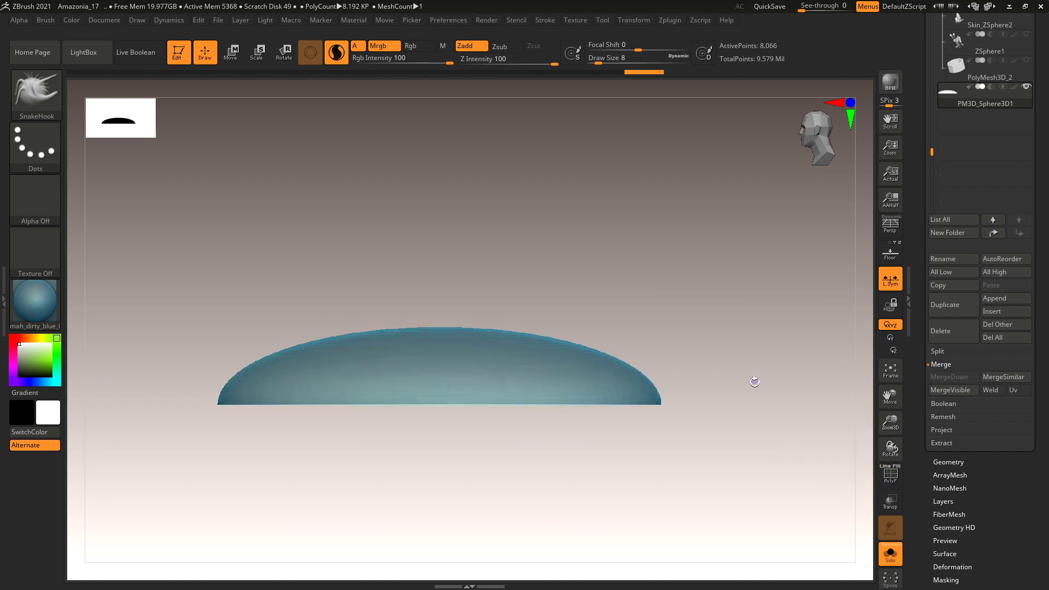
scroll(920, 318, up, 8)
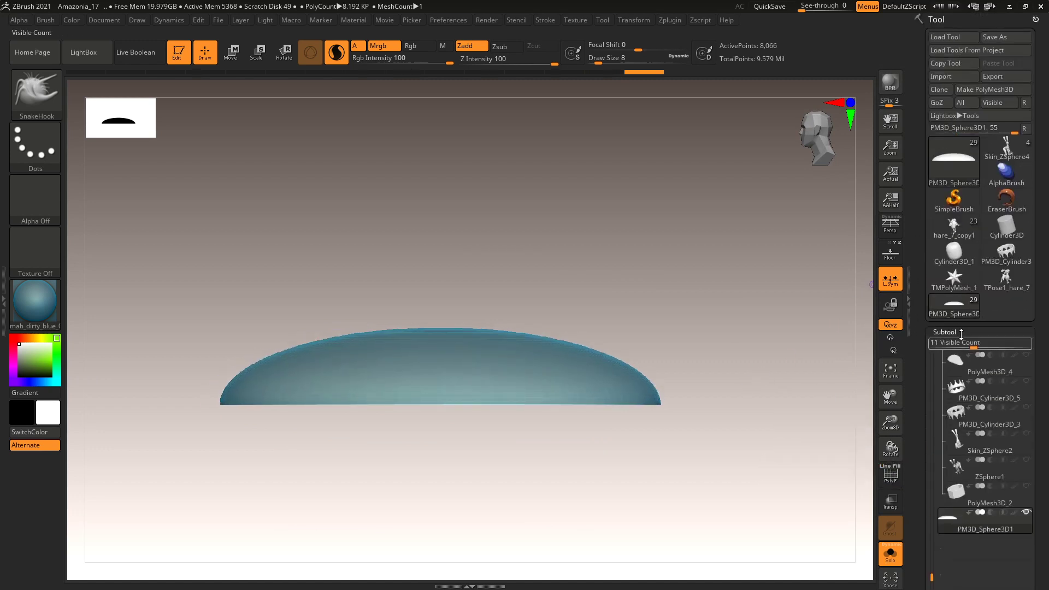
Collapse Subtool, expand the FiberMesh subpalette for the dome, and pan the view.
click(1014, 333)
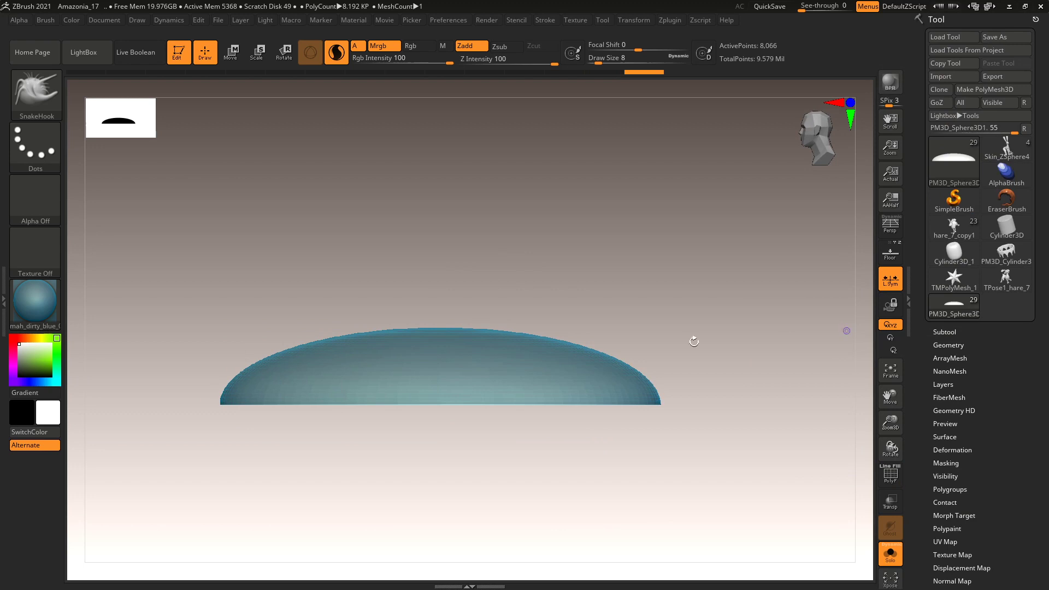
click(950, 397)
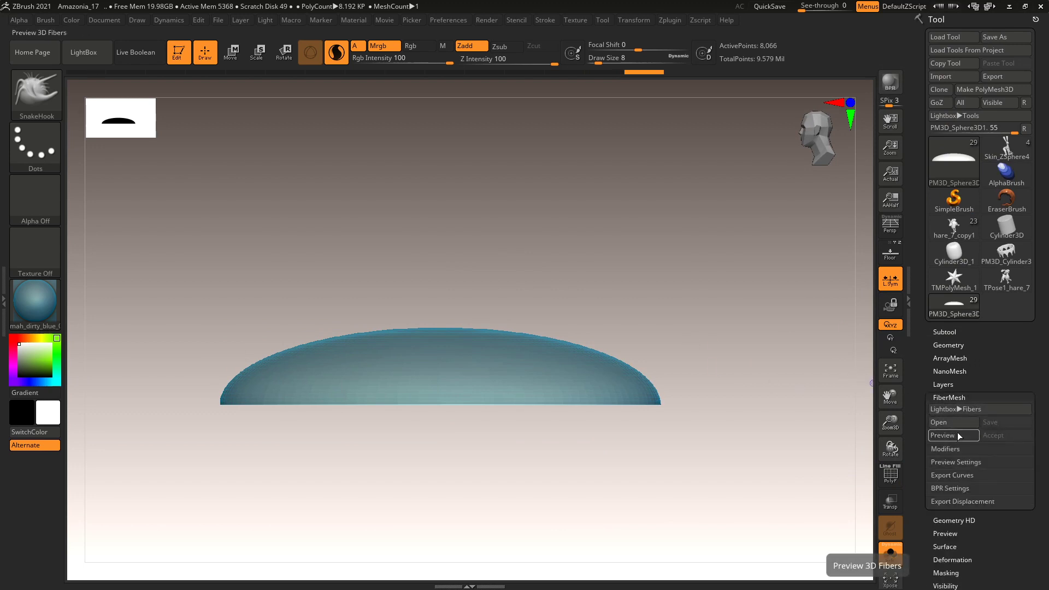
alt+drag(664, 315, 719, 307)
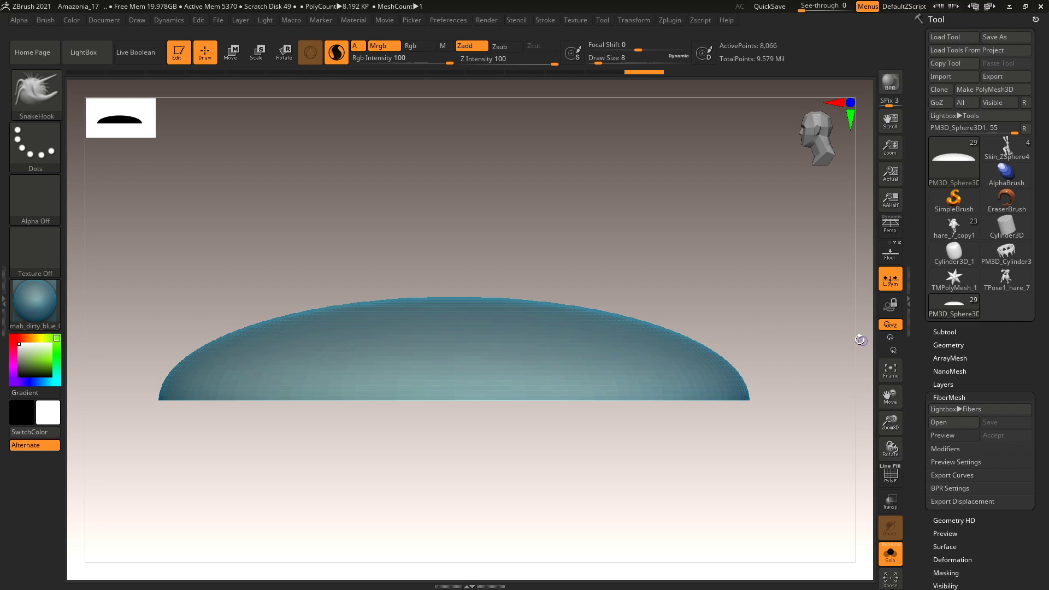
mouse_move(751, 313)
mouse_down()
mouse_move(747, 325)
mouse_move(747, 312)
mouse_up()
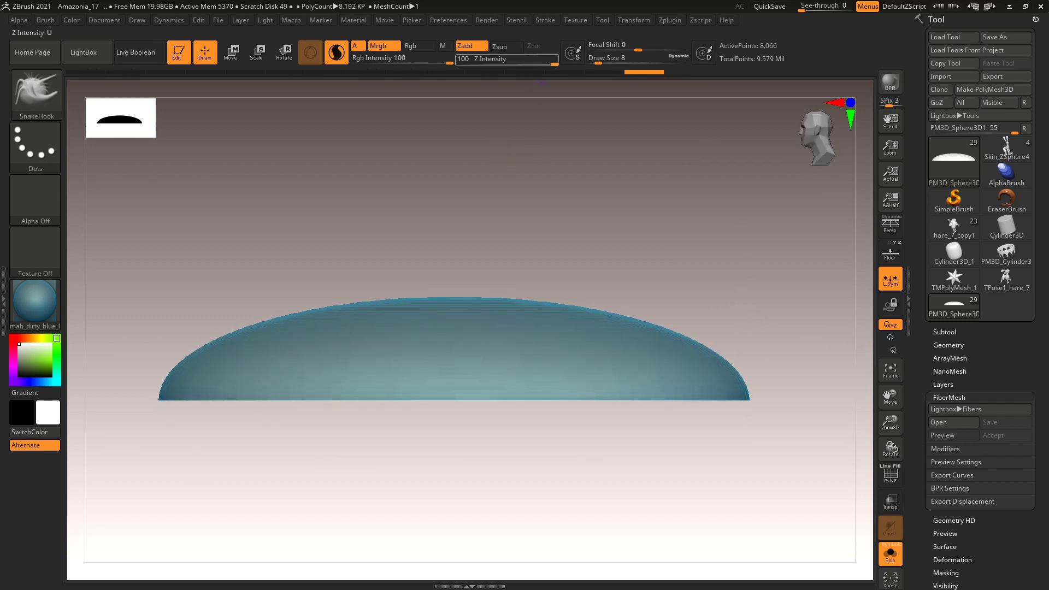
key(alt+Tab)
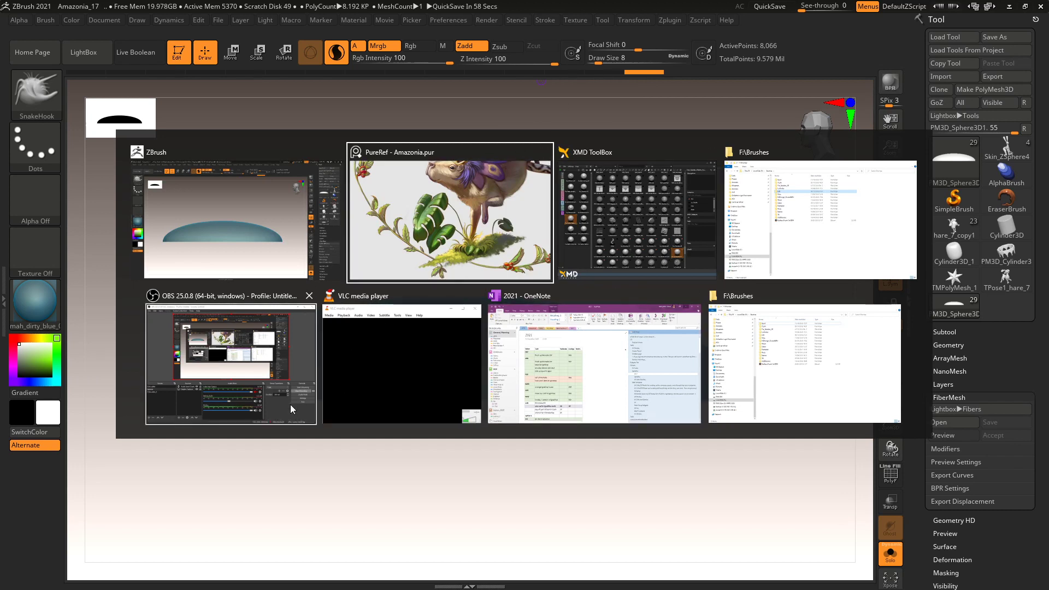
Launch Chrome, Google 'ZCLASSROOM', and open the ZClassroom training site.
key(Escape)
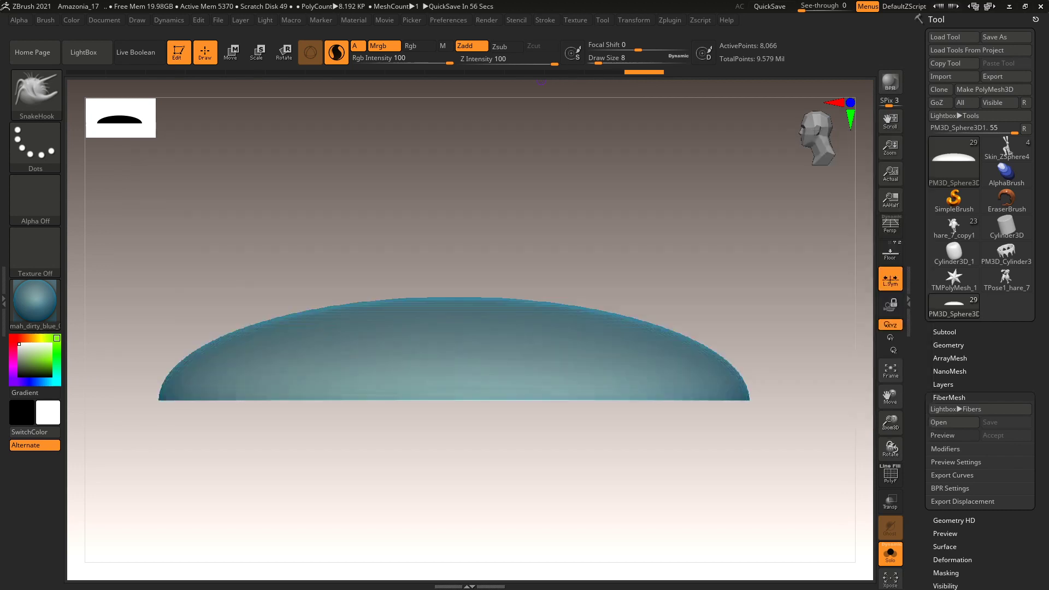
key(super)
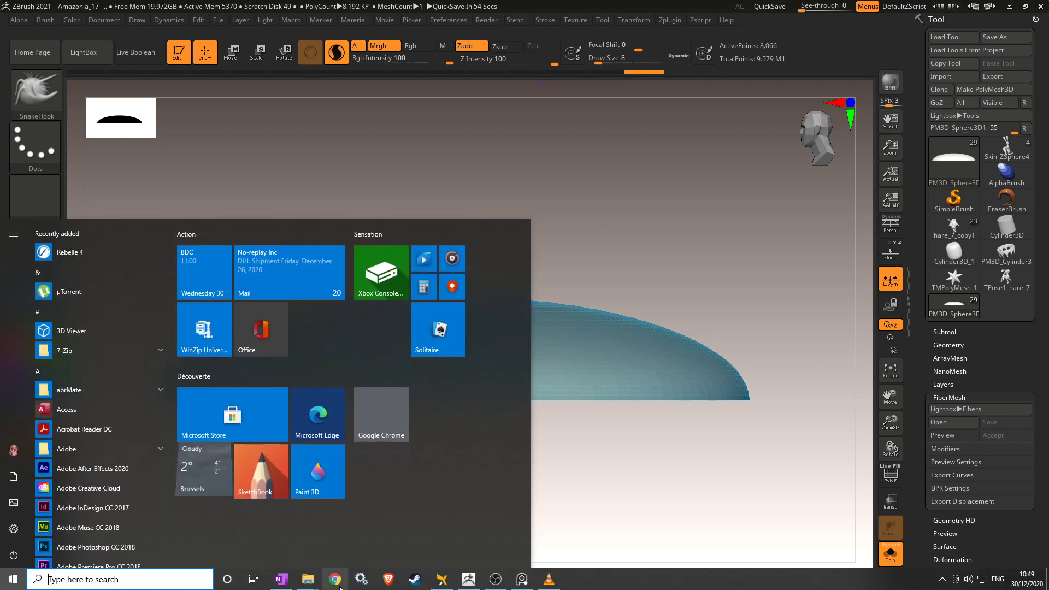
click(340, 586)
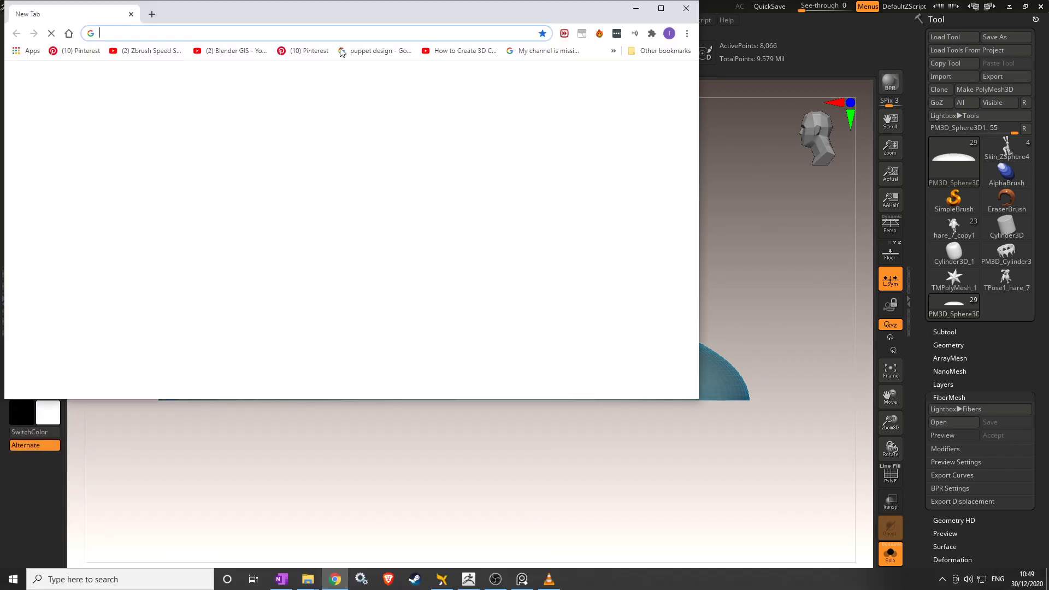
click(334, 35)
text(ZC)
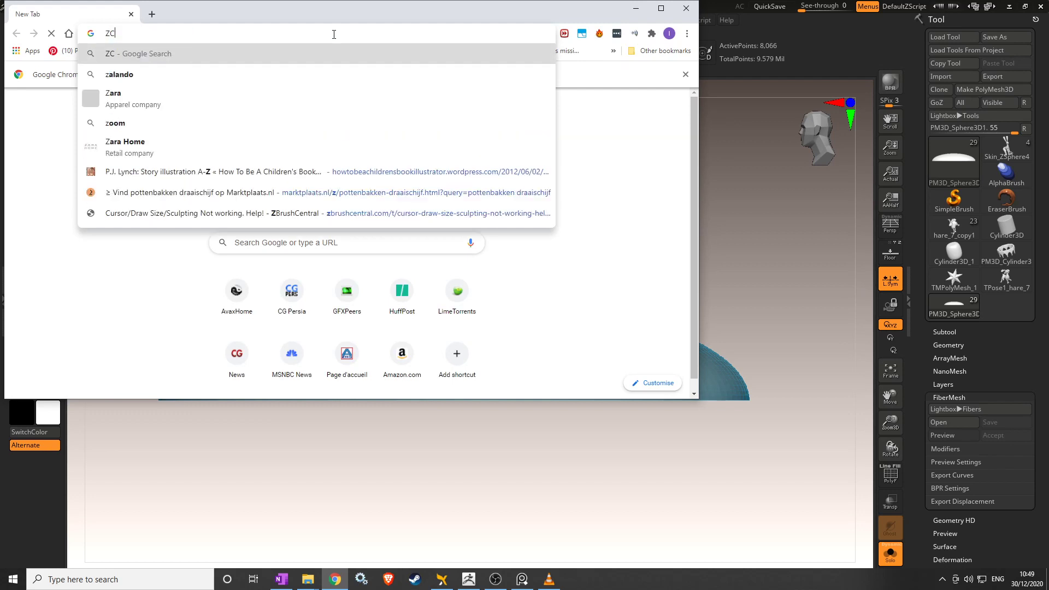
text(LASSROOM)
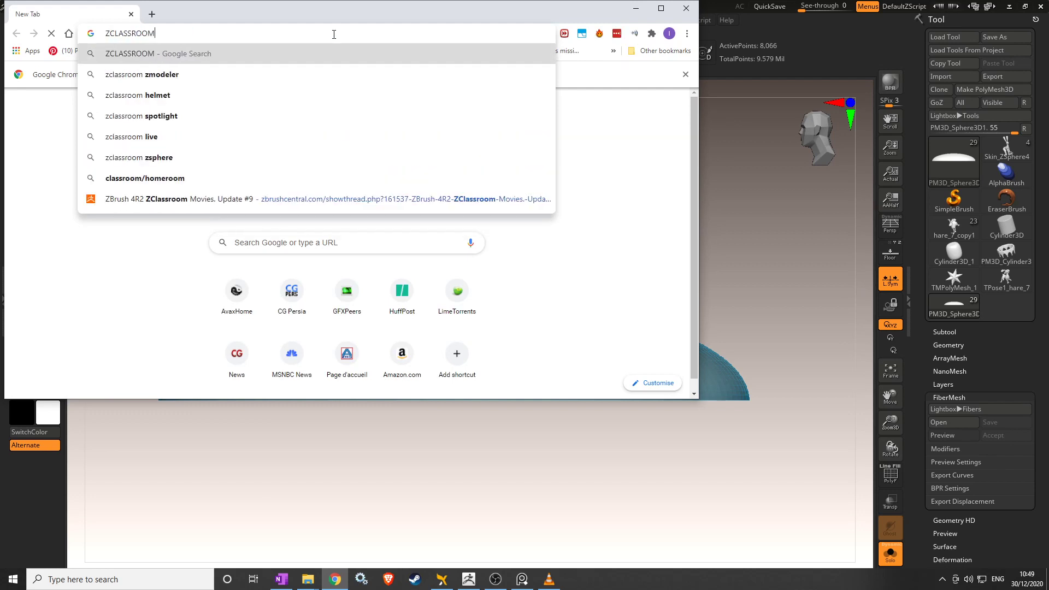
key(Return)
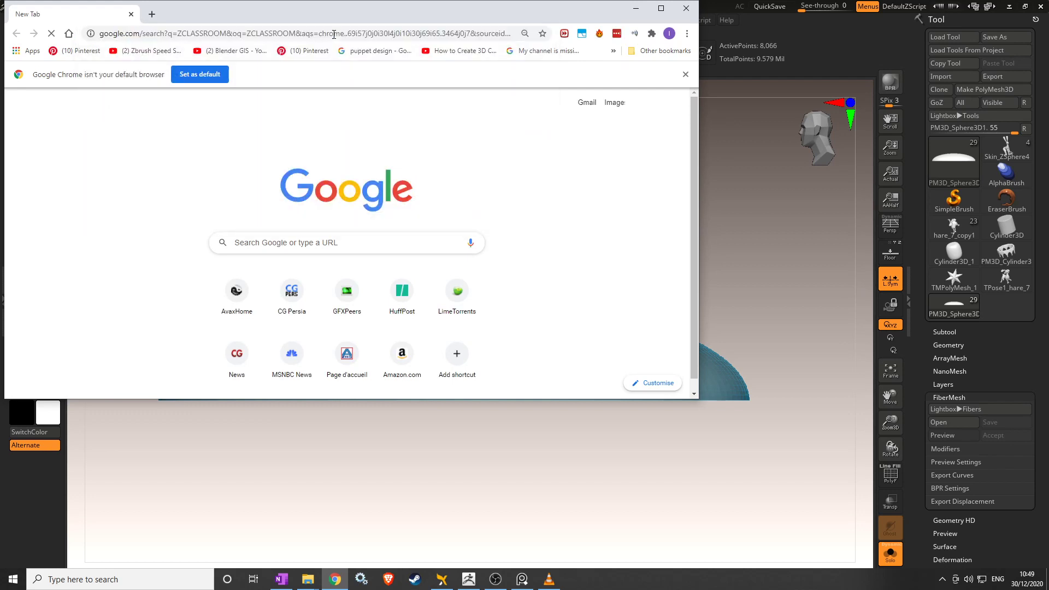
click(270, 208)
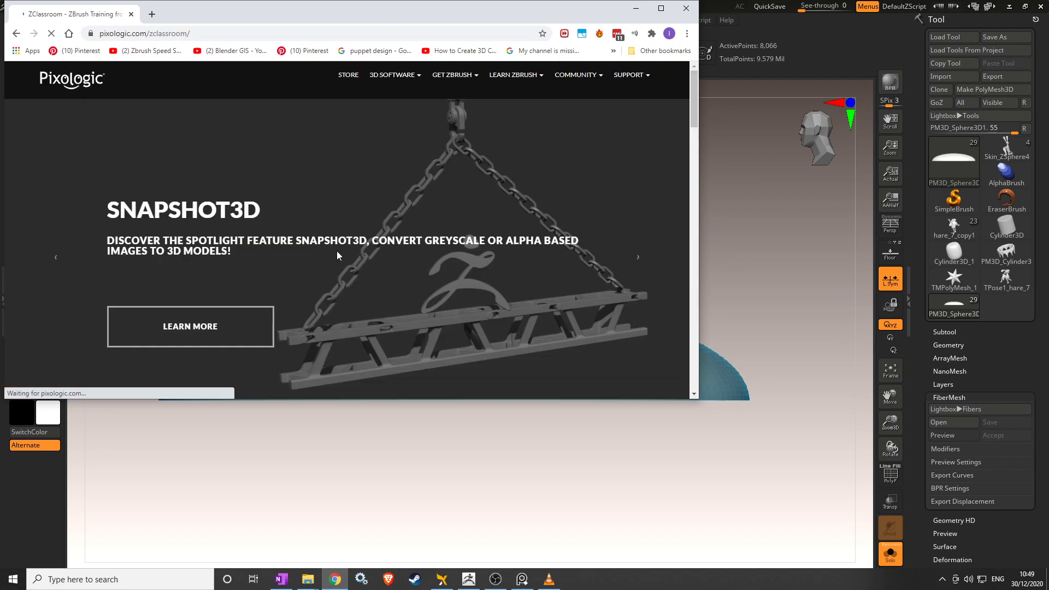
Scroll to ZClassroom's category bar and search its lessons for 'FIBER'.
scroll(360, 257, down, 1)
scroll(368, 260, down, 4)
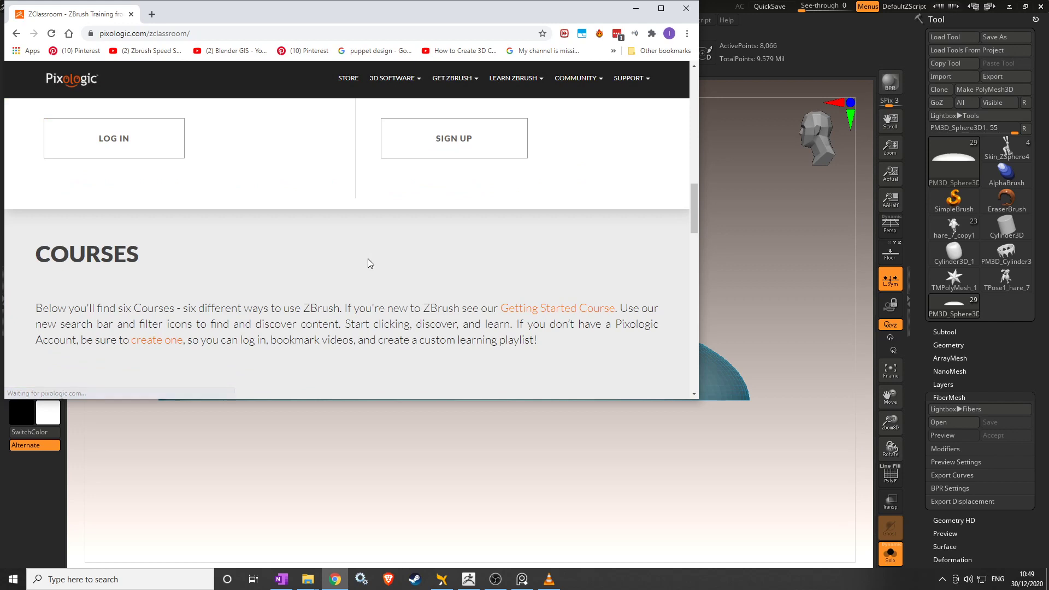
scroll(368, 262, down, 4)
scroll(369, 257, up, 3)
scroll(371, 260, down, 10)
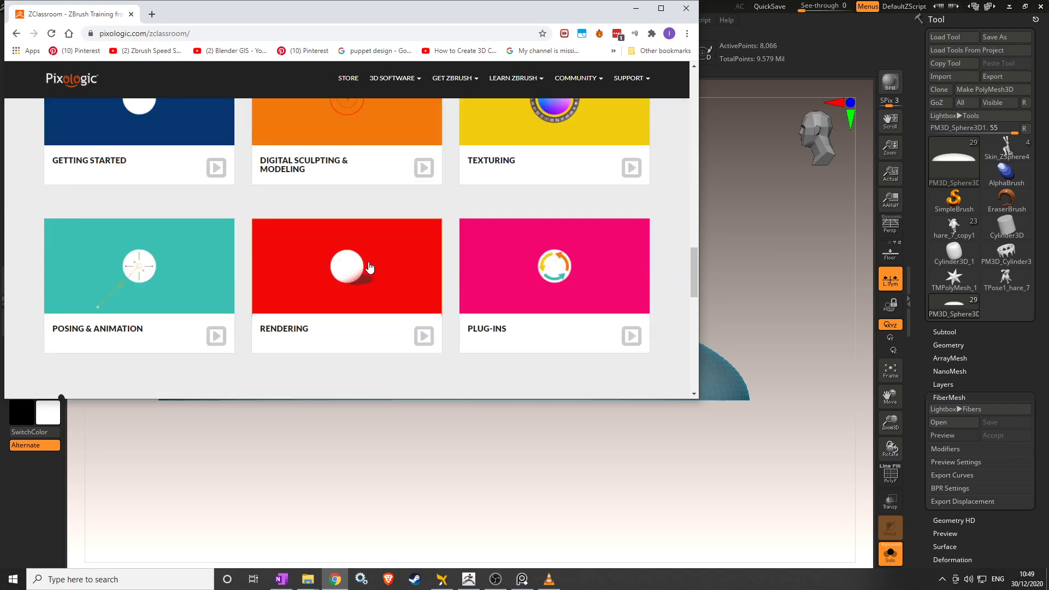
scroll(368, 253, up, 12)
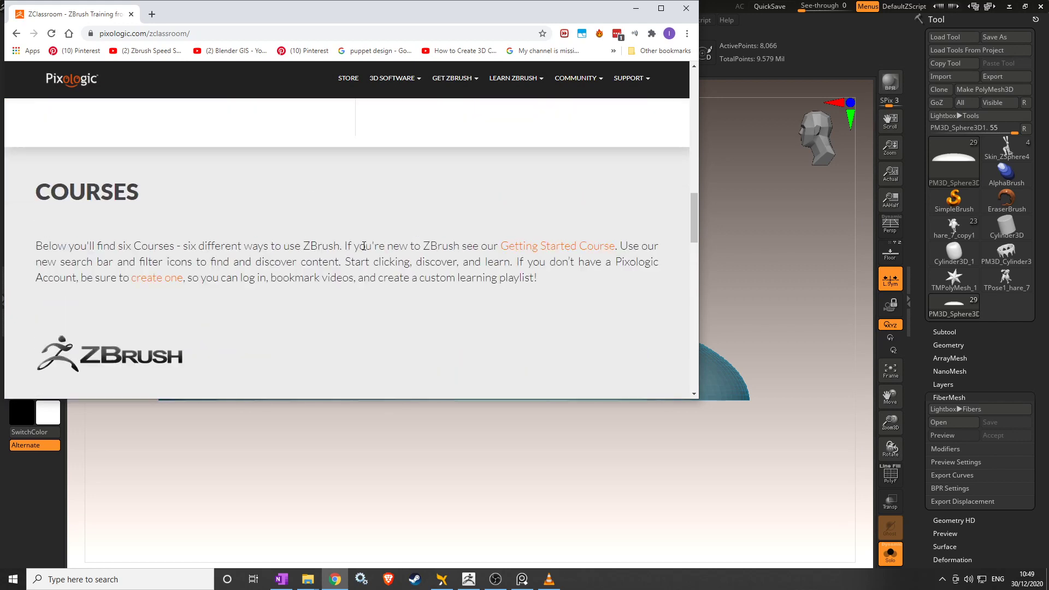
scroll(363, 246, up, 6)
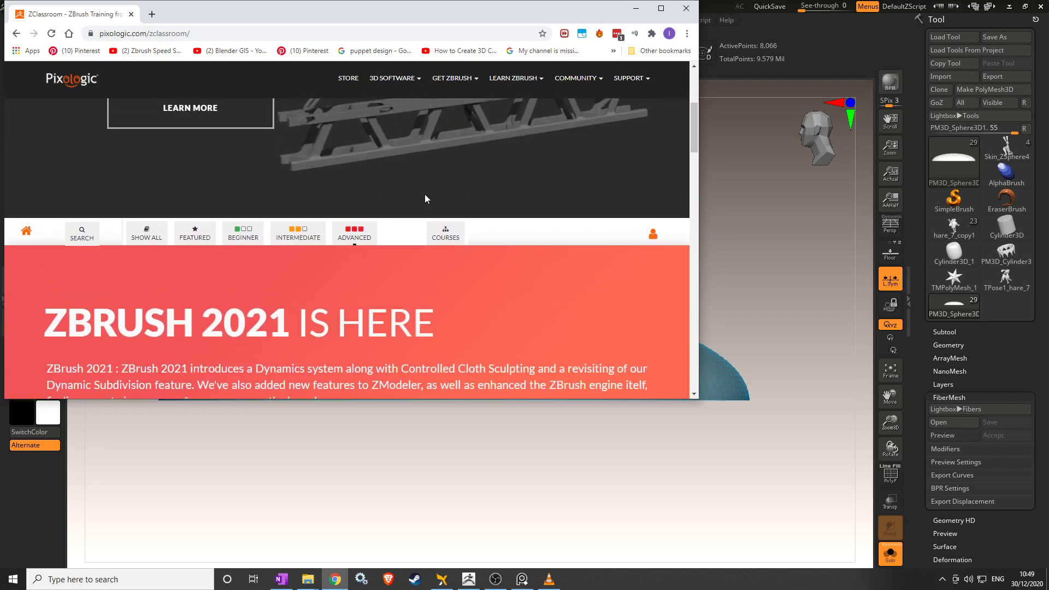
click(96, 236)
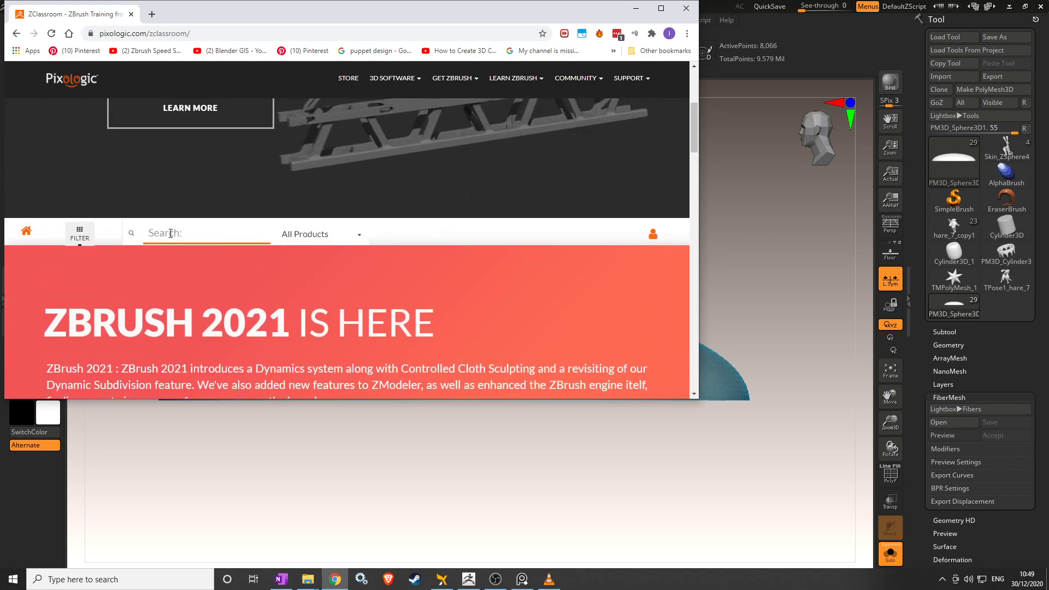
text(FIBERMESH)
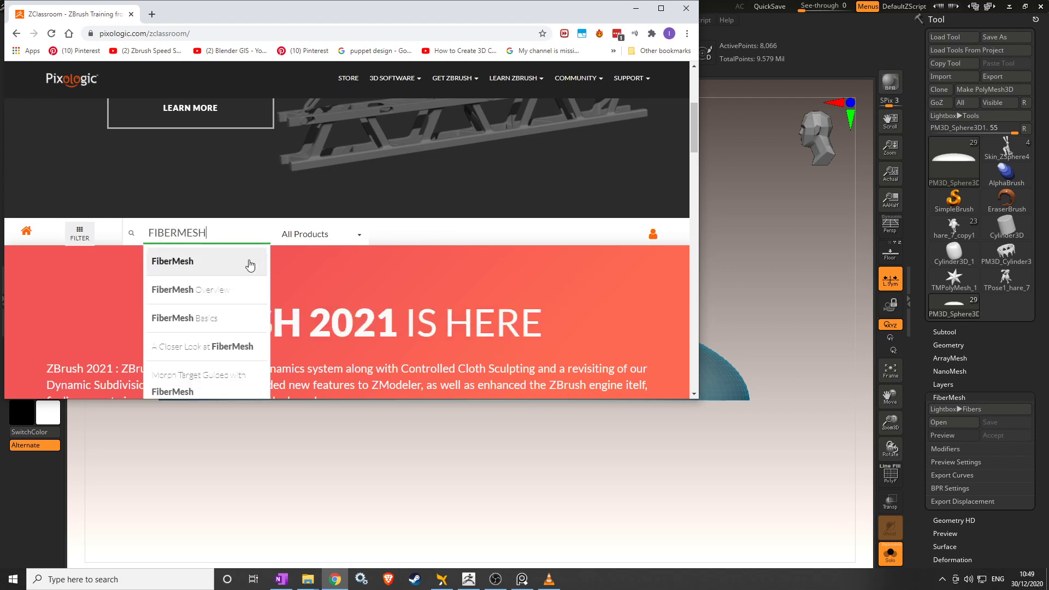
Open FiberMesh Overview, search 'FI' to list all FiberMesh lessons, scroll them, then minimize Chrome.
click(229, 290)
drag(363, 399, 368, 545)
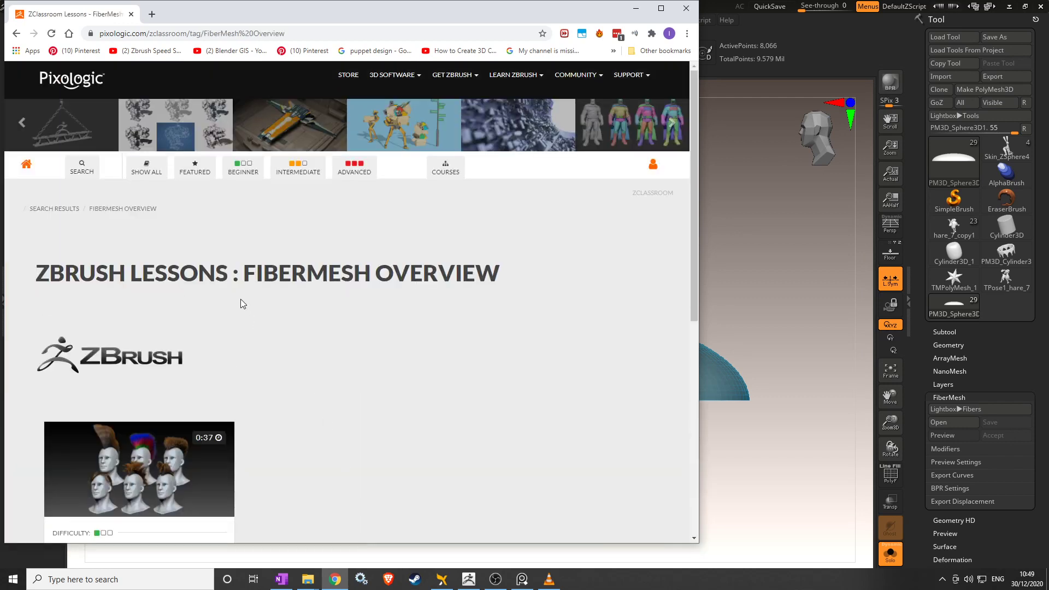
click(82, 167)
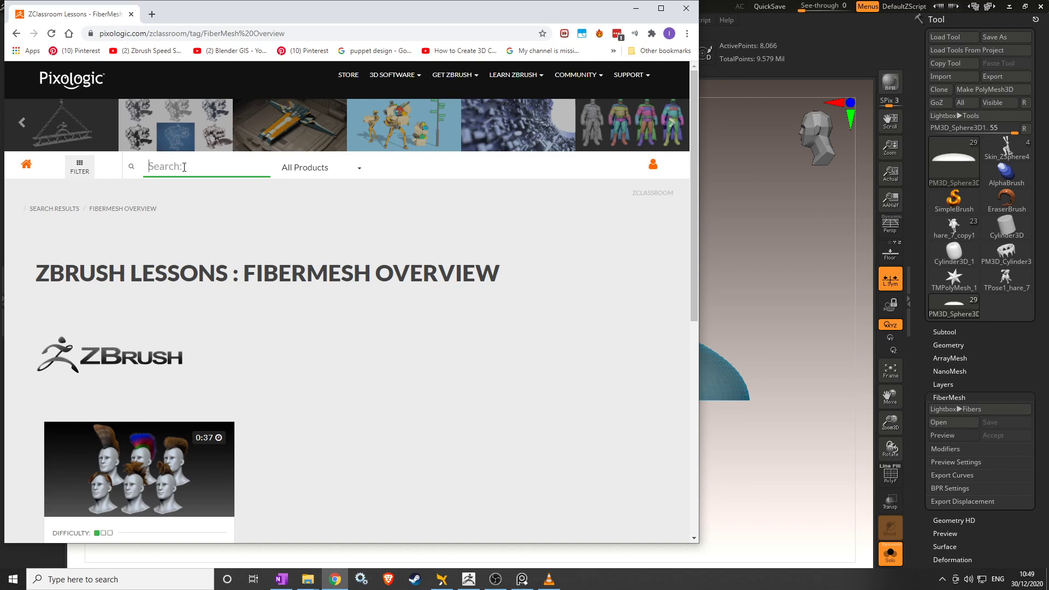
text(FIBERMESH)
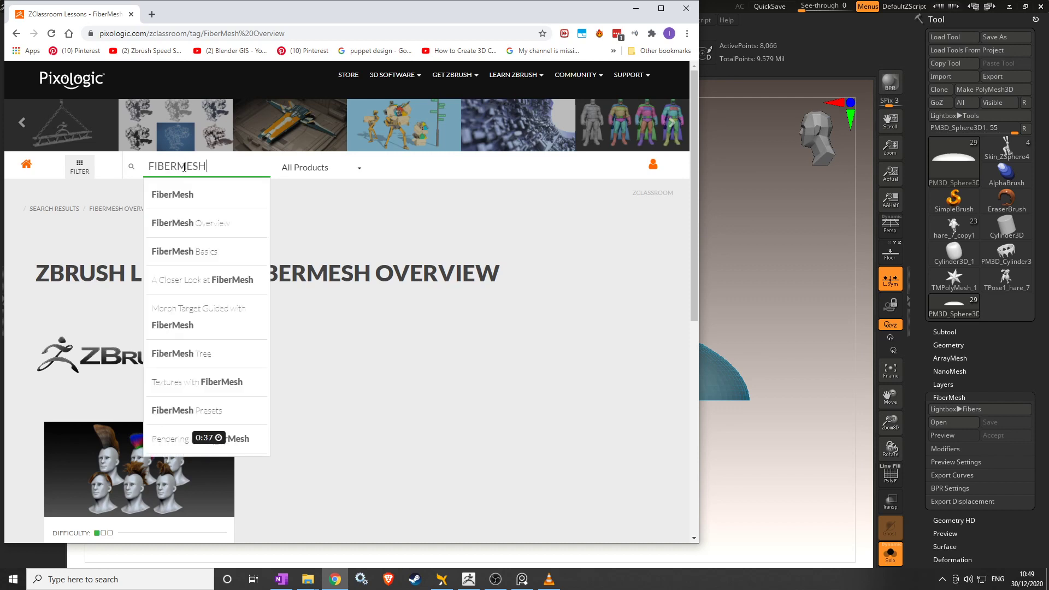
click(185, 194)
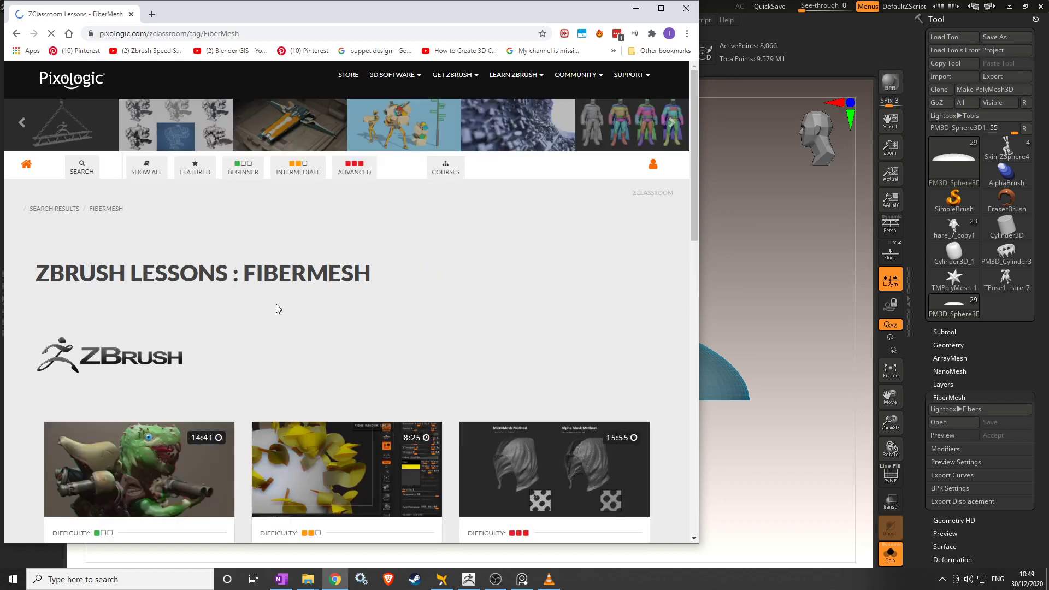
scroll(350, 291, down, 4)
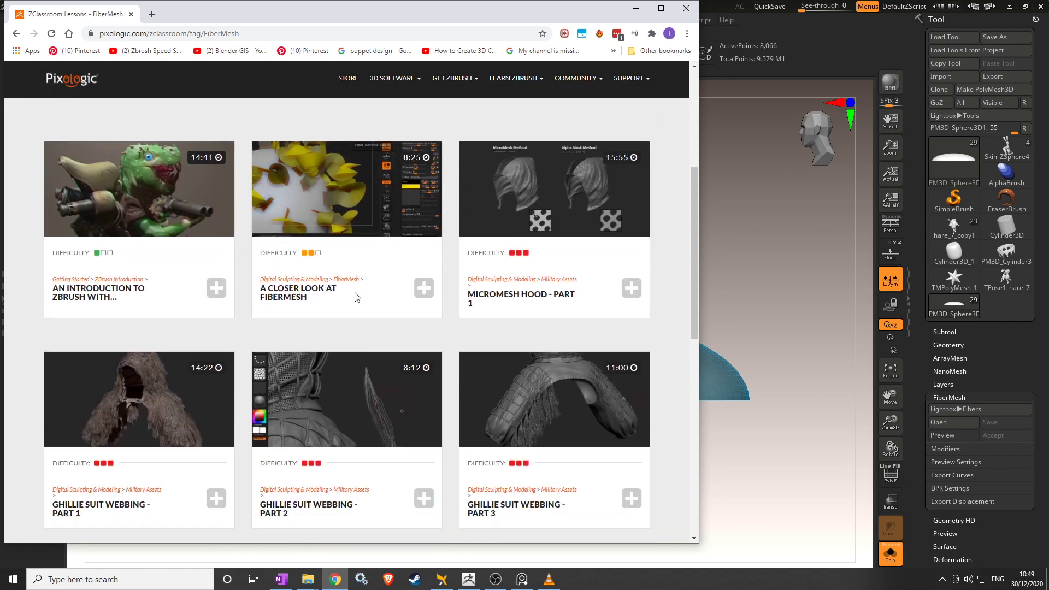
drag(693, 236, 696, 276)
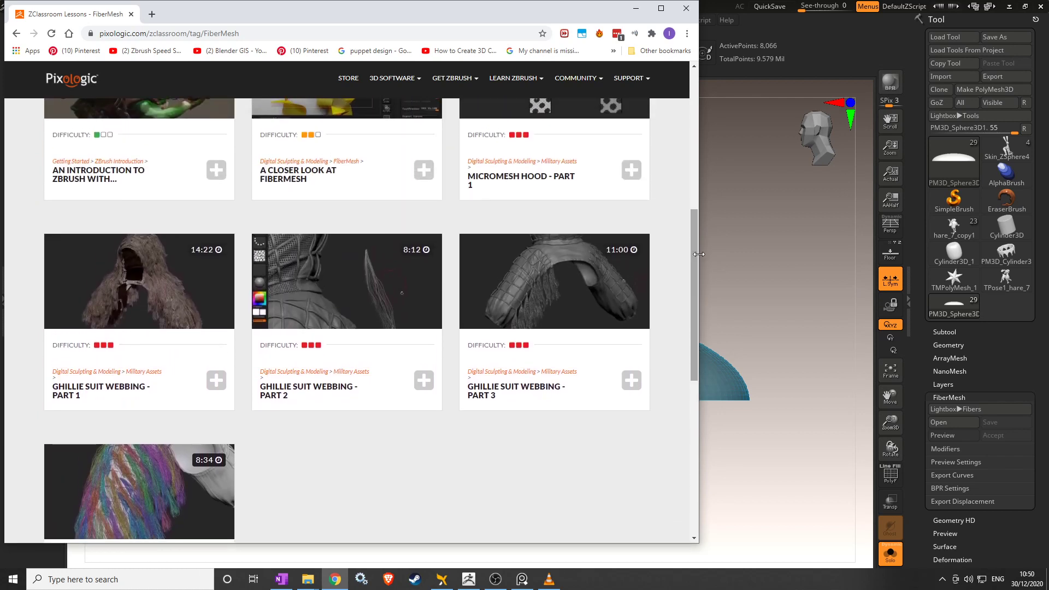
click(635, 10)
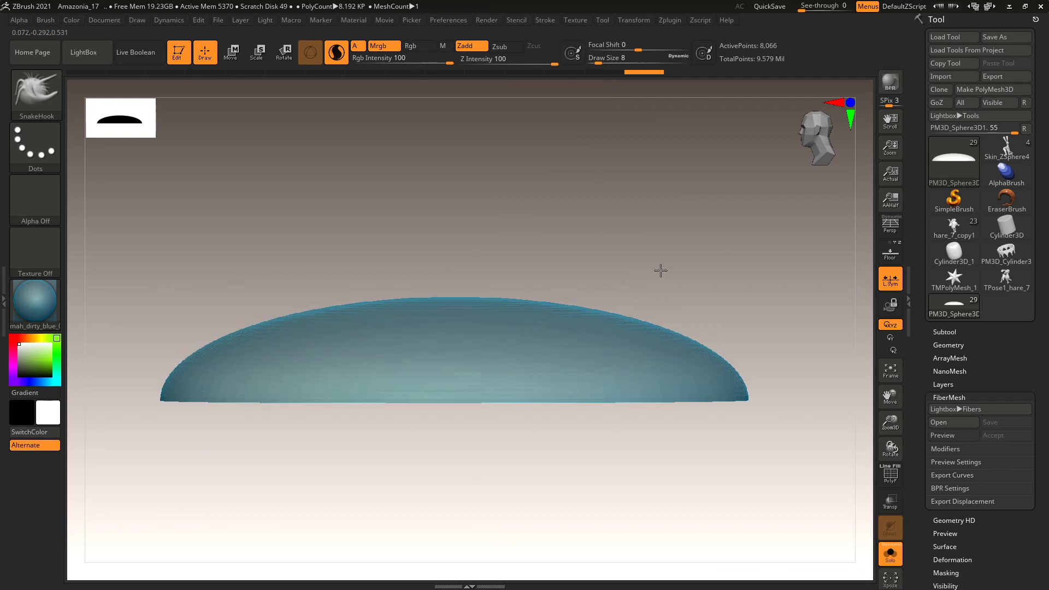
Open the Fibers Lightbox library, browse Fibers336 and Fibers51, and select Fibers95.ZFP.
click(966, 410)
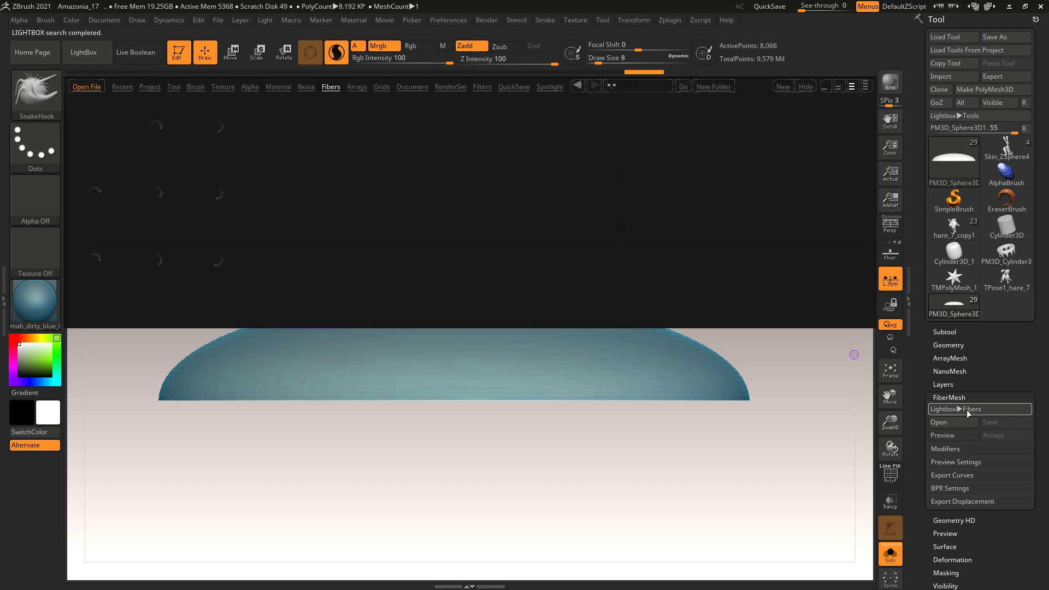
click(475, 212)
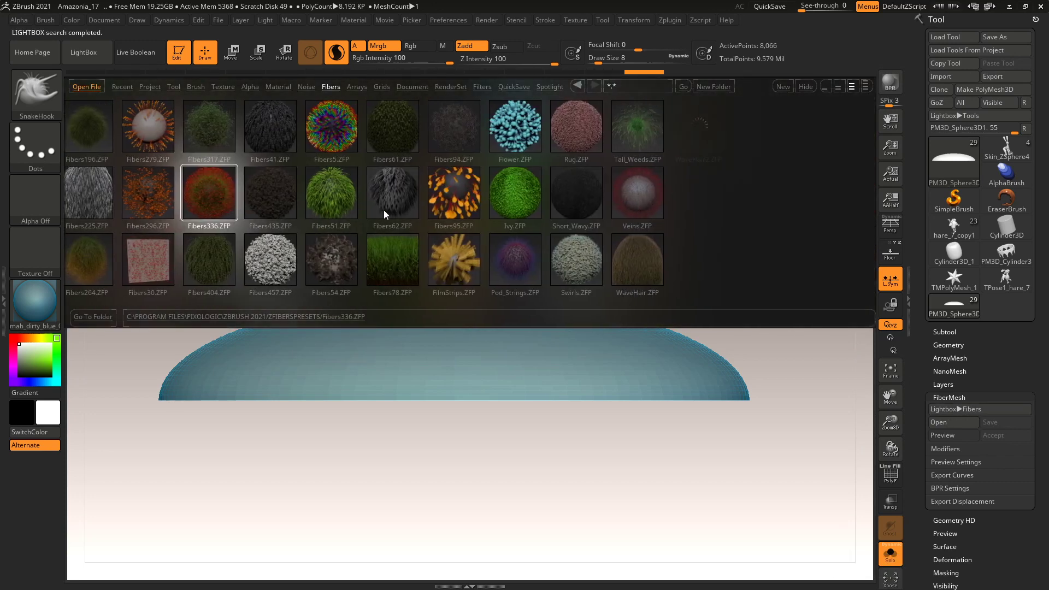
click(272, 211)
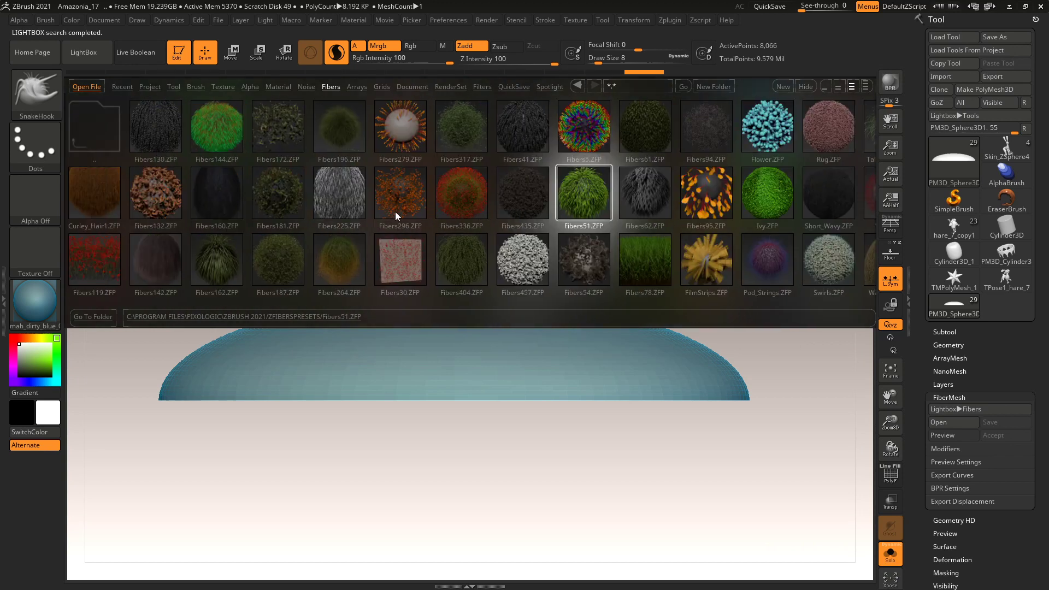
alt+drag(585, 402, 711, 340)
click(716, 204)
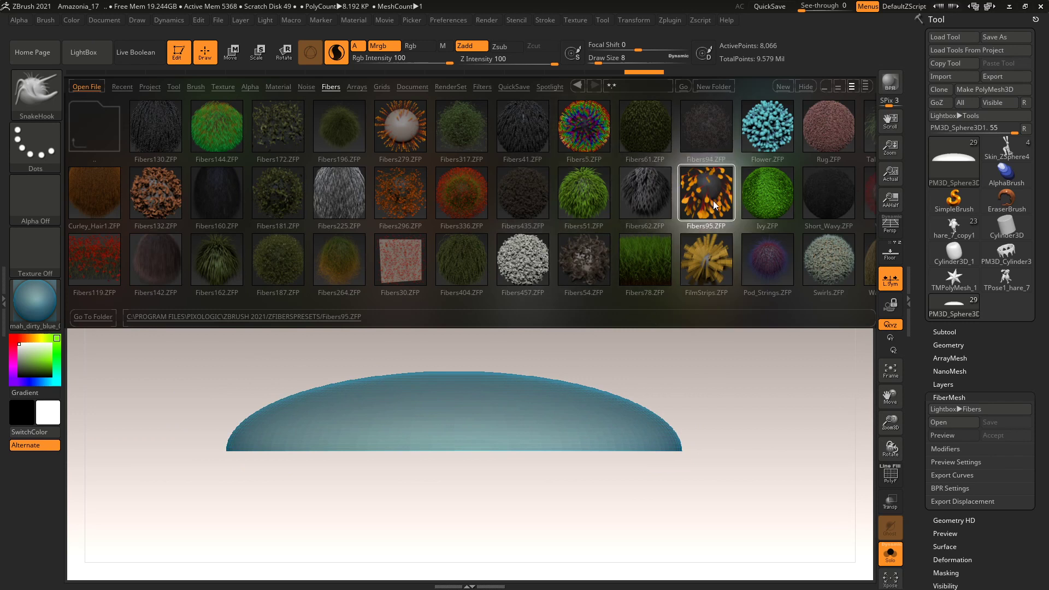
Load the Fibers95 and then the green Ivy fibers onto the dome, viewed from above.
double_click(713, 204)
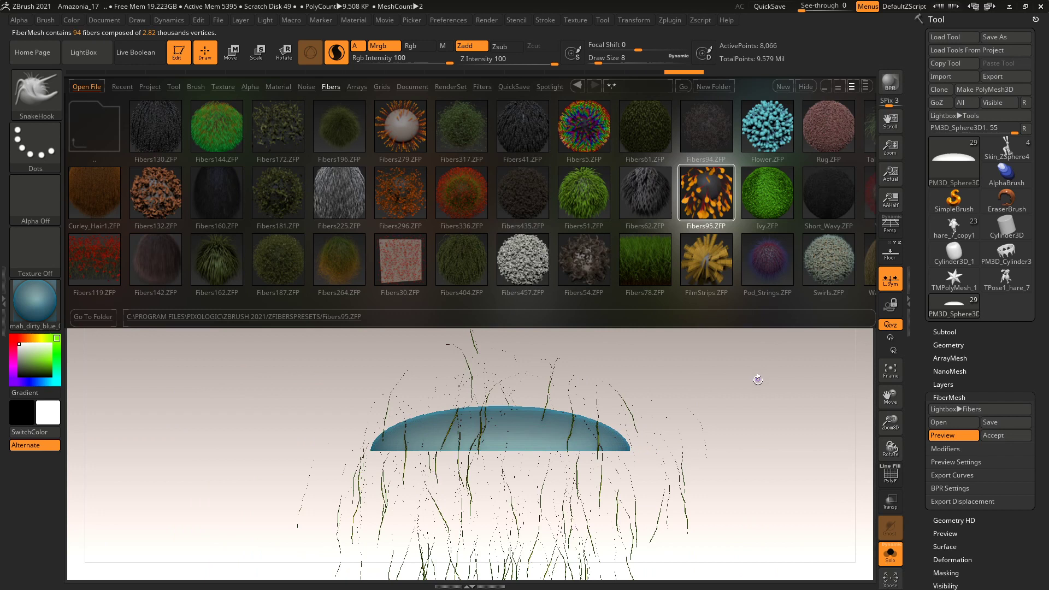
double_click(773, 207)
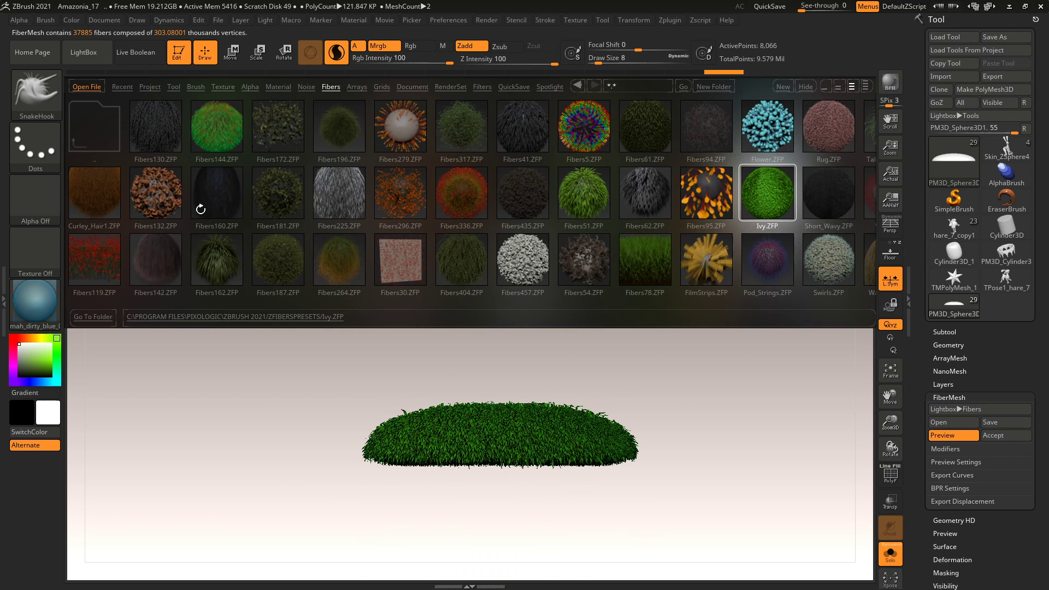
drag(282, 363, 288, 396)
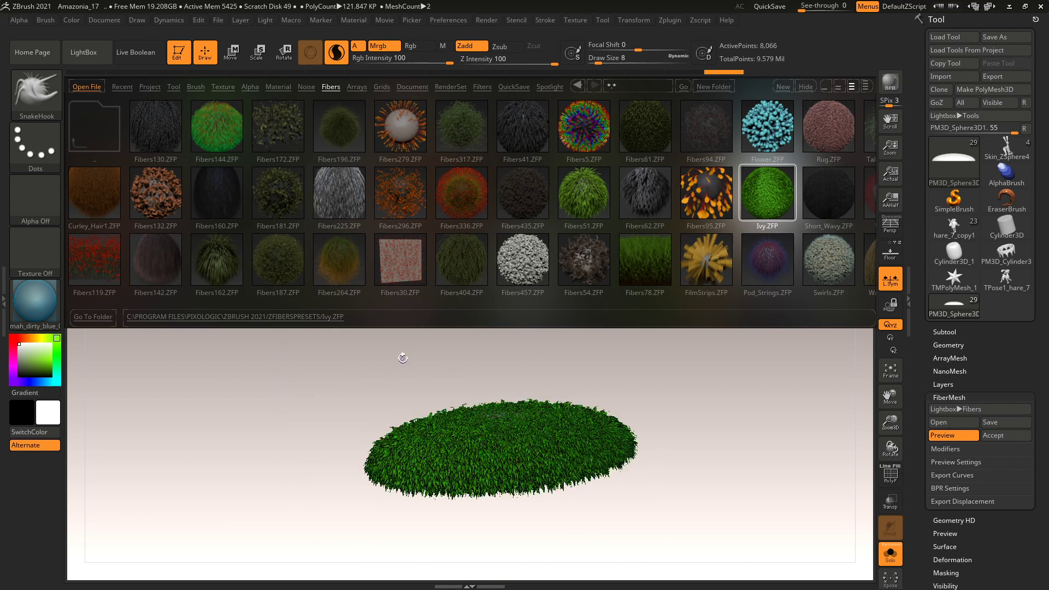
Preview Fibers132, Fibers181, then Fibers162's long dark strands on the dome.
click(155, 196)
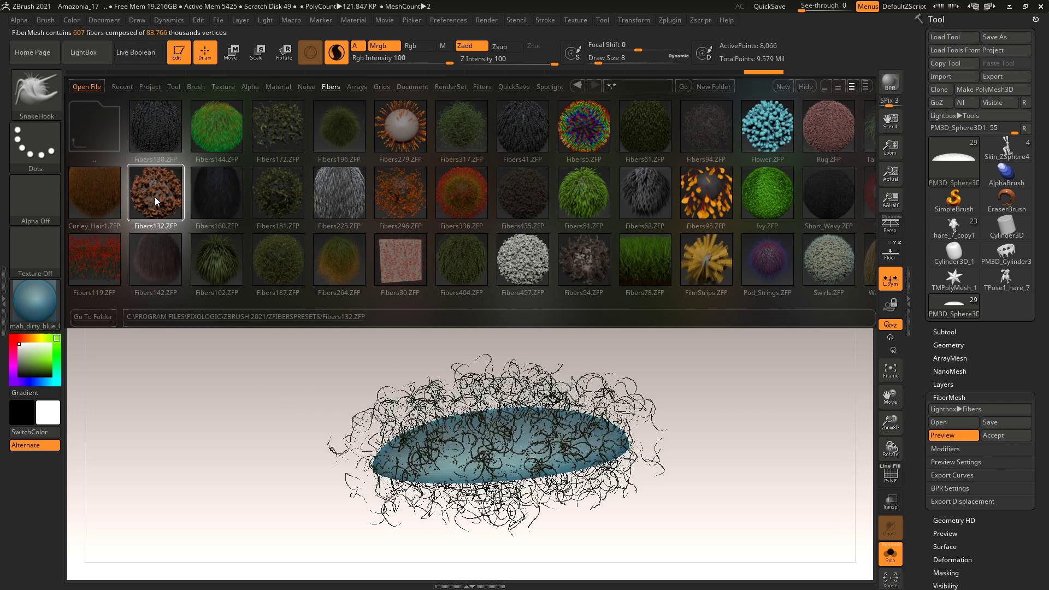
click(277, 206)
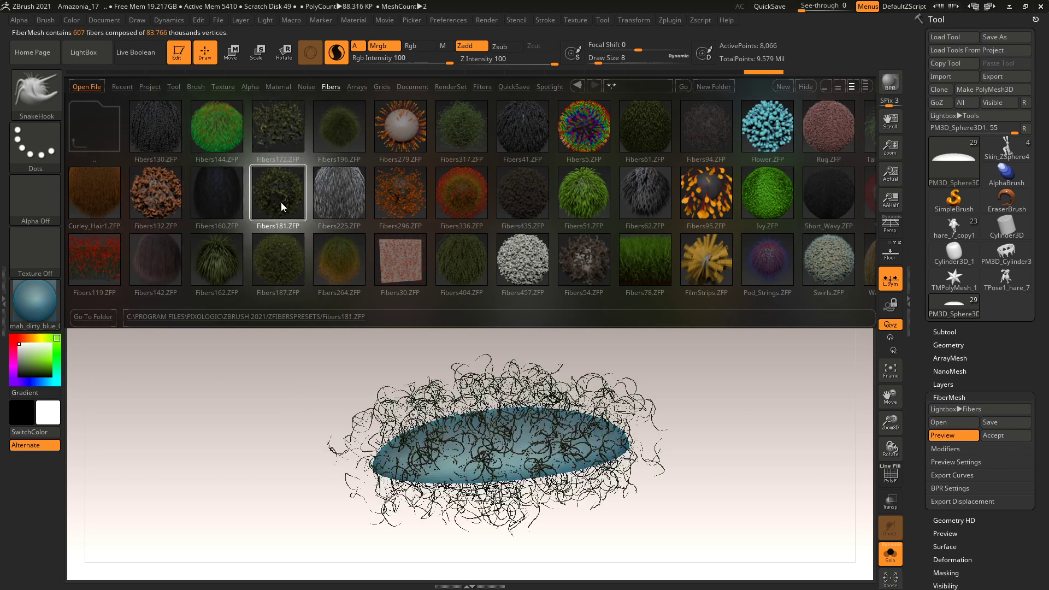
click(224, 280)
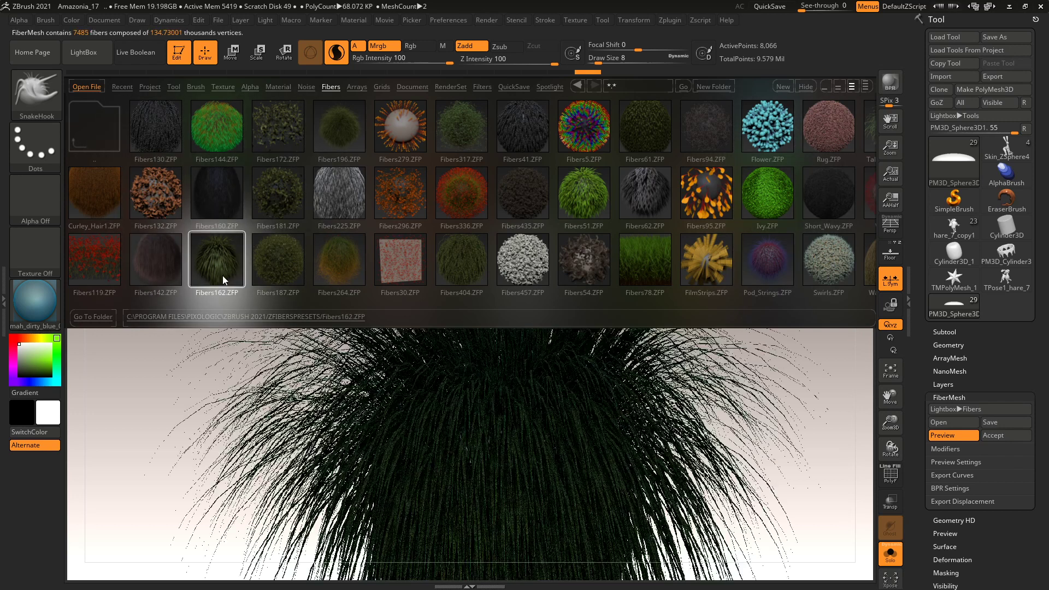
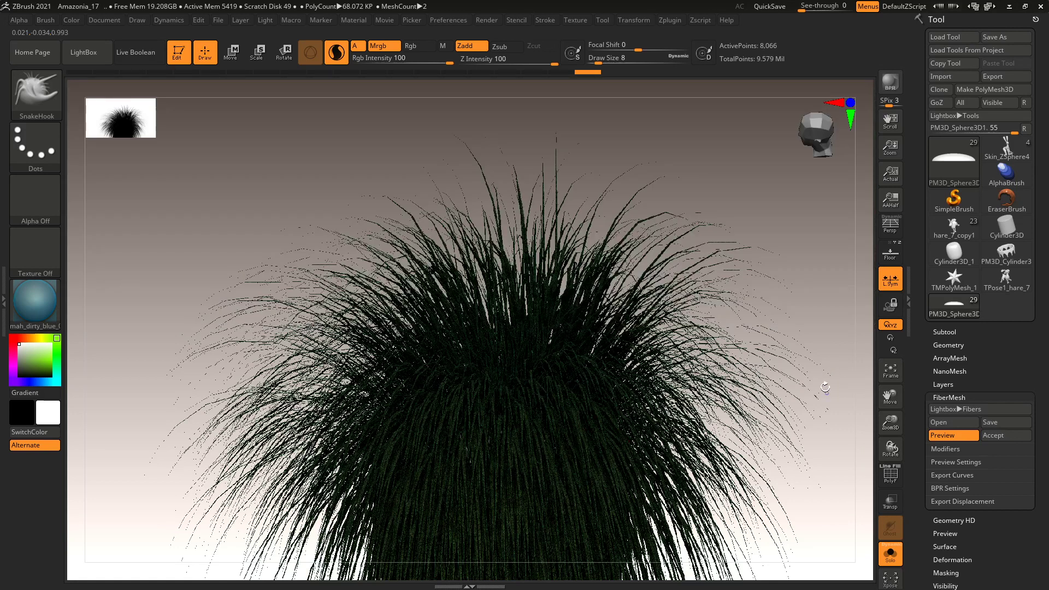
Orbit to look down on the grass patch and mask a rectangle over the disc.
drag(825, 388, 801, 391)
drag(796, 452, 775, 431)
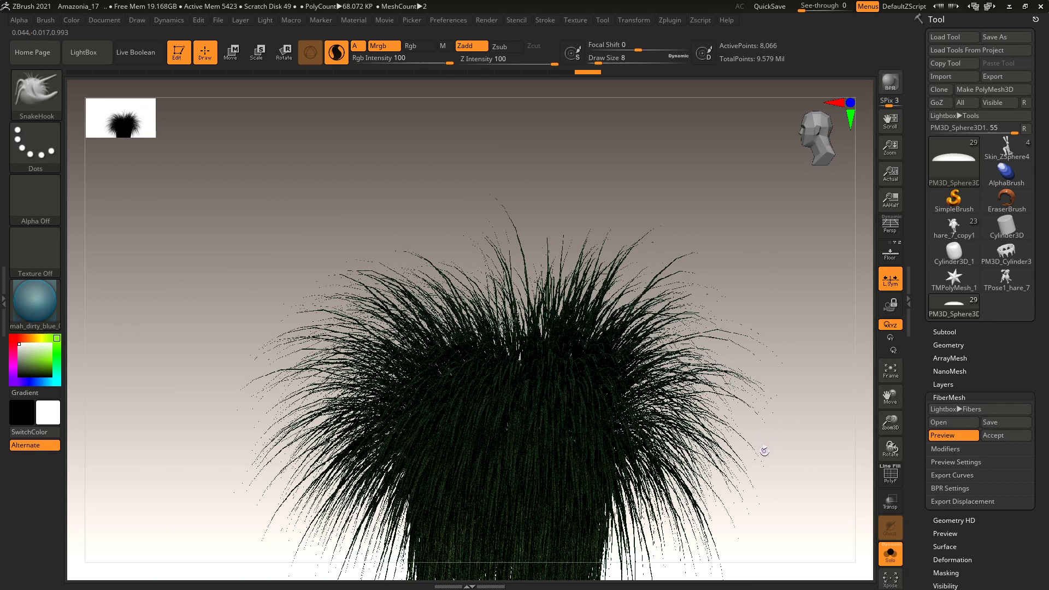
drag(764, 451, 757, 383)
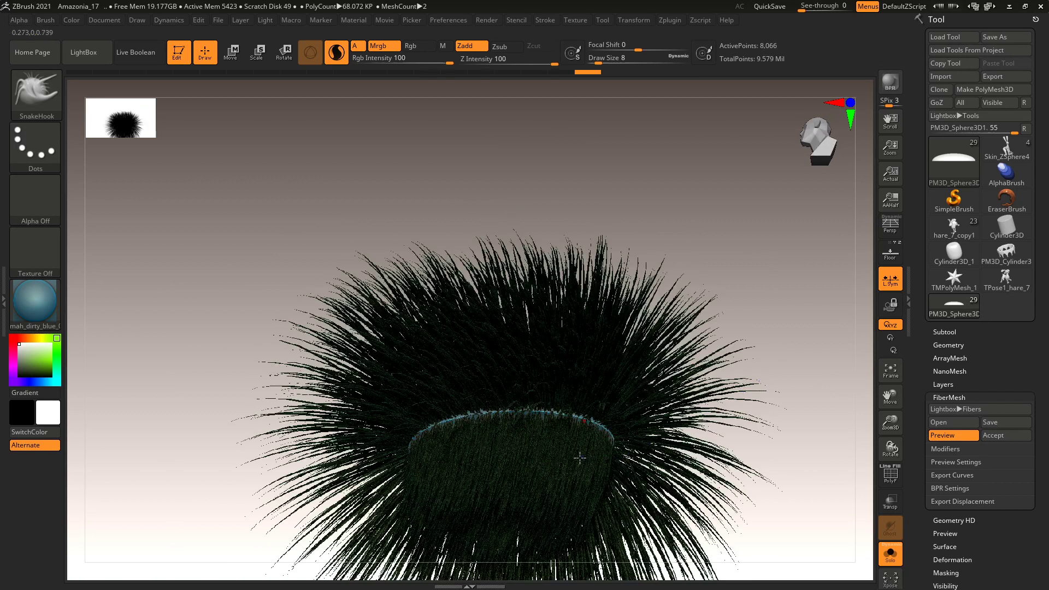
mouse_move(349, 368)
ctrl+mouse_down()
mouse_move(382, 429)
mouse_move(686, 527)
ctrl+mouse_up()
drag(753, 432, 754, 505)
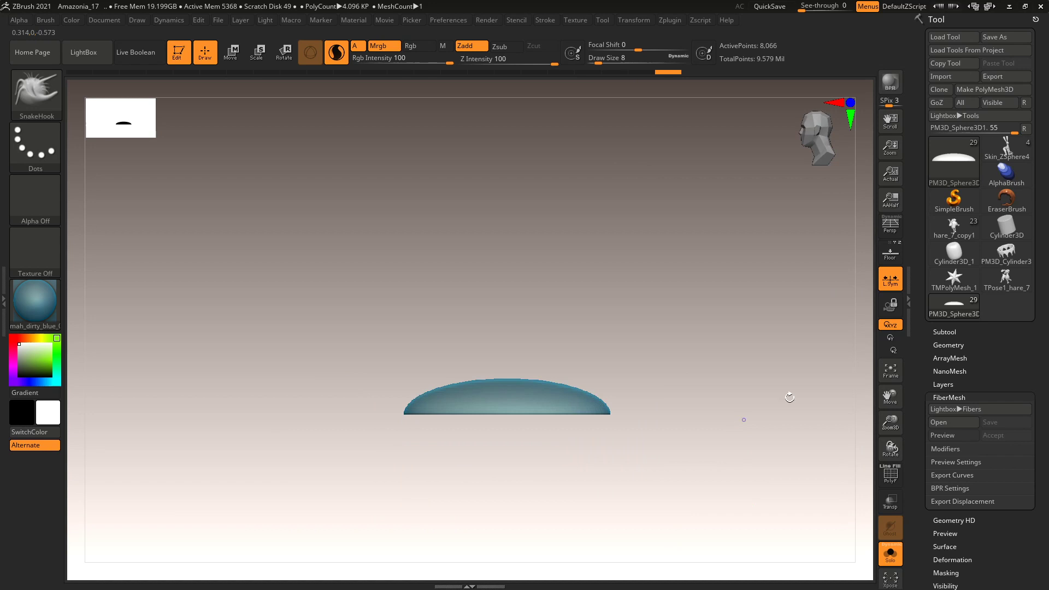
Mask the whole dome, preview fibers across it, and expand FiberMesh Modifiers.
click(946, 436)
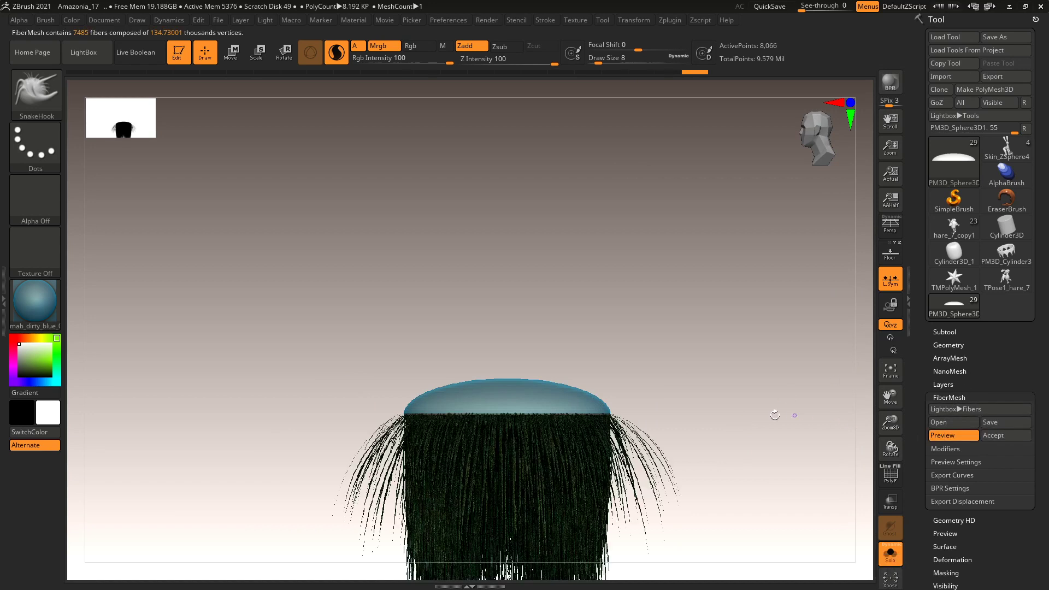
key(ctrl)
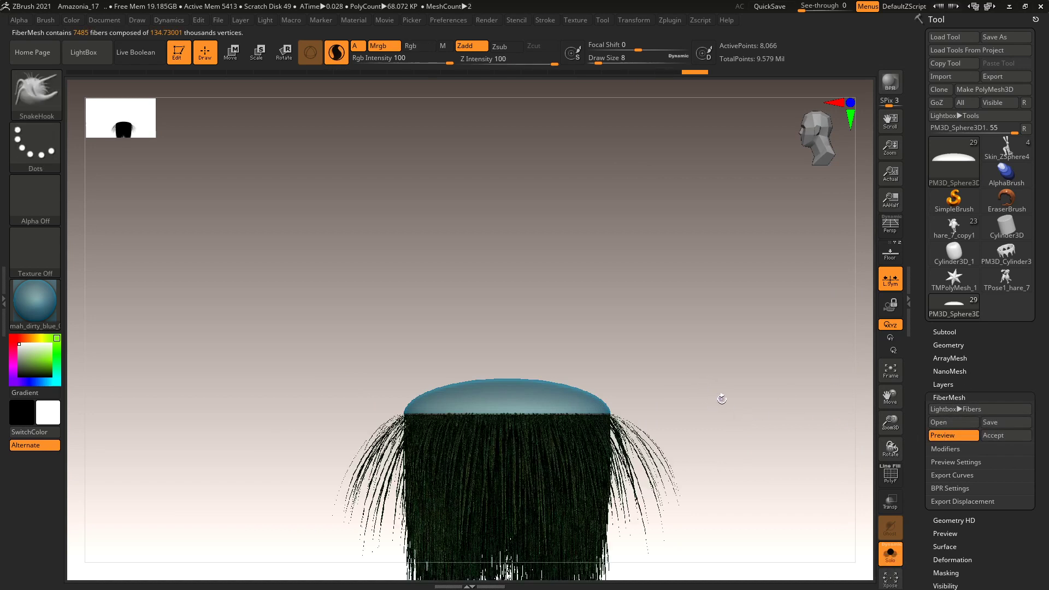
alt+drag(719, 398, 702, 300)
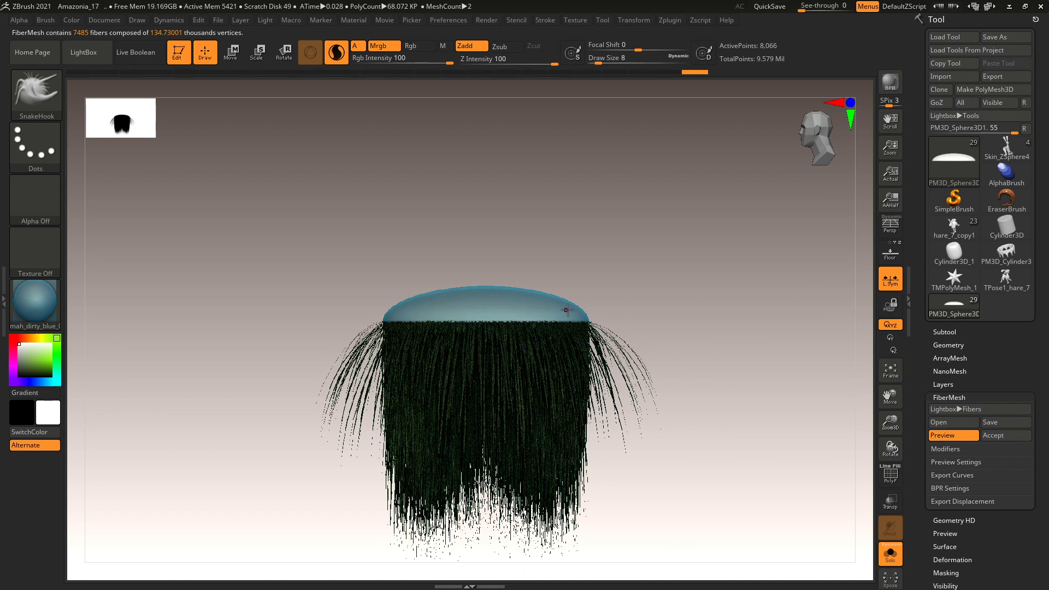
ctrl+click(719, 306)
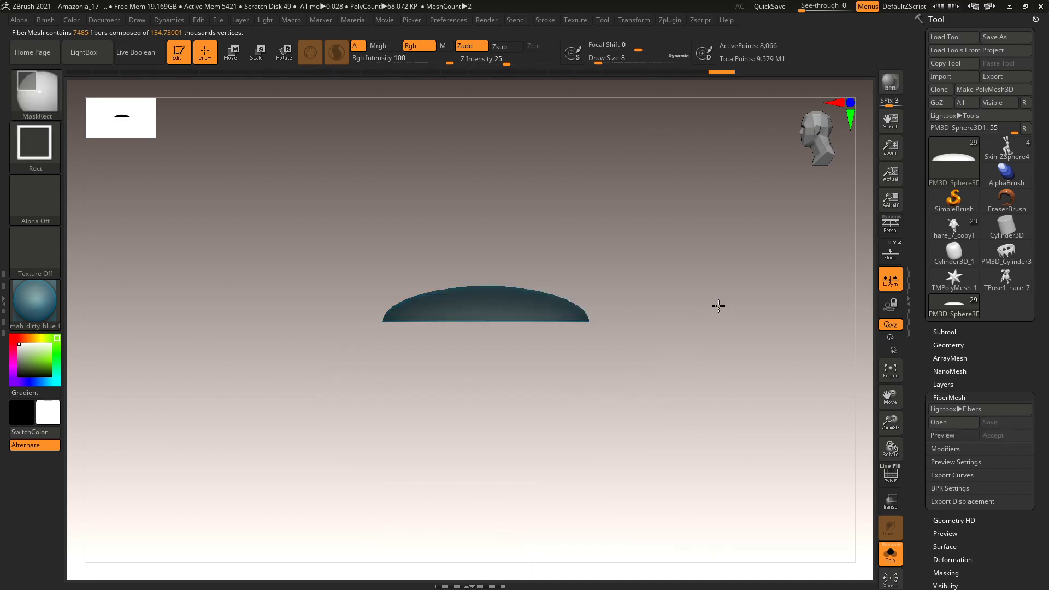
click(954, 436)
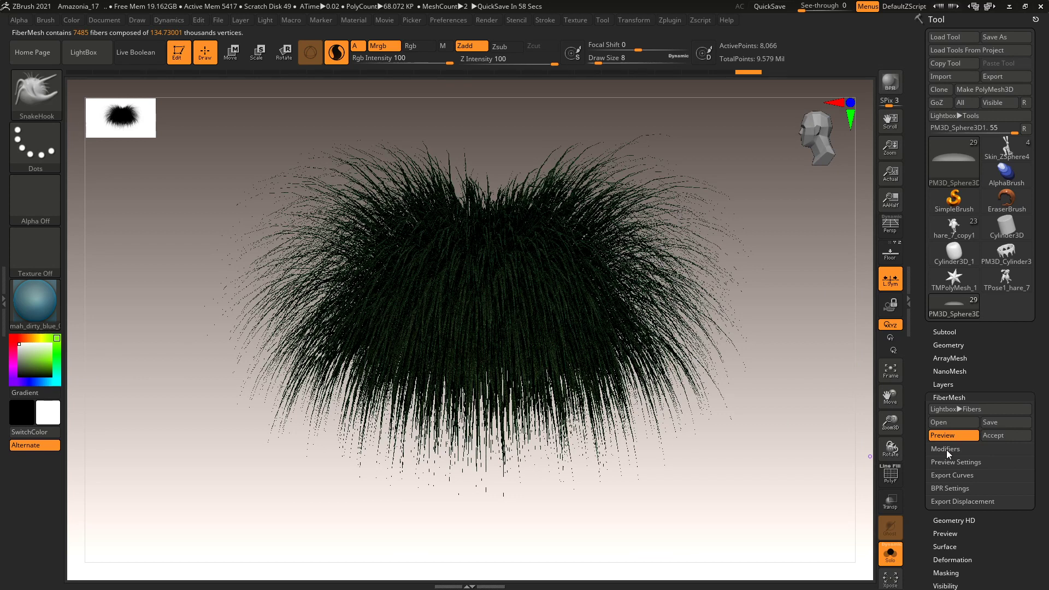
click(947, 450)
drag(922, 422, 921, 233)
Reduce MaxFibers to 1.31732 and shorten the fiber Length to about 98.77.
click(936, 280)
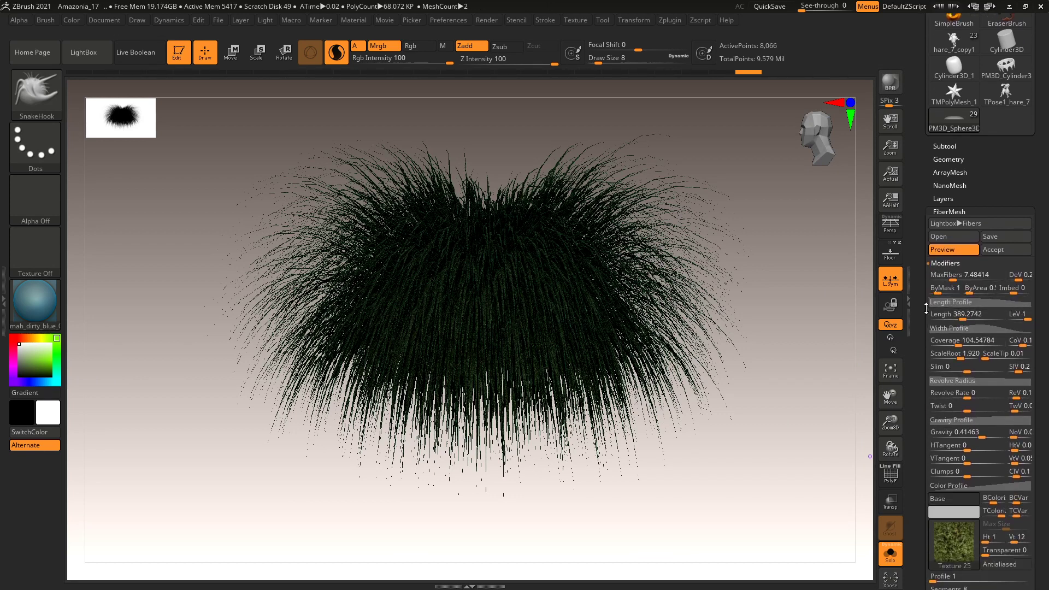
mouse_move(922, 316)
mouse_down()
mouse_move(924, 197)
mouse_move(929, 308)
mouse_up()
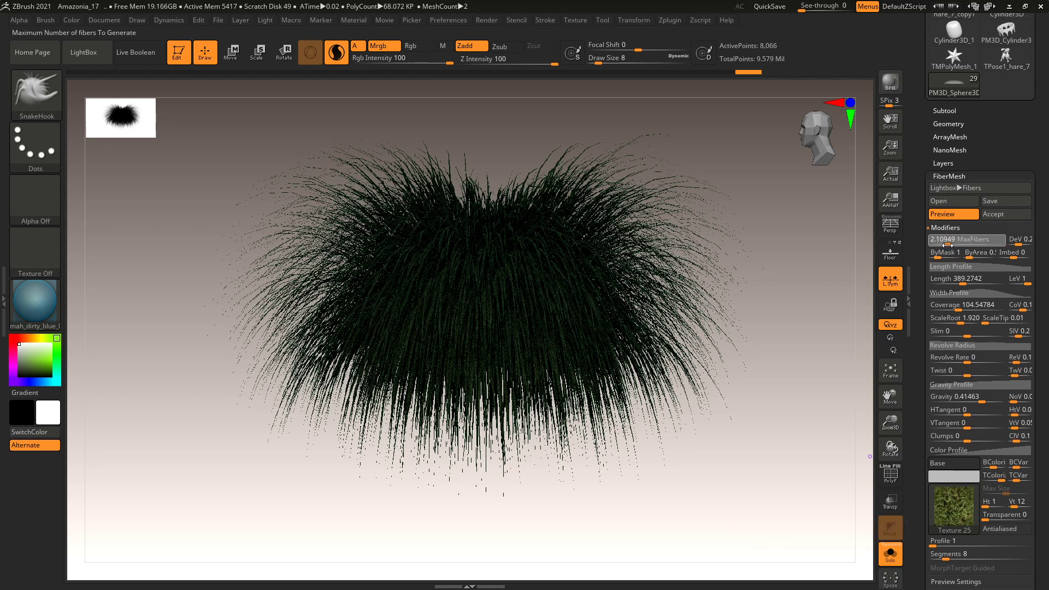
drag(946, 245, 945, 244)
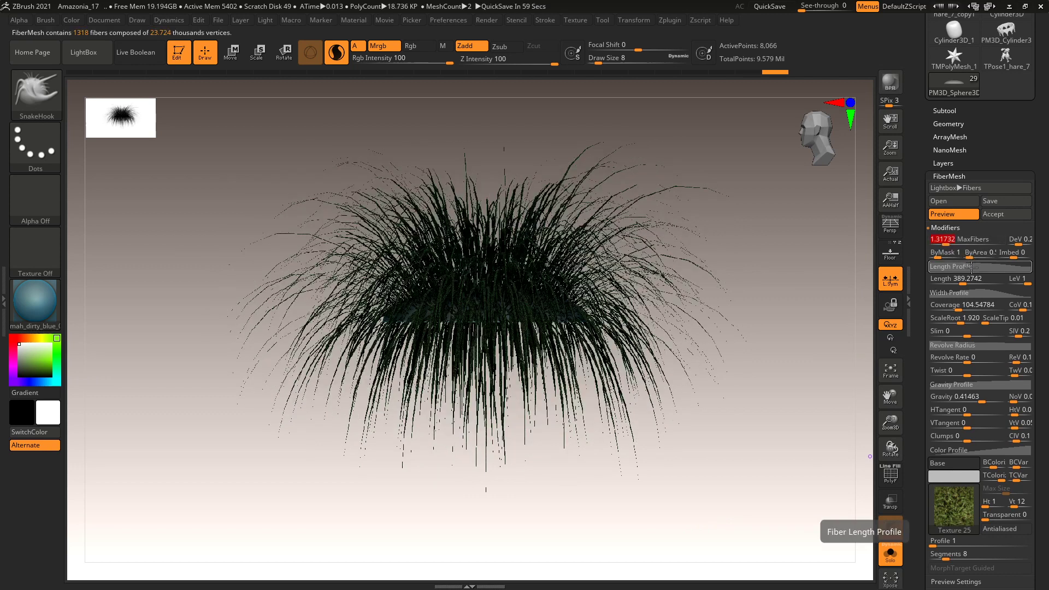
drag(962, 282, 946, 283)
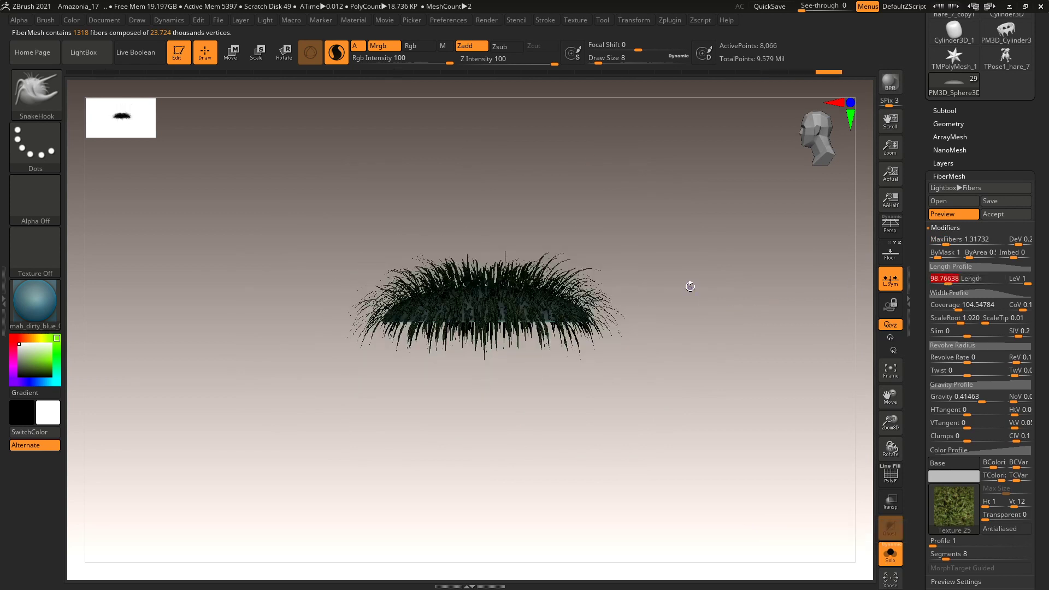
mouse_move(677, 462)
mouse_down()
mouse_move(686, 496)
mouse_move(689, 461)
mouse_up()
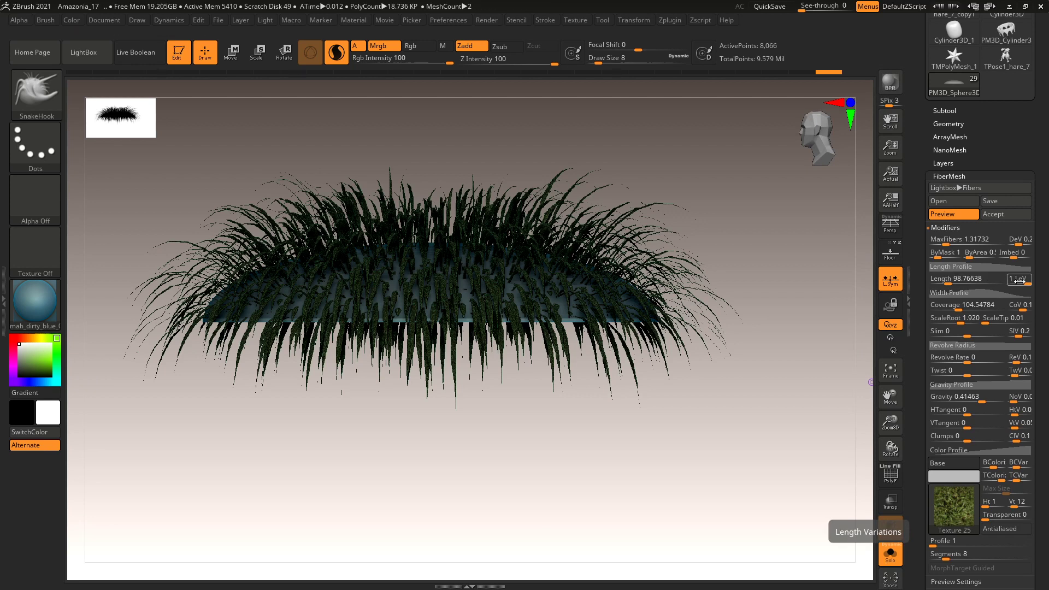
Set the length variation (LeV) to 1 and orbit to check the grass.
click(1021, 283)
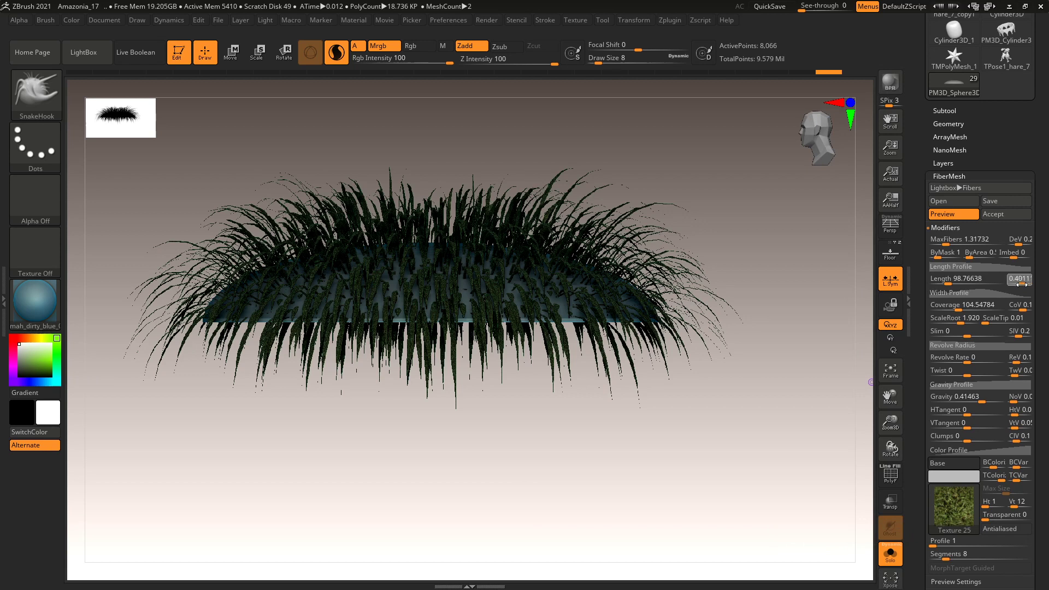
drag(1021, 284, 1021, 284)
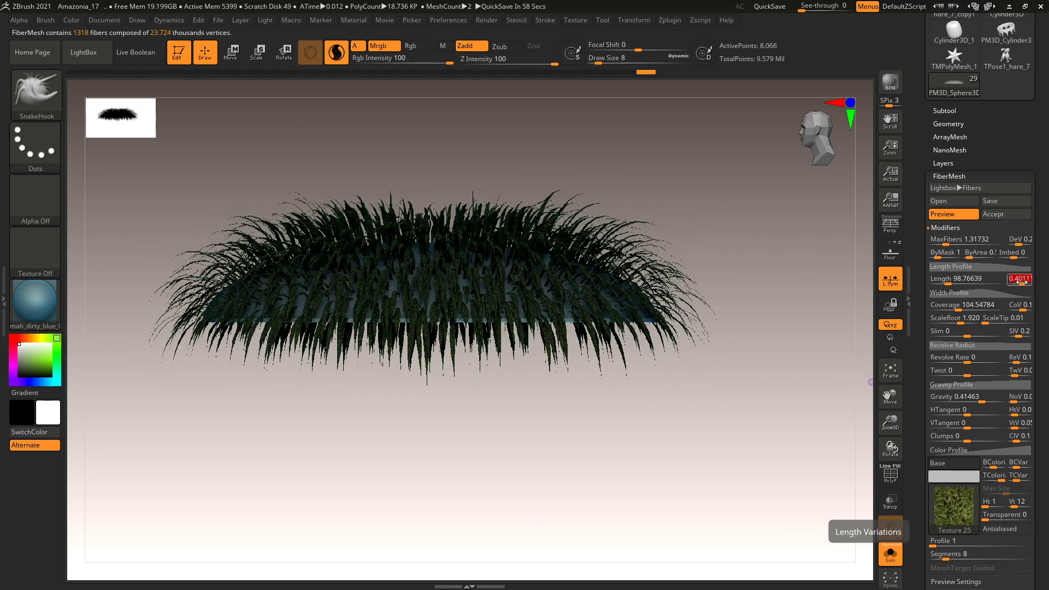
key(ctrl)
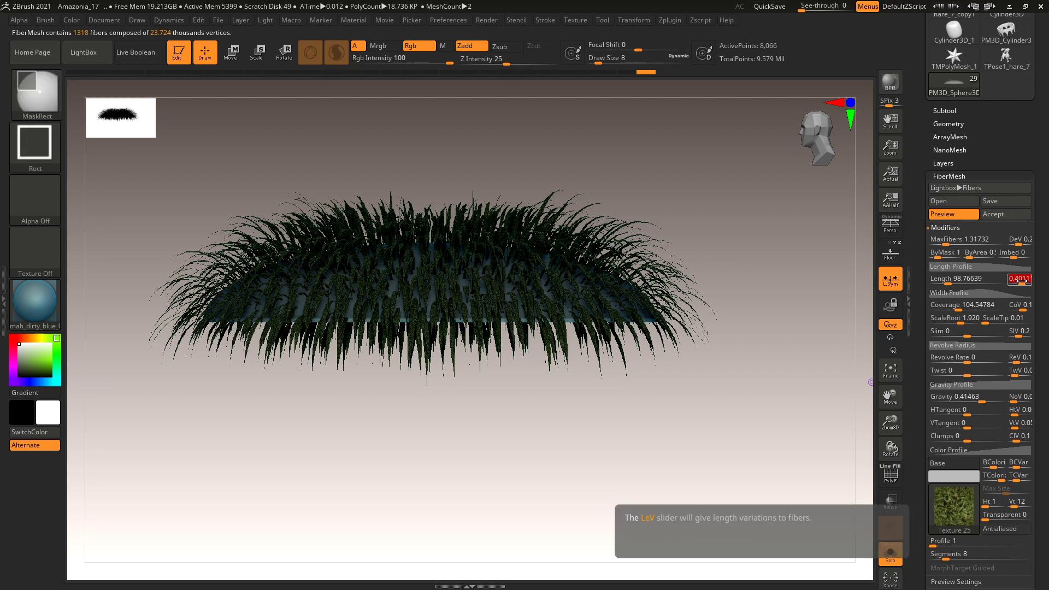
text(1)
key(Return)
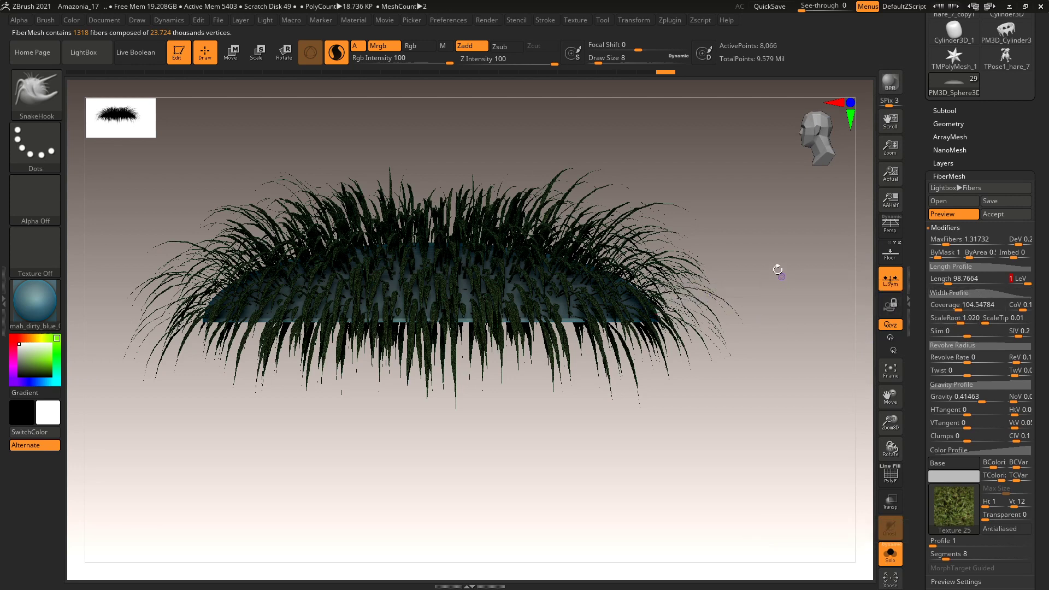
drag(785, 270, 714, 310)
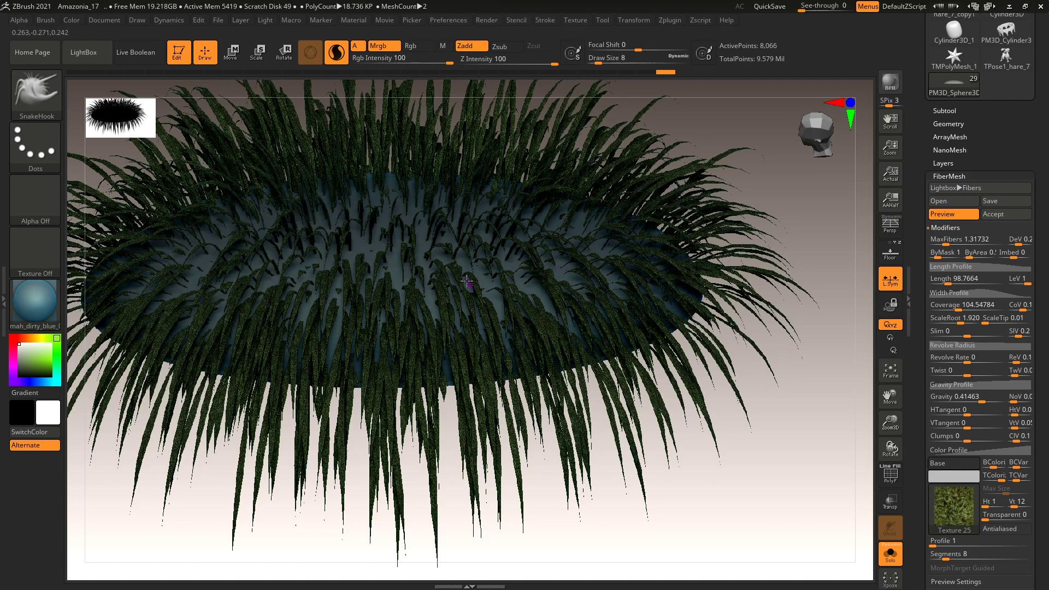
drag(770, 429, 632, 329)
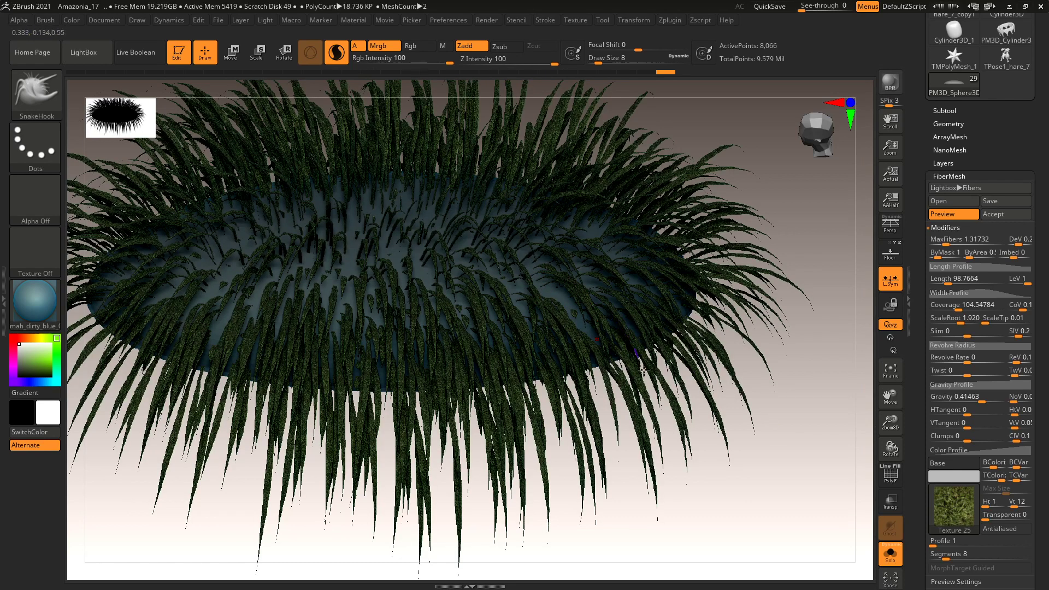
Reshape the fiber width profile curve, widening the roots and adjusting the tips.
click(973, 298)
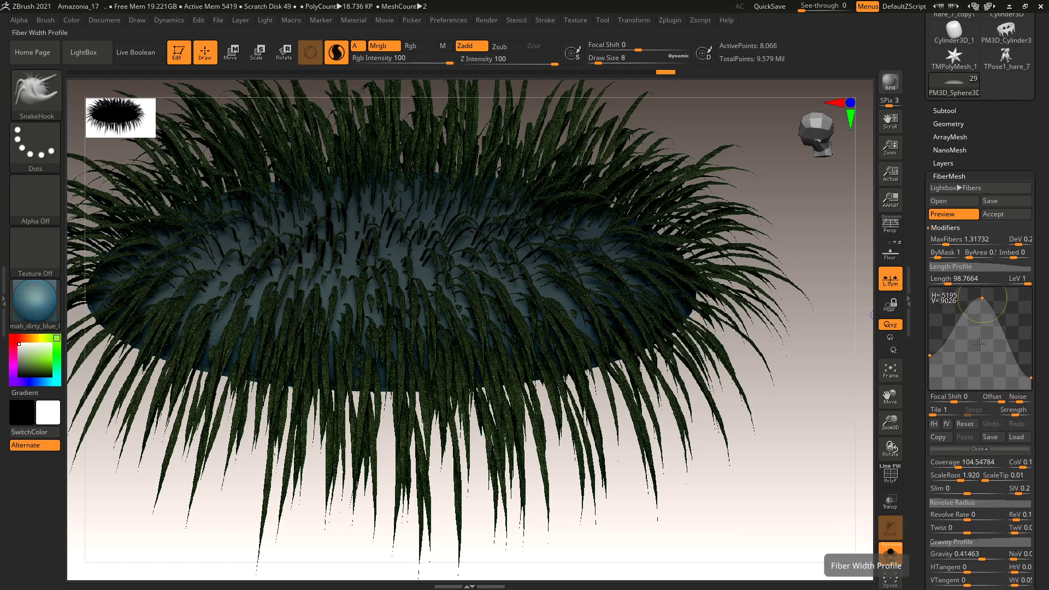
drag(929, 355, 929, 313)
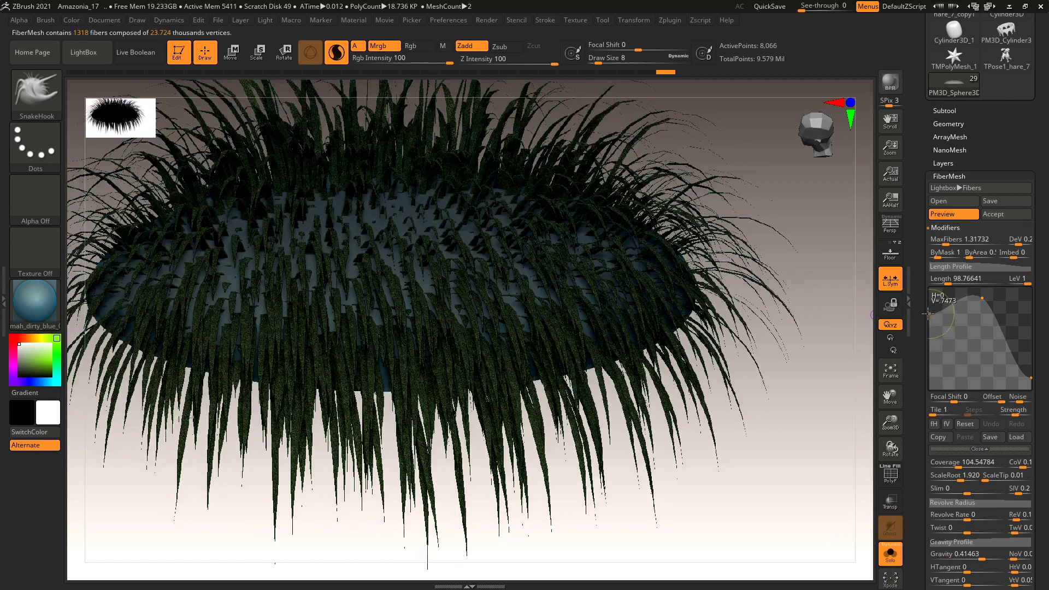
drag(929, 314, 930, 305)
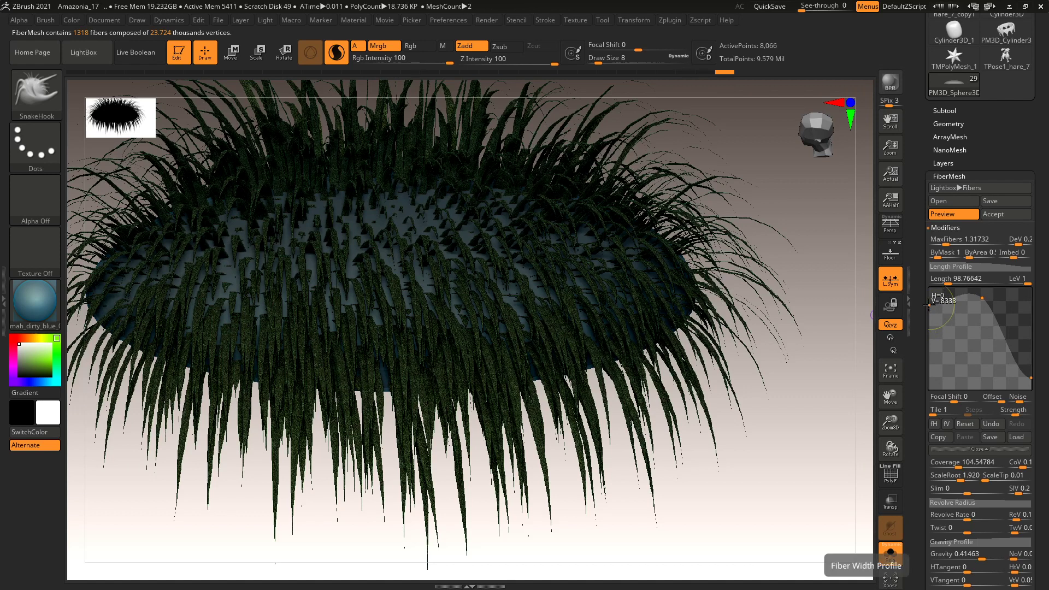
drag(929, 305, 930, 307)
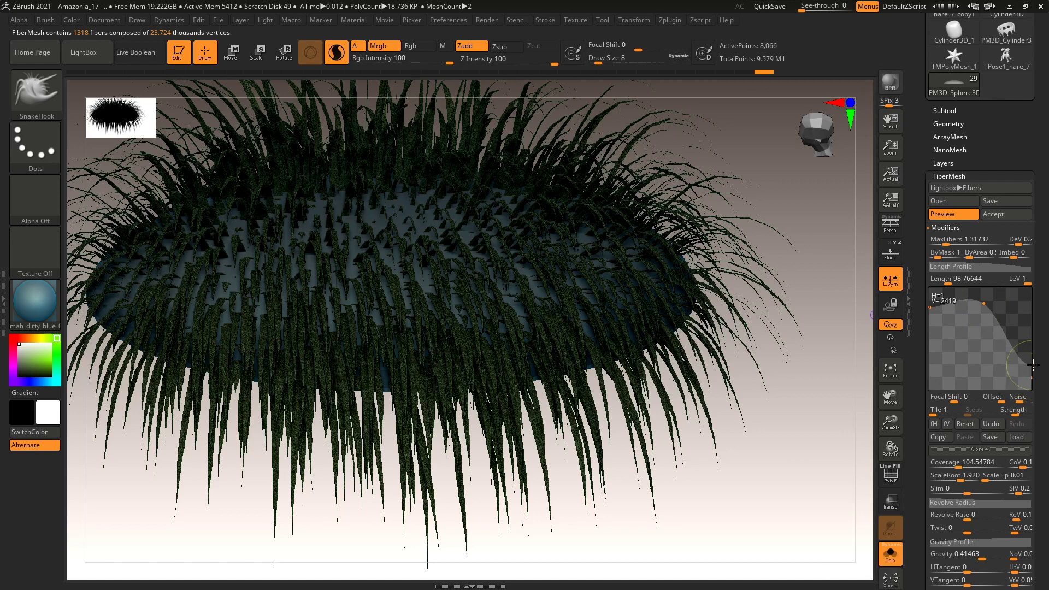
drag(1033, 365, 1034, 363)
scroll(1033, 360, down, 1)
drag(1031, 356, 1032, 342)
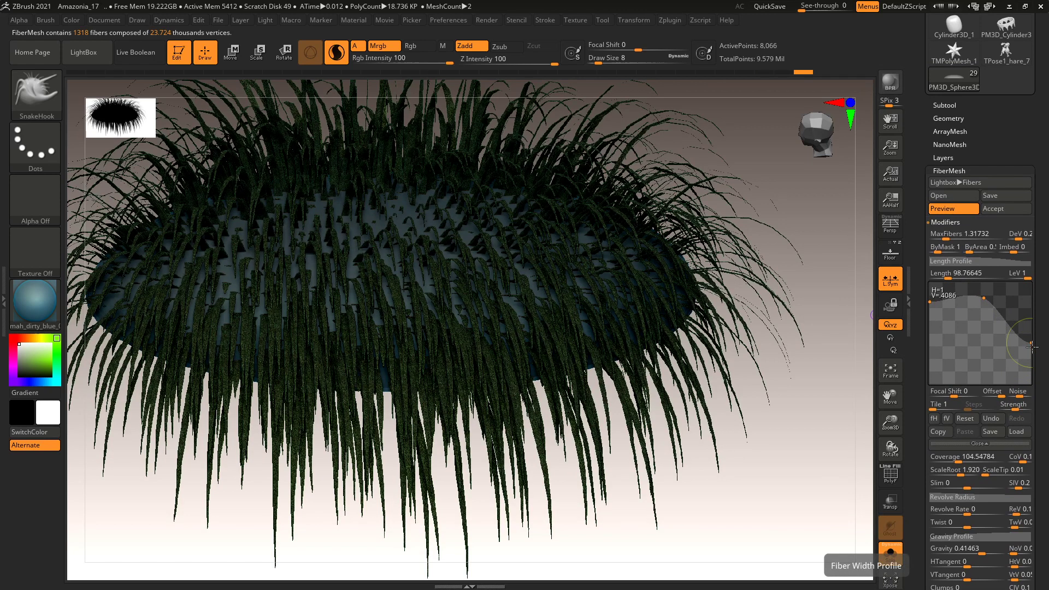
drag(1031, 343, 1034, 361)
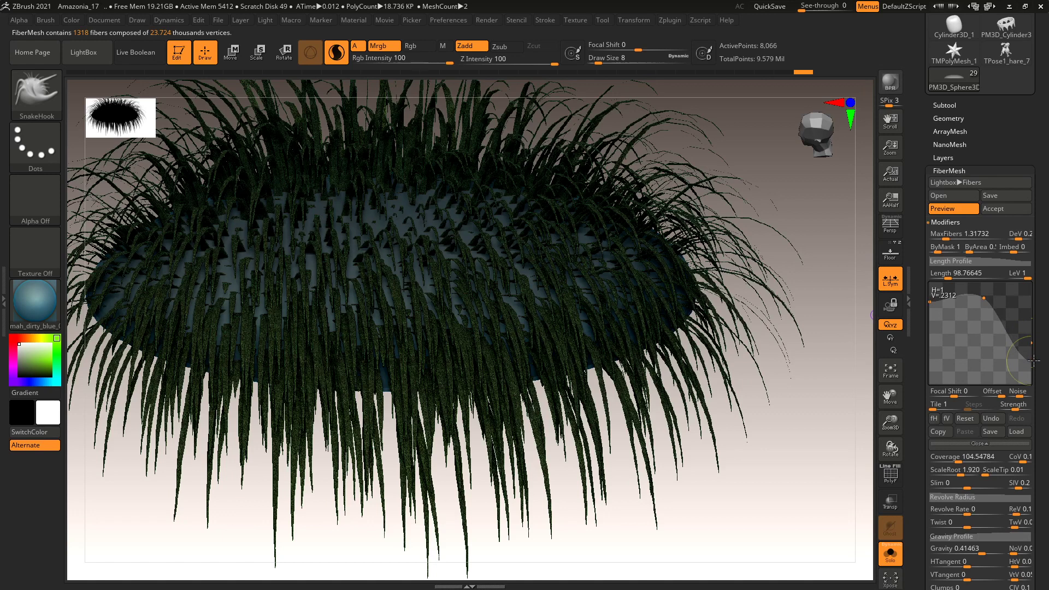
Reduce the grass droop and check the root scale and Coverage (104.54784) values.
alt+drag(826, 417, 749, 402)
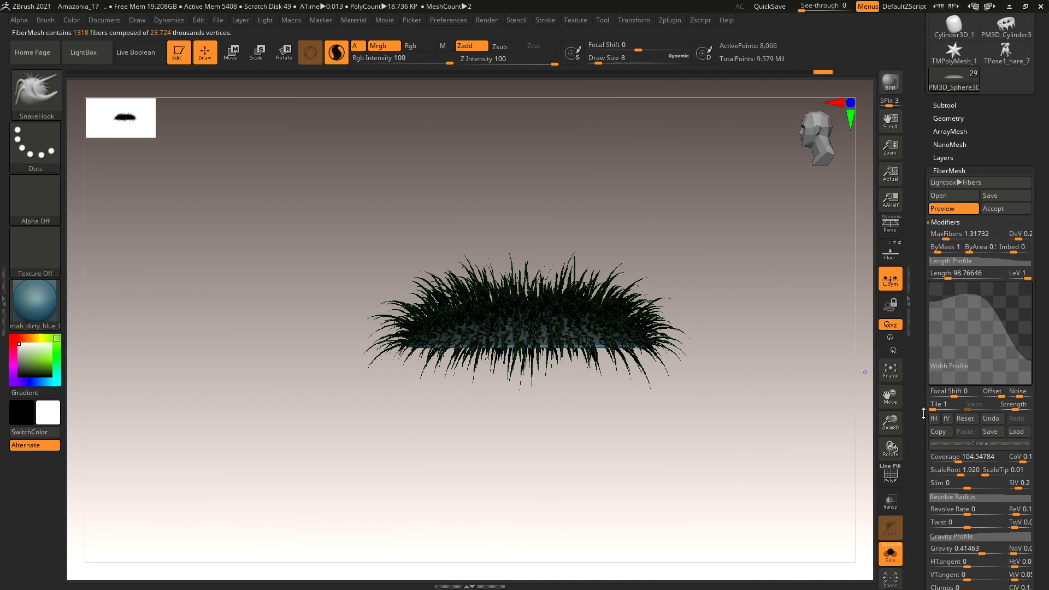
scroll(917, 393, down, 1)
scroll(917, 394, down, 5)
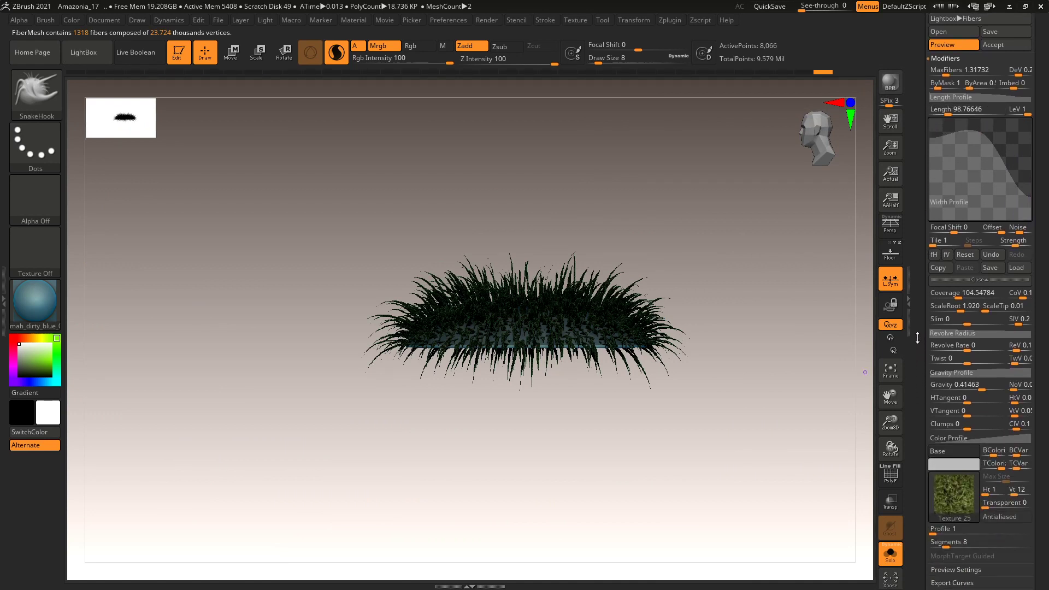
drag(981, 389, 981, 388)
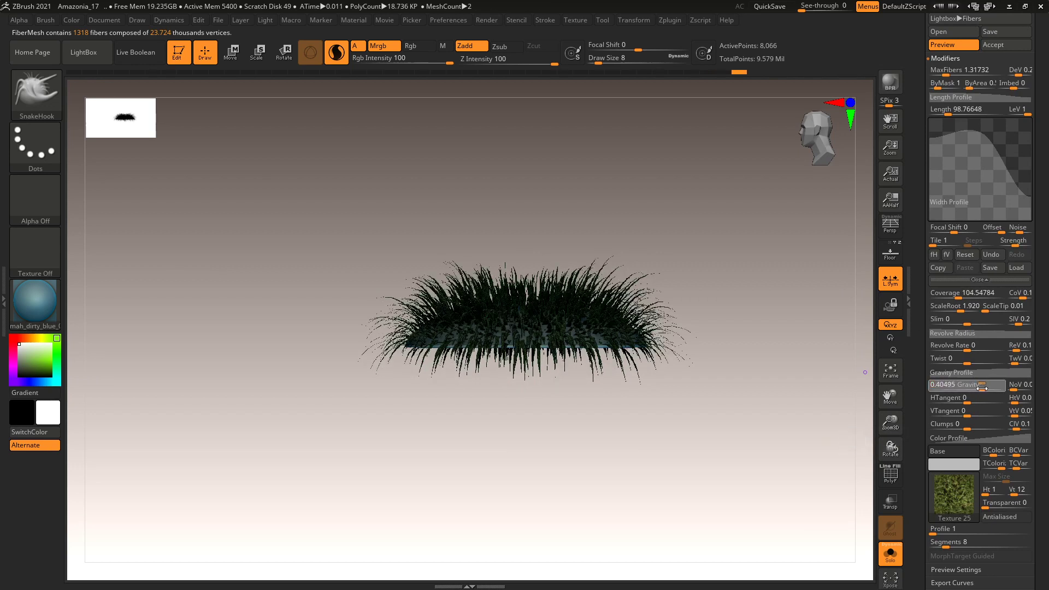
drag(733, 368, 736, 402)
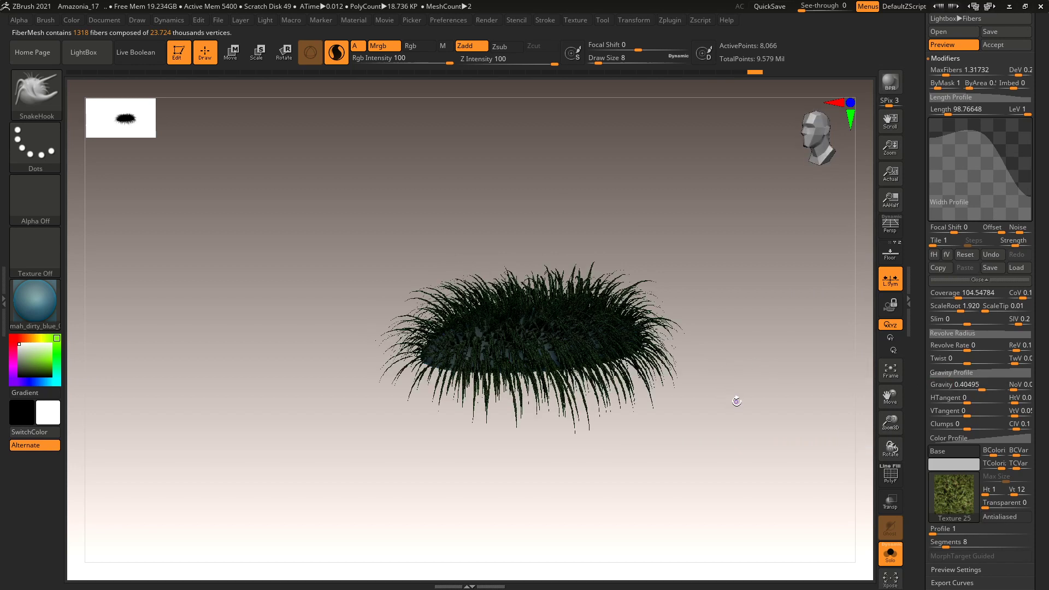
click(958, 310)
click(955, 298)
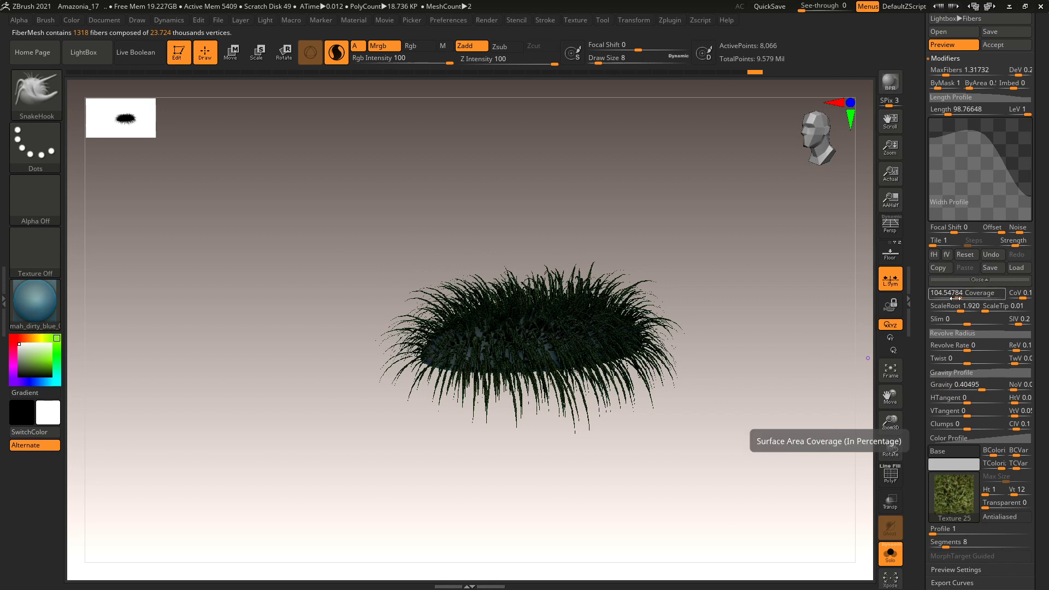
scroll(962, 273, up, 5)
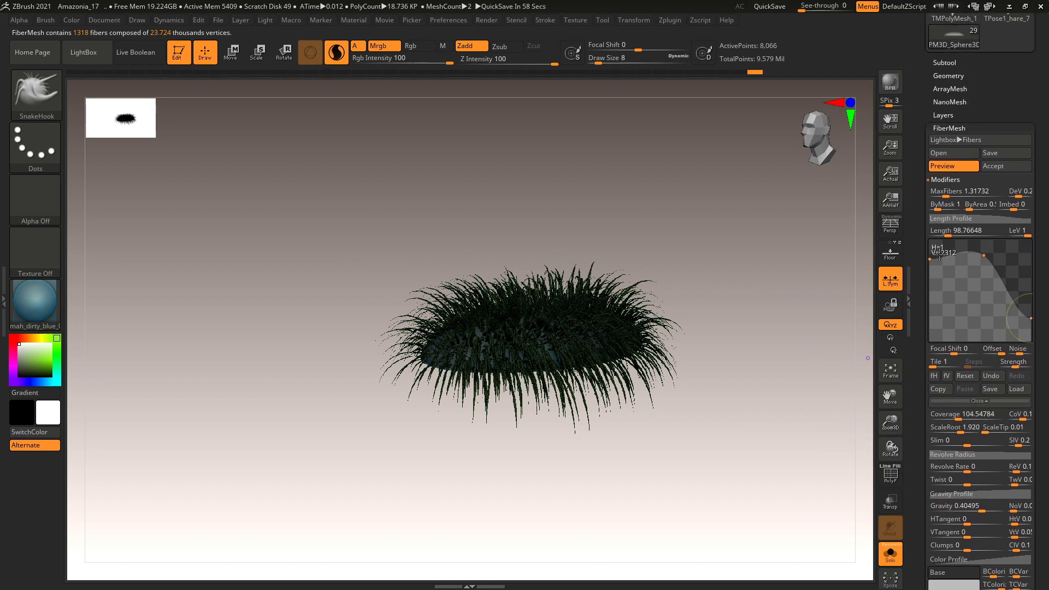
Shorten the fiber Length to 60.97351 and rotate to inspect the preview.
click(945, 230)
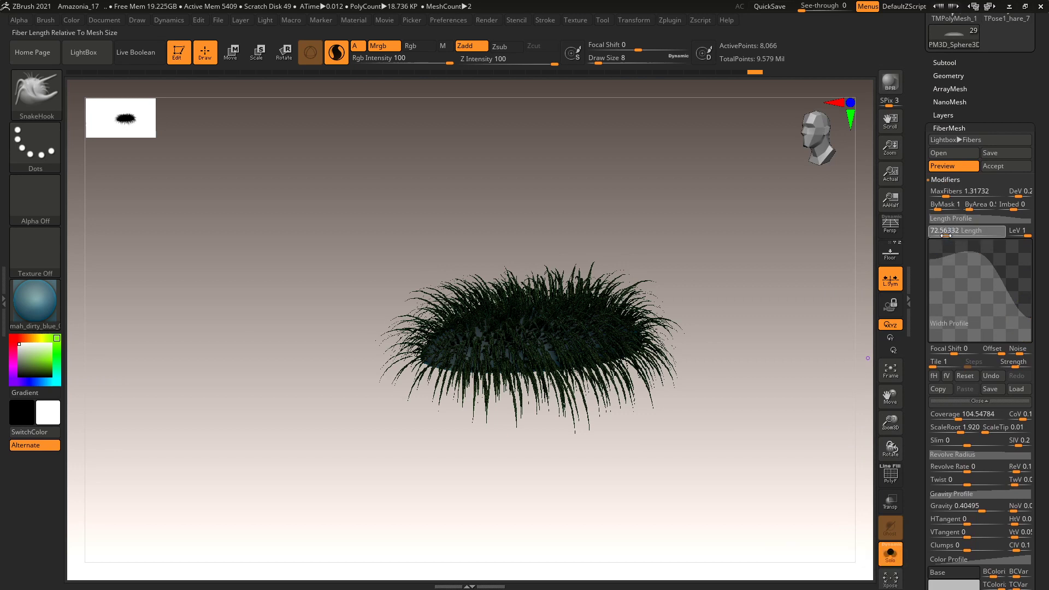
drag(945, 236, 943, 236)
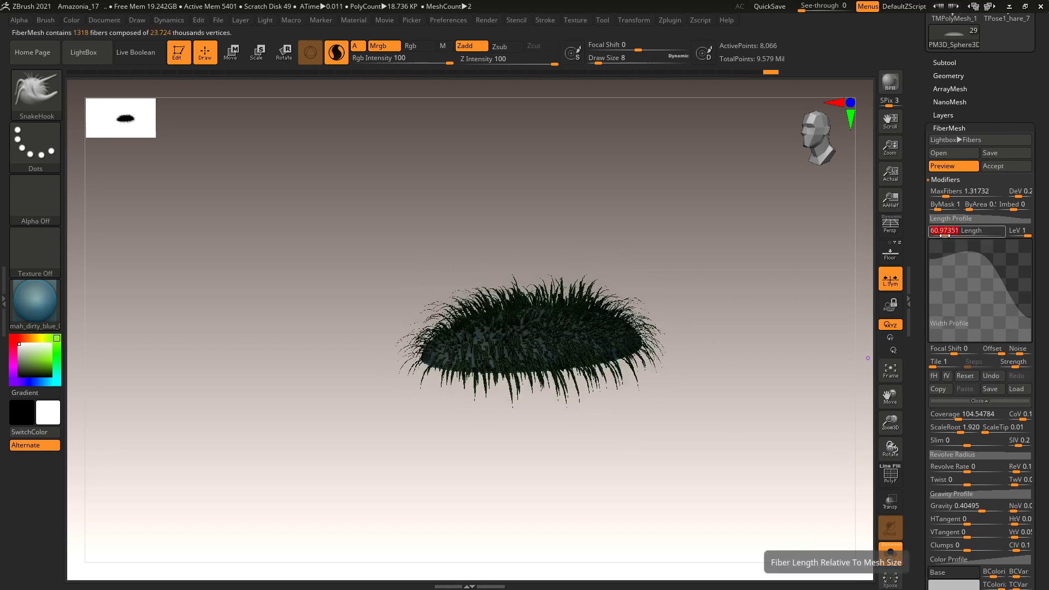
drag(852, 306, 832, 433)
mouse_move(778, 457)
mouse_down()
mouse_move(766, 402)
mouse_move(723, 379)
mouse_move(745, 405)
mouse_move(735, 426)
mouse_up()
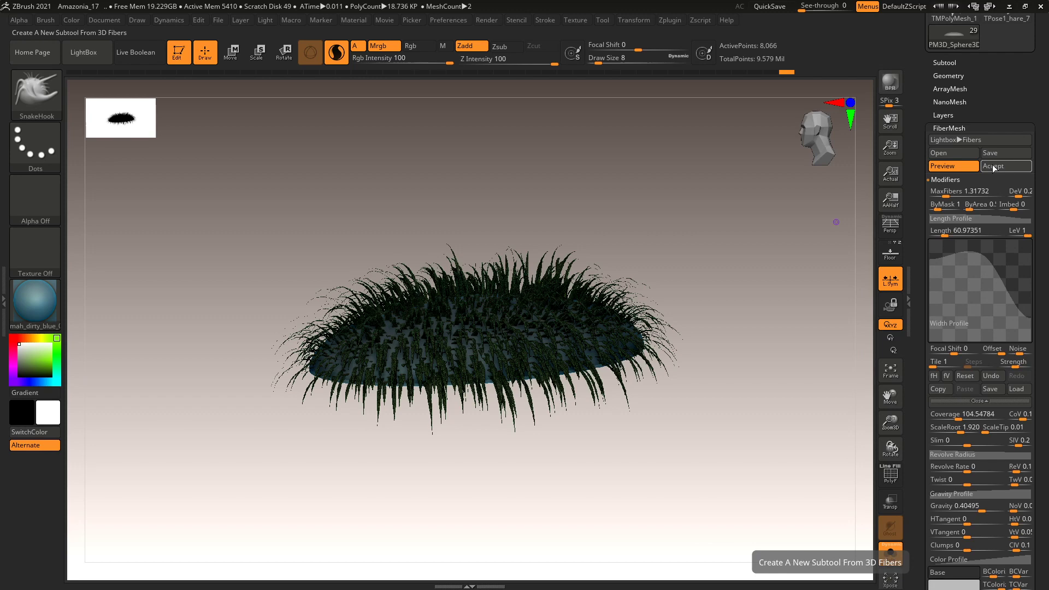
Accept the fiber preview as the new Fibers27 subtool.
click(993, 166)
drag(784, 294, 657, 331)
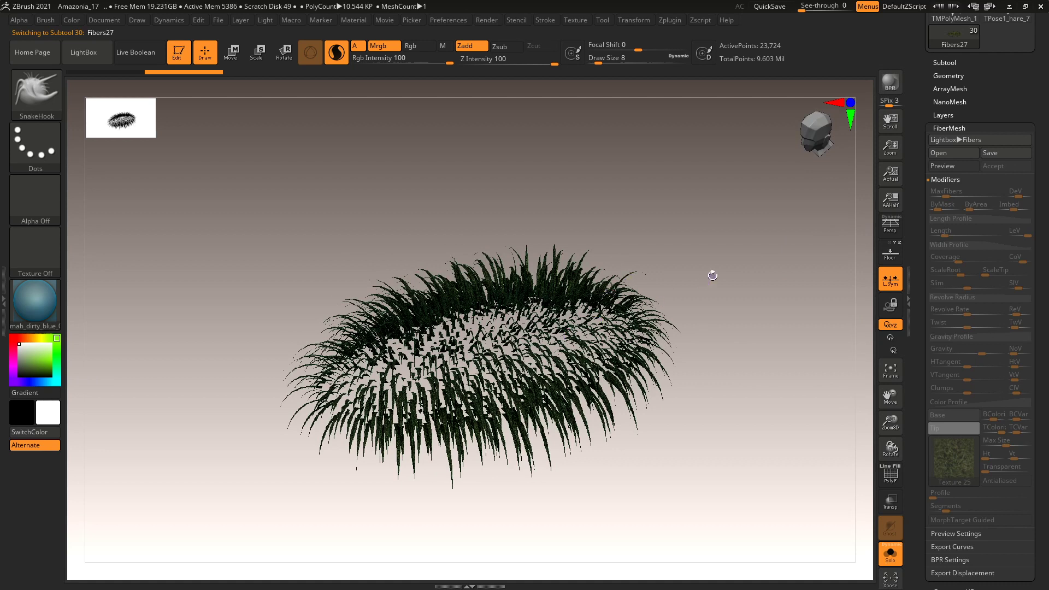
key(space)
key(ctrl)
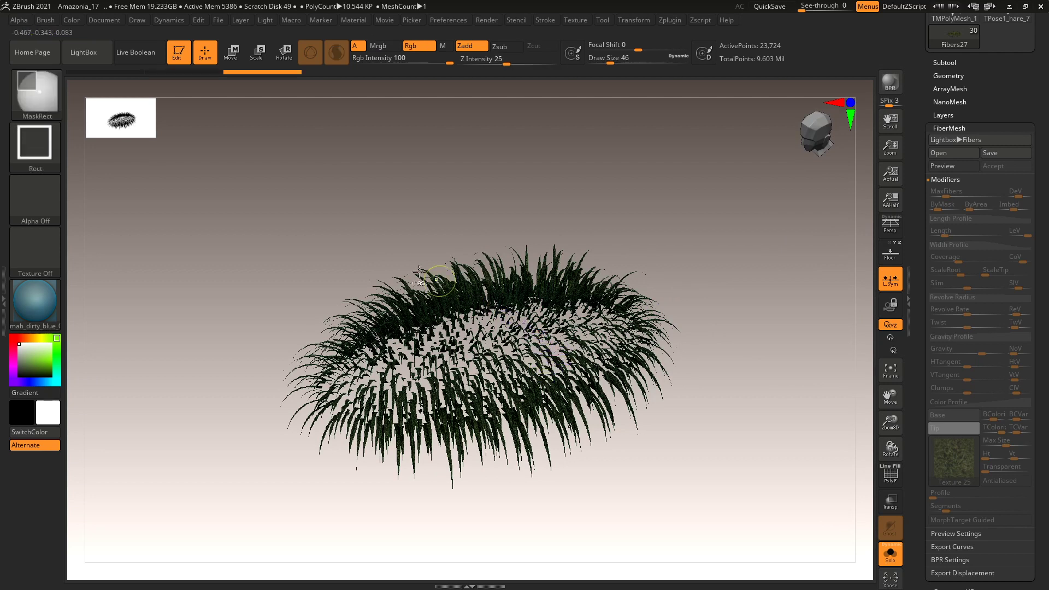
Switch the Ctrl mask brush from MaskRect to MaskPen.
click(30, 94)
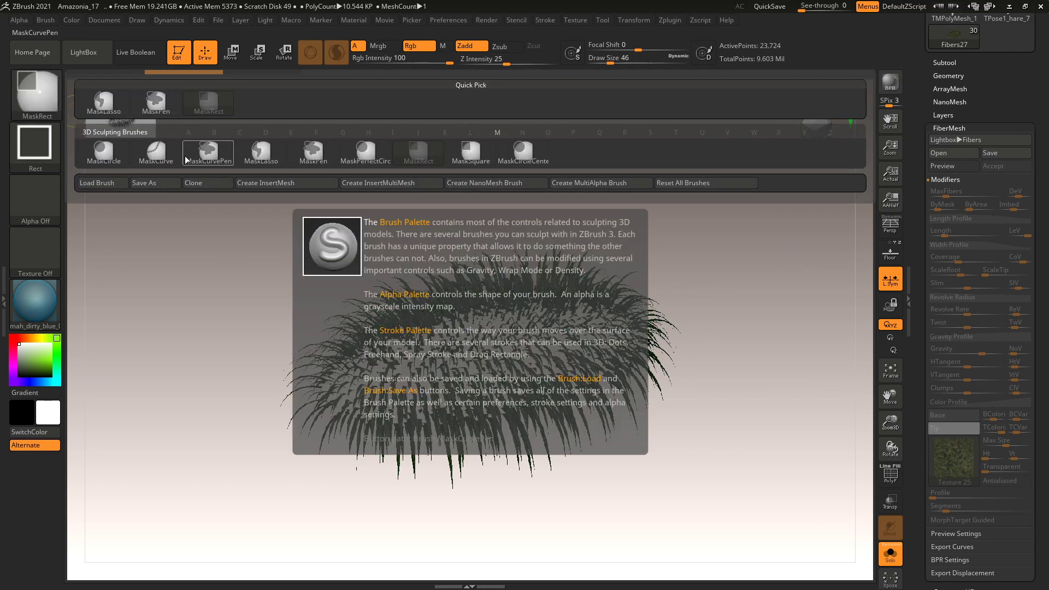
click(208, 151)
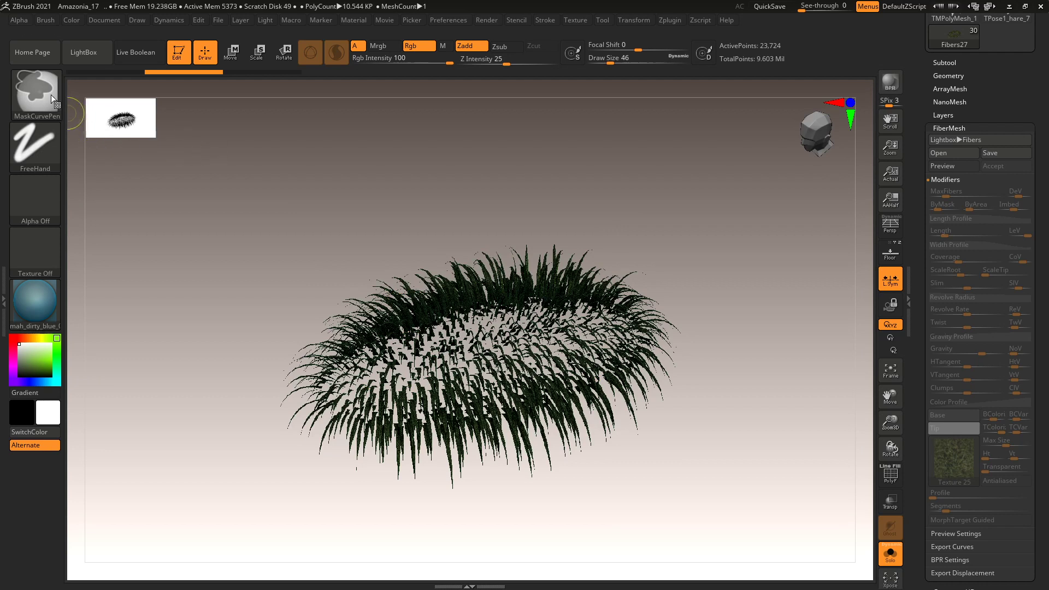
click(35, 92)
click(313, 152)
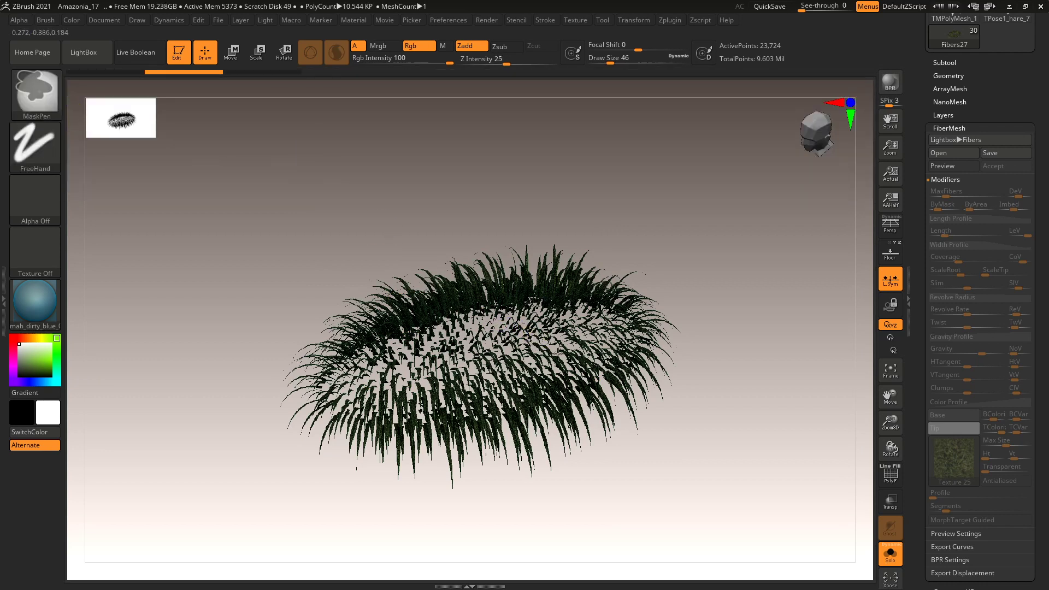
mouse_move(726, 351)
alt+mouse_down()
mouse_move(775, 391)
mouse_move(727, 377)
alt+mouse_up()
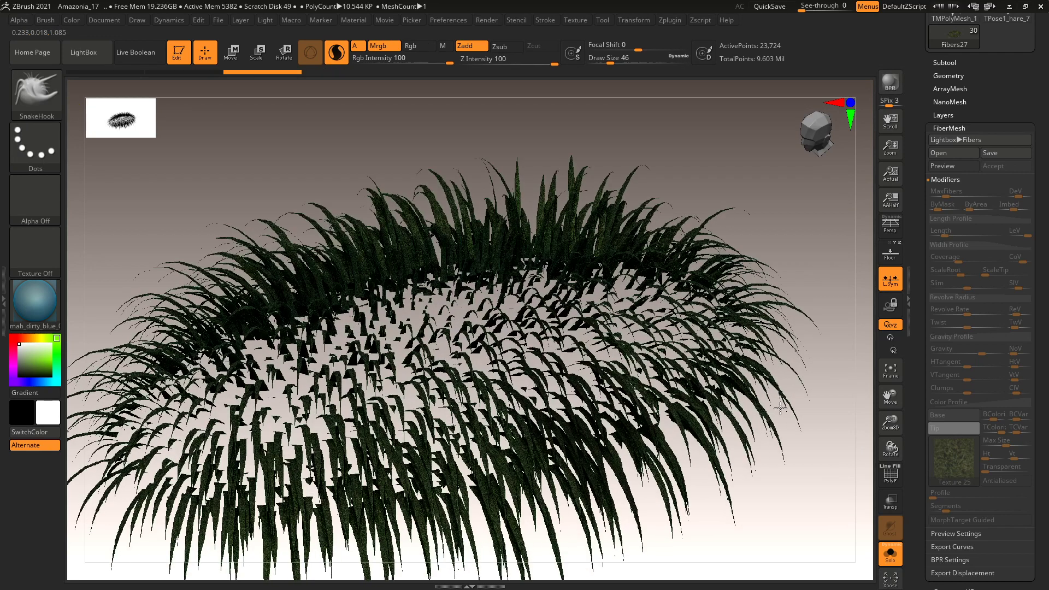
key(ctrl)
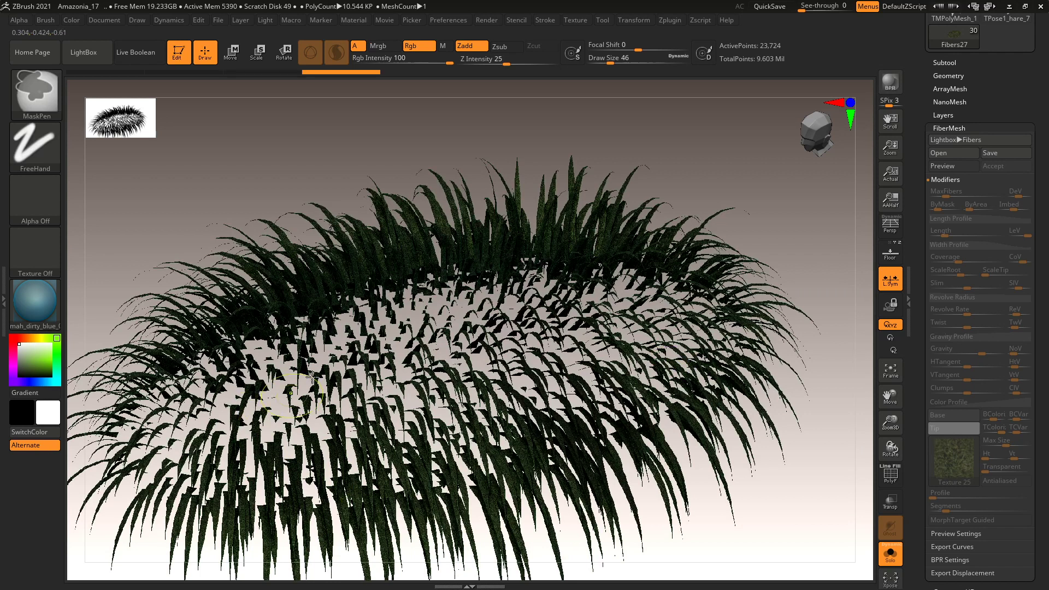
Apply the SkinShade4 material to the grass.
click(39, 303)
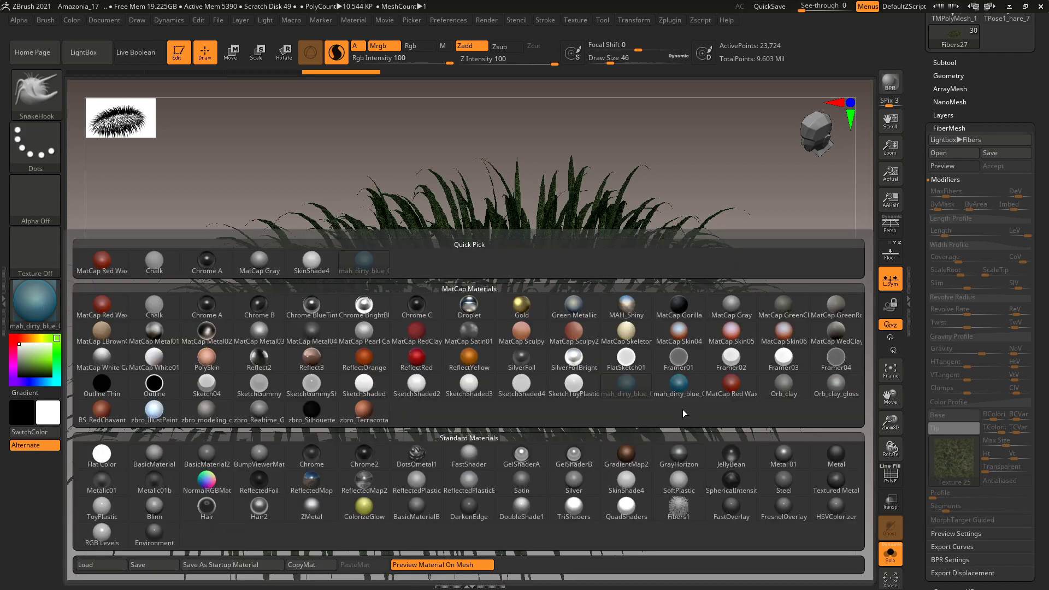
click(620, 481)
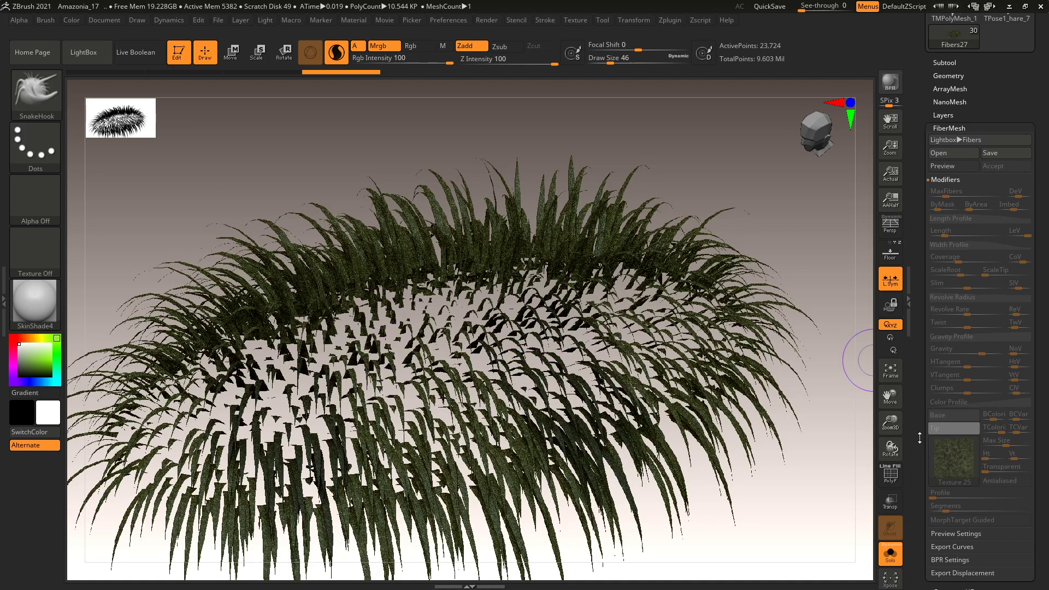
scroll(920, 438, down, 1)
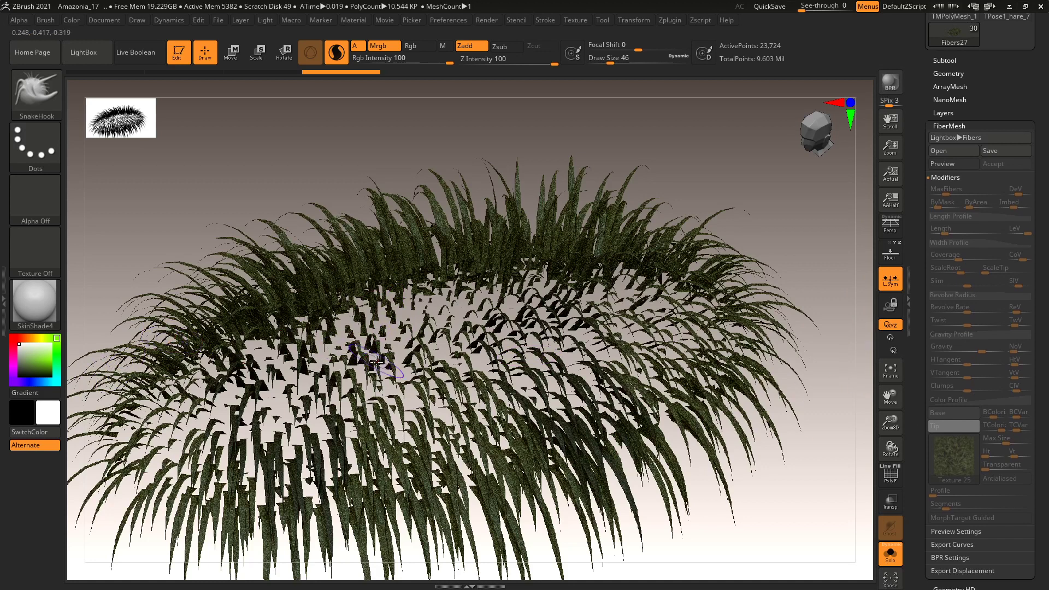
Paint masks over the lower grass fibers from several angles, then collapse FiberMesh.
key(ctrl)
mouse_move(538, 423)
ctrl+mouse_down()
mouse_move(568, 513)
mouse_move(514, 481)
mouse_move(563, 547)
ctrl+mouse_up()
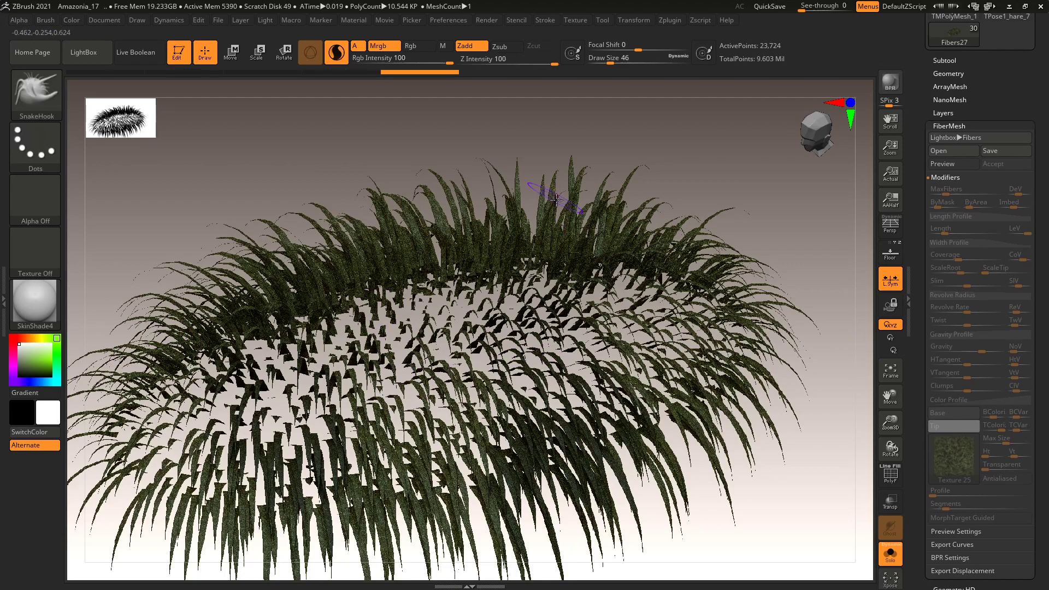
mouse_move(710, 195)
mouse_down()
mouse_move(721, 215)
mouse_move(517, 379)
mouse_move(235, 342)
mouse_move(207, 431)
mouse_move(224, 492)
mouse_up()
key(ctrl)
mouse_move(626, 486)
mouse_down()
mouse_move(625, 443)
mouse_move(492, 415)
mouse_move(339, 464)
mouse_move(246, 475)
mouse_move(212, 418)
mouse_up()
drag(773, 363, 800, 361)
key(ctrl)
ctrl+drag(749, 382, 678, 481)
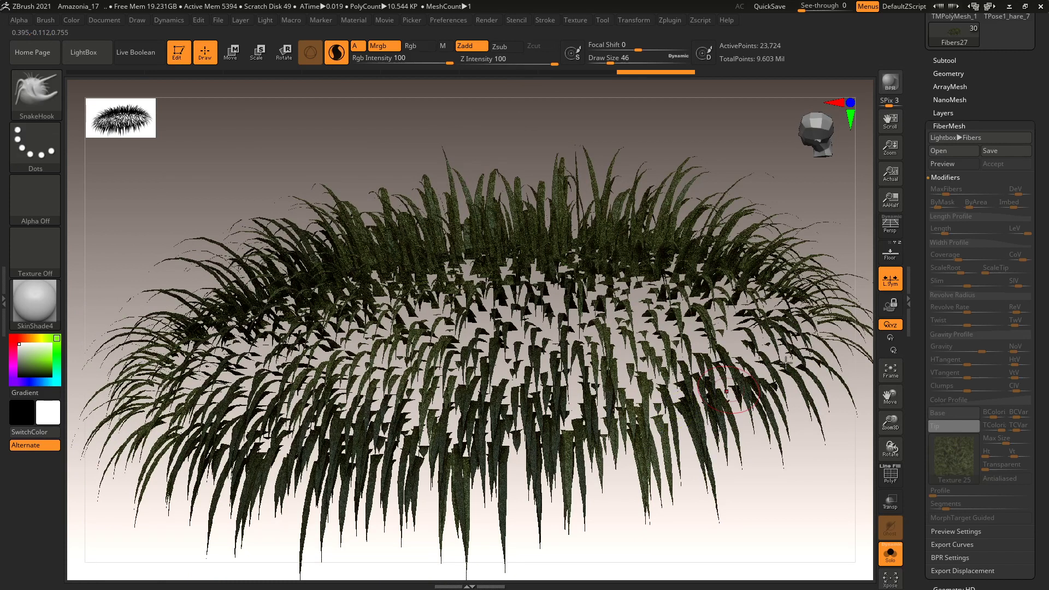
click(949, 125)
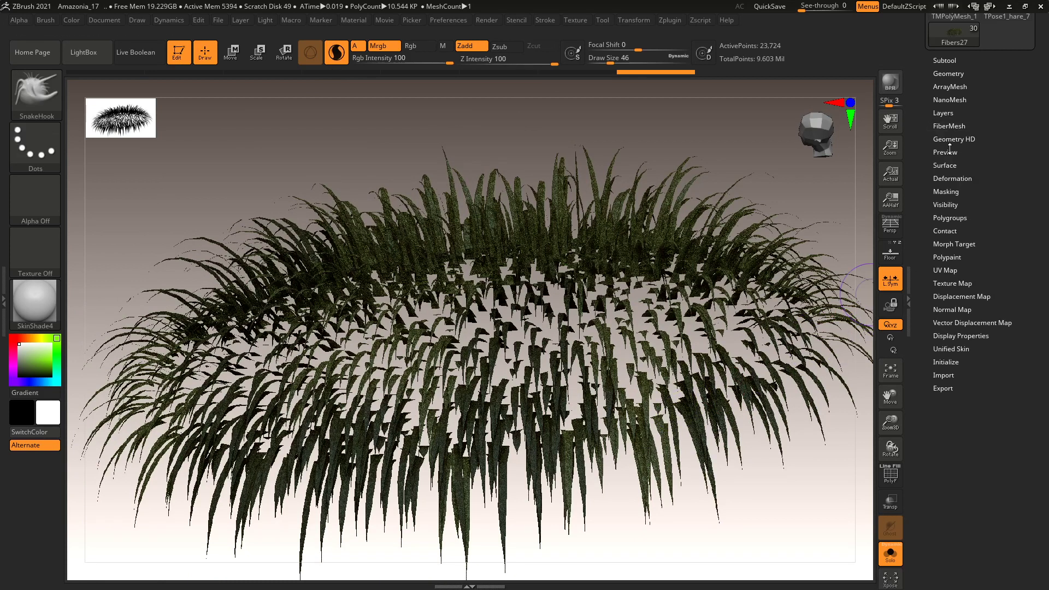
Grow the mask across the grass with Tool > Masking > GrowMask.
click(950, 192)
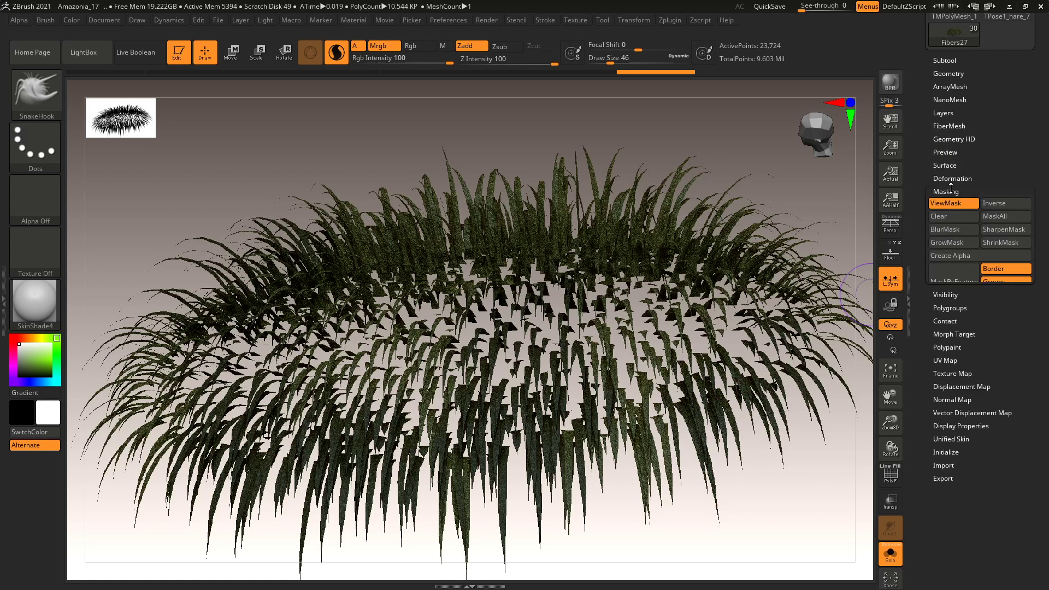
click(963, 244)
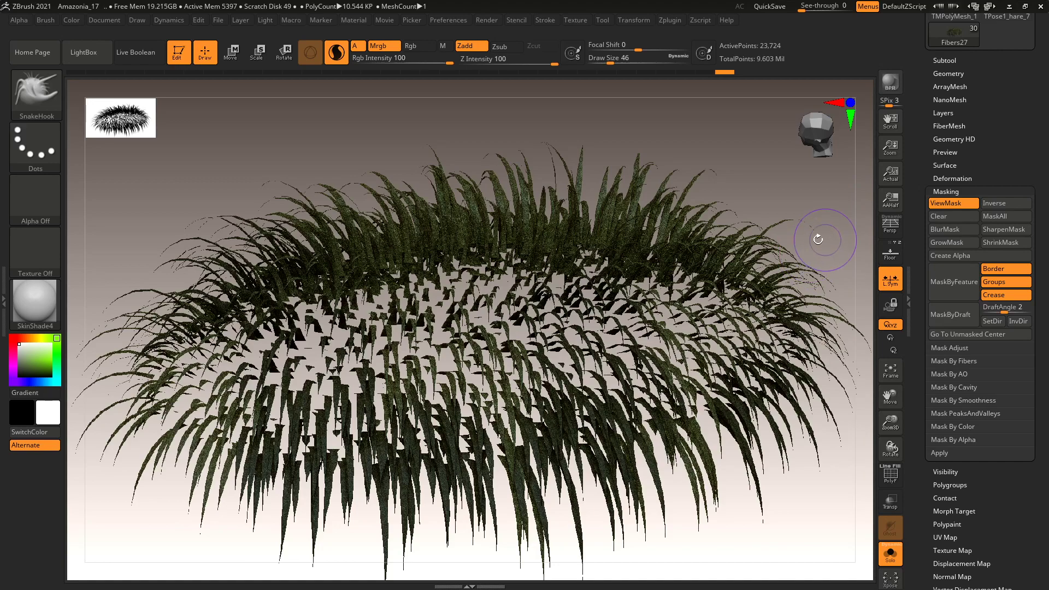
drag(752, 242, 762, 262)
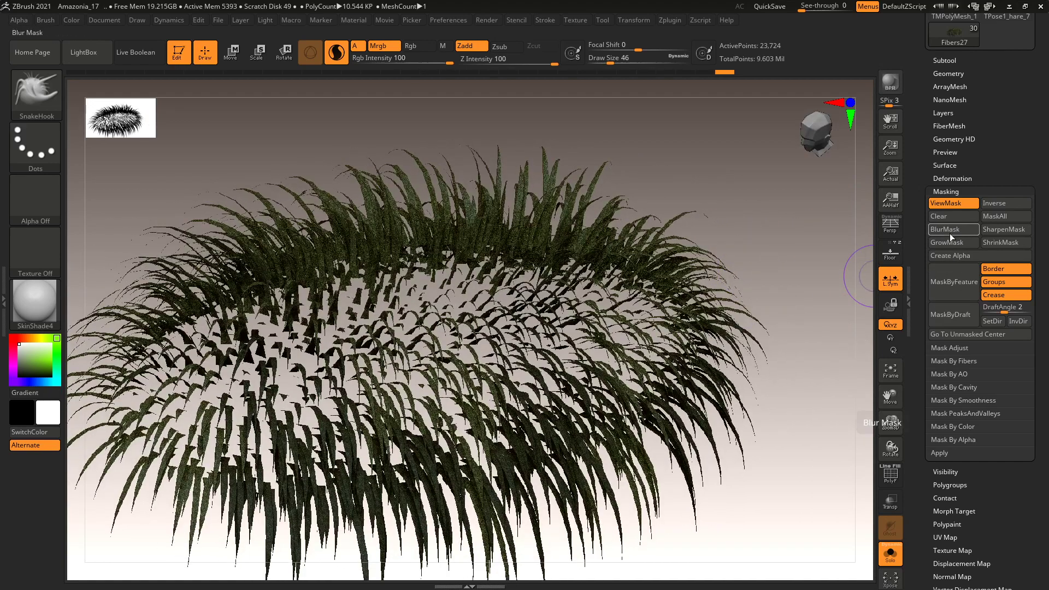
alt+drag(824, 269, 820, 251)
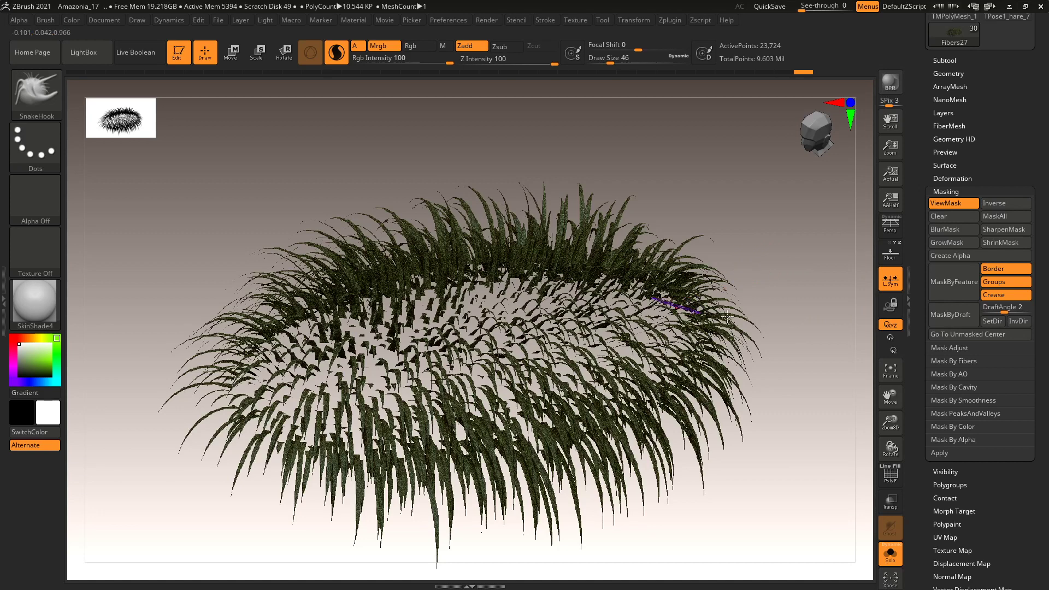
Turn on the PolyF polygroup wireframe on the grass mesh.
mouse_move(813, 241)
ctrl+right_down()
mouse_move(799, 272)
mouse_move(745, 295)
ctrl+right_up()
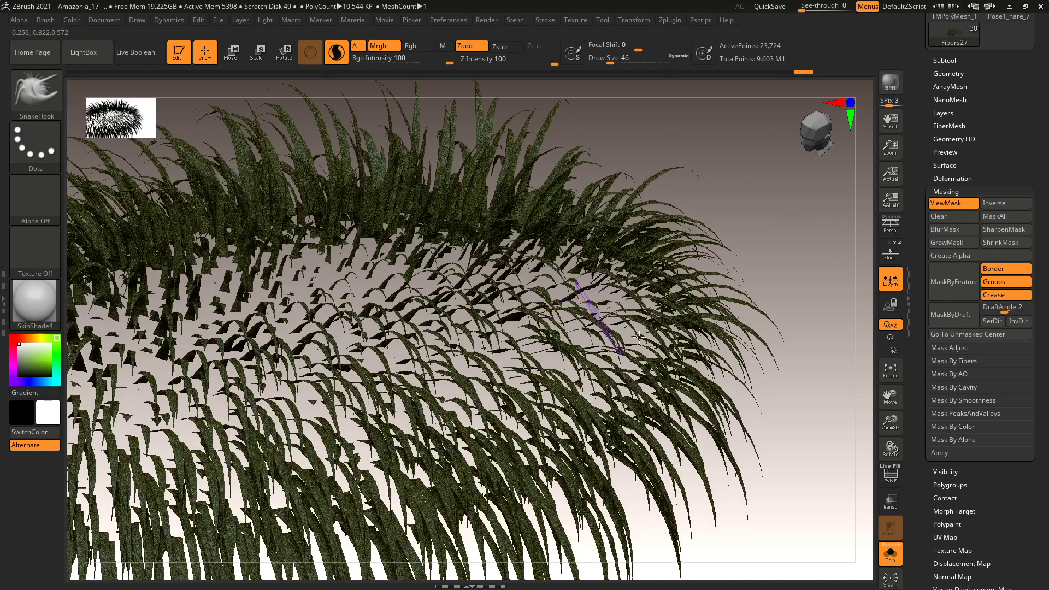
click(889, 480)
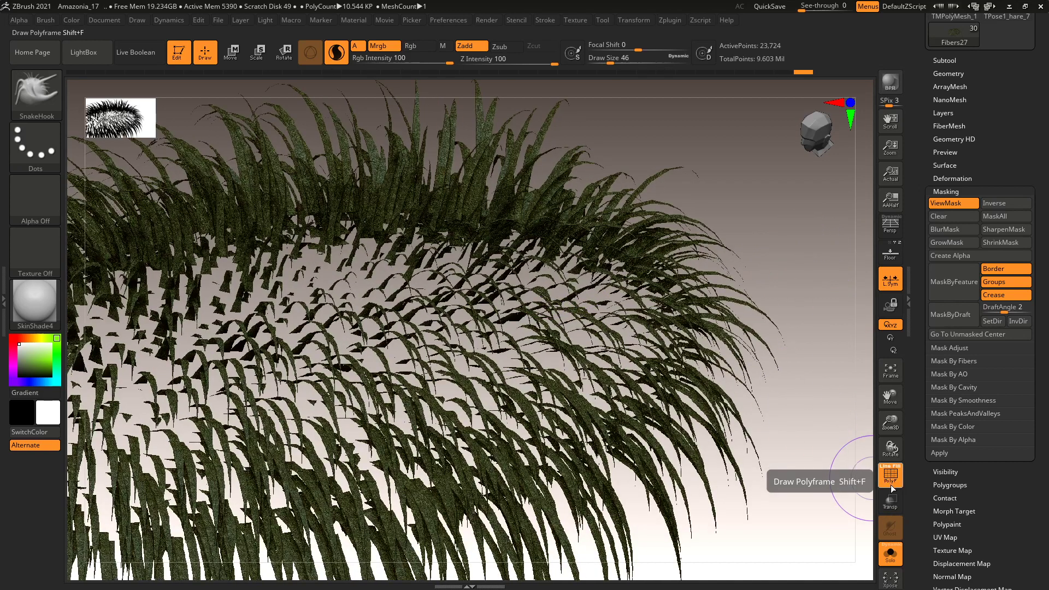
key(ctrl+shift)
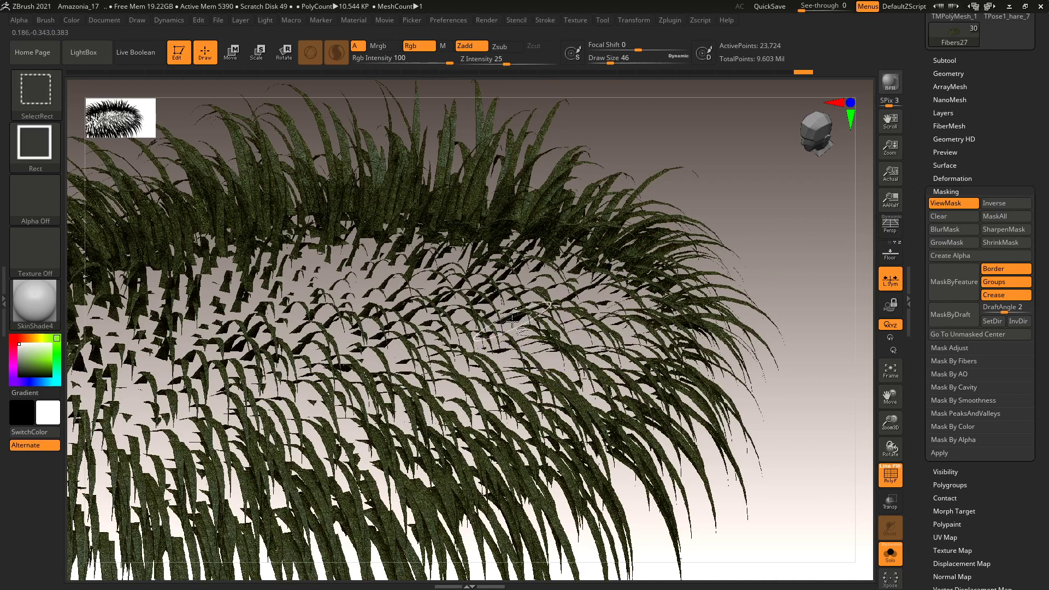
Hide the lower-left fibers by isolating a polygroup, then turn off Solo to show the hare scene.
ctrl+shift+click(512, 322)
mouse_move(683, 377)
alt+mouse_down()
mouse_move(714, 331)
mouse_move(686, 297)
mouse_move(690, 376)
mouse_move(655, 314)
mouse_move(686, 360)
mouse_move(649, 408)
mouse_move(644, 389)
mouse_move(628, 392)
alt+mouse_up()
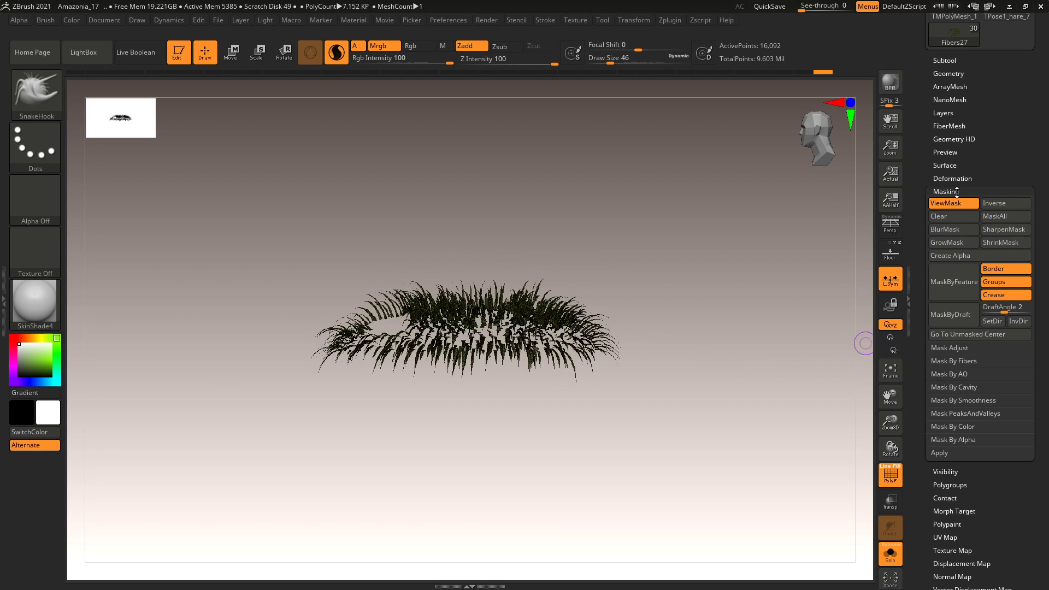
click(890, 554)
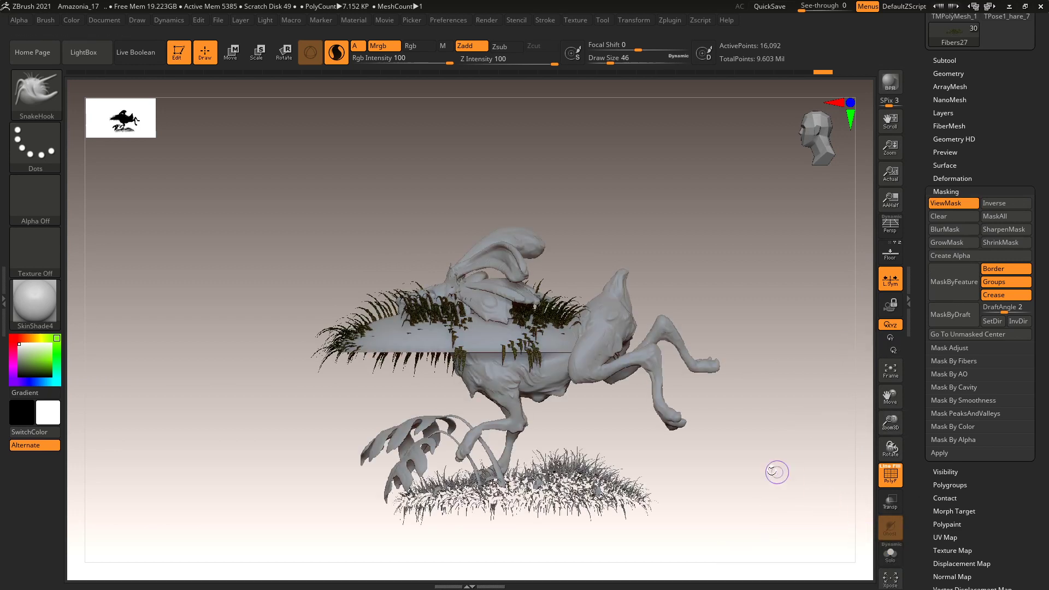
drag(768, 470, 705, 450)
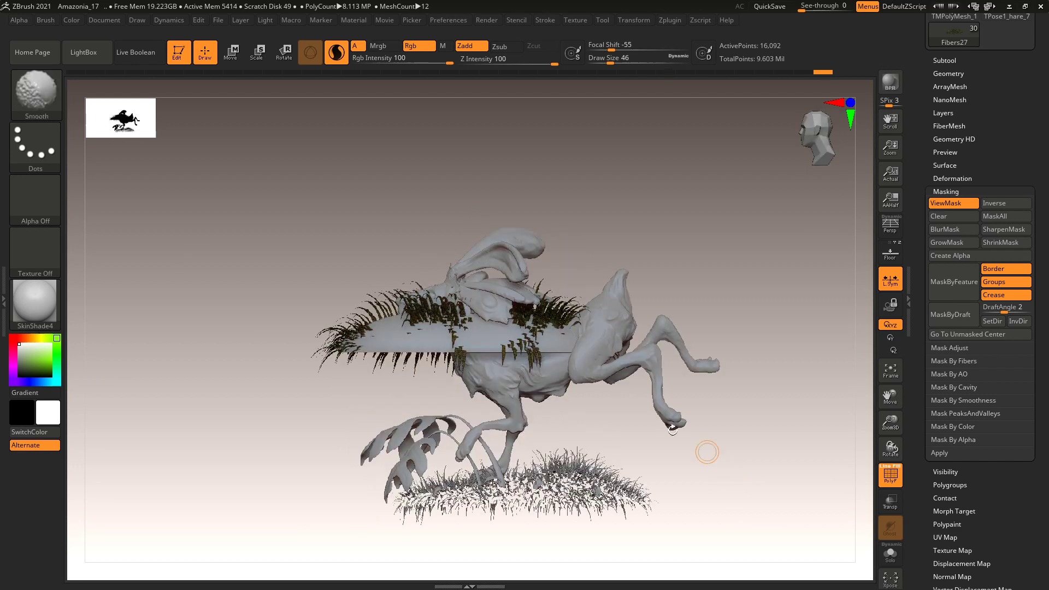
Move the Fibers27 grass subtool higher and further left with the gizmo.
click(945, 60)
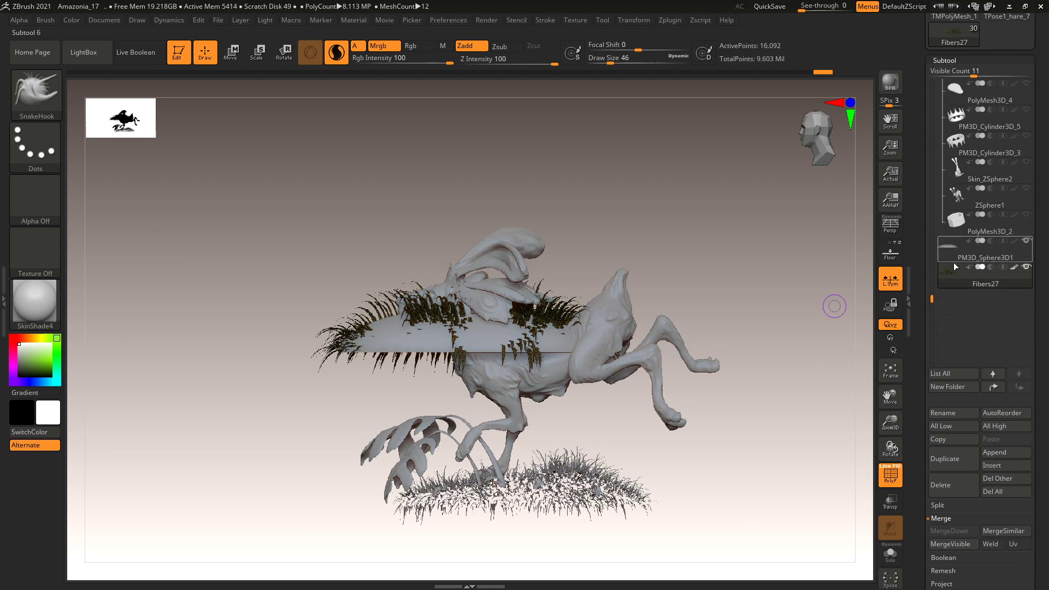
drag(932, 300, 925, 281)
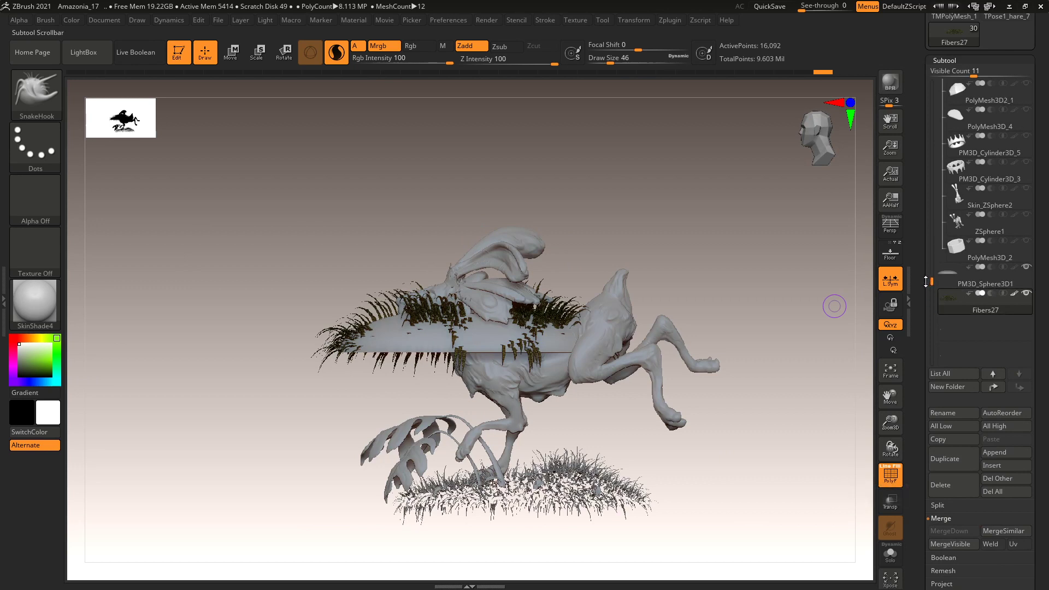
mouse_move(1001, 288)
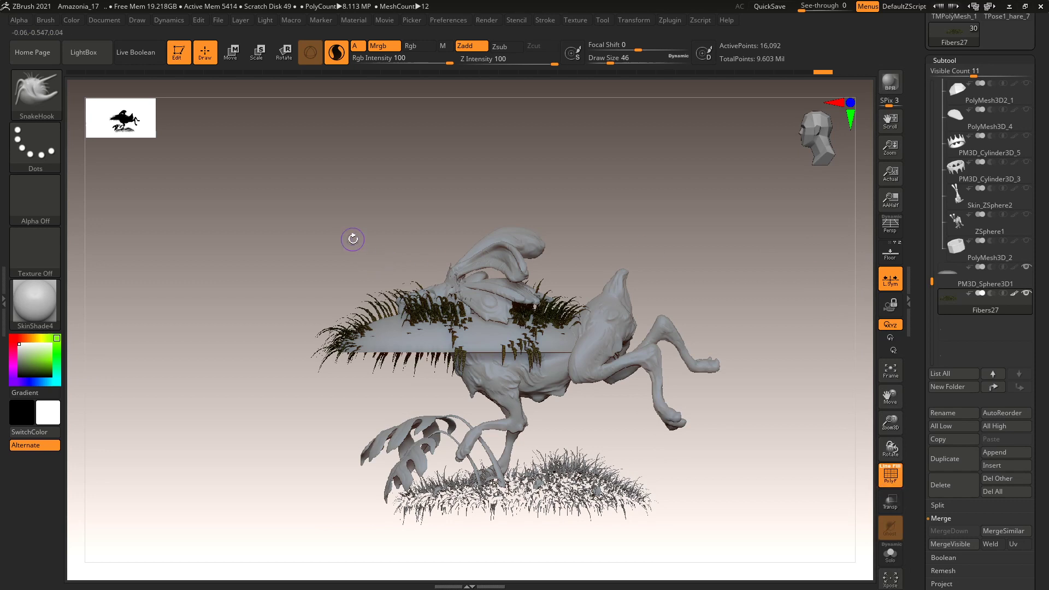
key(w)
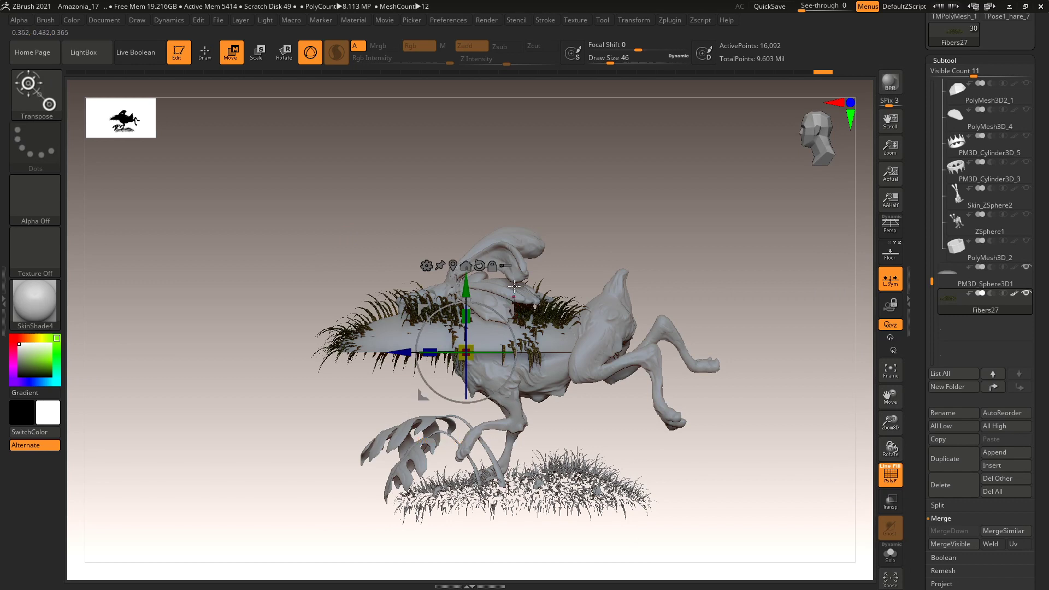
drag(509, 310, 495, 266)
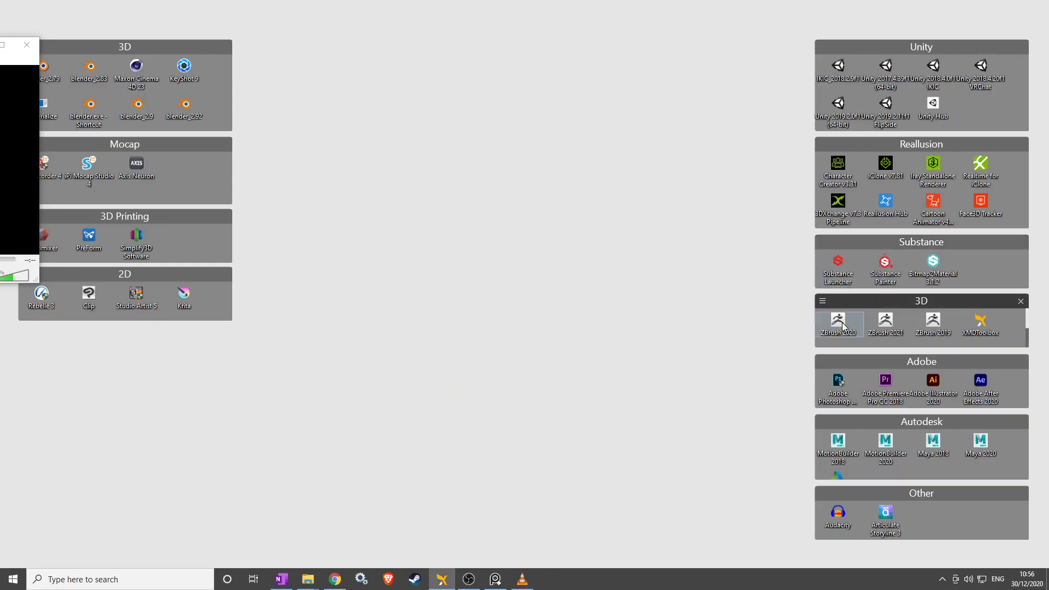
Launch ZBrush 2021 from its shortcut in the 3D desktop fence.
double_click(887, 326)
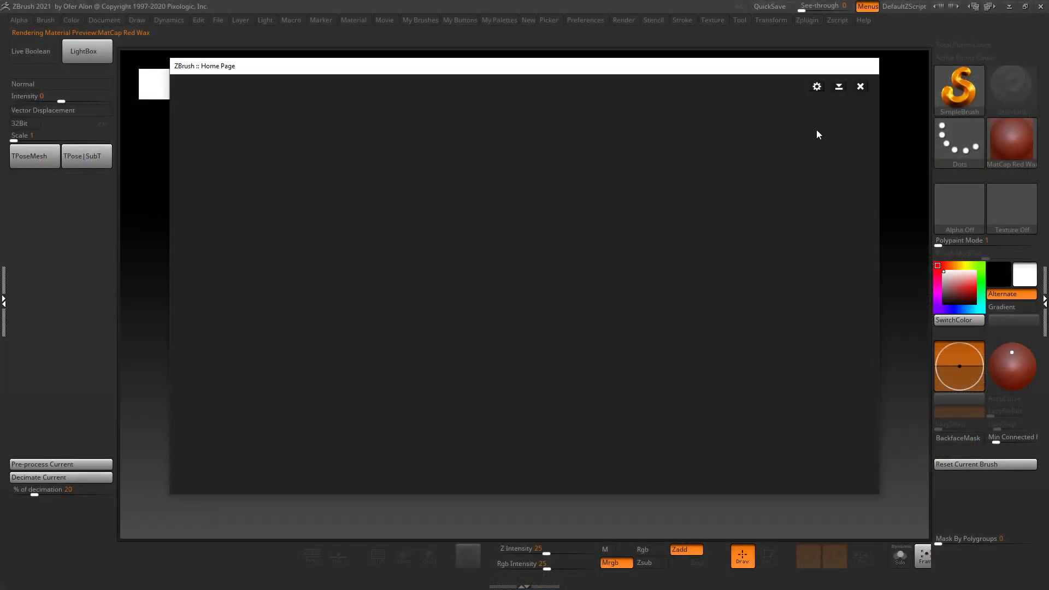
Dismiss the Home Page and crash notice, then load QuickSave QS_3213.zpr.
click(860, 86)
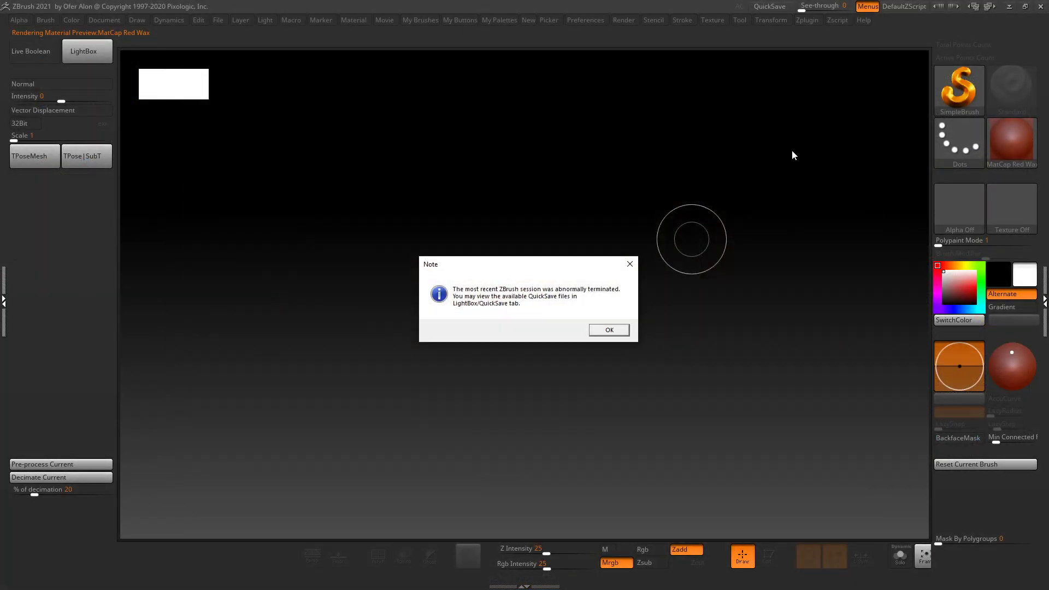
click(608, 330)
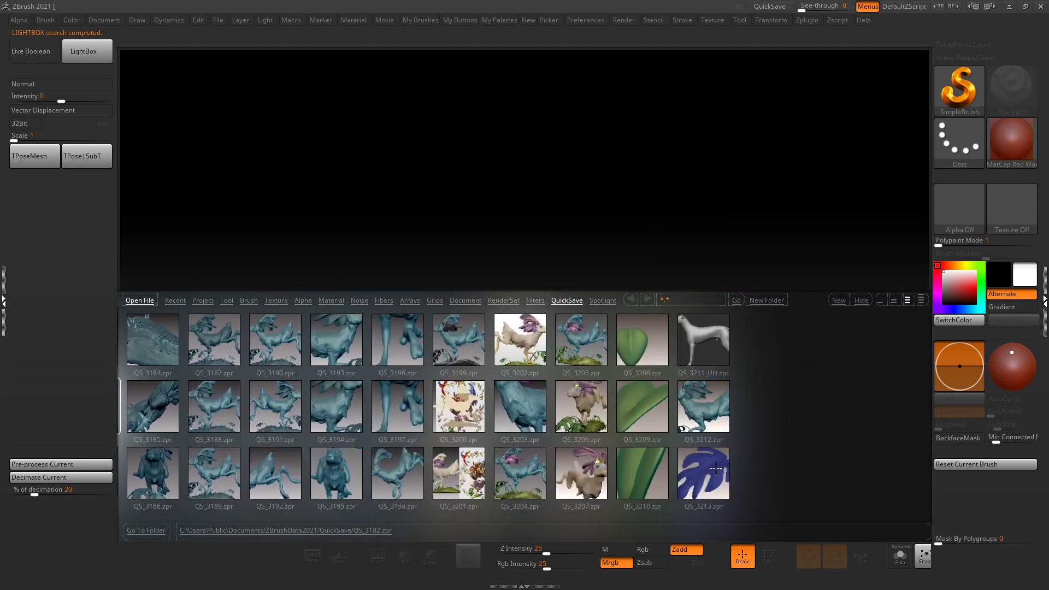
click(717, 475)
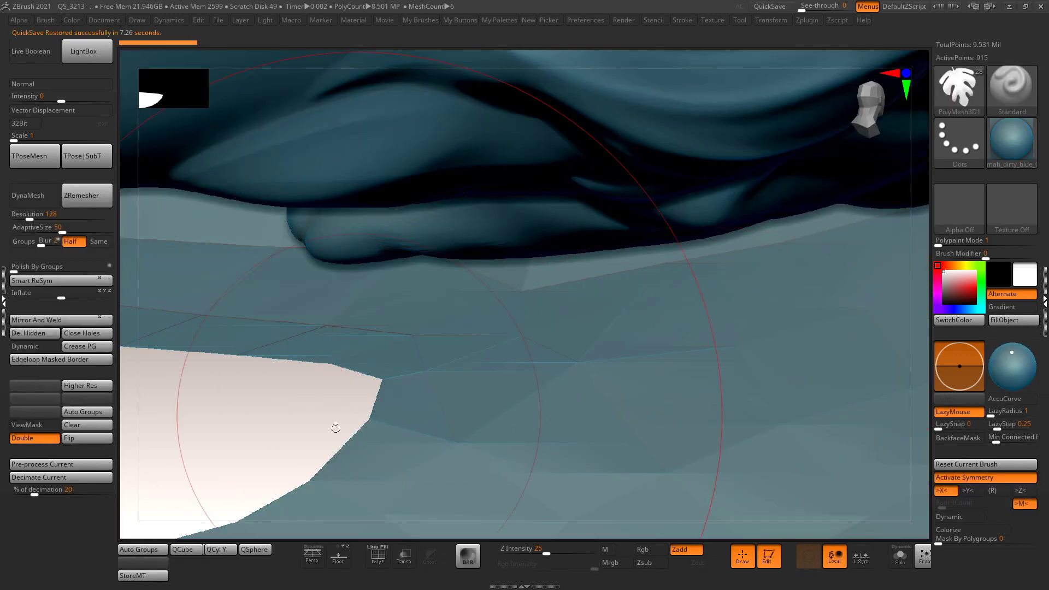
drag(336, 428, 684, 419)
drag(778, 382, 780, 349)
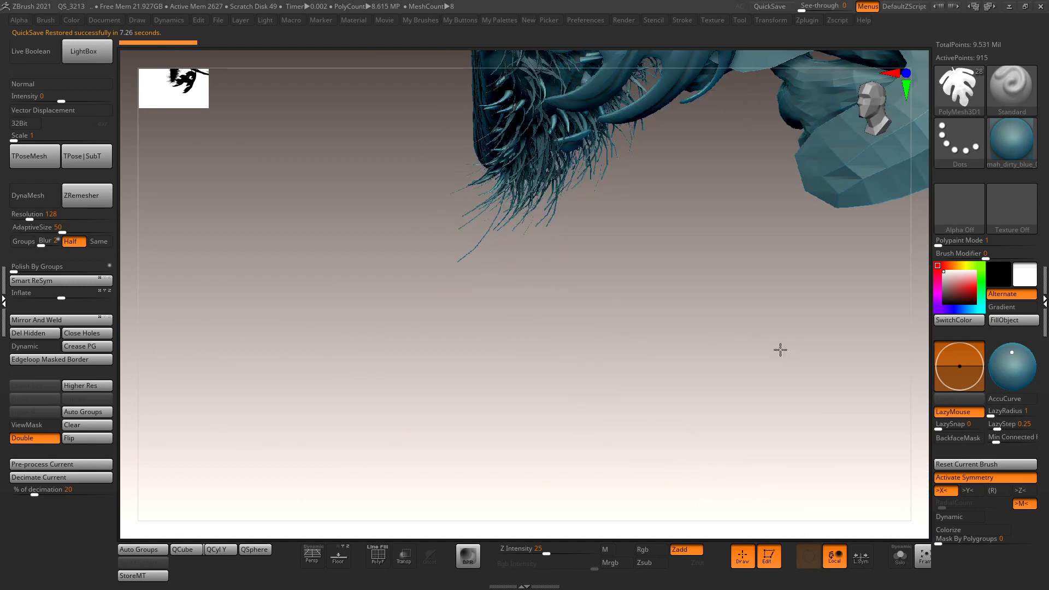
Frame the restored hare scene and orbit to a front view of the large leaf.
drag(761, 386, 856, 329)
key(f)
drag(374, 432, 339, 361)
drag(507, 468, 782, 362)
drag(670, 404, 683, 275)
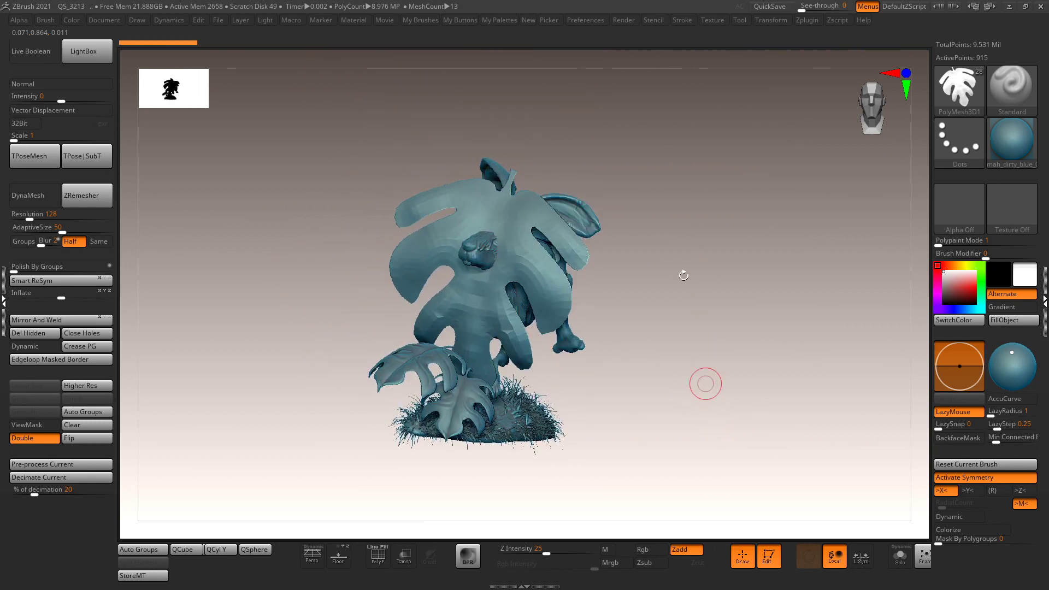
Cancel a File > Open to keep the current project, then turn to a side view.
click(217, 22)
click(243, 41)
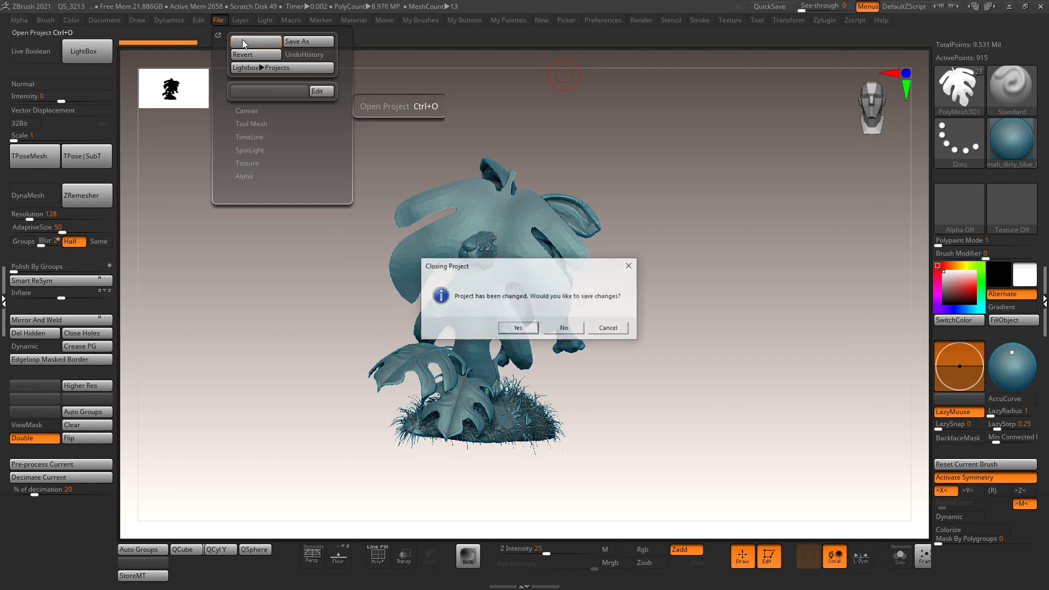
click(609, 329)
drag(637, 328, 493, 320)
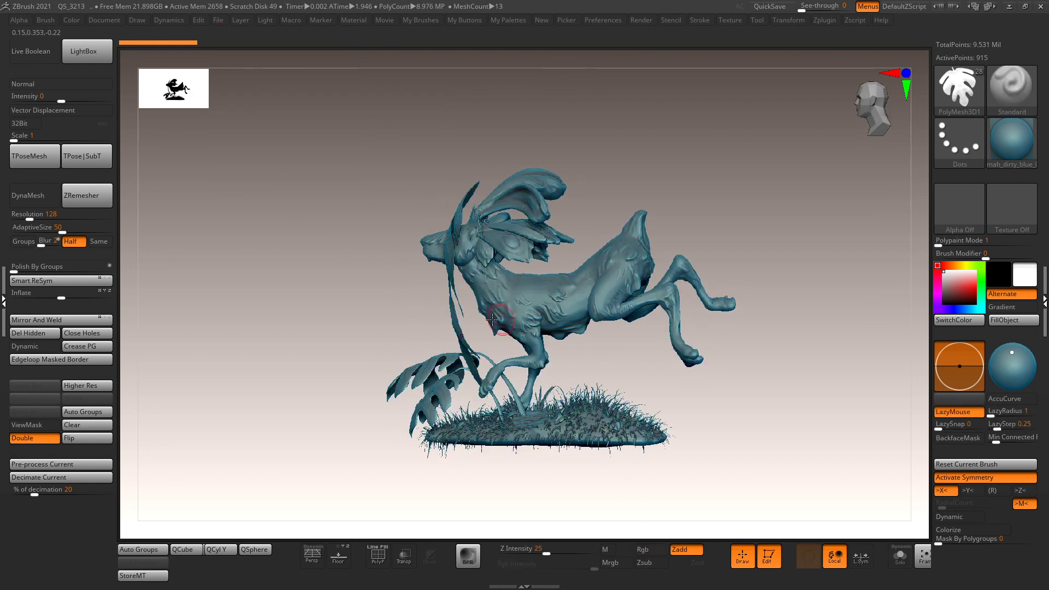
key(ctrl+shift)
Move the PolyMesh3D1 subtool into the Wip folder and make Floor the active subtool.
click(932, 298)
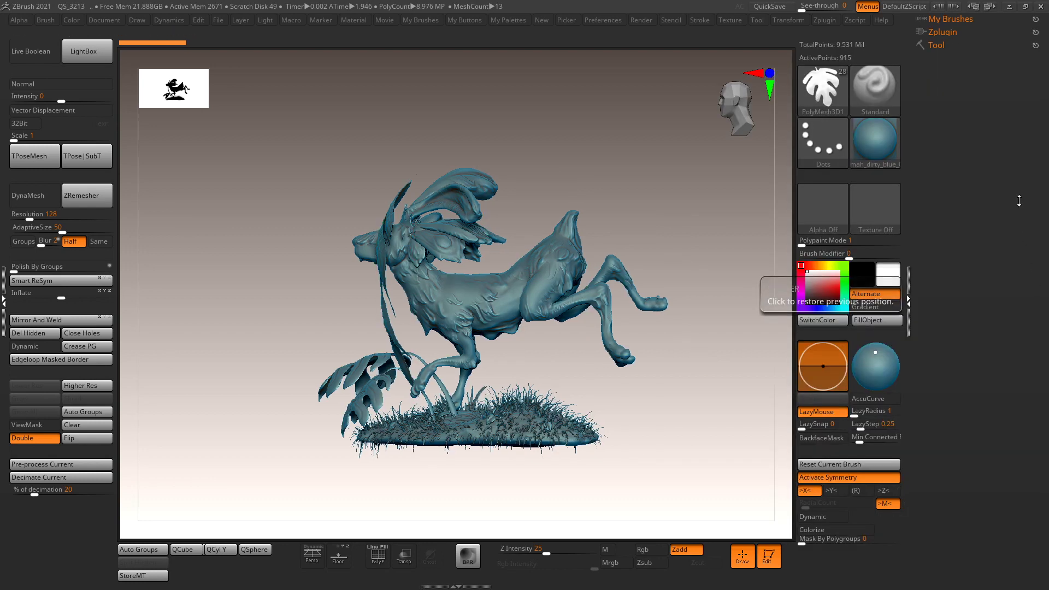
click(937, 45)
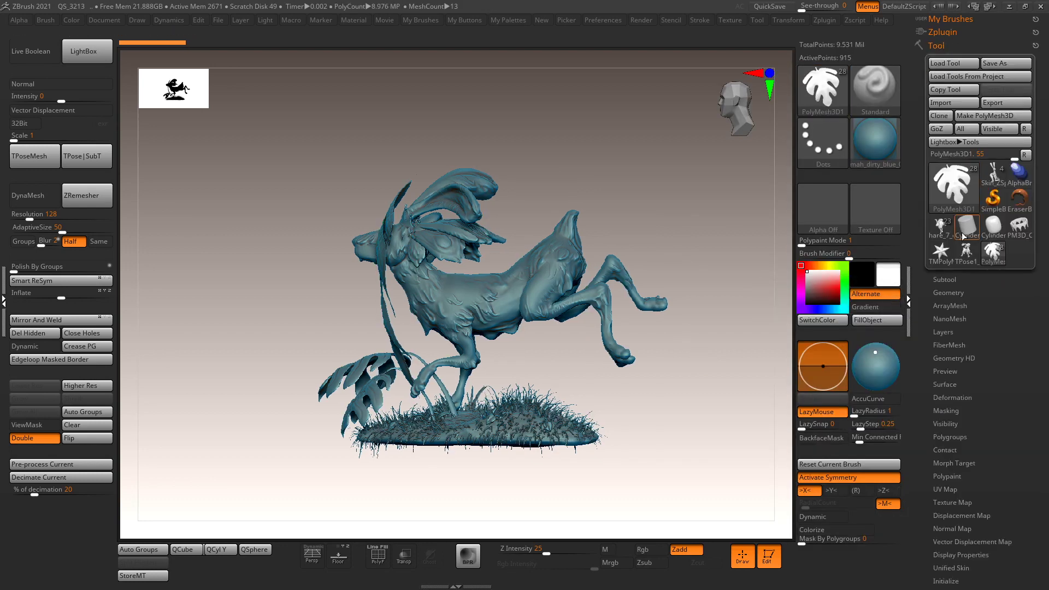
click(945, 280)
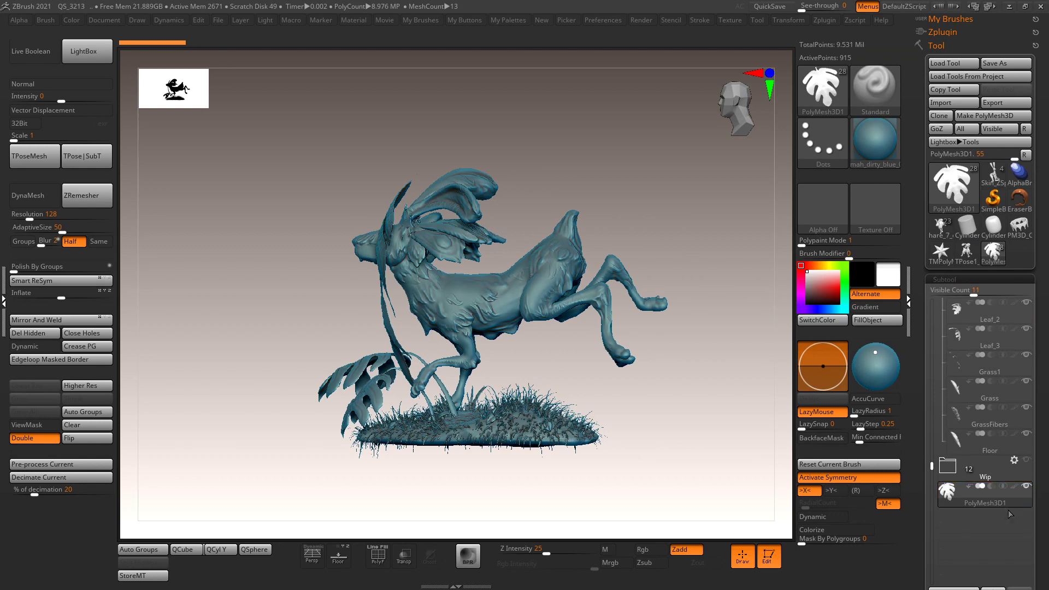
drag(932, 466, 932, 443)
drag(979, 515, 965, 498)
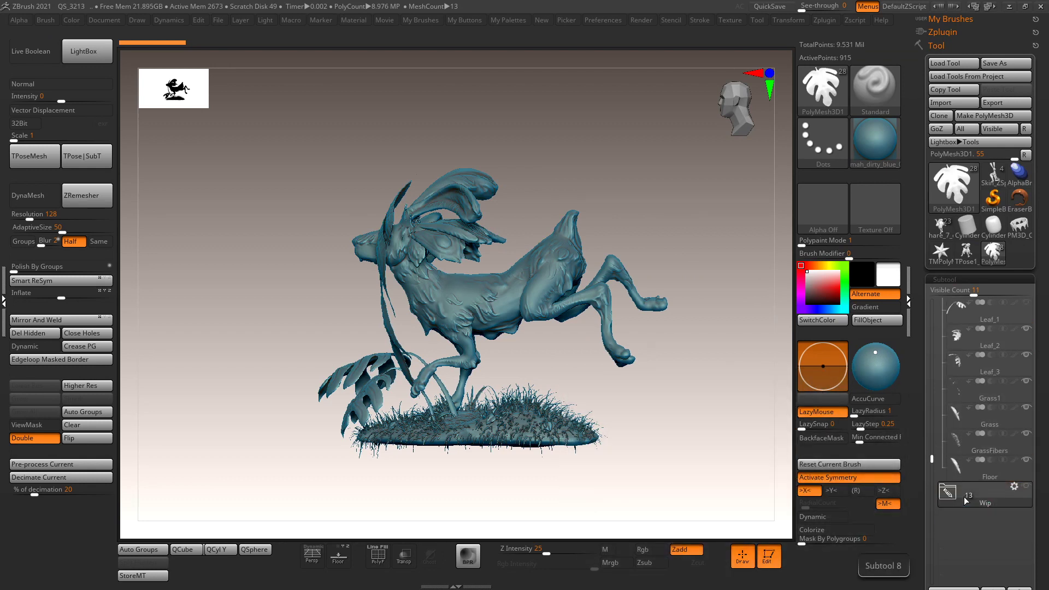
click(984, 468)
mouse_move(680, 438)
mouse_down()
mouse_move(691, 438)
mouse_move(625, 415)
mouse_move(697, 355)
mouse_move(672, 321)
mouse_up()
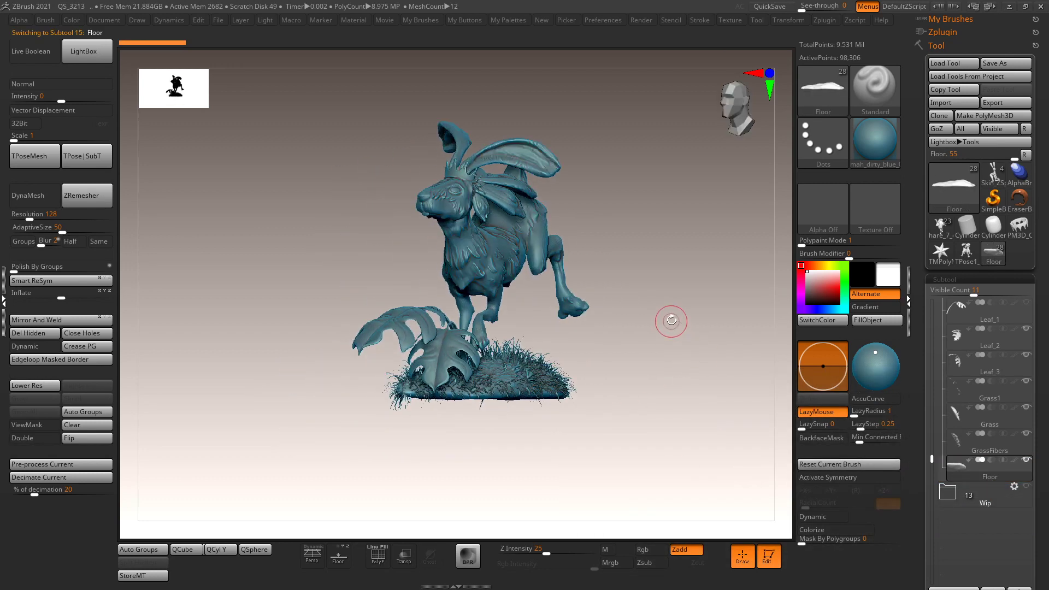
Reset the interface with Preferences > Config > Restore Standard UI.
click(605, 20)
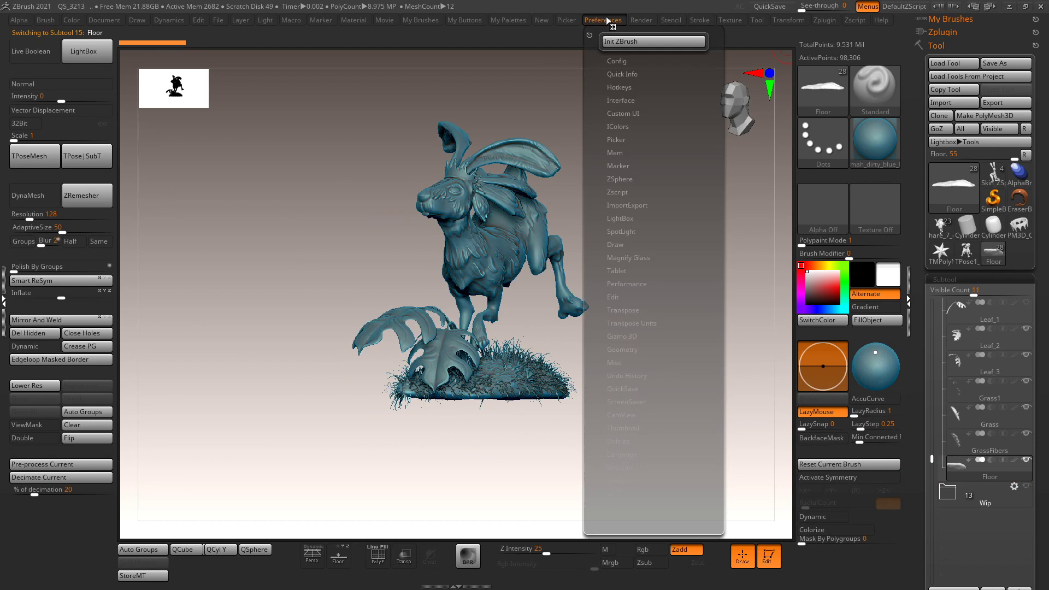
click(620, 61)
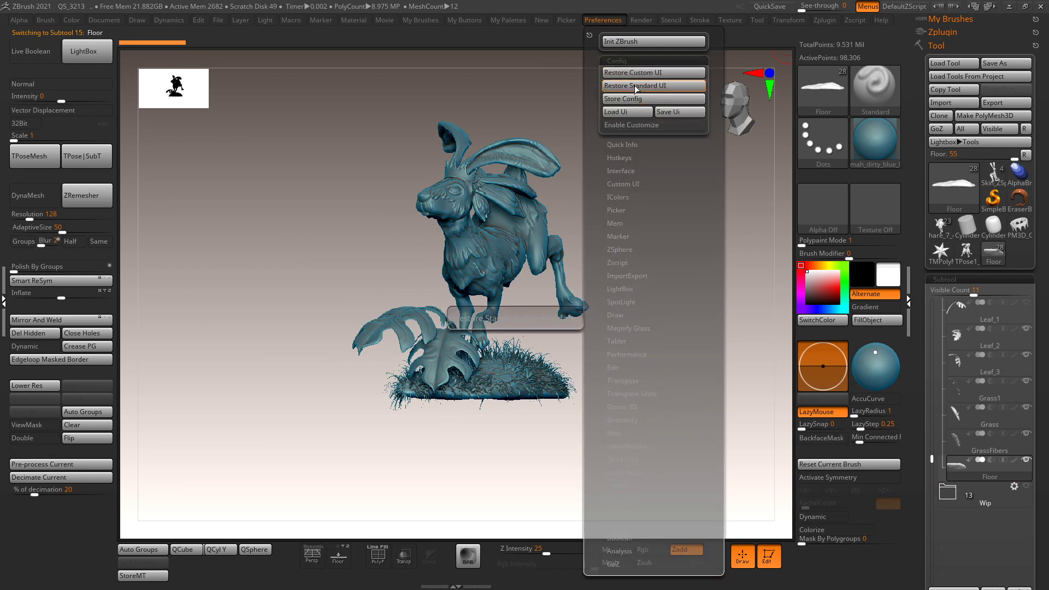
click(635, 85)
mouse_move(719, 214)
mouse_down()
mouse_move(716, 295)
mouse_move(728, 286)
mouse_move(726, 236)
mouse_move(717, 272)
mouse_up()
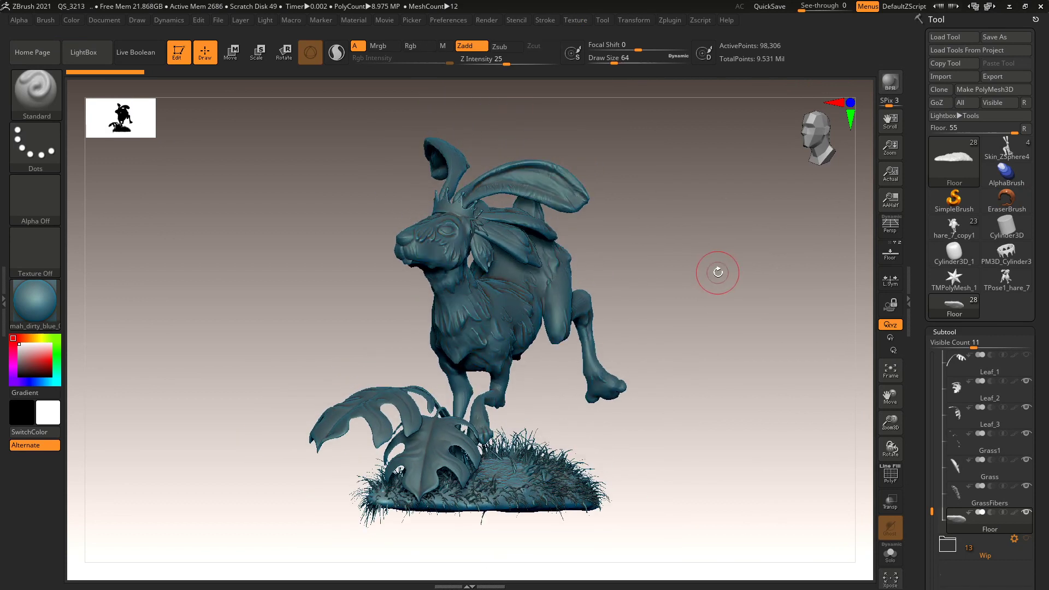
Check the Performance preferences, inspect the grassy base from several angles, and scroll the Subtool palette.
click(458, 21)
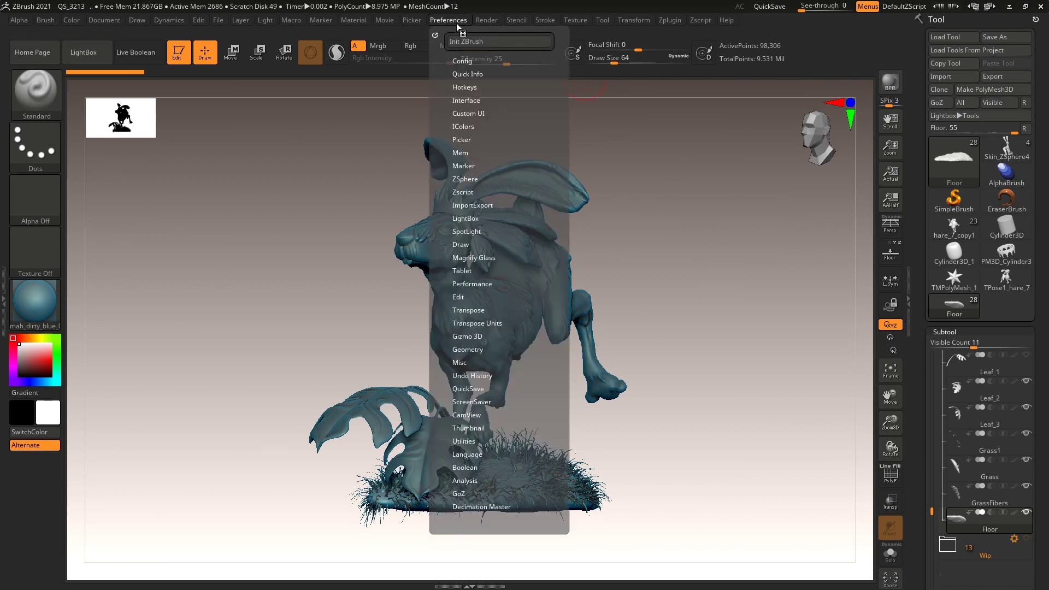
click(472, 284)
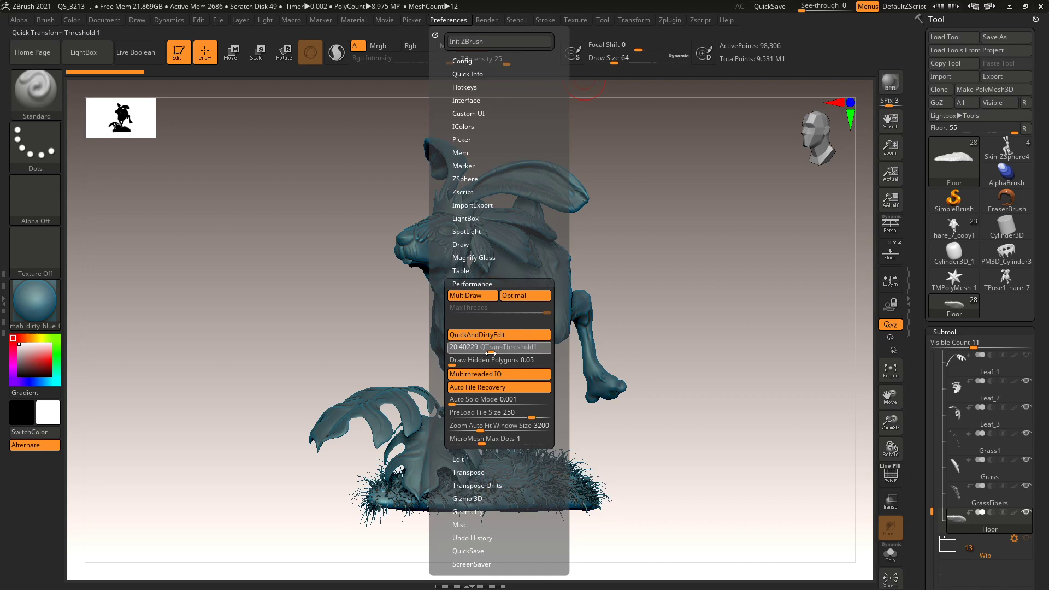
mouse_move(704, 342)
mouse_down()
mouse_move(687, 352)
mouse_move(608, 312)
mouse_move(627, 378)
mouse_up()
mouse_move(667, 352)
alt+mouse_down()
mouse_move(637, 271)
mouse_move(646, 281)
mouse_move(544, 341)
alt+mouse_up()
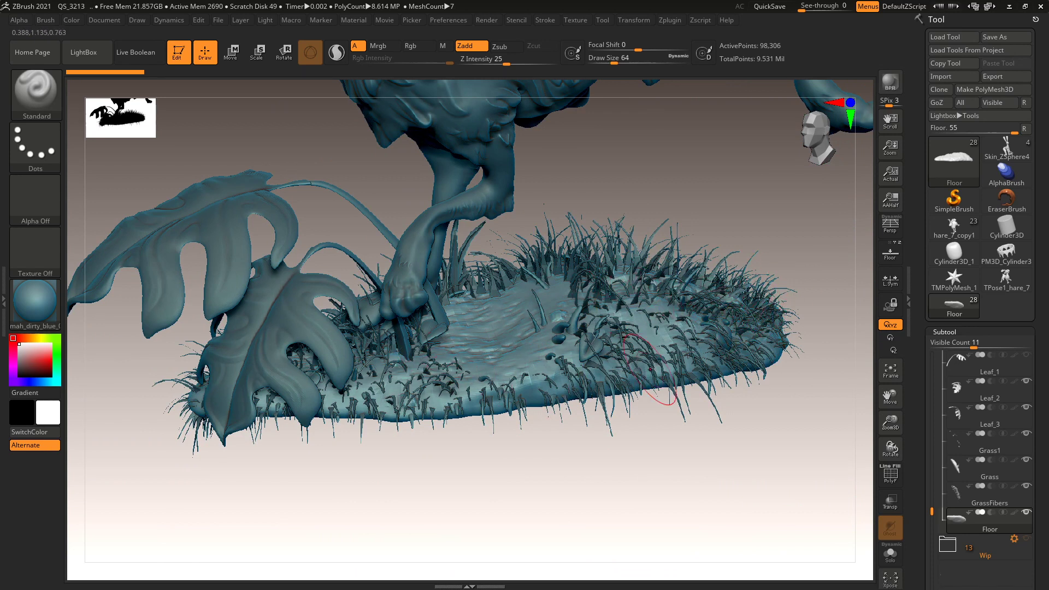
drag(738, 434, 733, 419)
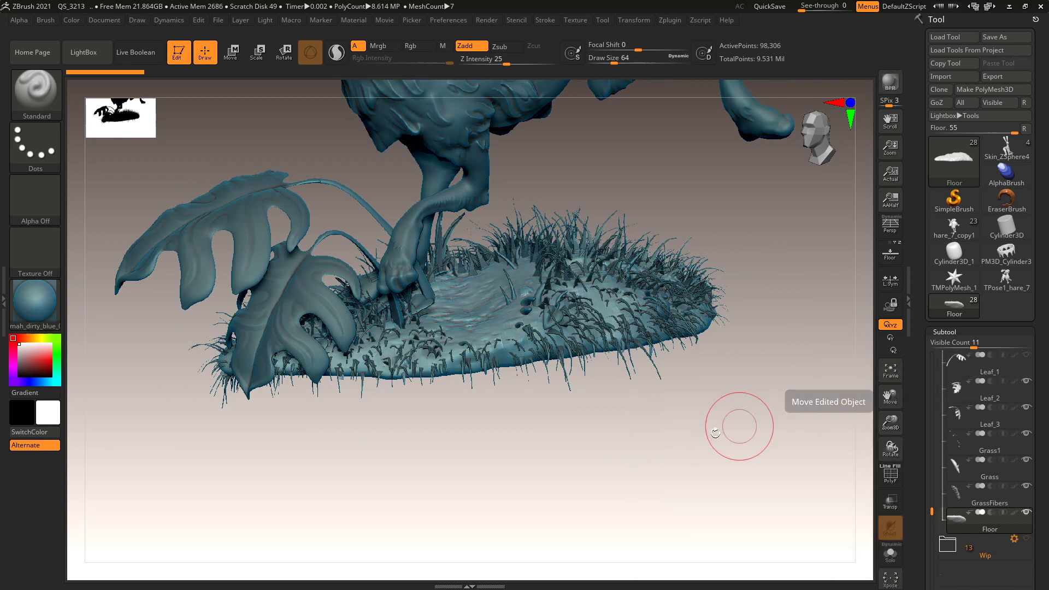
mouse_move(703, 445)
mouse_down()
mouse_move(732, 470)
mouse_move(740, 433)
mouse_up()
scroll(910, 339, down, 5)
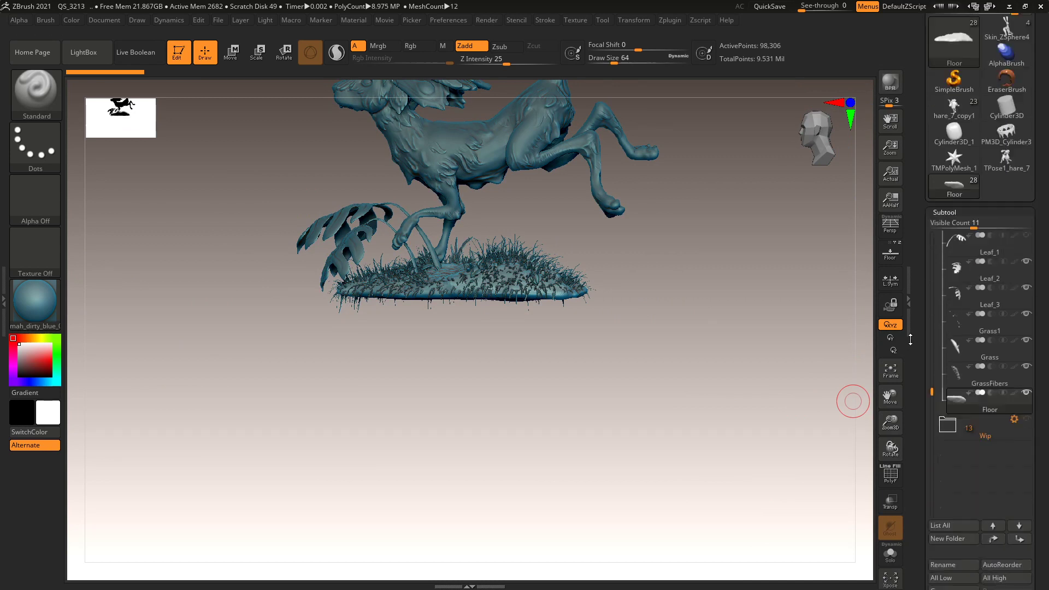
scroll(911, 340, down, 5)
Insert a PolyMesh3D as a new subtool.
click(1016, 438)
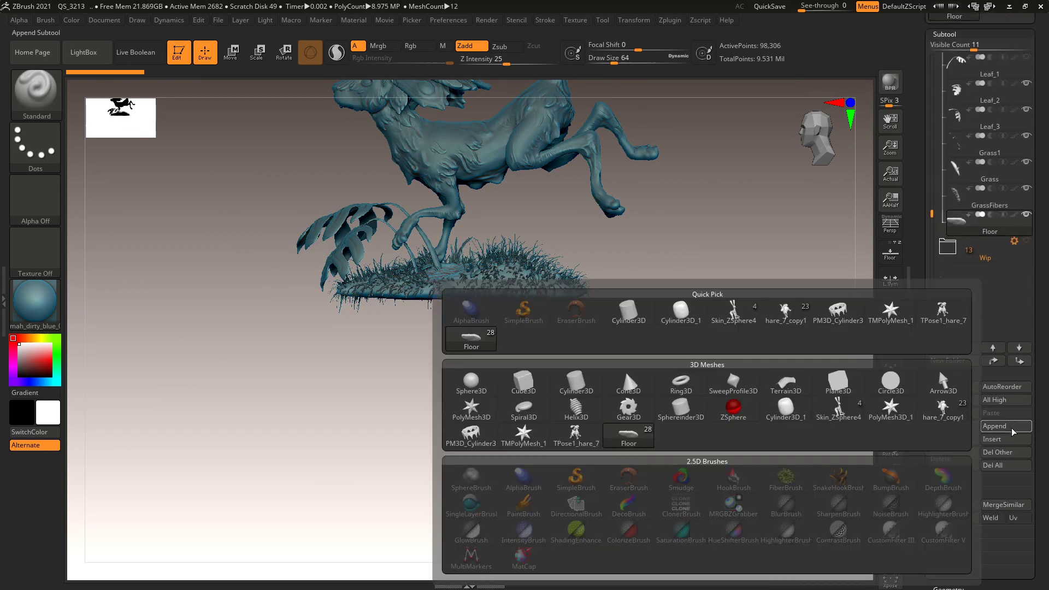
click(489, 417)
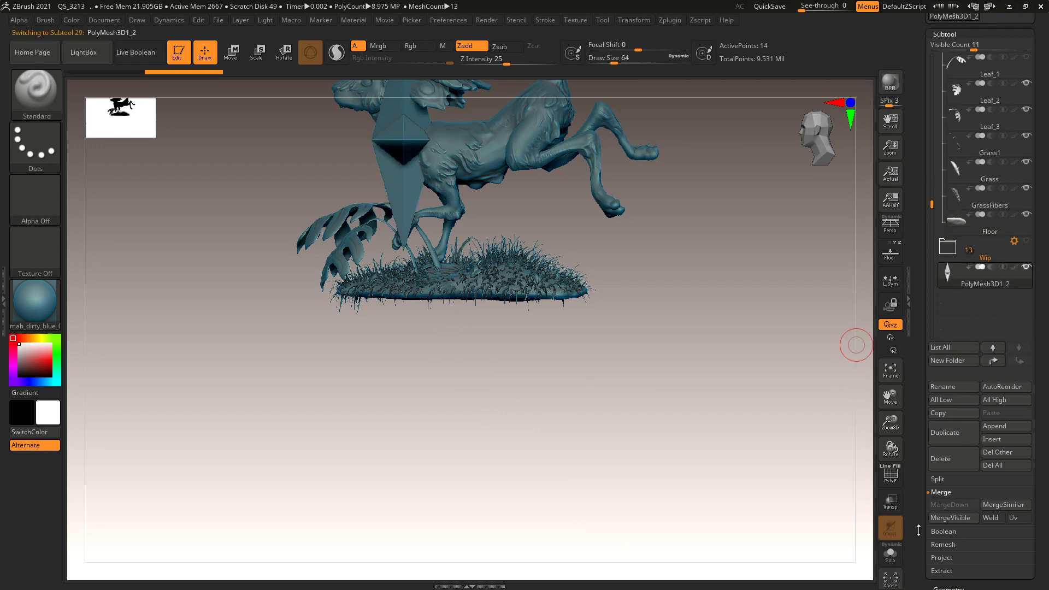
scroll(909, 413, down, 10)
scroll(910, 414, down, 1)
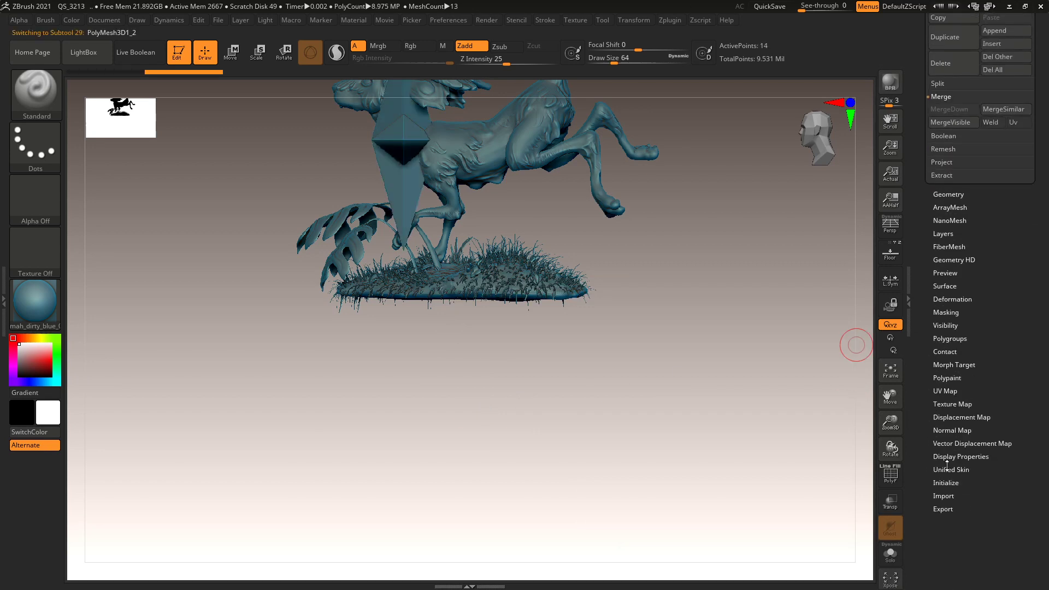
Initialize the new subtool as a QSphere and turn on Solo mode.
click(950, 482)
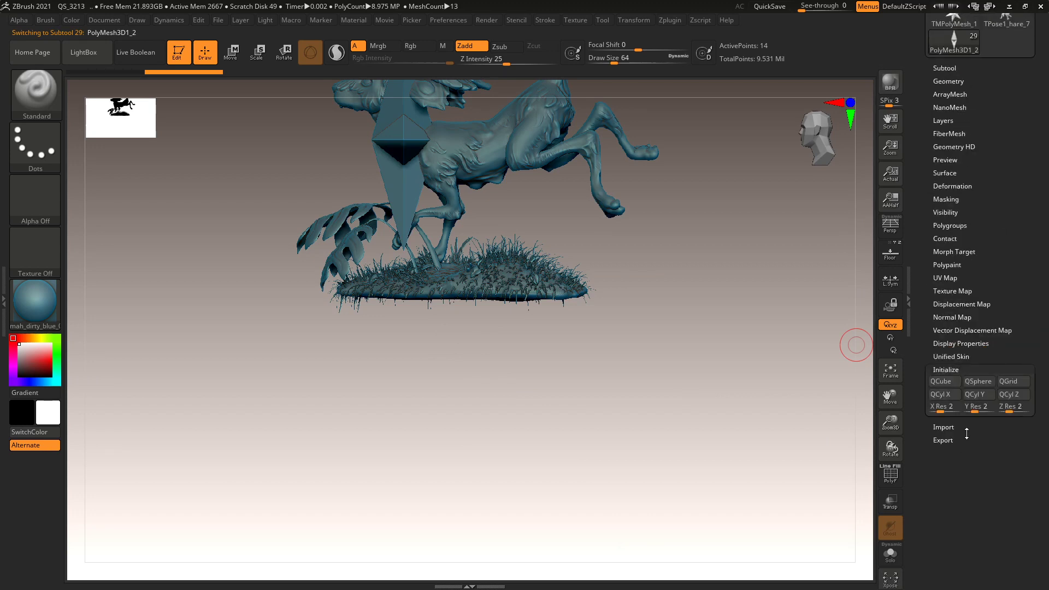
click(977, 382)
drag(736, 300, 868, 473)
click(890, 556)
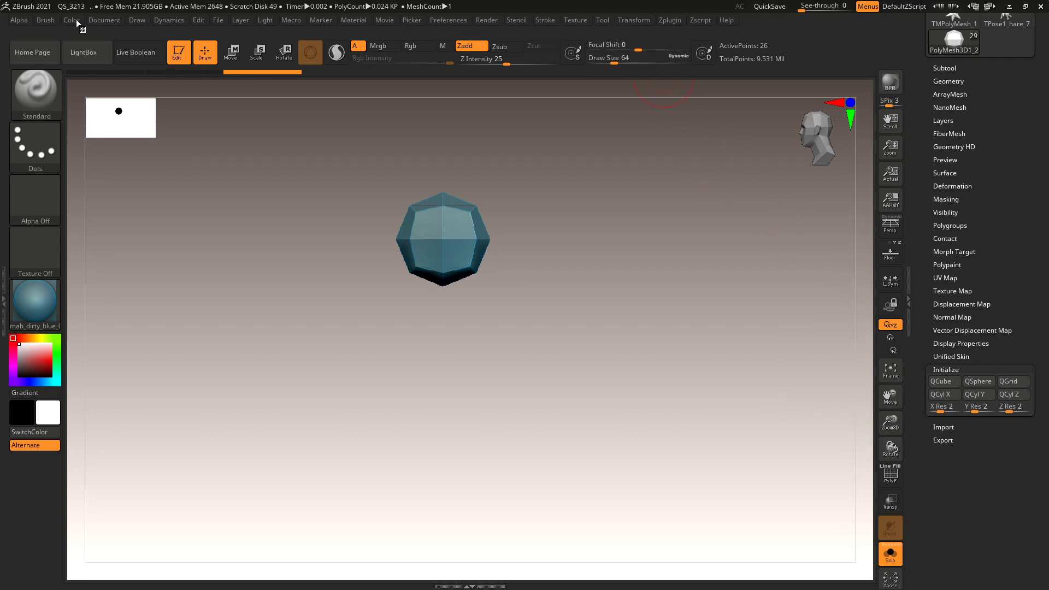
Mask the sphere, flatten it vertically to 0.485 with the gizmo, and scale it up about three times.
click(99, 19)
click(633, 20)
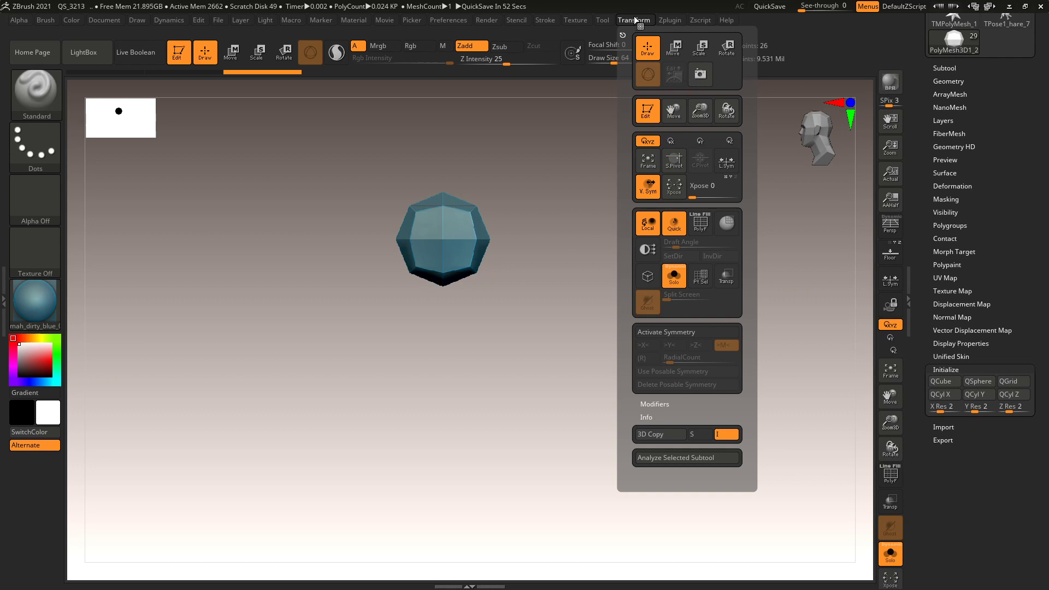
ctrl+drag(270, 342, 566, 232)
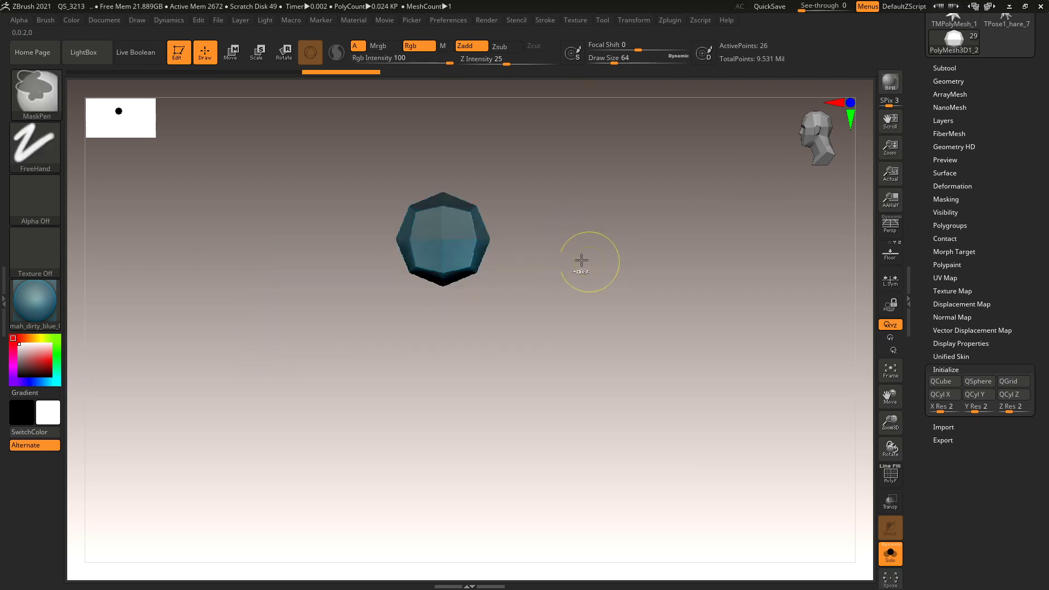
key(w)
drag(444, 203, 452, 282)
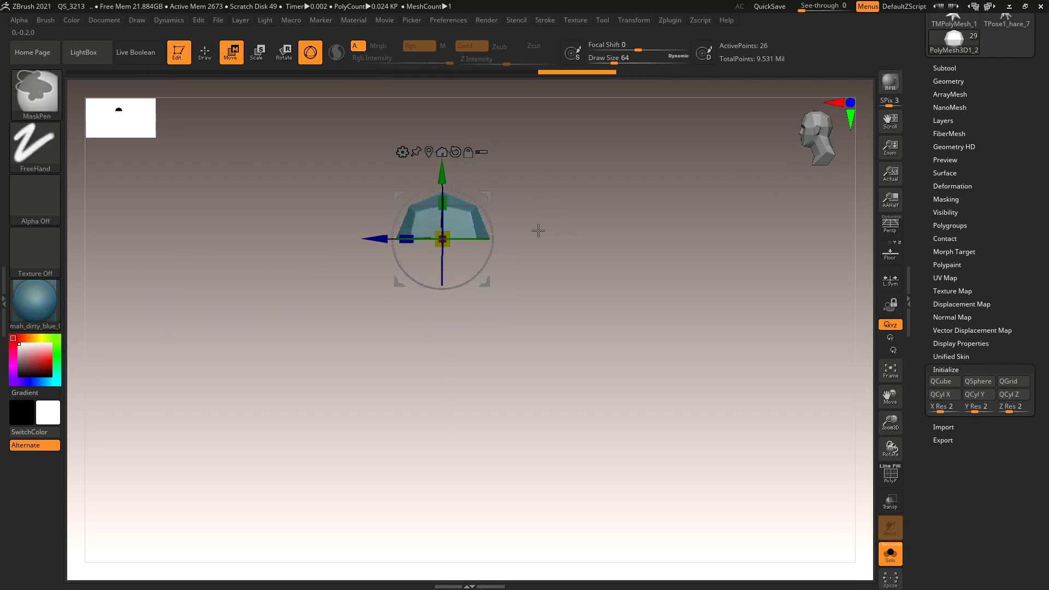
drag(444, 204, 447, 219)
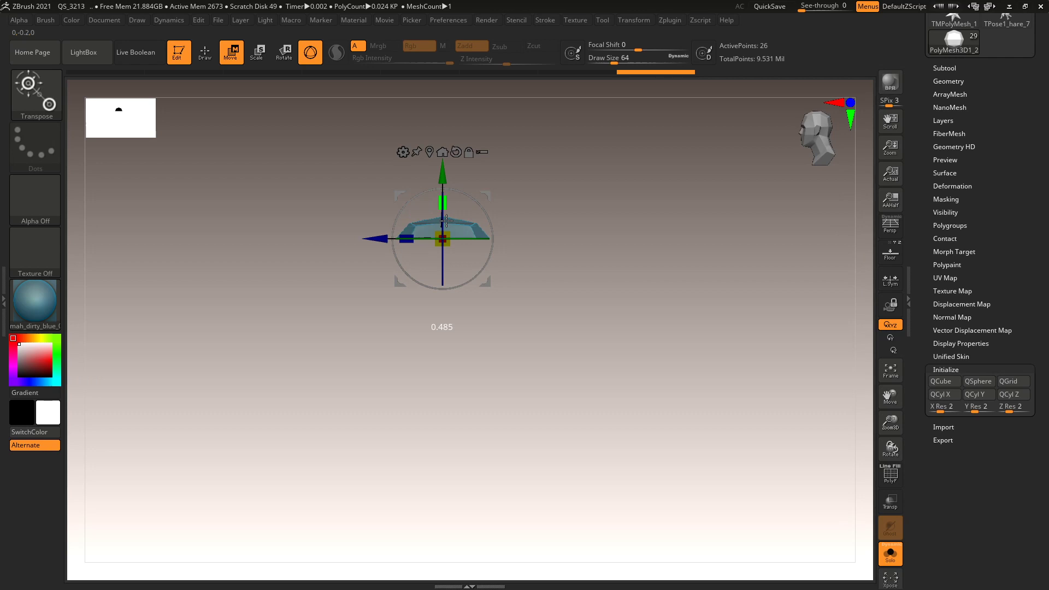
drag(571, 257, 712, 307)
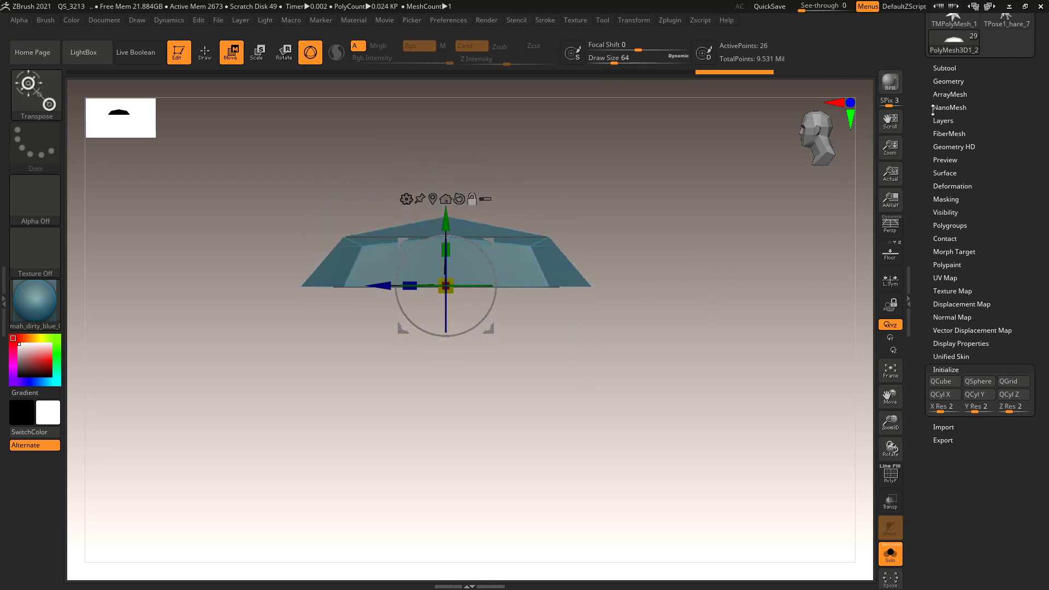
Squash the octagon shape further vertically and subdivide it three times to level 4.
click(948, 82)
drag(678, 372, 607, 322)
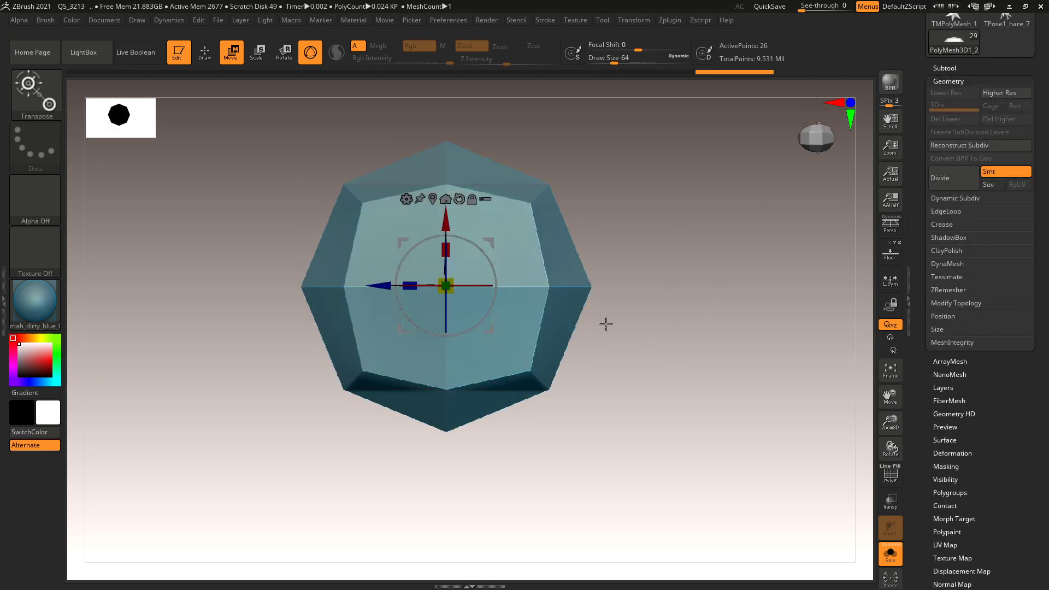
drag(449, 249, 452, 300)
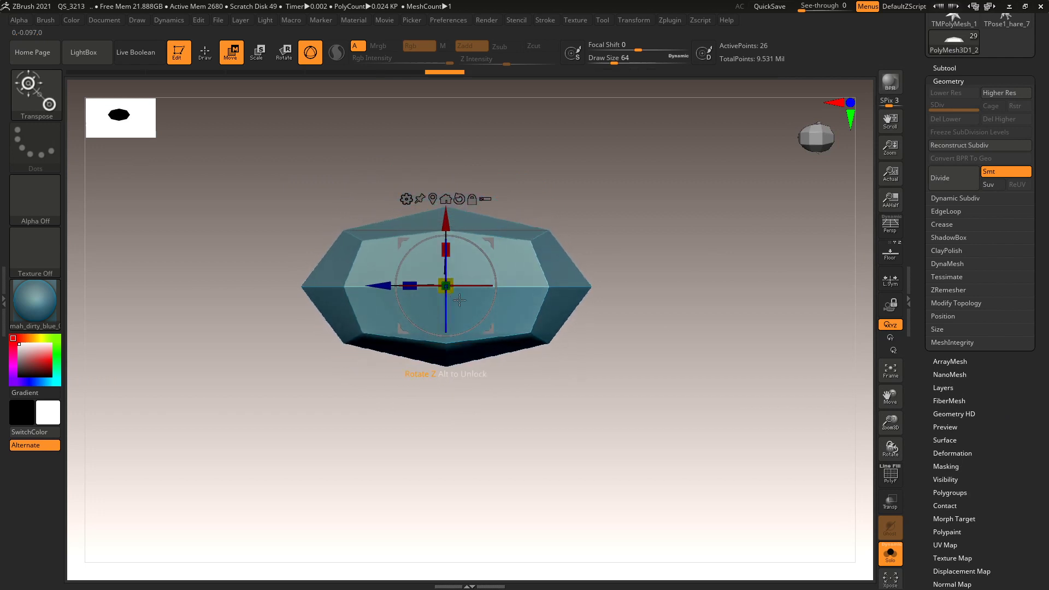
click(942, 181)
click(942, 180)
click(942, 181)
drag(692, 332, 709, 284)
Switch to the SnakeHook brush at size 35 and pull the ellipsoid's right end outward.
key(b)
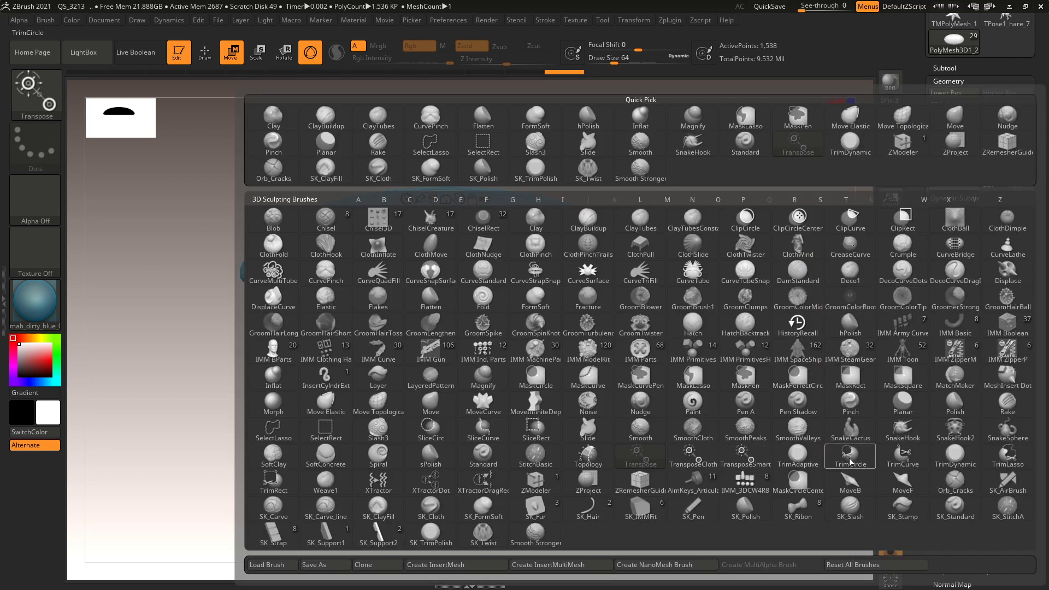
click(902, 428)
mouse_move(831, 398)
mouse_down()
mouse_move(728, 356)
mouse_move(730, 412)
mouse_up()
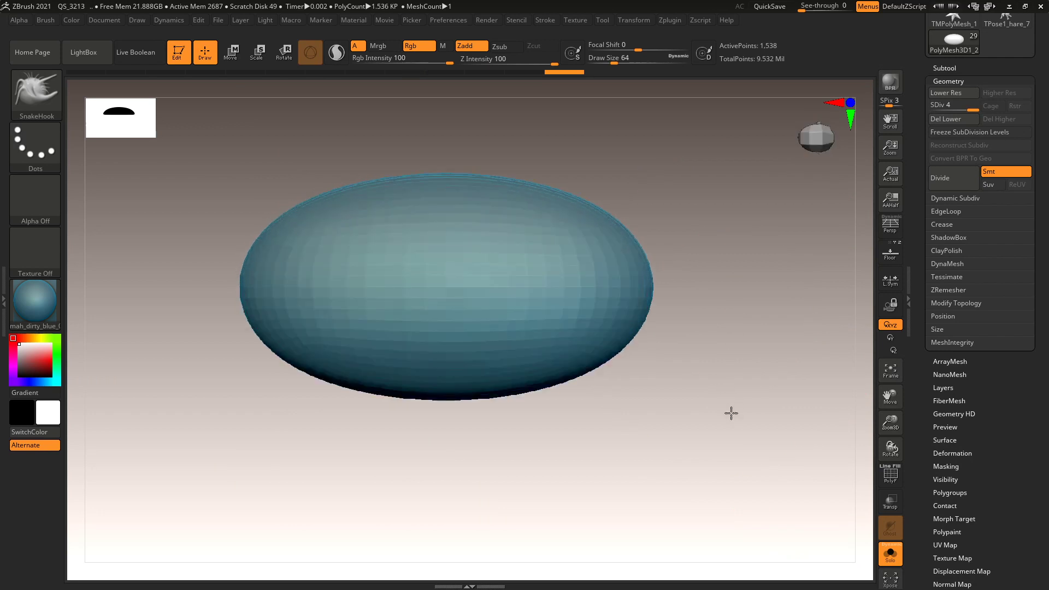
key(space)
drag(739, 306, 734, 306)
mouse_move(656, 300)
mouse_down()
mouse_move(693, 305)
mouse_move(618, 342)
mouse_up()
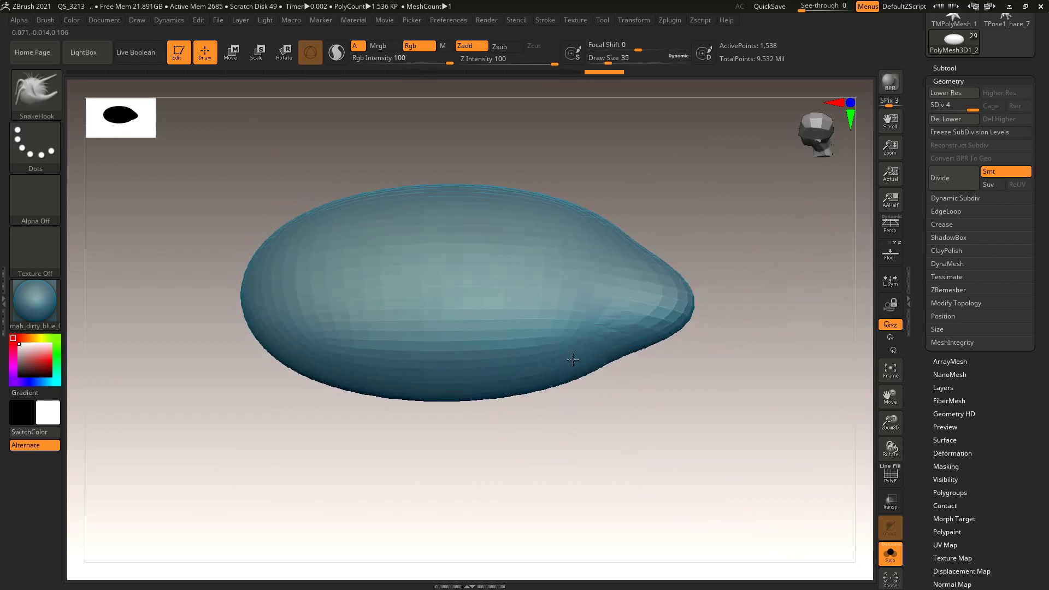
At brush size 71, pull the mesh's lower edge down and press its top edge down slightly.
key(space)
drag(711, 300, 497, 297)
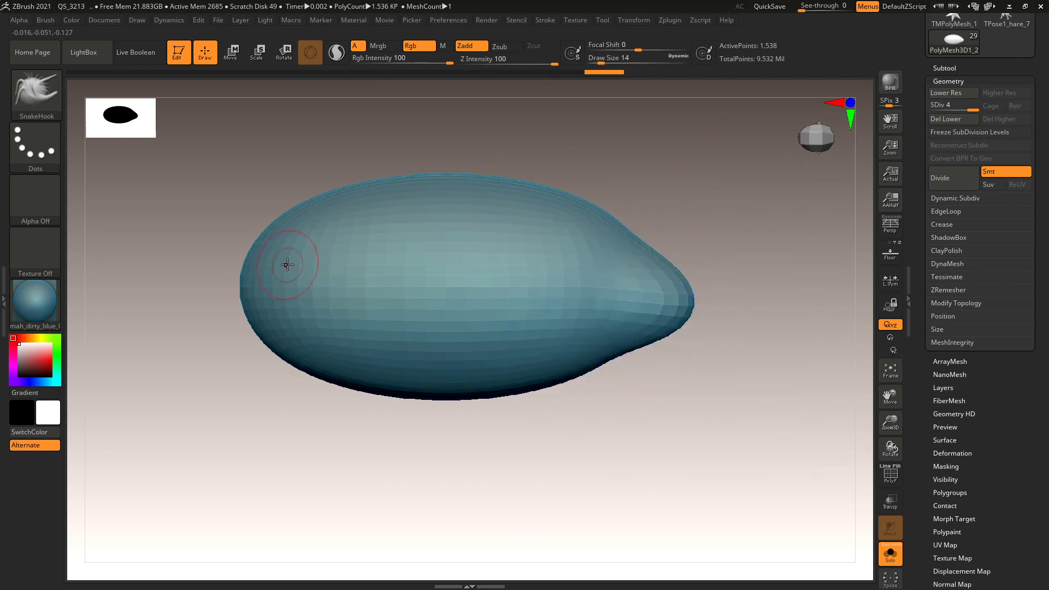
key(space)
mouse_move(286, 256)
mouse_down()
mouse_move(281, 221)
mouse_move(243, 278)
mouse_move(225, 263)
mouse_up()
drag(414, 383, 449, 417)
drag(461, 187, 458, 186)
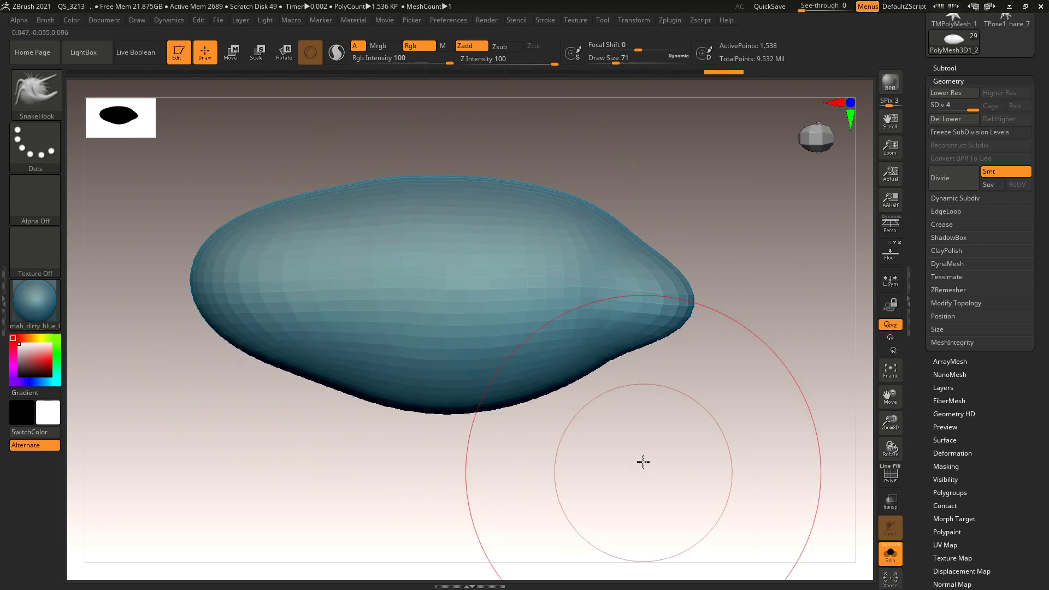
mouse_move(663, 417)
mouse_down()
mouse_move(665, 322)
mouse_move(595, 144)
mouse_up()
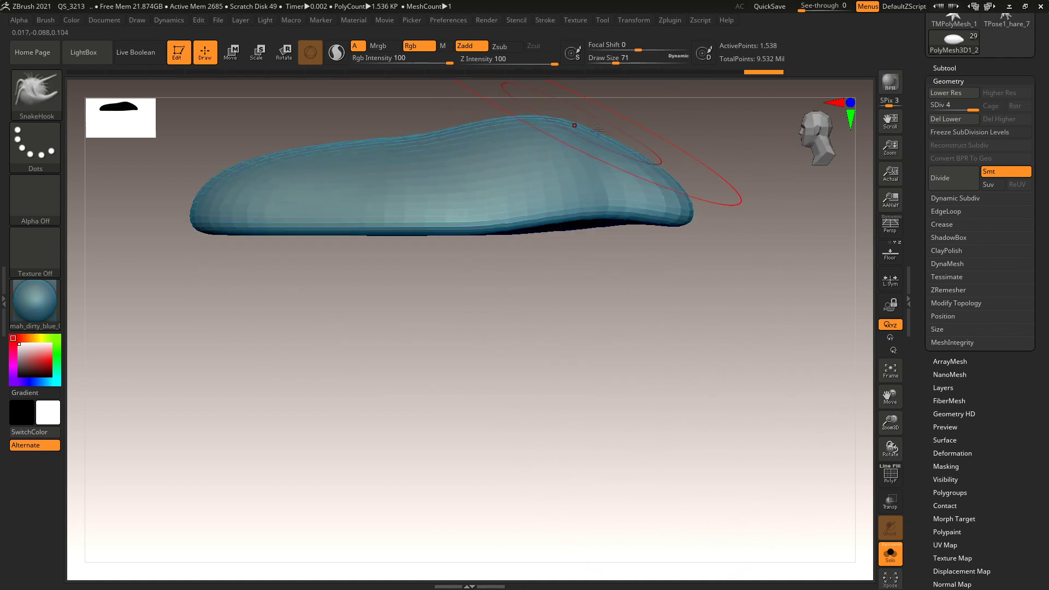
Mask a strip along the lower edge and pull the upper surface slightly upward.
key(ctrl+z)
mouse_move(482, 285)
ctrl+mouse_down()
mouse_move(782, 232)
mouse_move(802, 214)
ctrl+mouse_up()
drag(604, 145, 606, 139)
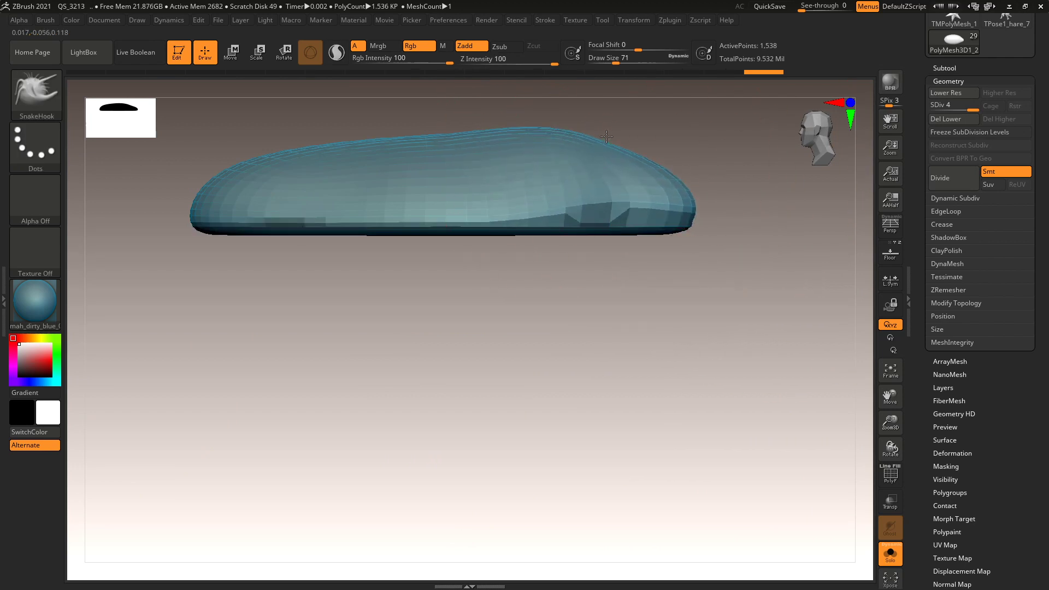
key(space)
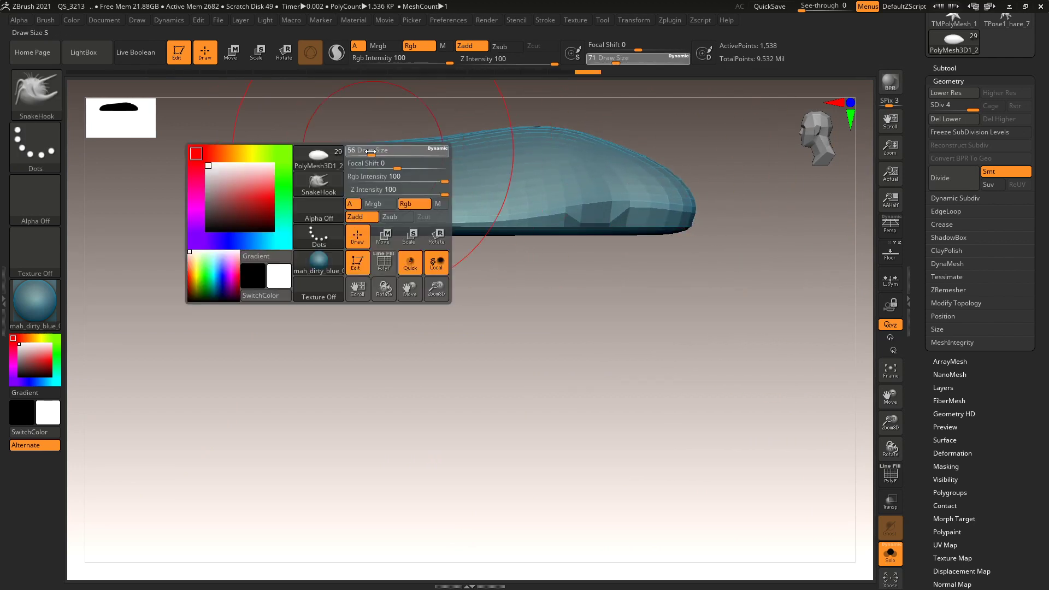
drag(364, 150, 366, 150)
shift+drag(389, 333, 436, 330)
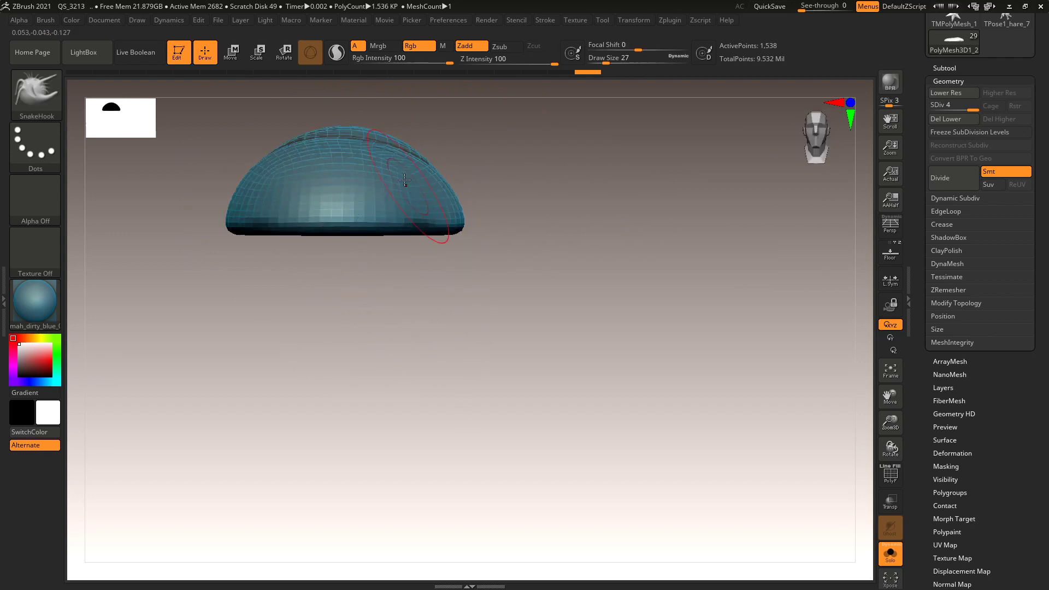
mouse_move(404, 185)
right_down()
mouse_move(492, 269)
mouse_move(534, 244)
mouse_move(532, 524)
mouse_move(588, 411)
mouse_move(545, 222)
mouse_move(562, 312)
right_up()
At brush size 22, push a dent into the mesh's right side.
key(space)
drag(575, 322, 563, 323)
drag(341, 394, 347, 415)
key(ctrl+z)
mouse_move(496, 395)
mouse_down()
mouse_move(562, 368)
mouse_move(574, 437)
mouse_move(487, 391)
mouse_up()
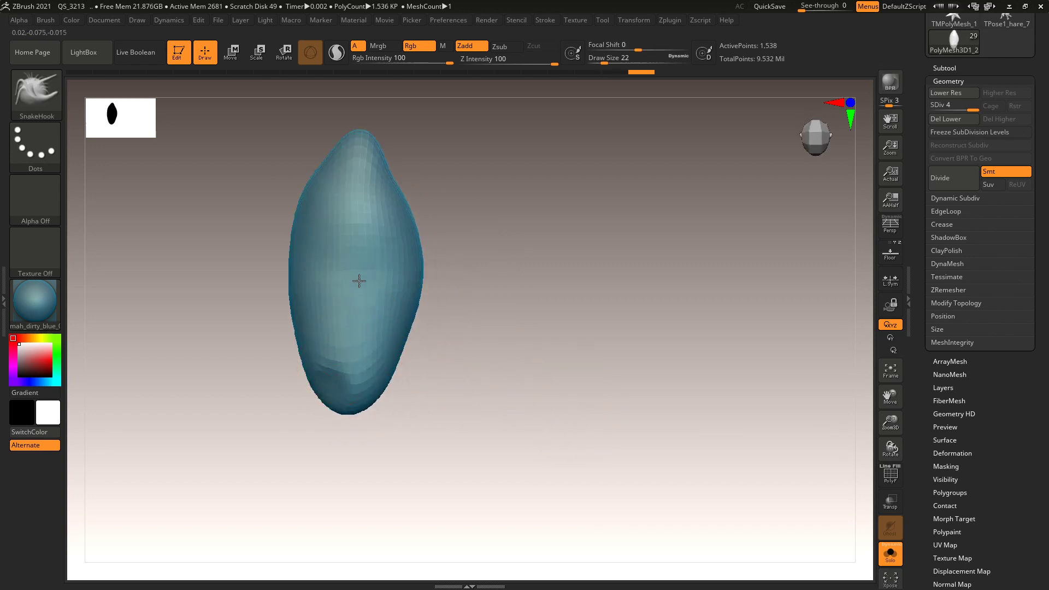
drag(403, 291, 388, 291)
mouse_move(437, 333)
mouse_down()
mouse_move(484, 417)
mouse_move(494, 415)
mouse_up()
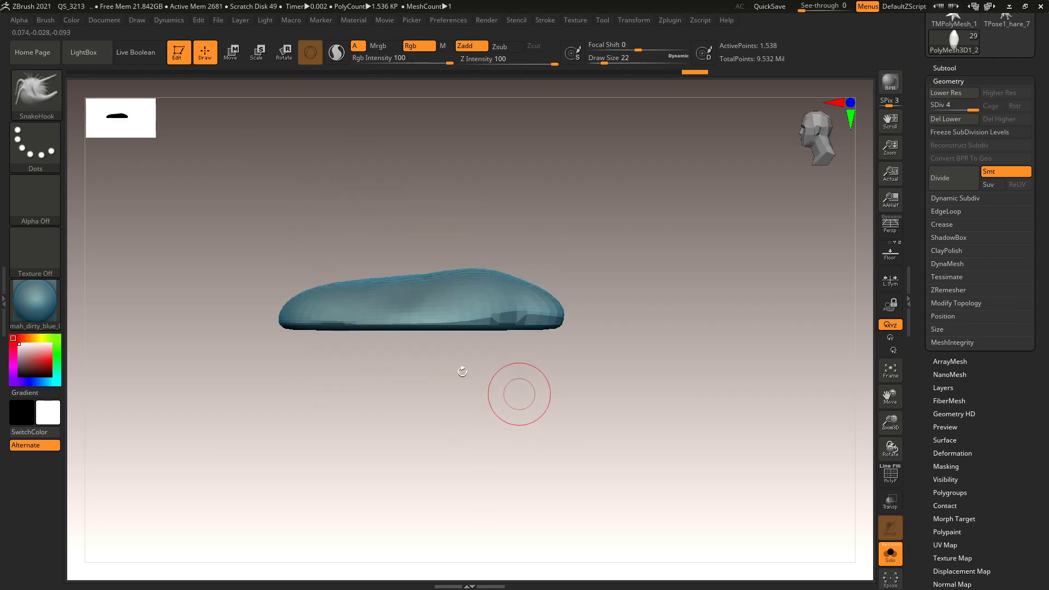
Set the brush size to 35 and turn the pebble to show its broad top.
key(space)
key(space)
mouse_move(382, 274)
mouse_down()
mouse_move(402, 275)
mouse_move(343, 284)
mouse_up()
key(space)
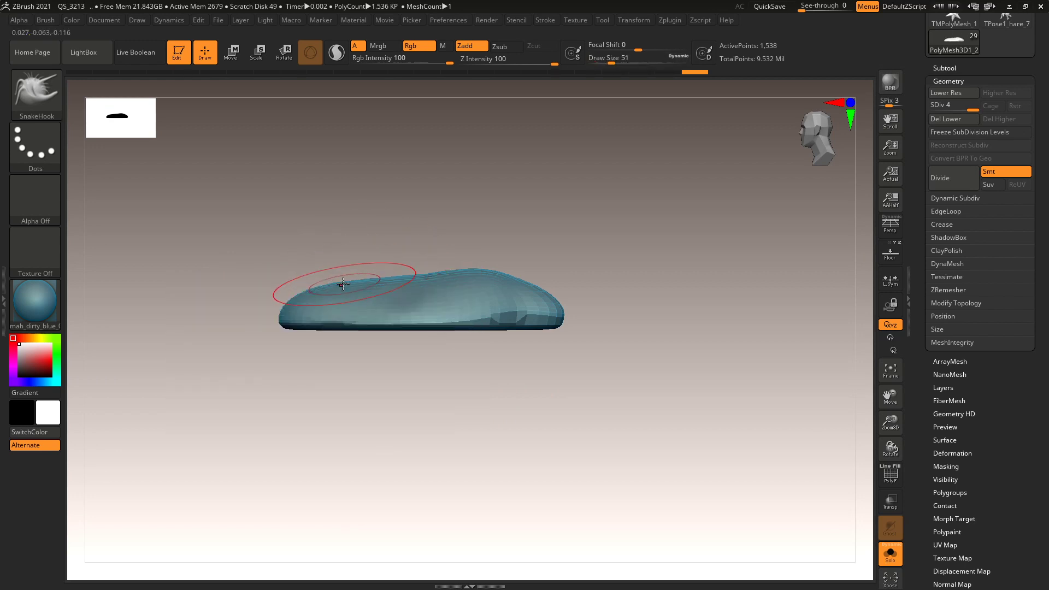
mouse_move(487, 427)
ctrl+right_down()
mouse_move(506, 459)
mouse_move(547, 431)
ctrl+right_up()
drag(547, 431, 674, 402)
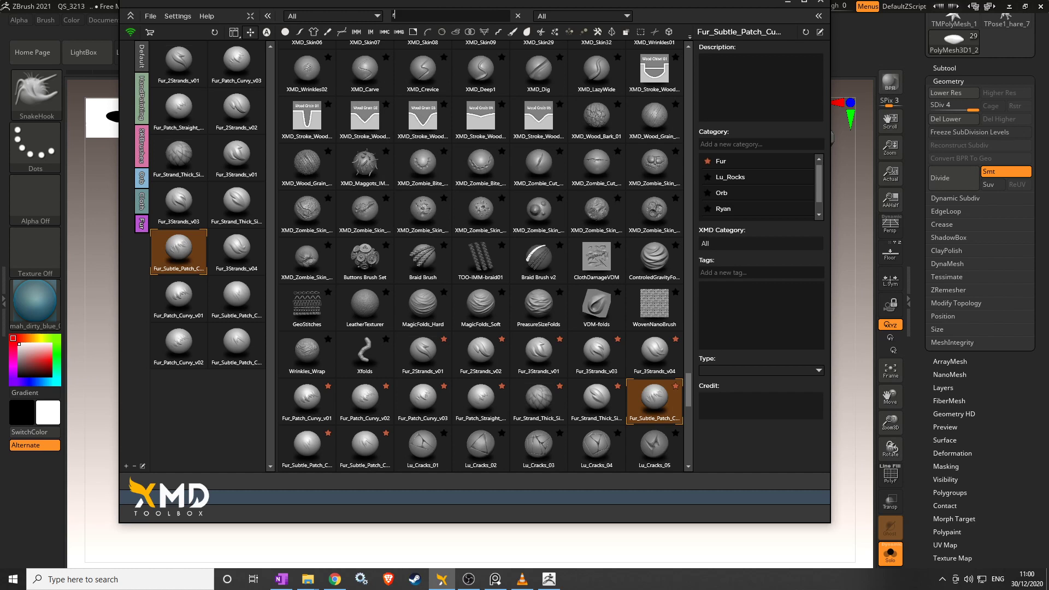
Search the XMD Toolbox for 'rock' and compare the Orb_Rock_Detail and Orb_Rock_Noise previews.
text(ock)
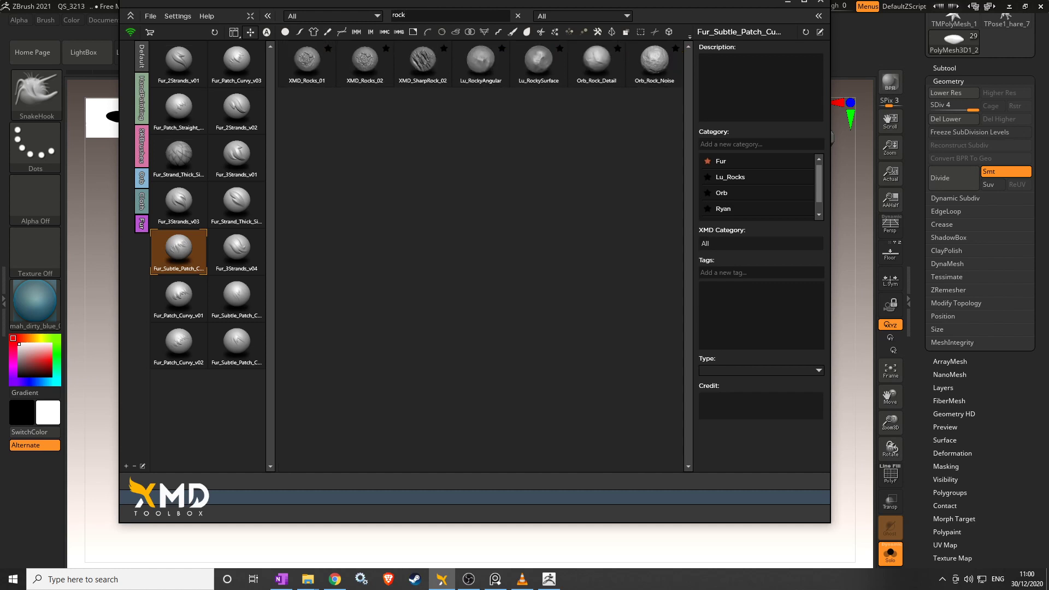
mouse_move(602, 81)
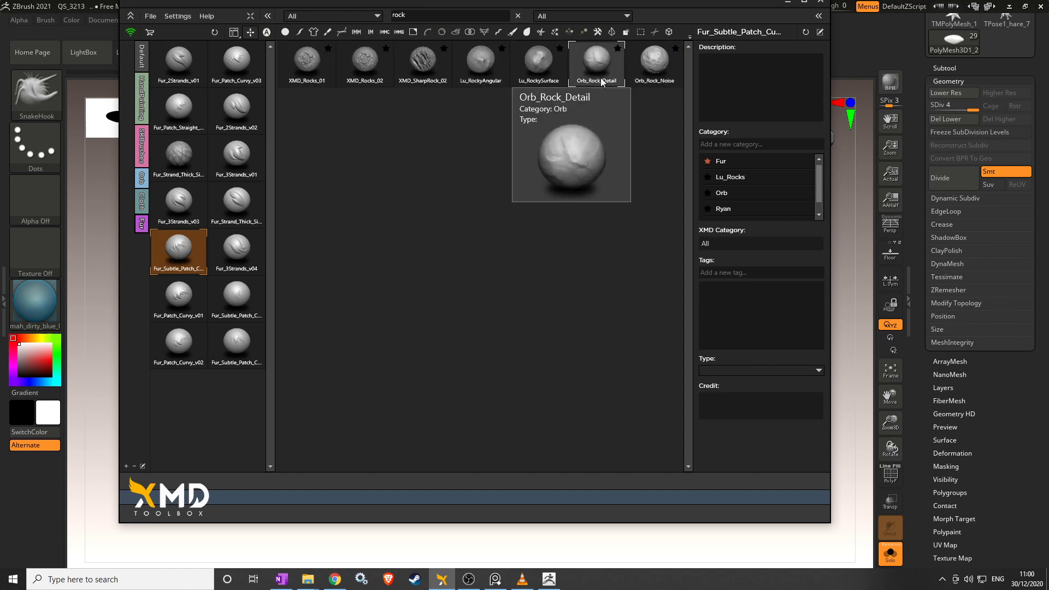
mouse_move(672, 79)
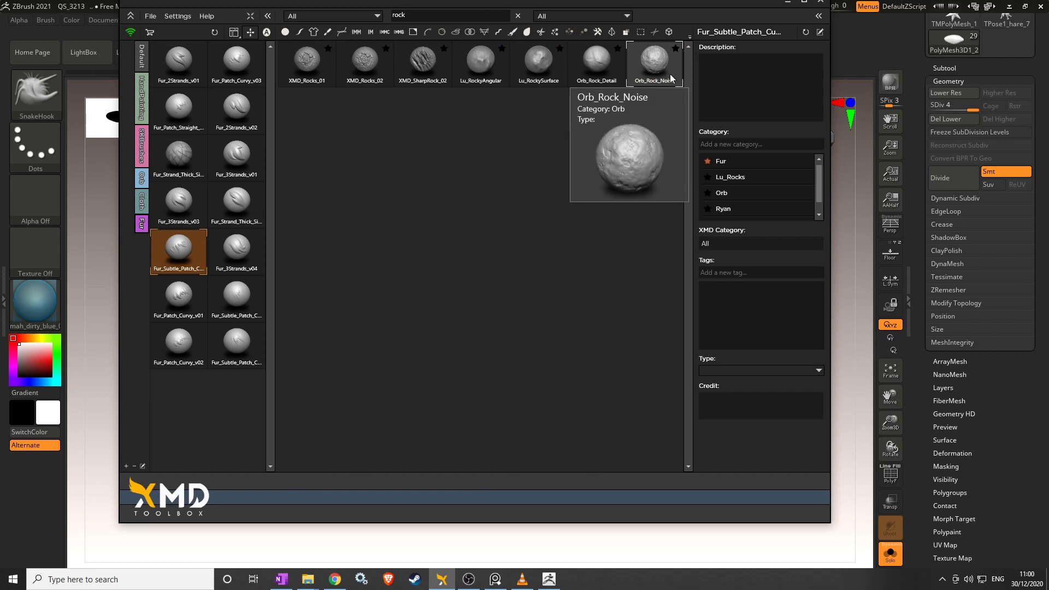
key(shift)
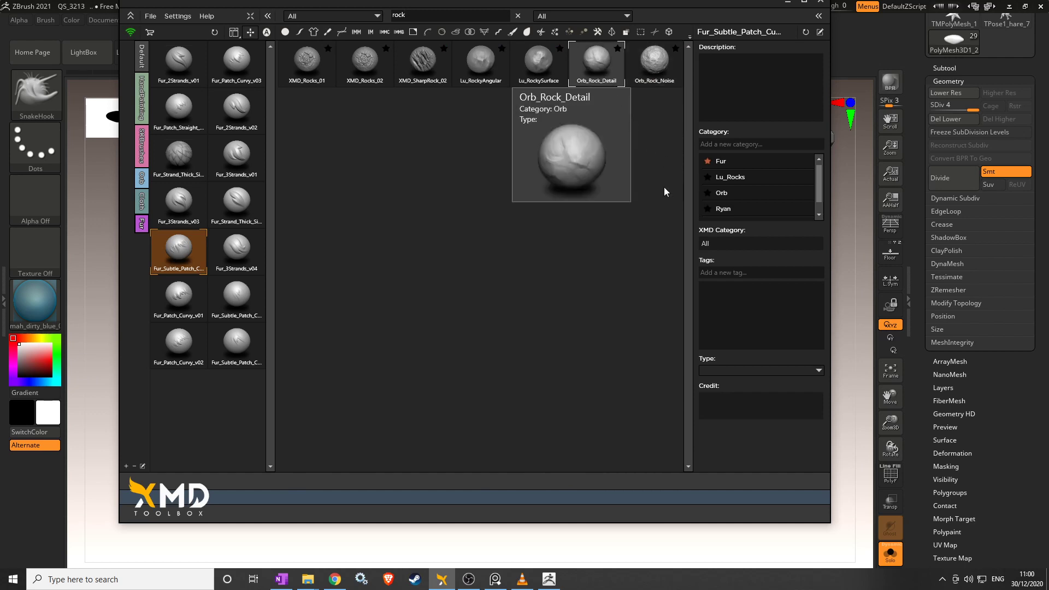
Load Orb_Rock_Detail, subdivide the pebble two more levels, and set Z Intensity to 32.
click(600, 68)
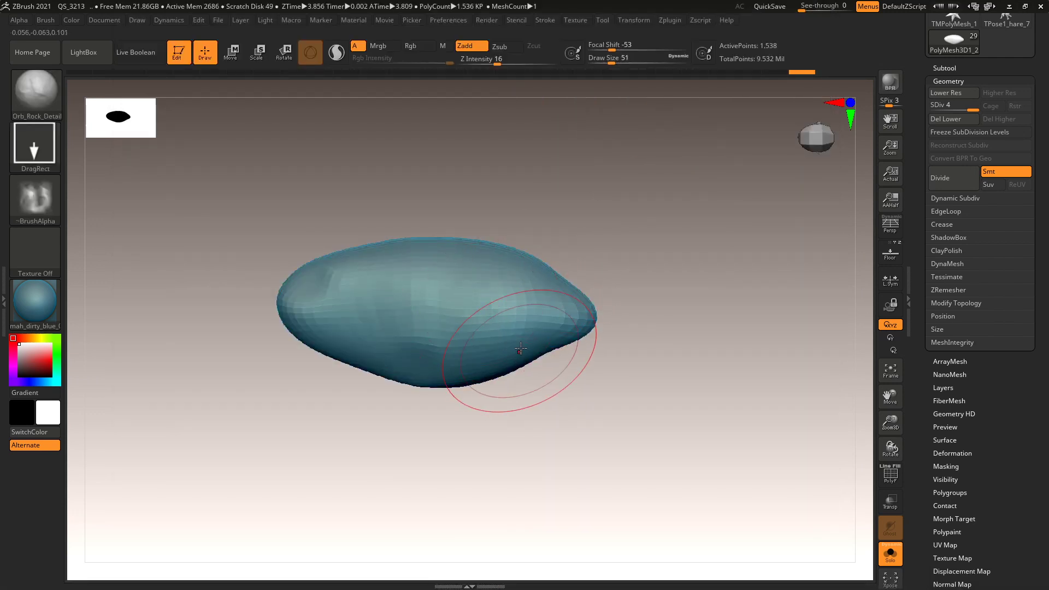
click(947, 183)
click(947, 183)
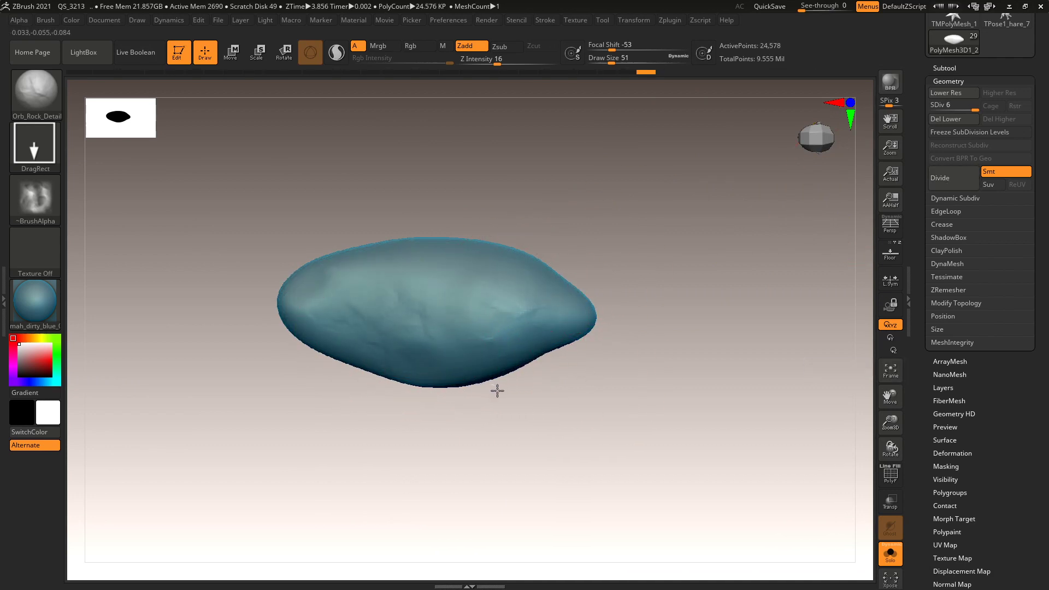
drag(506, 64, 512, 64)
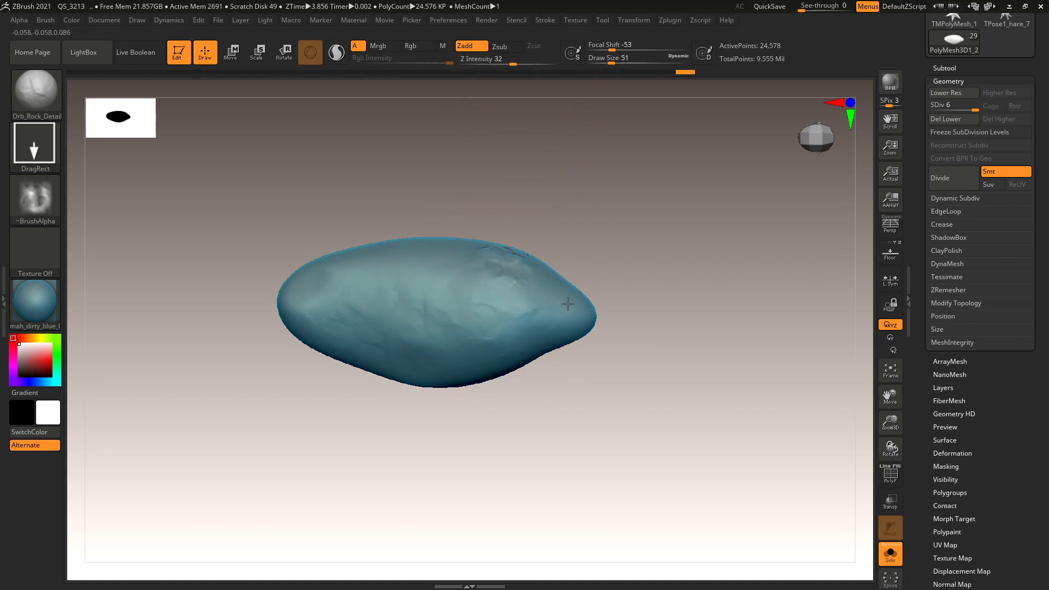
Sculpt and stamp rocky detail across the pebble's surface, side and lower-left edge.
mouse_move(578, 312)
mouse_down()
mouse_move(335, 284)
mouse_move(381, 298)
mouse_move(286, 317)
mouse_move(341, 349)
mouse_up()
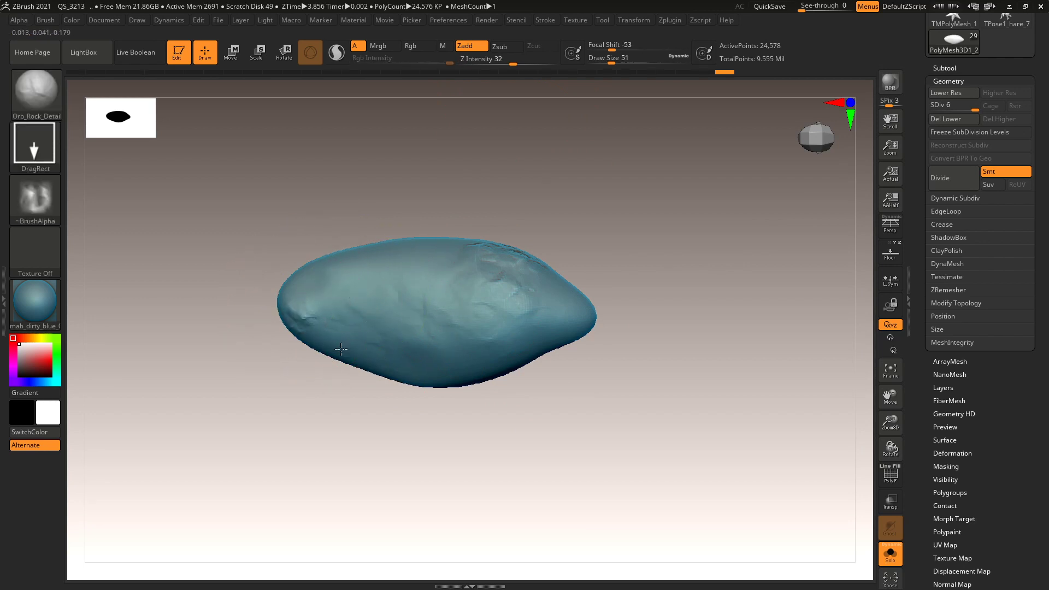
drag(415, 391, 646, 428)
drag(495, 346, 541, 355)
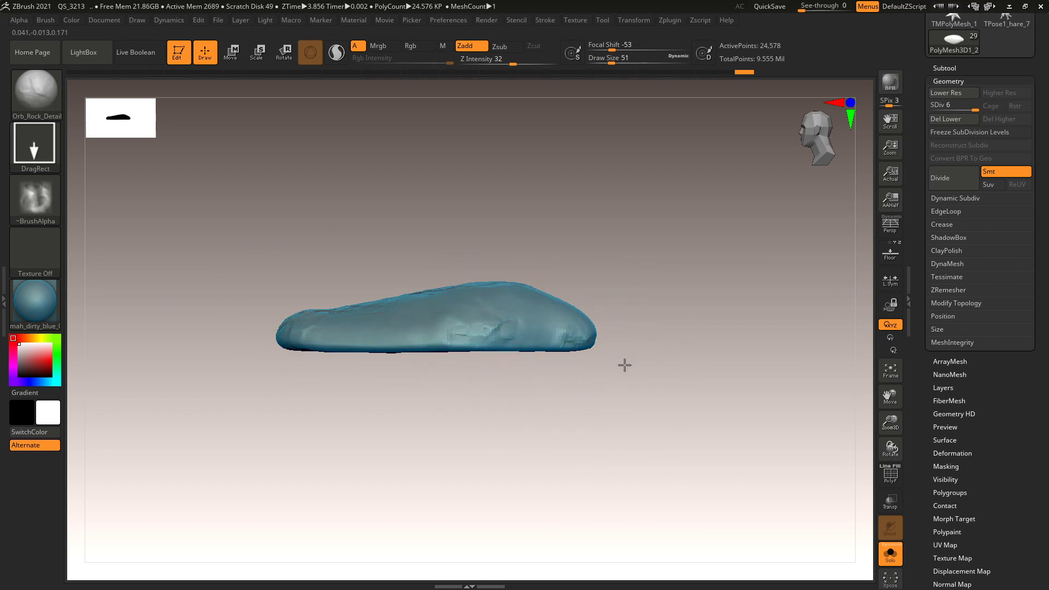
mouse_move(353, 349)
mouse_down()
mouse_move(377, 358)
mouse_move(399, 404)
mouse_move(366, 361)
mouse_up()
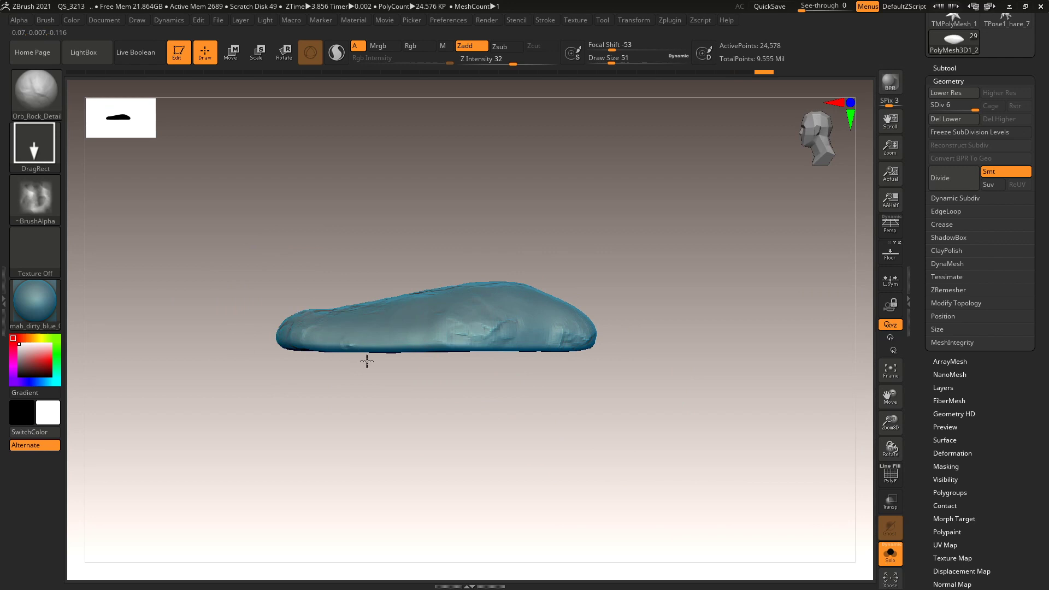
drag(421, 392, 448, 498)
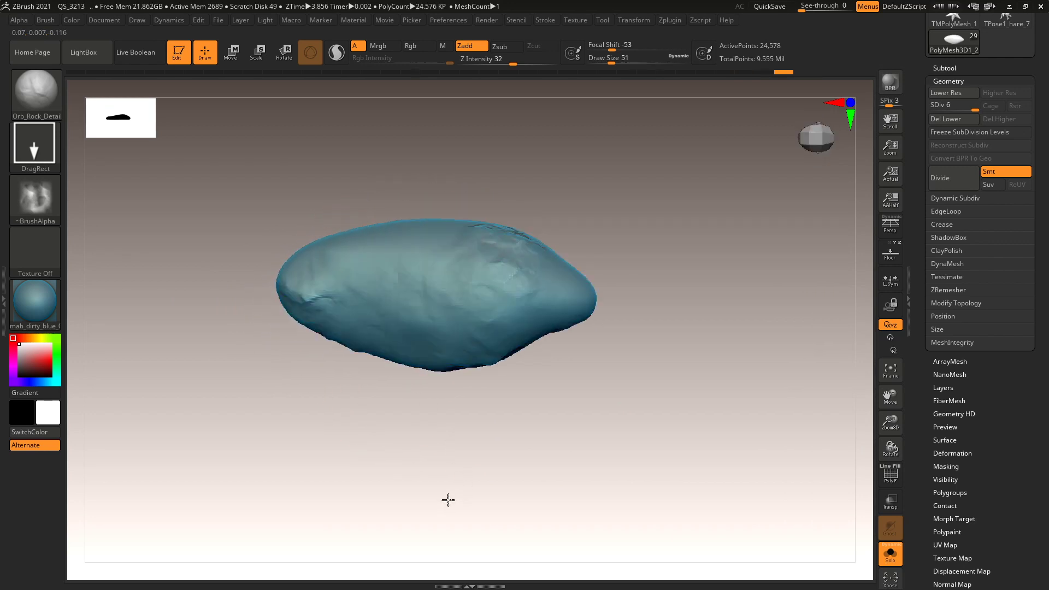
drag(609, 437, 632, 428)
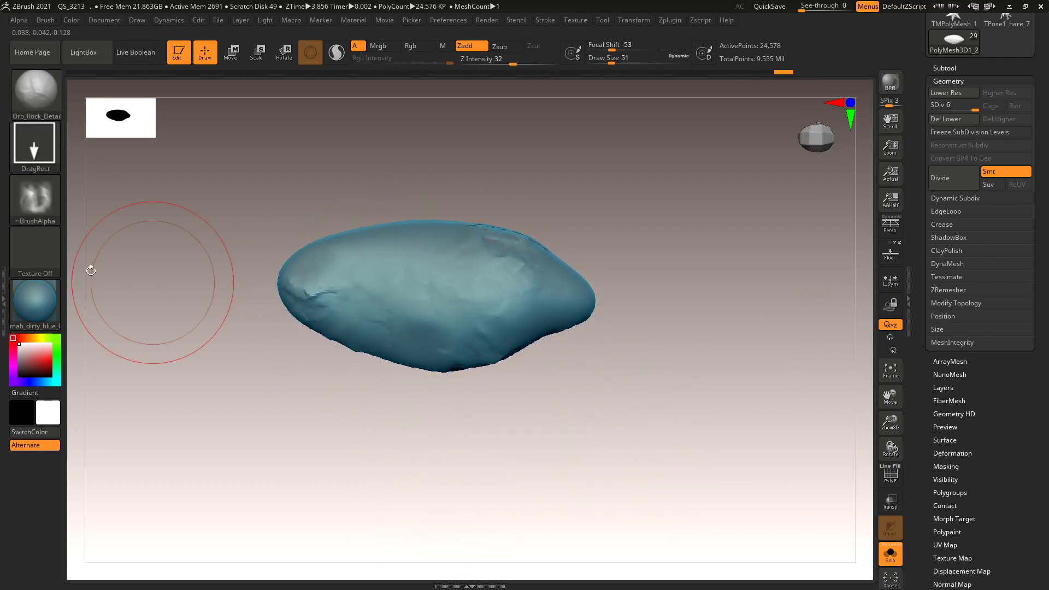
Switch to the Standard brush with Alpha 08 as its stamp.
click(46, 92)
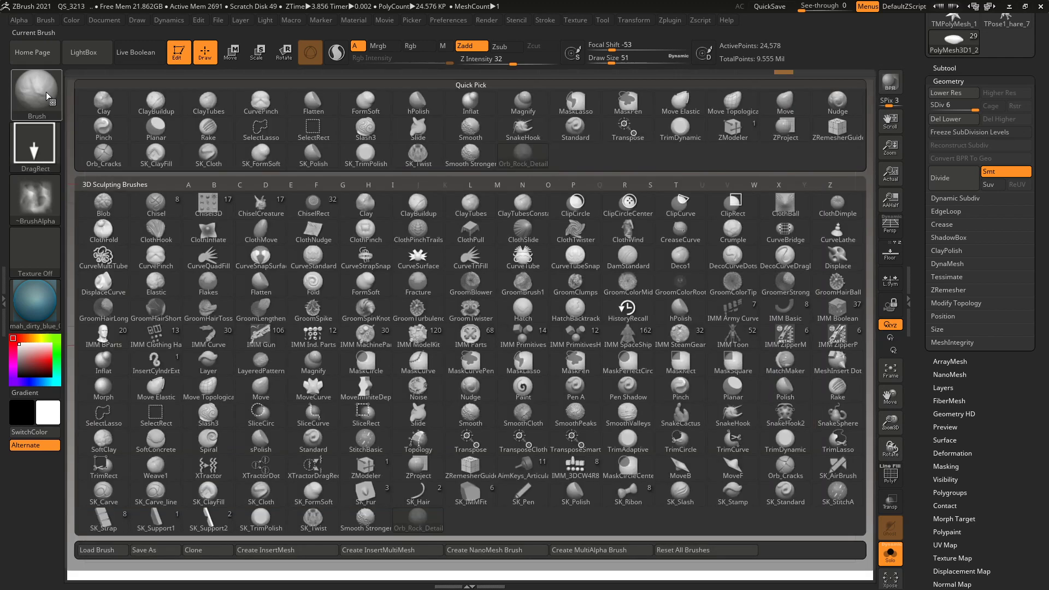
click(254, 213)
key(b)
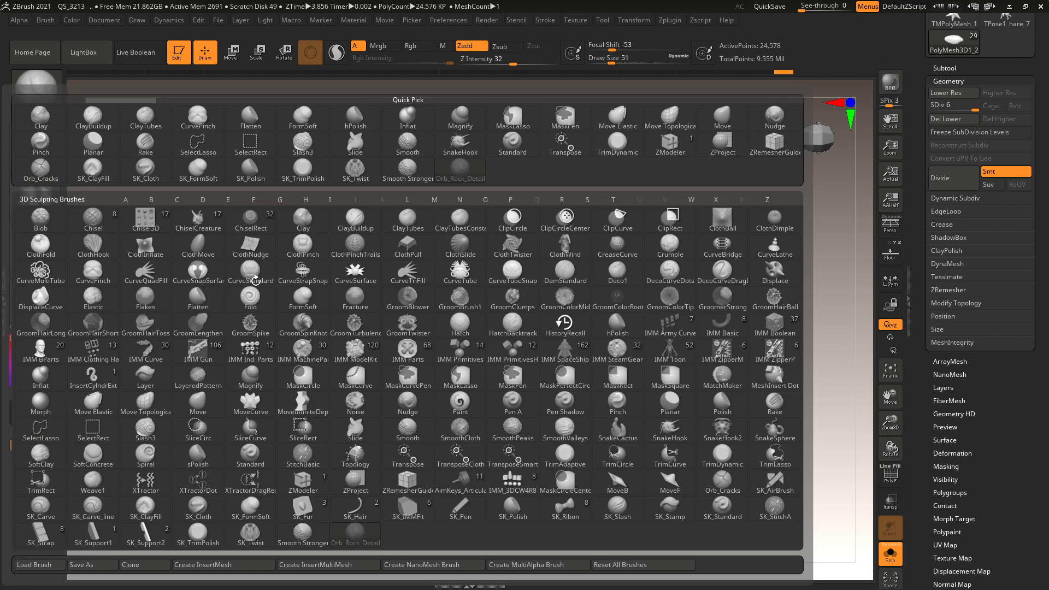
click(255, 280)
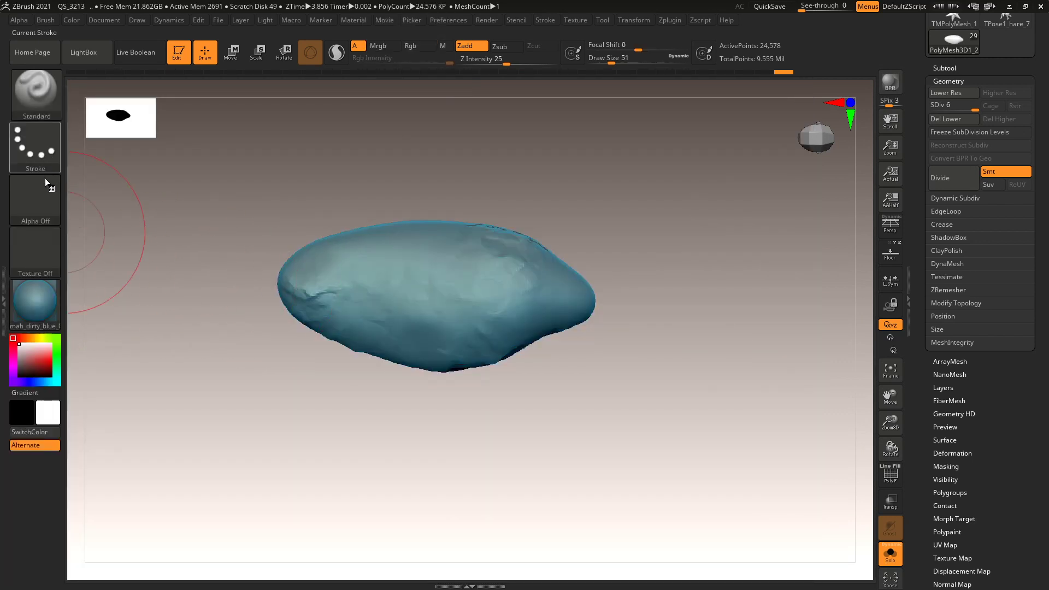
click(33, 204)
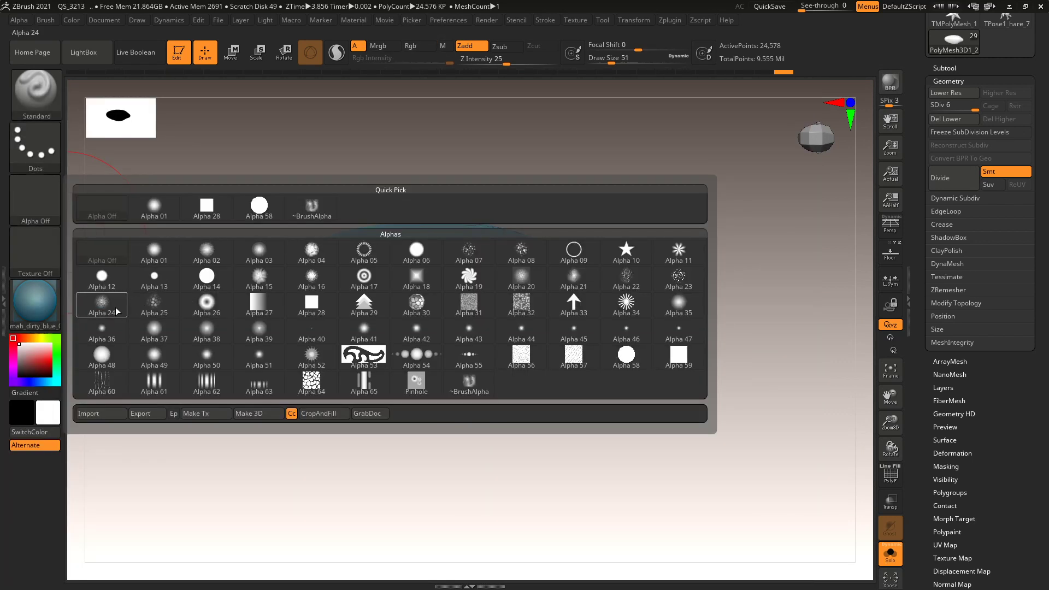
mouse_move(630, 285)
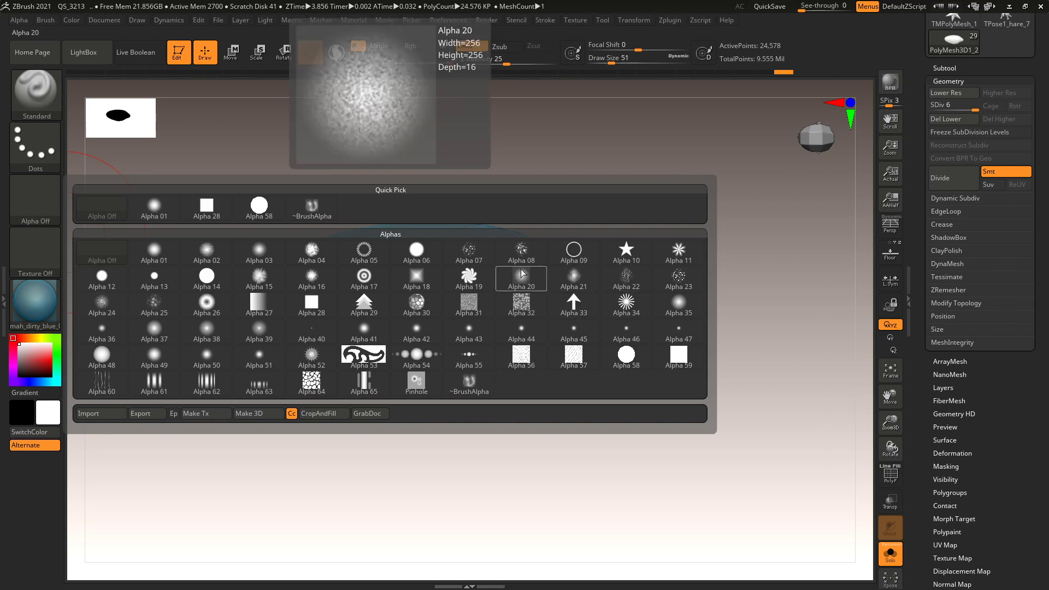
click(521, 251)
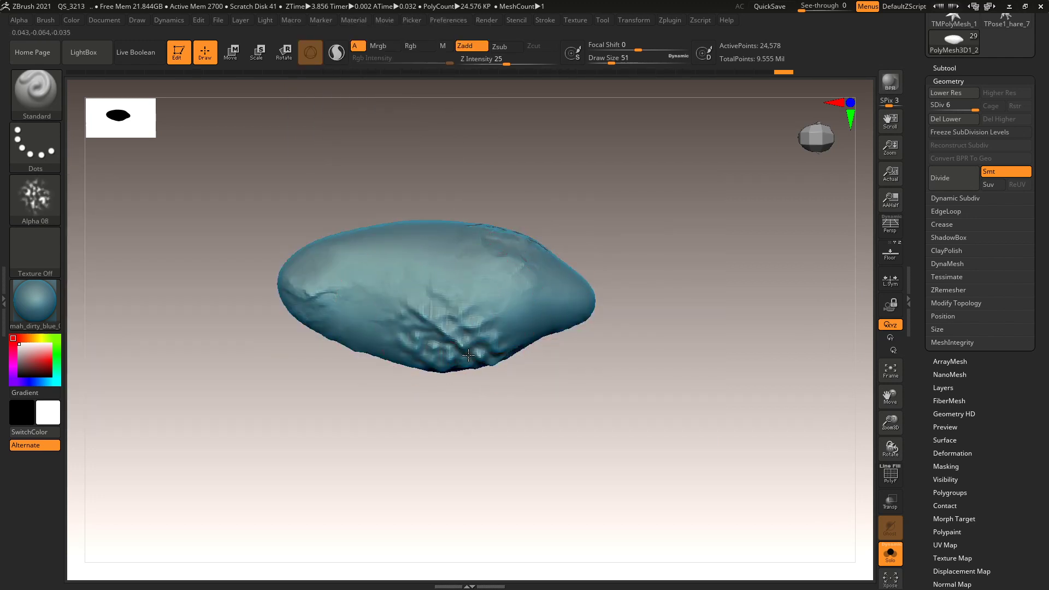
Set the stroke to DragRect, undo the test stamps, and lower Z Intensity to 12.
key(ctrl+z)
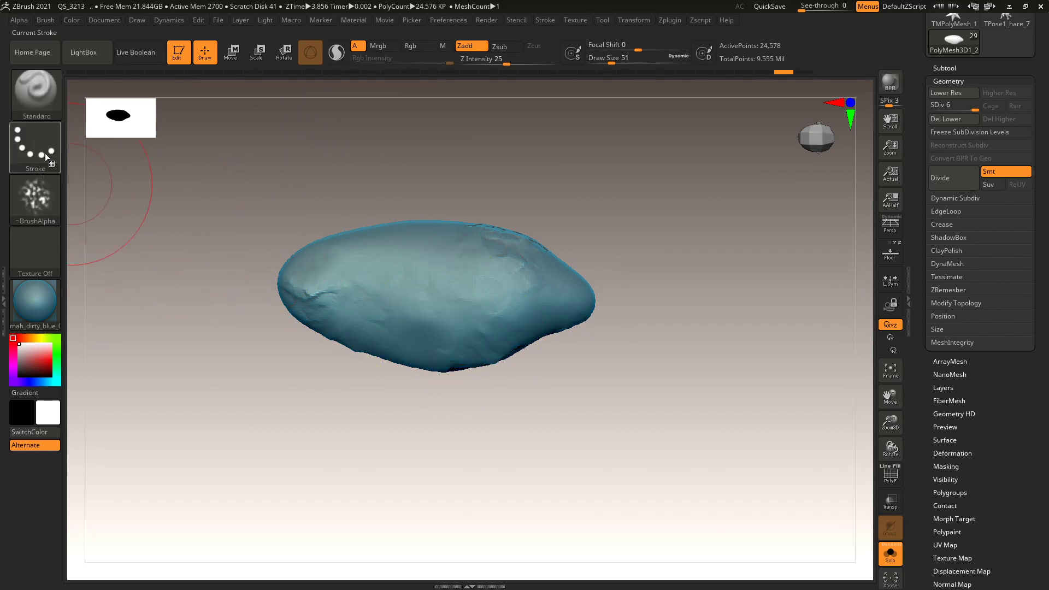
click(45, 153)
click(153, 157)
drag(441, 301, 484, 334)
key(ctrl+z)
drag(505, 62, 491, 62)
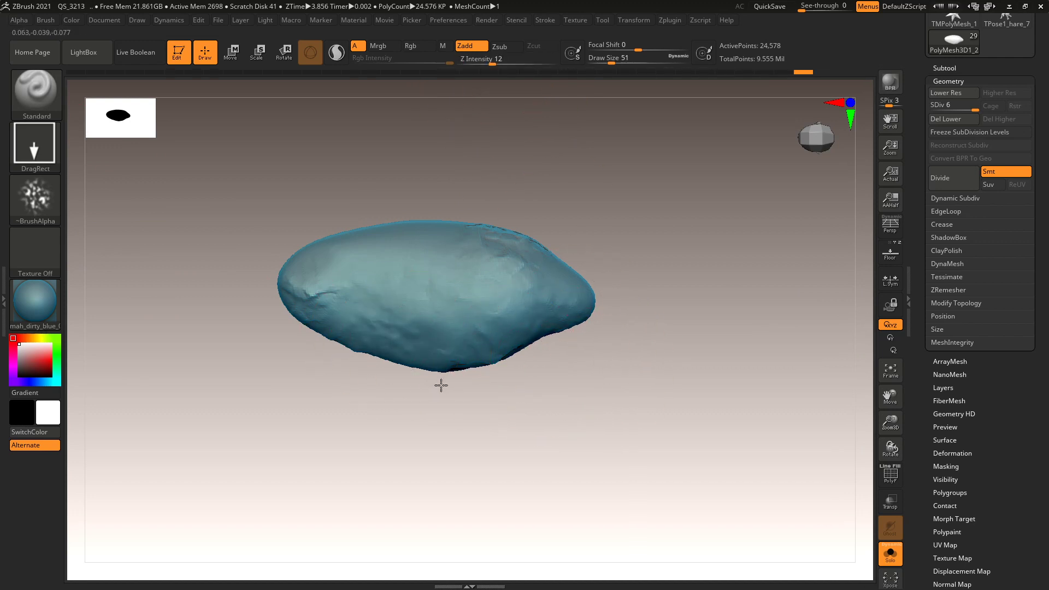
Turn Solo off to show all subtools and drop PolyMesh3D1_2 into the Wip folder.
drag(449, 385, 548, 377)
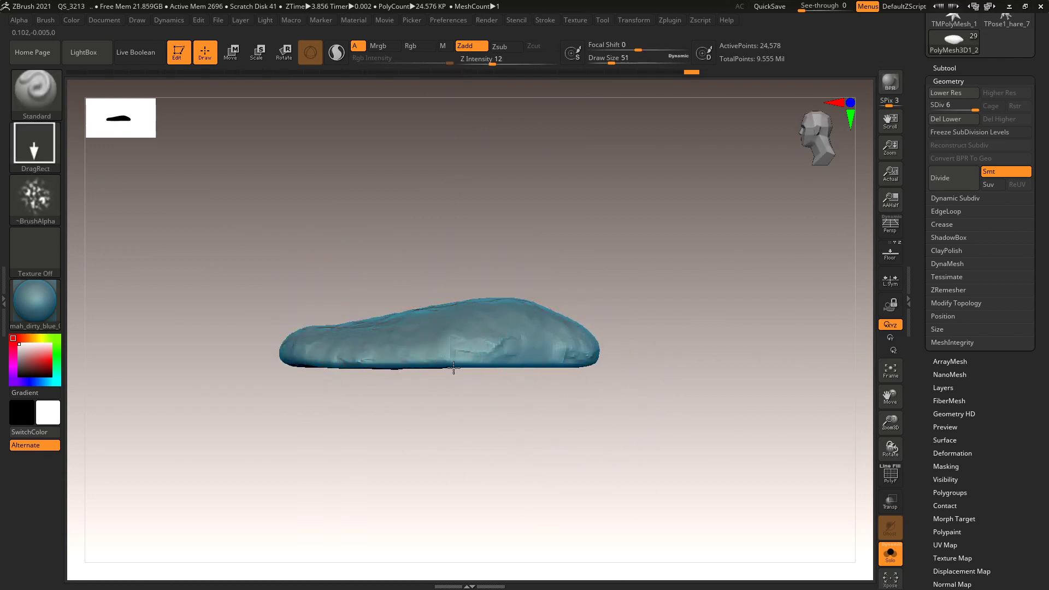
drag(629, 393, 612, 414)
mouse_move(761, 322)
mouse_down()
mouse_move(749, 326)
mouse_move(759, 317)
mouse_up()
click(956, 81)
click(945, 68)
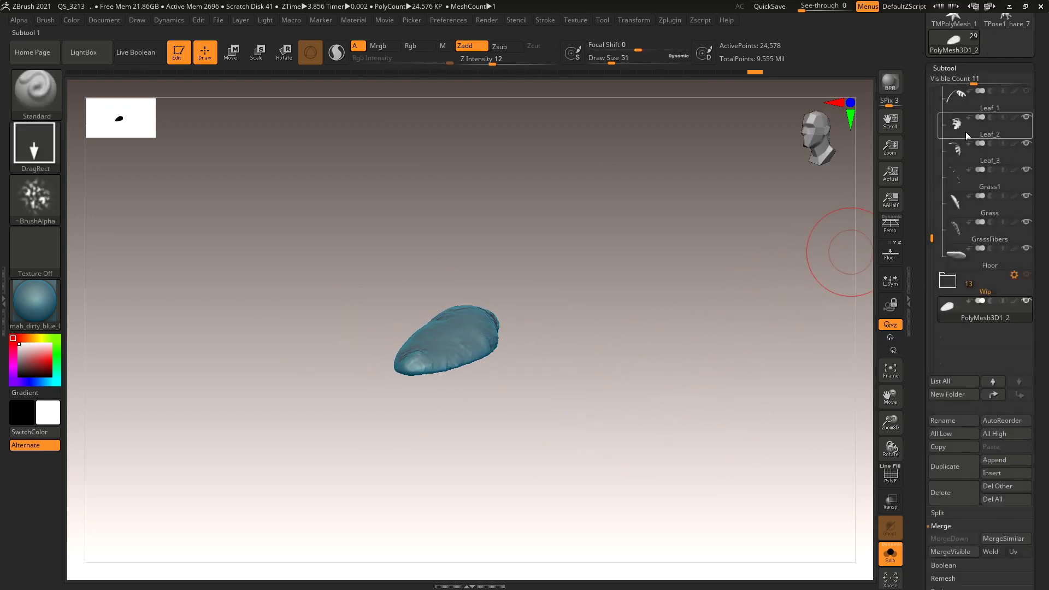
click(971, 310)
click(890, 553)
drag(971, 326, 973, 294)
click(978, 263)
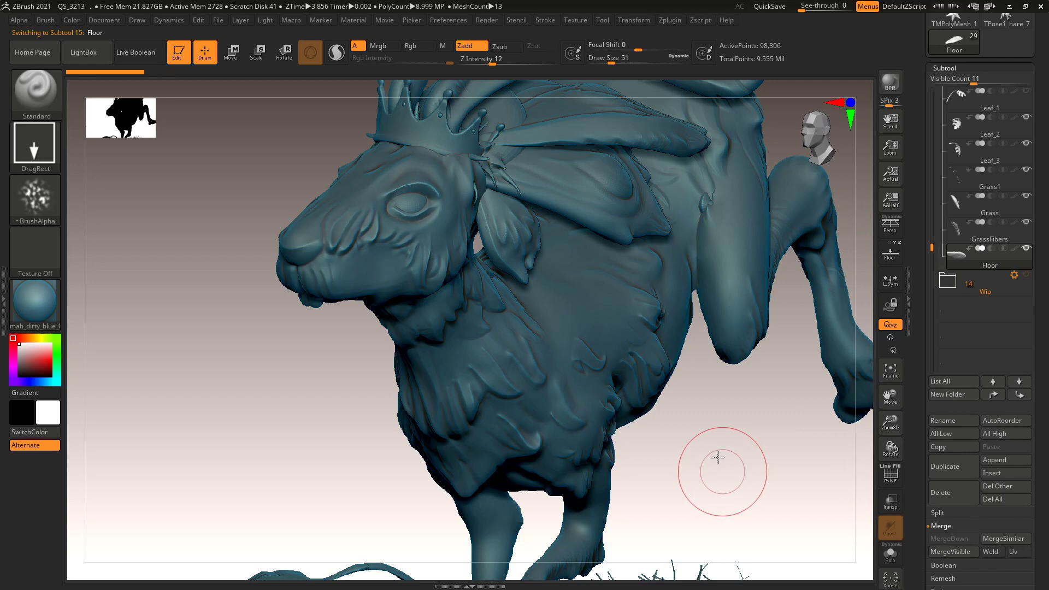
Frame the whole hare and grassy base with F, orbit it, and scroll the Subtool list up.
key(f)
drag(696, 398, 733, 391)
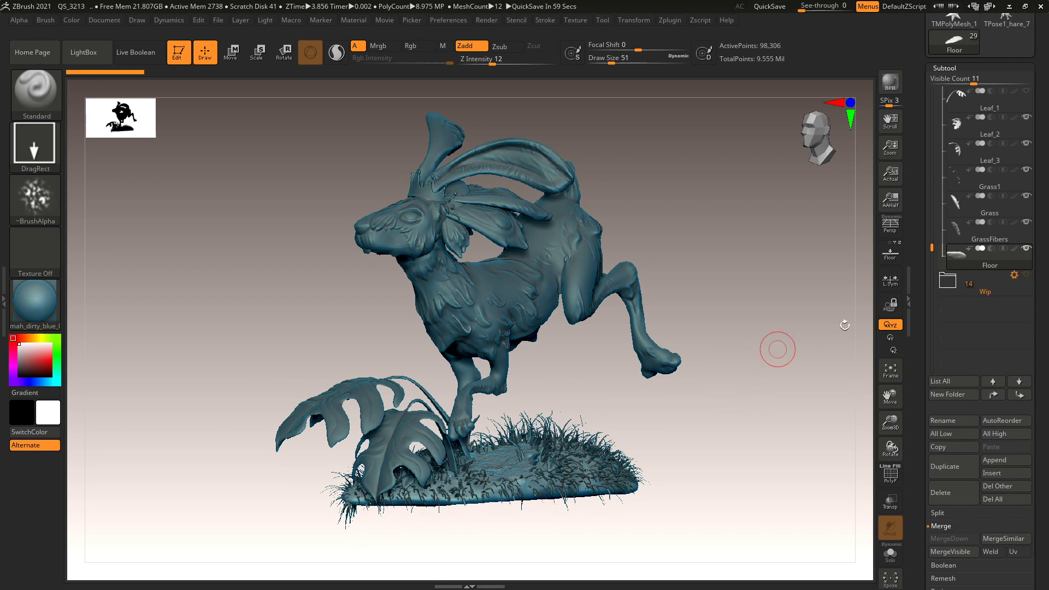
scroll(917, 182, up, 3)
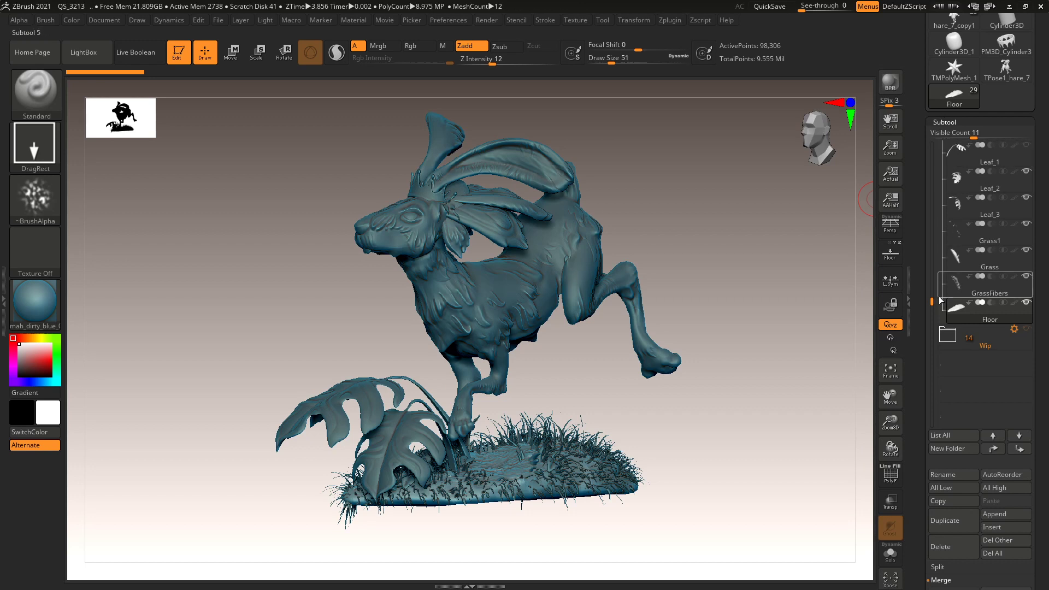
Select the crown, Hare body, eyes and teeth subtools in turn to show their colours.
drag(932, 302, 933, 145)
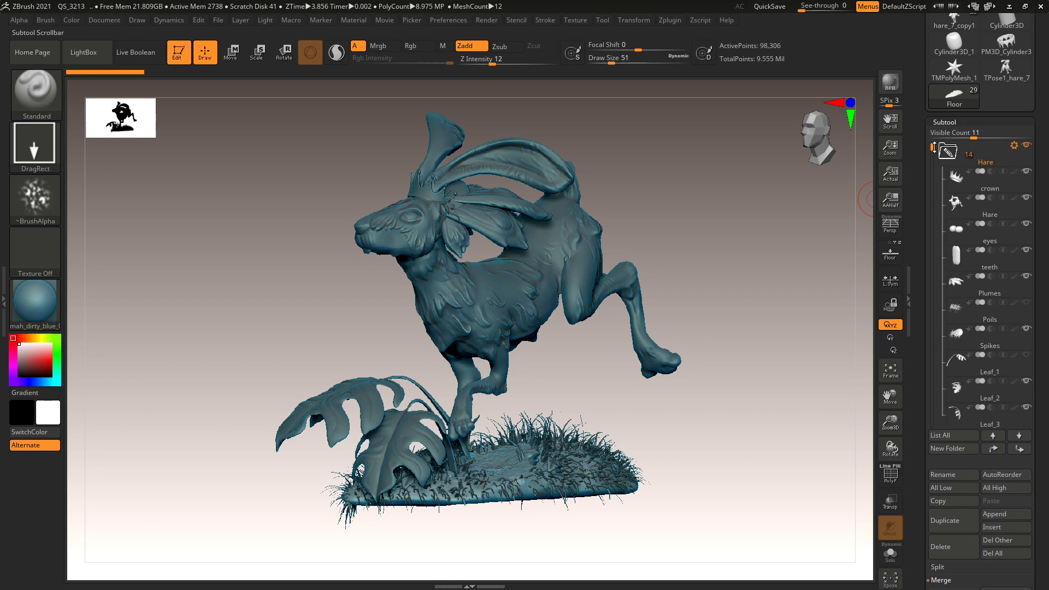
mouse_move(1018, 150)
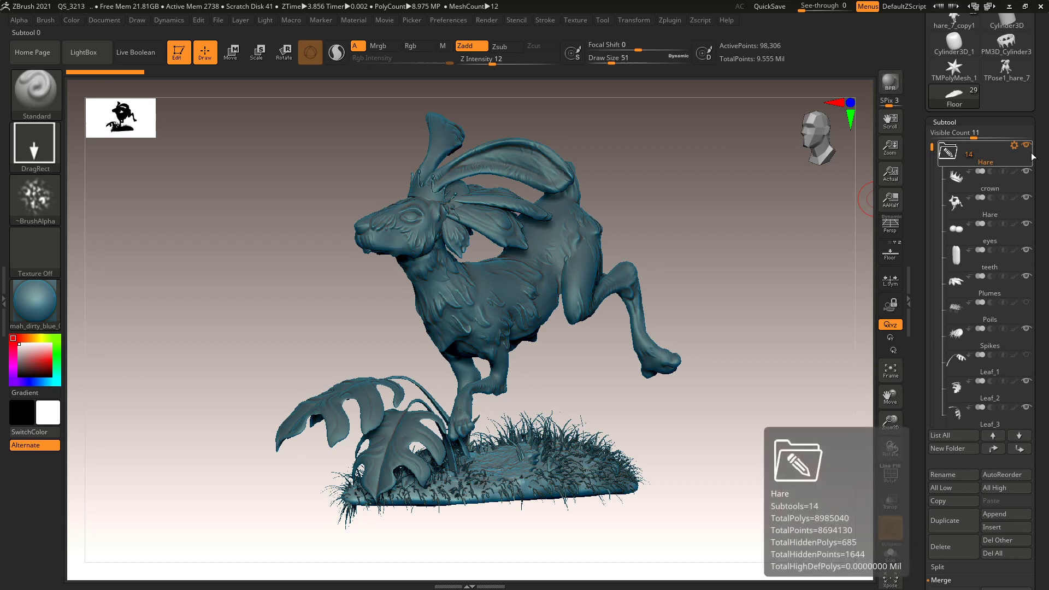
click(1029, 174)
mouse_move(1015, 172)
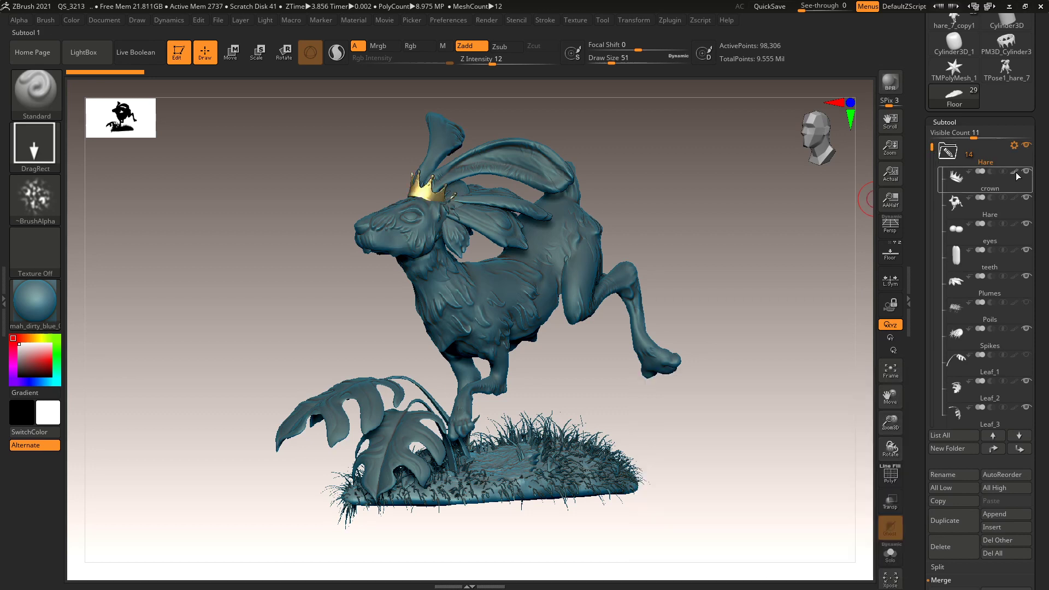
click(1016, 199)
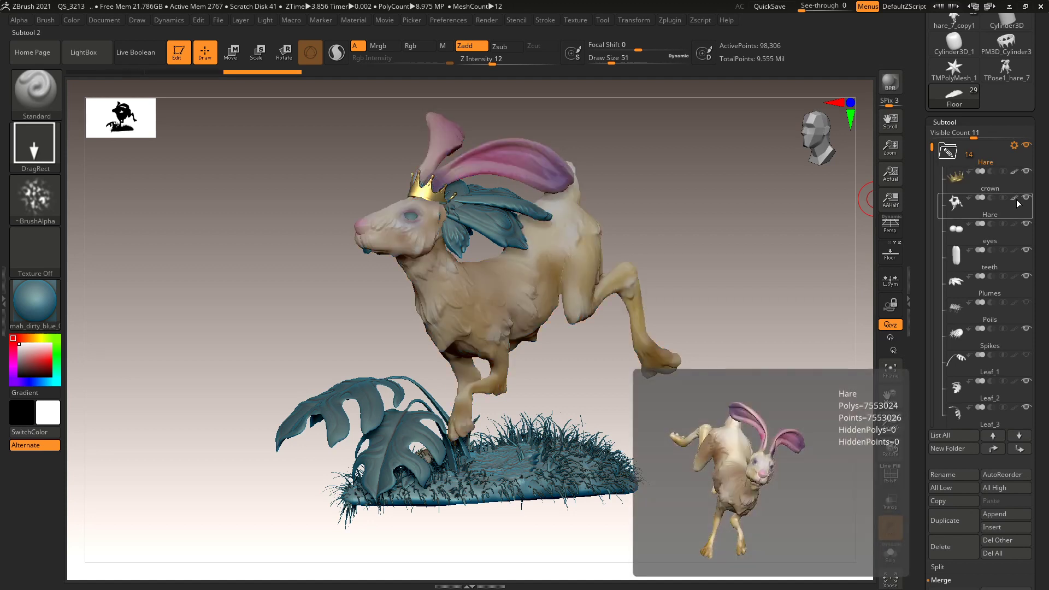
click(1015, 228)
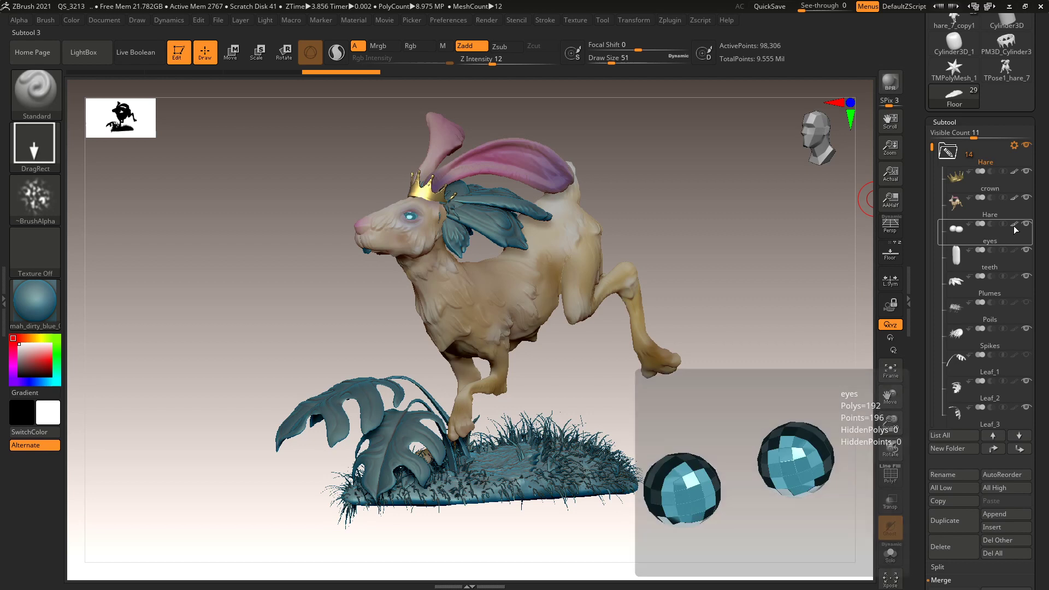
click(1012, 251)
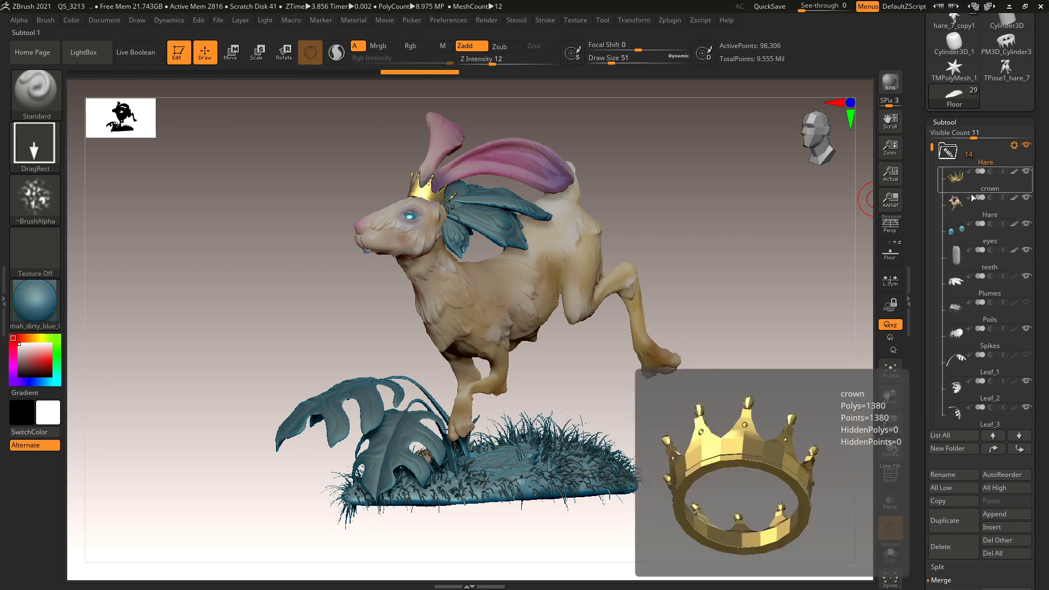
click(993, 216)
Step through Plumes, Poils, Spikes and Leaf_1 to Leaf_3 so their colours display.
click(1018, 277)
click(1014, 304)
click(1012, 333)
mouse_move(1014, 330)
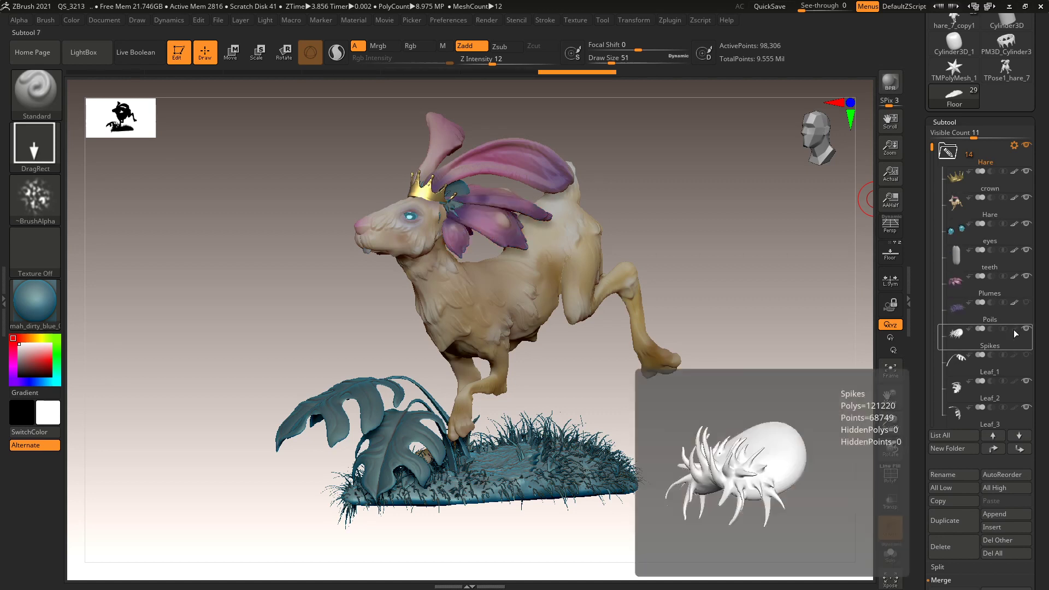
click(1015, 357)
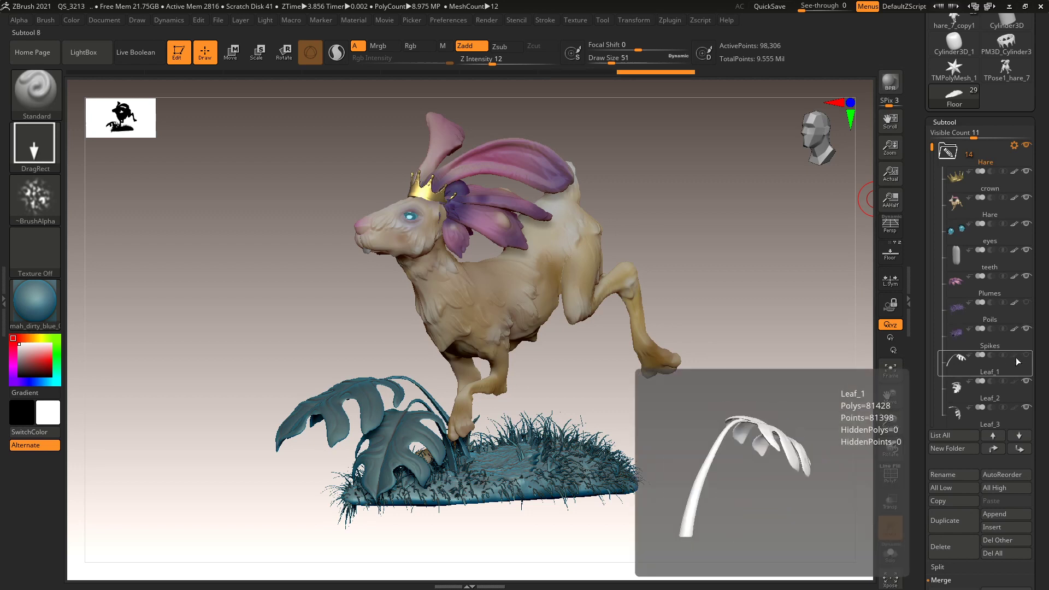
mouse_move(1016, 355)
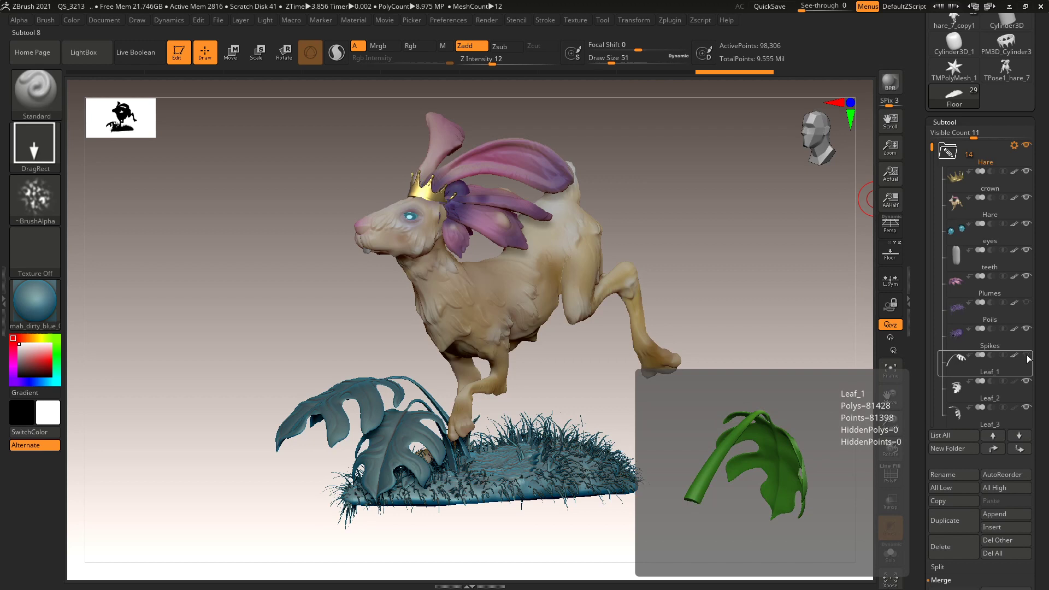
click(1003, 386)
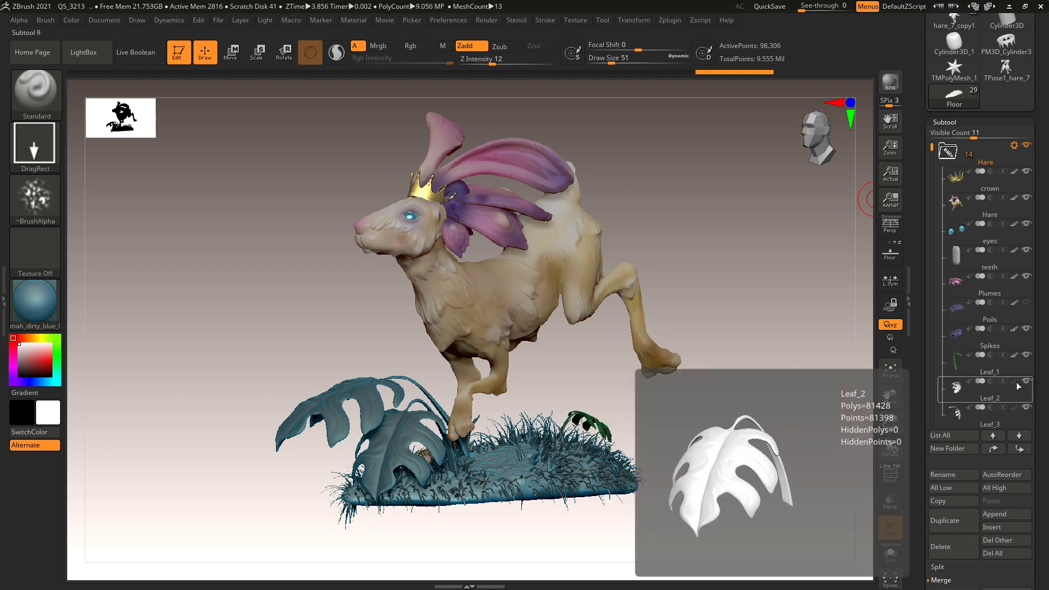
click(1015, 407)
mouse_move(1015, 408)
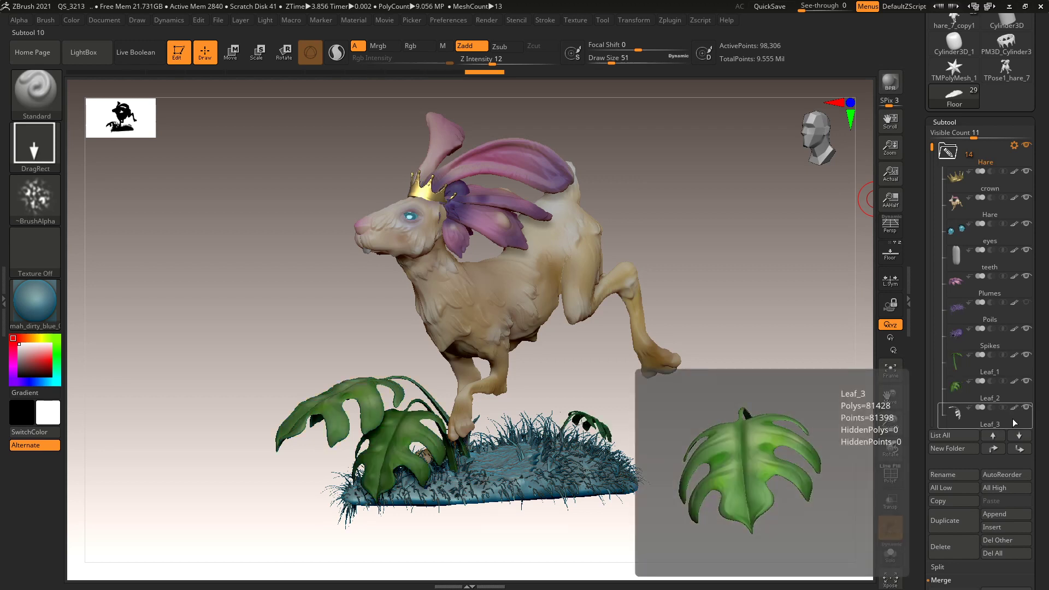
click(998, 289)
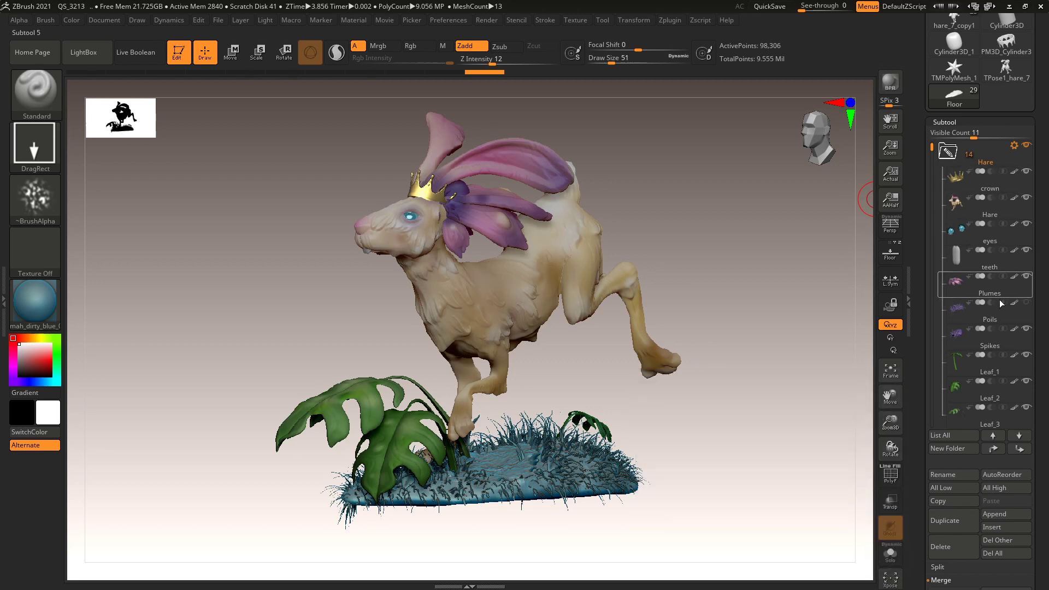
mouse_move(933, 333)
mouse_down()
mouse_move(934, 350)
mouse_move(933, 326)
mouse_up()
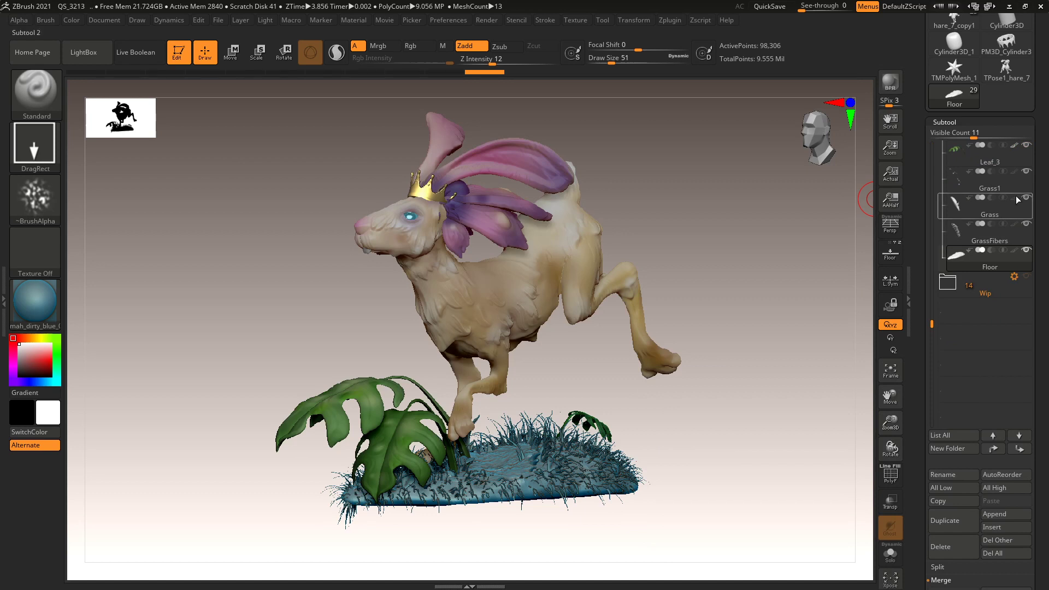
Enable polypaint display on Grass1, Grass, GrassFibers and Floor.
click(1013, 174)
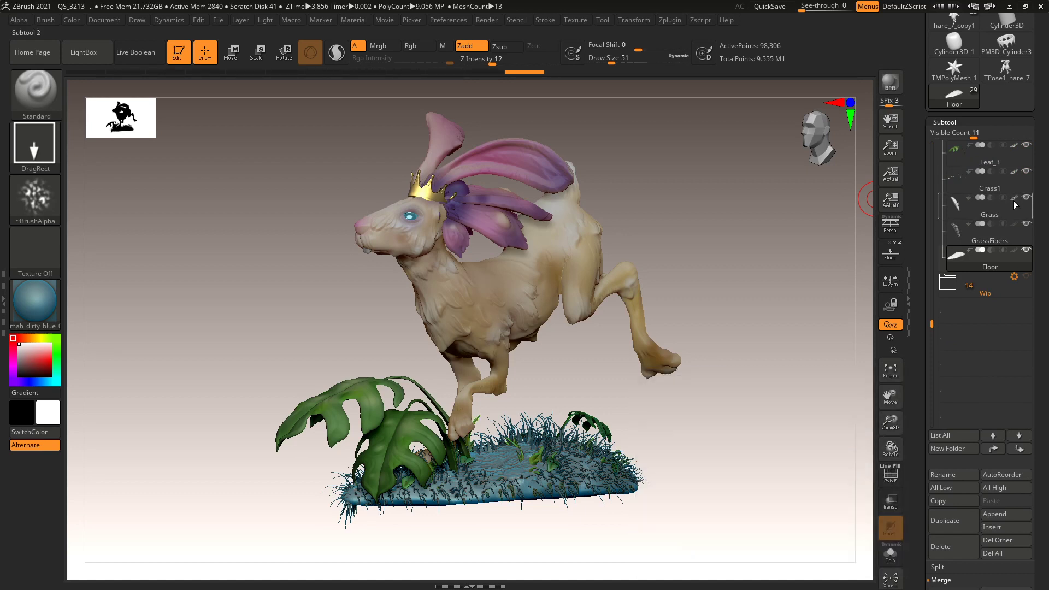
click(1014, 199)
click(1014, 225)
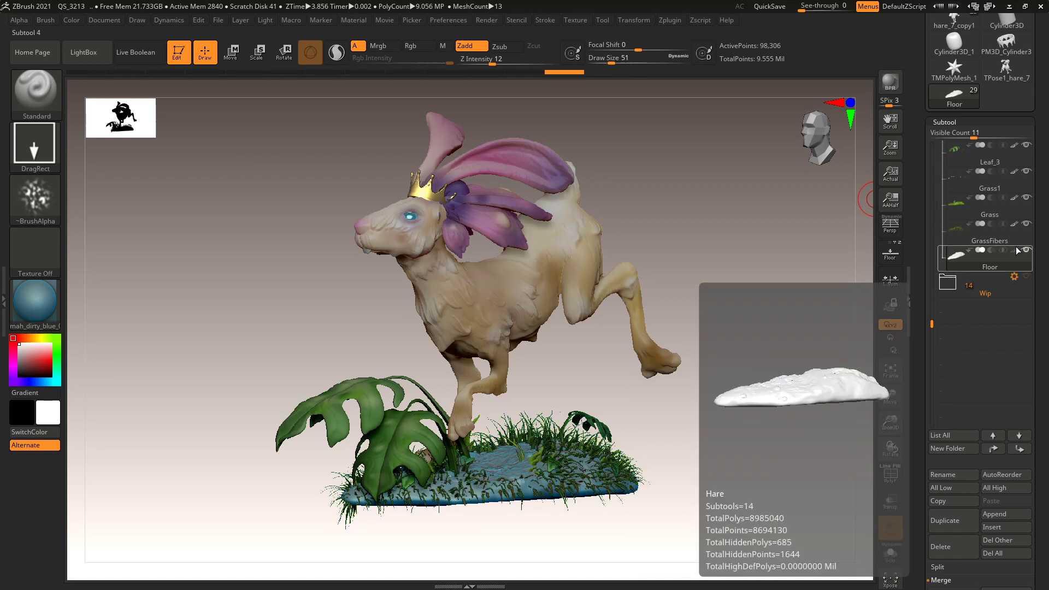
click(1014, 251)
drag(752, 321, 736, 375)
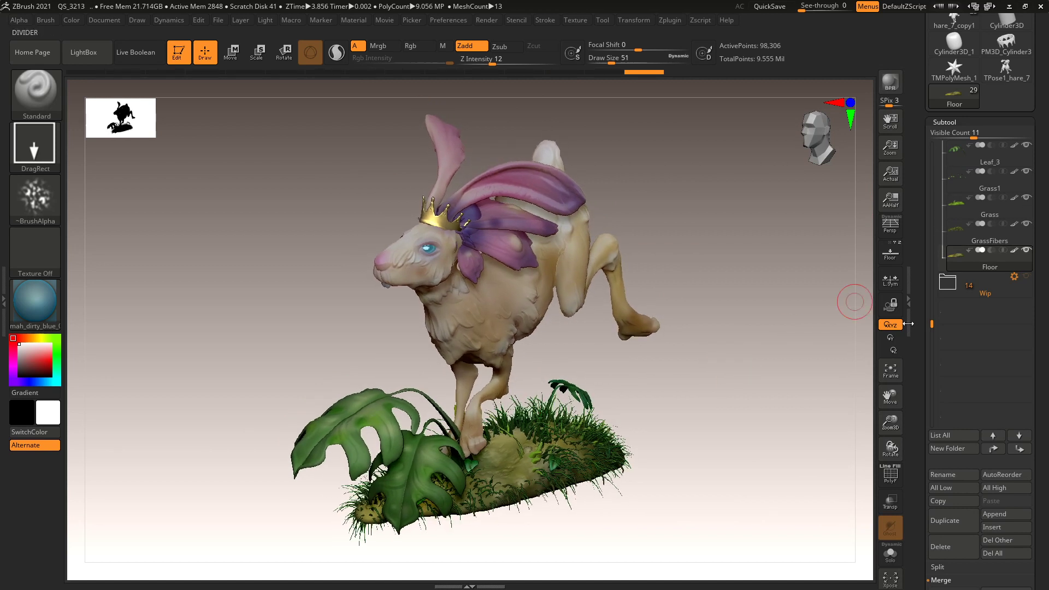
drag(932, 323, 950, 143)
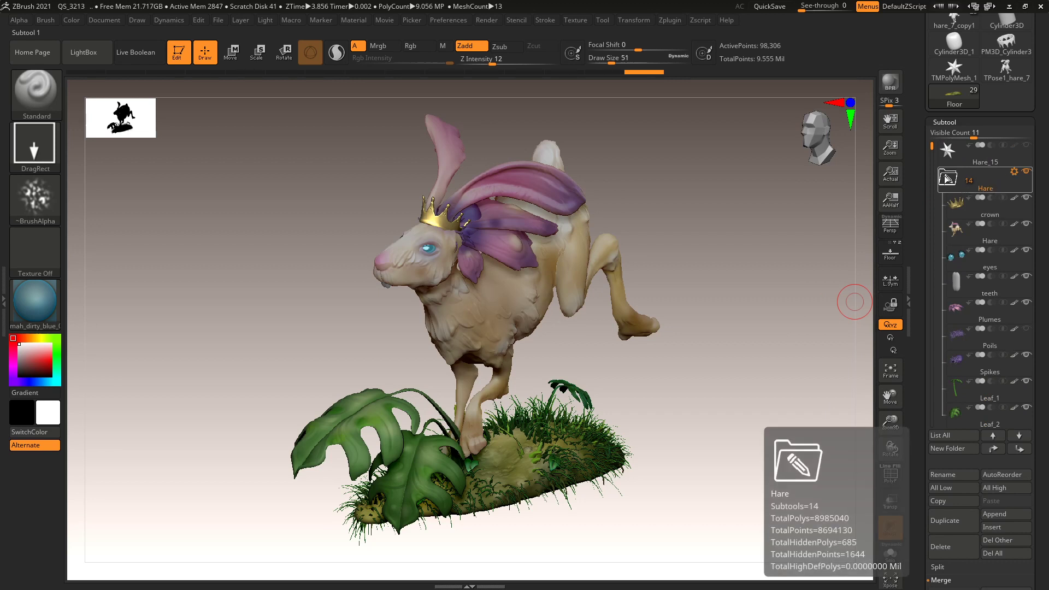
click(1014, 171)
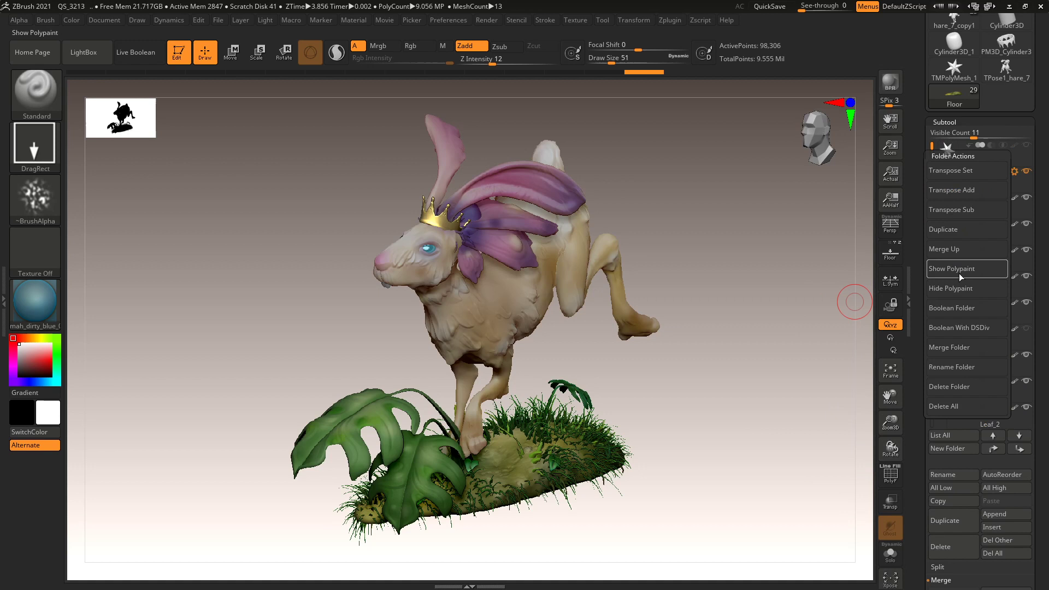
click(960, 288)
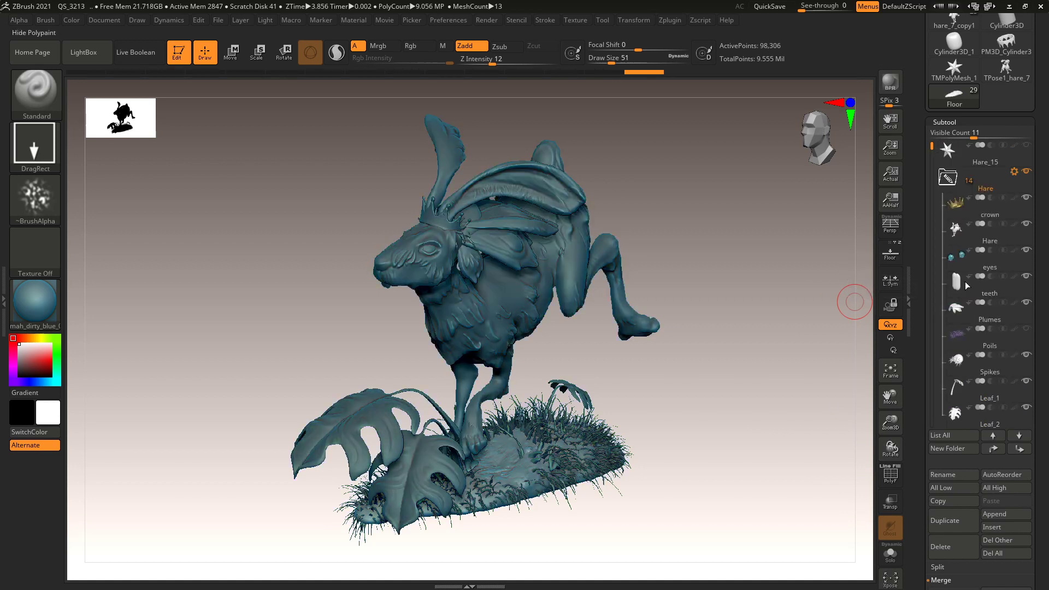
click(1014, 171)
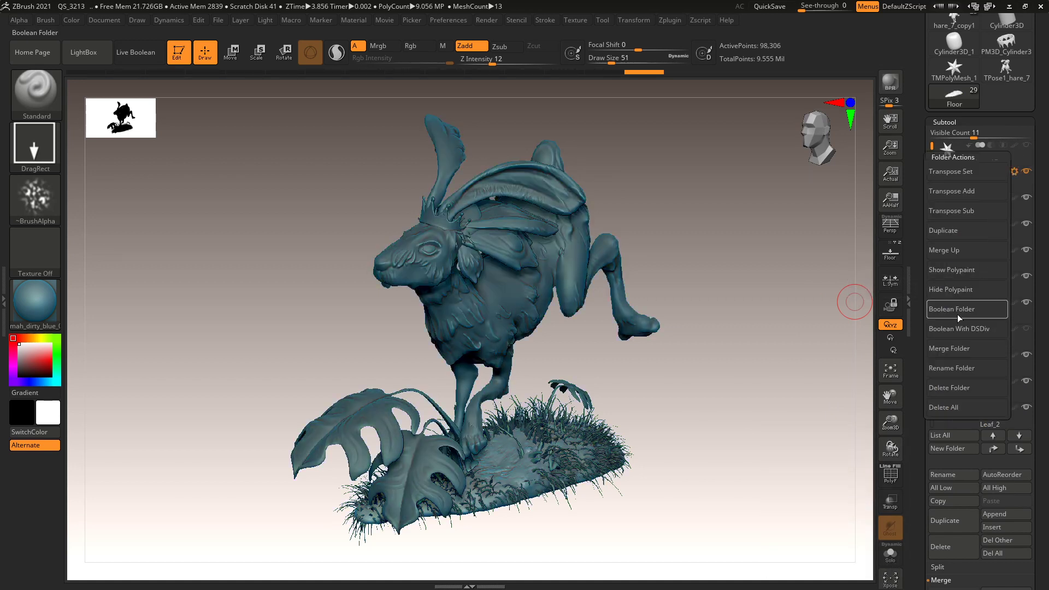
click(962, 271)
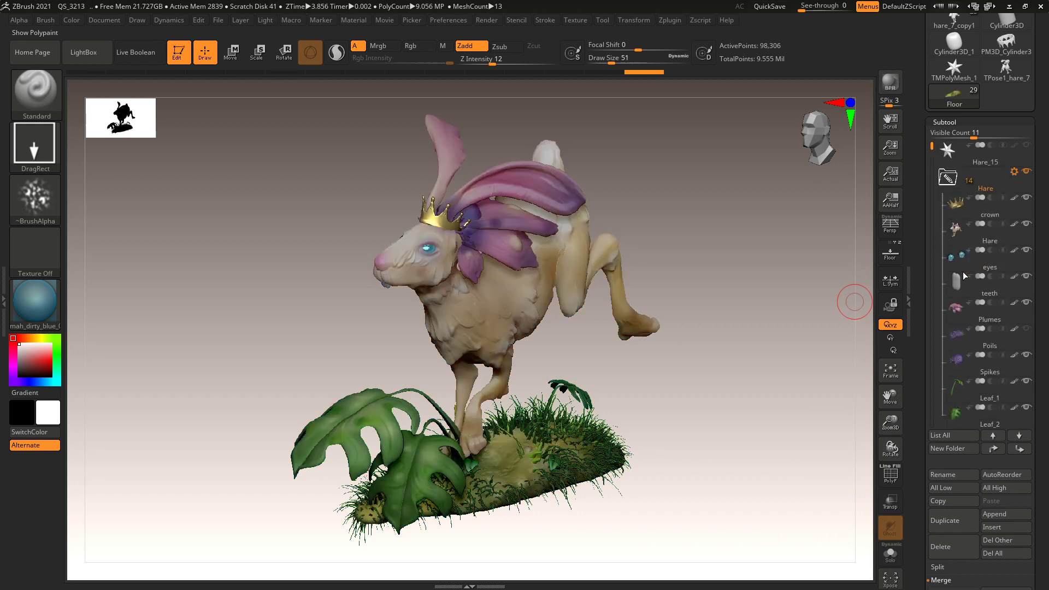
drag(764, 349, 764, 343)
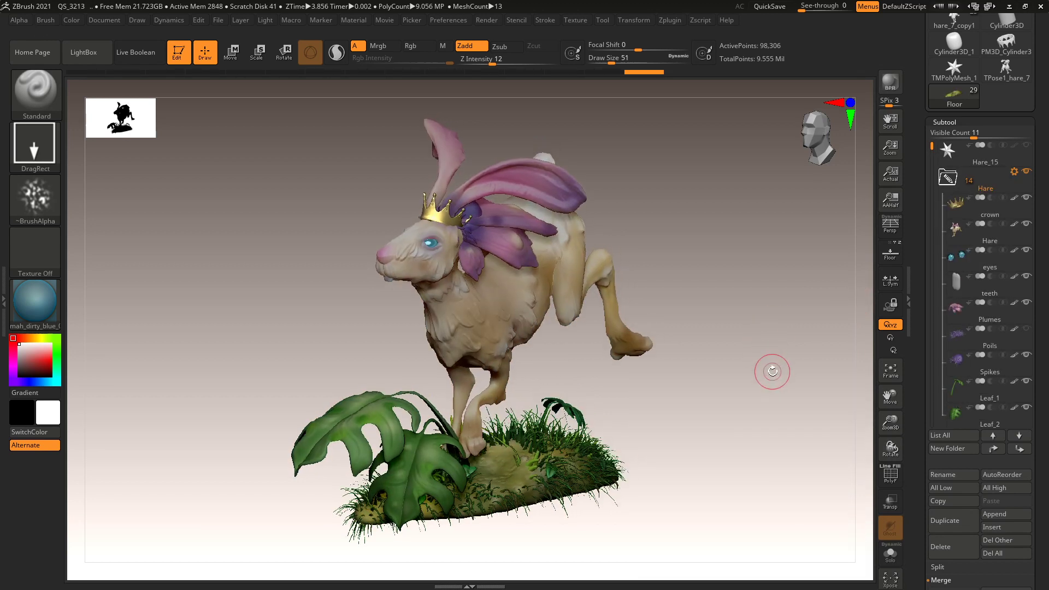
drag(773, 372, 770, 364)
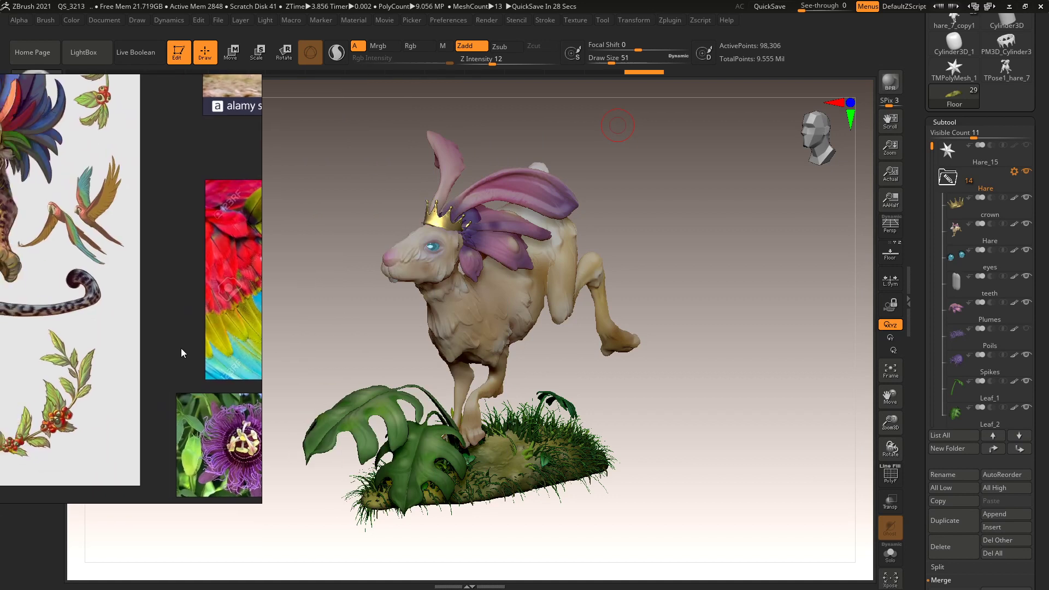
Drag the PureRef board across the canvas to study the jaguar-and-hare reference illustration.
drag(182, 348, 579, 373)
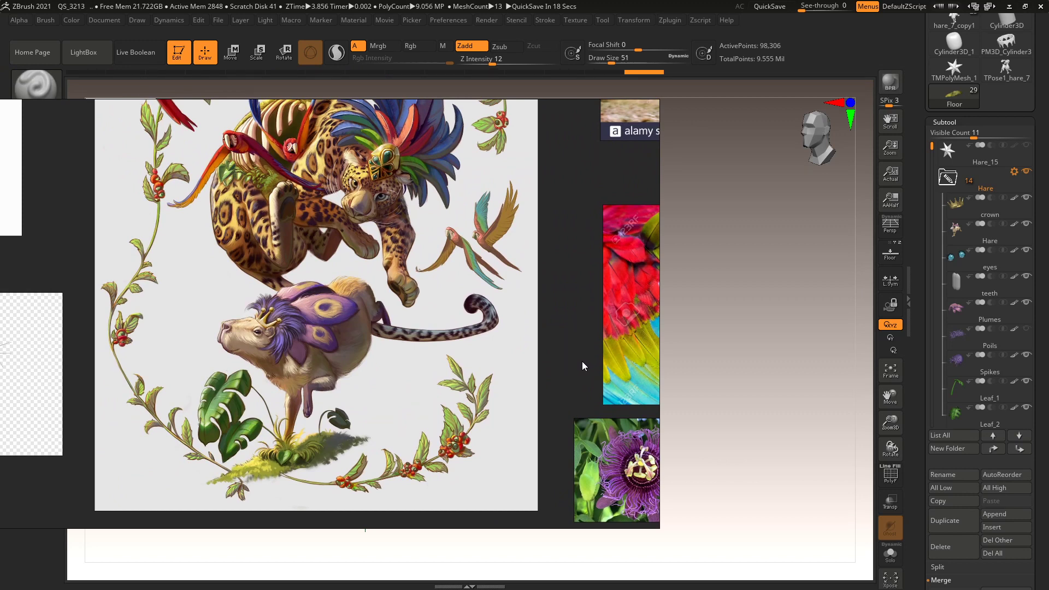
drag(582, 361, 576, 364)
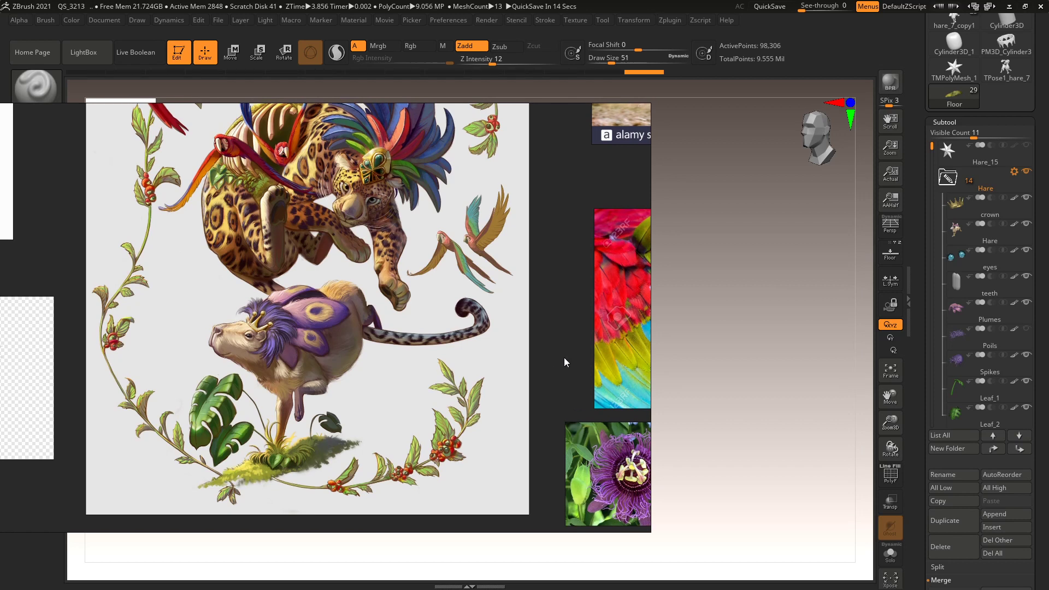
mouse_move(563, 365)
mouse_down()
mouse_move(694, 301)
mouse_move(696, 314)
mouse_move(1047, 273)
mouse_move(772, 390)
mouse_move(773, 359)
mouse_up()
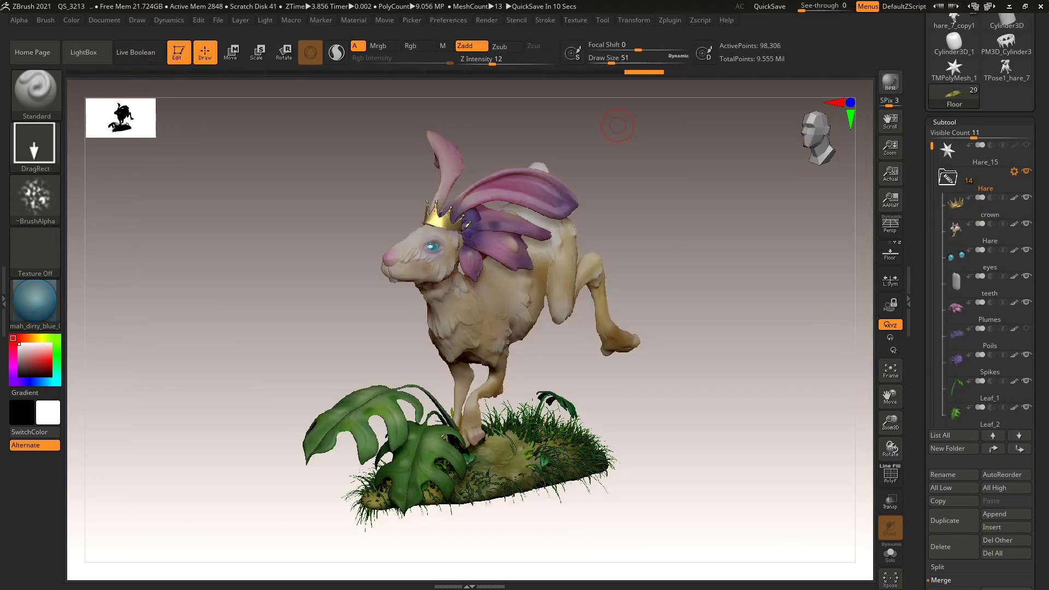
Turn the hare and its base to a slightly new angle and collapse the Subtool list.
drag(670, 405, 679, 402)
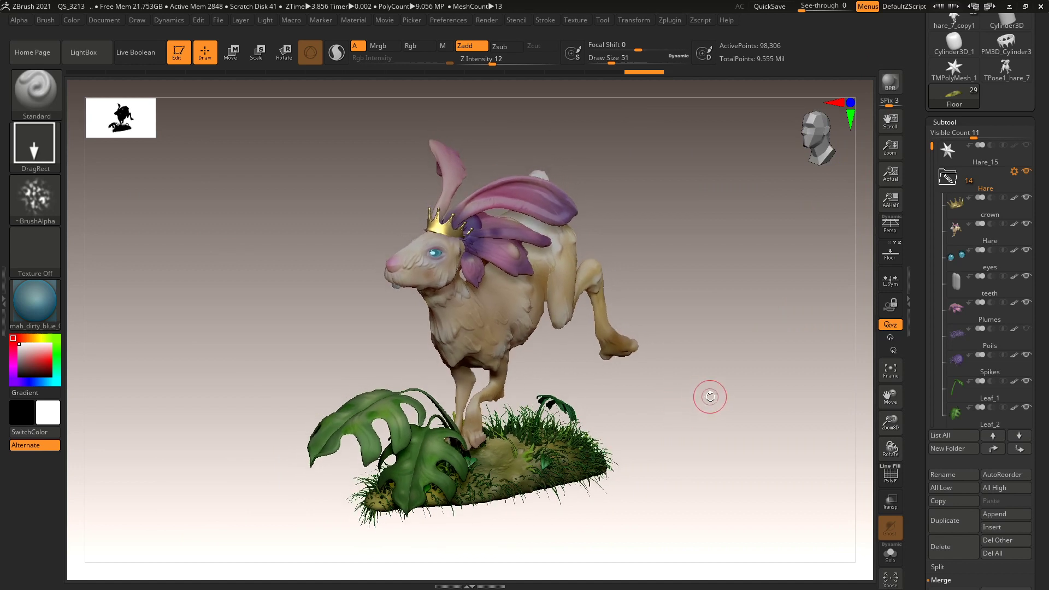
drag(721, 347, 746, 350)
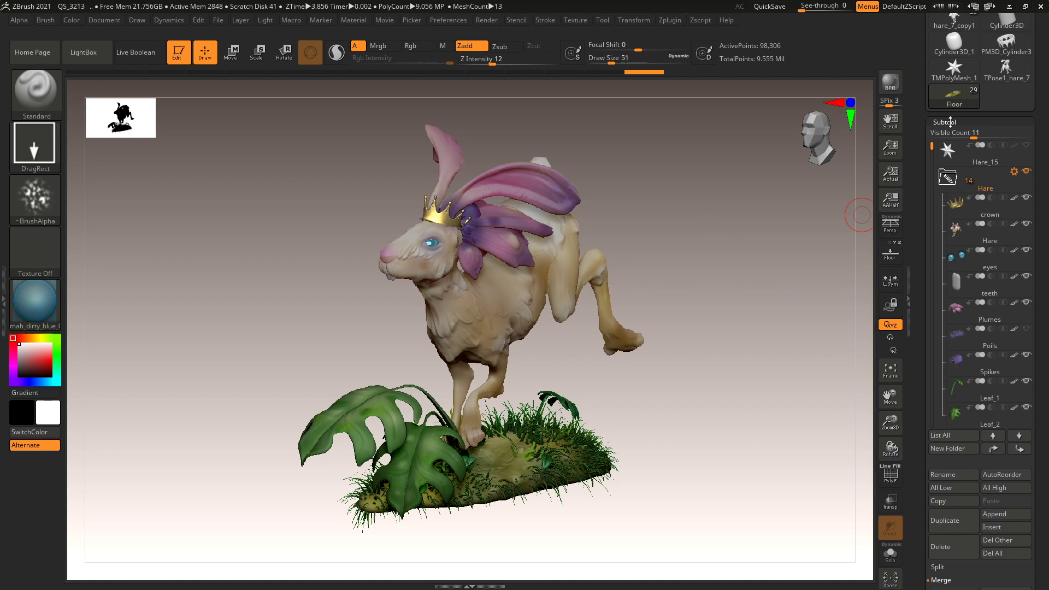
click(951, 122)
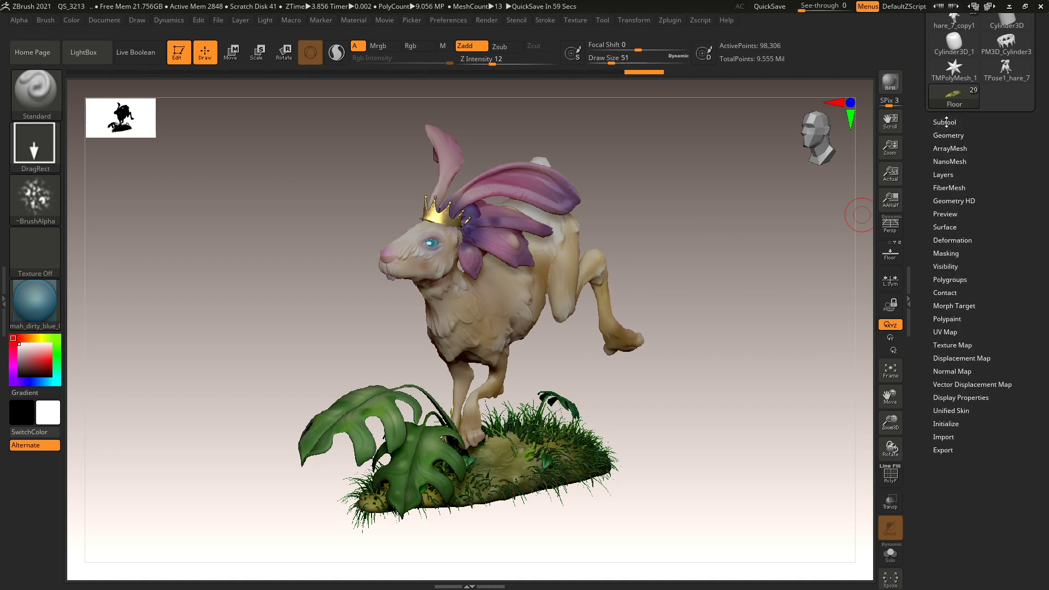
drag(718, 206, 720, 209)
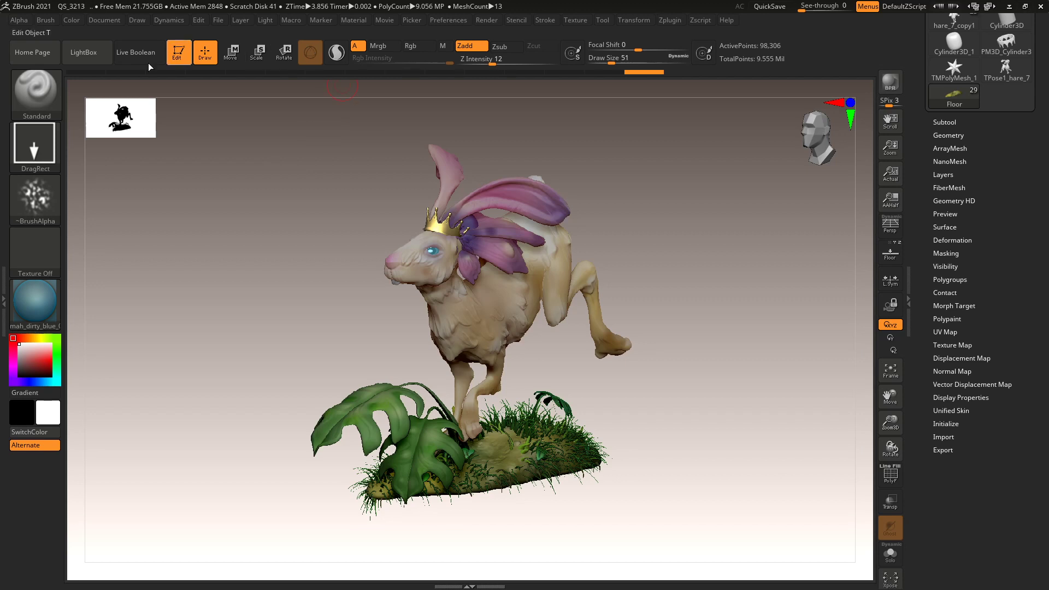
Dock the Movie palette beside the canvas and collapse the brush settings.
click(382, 20)
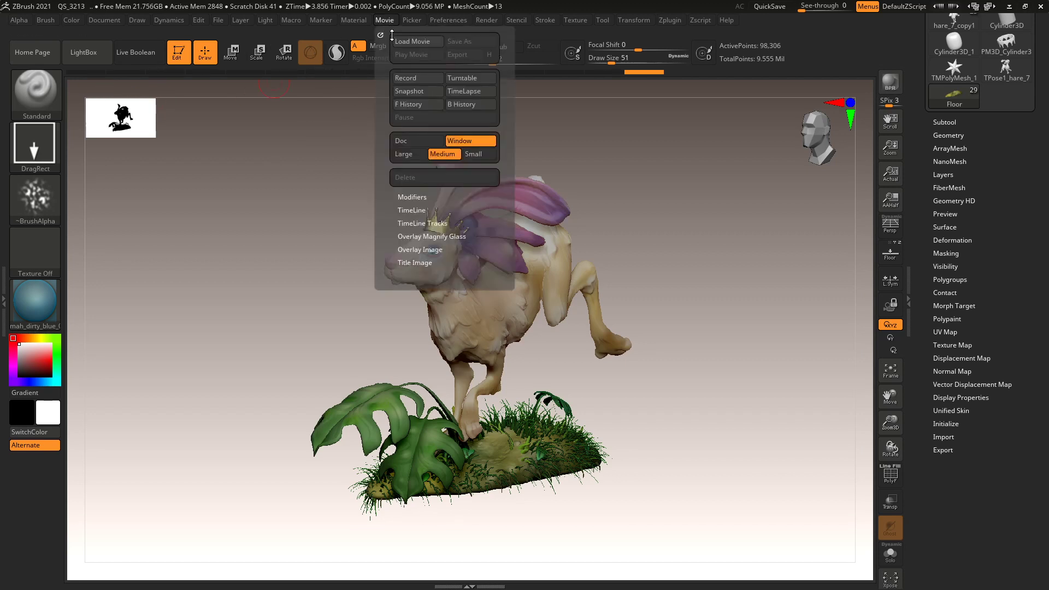
click(381, 33)
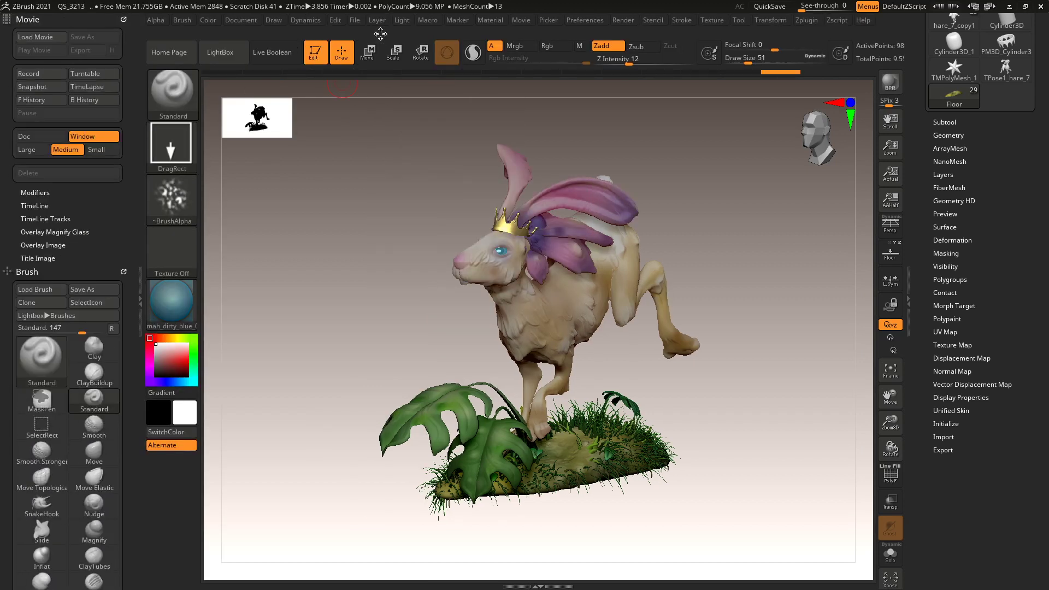
drag(7, 257, 6, 297)
mouse_move(7, 250)
mouse_down()
mouse_move(7, 160)
mouse_move(12, 248)
mouse_up()
click(22, 182)
Set Title Image FadeIn/FadeOut to 0, lower Overlay Opacity, and record Doc only.
click(39, 256)
mouse_move(49, 287)
mouse_down()
mouse_move(39, 285)
mouse_move(45, 272)
mouse_up()
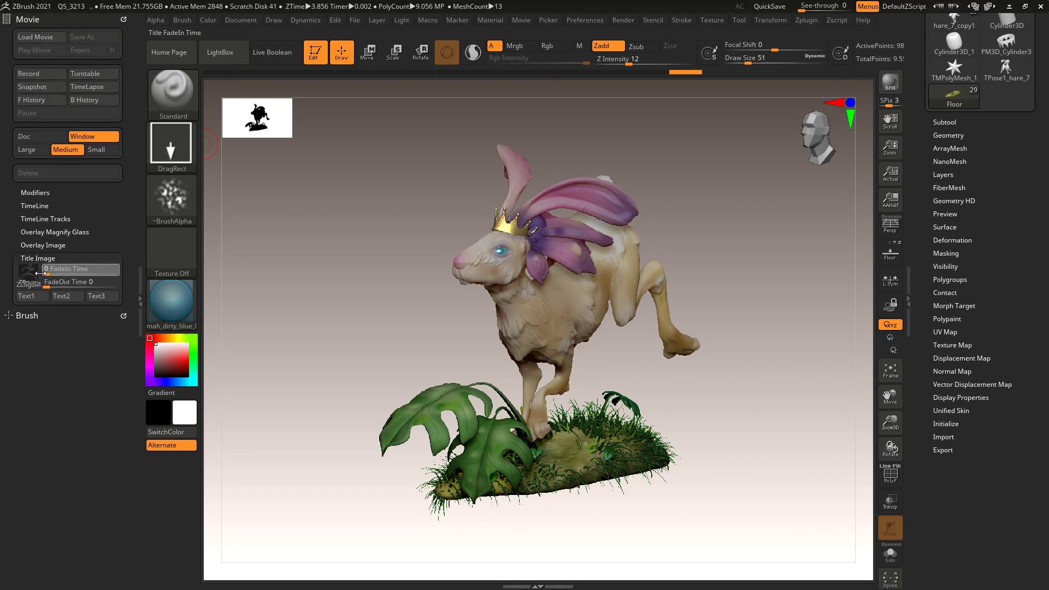
click(38, 258)
click(44, 245)
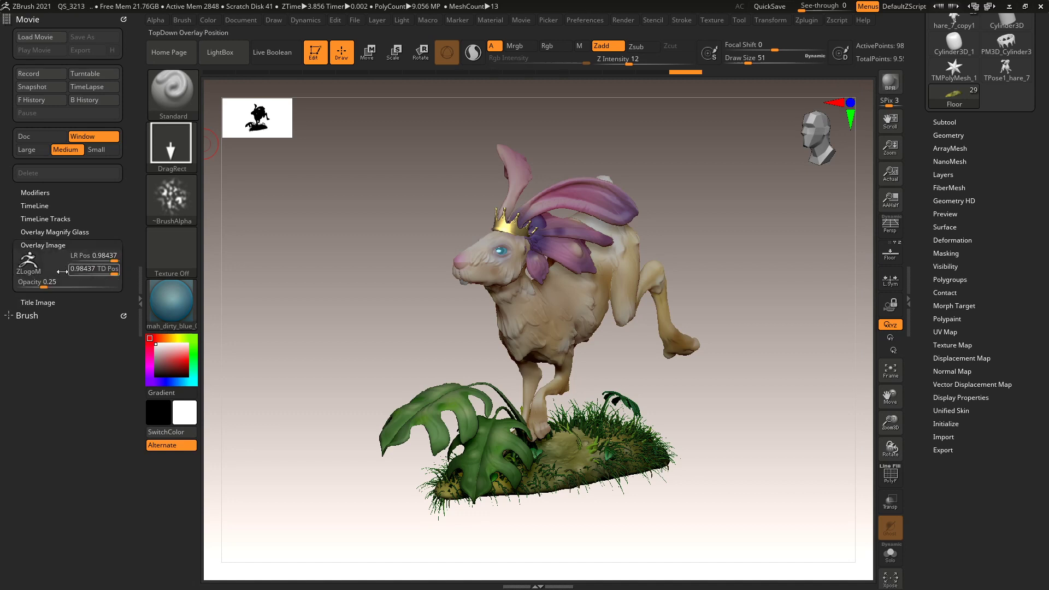
drag(36, 281, 33, 281)
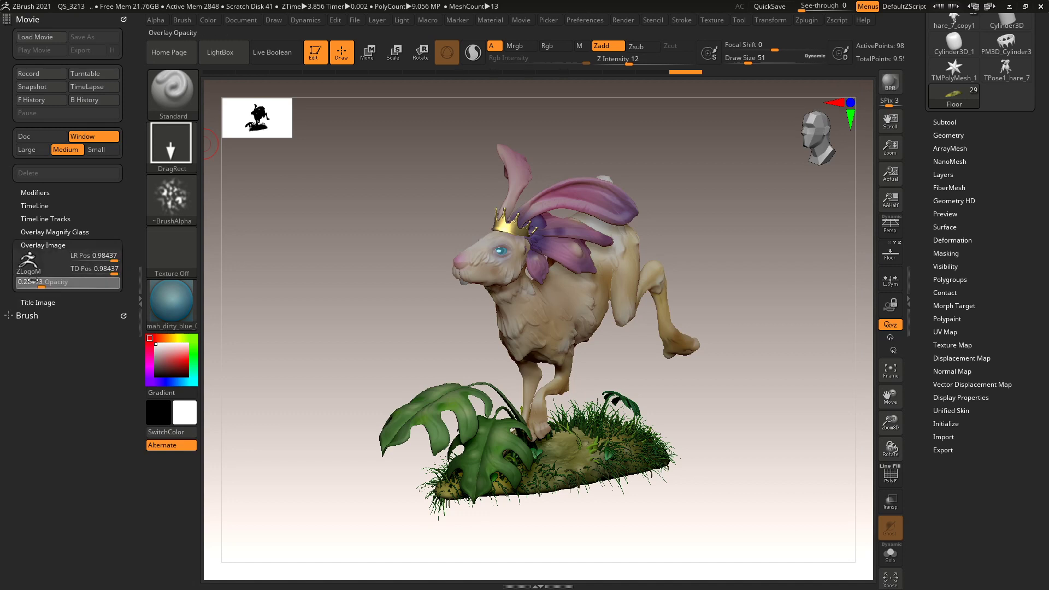
click(38, 245)
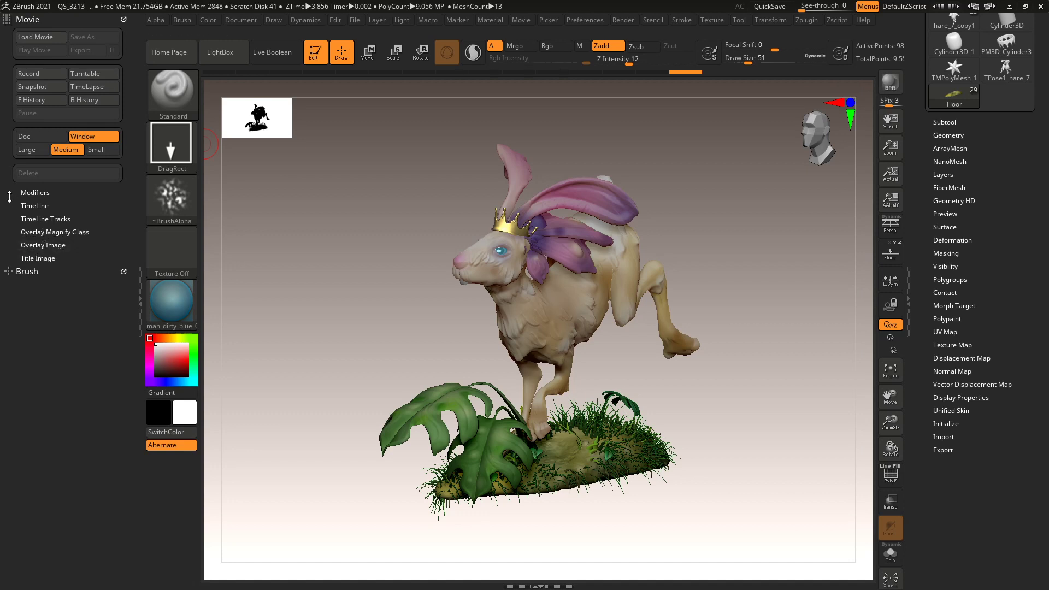
click(37, 138)
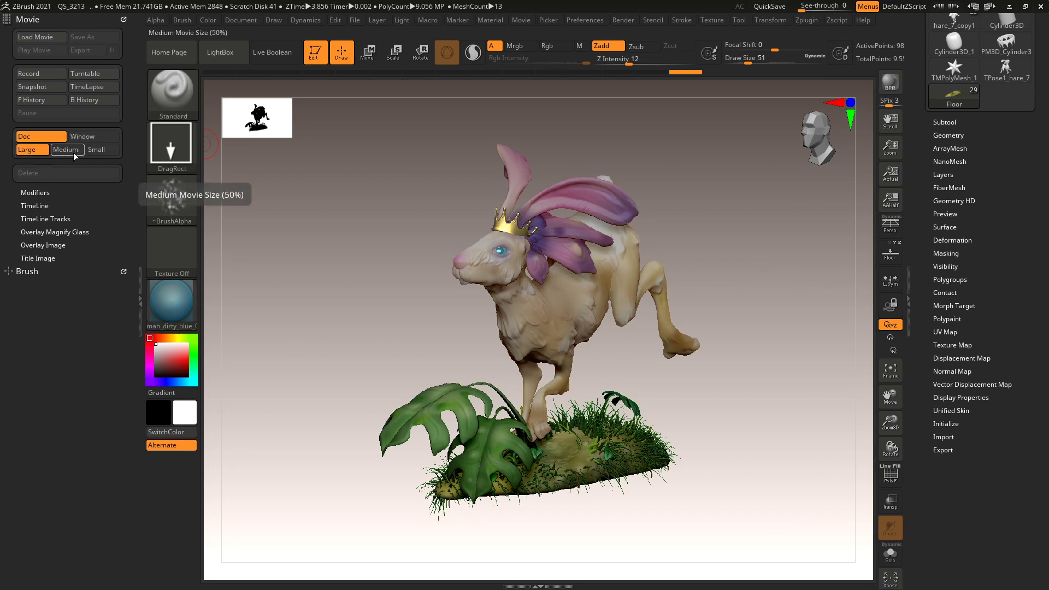
click(44, 191)
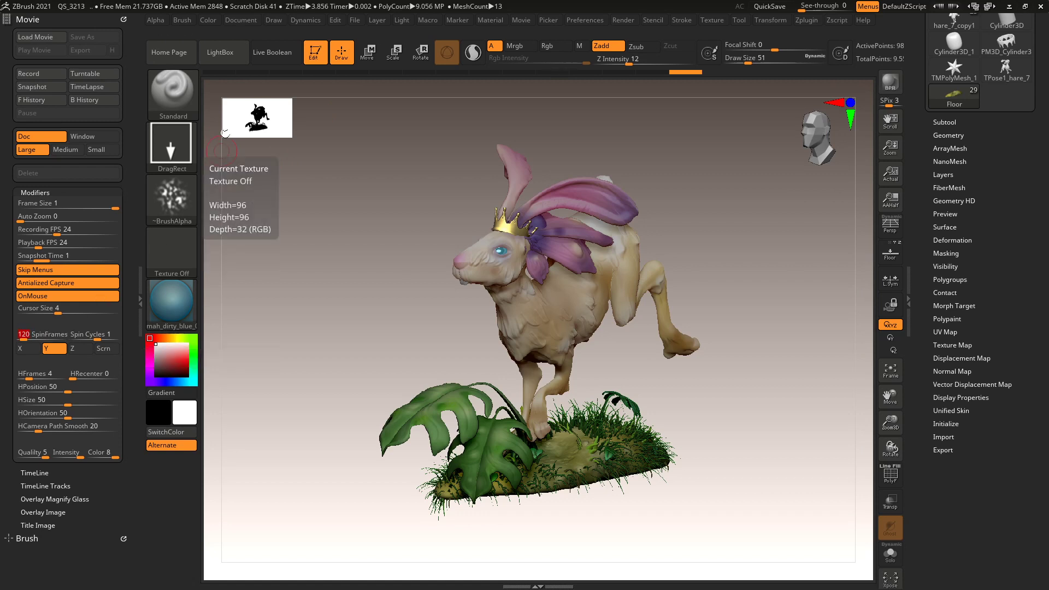
Record a Turntable movie, play it back, then drag Spin Cycles to -1.
click(94, 74)
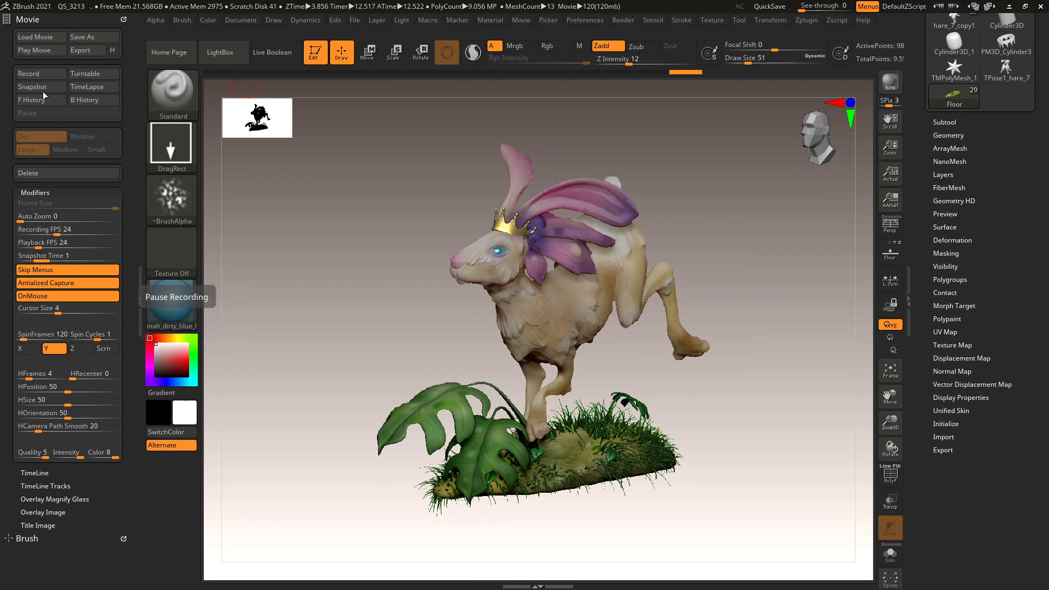
click(35, 50)
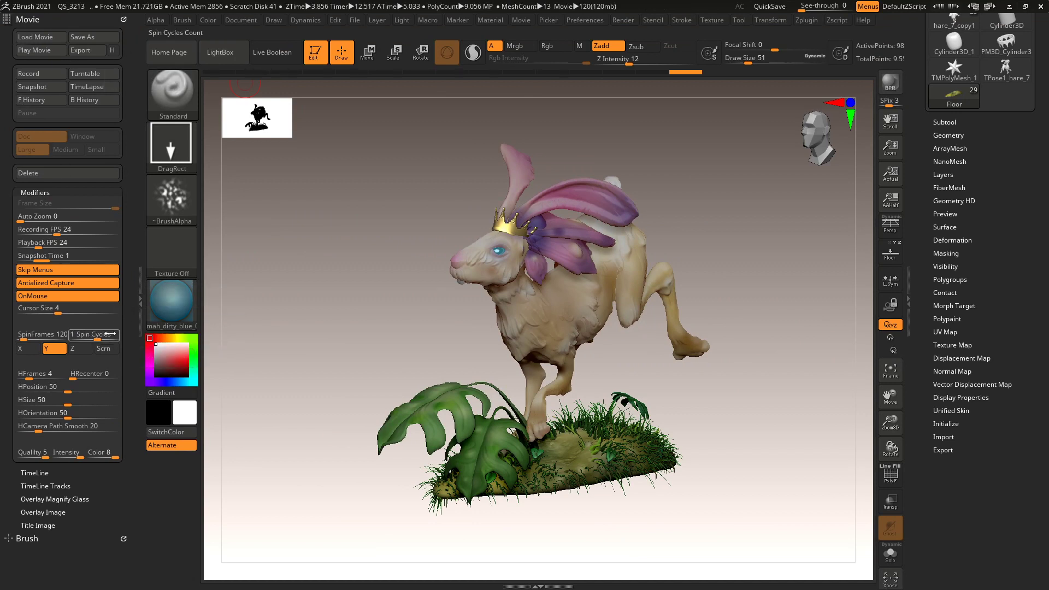
drag(98, 339, 93, 340)
drag(92, 341, 91, 341)
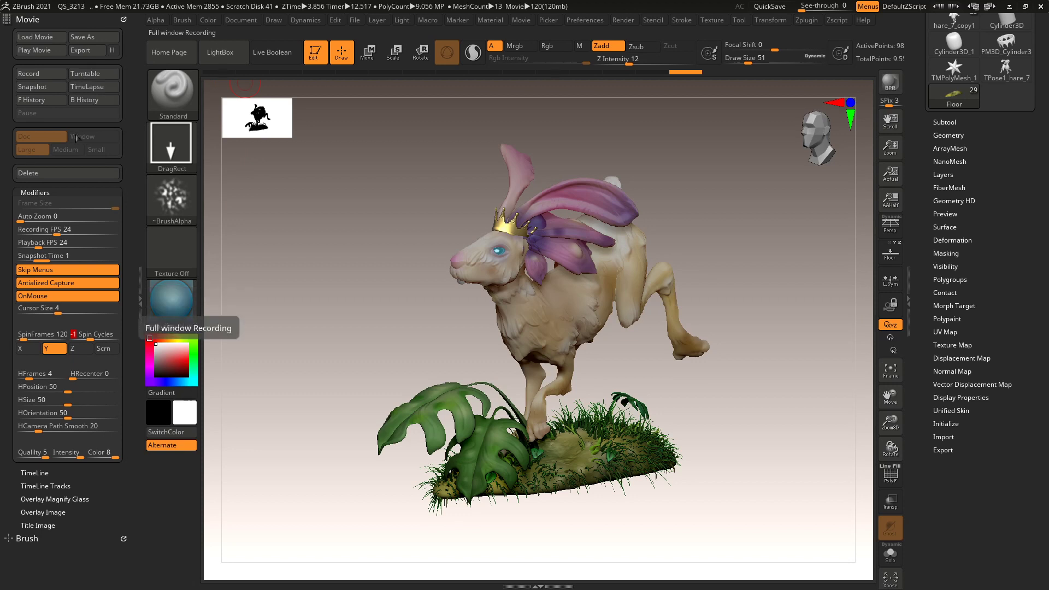
Delete the first movie unsaved, record and play a new turntable, then delete it unsaved.
click(52, 174)
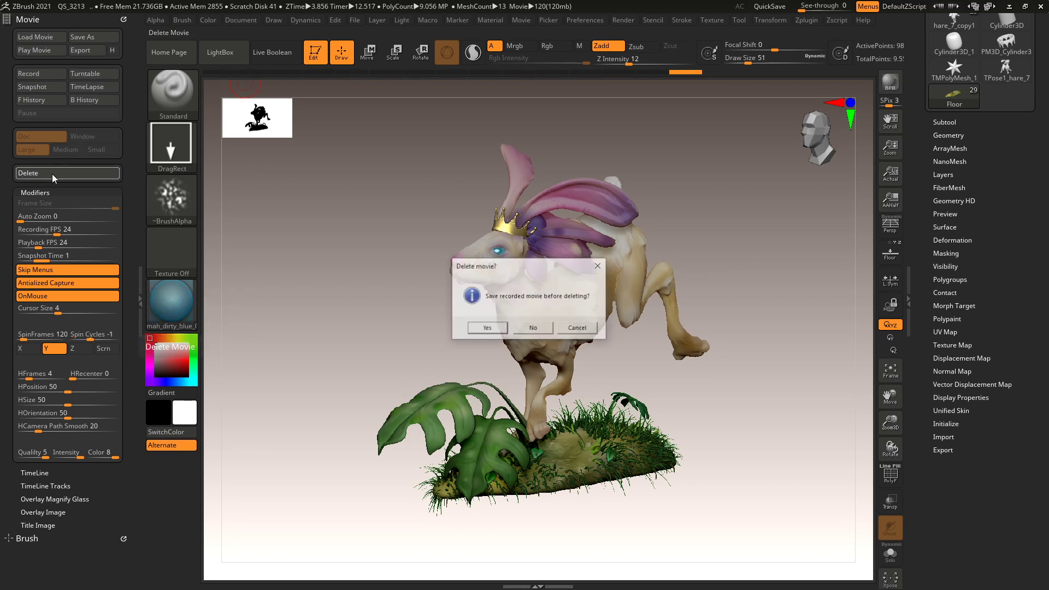
click(532, 328)
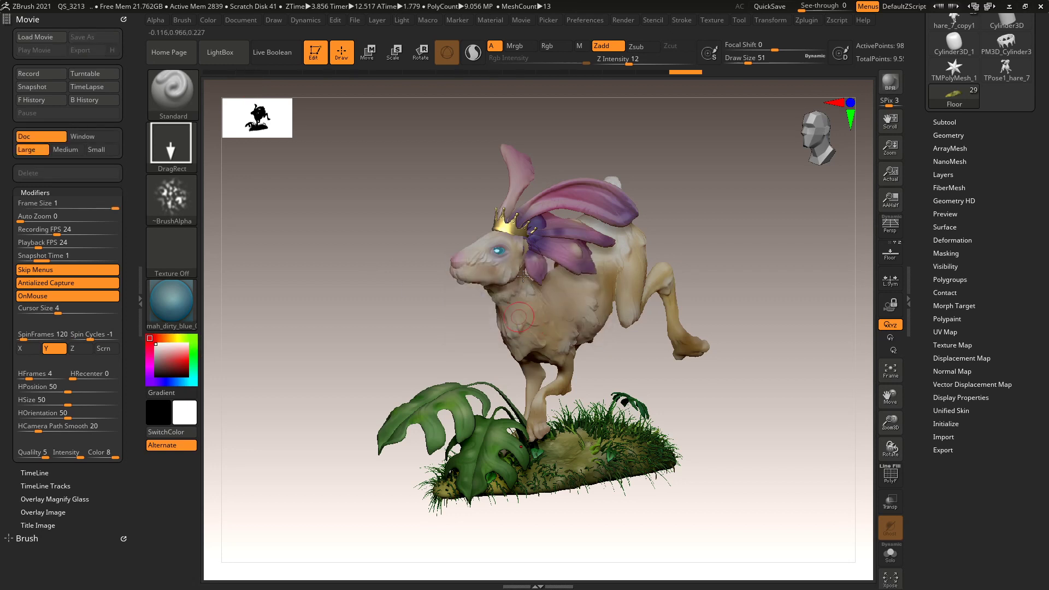
click(94, 74)
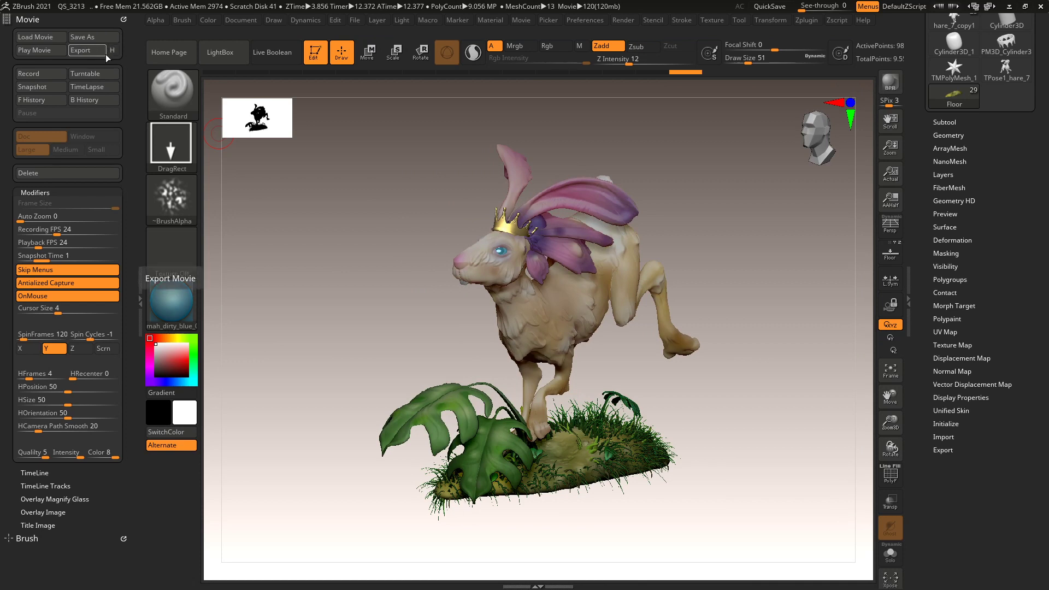
click(51, 50)
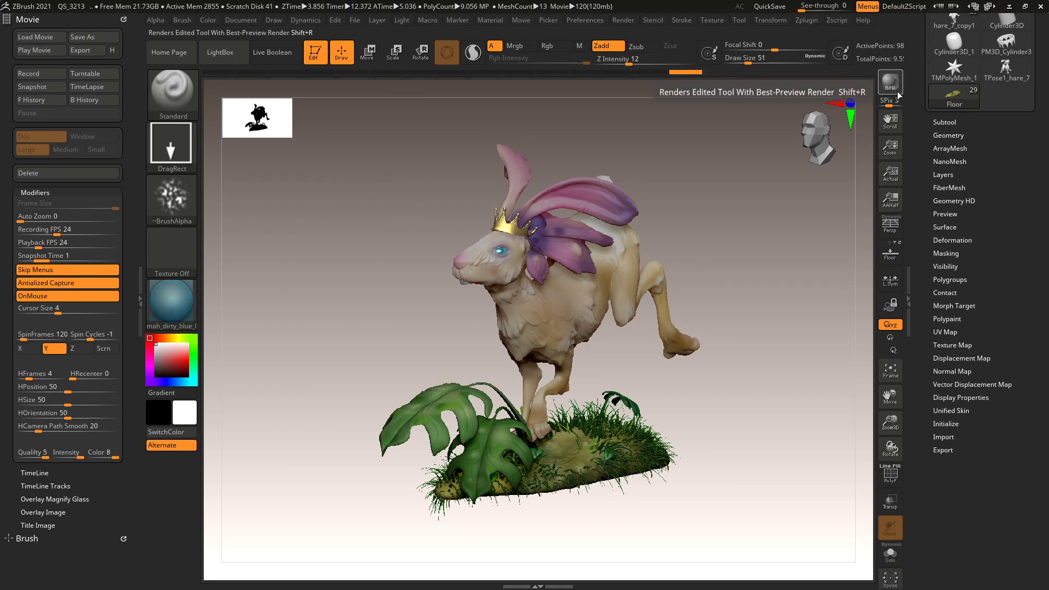
click(37, 172)
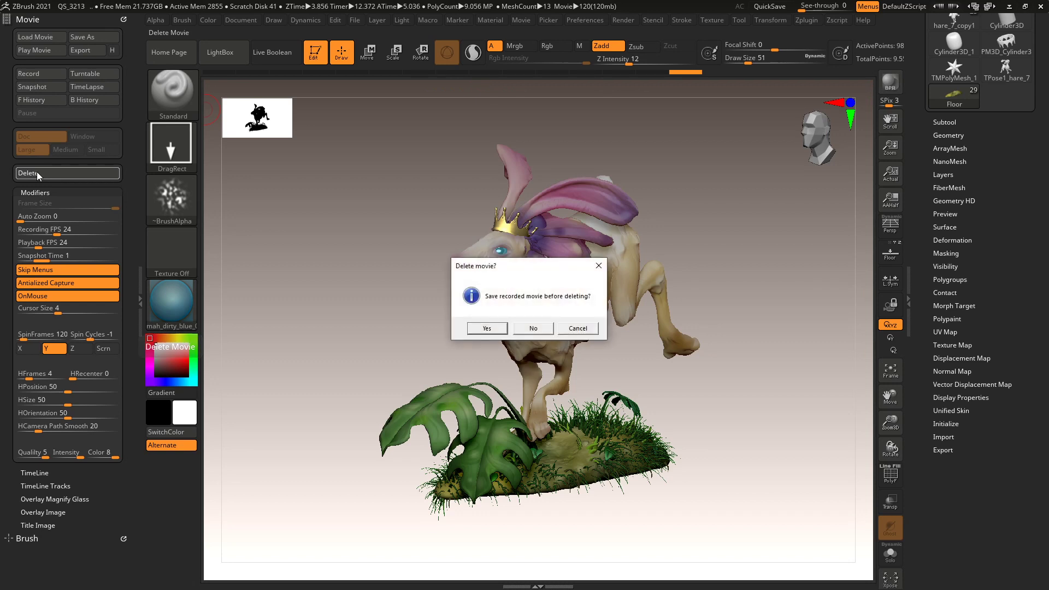
click(534, 328)
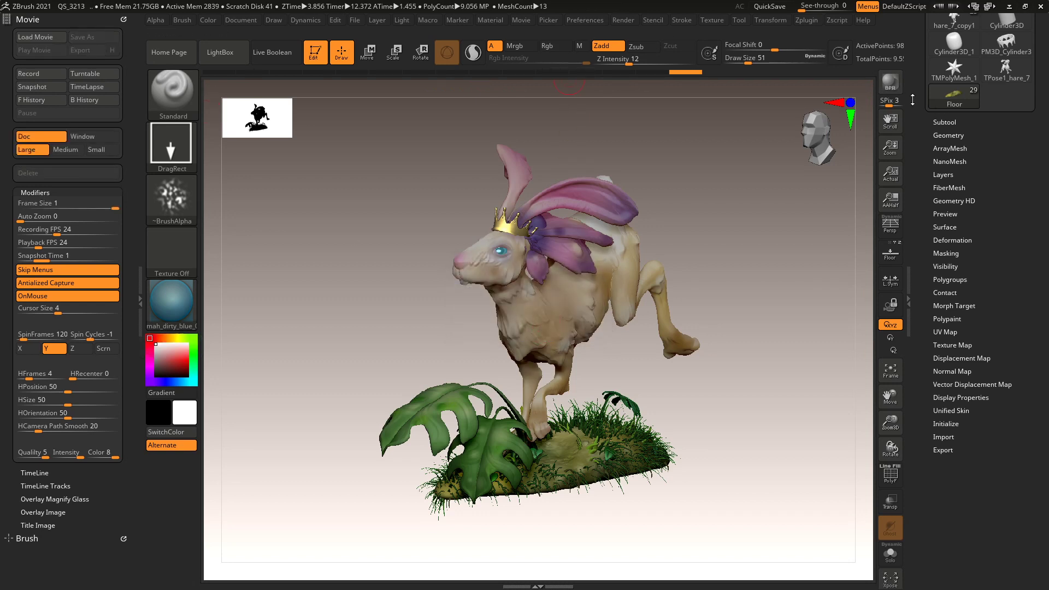
Set the BPR Shadow floor strength (FStrength) to 0.708 in the Render palette.
click(618, 21)
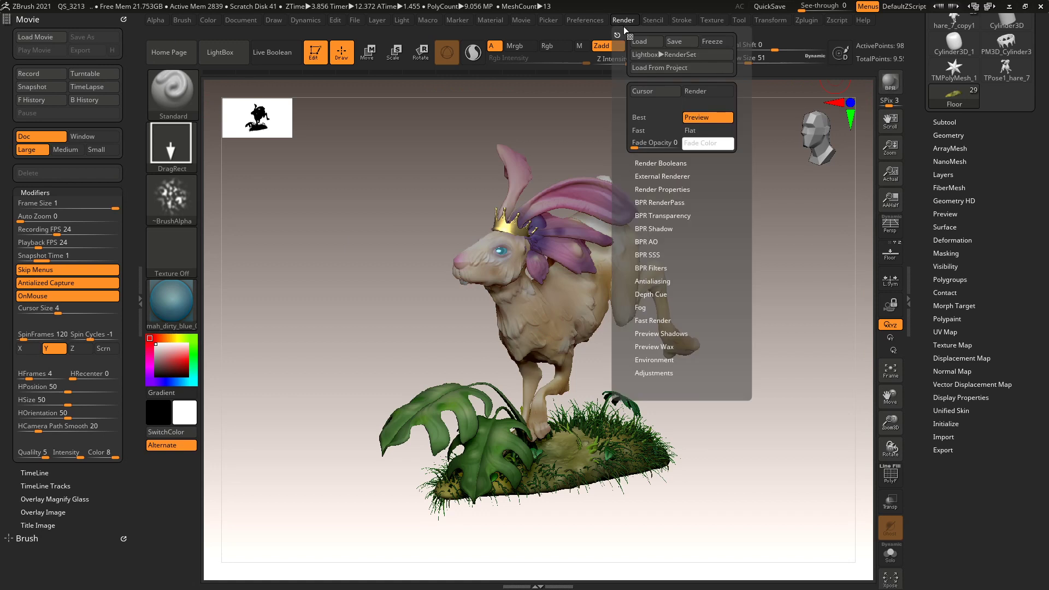
click(657, 189)
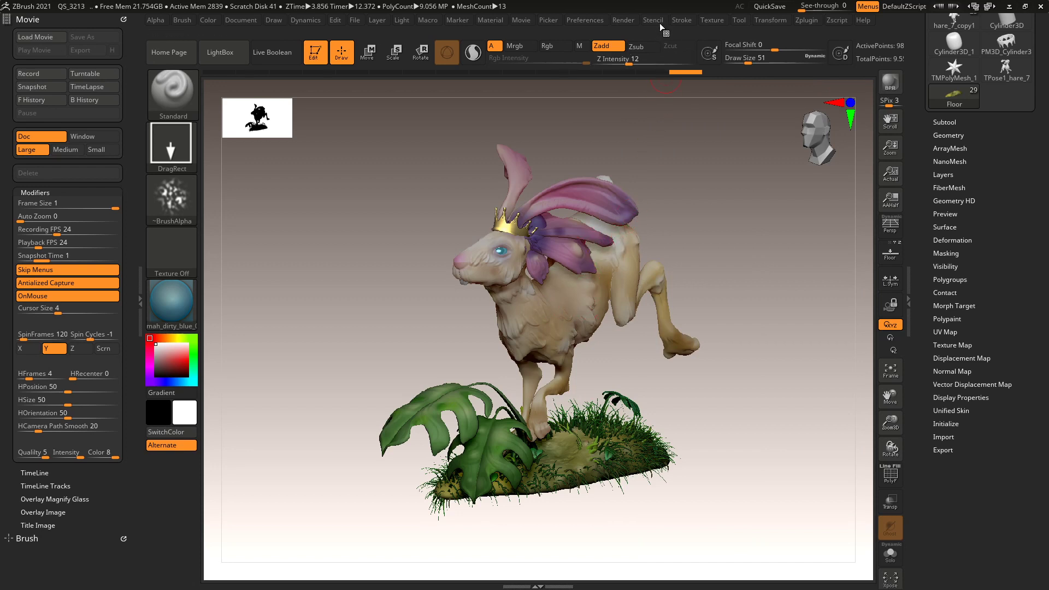
click(623, 20)
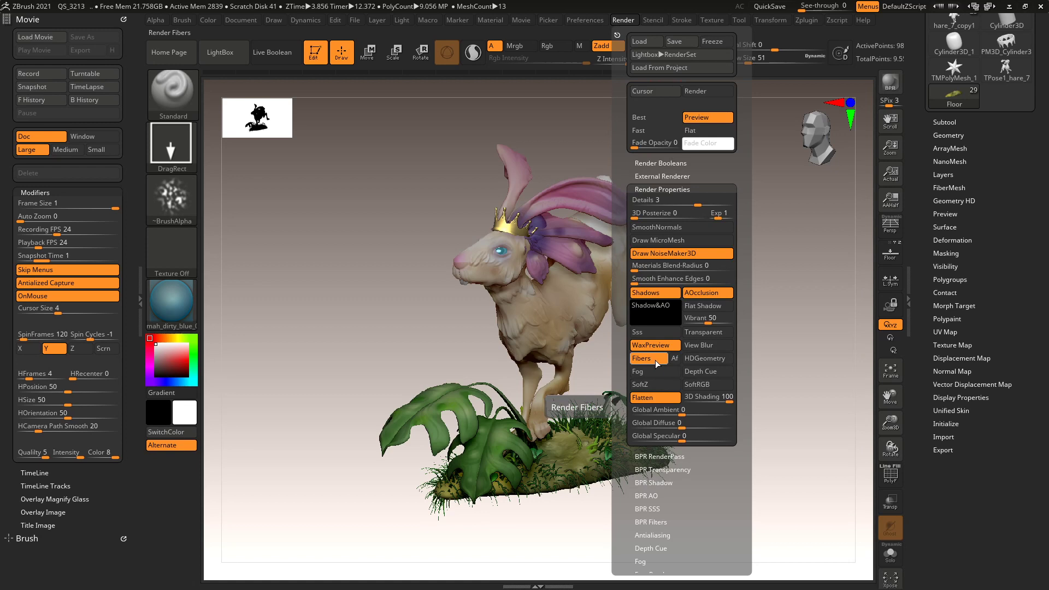
click(675, 189)
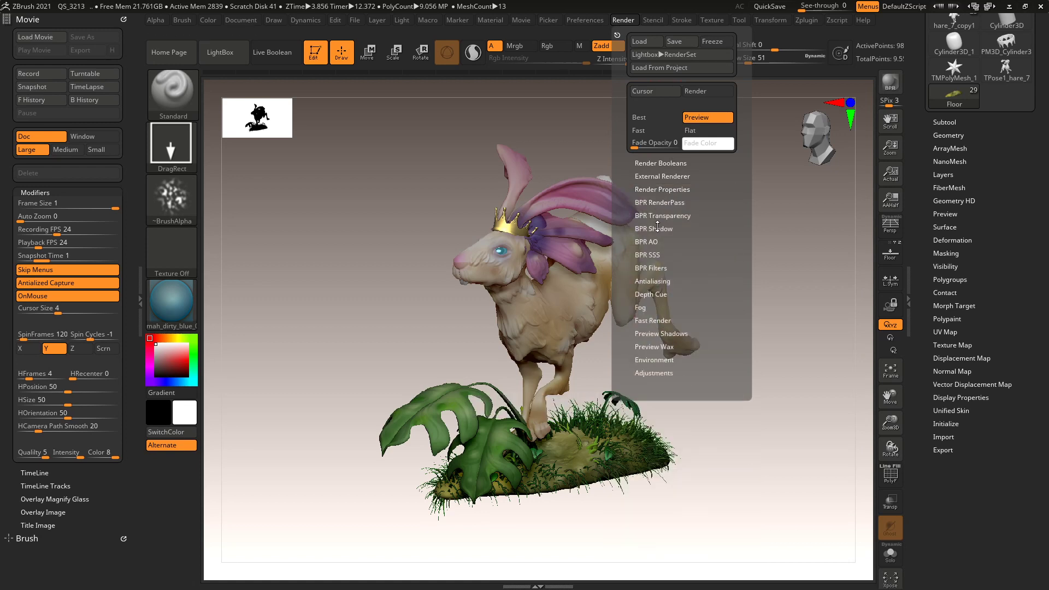
click(657, 228)
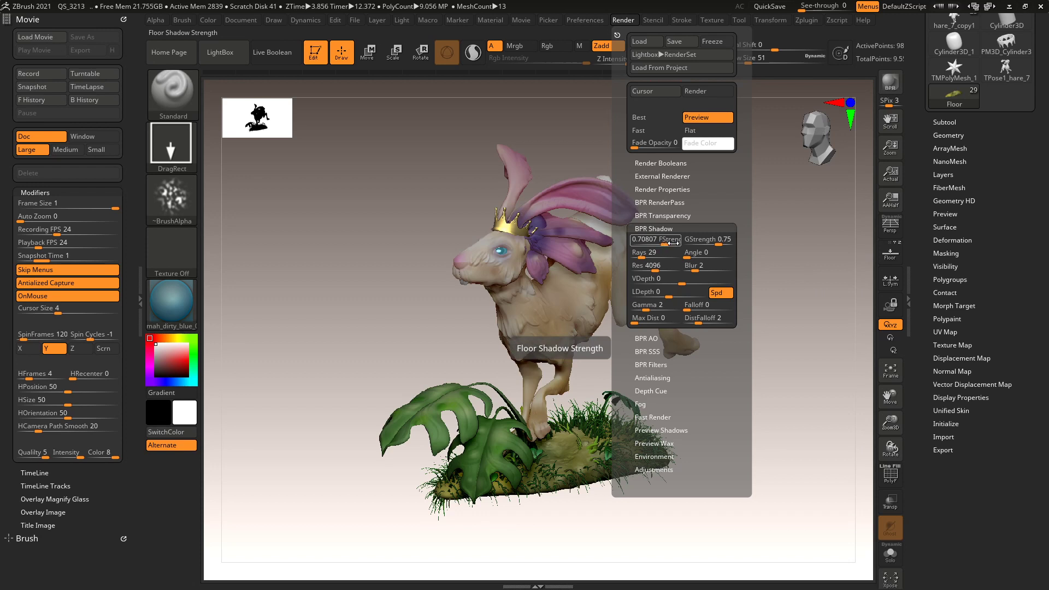
key(Return)
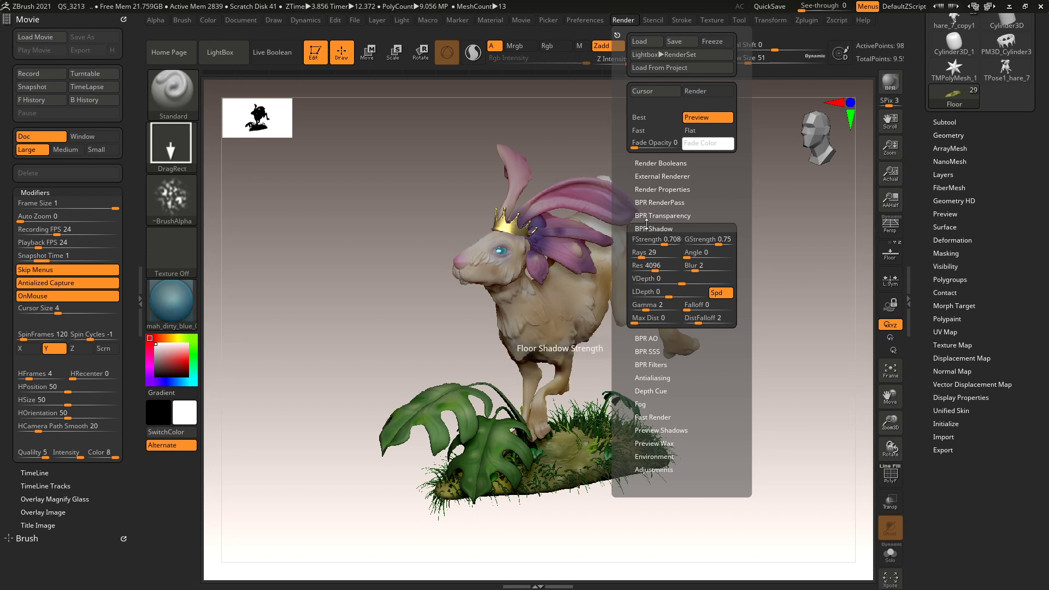
click(646, 228)
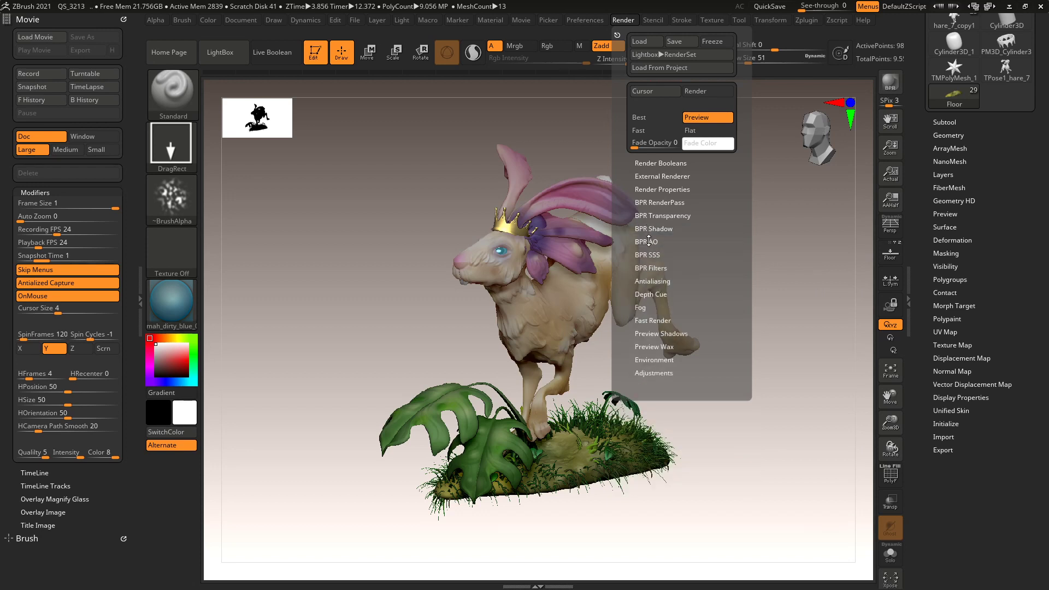
Set the BPR AO FStrength to 1, checking its extended help.
click(649, 241)
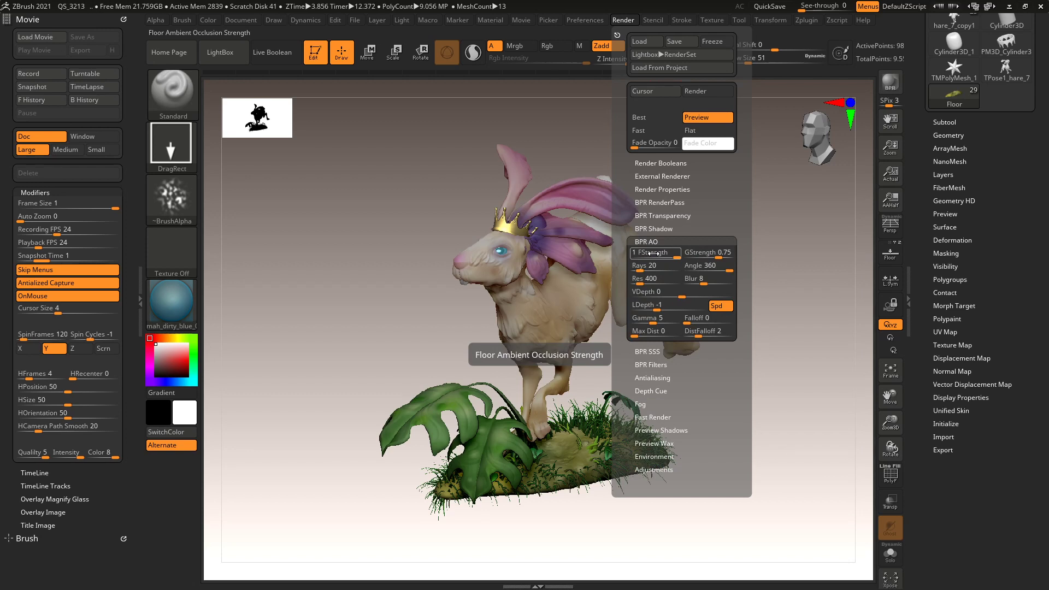
key(ctrl)
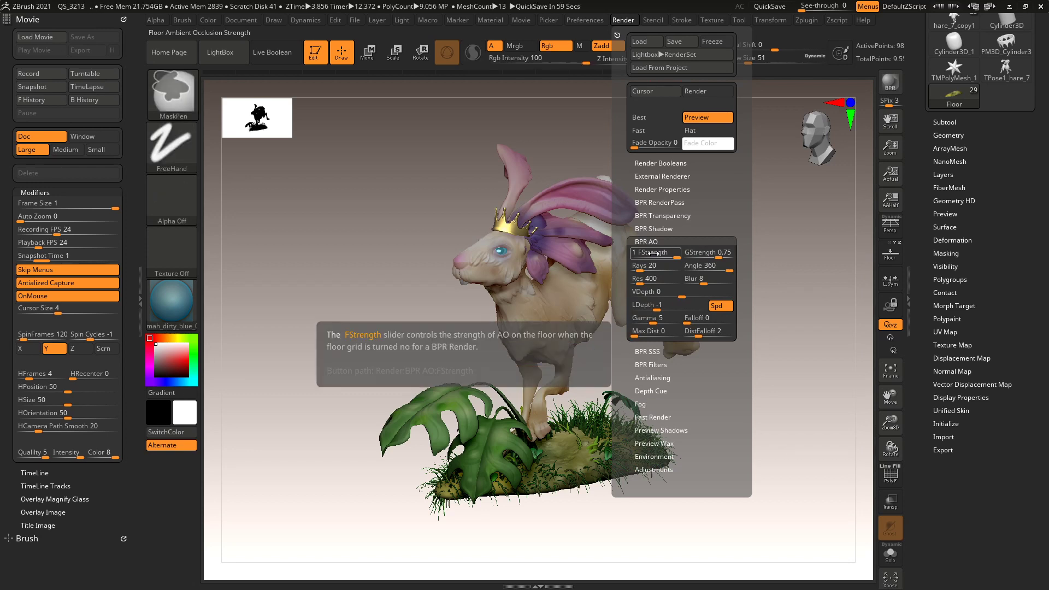
key(ctrl)
key(ctrl)
key(ctrl)
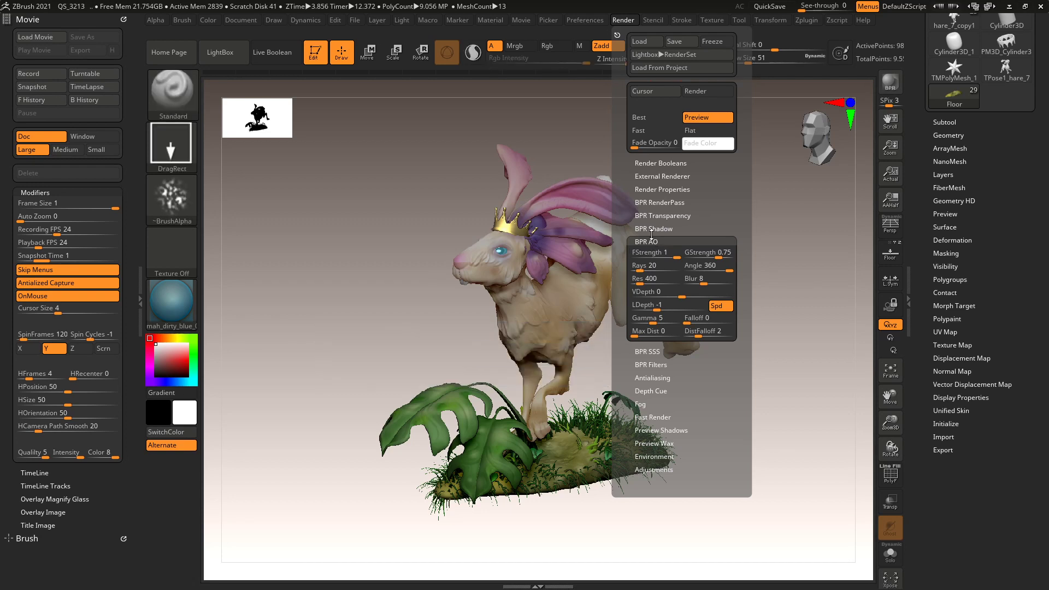
click(651, 240)
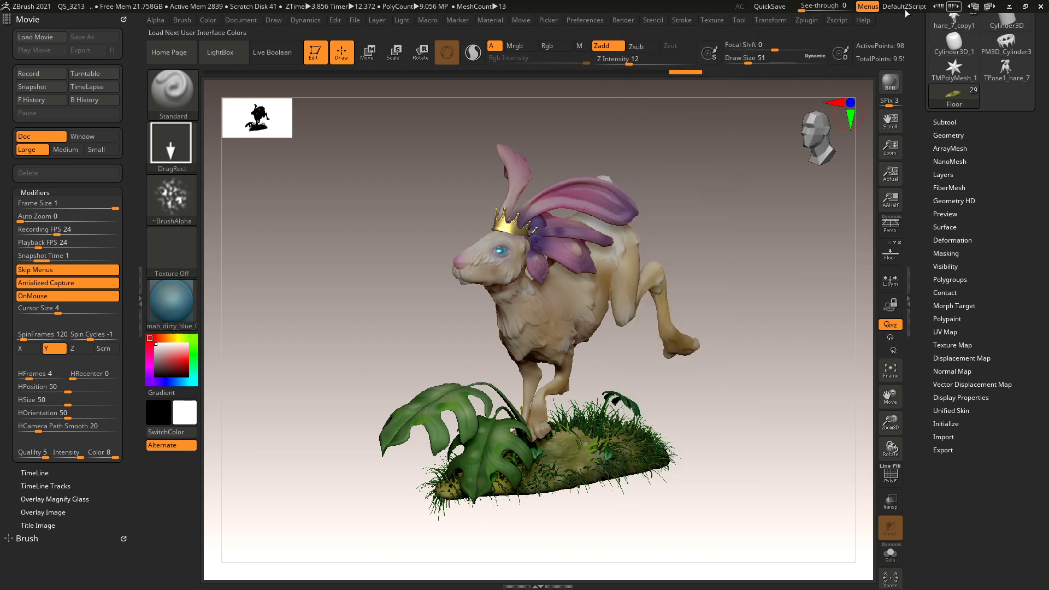
Start a BPR best preview render of the hare.
click(892, 85)
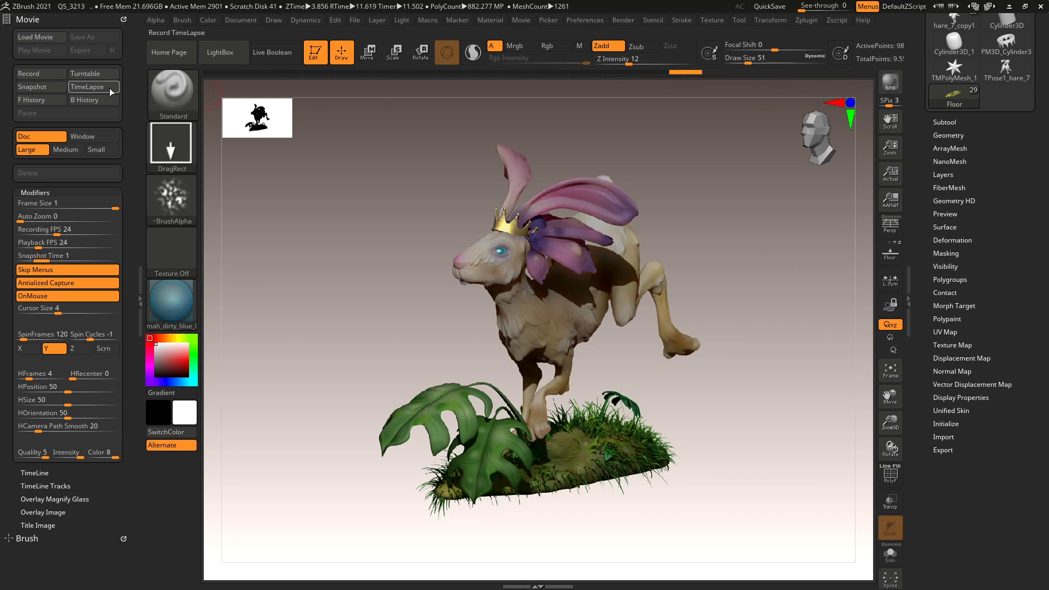
Record a turntable movie of the hare, nudging the view to stop the render.
click(100, 73)
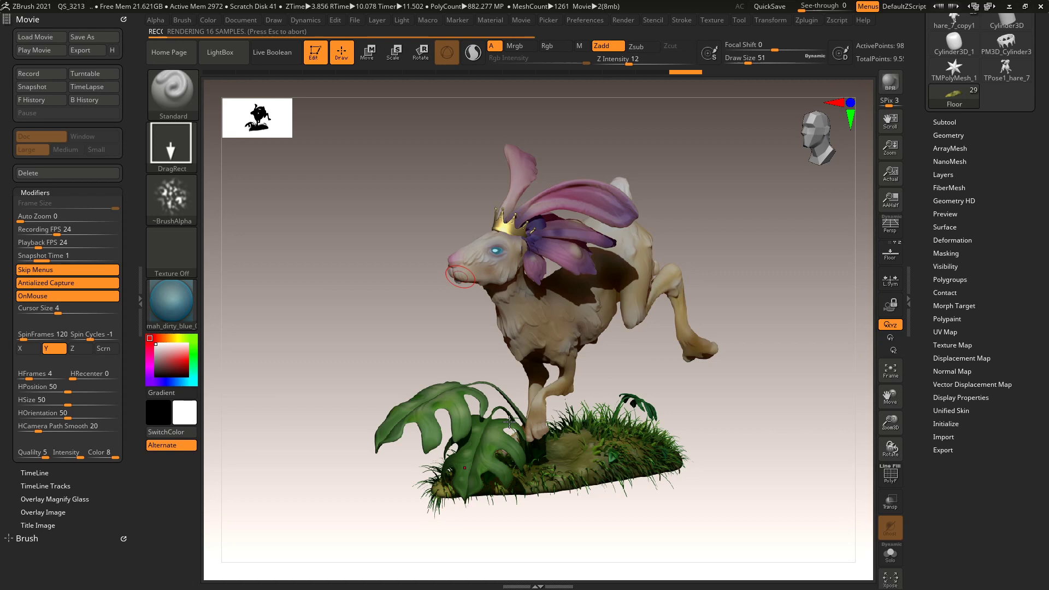
right_drag(547, 345, 587, 341)
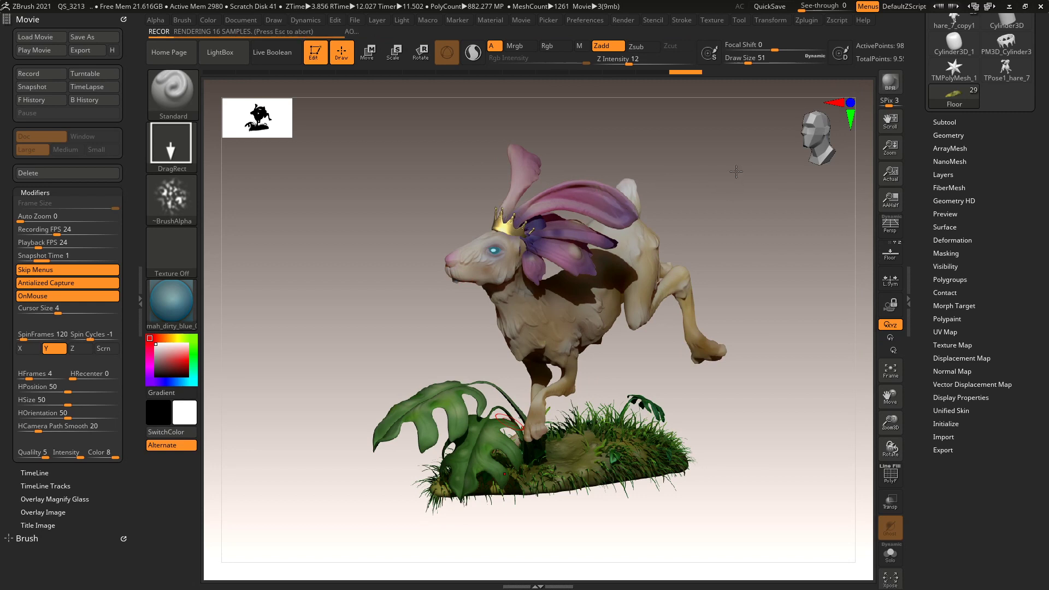
right_drag(738, 166, 738, 166)
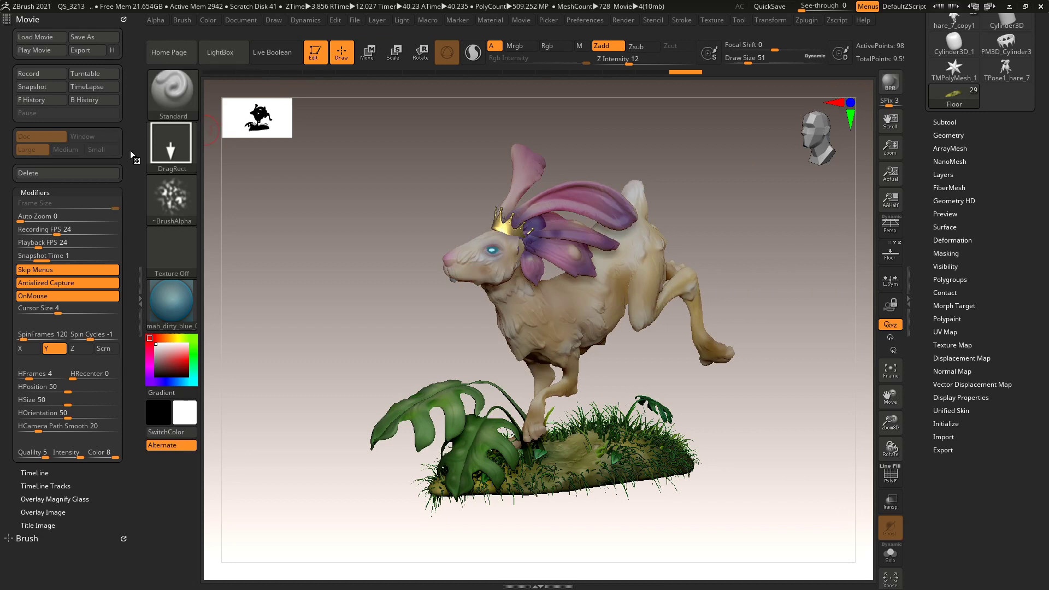
Enable H highest-quality export, open Export, then cancel the Save Movie dialog.
click(113, 50)
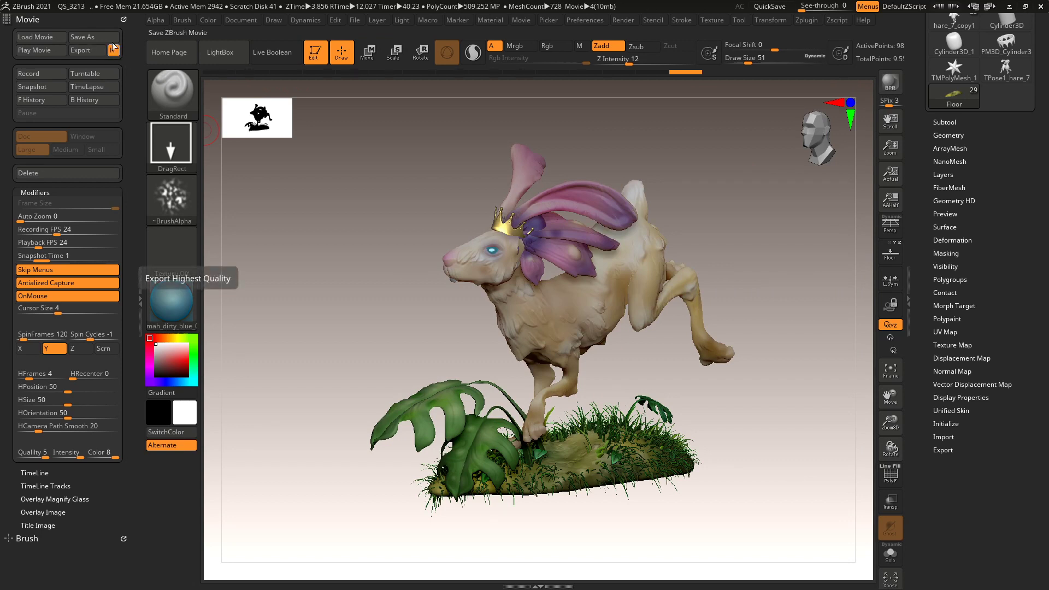
click(86, 50)
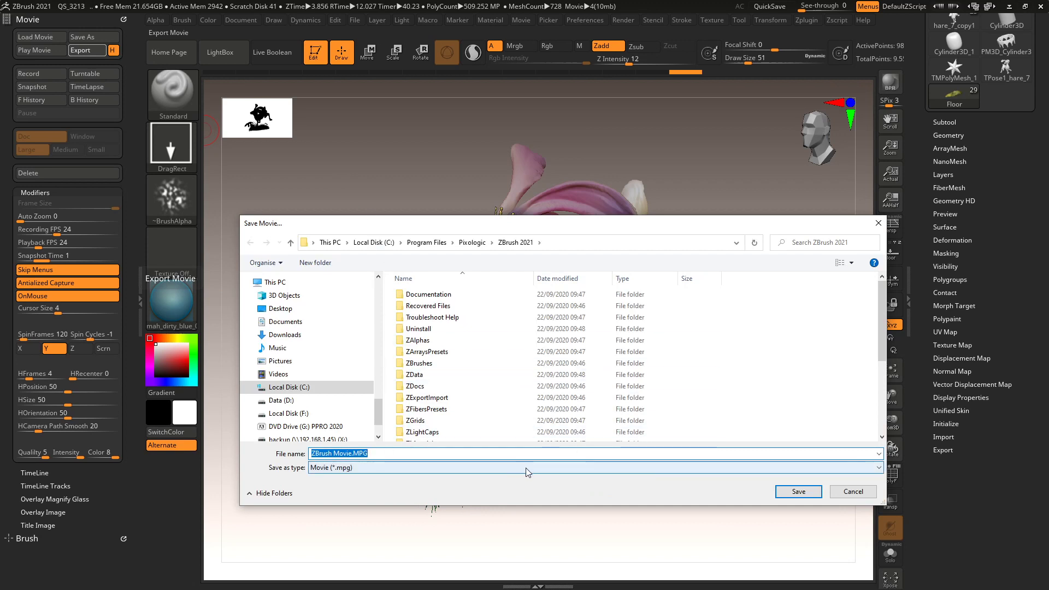
click(851, 492)
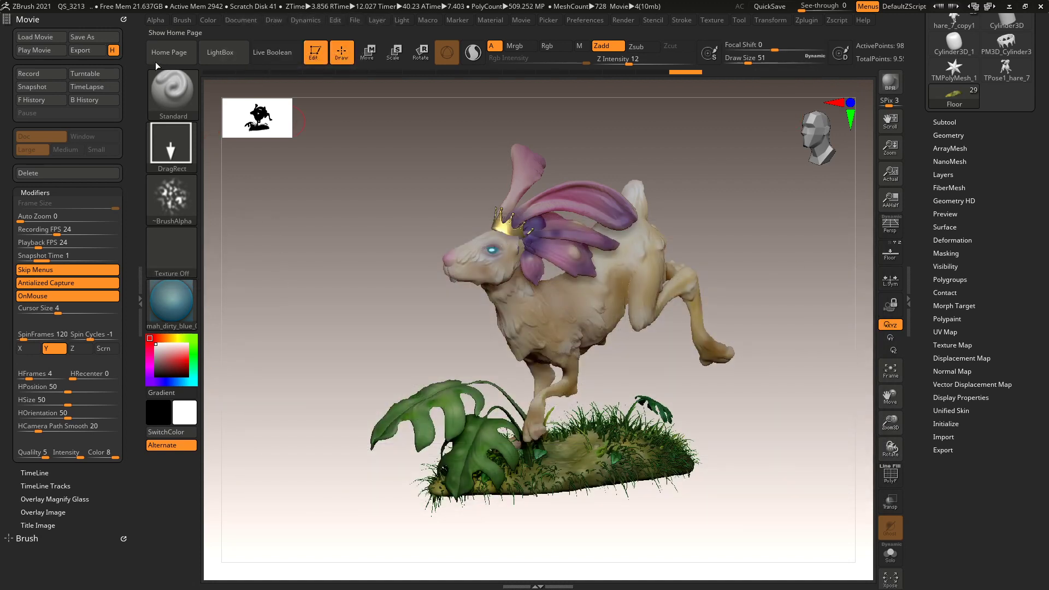
key(super)
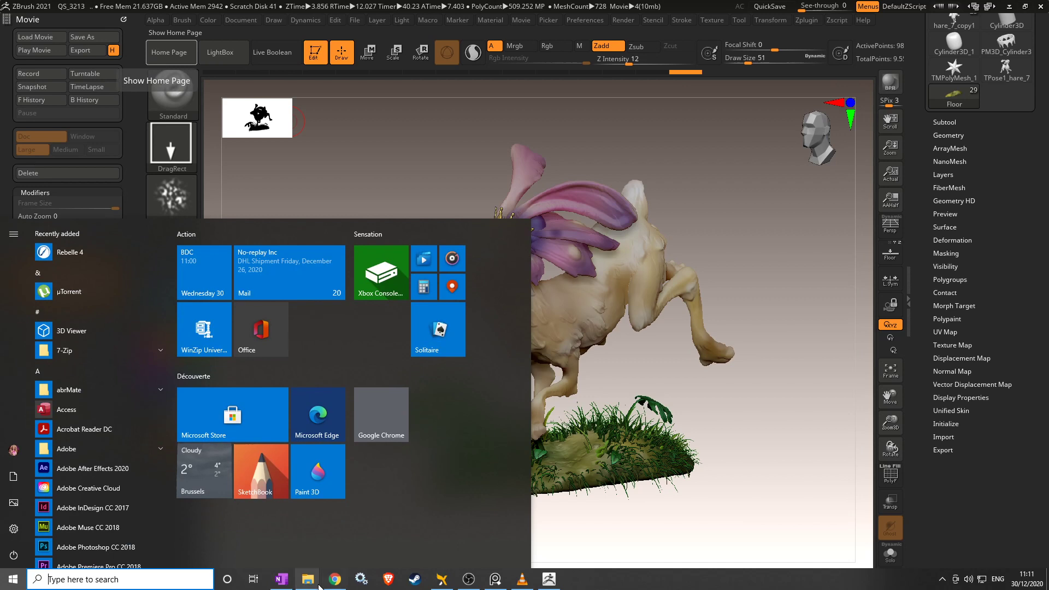
Browse to F:\Projects\Ester_Projet_CharacterDesign, select Hare.mp4 and bring its VLC playback forward.
mouse_move(319, 584)
click(291, 542)
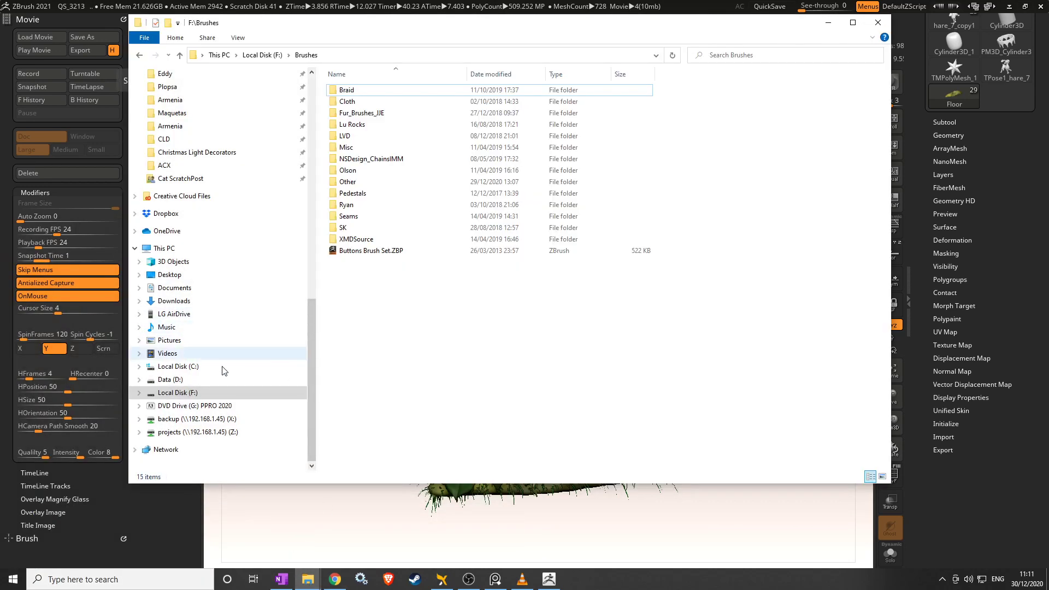
click(184, 398)
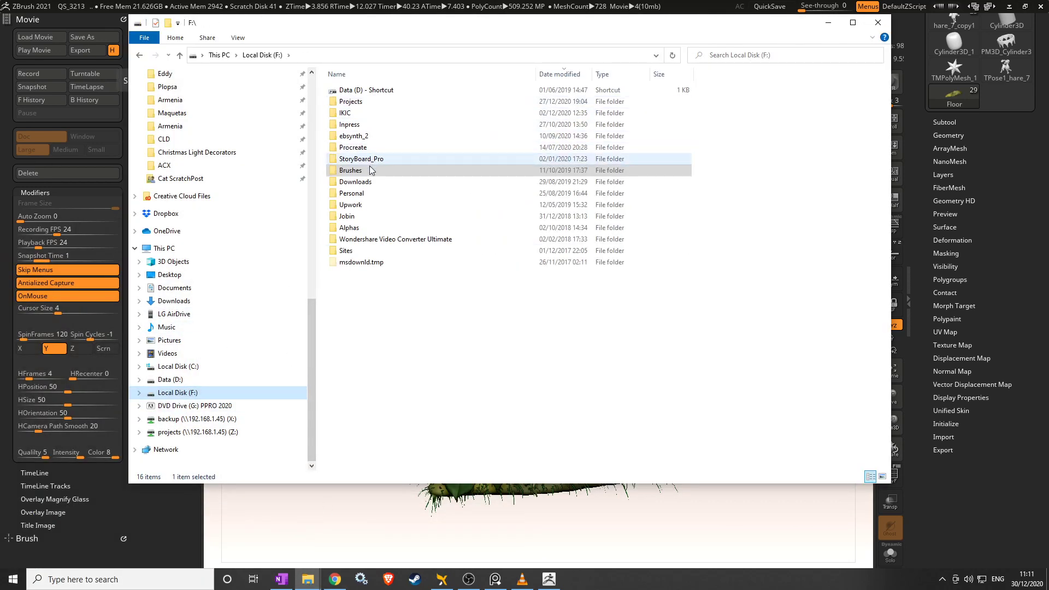
double_click(354, 102)
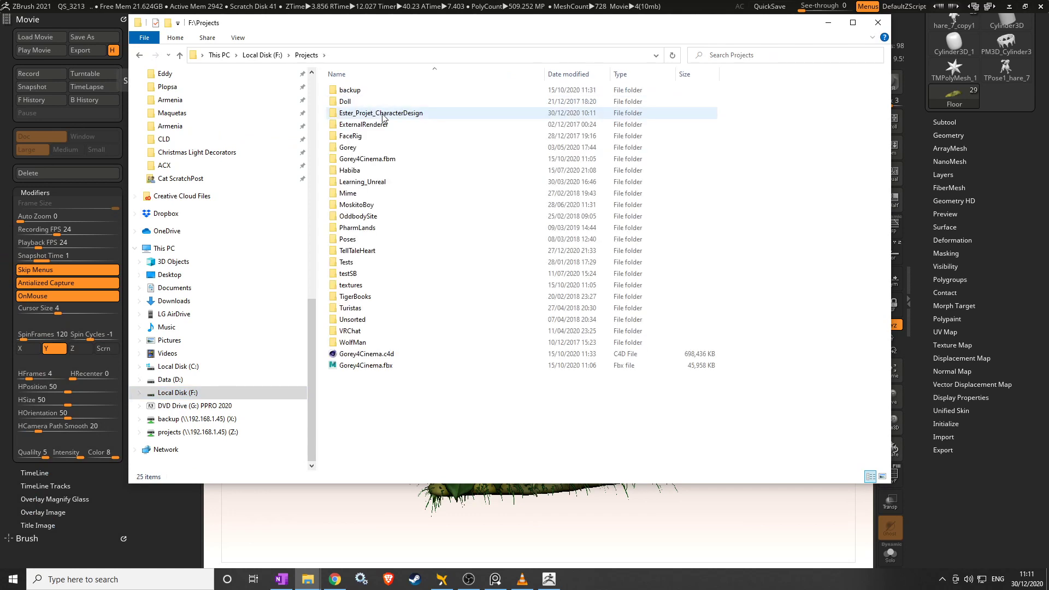
double_click(382, 113)
scroll(636, 266, down, 1)
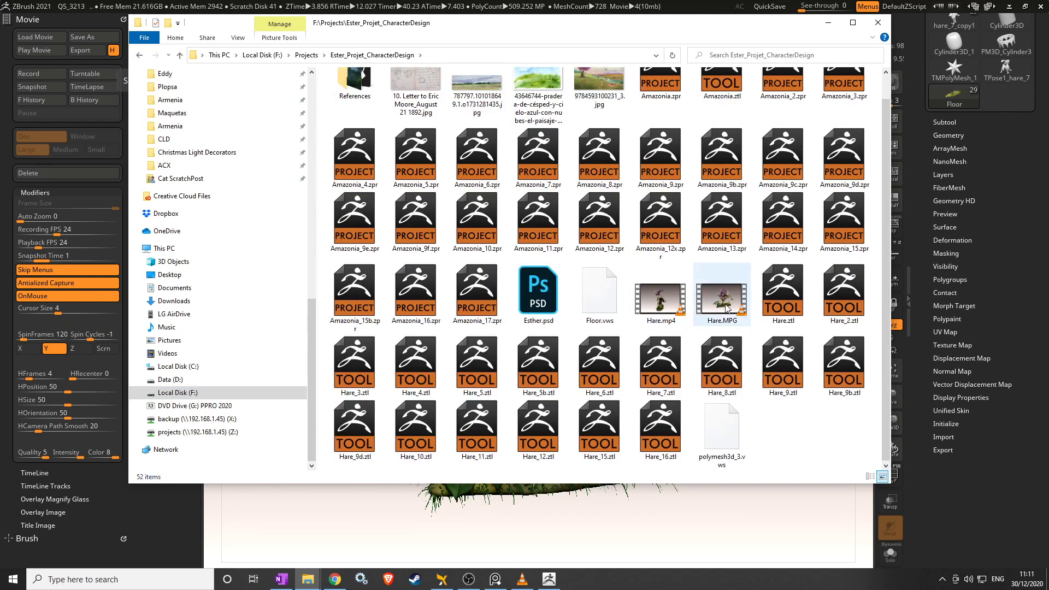
click(666, 306)
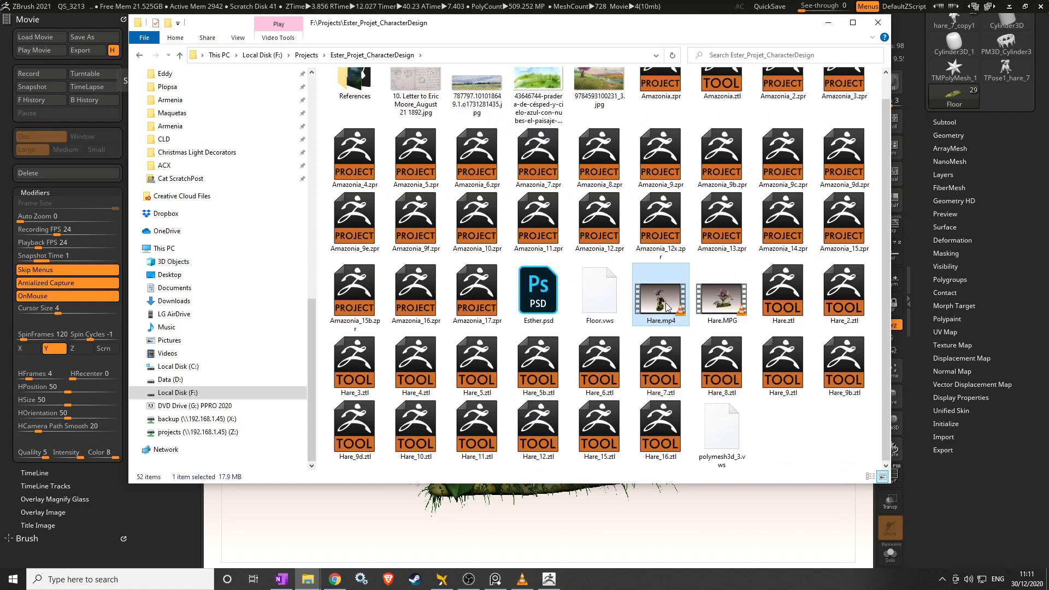
click(522, 579)
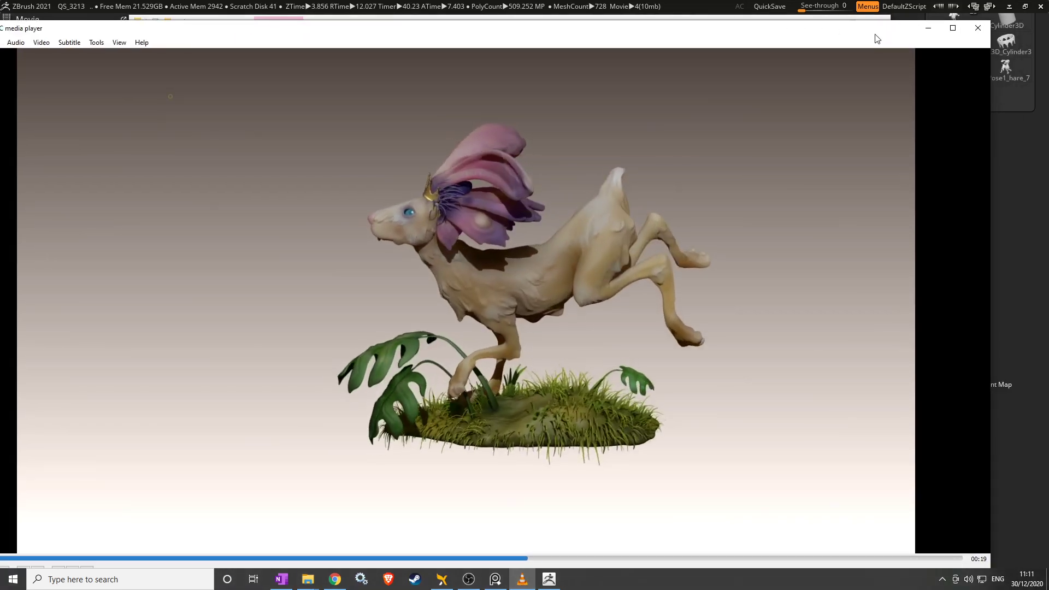
Maximize VLC, replay Hare.mp4 from the start, then close the player.
double_click(944, 32)
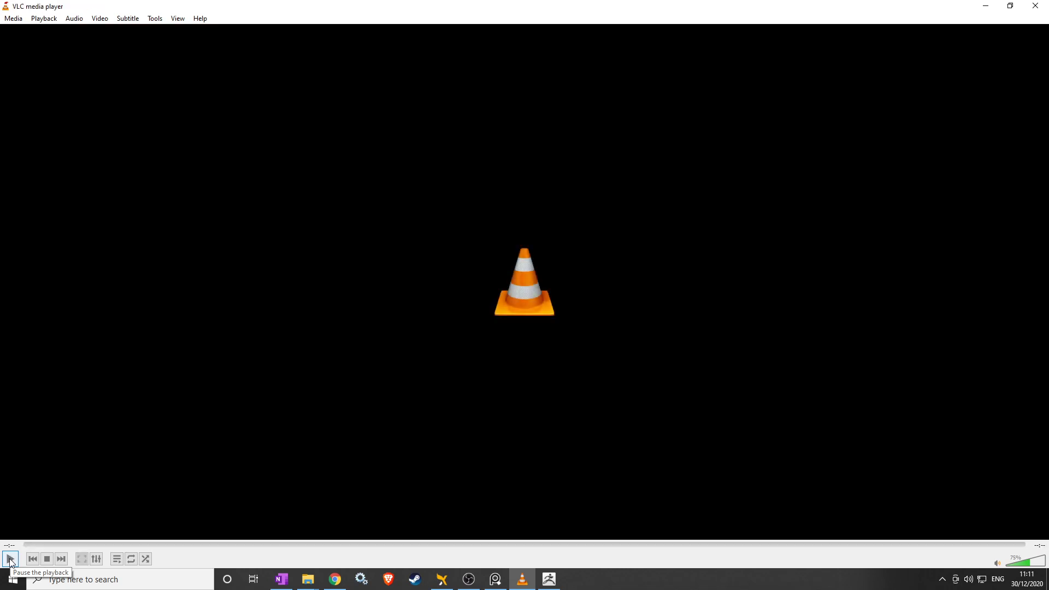
click(11, 560)
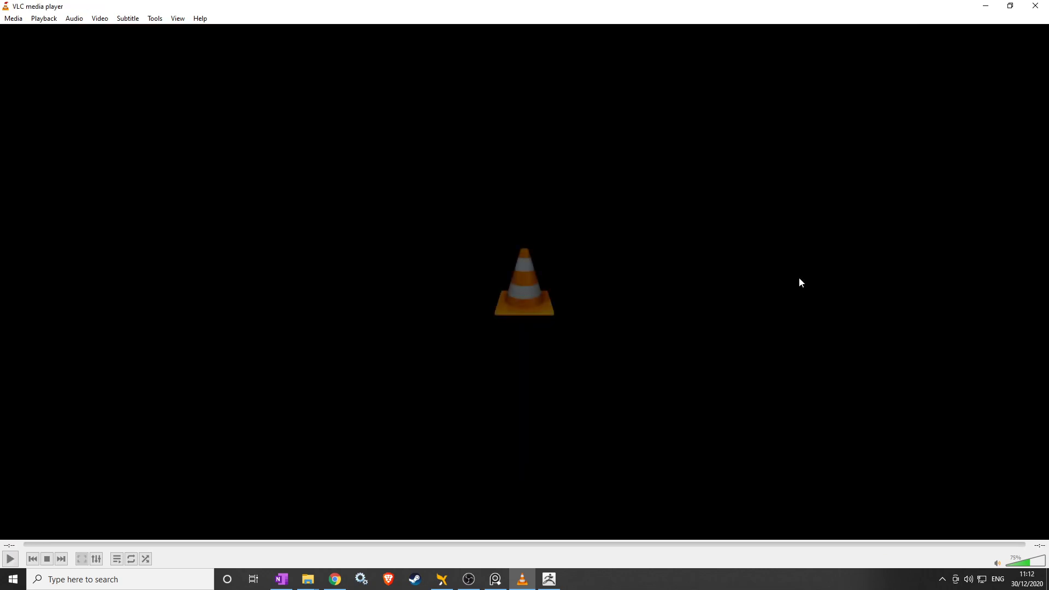
click(1036, 6)
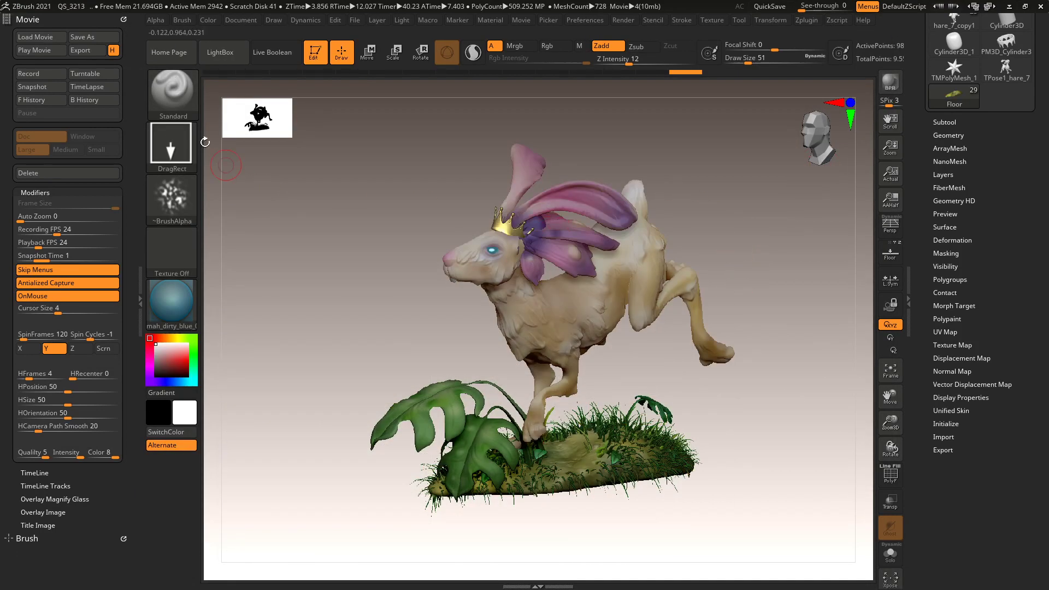
Swap the Movie palette in ZBrush's left tray for the Document palette.
click(123, 20)
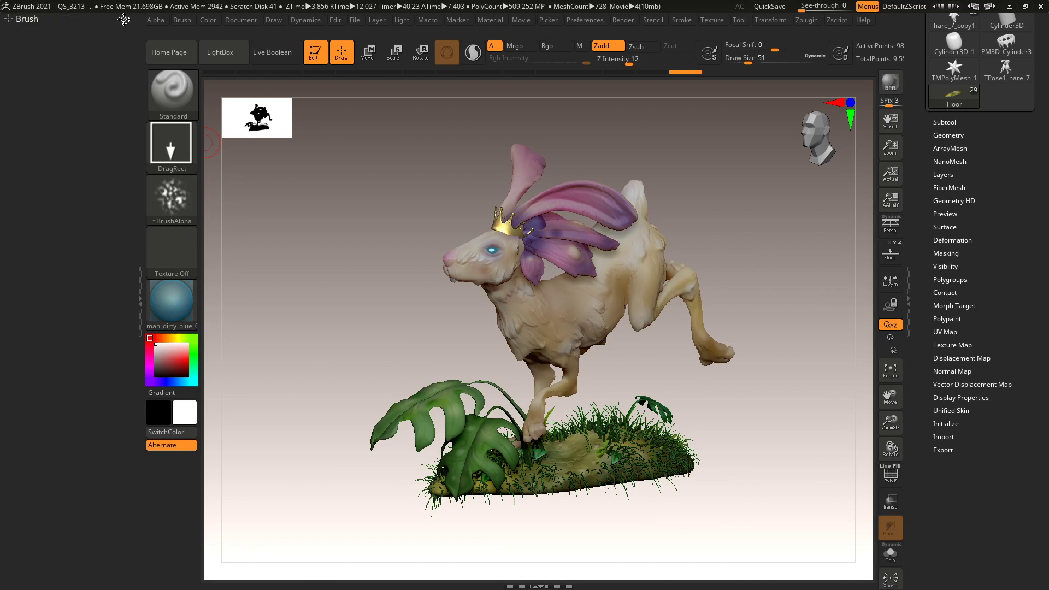
click(138, 300)
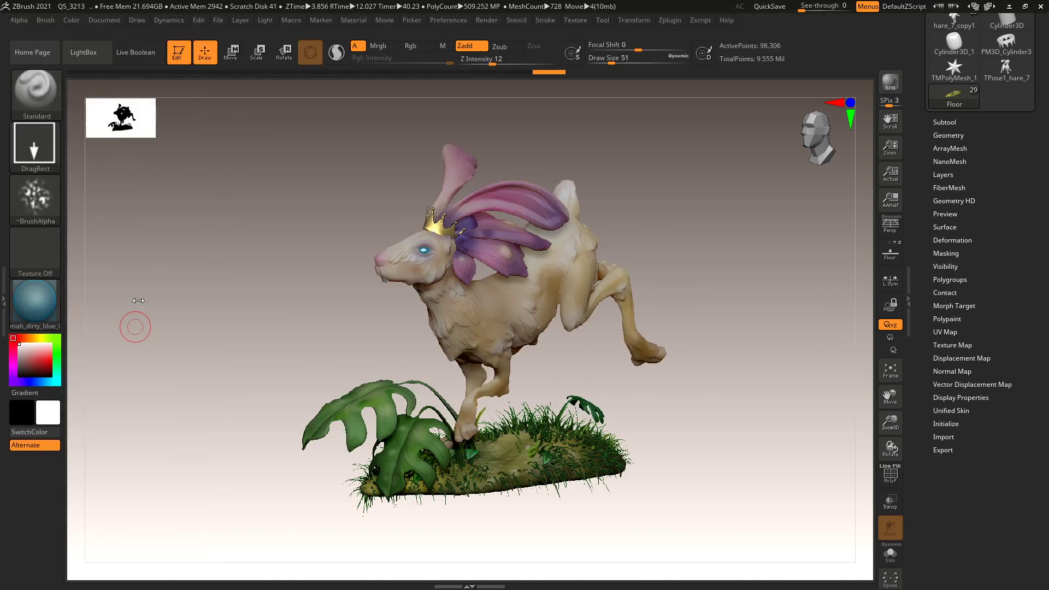
click(105, 18)
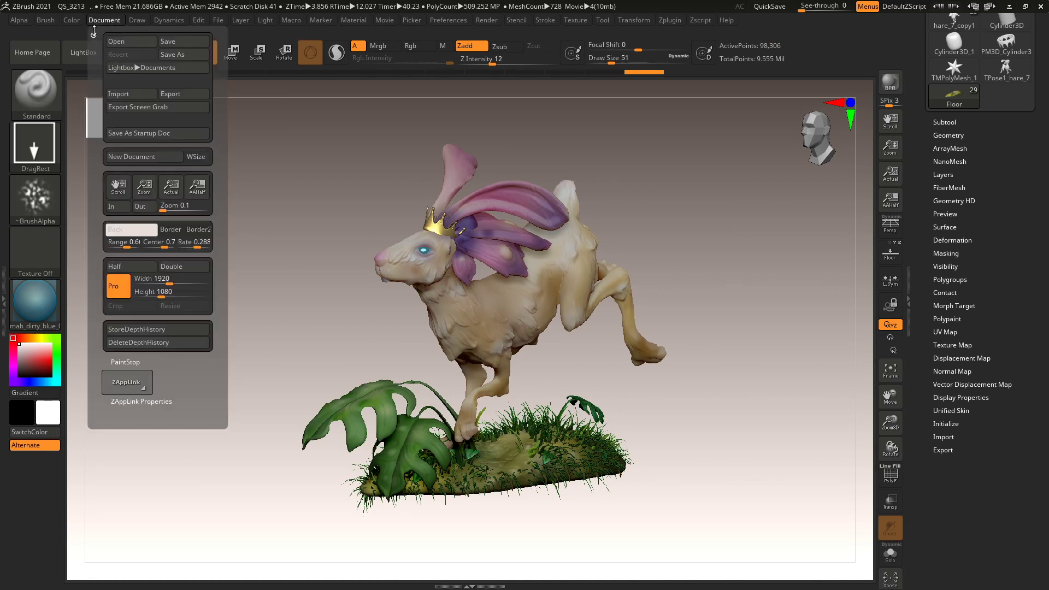
click(94, 33)
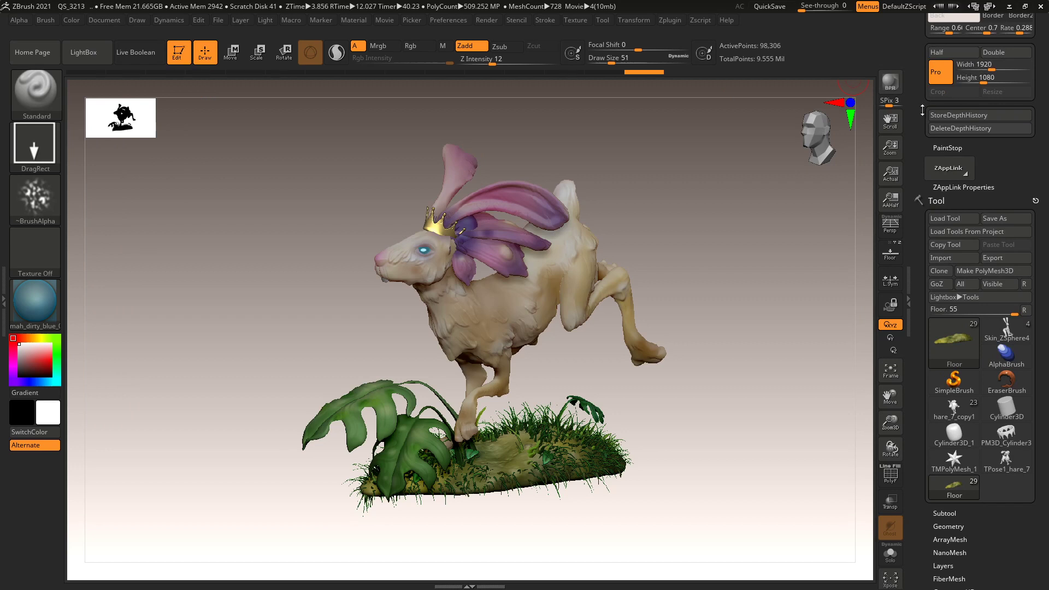
scroll(962, 39, up, 5)
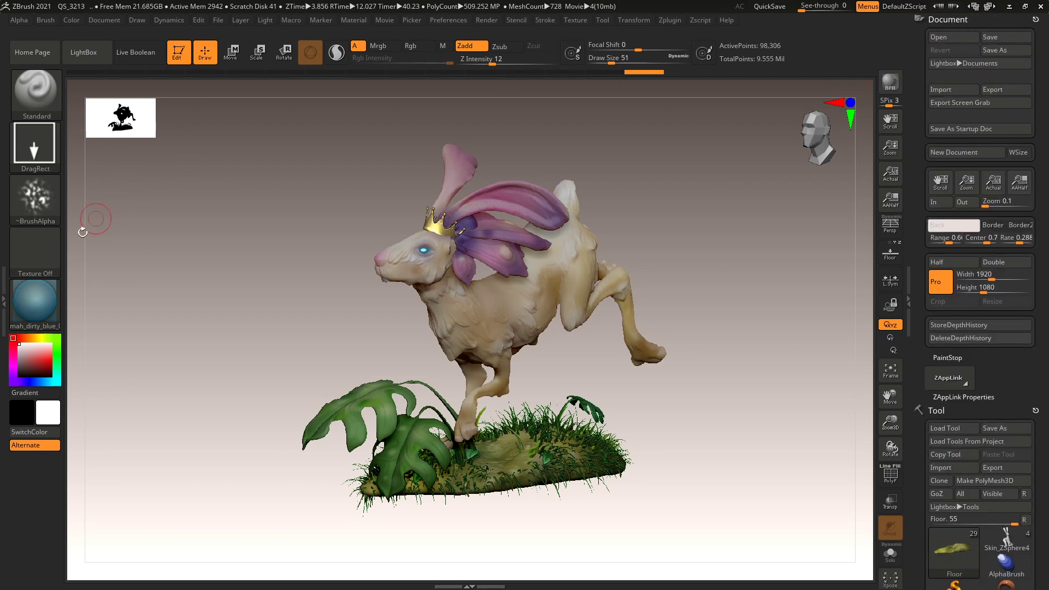
click(3, 299)
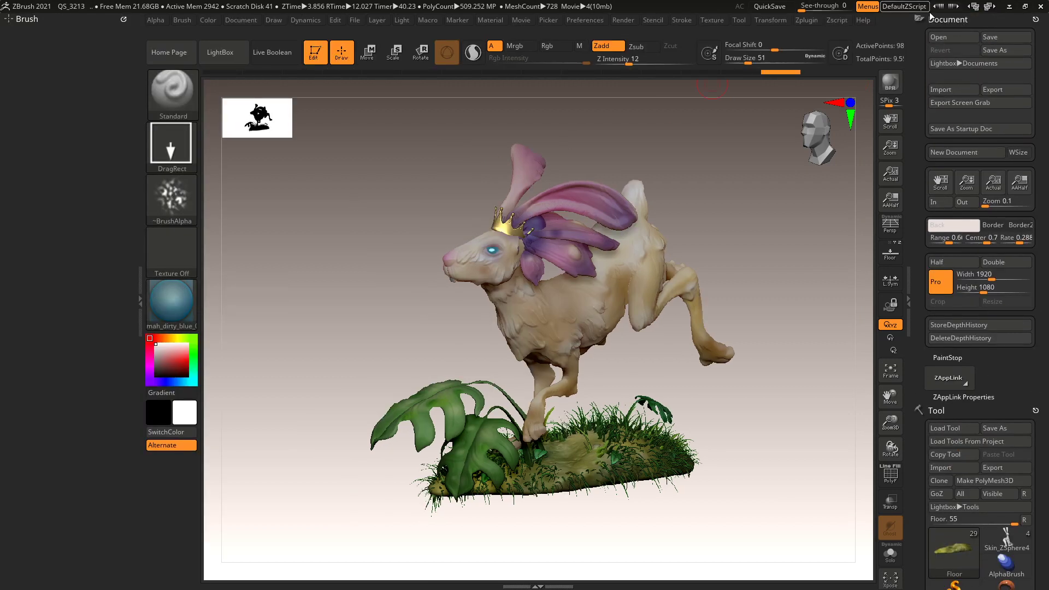
drag(1034, 20, 65, 53)
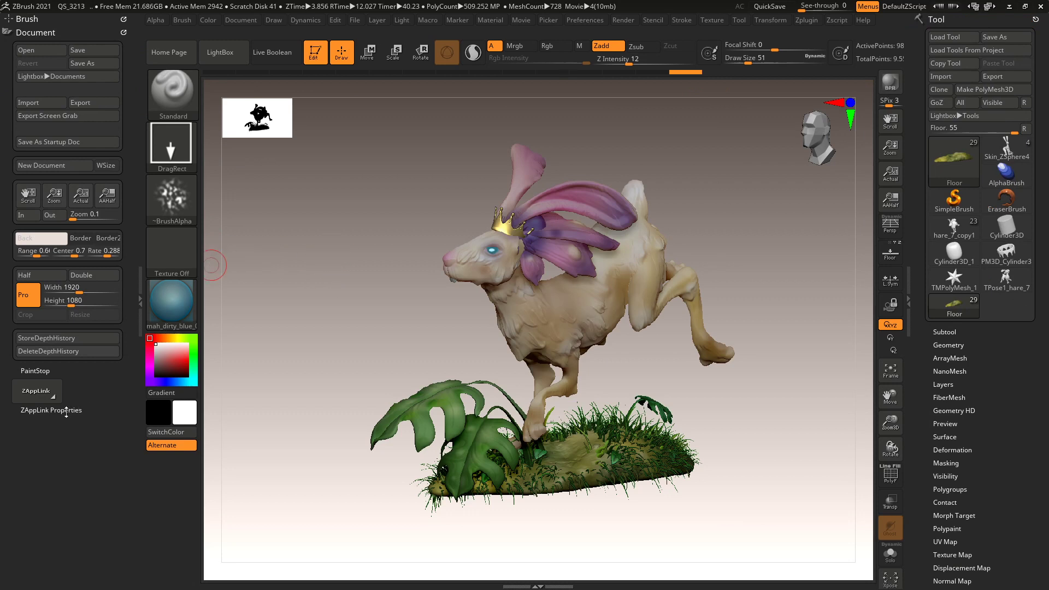
In ZAppLink Properties, store the Front and Back views, return to Front, and rotate the hare forward.
click(66, 410)
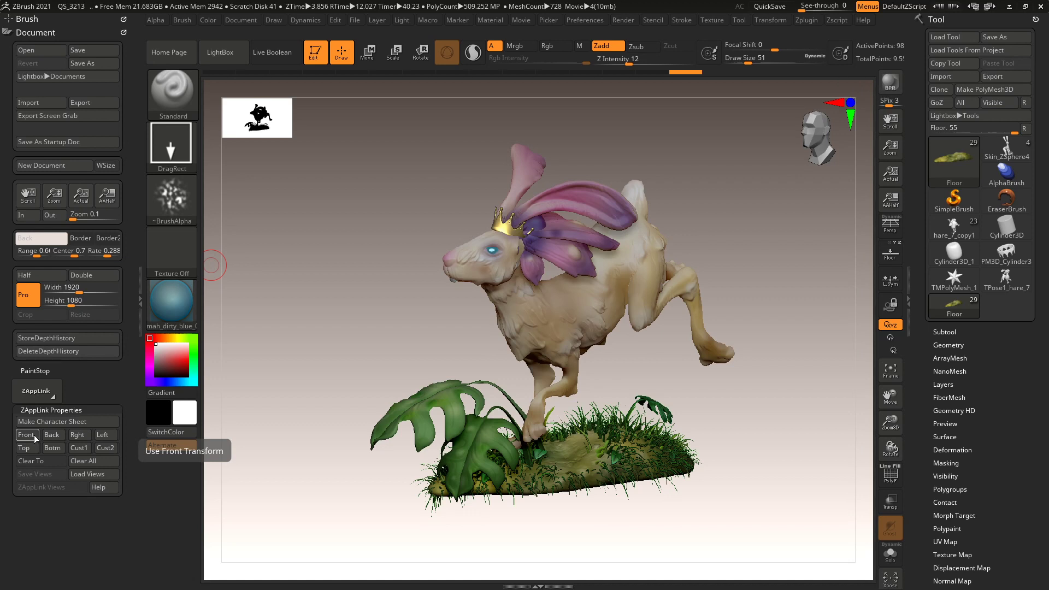
click(34, 435)
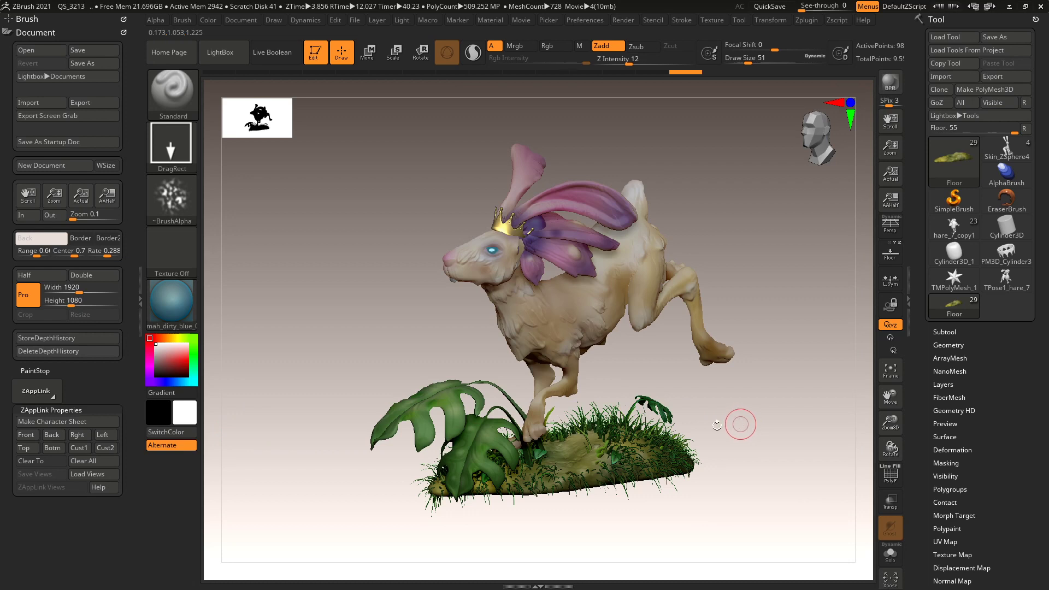
click(29, 434)
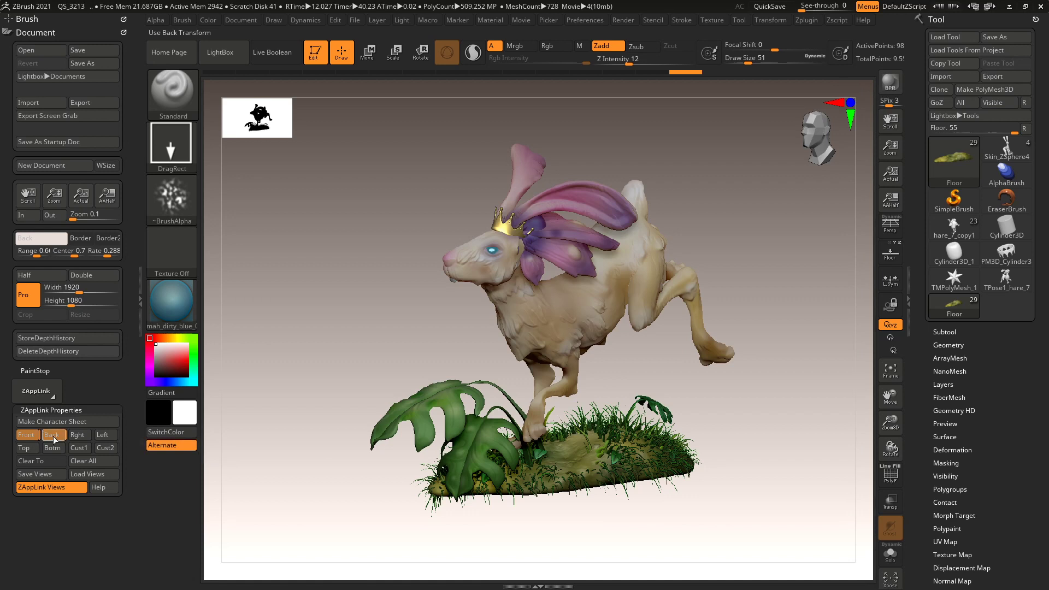
click(55, 437)
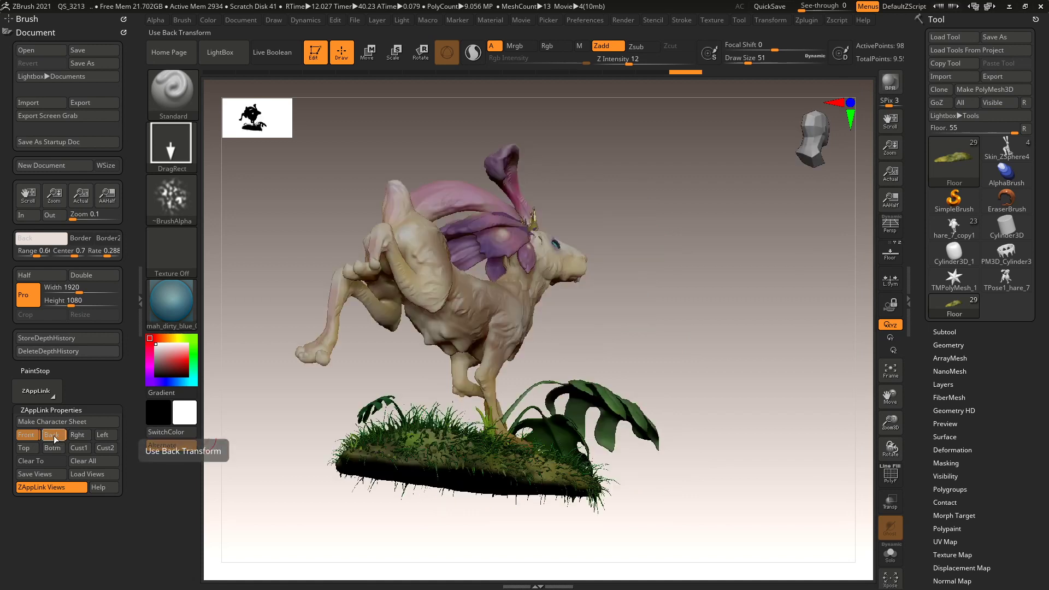
click(32, 461)
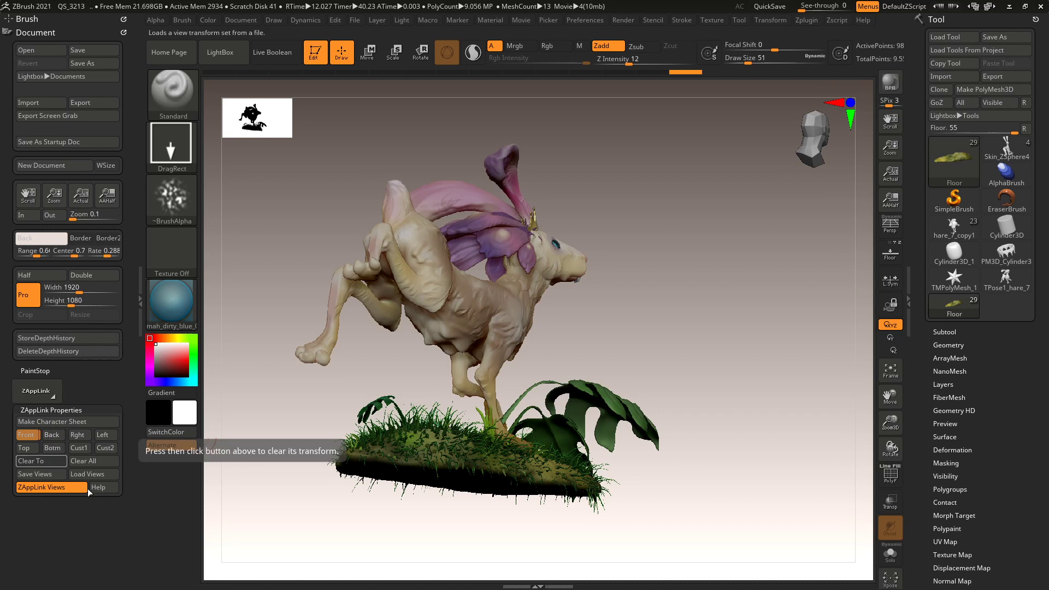
click(34, 437)
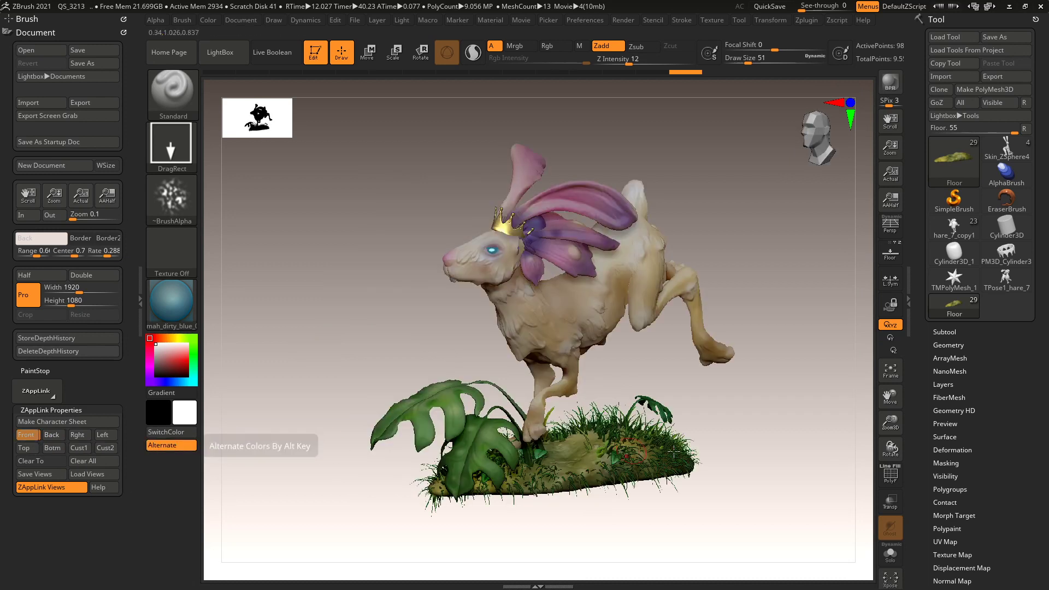
drag(751, 468, 698, 457)
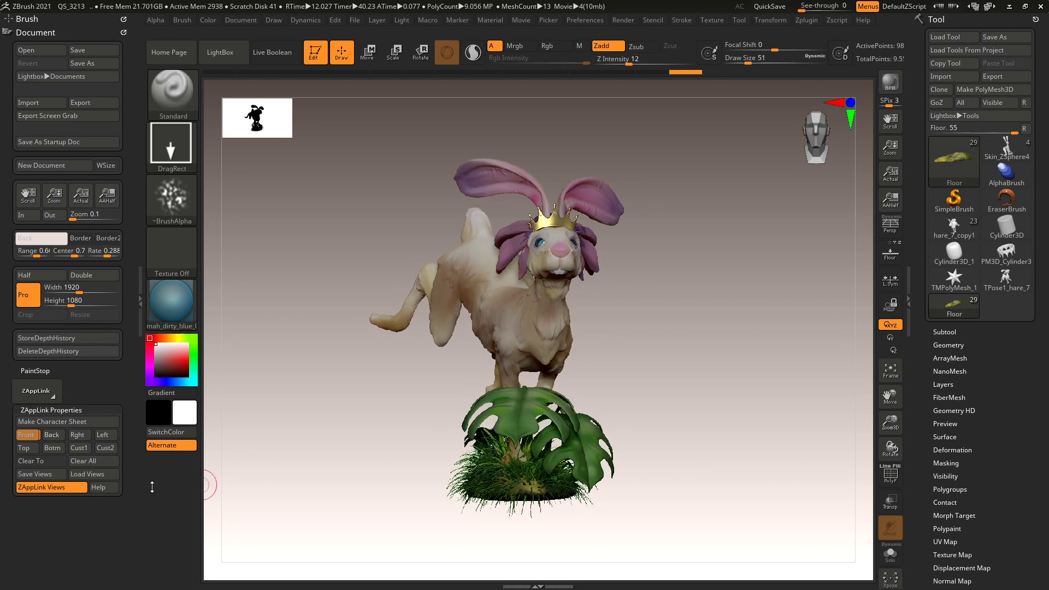
Clear all stored ZAppLink views and turn the hare to its back view.
click(85, 461)
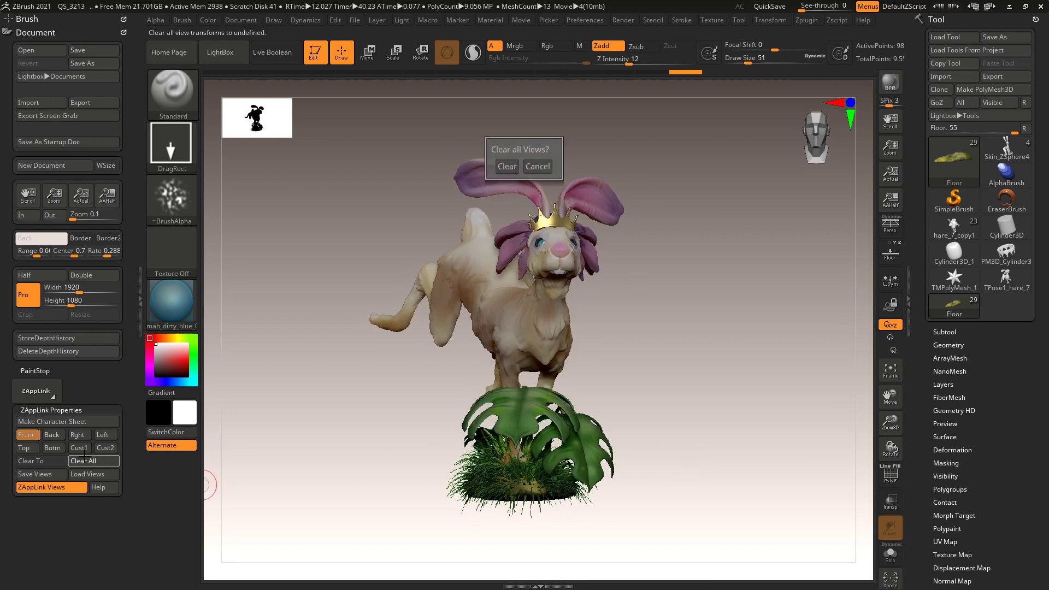
click(505, 168)
click(49, 437)
click(51, 435)
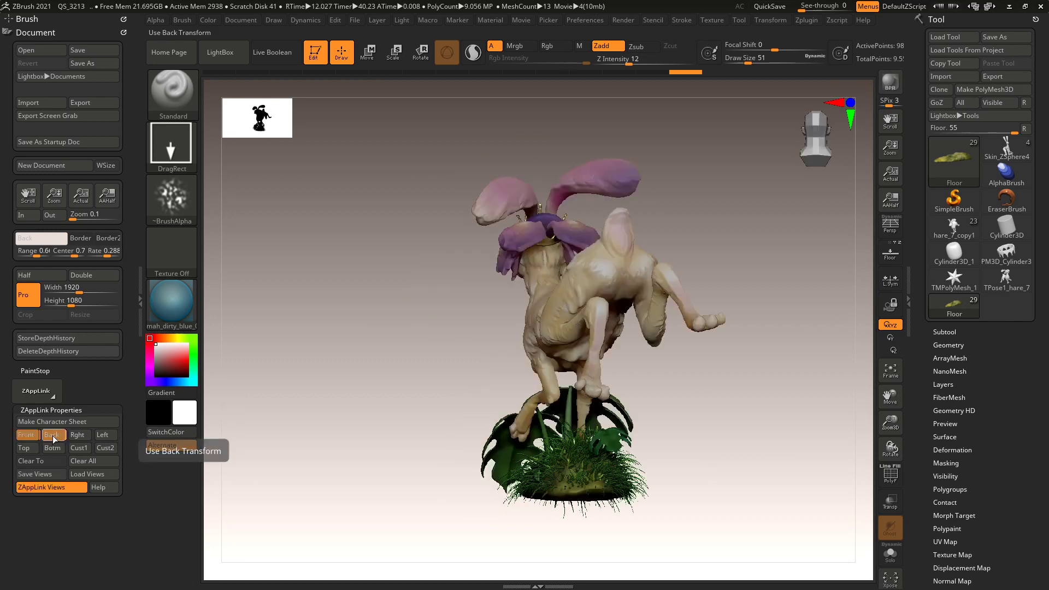
Store the hare's side profile as the Left/Rght view and preview both sides.
mouse_move(744, 485)
mouse_down()
mouse_move(706, 487)
mouse_move(789, 492)
mouse_up()
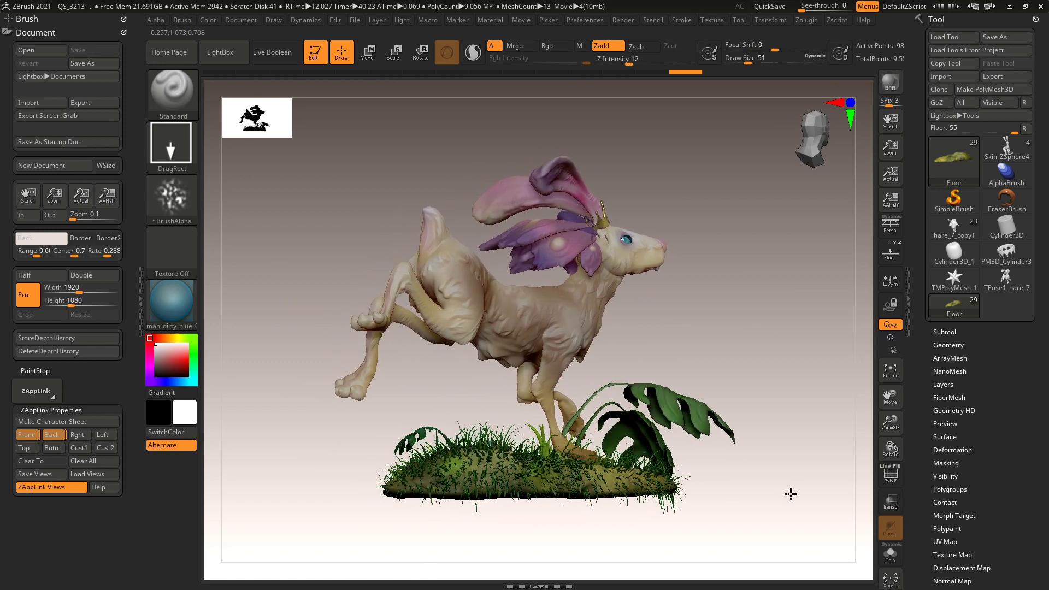
click(107, 440)
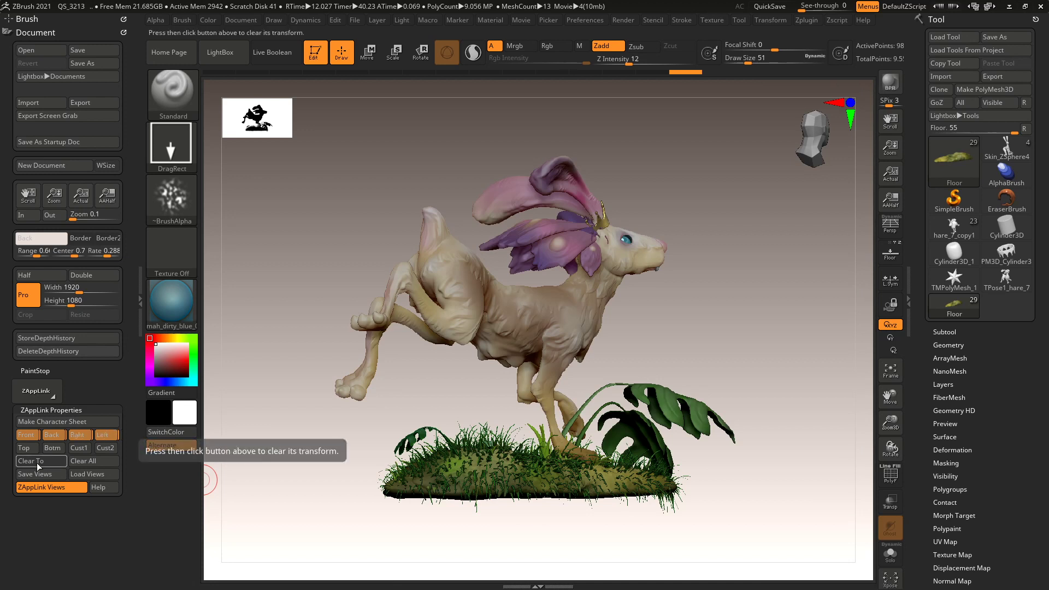
click(82, 436)
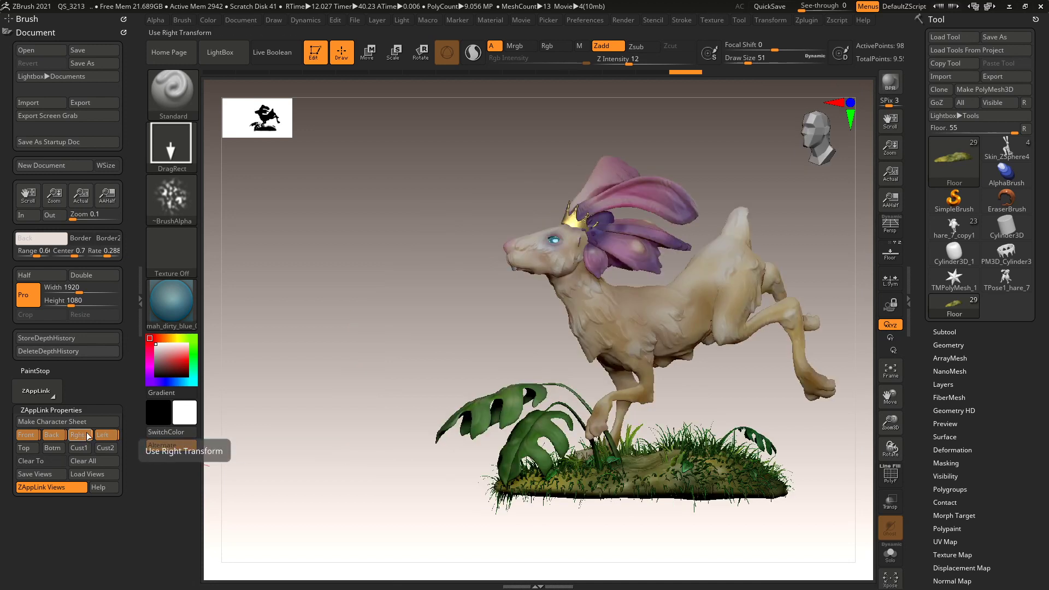
click(105, 435)
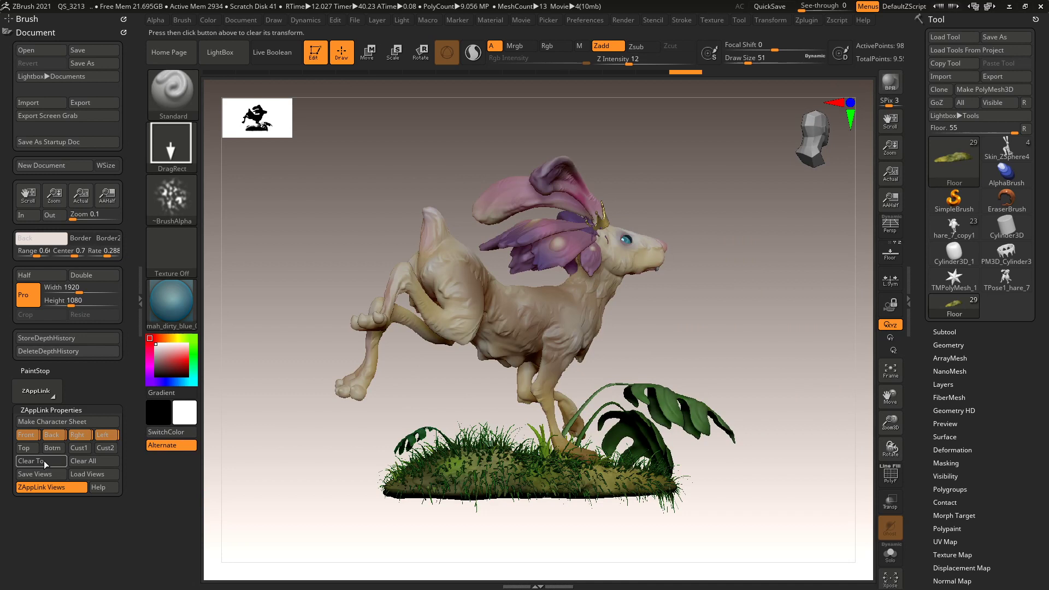
drag(749, 437, 747, 359)
scroll(724, 444, up, 5)
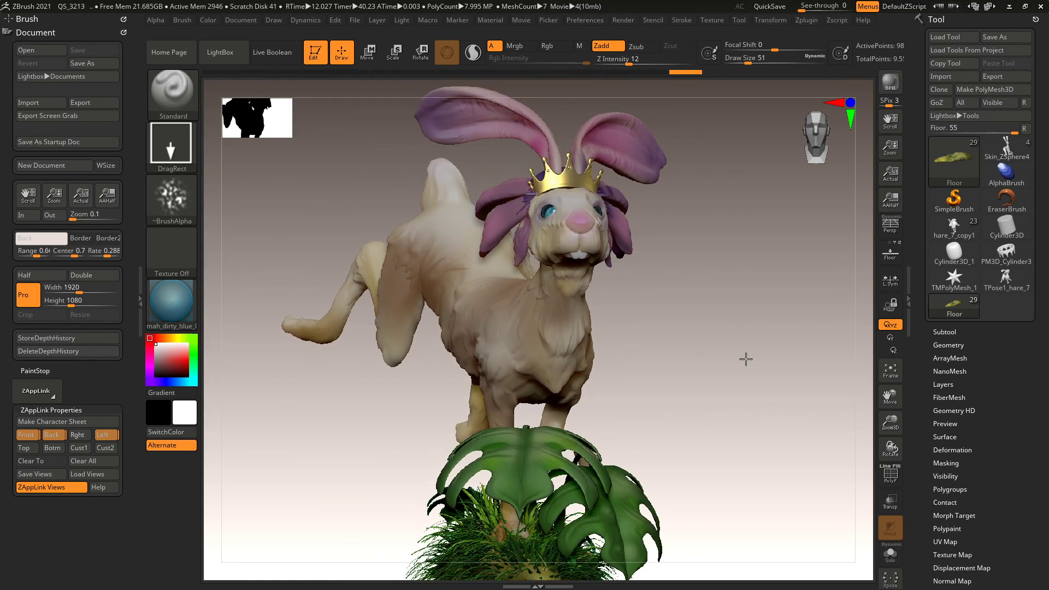
Rotate the hare to a three-quarter front angle and store it as Cust1.
drag(764, 375, 787, 415)
scroll(722, 438, up, 3)
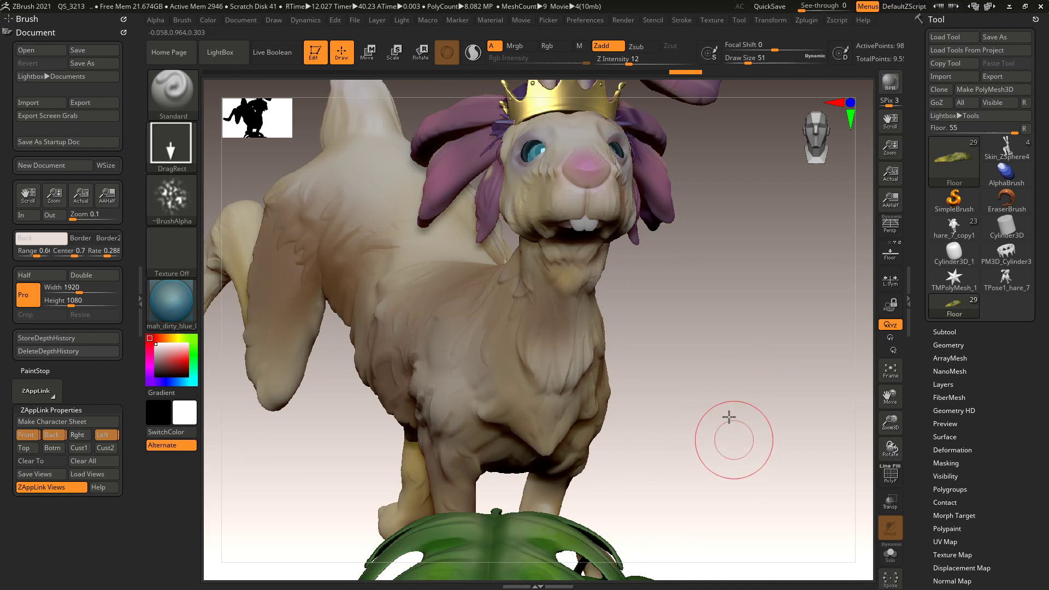
scroll(724, 407, down, 4)
scroll(724, 409, up, 2)
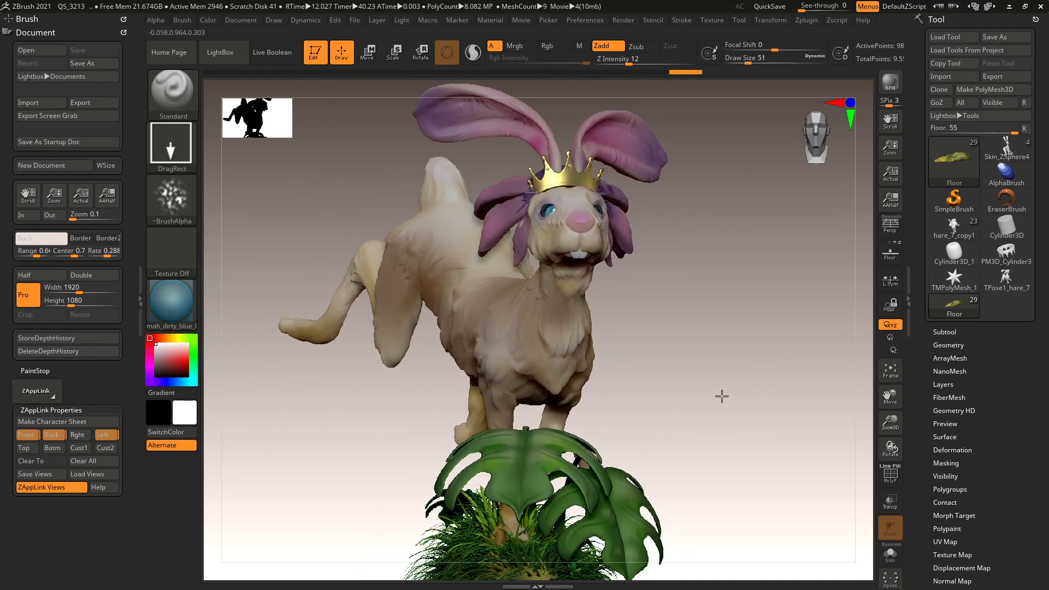
drag(731, 391, 777, 429)
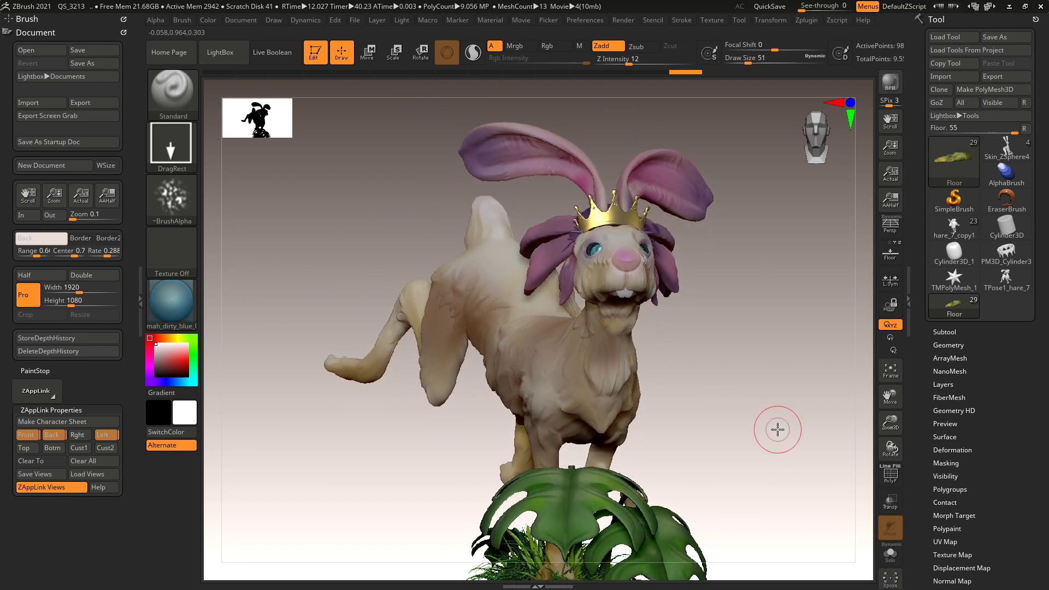
click(72, 448)
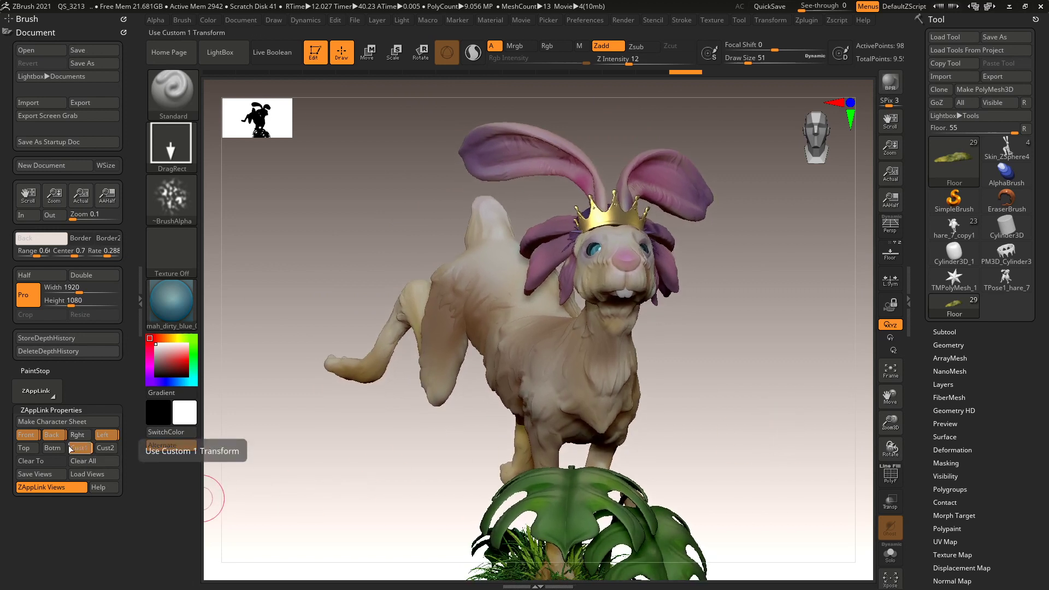
Preview the stored Back, Left, Front and Cust1 views in turn.
click(54, 435)
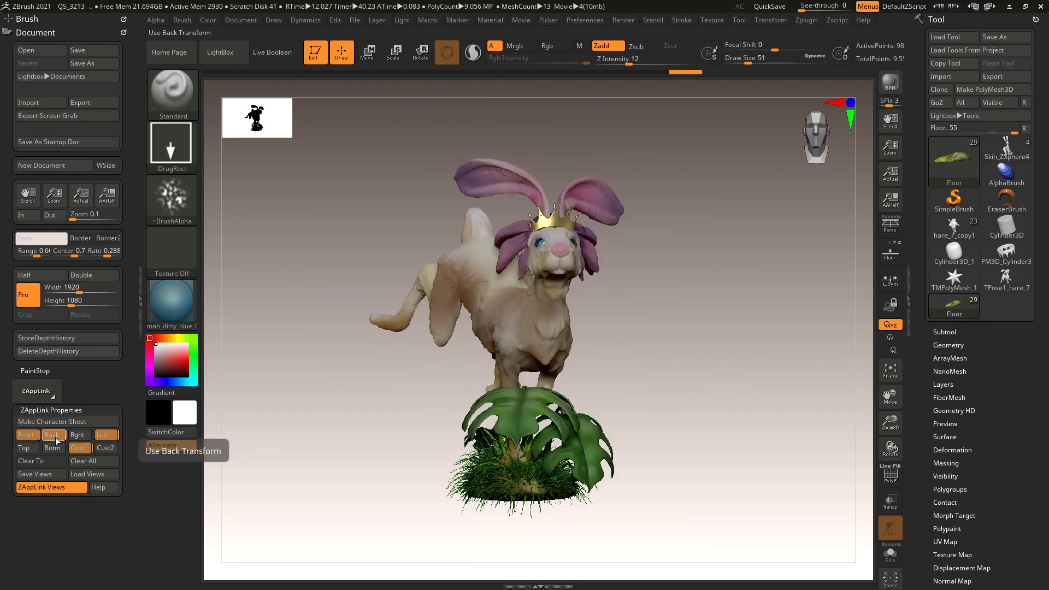
click(57, 435)
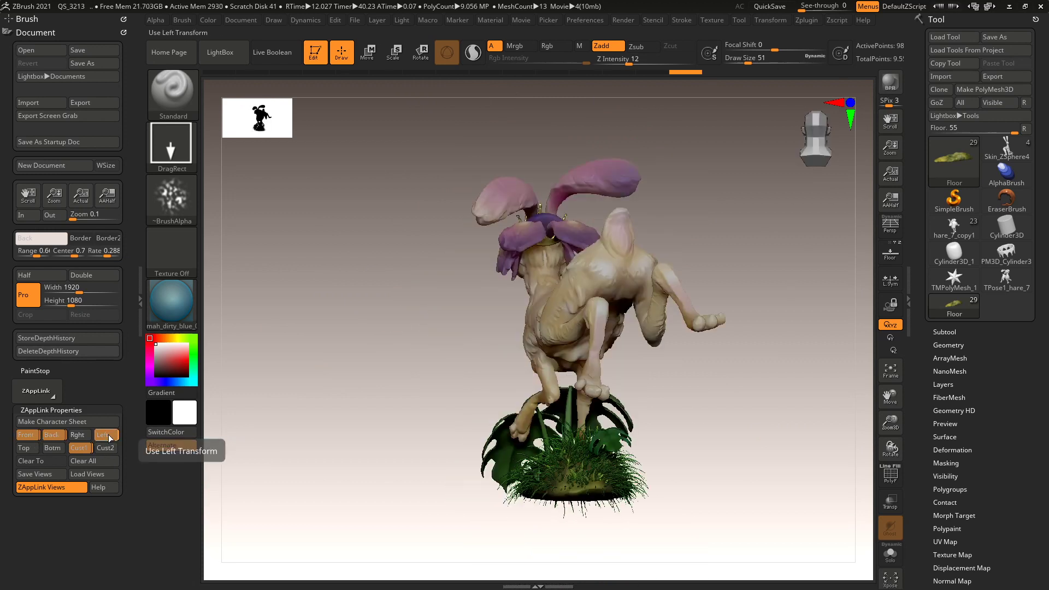
click(108, 435)
click(23, 435)
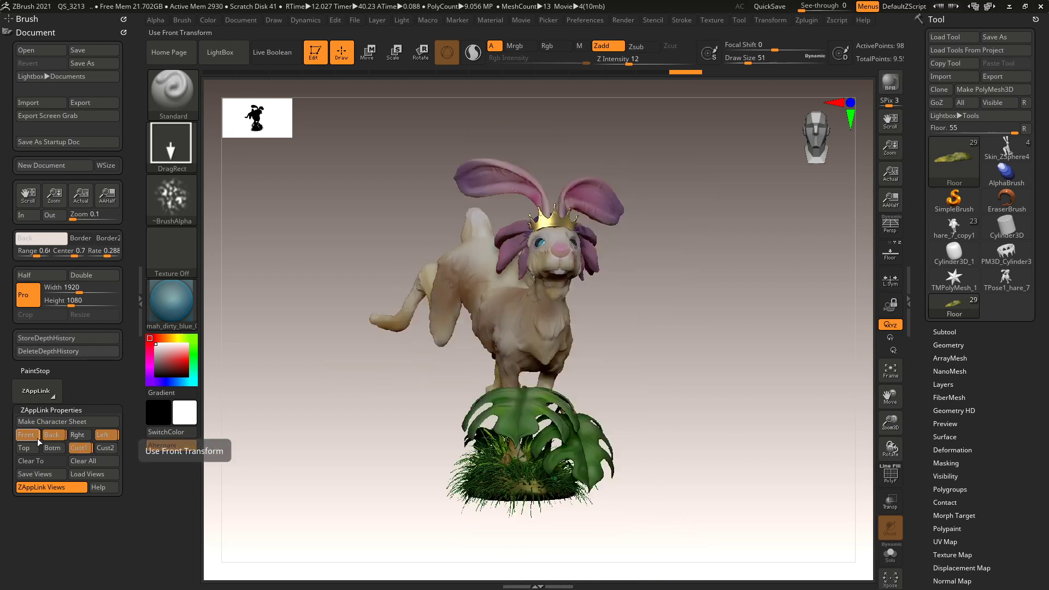
click(80, 448)
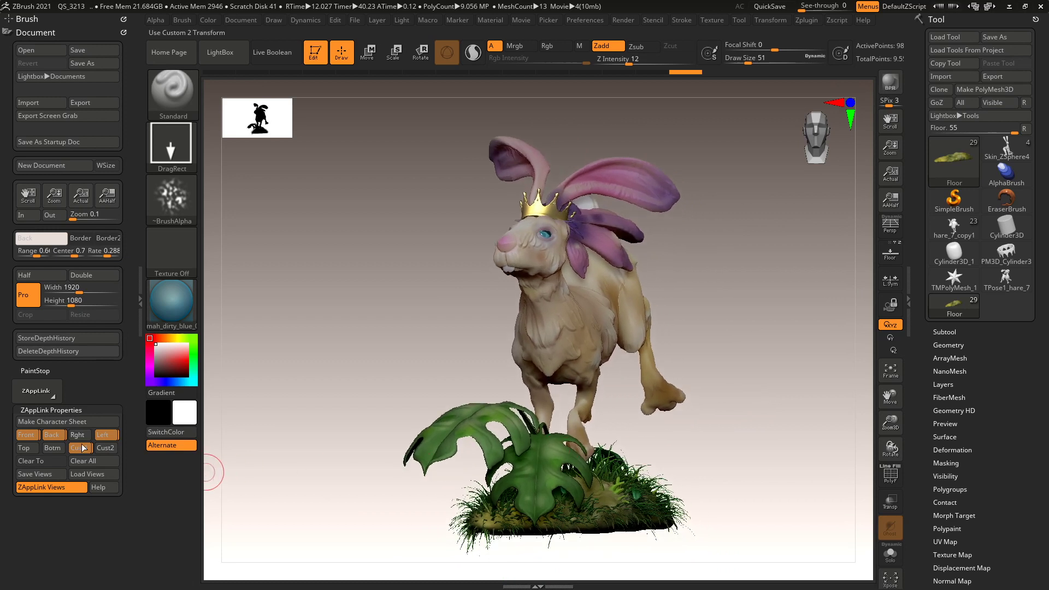
click(27, 435)
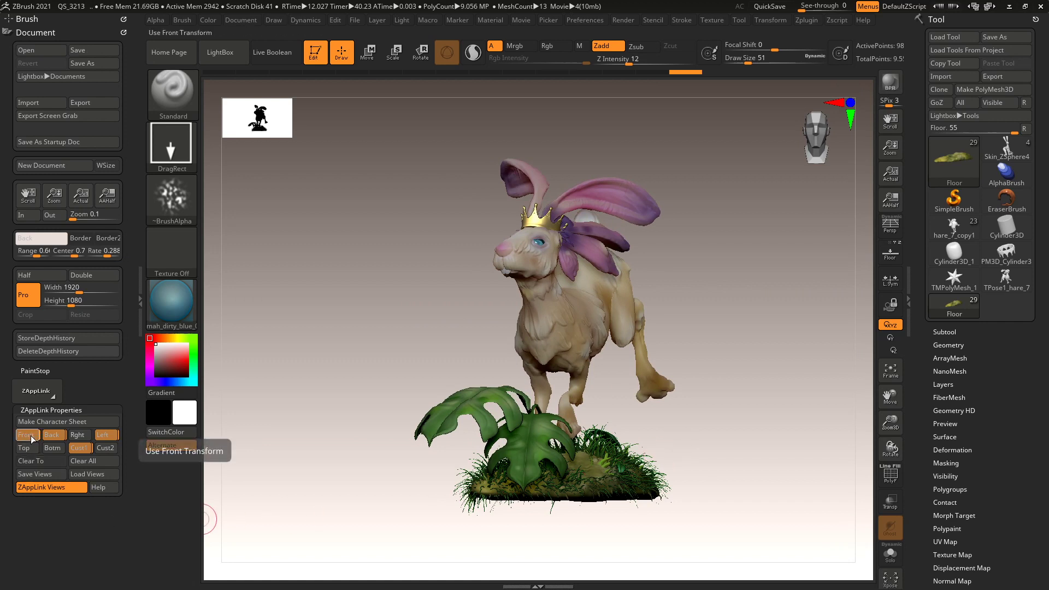
click(56, 436)
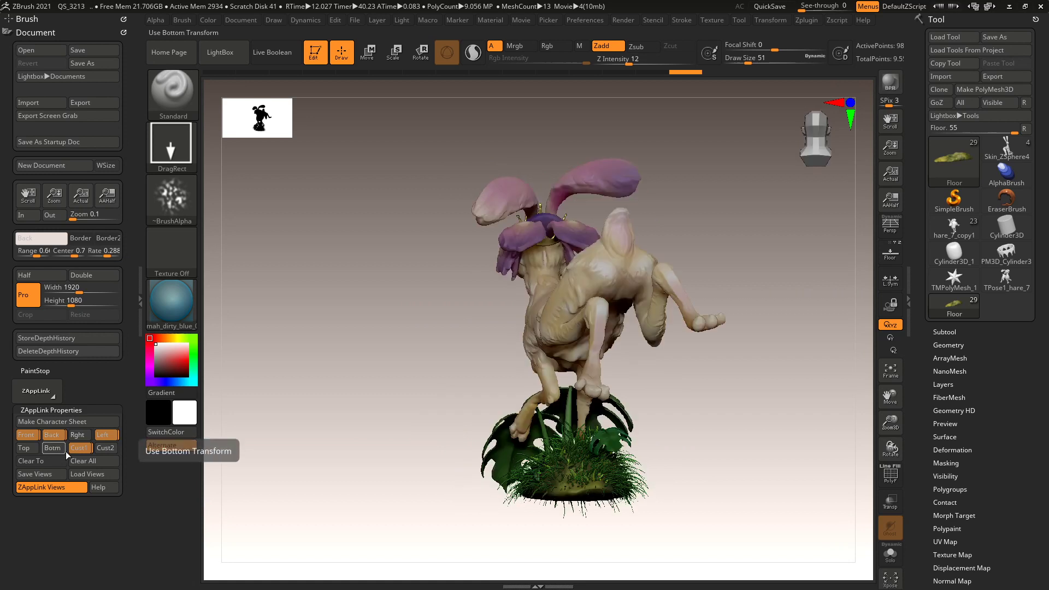
click(104, 435)
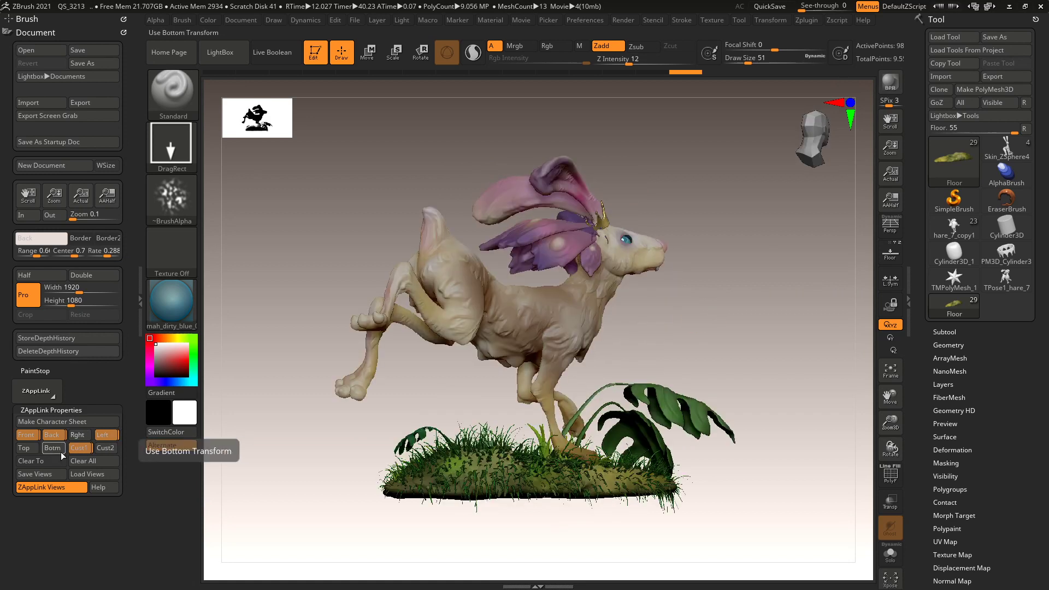
click(80, 448)
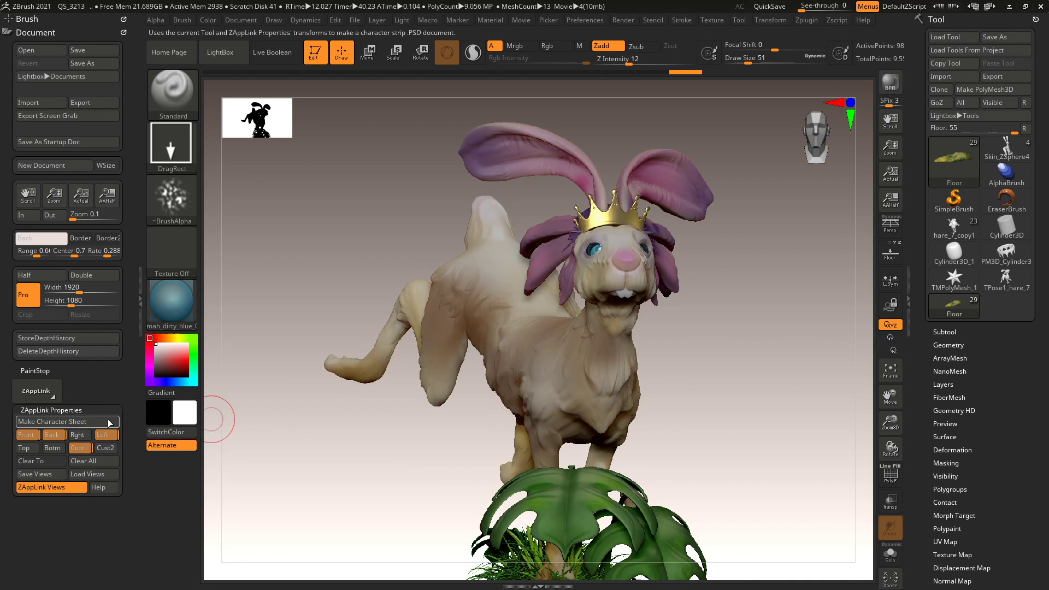
Save the stored views as Modelsheet.vws.
click(39, 474)
click(328, 453)
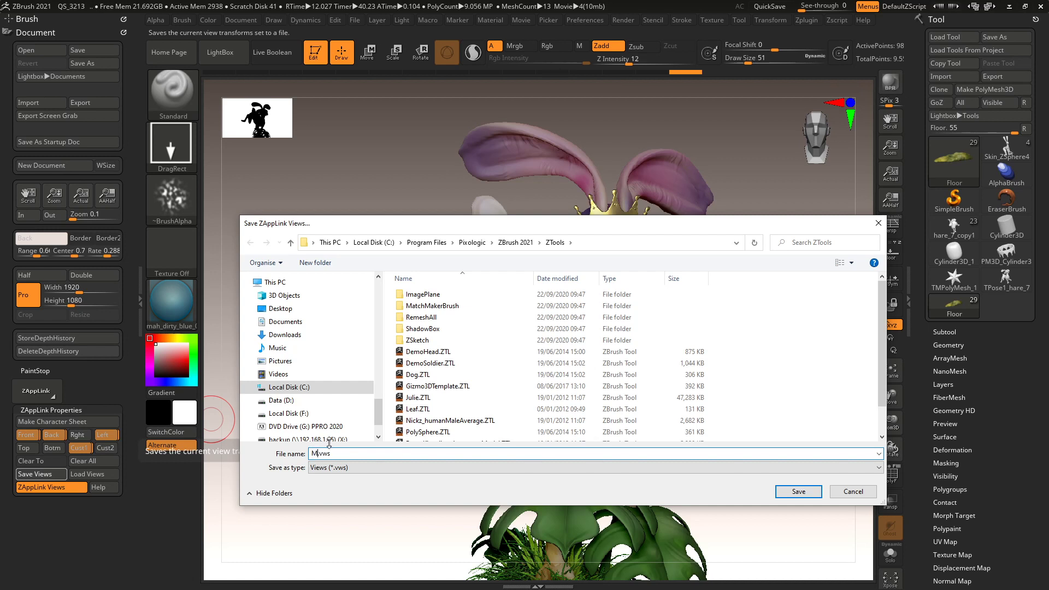
key(Return)
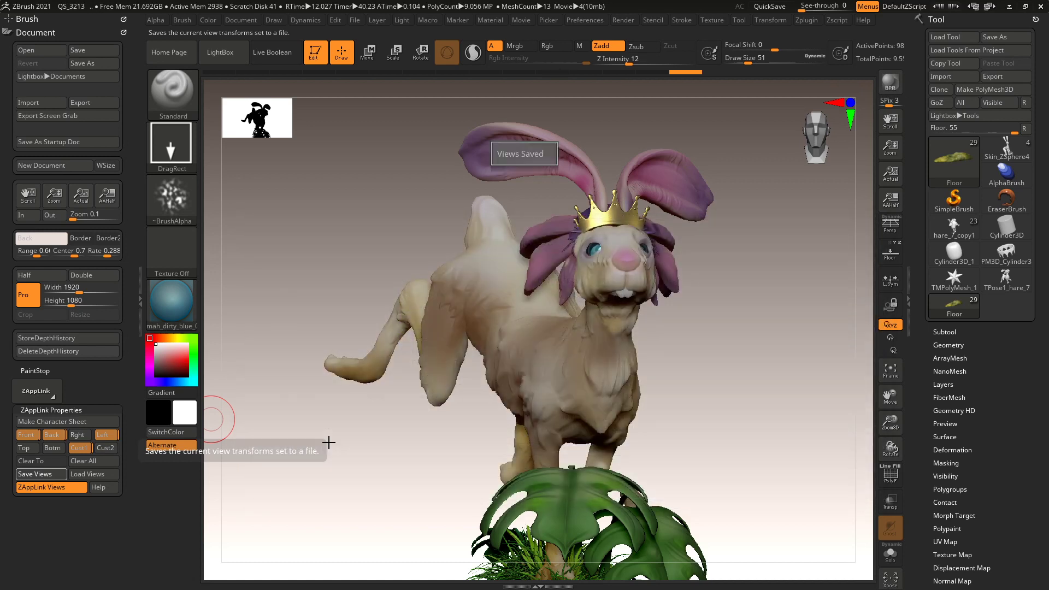
Generate the character sheet with Make Character Sheet, launching Photoshop.
click(80, 422)
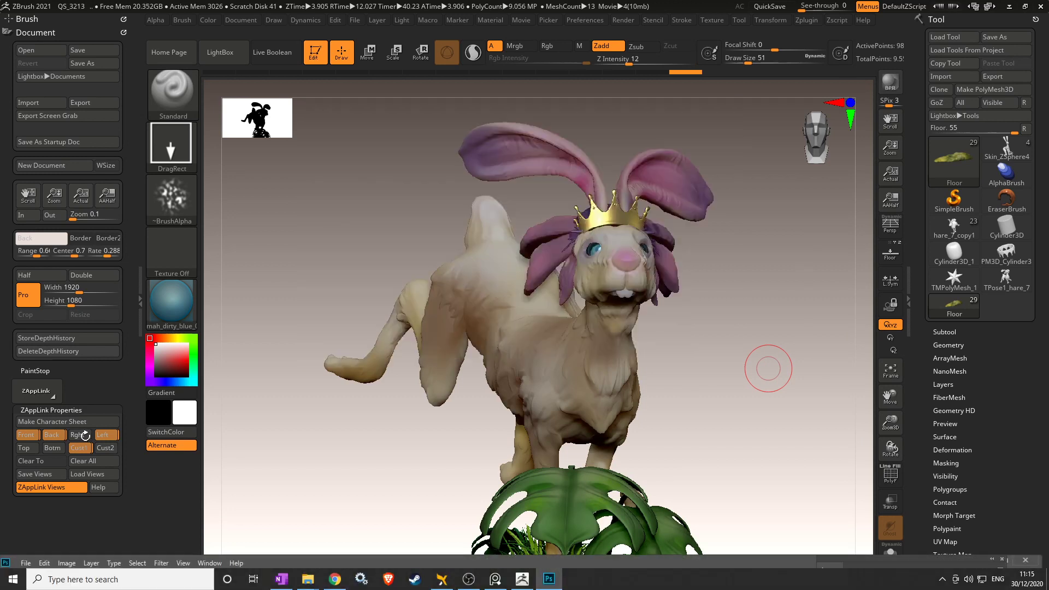
click(557, 580)
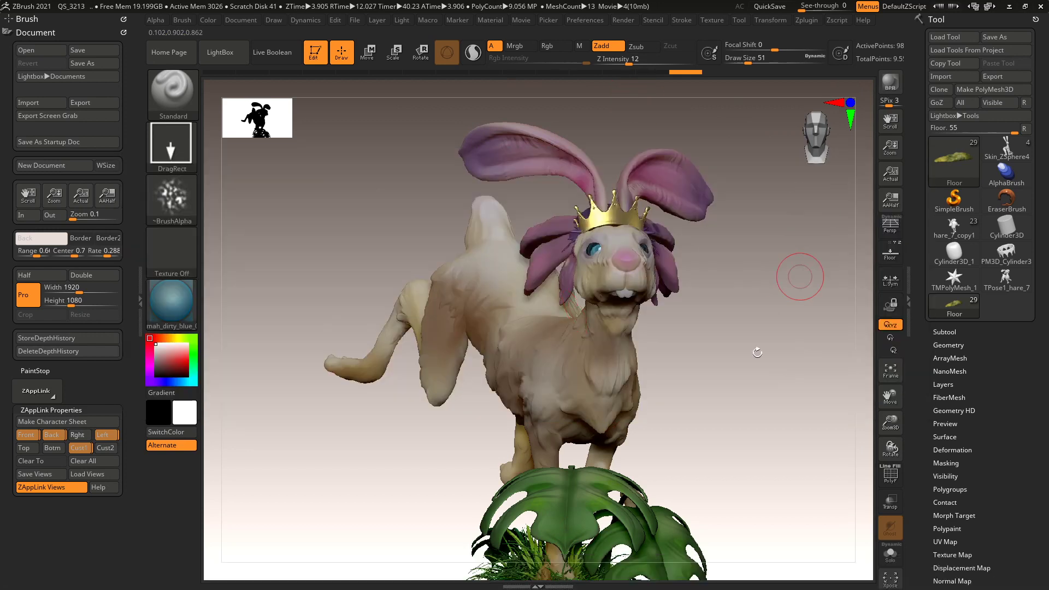
click(549, 580)
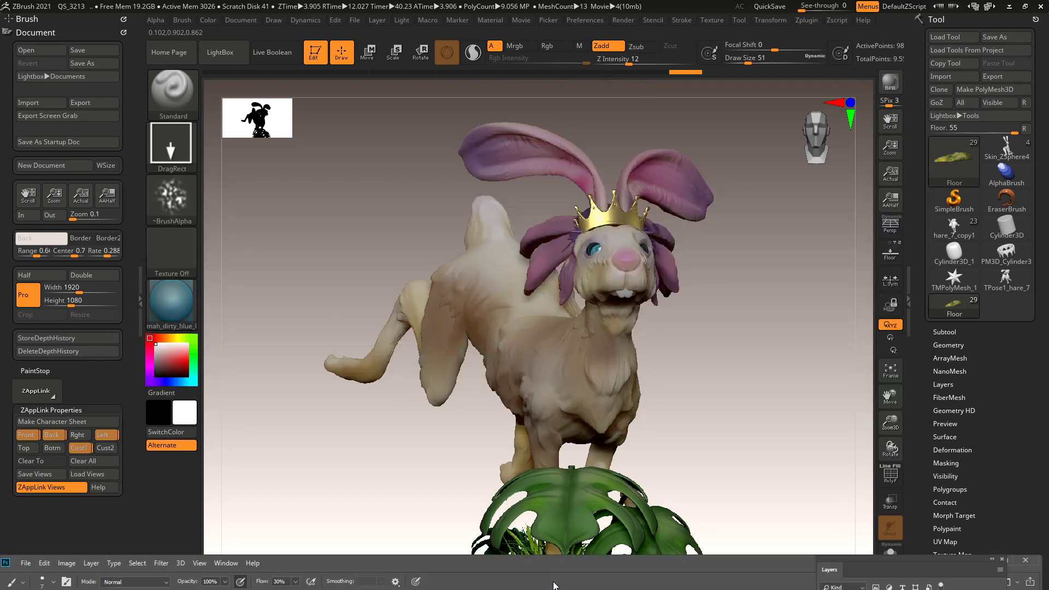
Shuffle between the ZBrush, brush library and Photoshop windows, ending back in ZBrush.
key(alt+Tab)
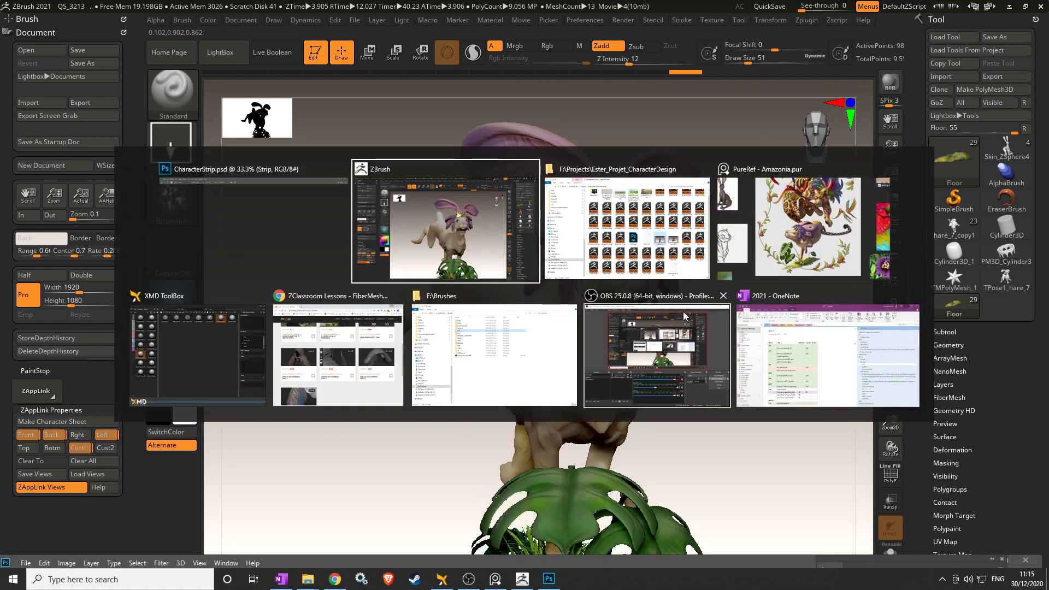
click(290, 247)
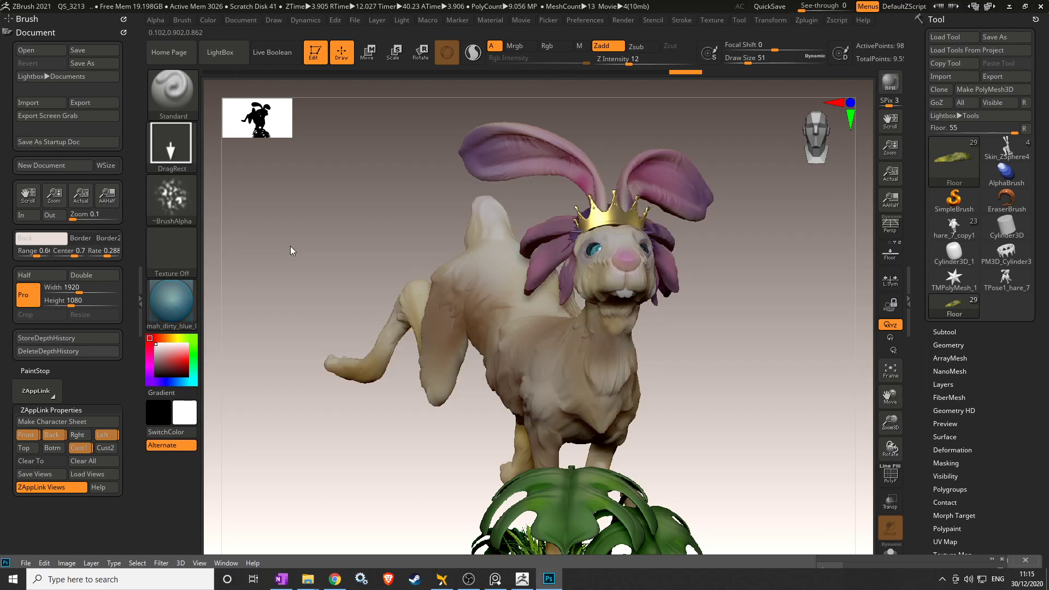
click(1010, 7)
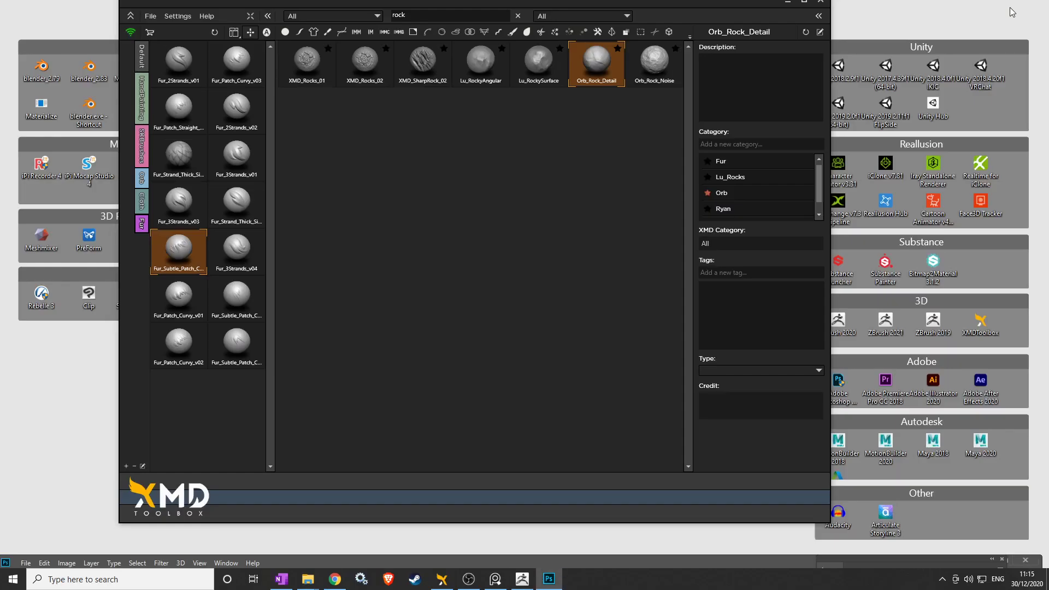
click(788, 4)
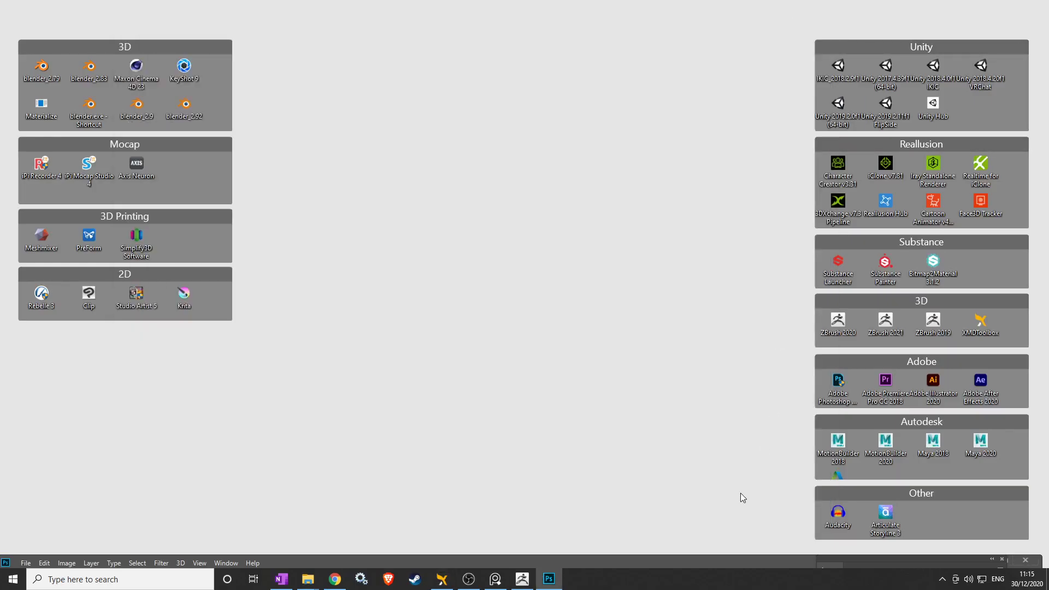
drag(661, 563, 668, 40)
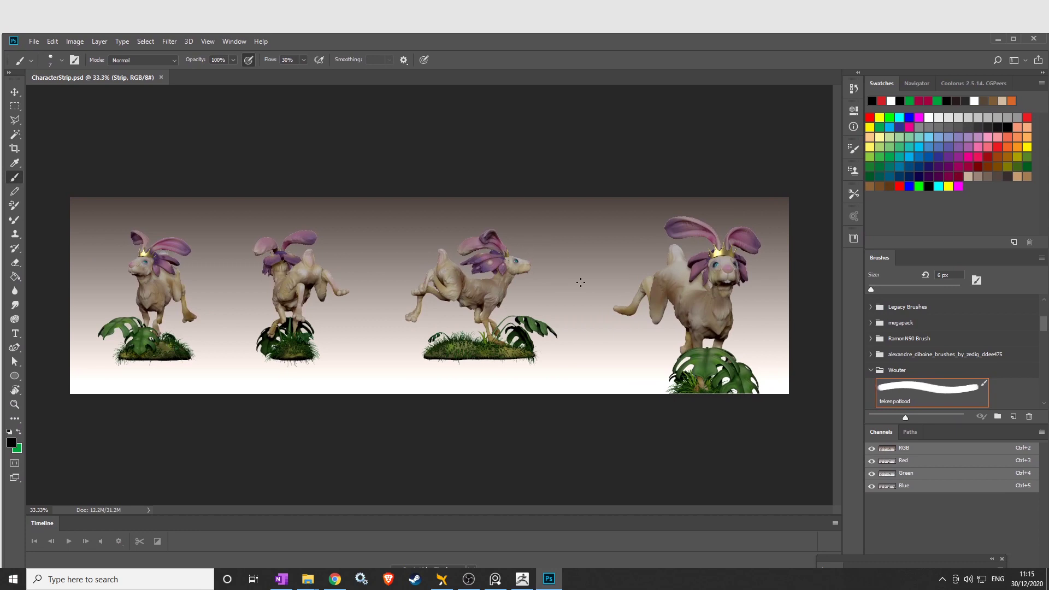
key(alt+Tab)
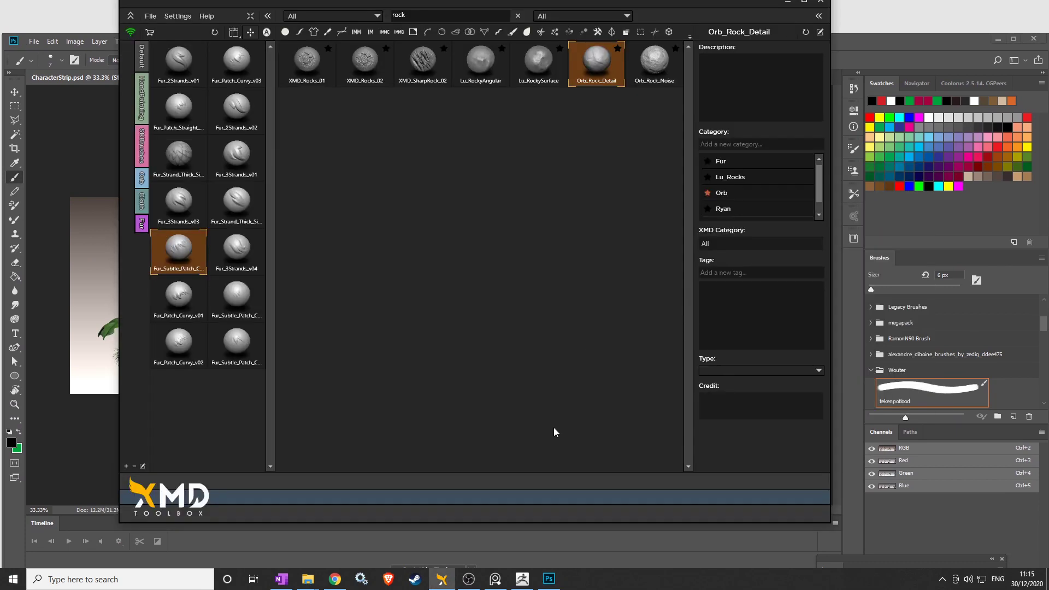
click(523, 578)
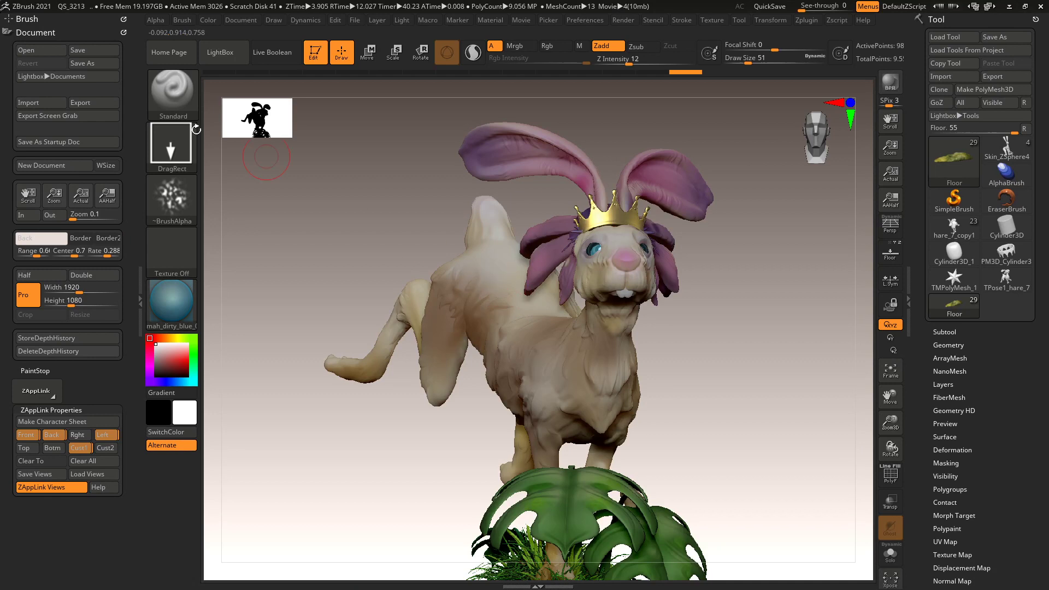
Set the ZBrush document background to black, then switch to CharacterStrip.psd in Photoshop.
click(240, 20)
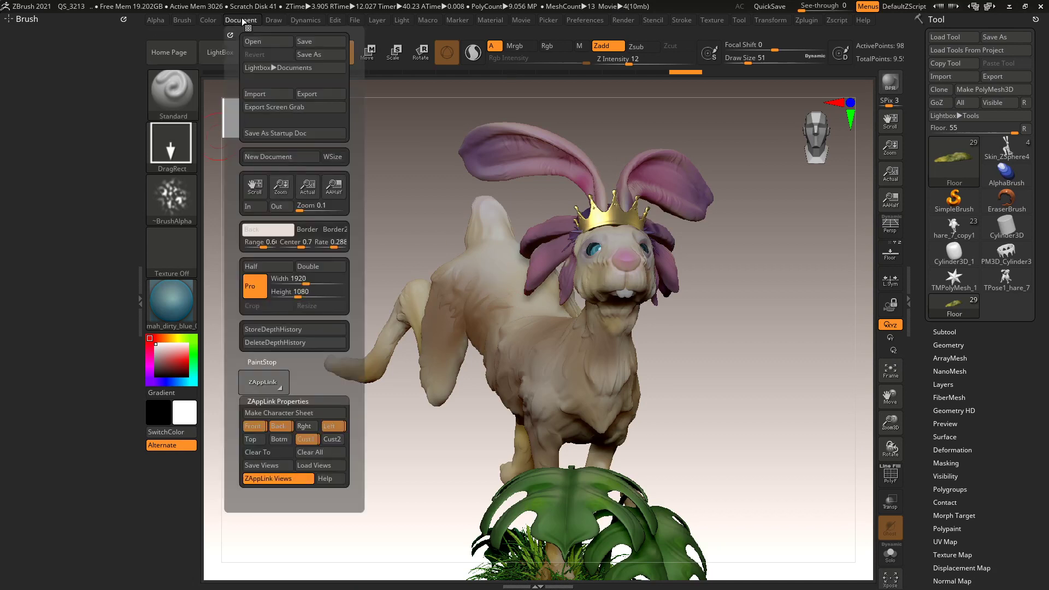
drag(278, 234, 609, 269)
key(alt+Tab)
key(alt+Tab)
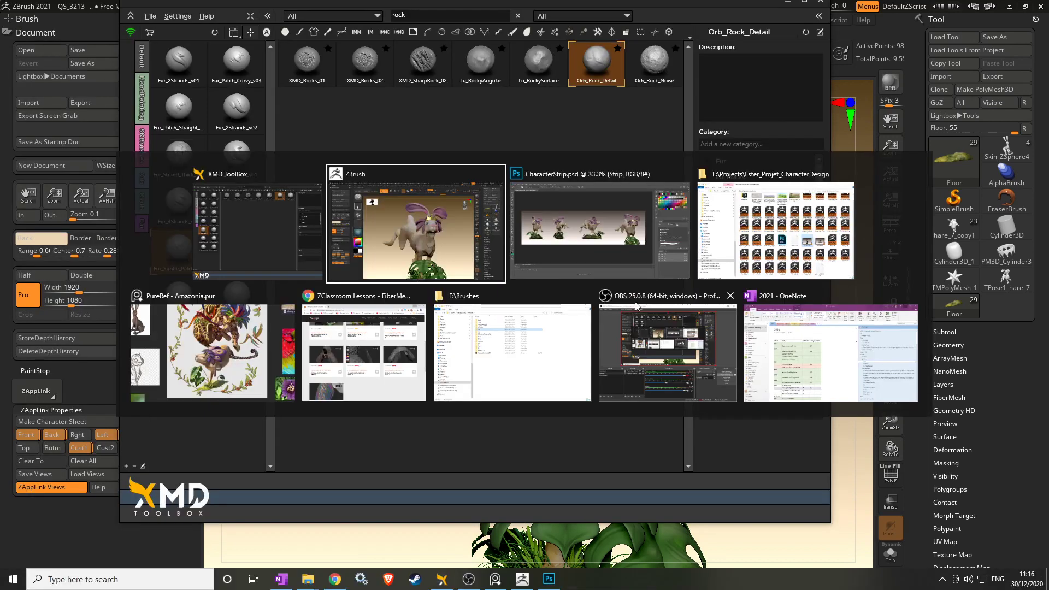
click(582, 255)
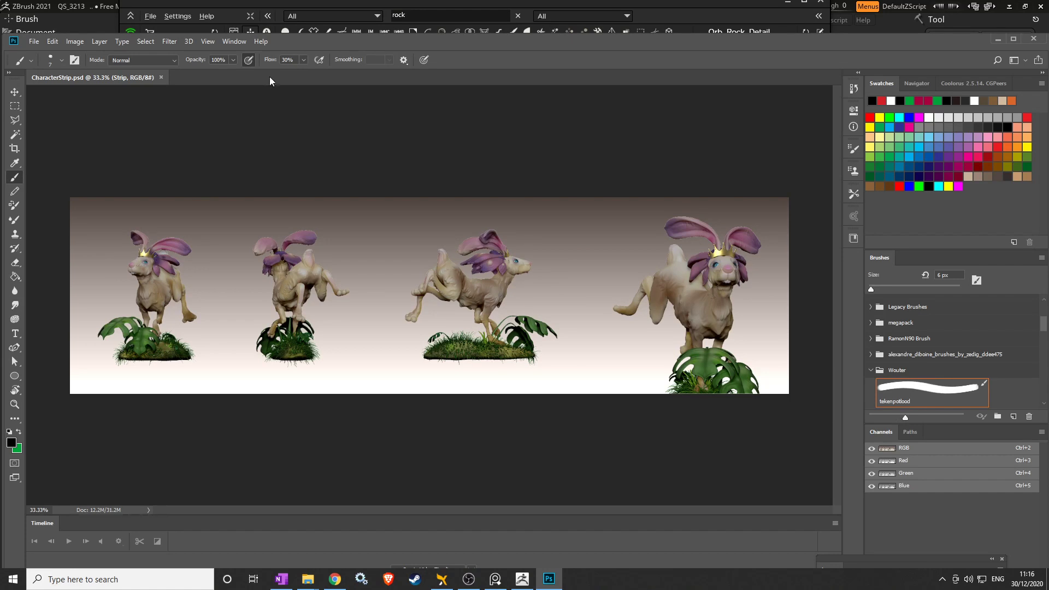
Show the Layers panel and dock it with the other panels.
click(229, 42)
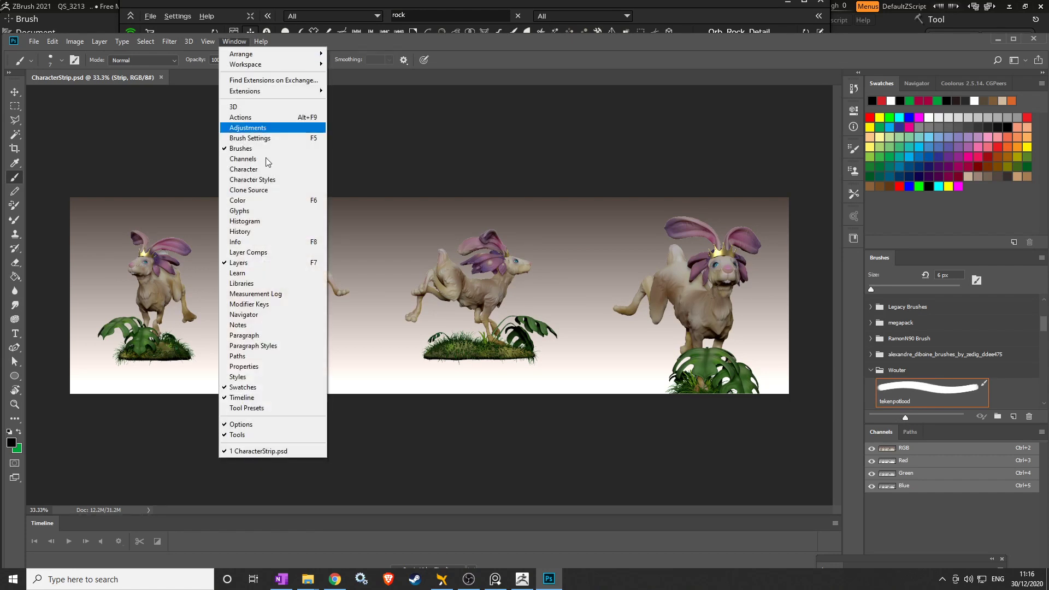
click(271, 262)
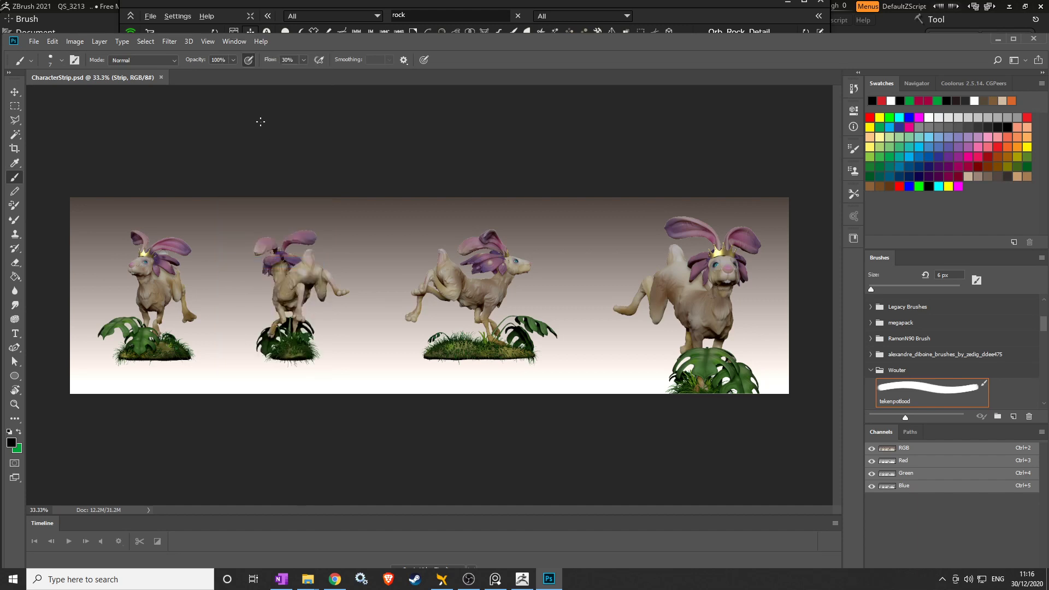
click(234, 42)
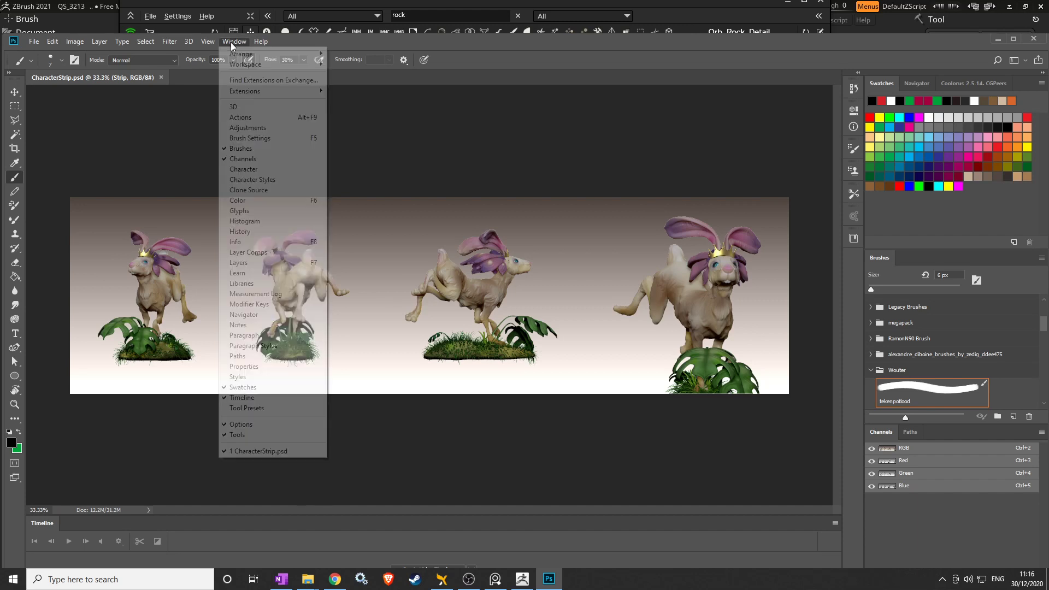
click(265, 264)
drag(860, 559, 878, 182)
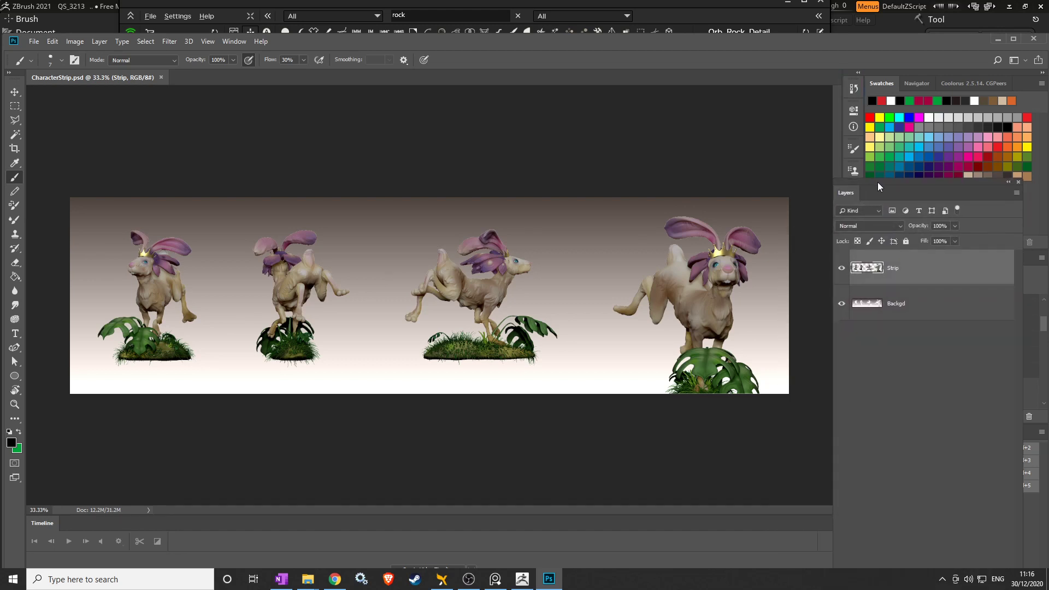
Leave the Strip layer visible and the Backgd gradient layer hidden.
click(842, 305)
click(842, 305)
click(841, 305)
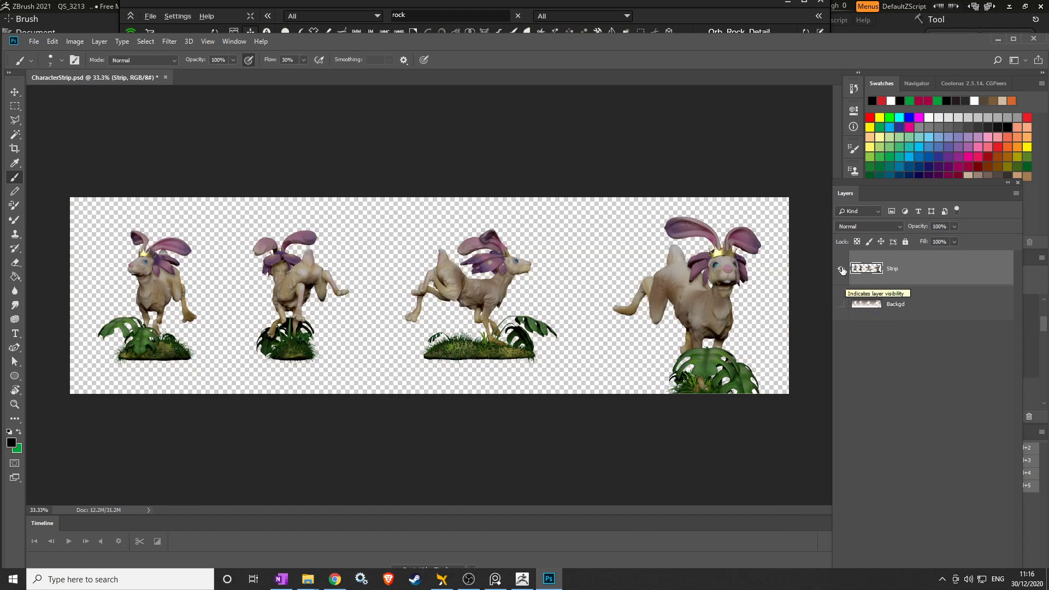
click(842, 269)
click(842, 304)
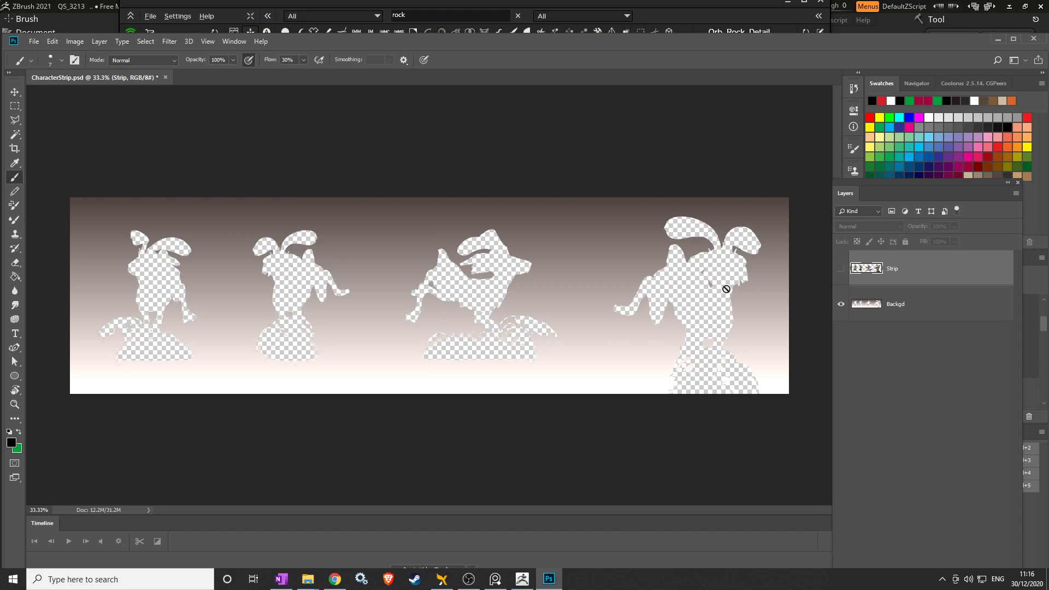
click(842, 304)
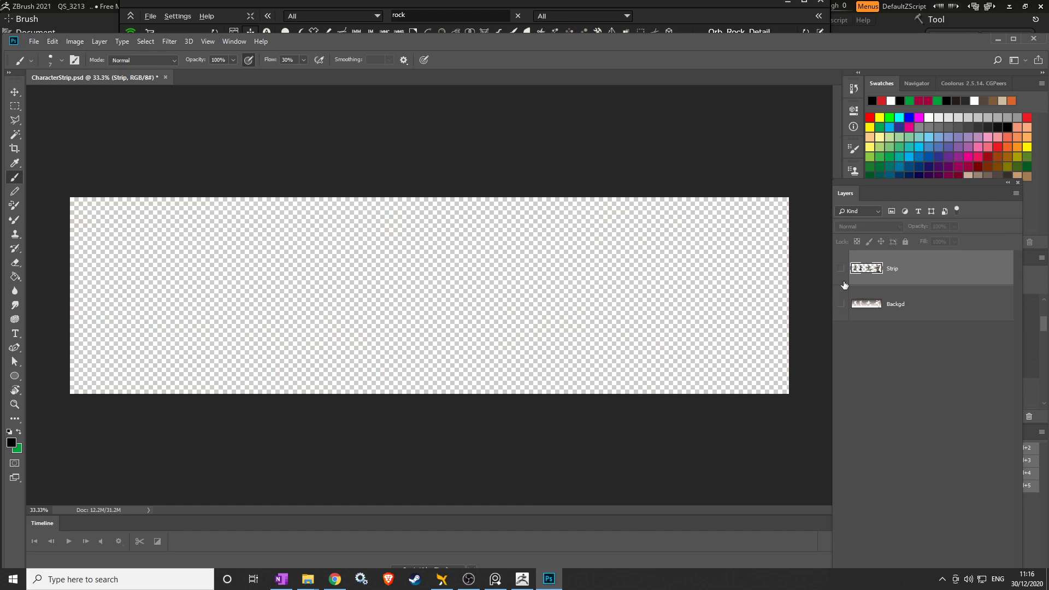
click(842, 304)
click(841, 268)
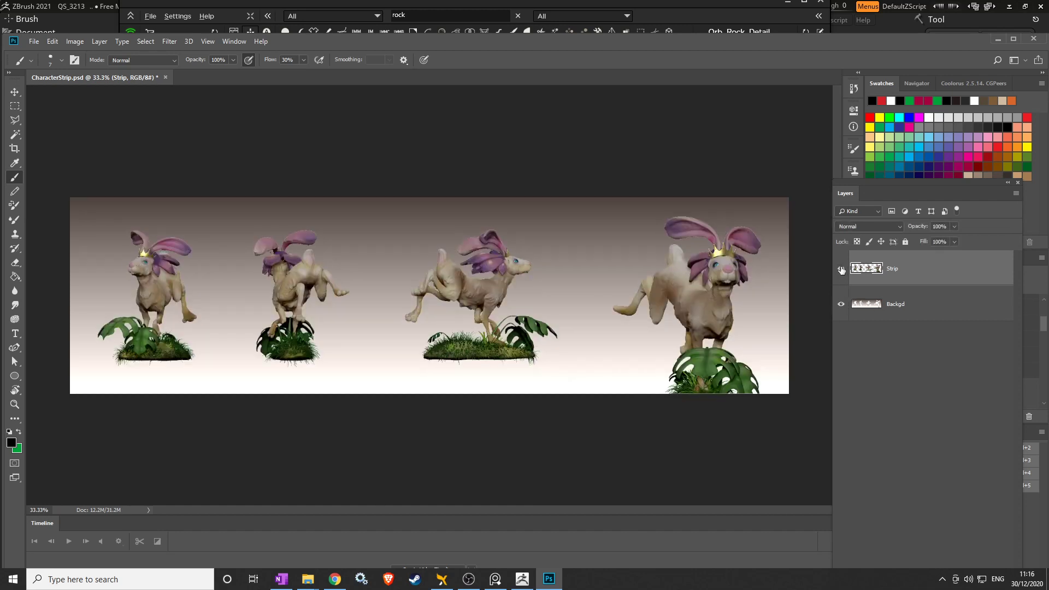
click(842, 305)
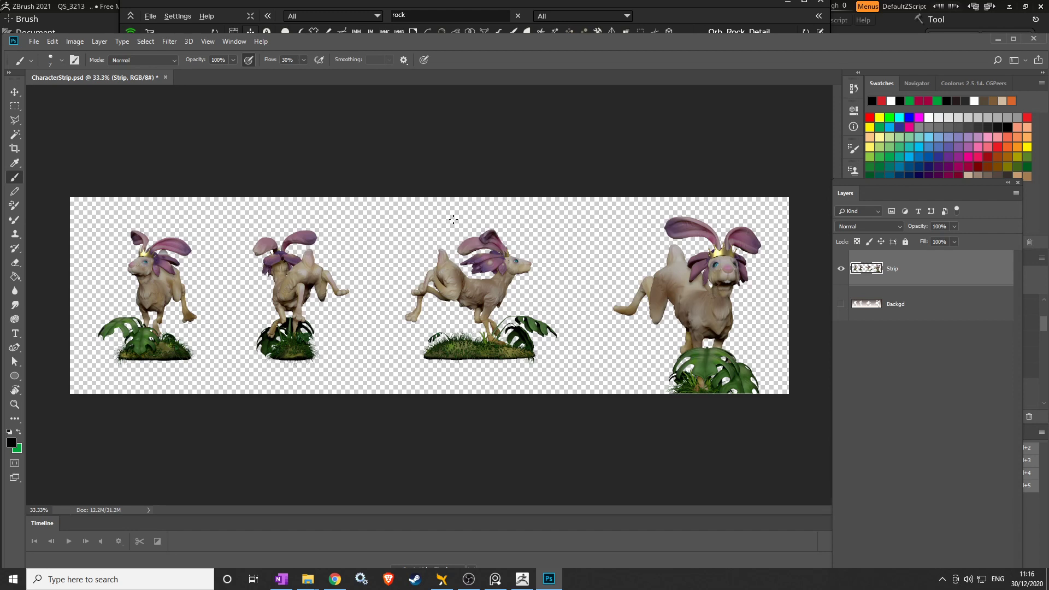
click(34, 42)
Open Esther.psd from F:\Projects\Ester_Projet_CharacterDesign.
click(45, 64)
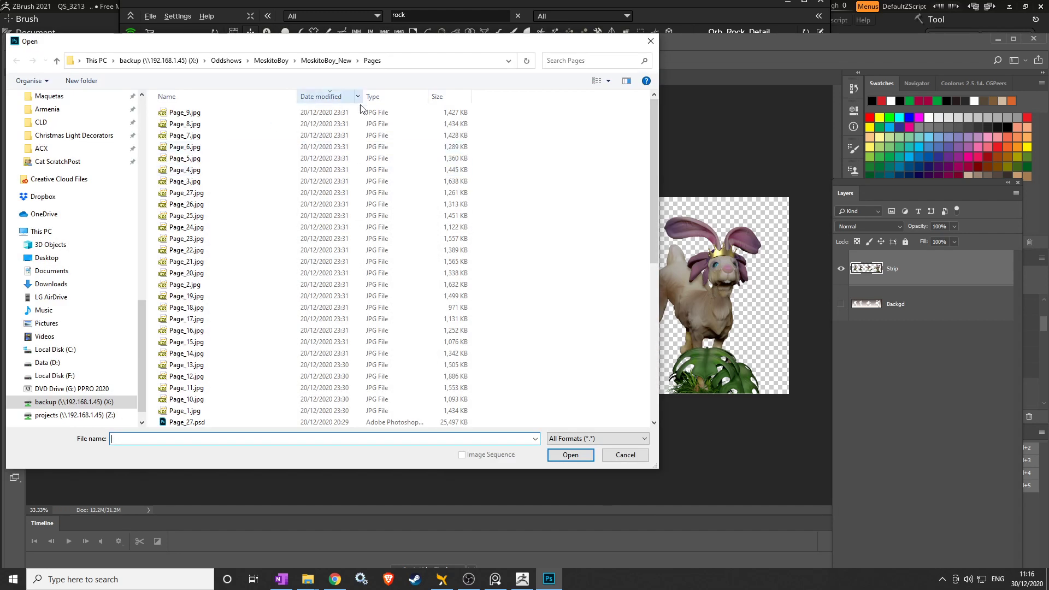
scroll(249, 208, down, 5)
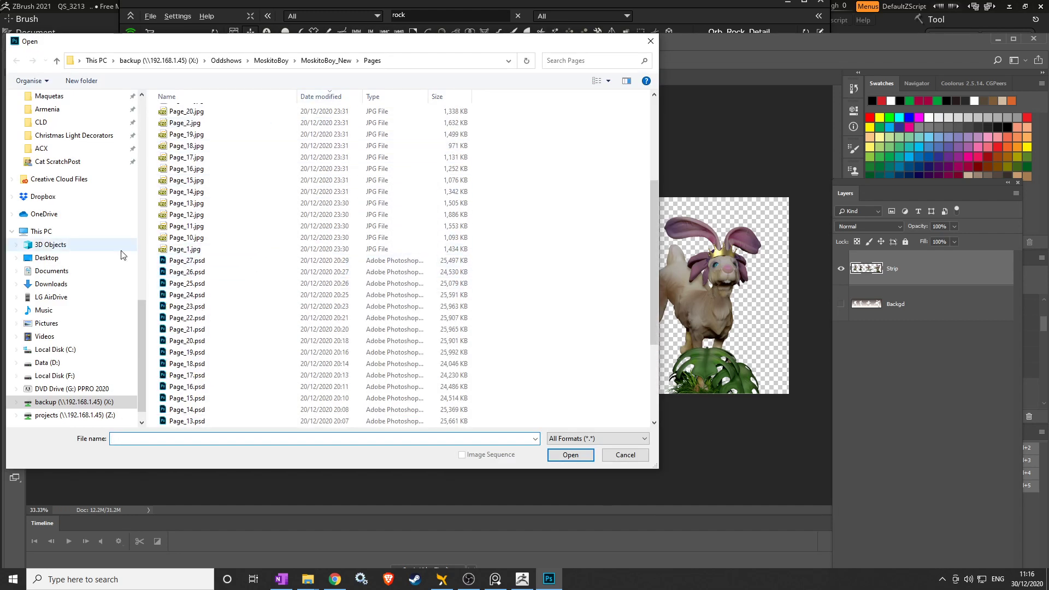
click(68, 376)
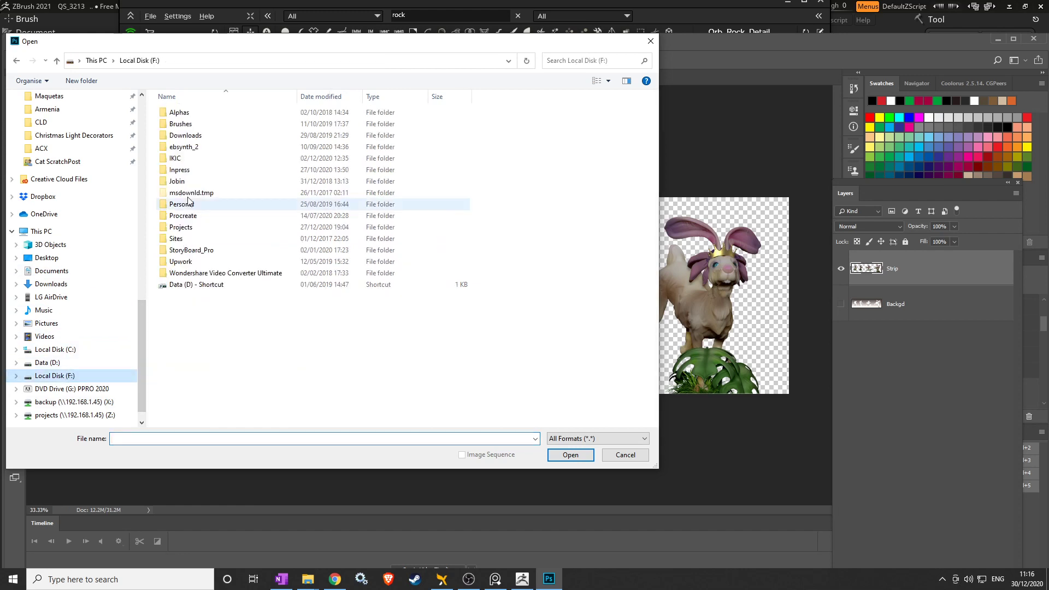
double_click(183, 225)
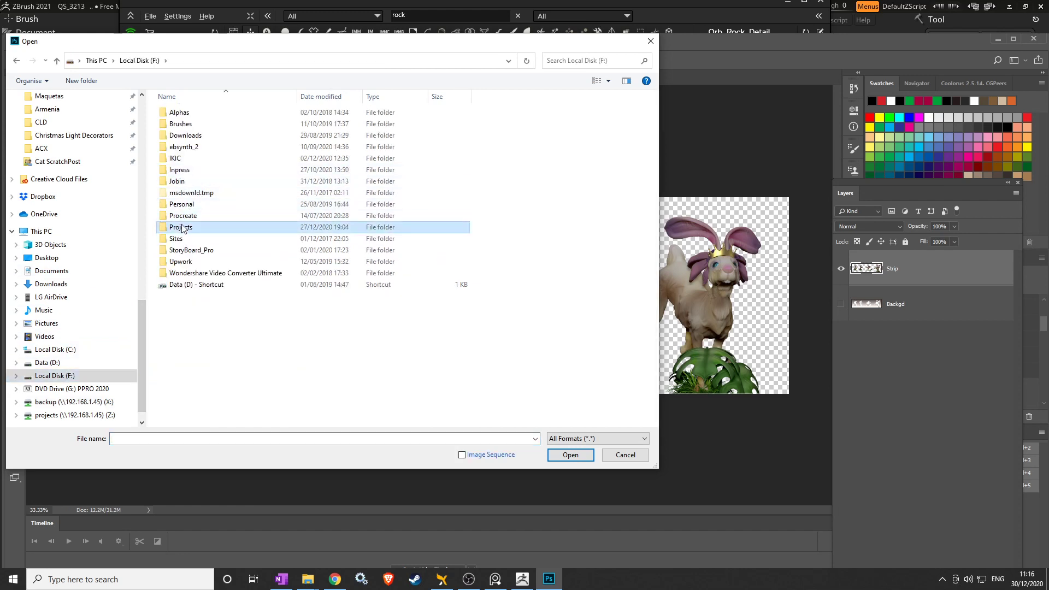
double_click(196, 137)
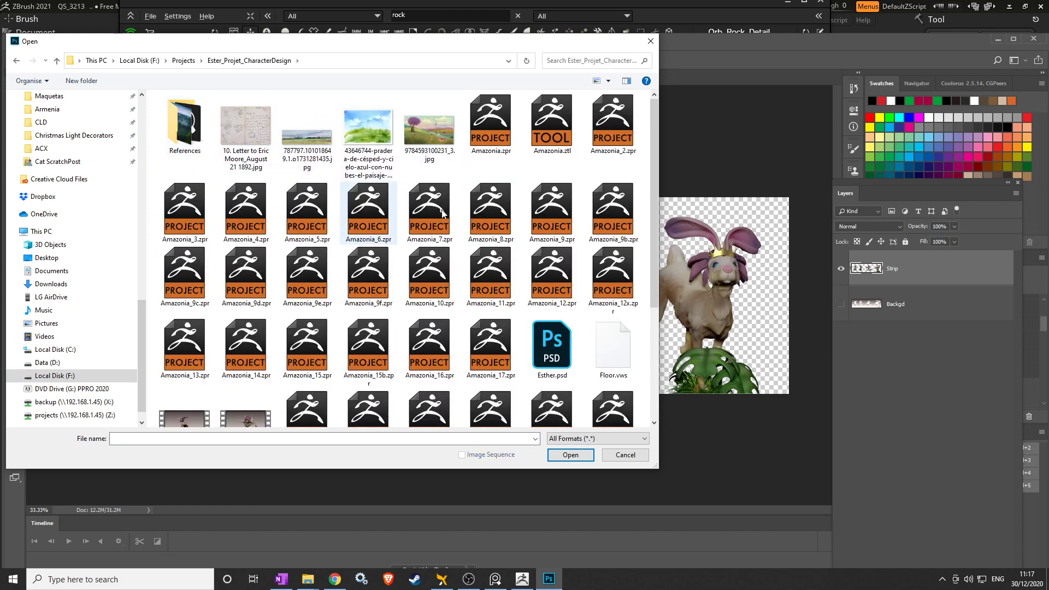
scroll(492, 224, down, 3)
click(561, 197)
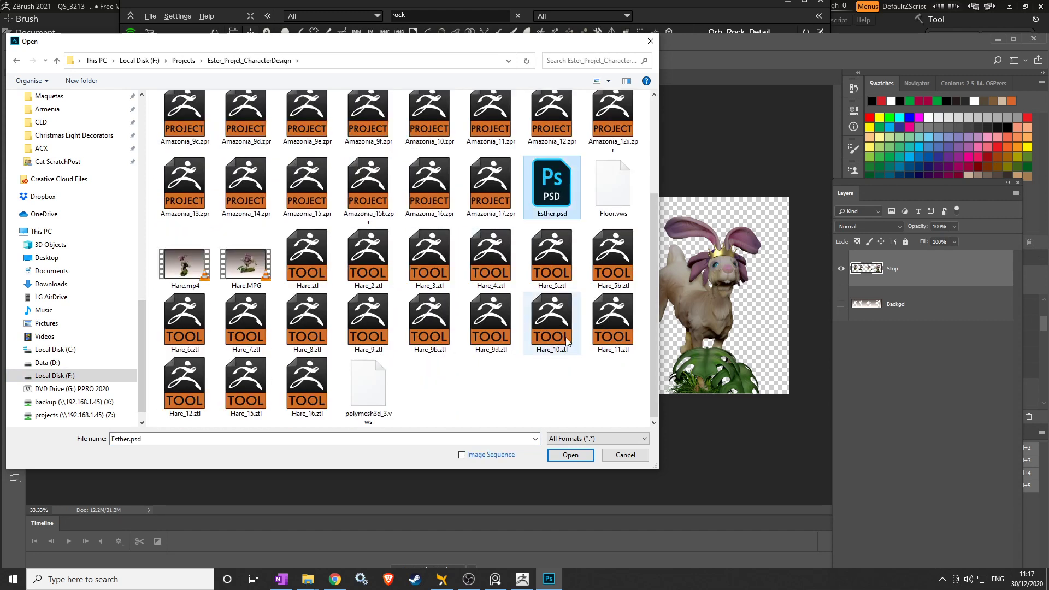
click(572, 455)
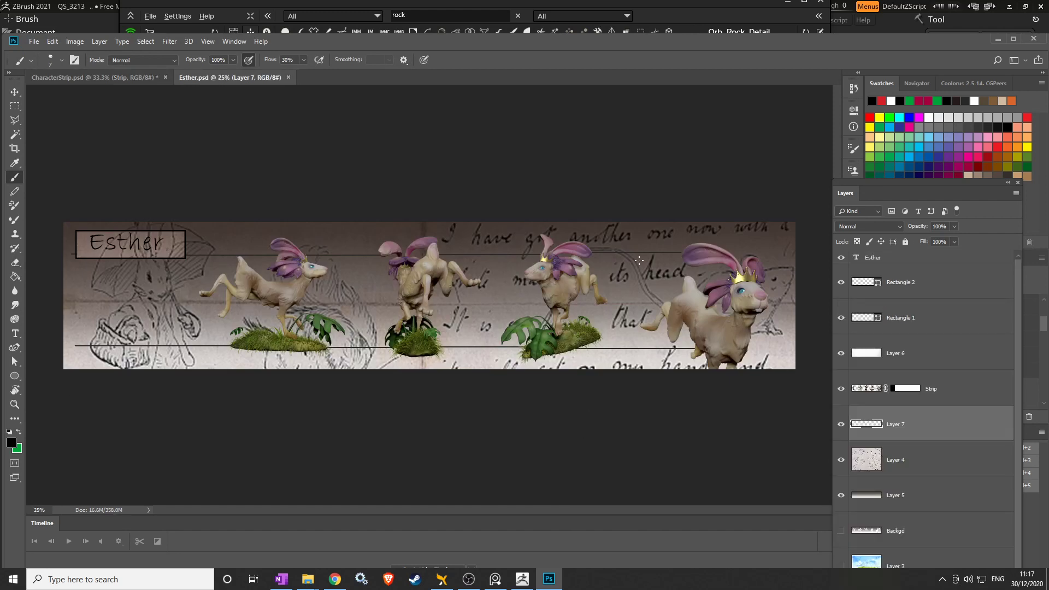
alt+scroll(615, 261, up, 5)
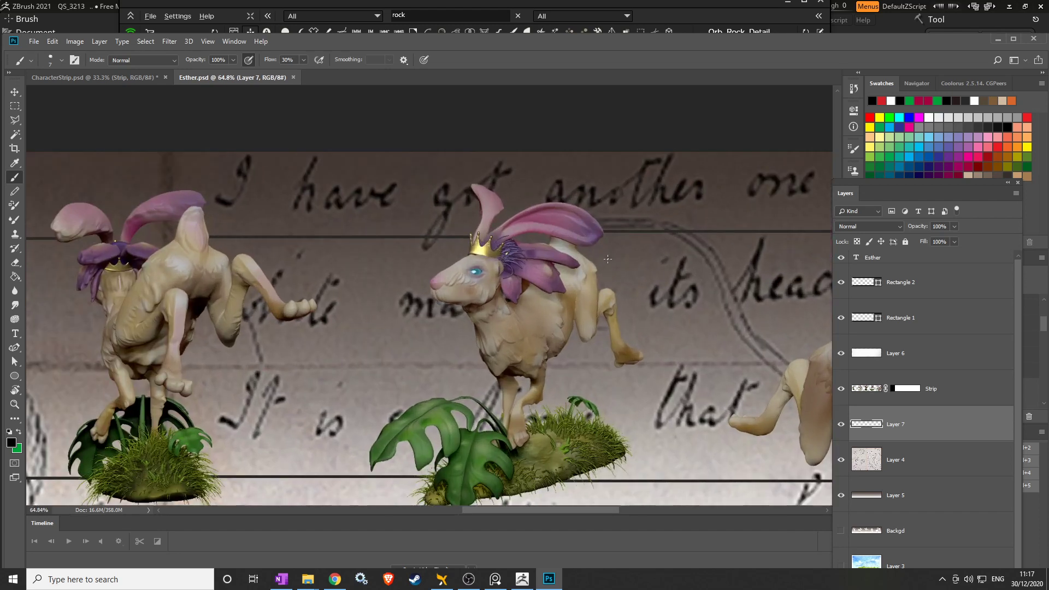
scroll(608, 259, down, 1)
drag(396, 345, 613, 333)
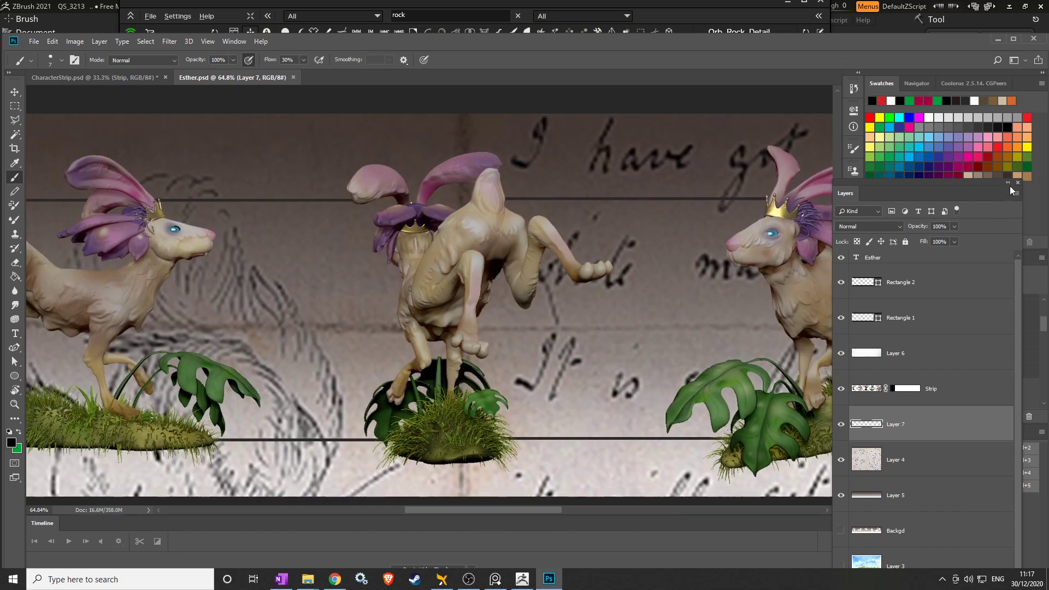
alt+scroll(592, 300, down, 2)
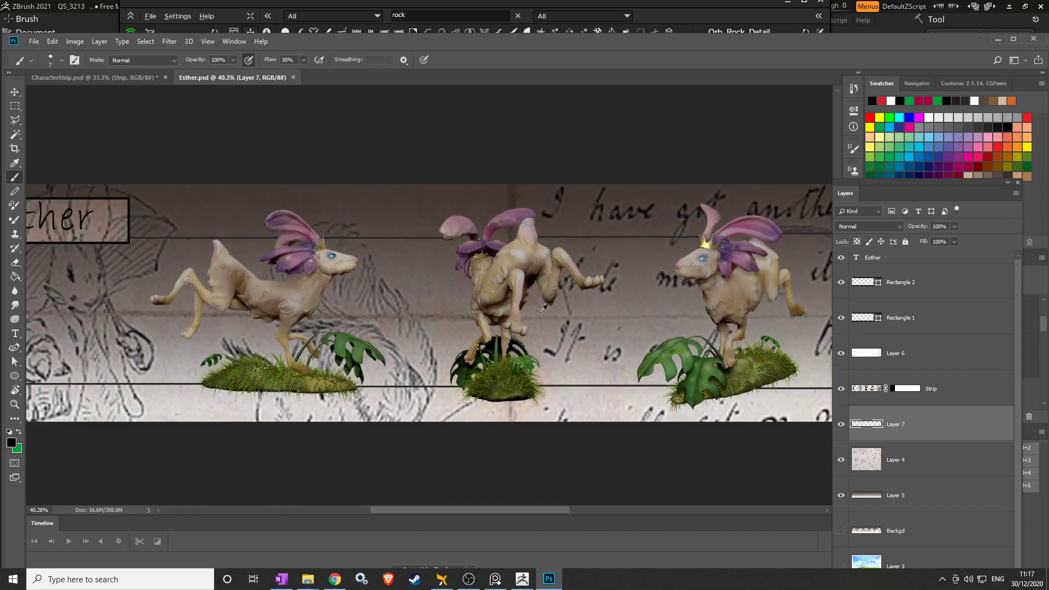
ctrl+scroll(437, 391, left, 5)
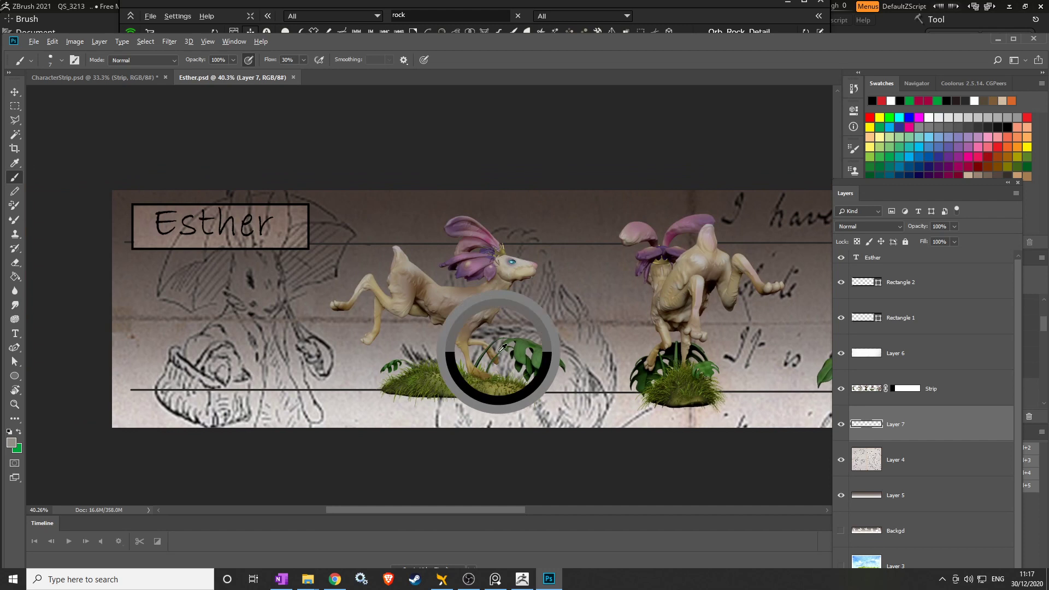
drag(615, 359, 403, 359)
alt+scroll(403, 359, down, 3)
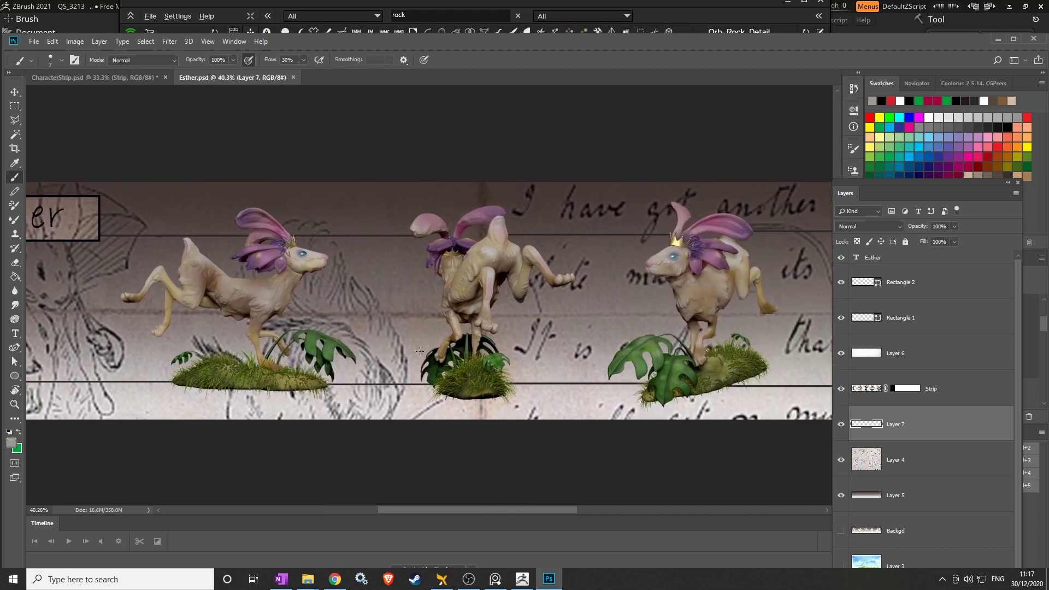
alt+scroll(425, 348, down, 1)
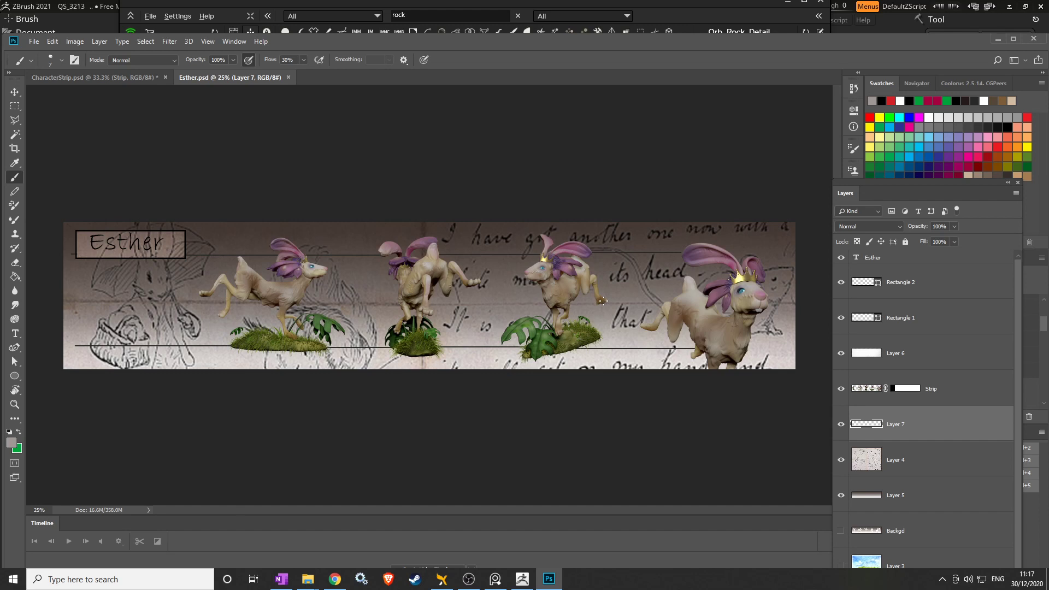
alt+scroll(607, 268, up, 5)
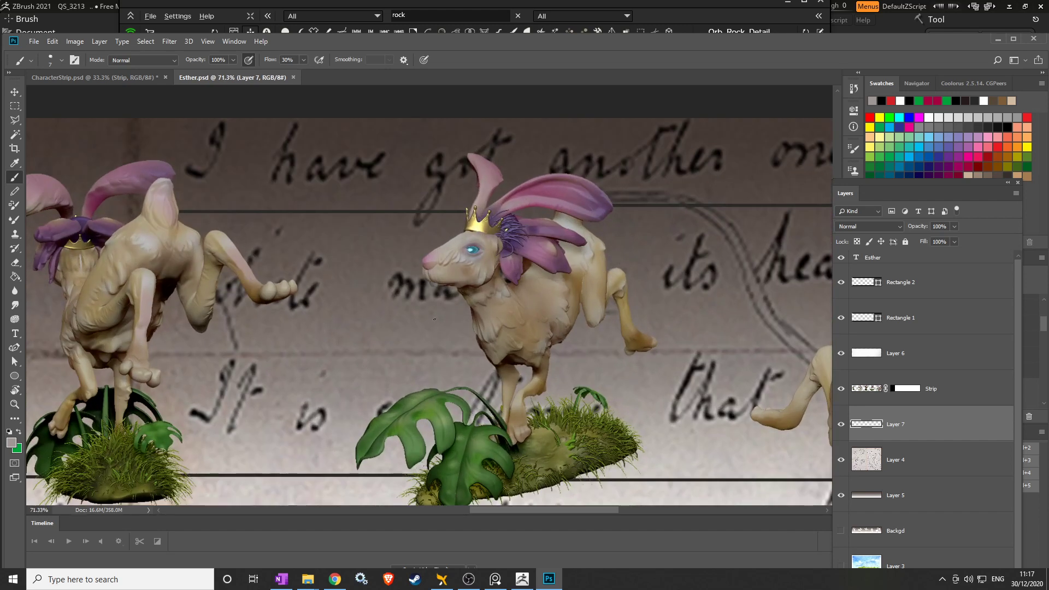
drag(429, 322, 585, 304)
drag(402, 330, 430, 310)
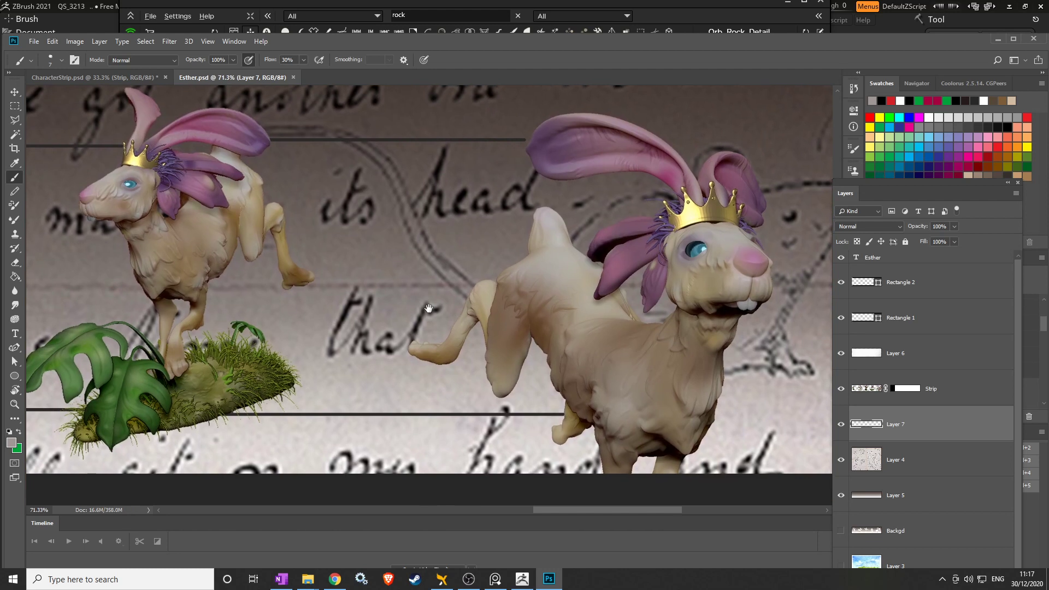
alt+scroll(509, 268, down, 6)
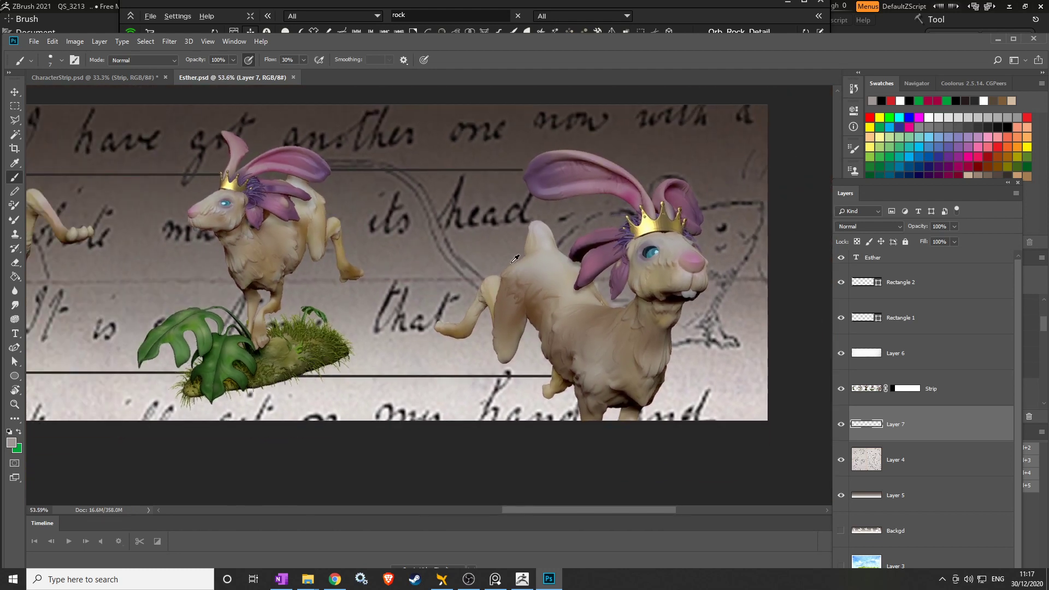
drag(391, 317, 623, 313)
alt+scroll(572, 313, down, 1)
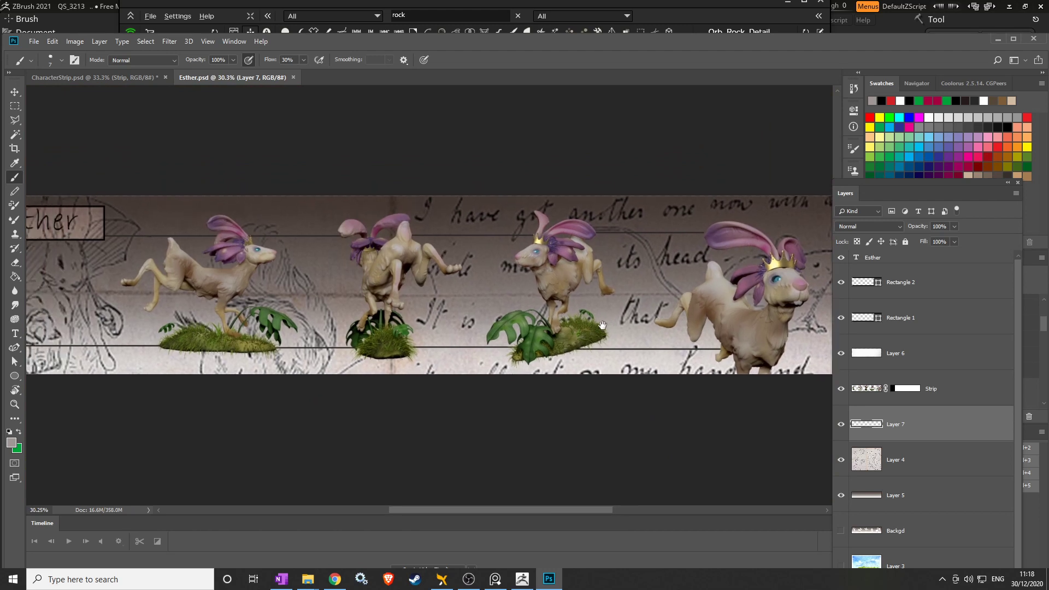
alt+scroll(604, 325, down, 1)
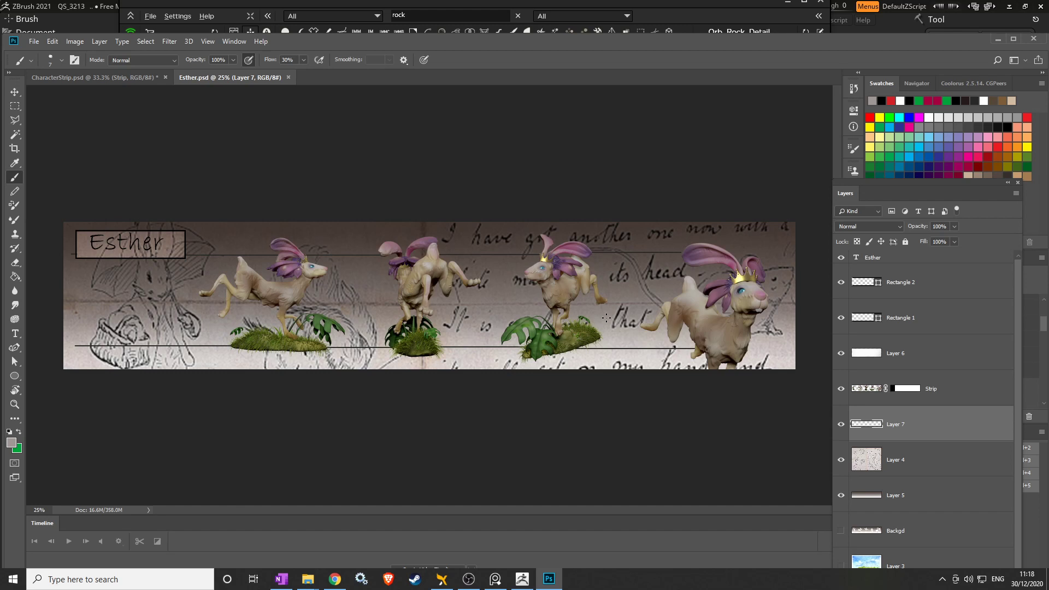
Show the Windows calendar flyout paged to January 2021.
click(1023, 583)
click(1030, 243)
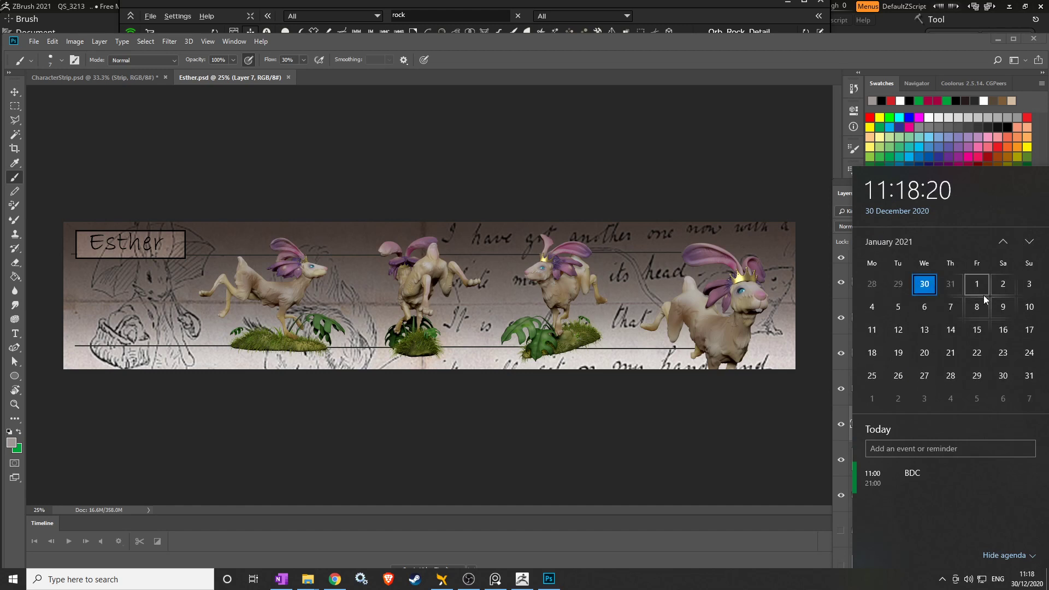
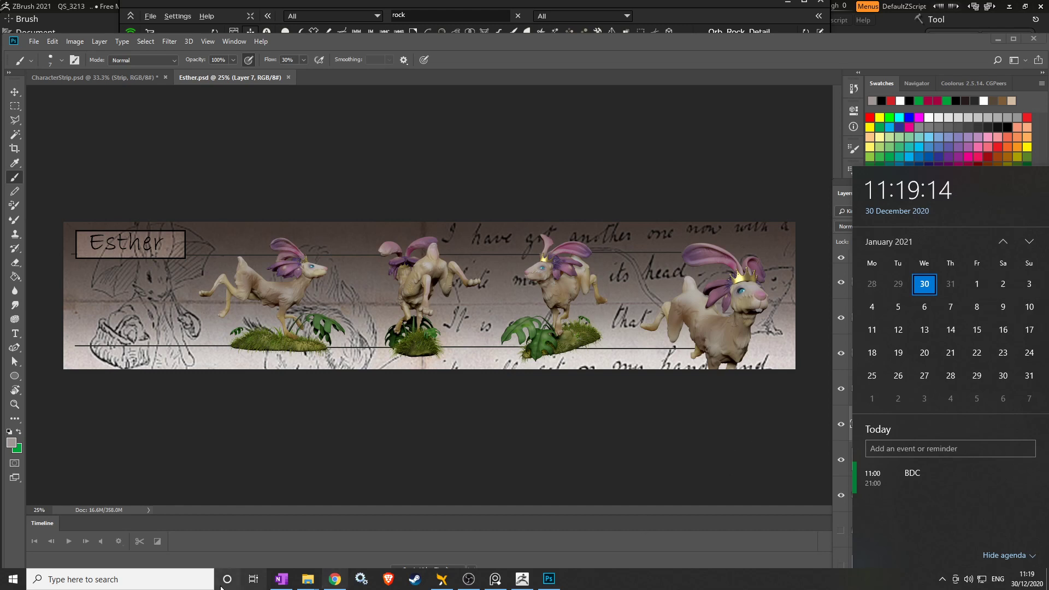
On a new OneNote page, type the NOM_Prenom part of the archive name.
click(280, 580)
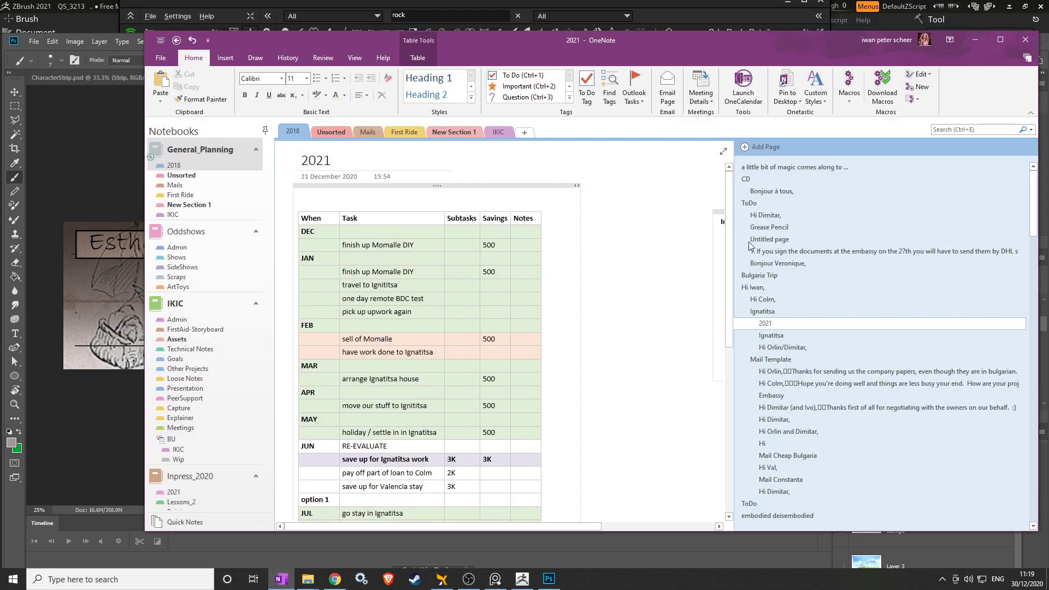
click(782, 148)
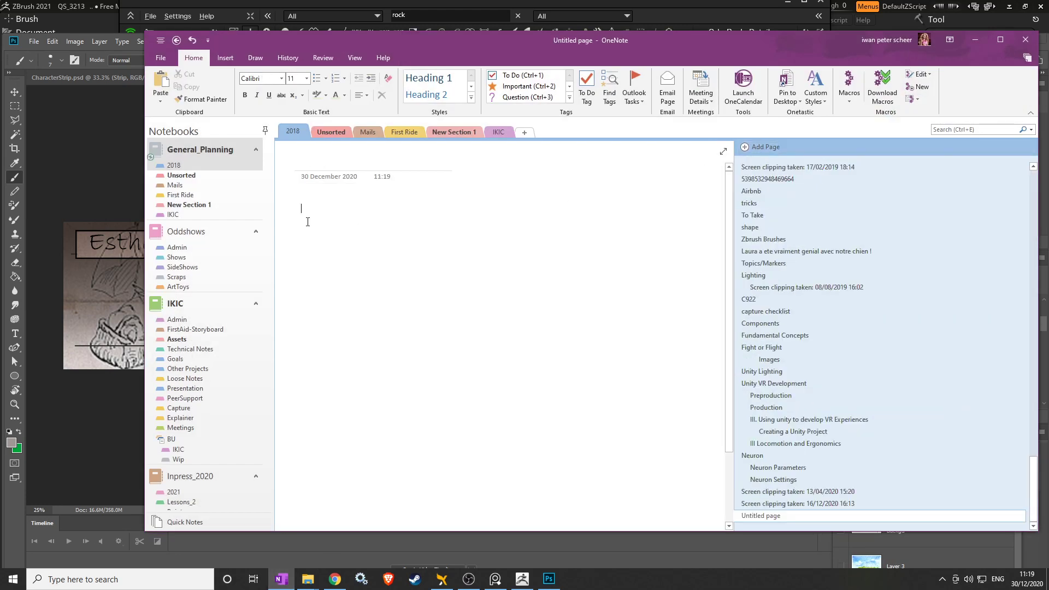
text(¨Prenom)
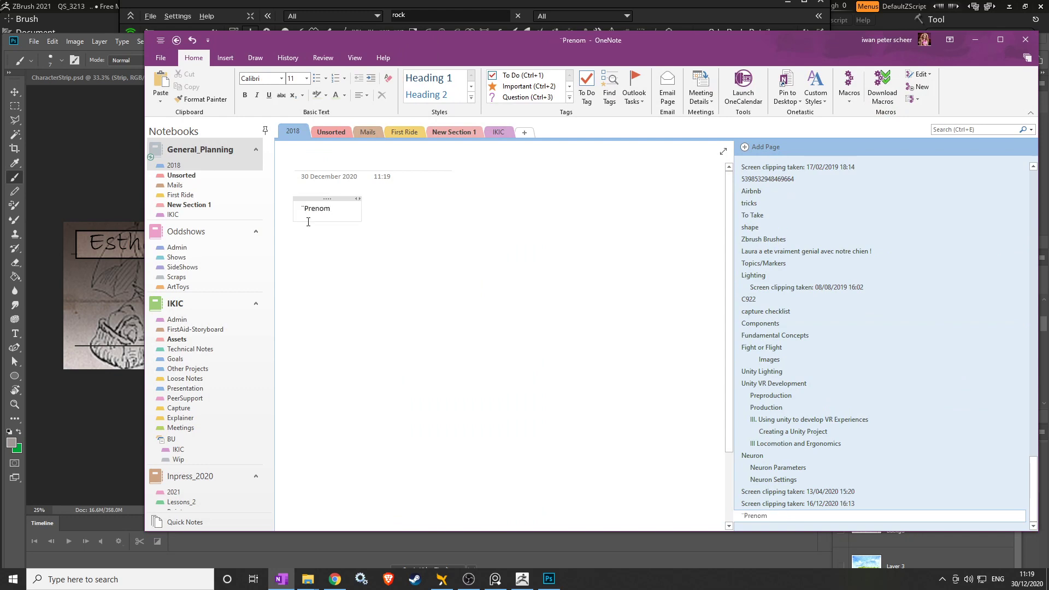
key(BackSpace)
key(BackSpace)
key(BackSpace)
key(BackSpace)
key(BackSpace)
key(BackSpace)
text(NOM_Prenom)
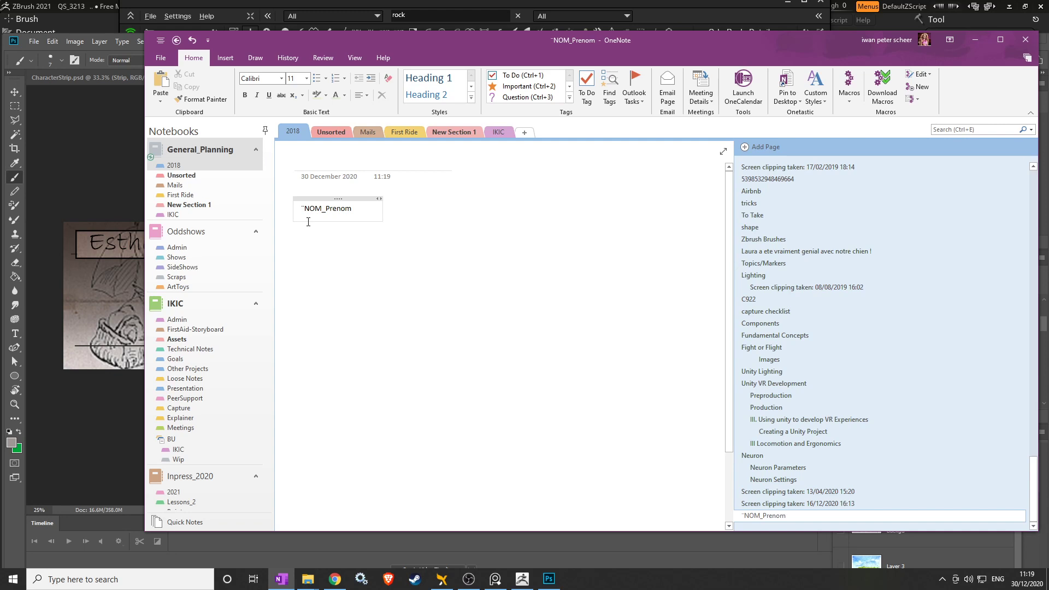
Complete the entry as 2283_NOM_Prenom_ProjetPersonnel.zip, clean up typos, and minimize OneNote.
key(Up)
key(Up)
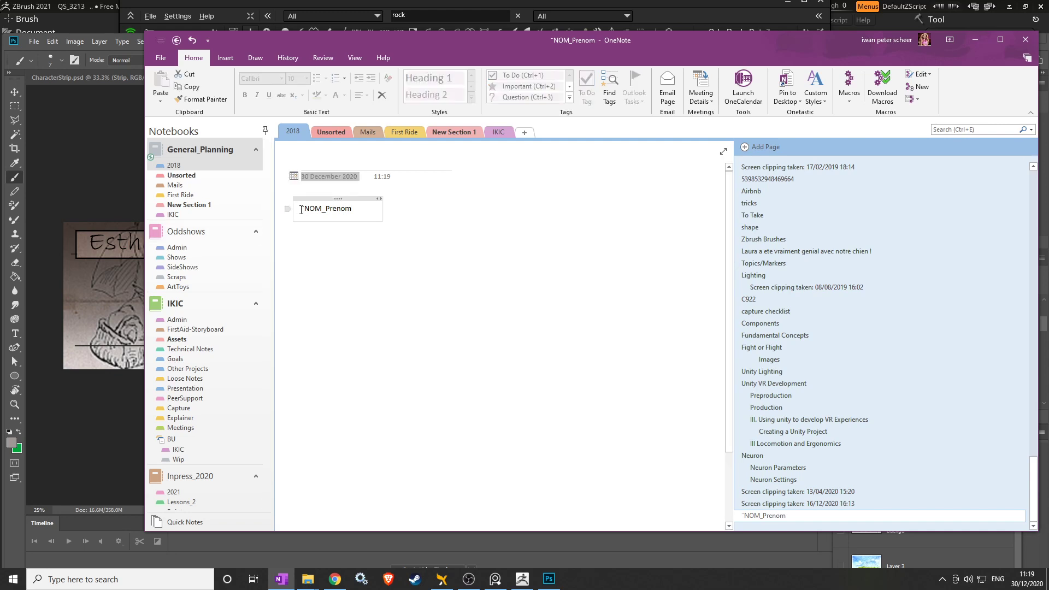
click(301, 210)
text(2283_)
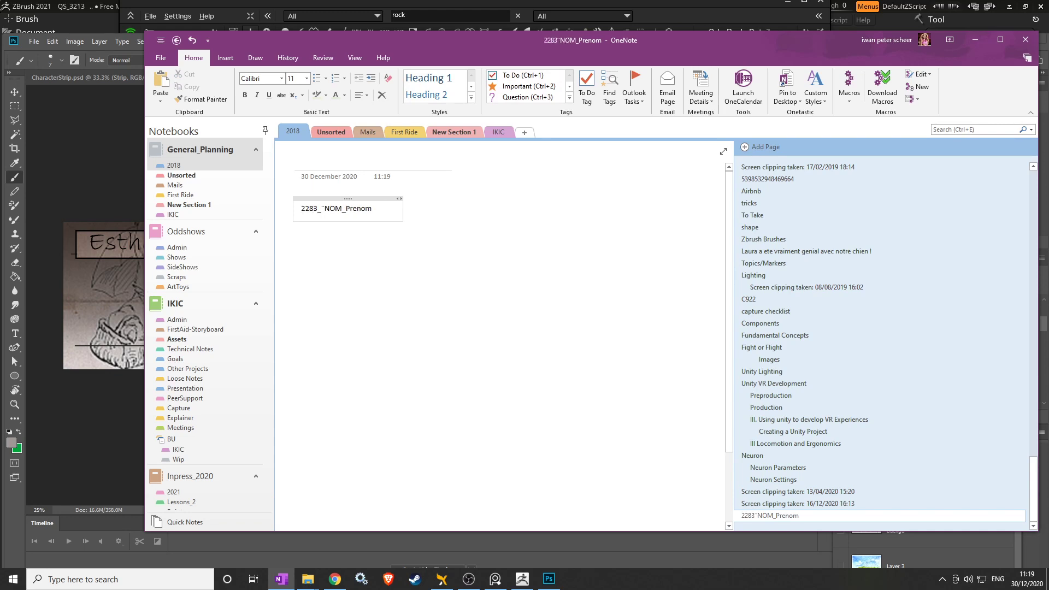
key(Delete)
text(_)
text(Projet)
text(Projet)
text(Personnel)
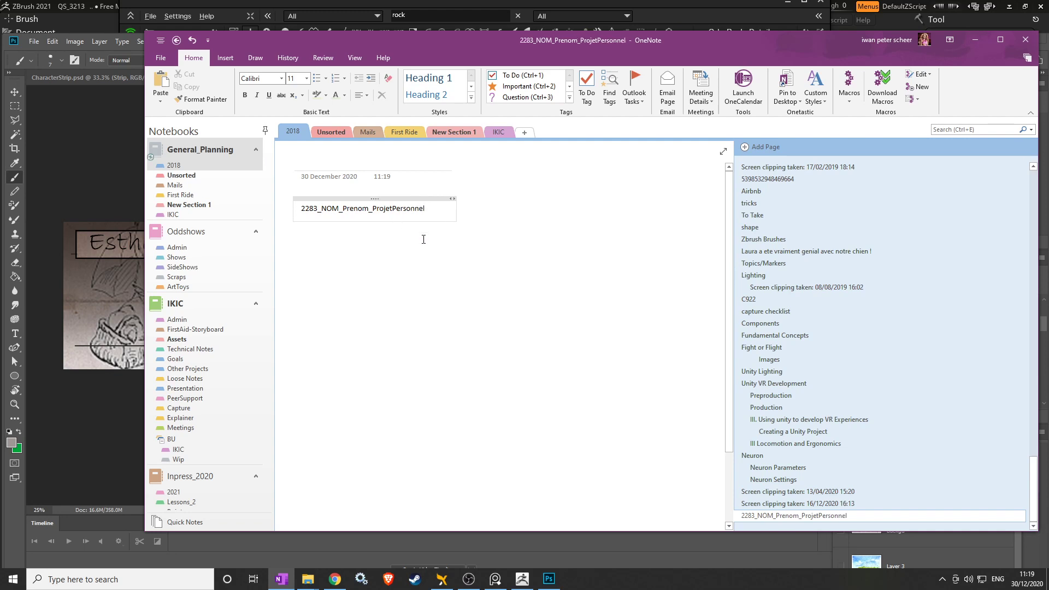
text(?)
key(BackSpace)
text(.zip)
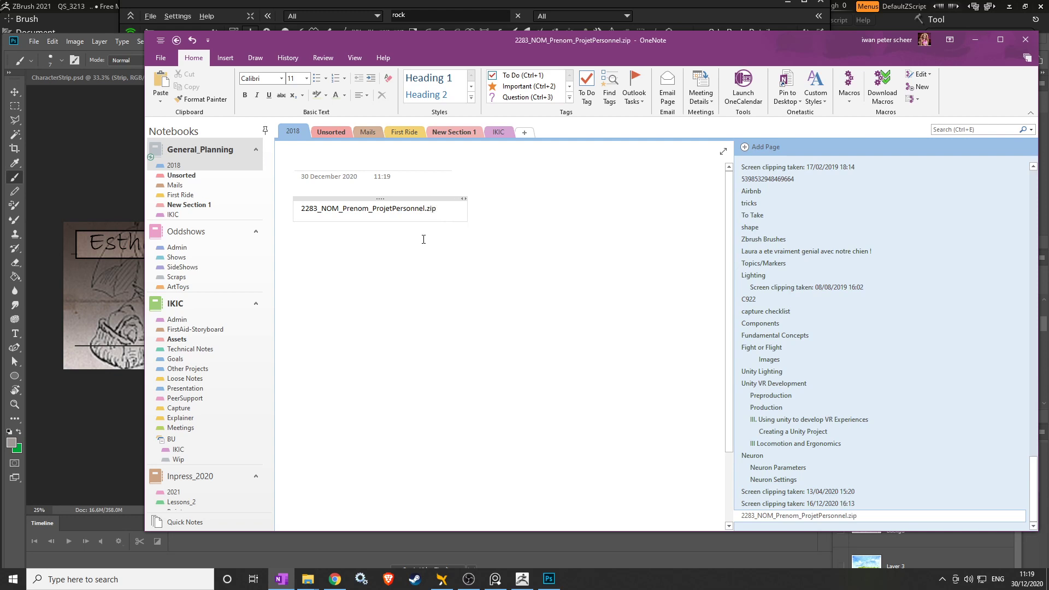
key(Return)
key(Return)
key(Return)
key(Return)
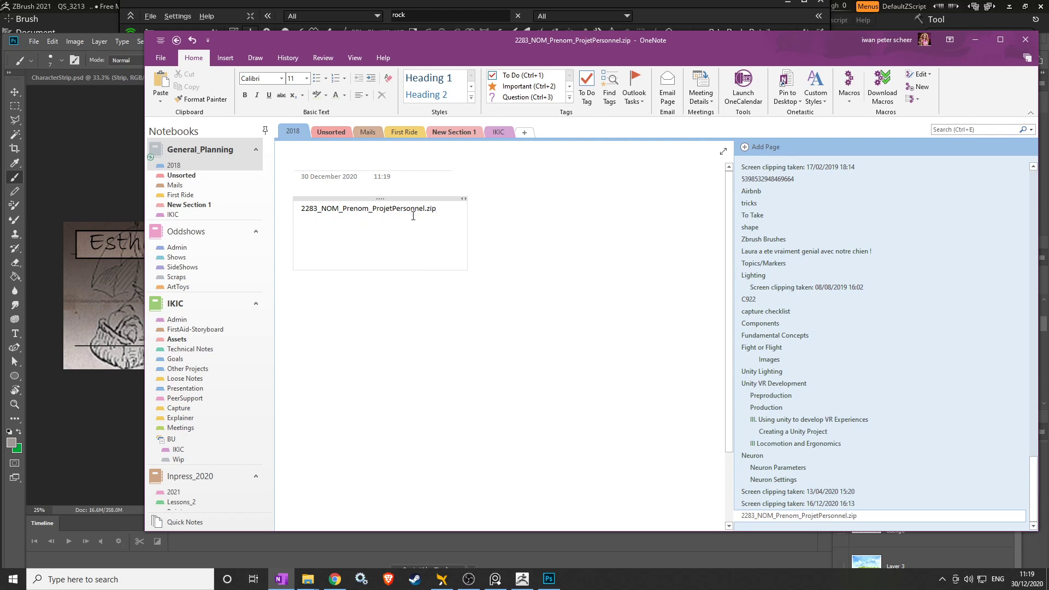
key(BackSpace)
key(BackSpace)
key(BackSpace)
key(BackSpace)
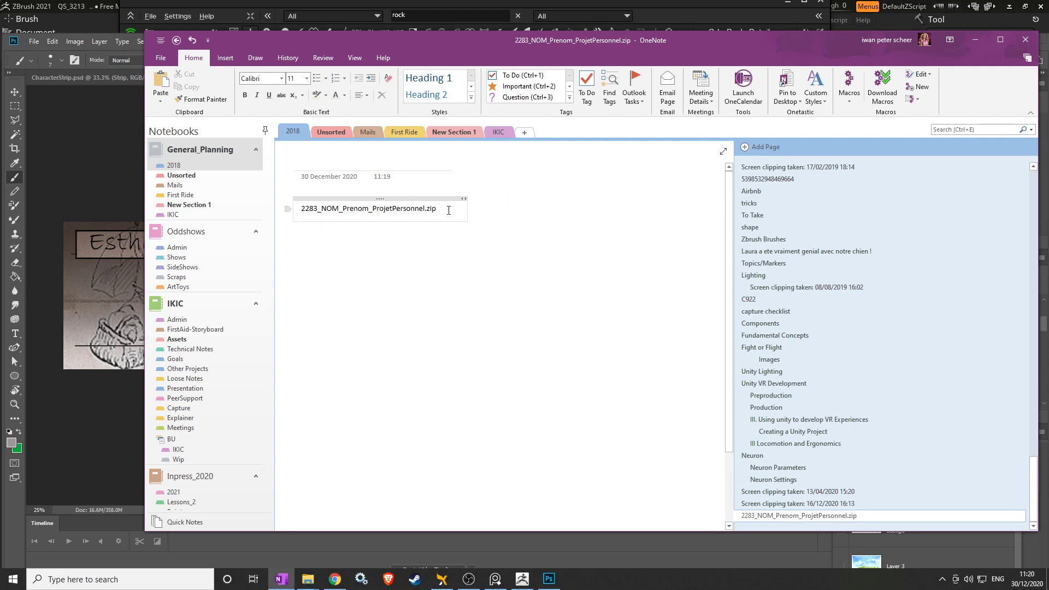
click(976, 40)
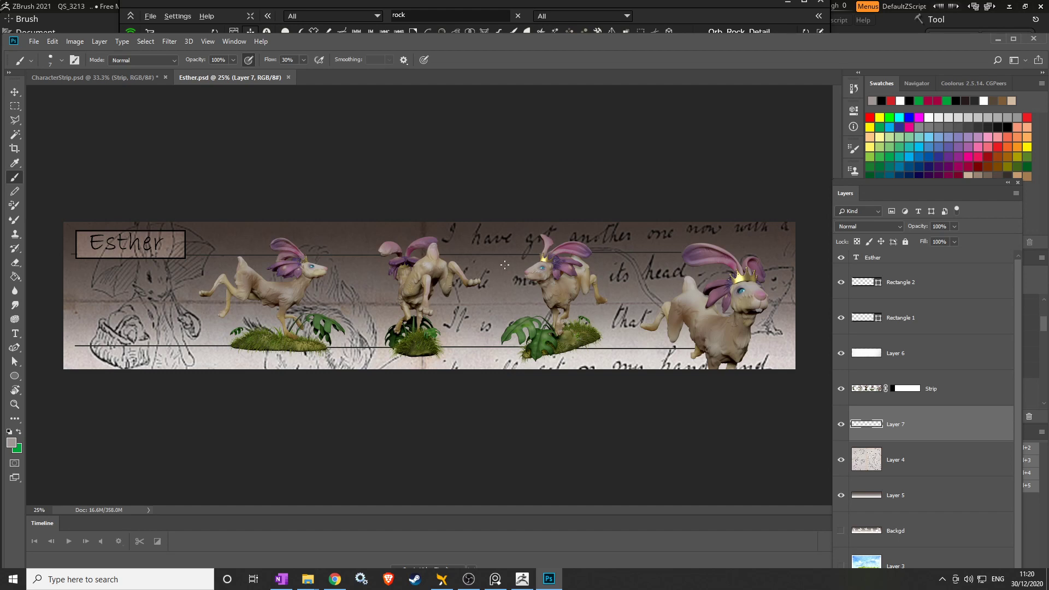
View the CharacterStrip.psd document in Photoshop, then return to ZBrush.
click(143, 78)
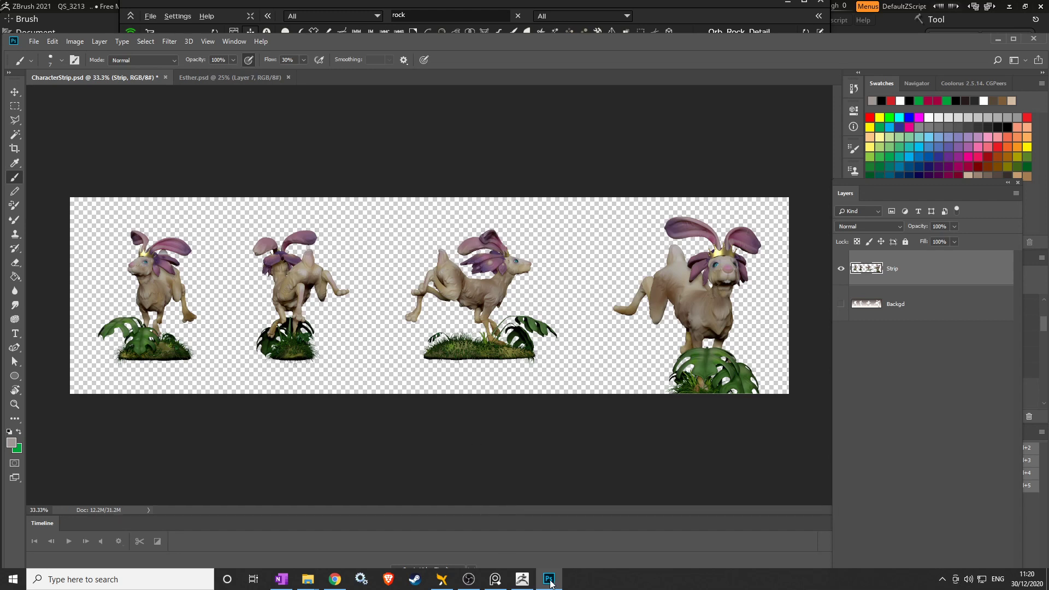
click(522, 579)
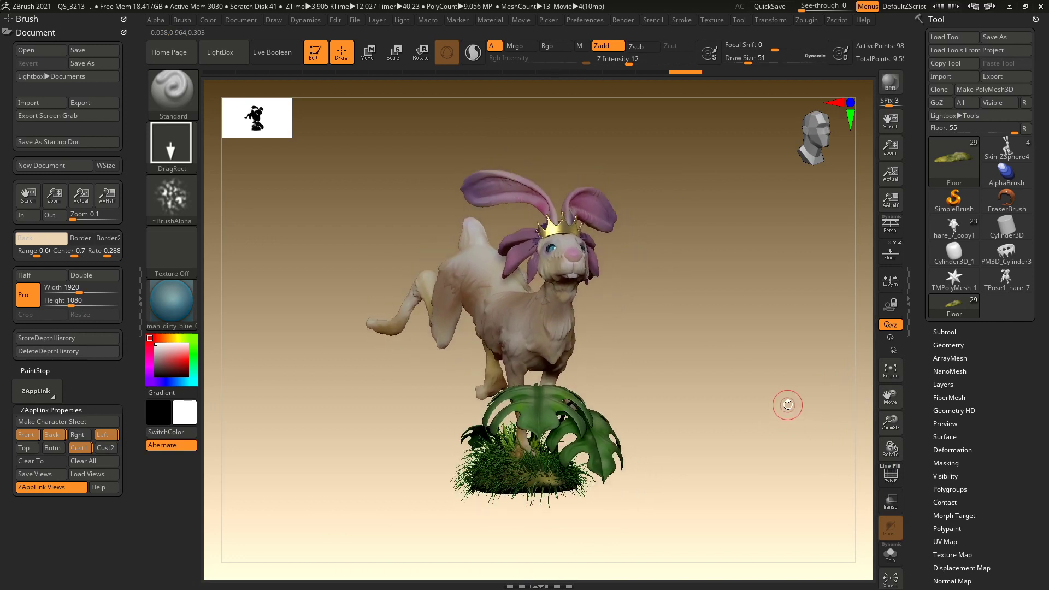
Send the rabbit's passes to Photoshop CC with Ao enabled, and dismiss the ZSphere1 PolyMesh3D error.
key(ctrl)
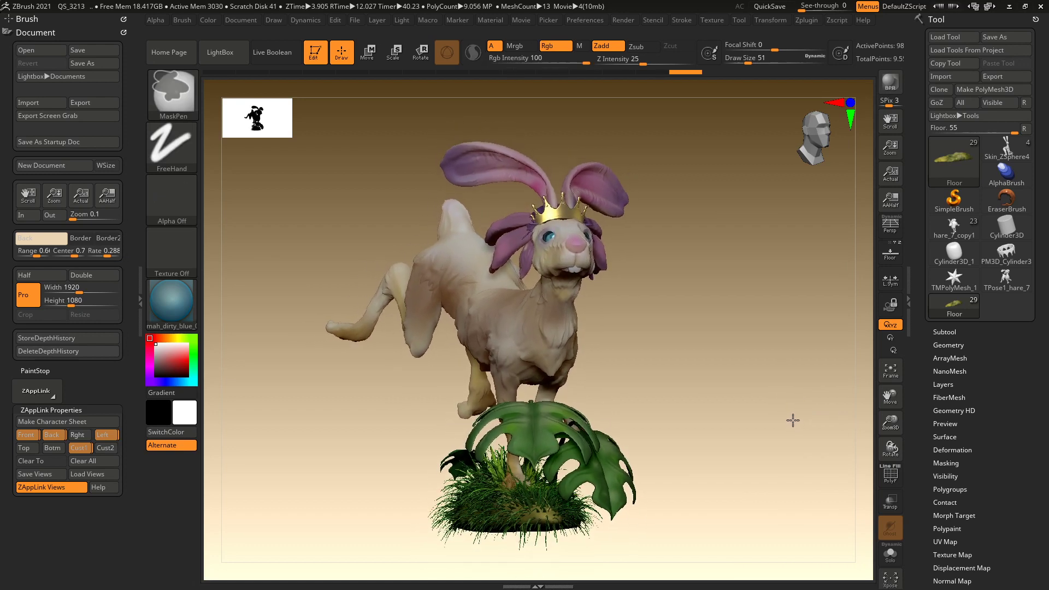
click(806, 20)
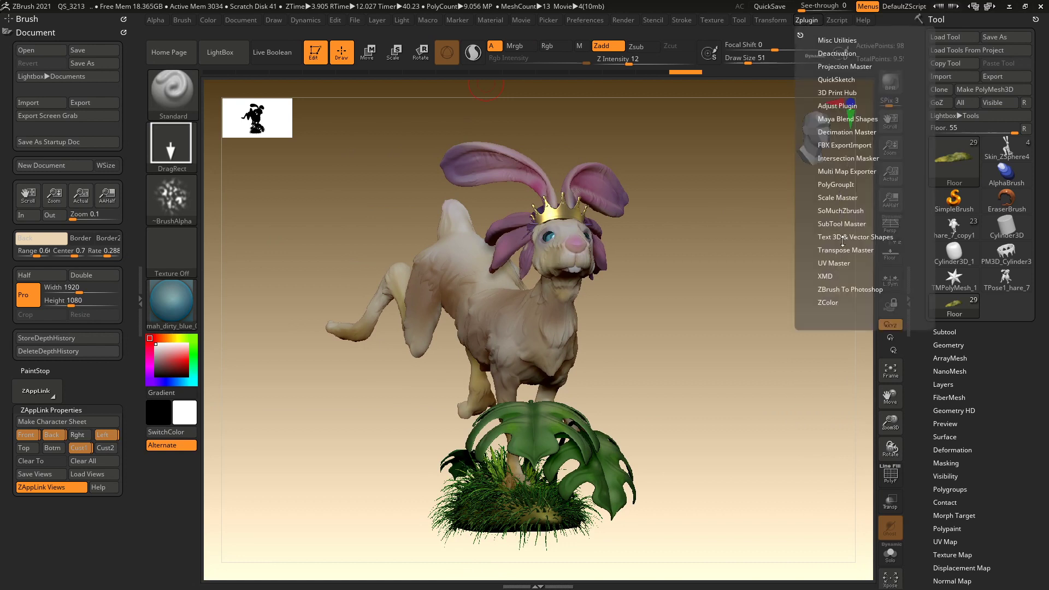
click(839, 291)
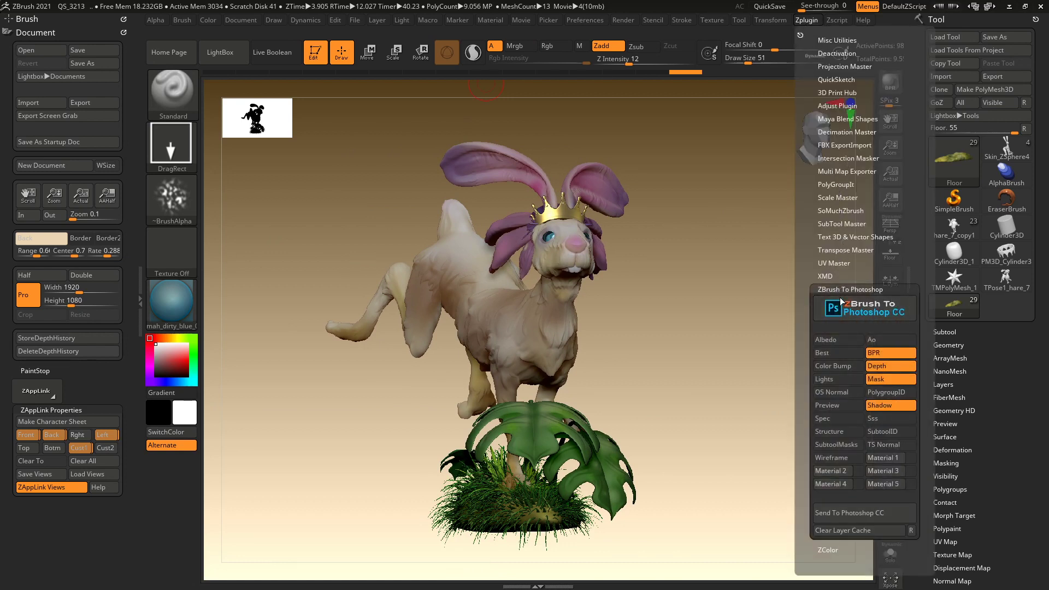
click(886, 340)
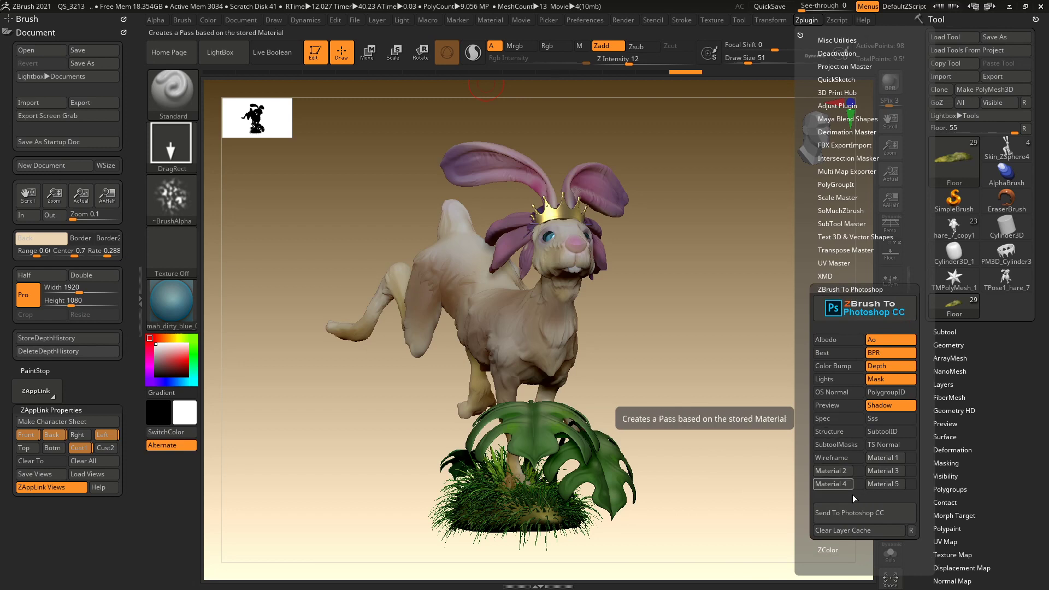
click(852, 514)
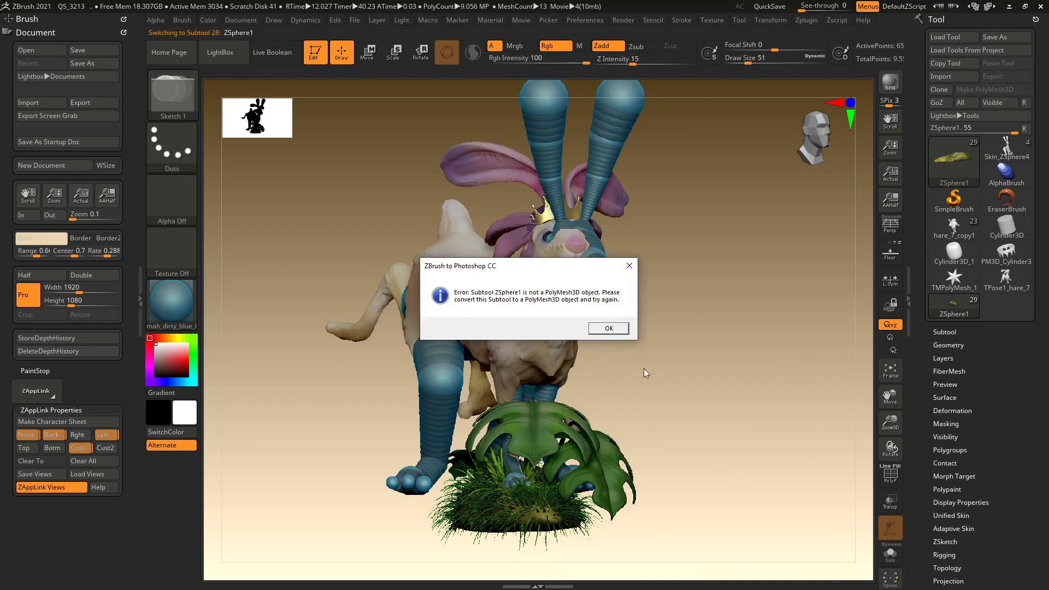
click(623, 331)
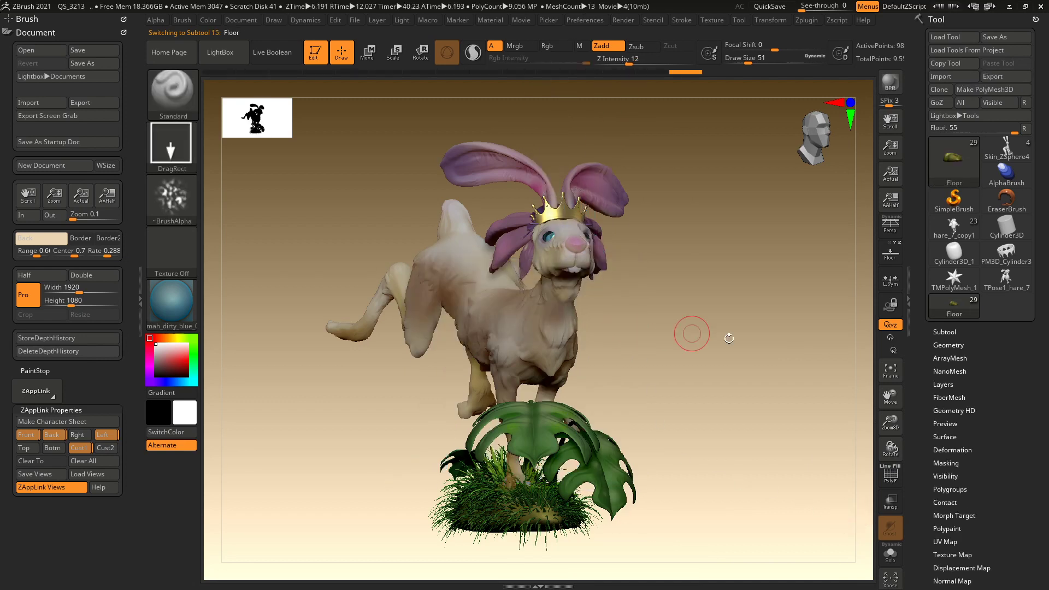
Delete the Floor subtool and the Wip folder with its 14 subtools.
click(945, 331)
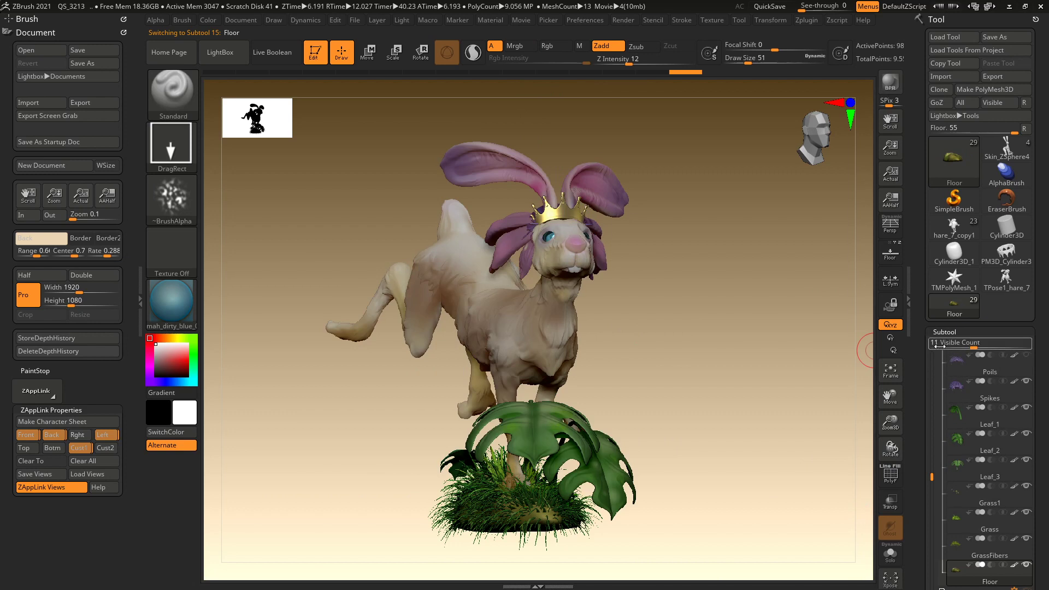
scroll(924, 392, down, 3)
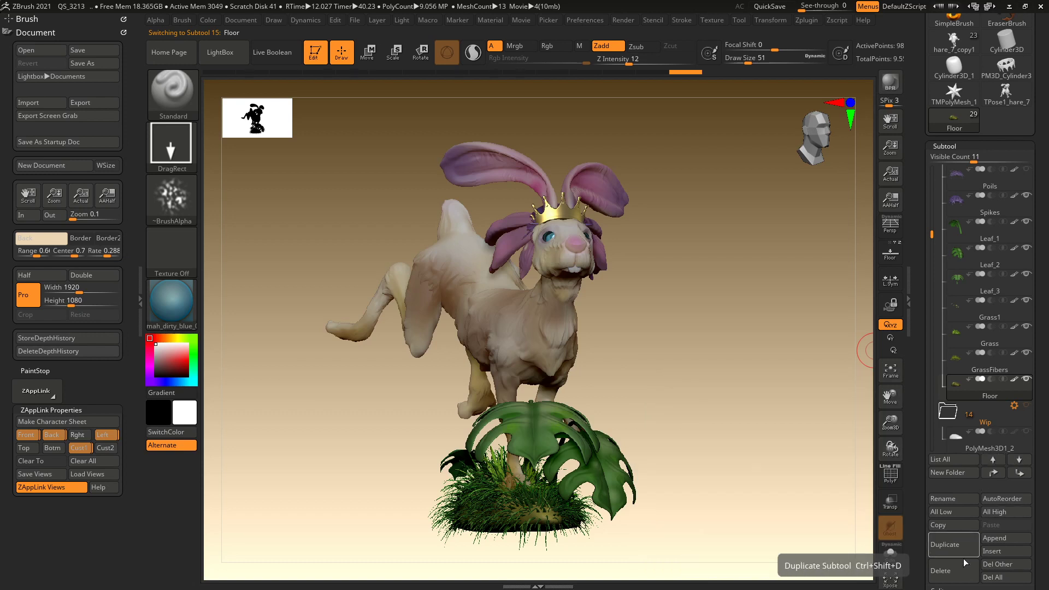
click(948, 571)
click(897, 577)
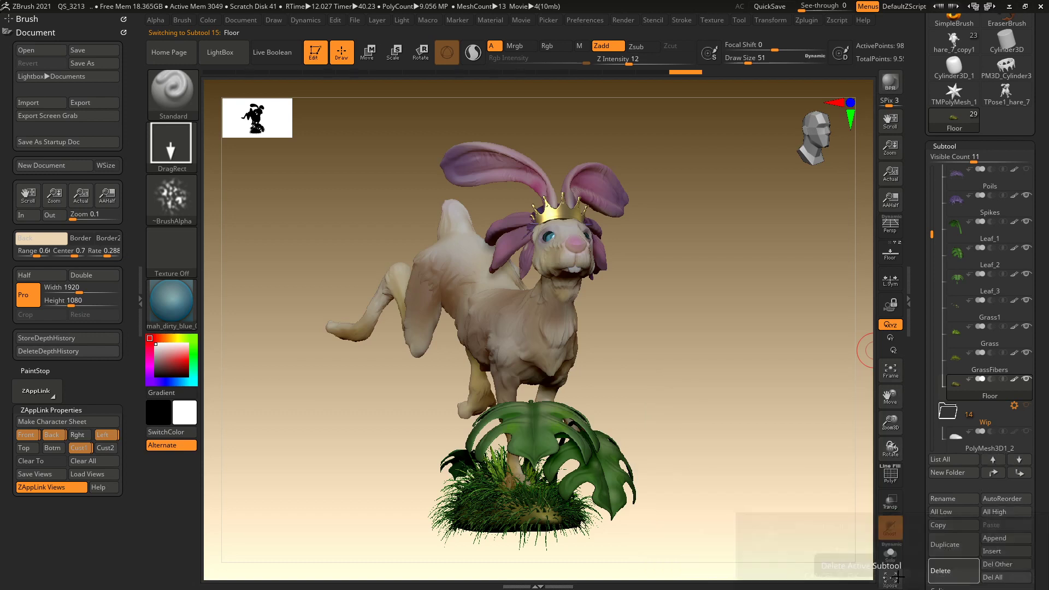
click(952, 389)
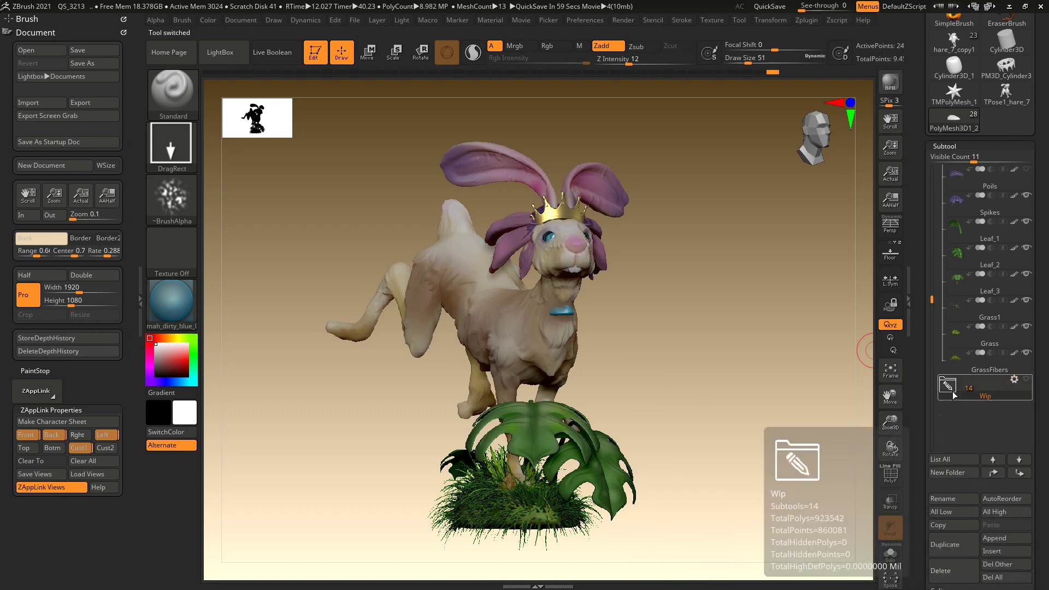
click(958, 571)
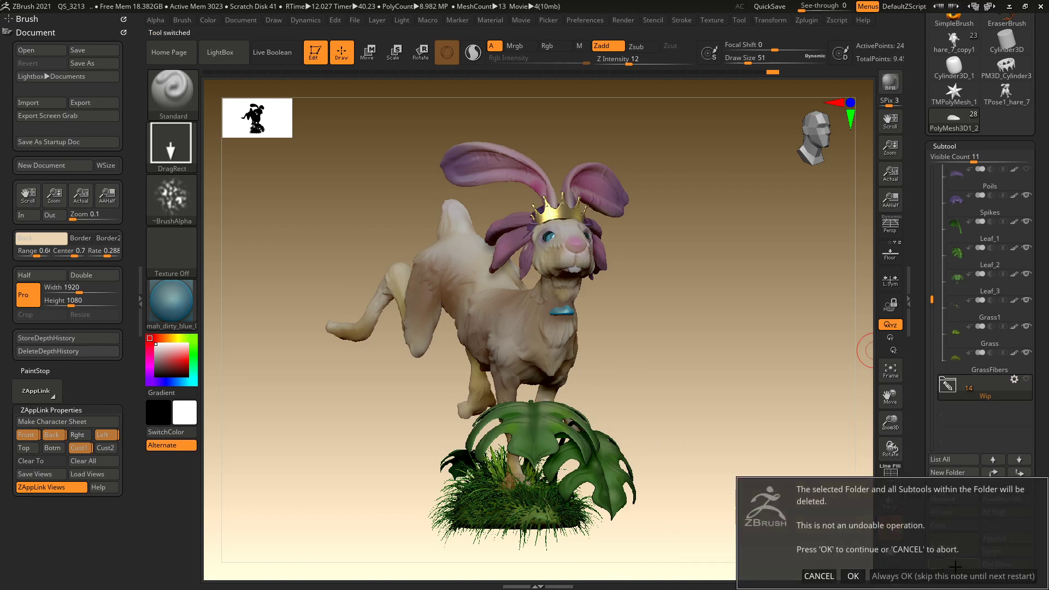
click(899, 577)
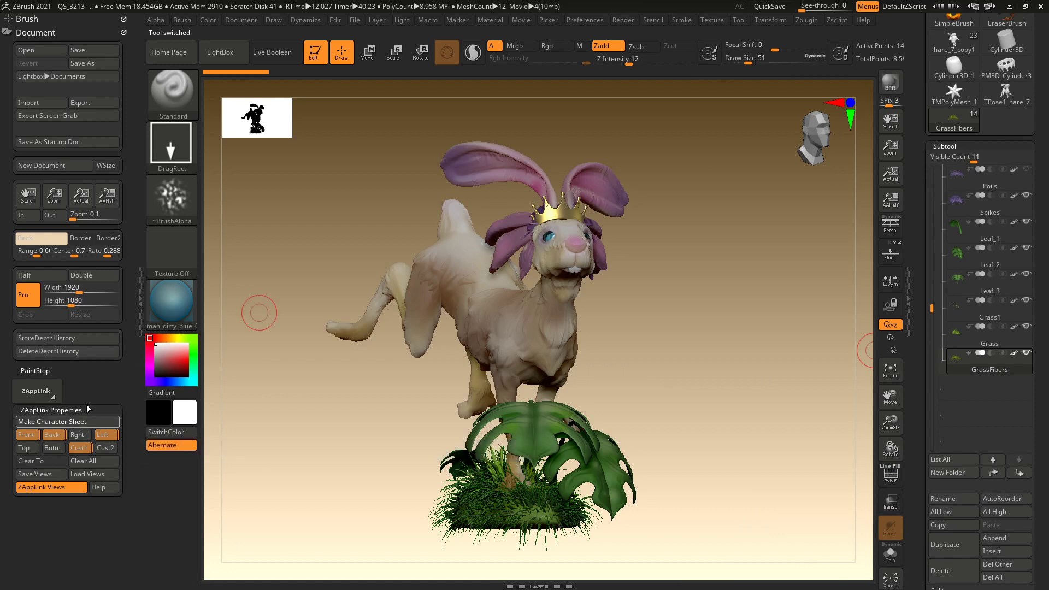
Send the crowned rabbit's passes to Photoshop CC as Base Render #26743 and switch to Photoshop.
click(809, 18)
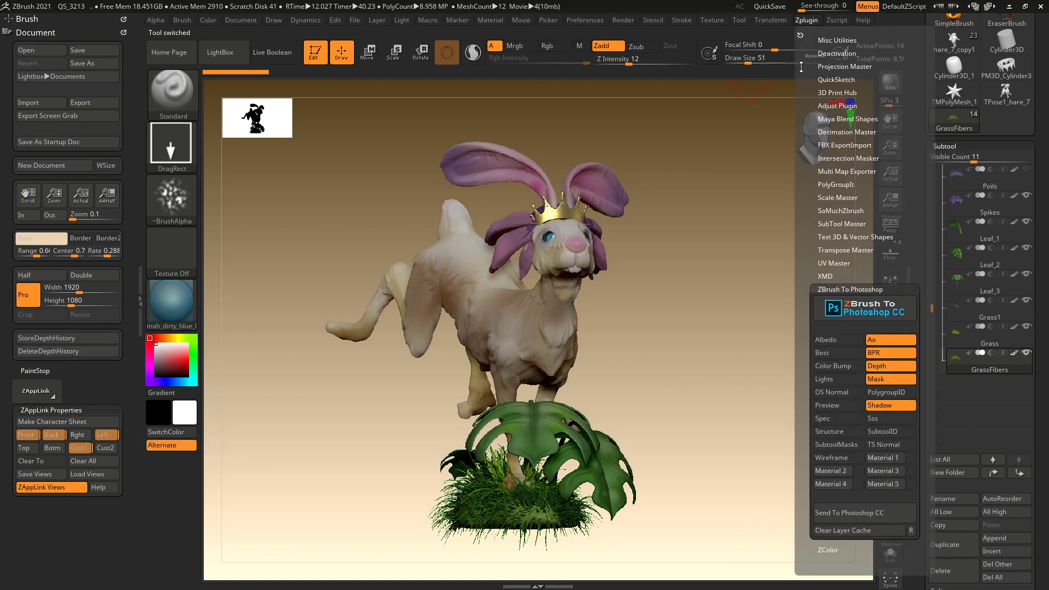
click(847, 516)
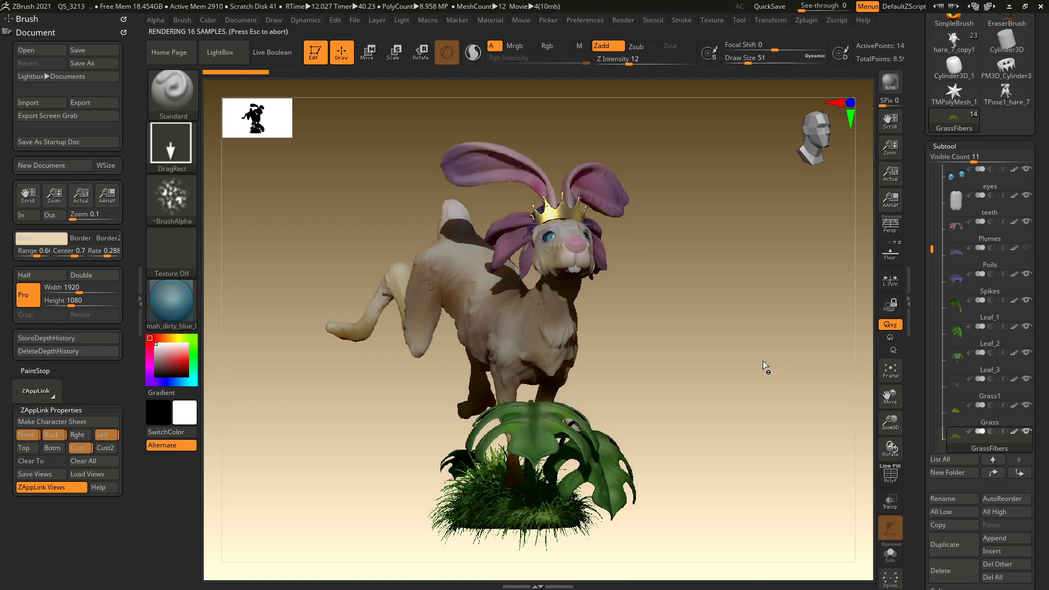
key(alt+Tab)
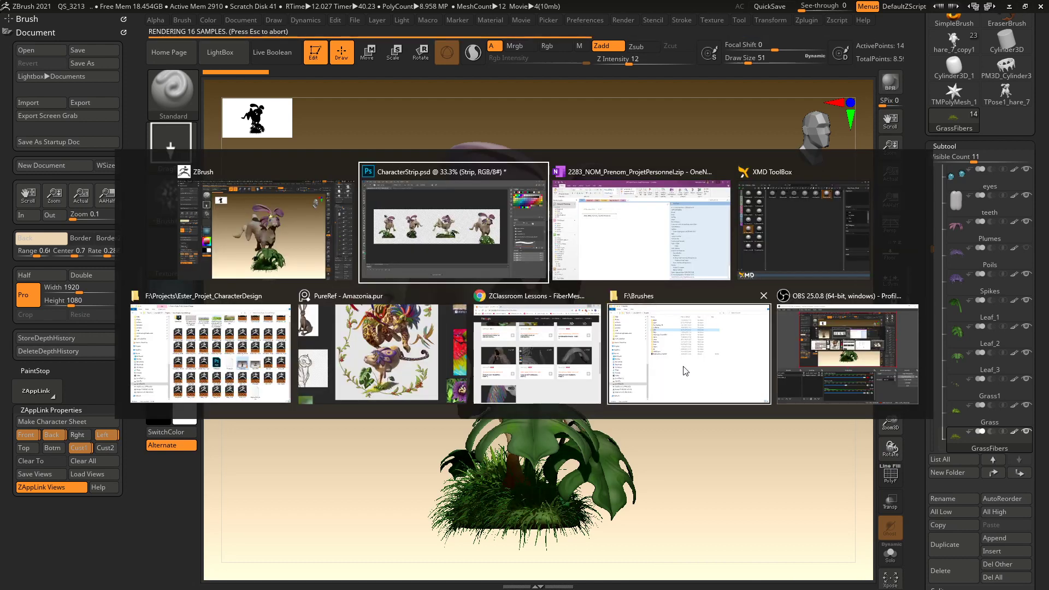
click(466, 257)
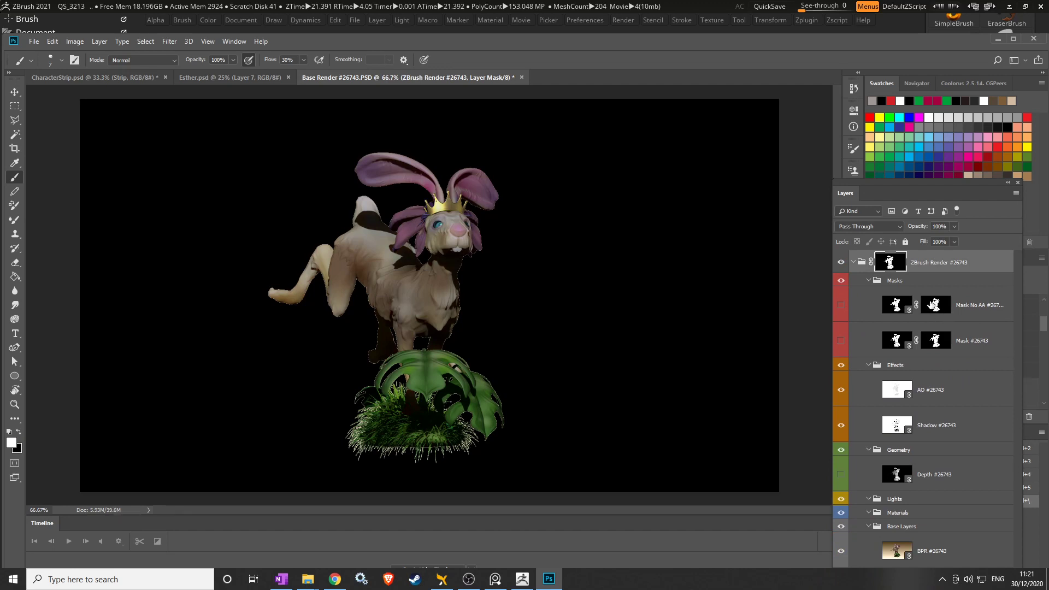
Hide the Effects, Geometry and Lights groups in Base Render #26743.
click(841, 263)
click(841, 263)
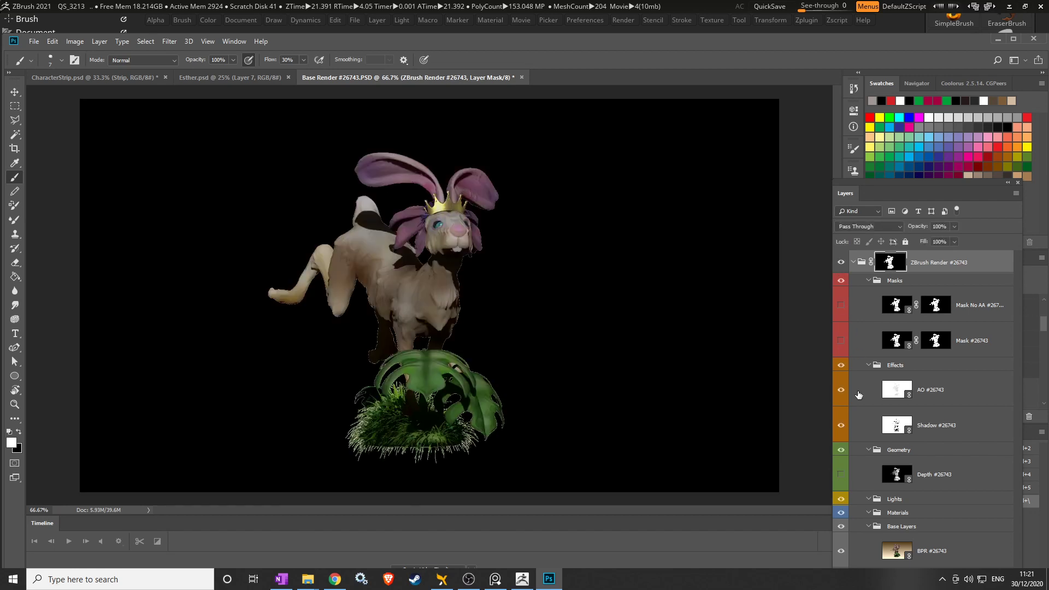
click(841, 365)
click(841, 449)
click(841, 499)
click(841, 526)
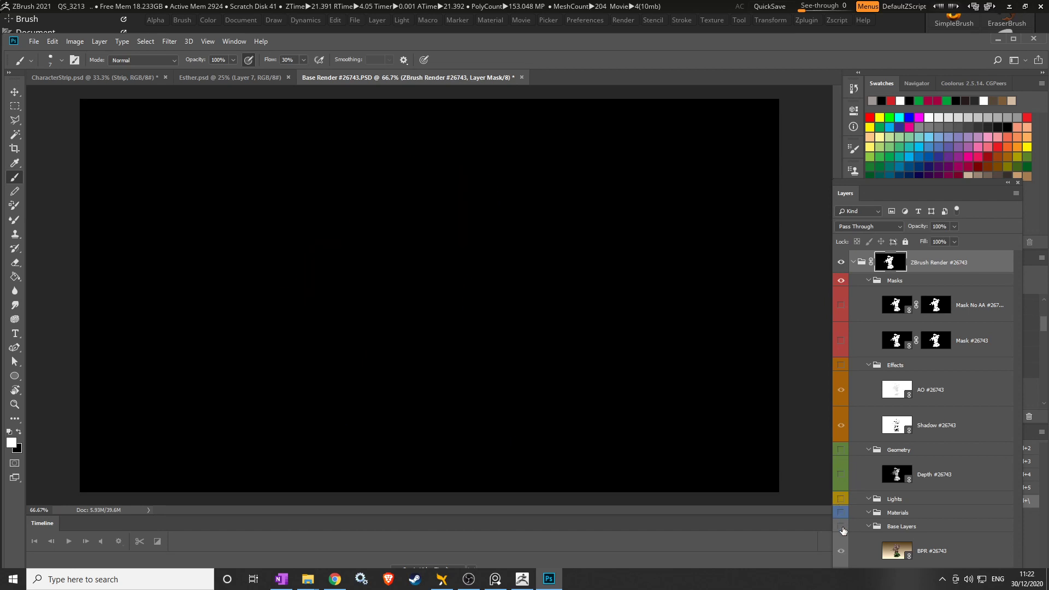
click(841, 526)
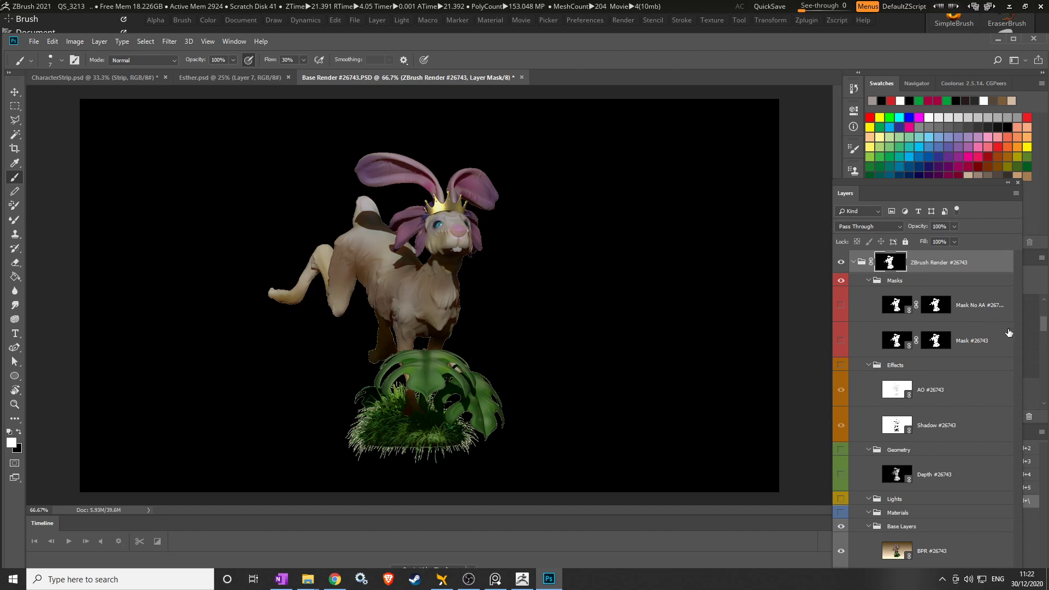
Hide the black background layer so the rabbit sits on transparency.
drag(965, 497, 970, 452)
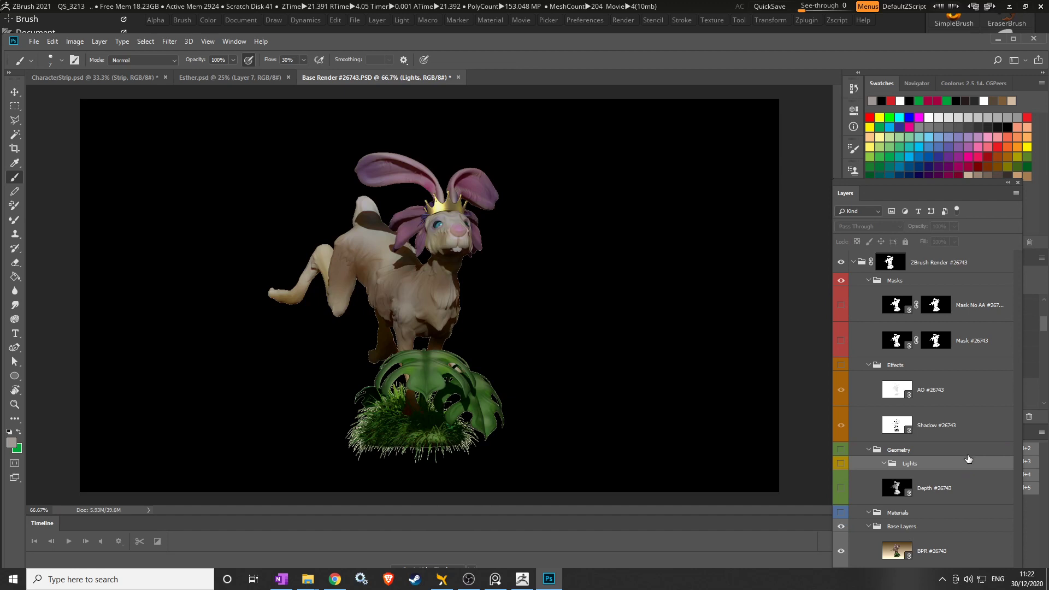
key(ctrl+z)
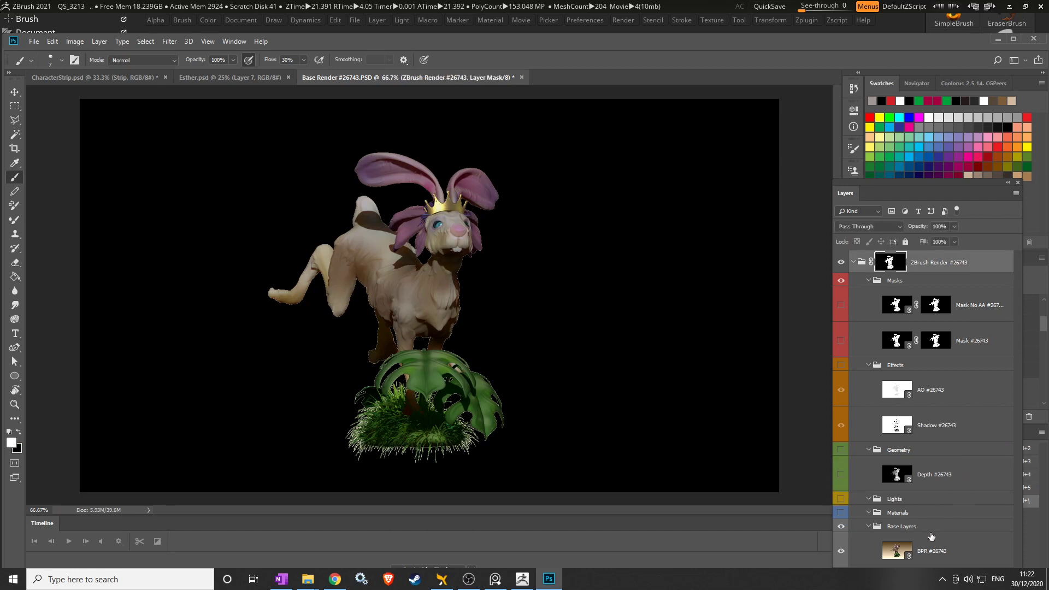
click(843, 263)
click(842, 263)
alt+click(842, 552)
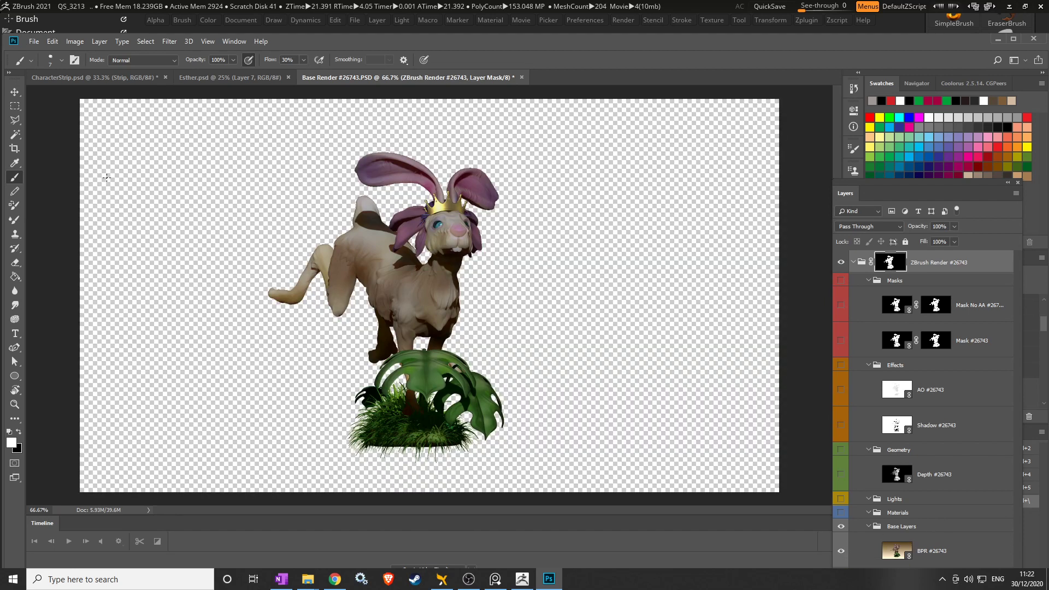
Crop Base Render #26743 to a tall portrait frame around the rabbit and its base.
click(15, 148)
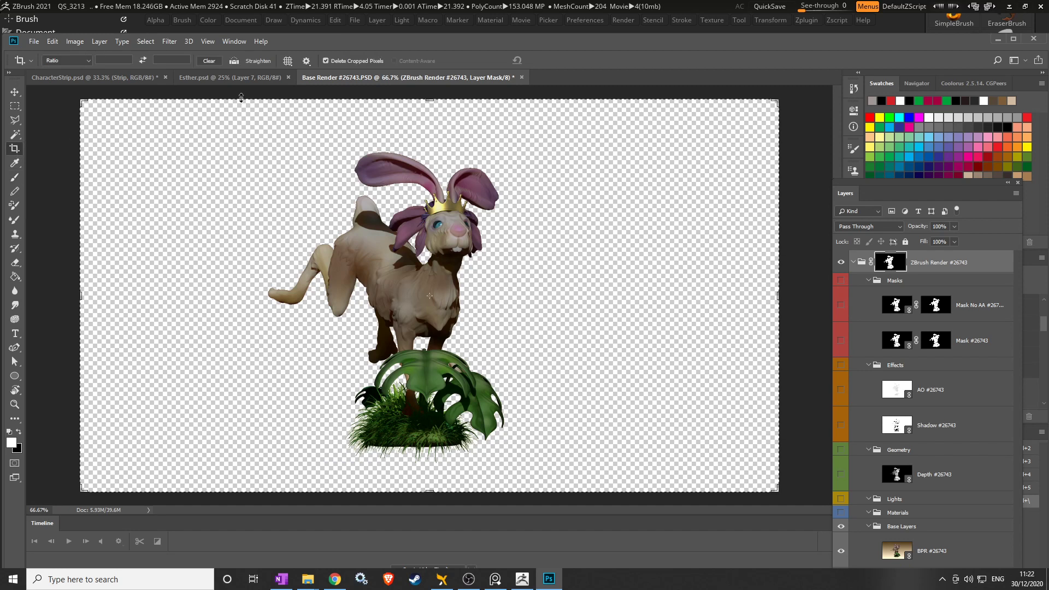
drag(241, 100, 546, 494)
click(75, 42)
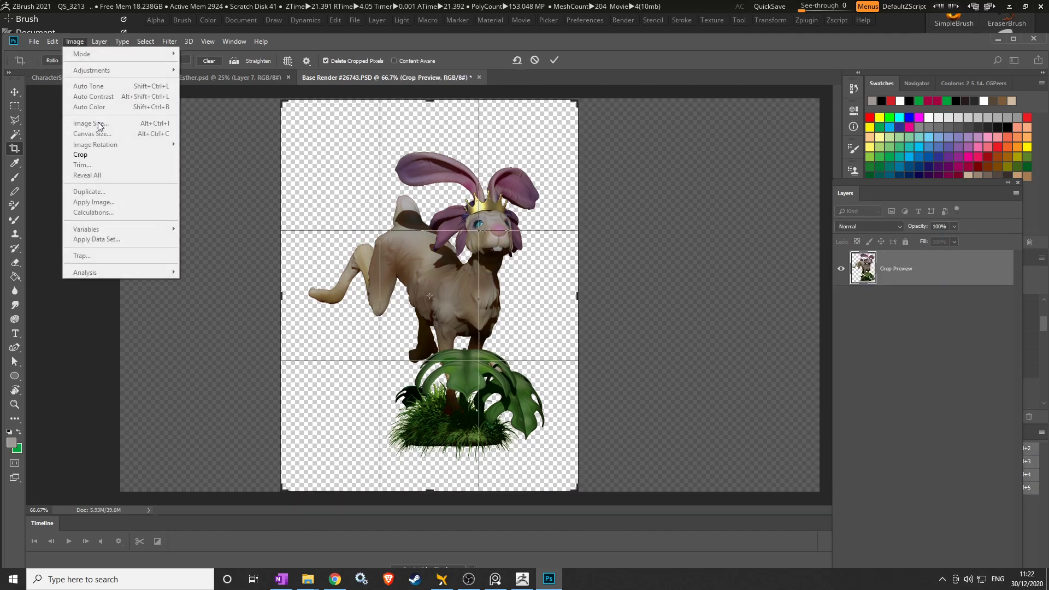
click(104, 155)
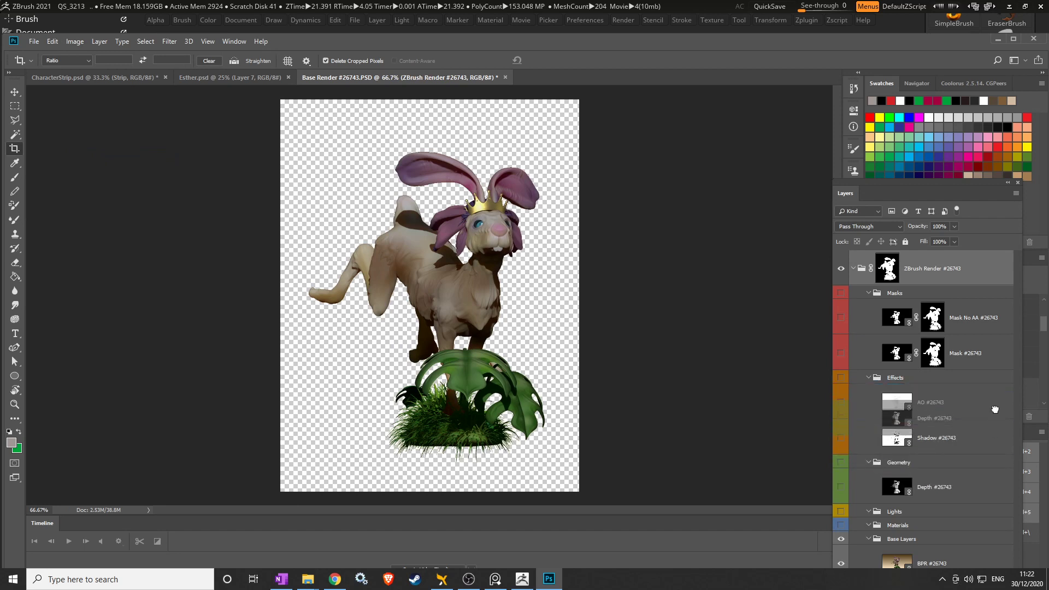
click(996, 478)
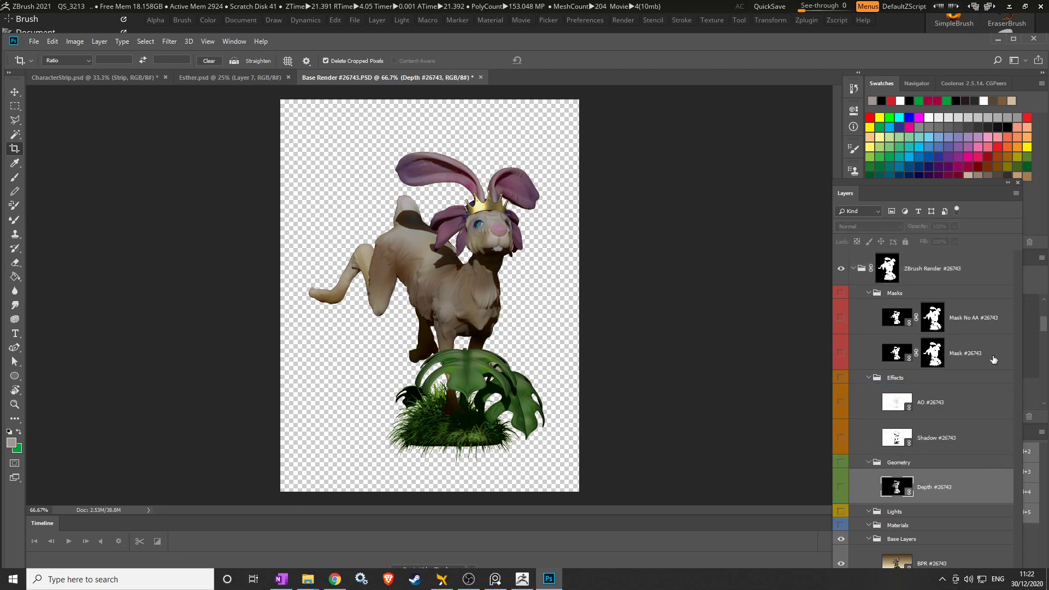
Open the BPR #26743 layer as its own document.
drag(898, 185, 823, 86)
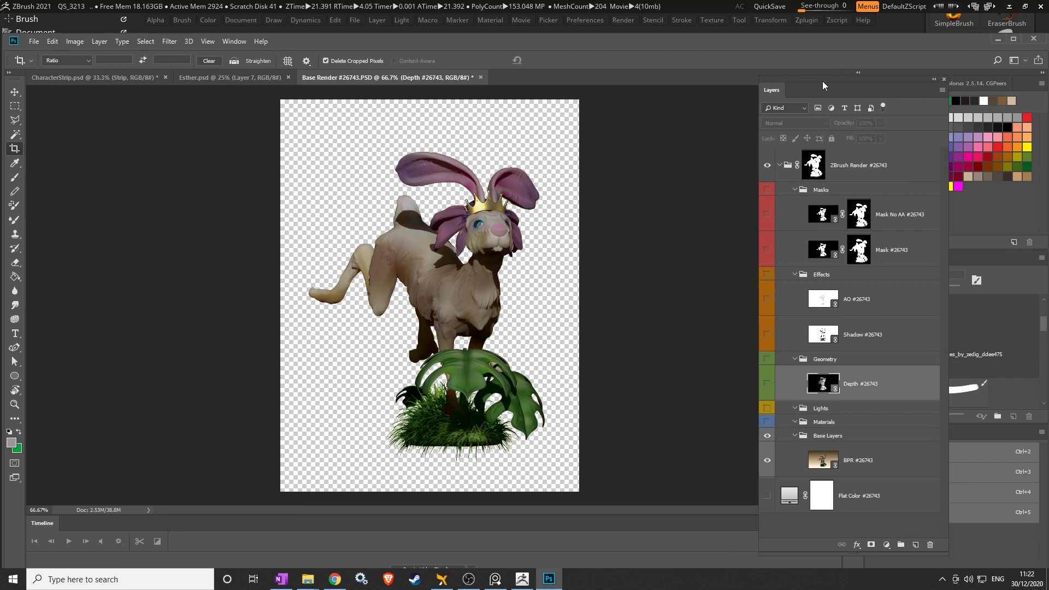
click(835, 468)
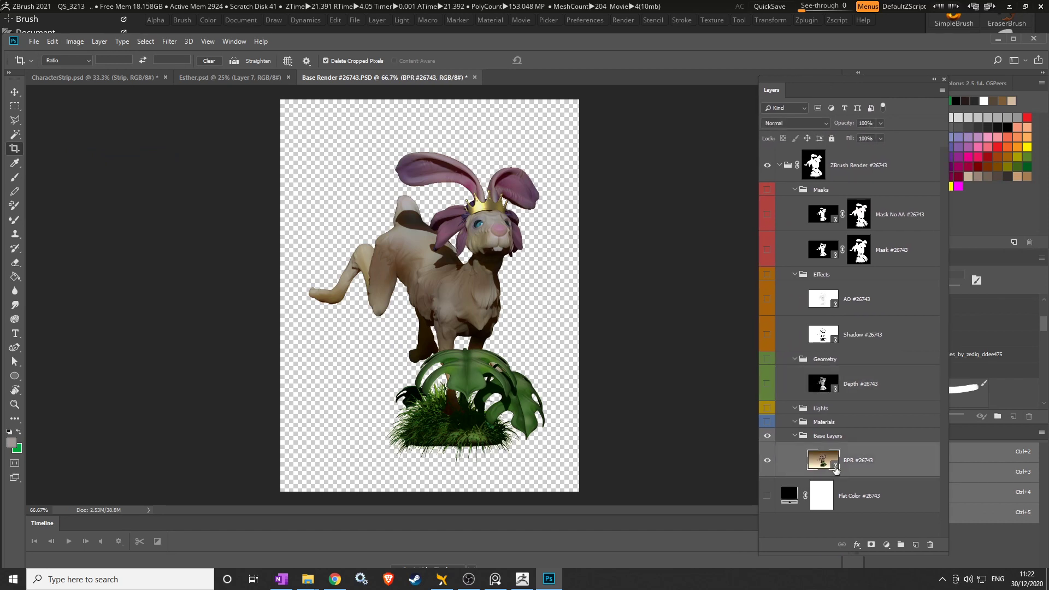
double_click(836, 469)
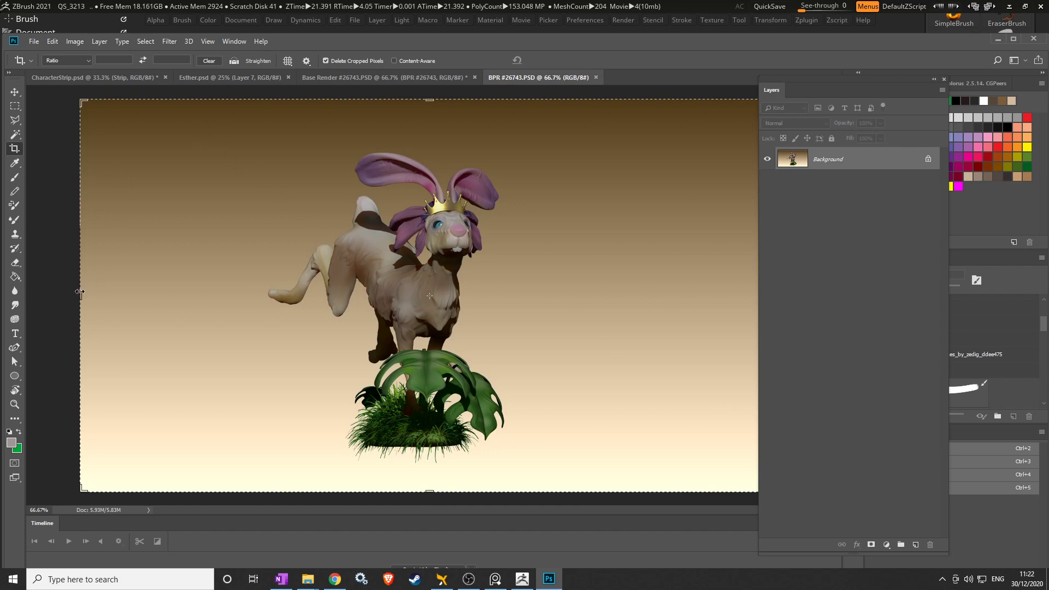
Crop the BPR #26743 document to the same tall portrait frame around the rabbit.
drag(79, 298, 165, 289)
drag(695, 295, 580, 284)
click(78, 47)
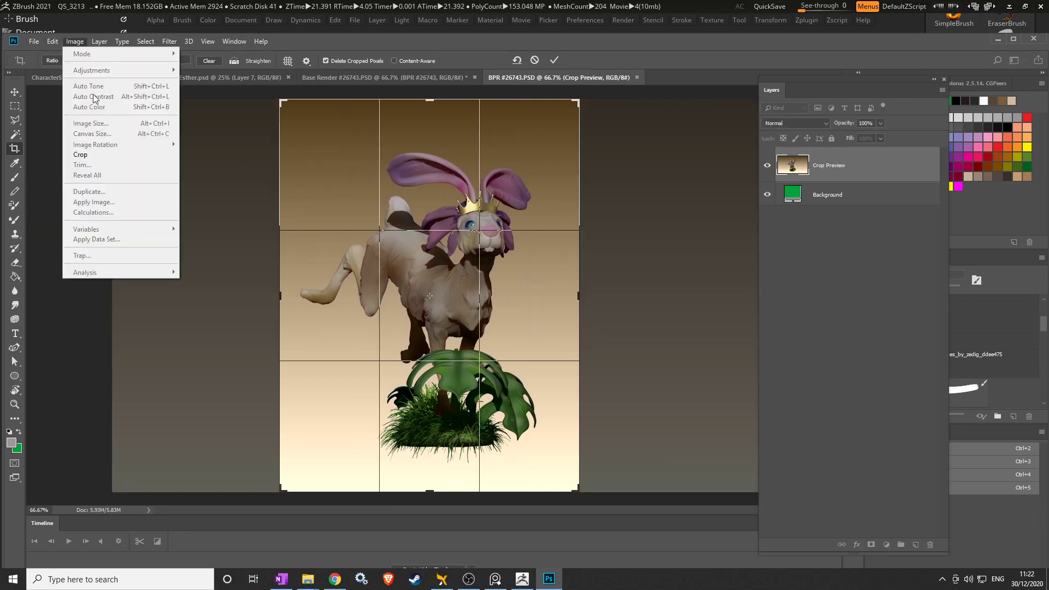
click(107, 159)
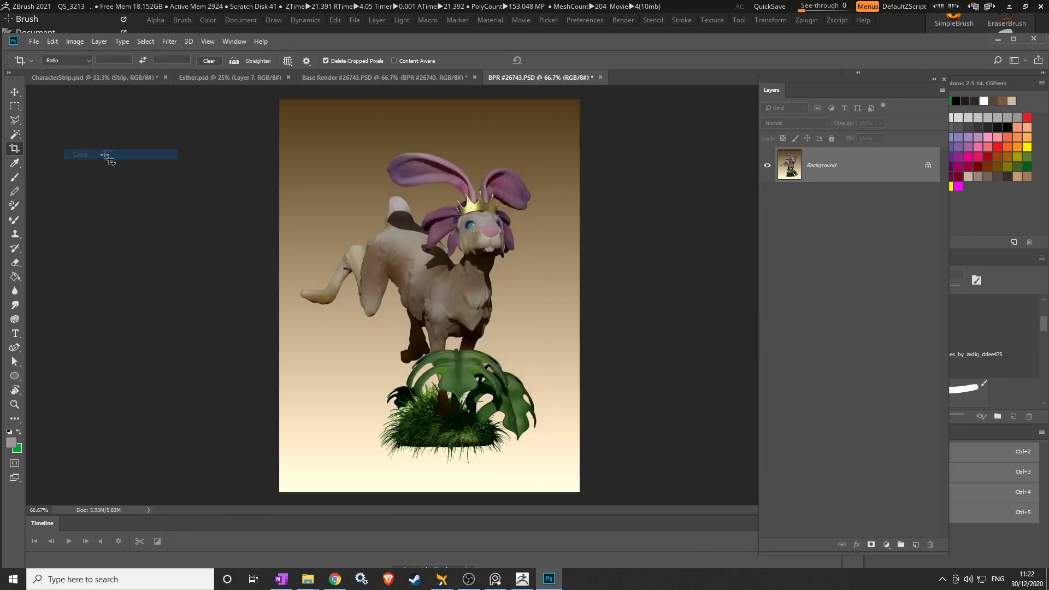
click(34, 42)
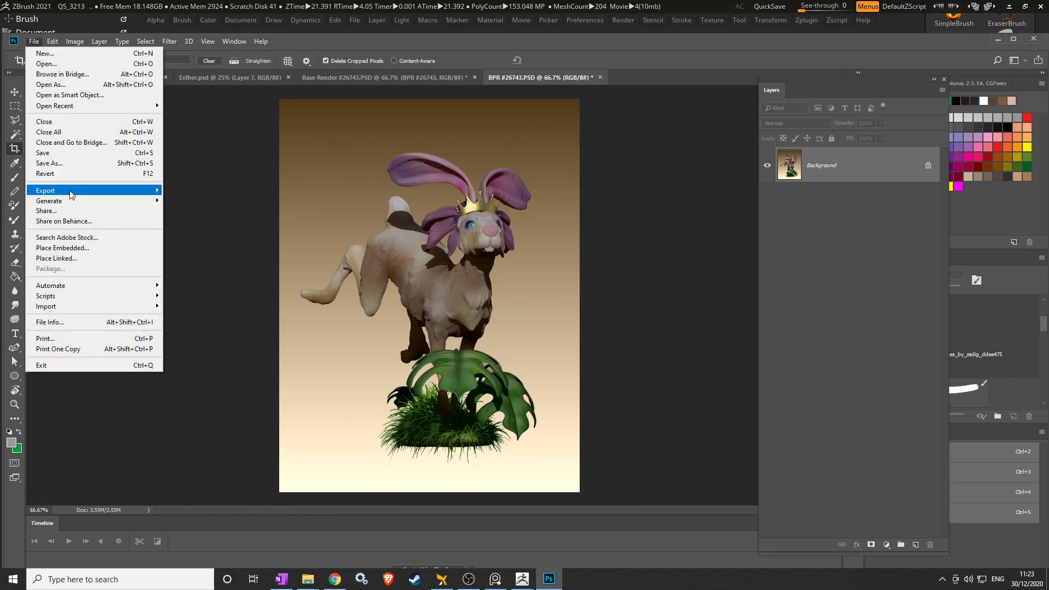
Save the cropped render as HeroRender.png in F:\Projects\Ester_Projet_CharacterDesign.
mouse_move(77, 191)
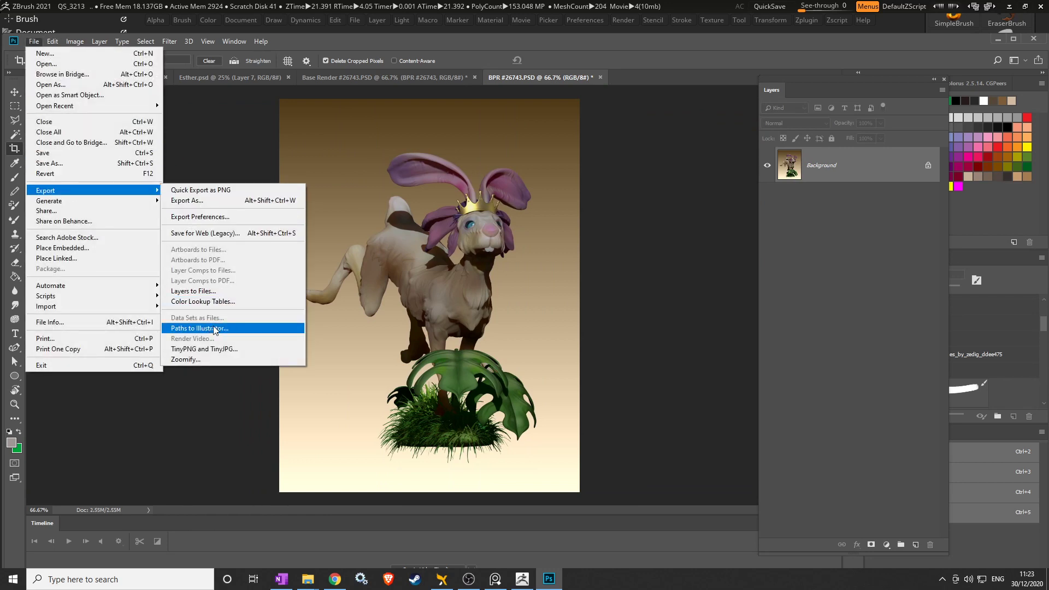
click(230, 190)
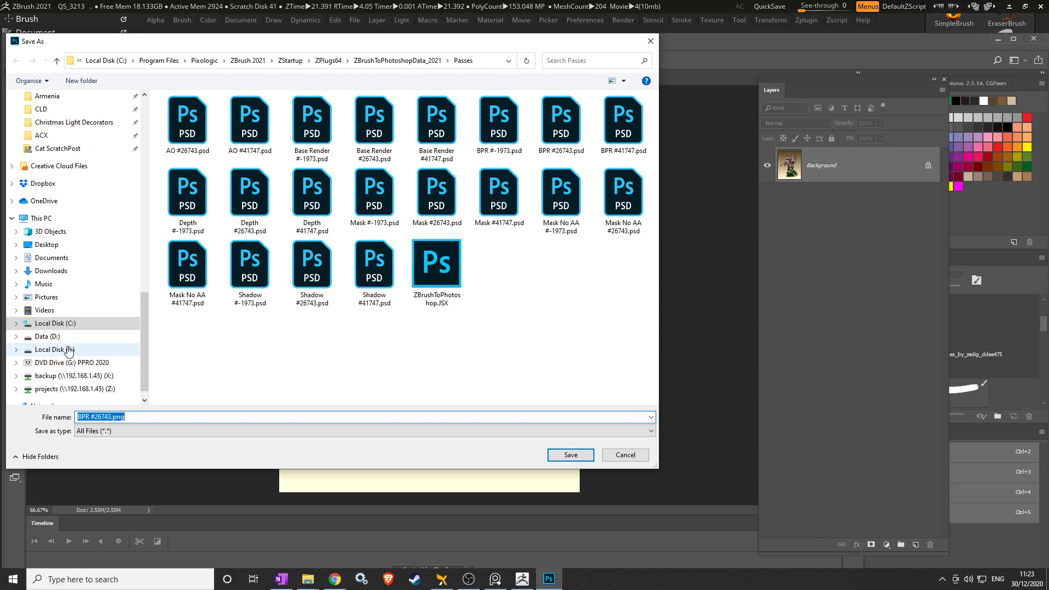
click(66, 350)
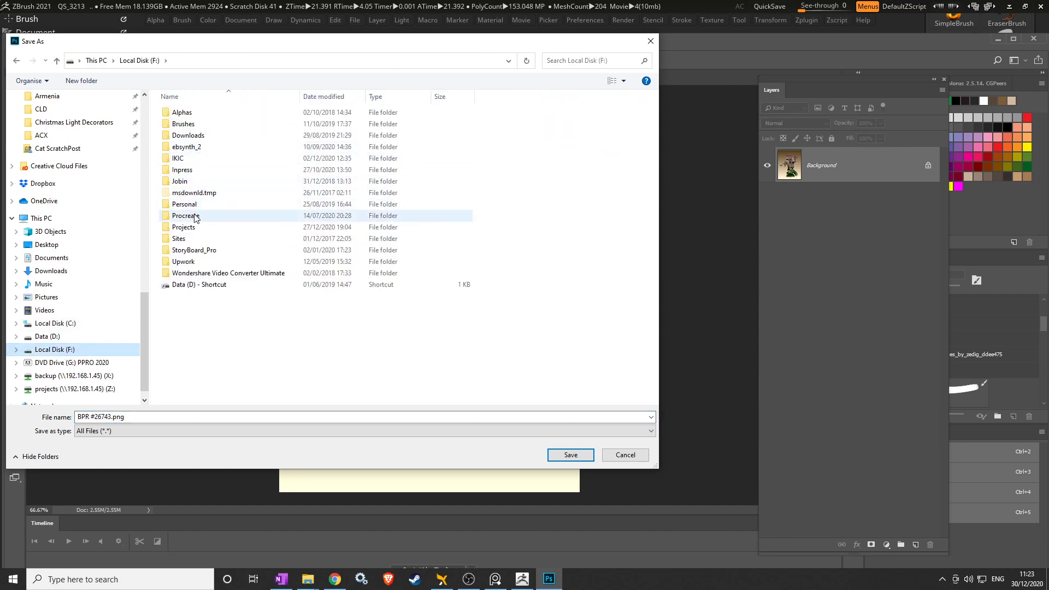
click(192, 206)
double_click(185, 227)
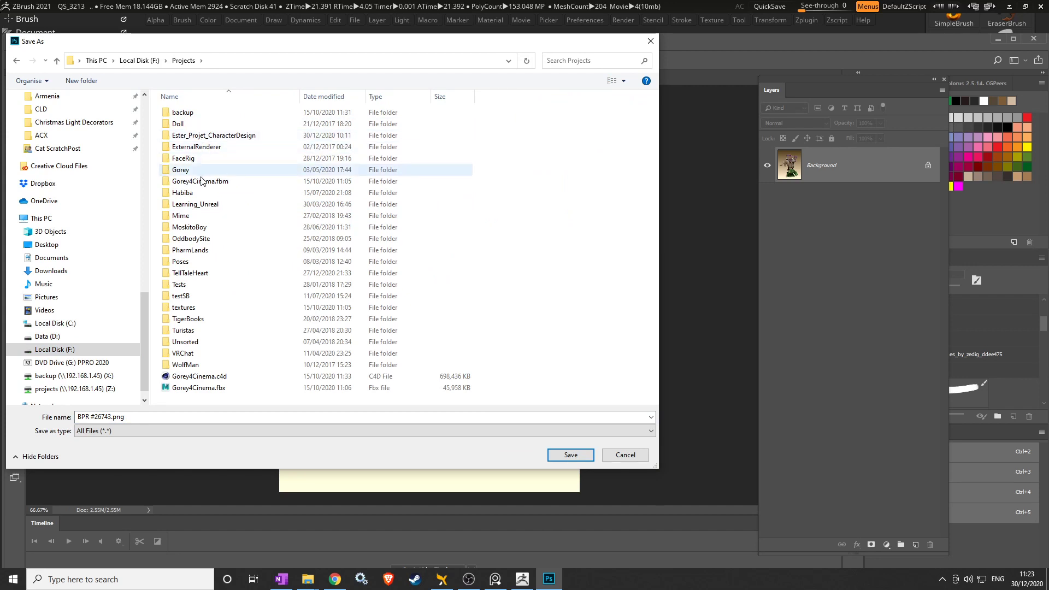
click(213, 137)
double_click(214, 138)
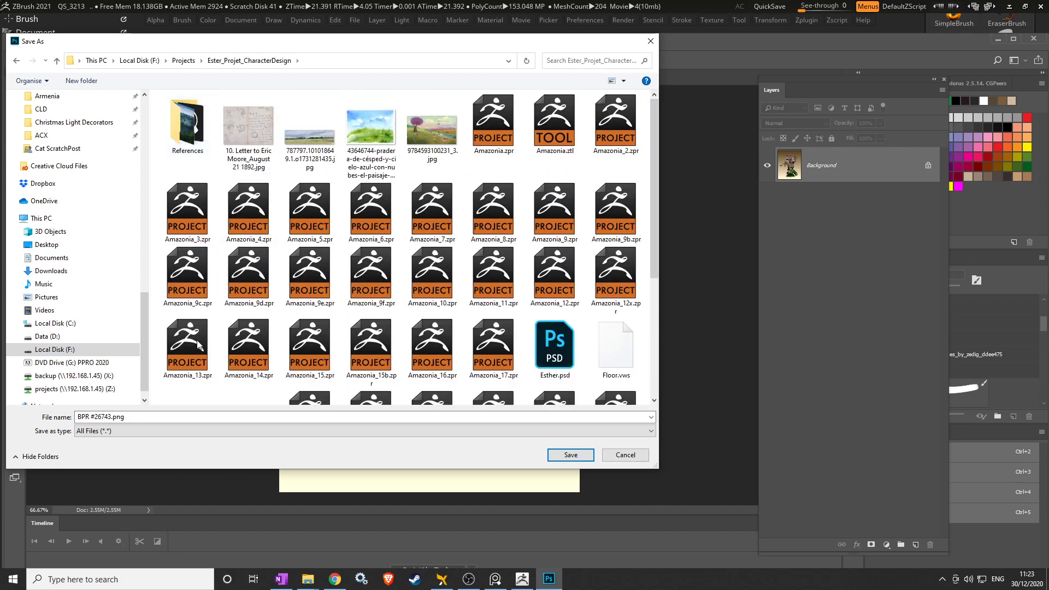
click(118, 418)
drag(112, 417, 77, 417)
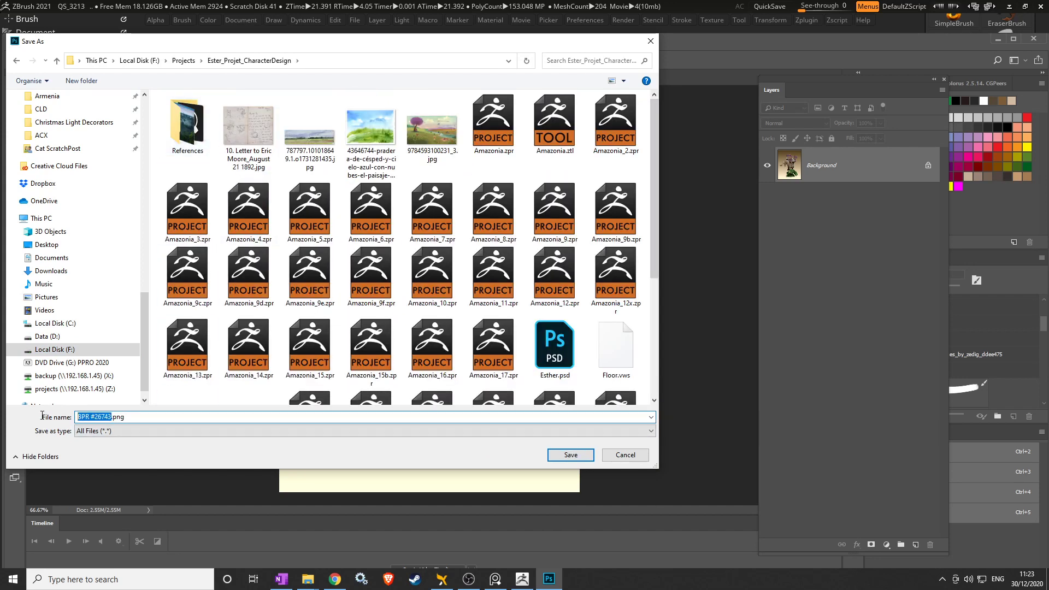
text(HeroRender)
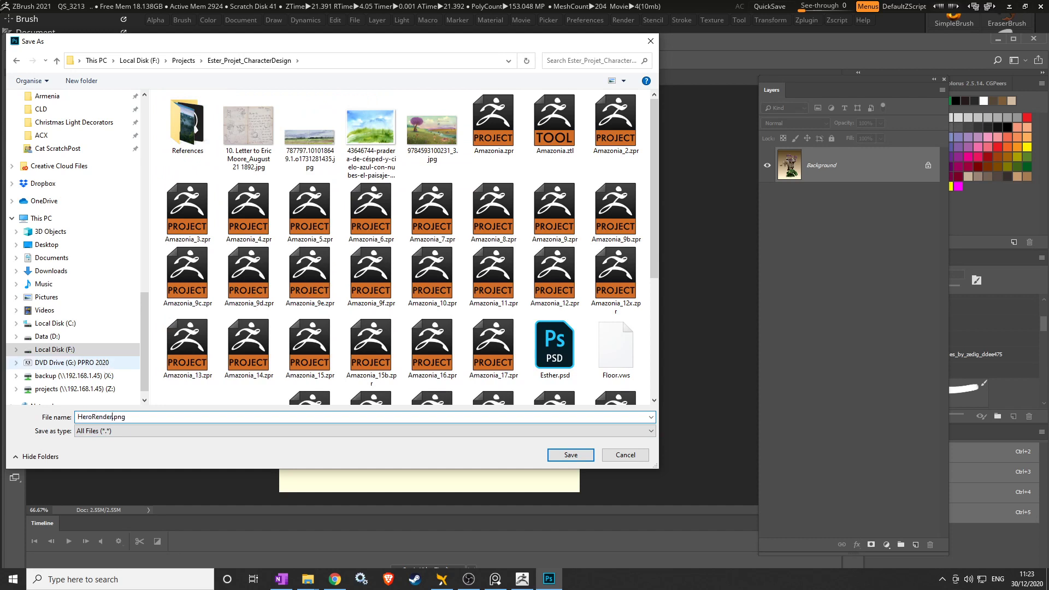
key(Return)
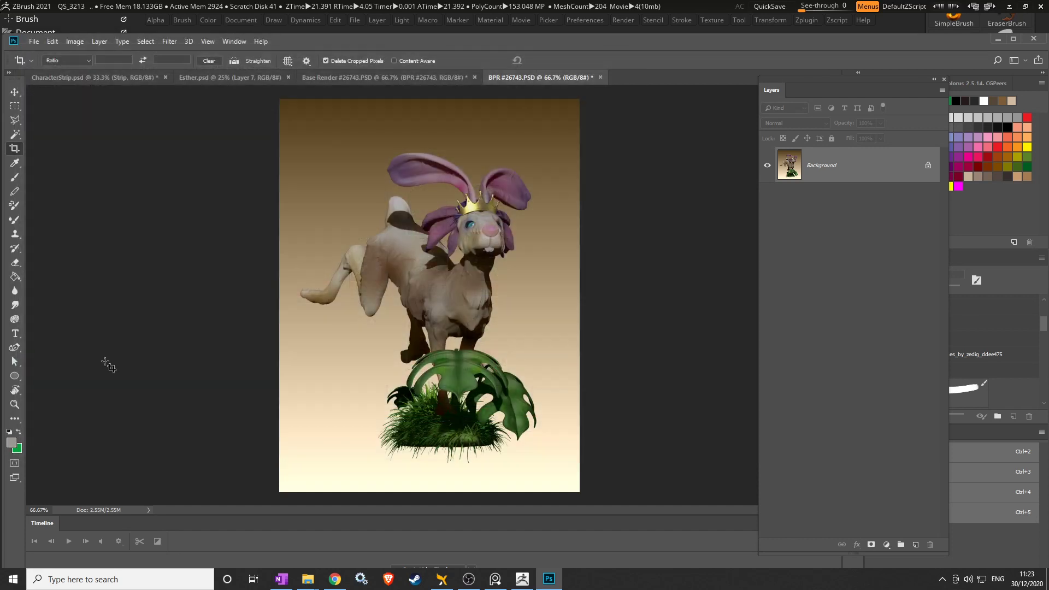
Minimize Photoshop and ZBrush, open Ester_Projet_CharacterDesign in Explorer, and select HeroRender.png and Esther.psd.
click(998, 40)
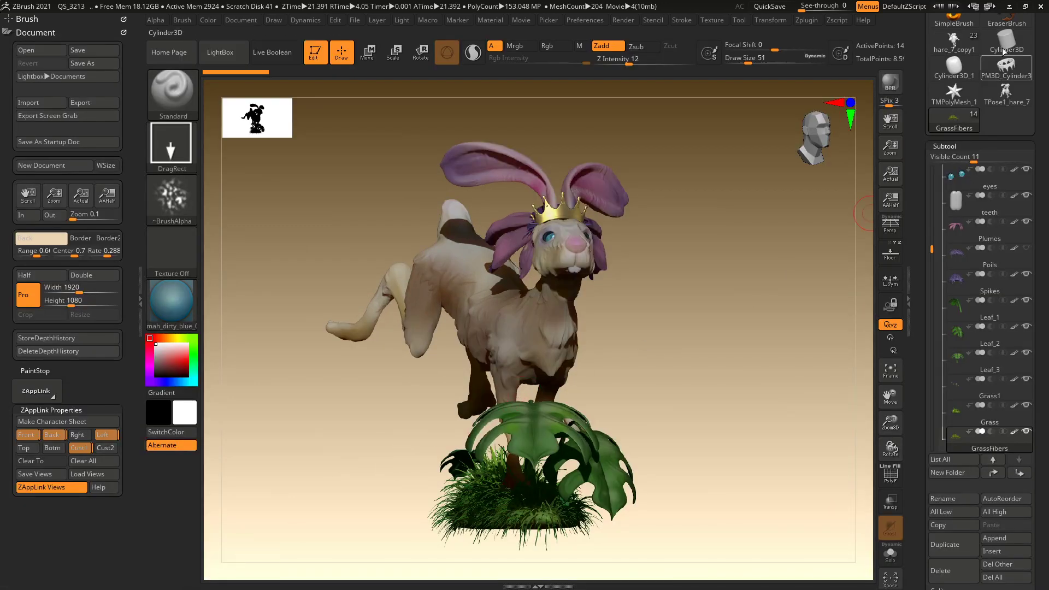
click(1009, 6)
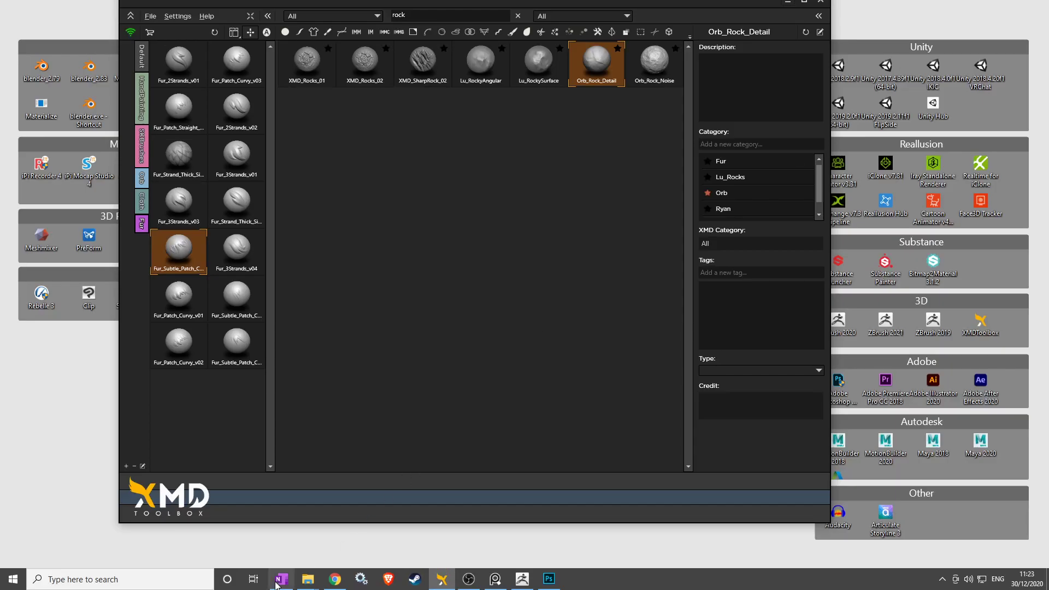
mouse_move(312, 582)
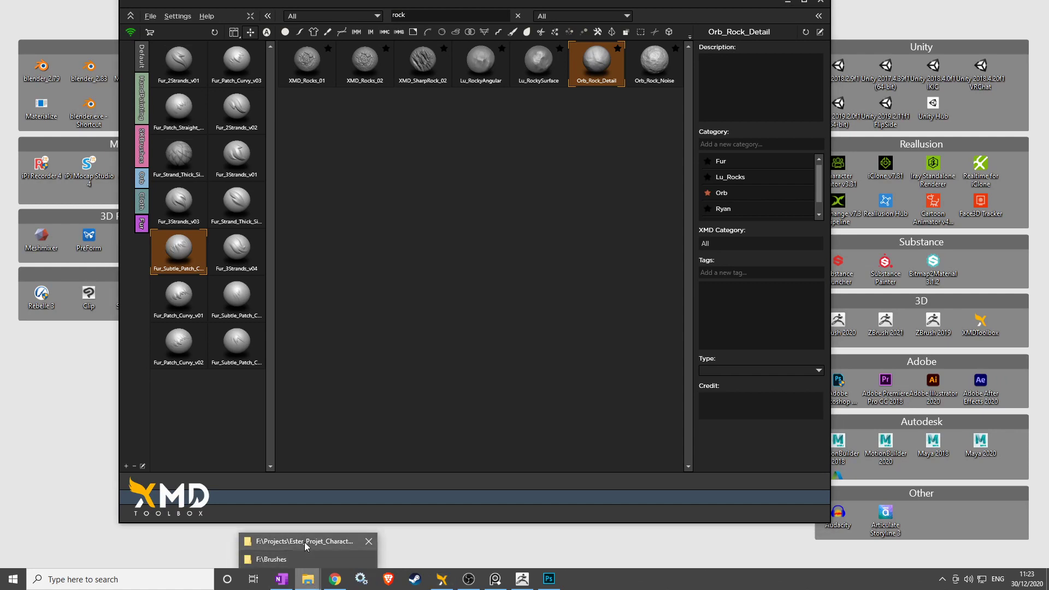
click(302, 541)
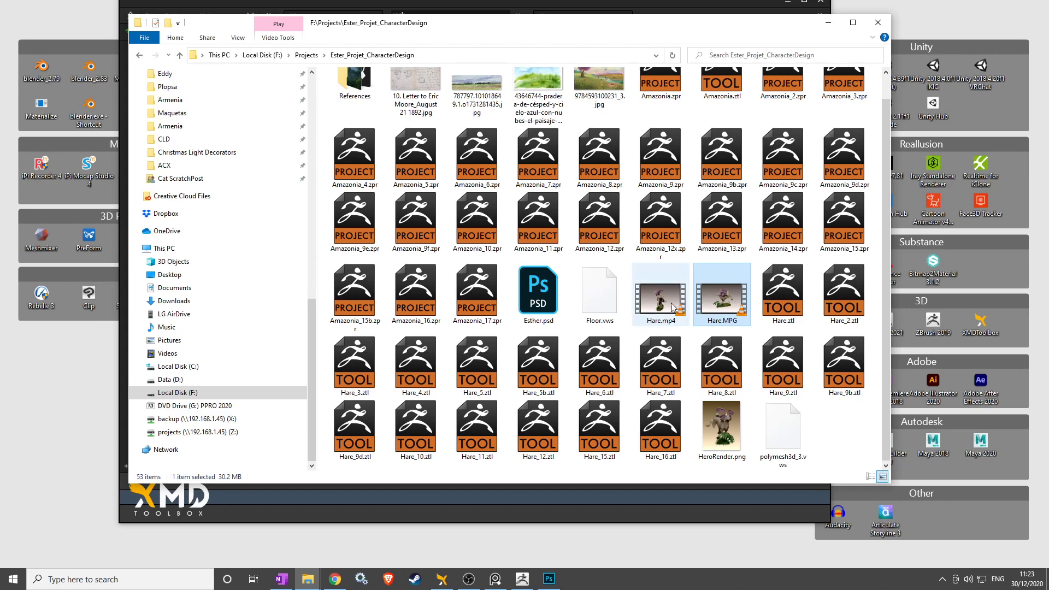
ctrl+click(727, 439)
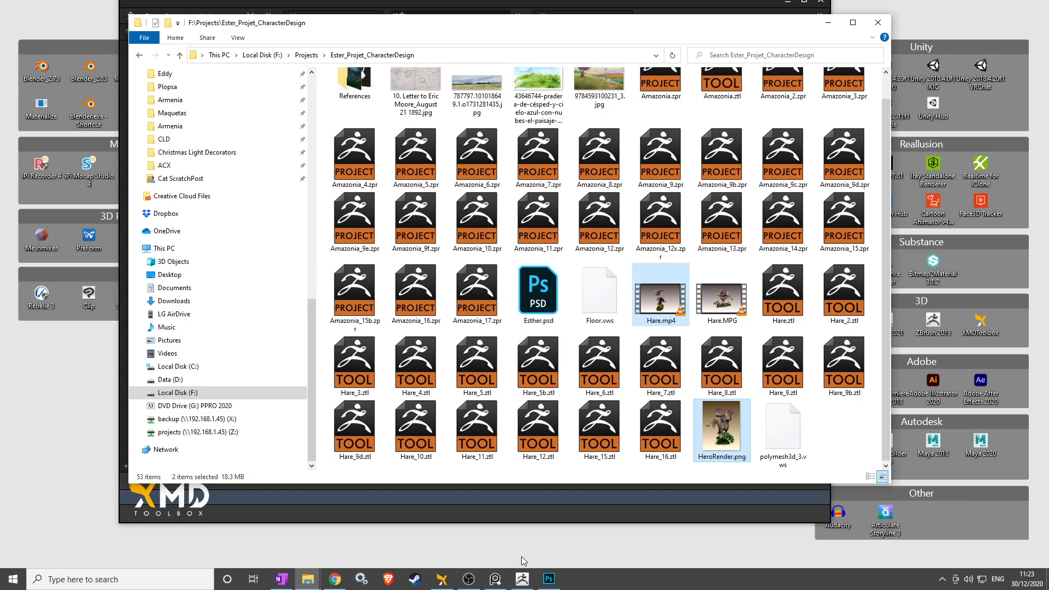
ctrl+click(538, 313)
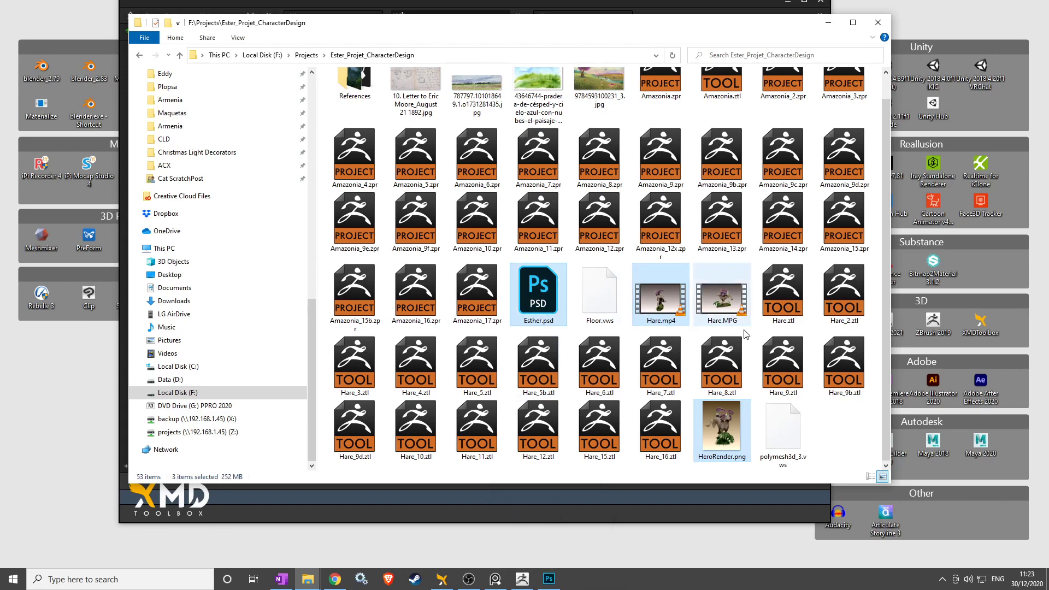
Compress Esther.psd, Hare.mp4 and HeroRender.png into Ester_Projet_CharacterDesign.7z with 7-Zip.
right_click(724, 430)
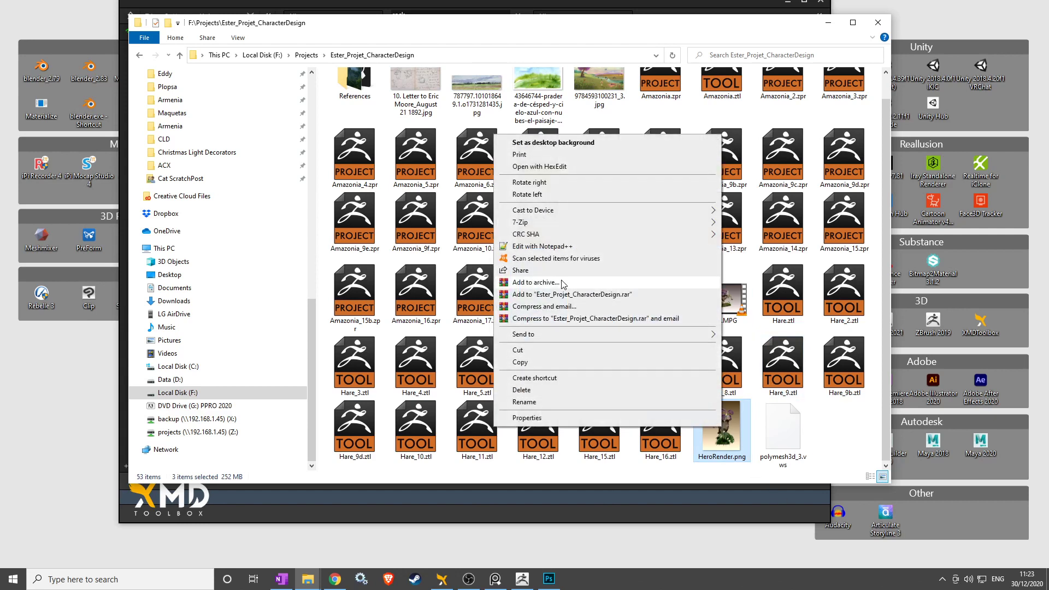
mouse_move(567, 226)
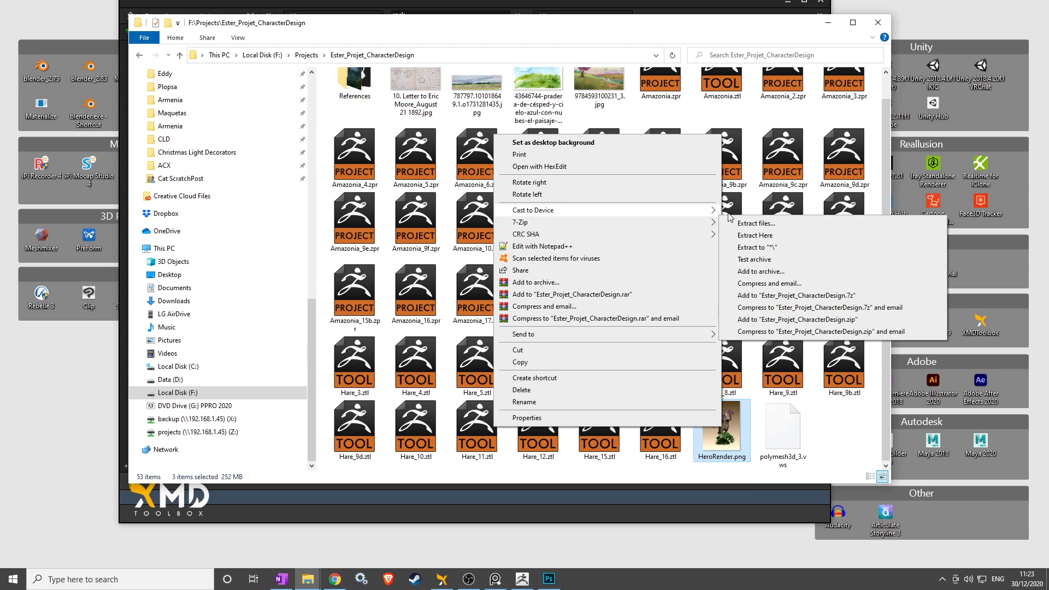
click(803, 296)
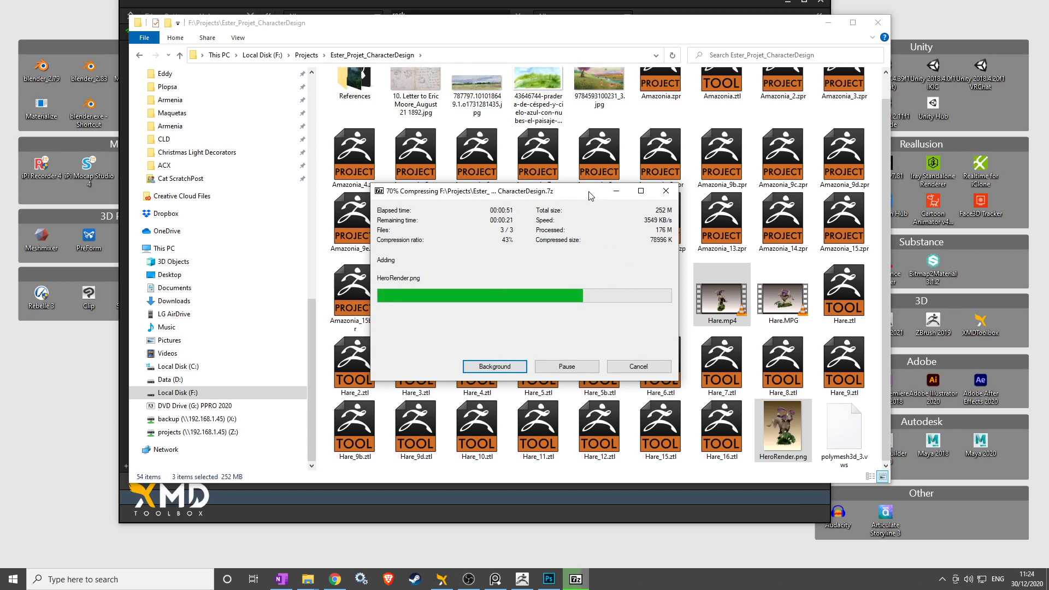
drag(590, 195, 508, 172)
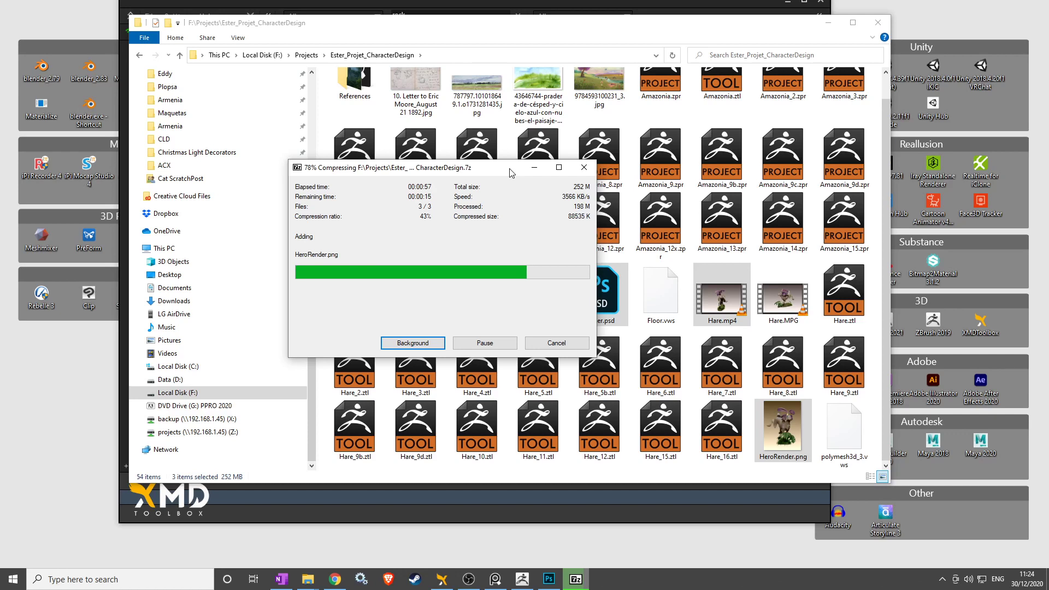
drag(514, 173, 553, 168)
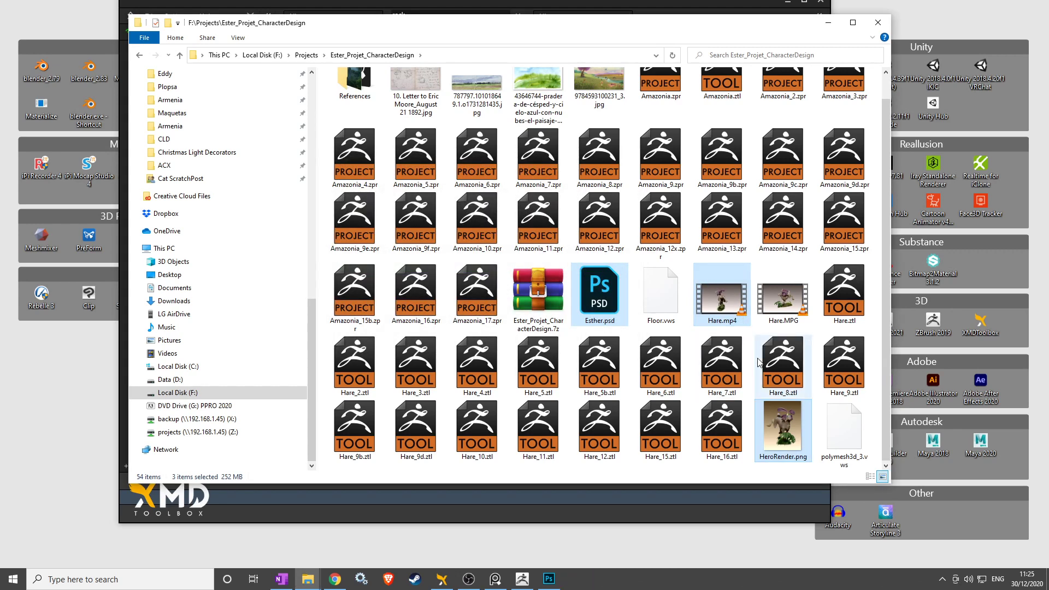
drag(888, 365, 890, 313)
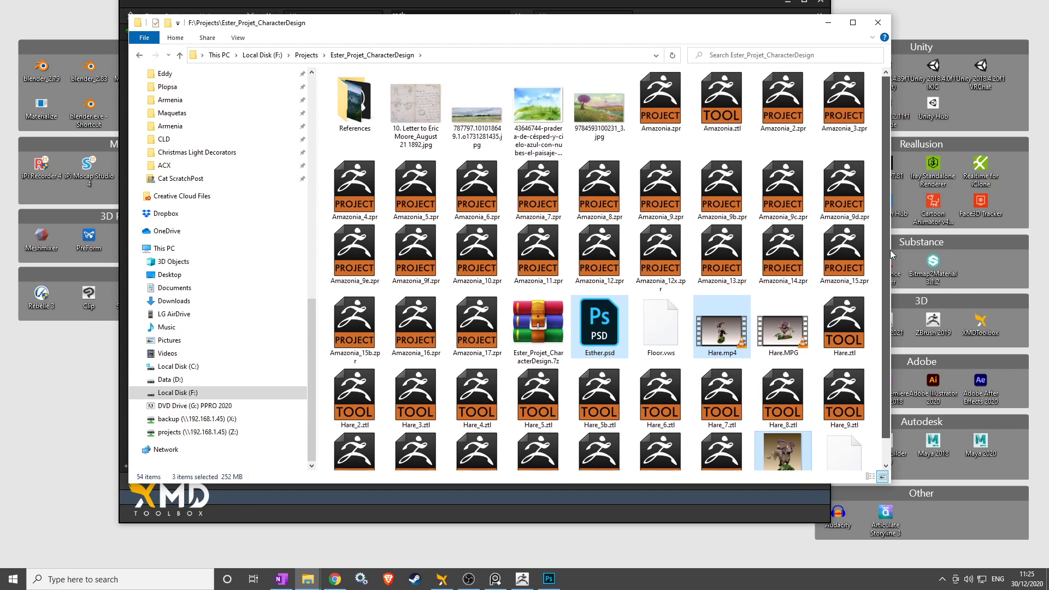
Rename the 7z archive to the student number, surname and first name followed by _ProjetPersonnel.
right_click(537, 327)
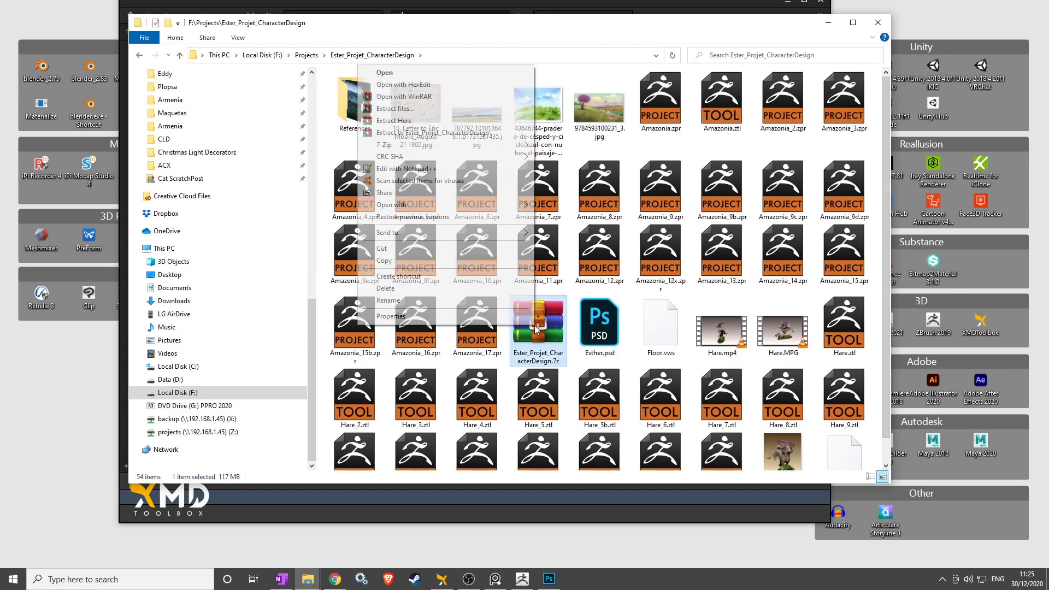
click(405, 302)
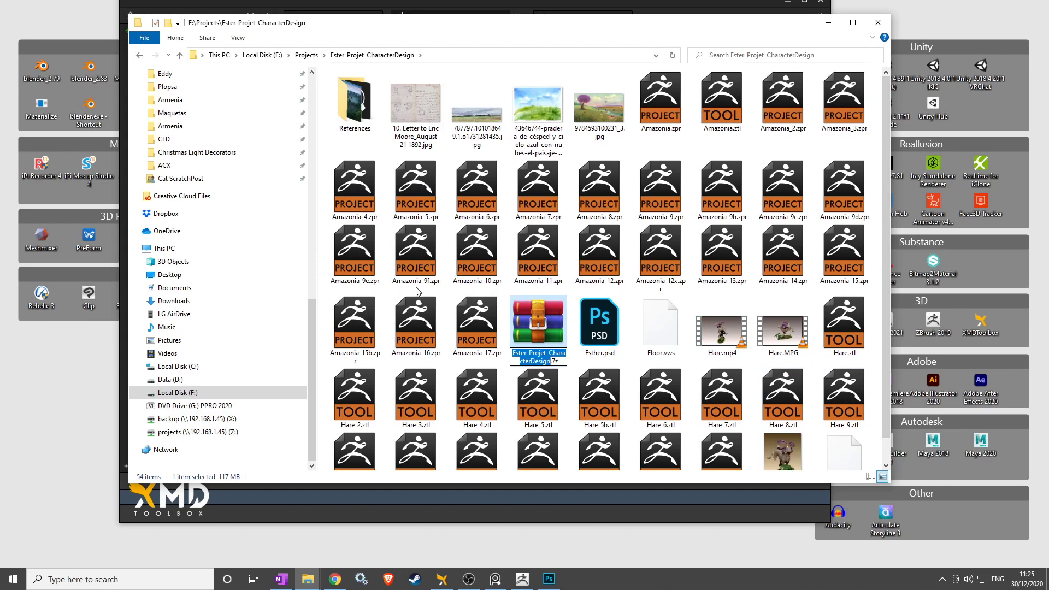
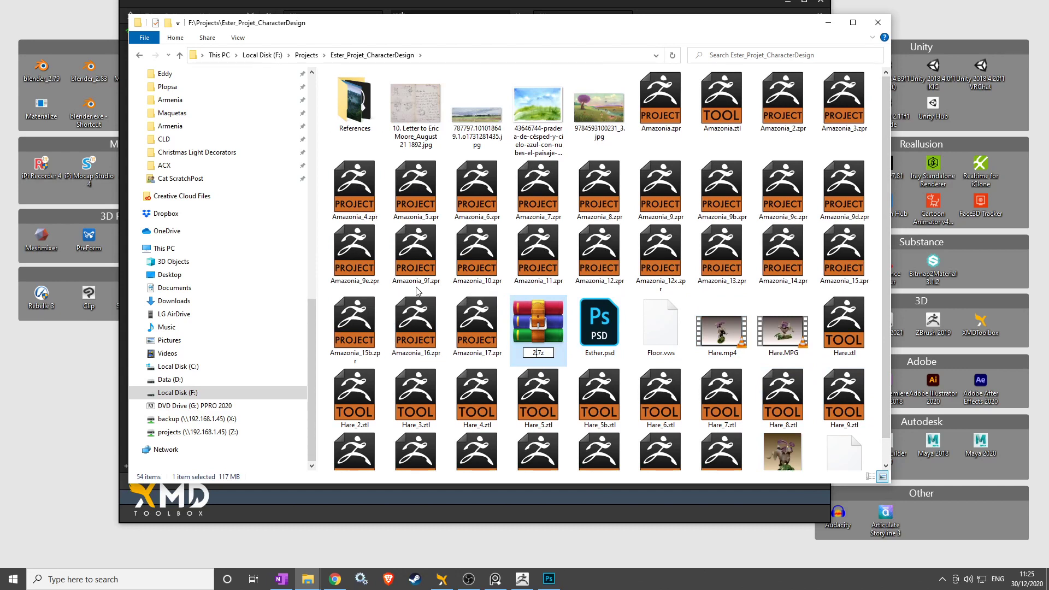
text(_)
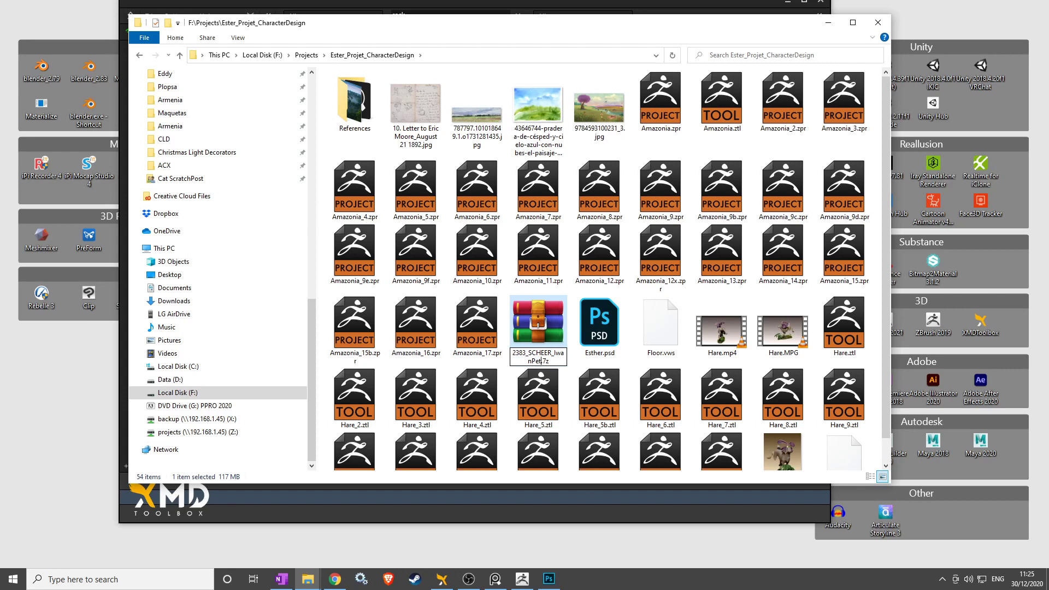
text(_Projet)
text(Personnel)
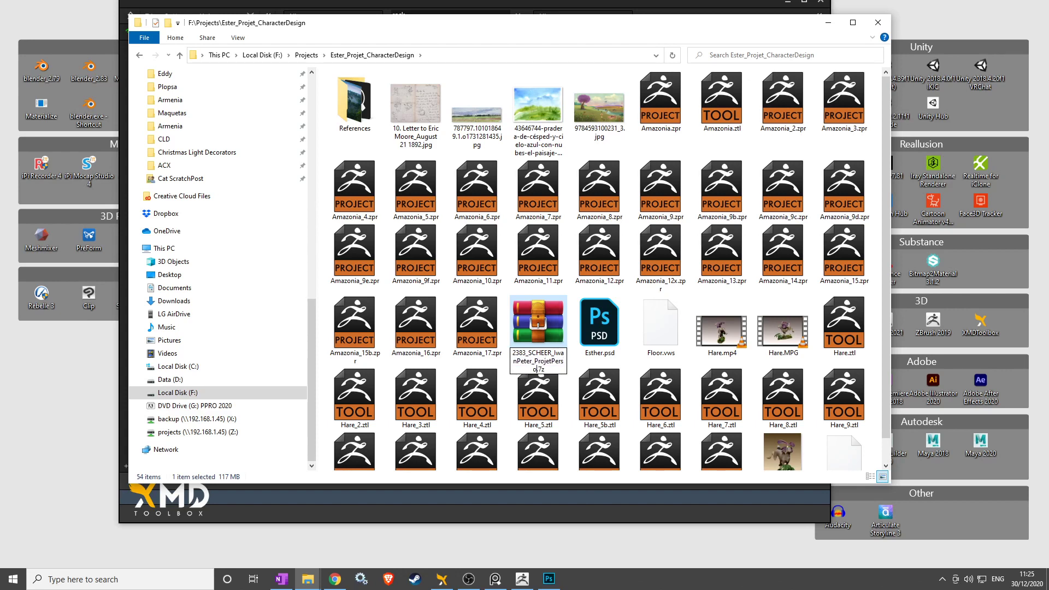
key(Return)
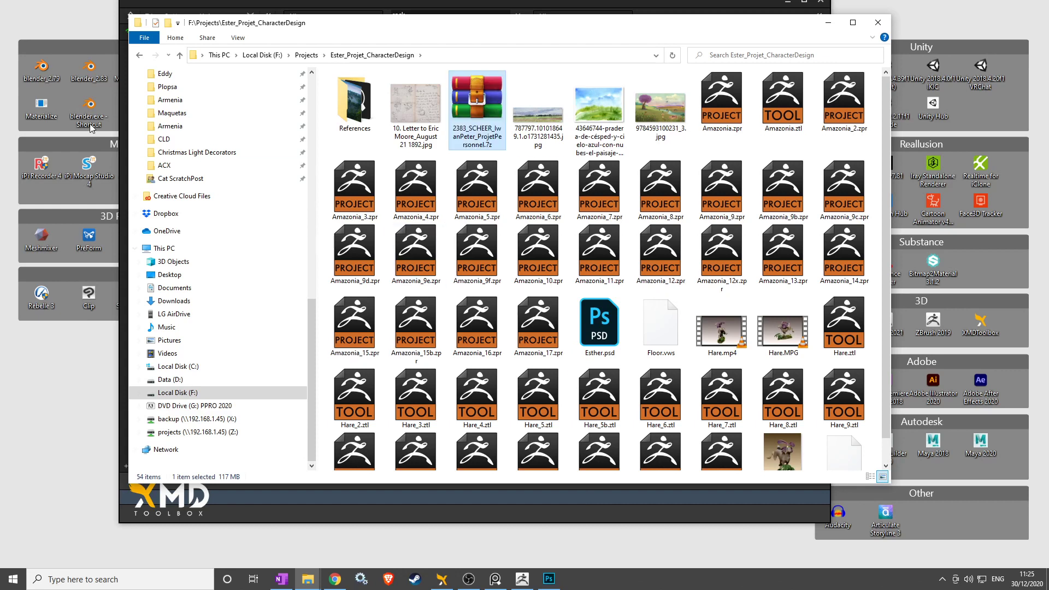
Minimize the project folder and XMD Toolbox windows to clear the desktop.
drag(499, 123, 486, 120)
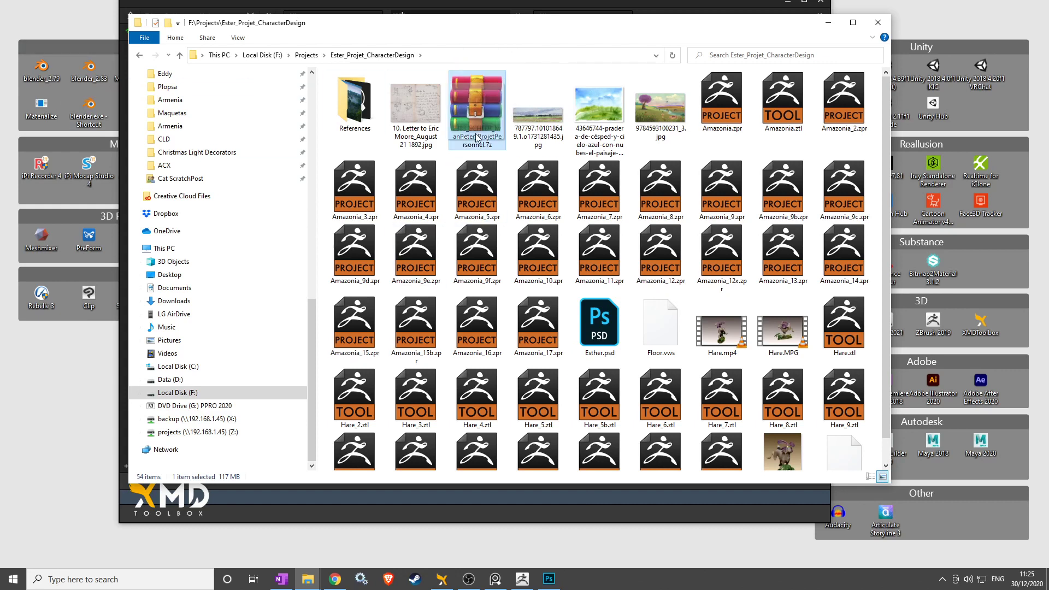
click(828, 23)
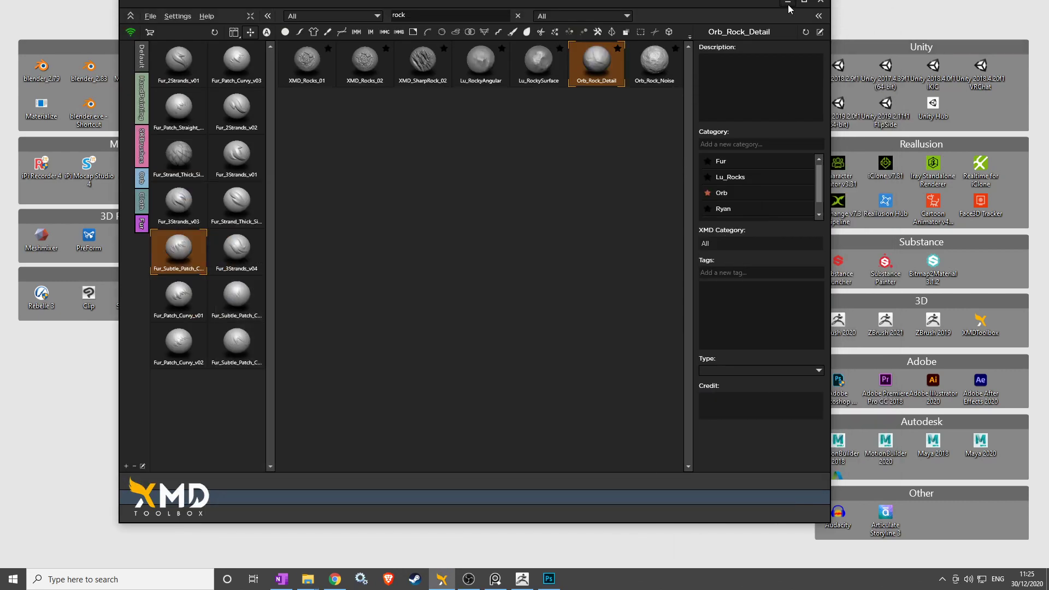
click(788, 2)
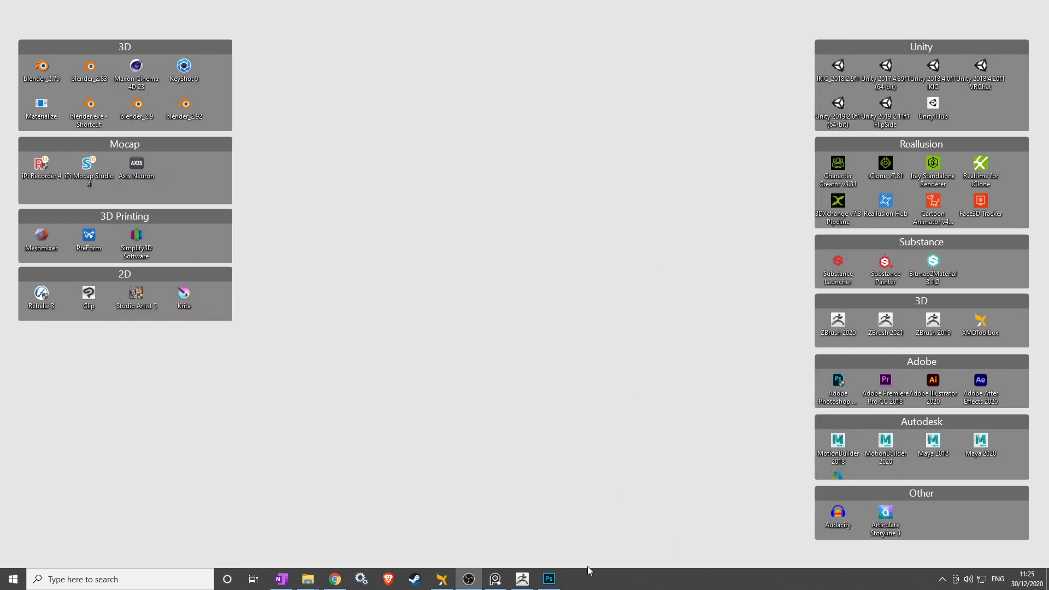
Back in ZBrush, rotate the crowned rabbit to face left and shift it slightly left.
click(520, 582)
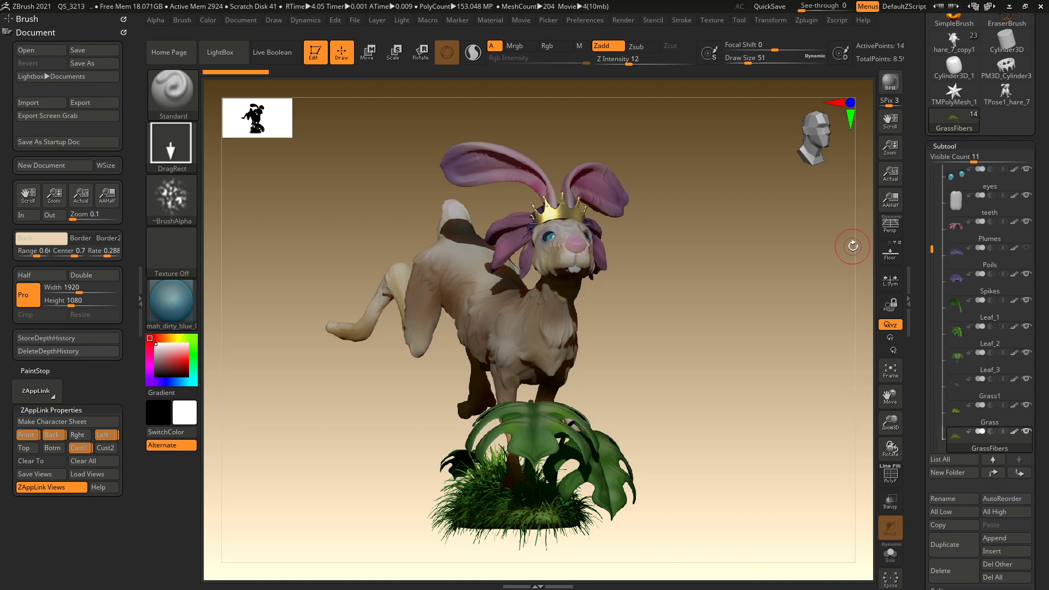
drag(826, 273, 767, 290)
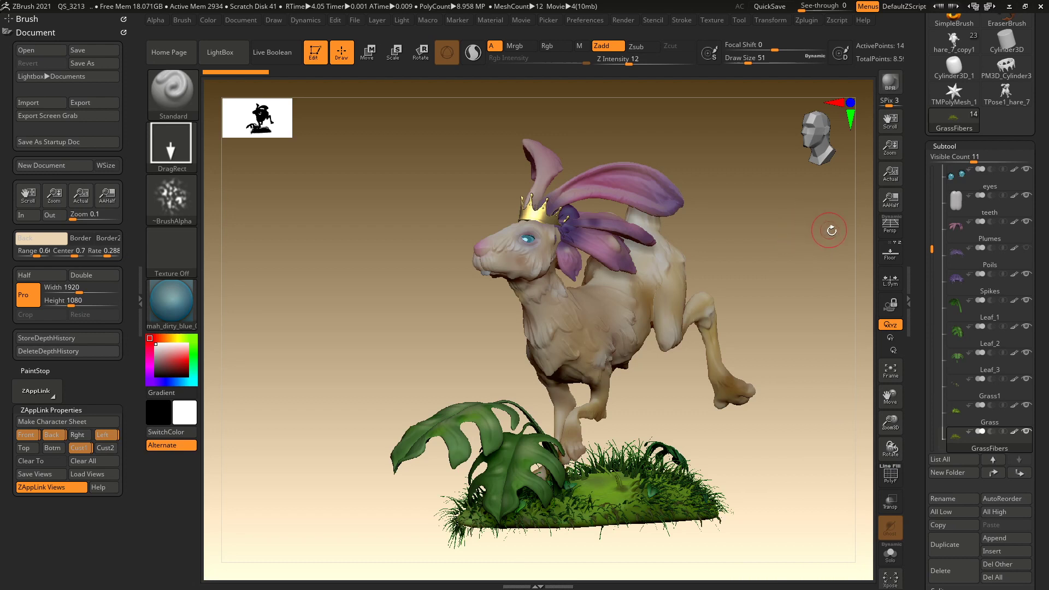
alt+drag(832, 229, 809, 227)
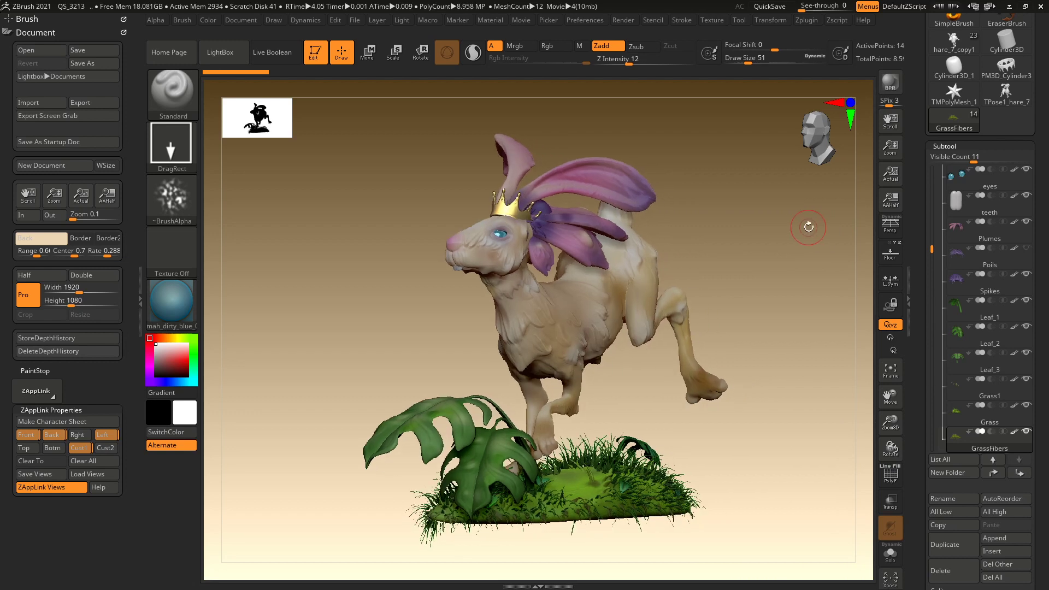